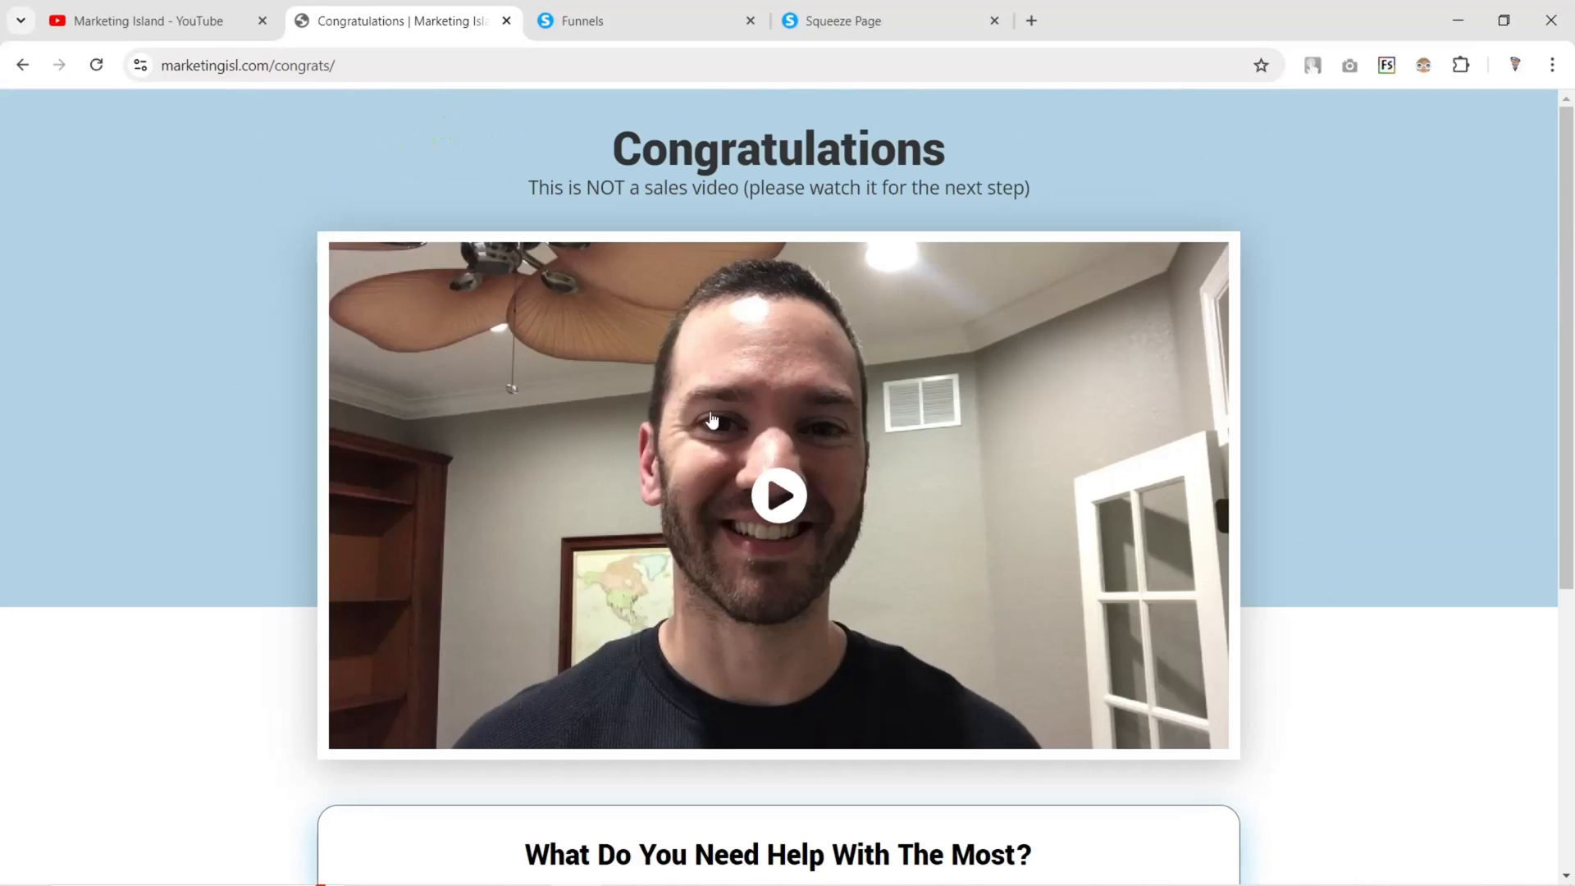
Review the congratulations page and its linked Digital Business Survey, and return to the Marketing Island home page
{"action": "scroll", "coordinate": [790, 514], "scroll_direction": "down", "scroll_amount": 4}
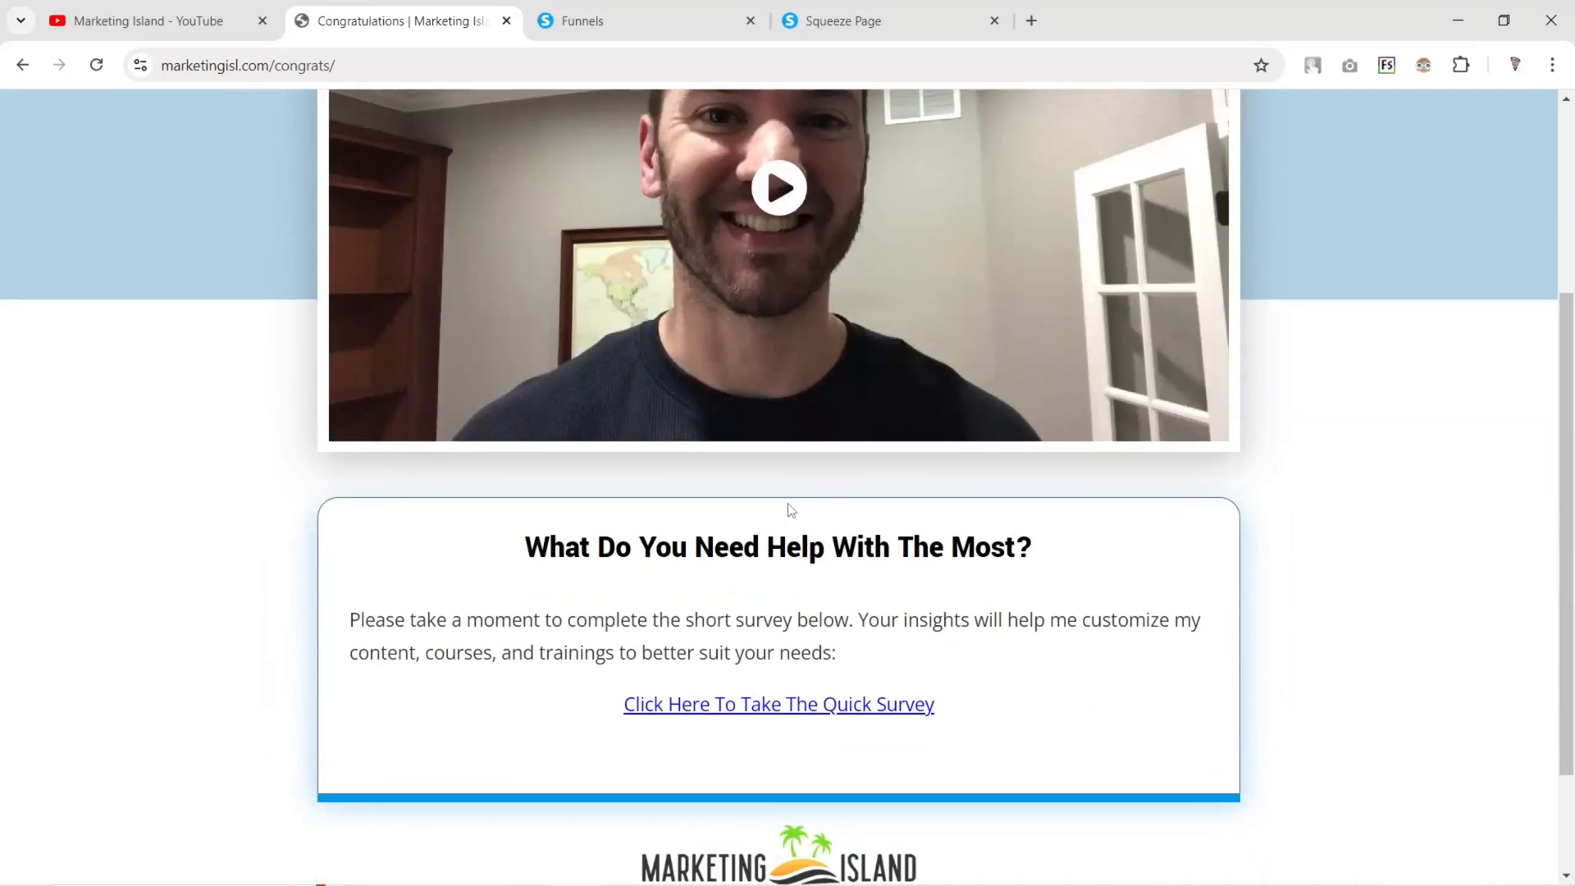
{"action": "left_click", "coordinate": [746, 708]}
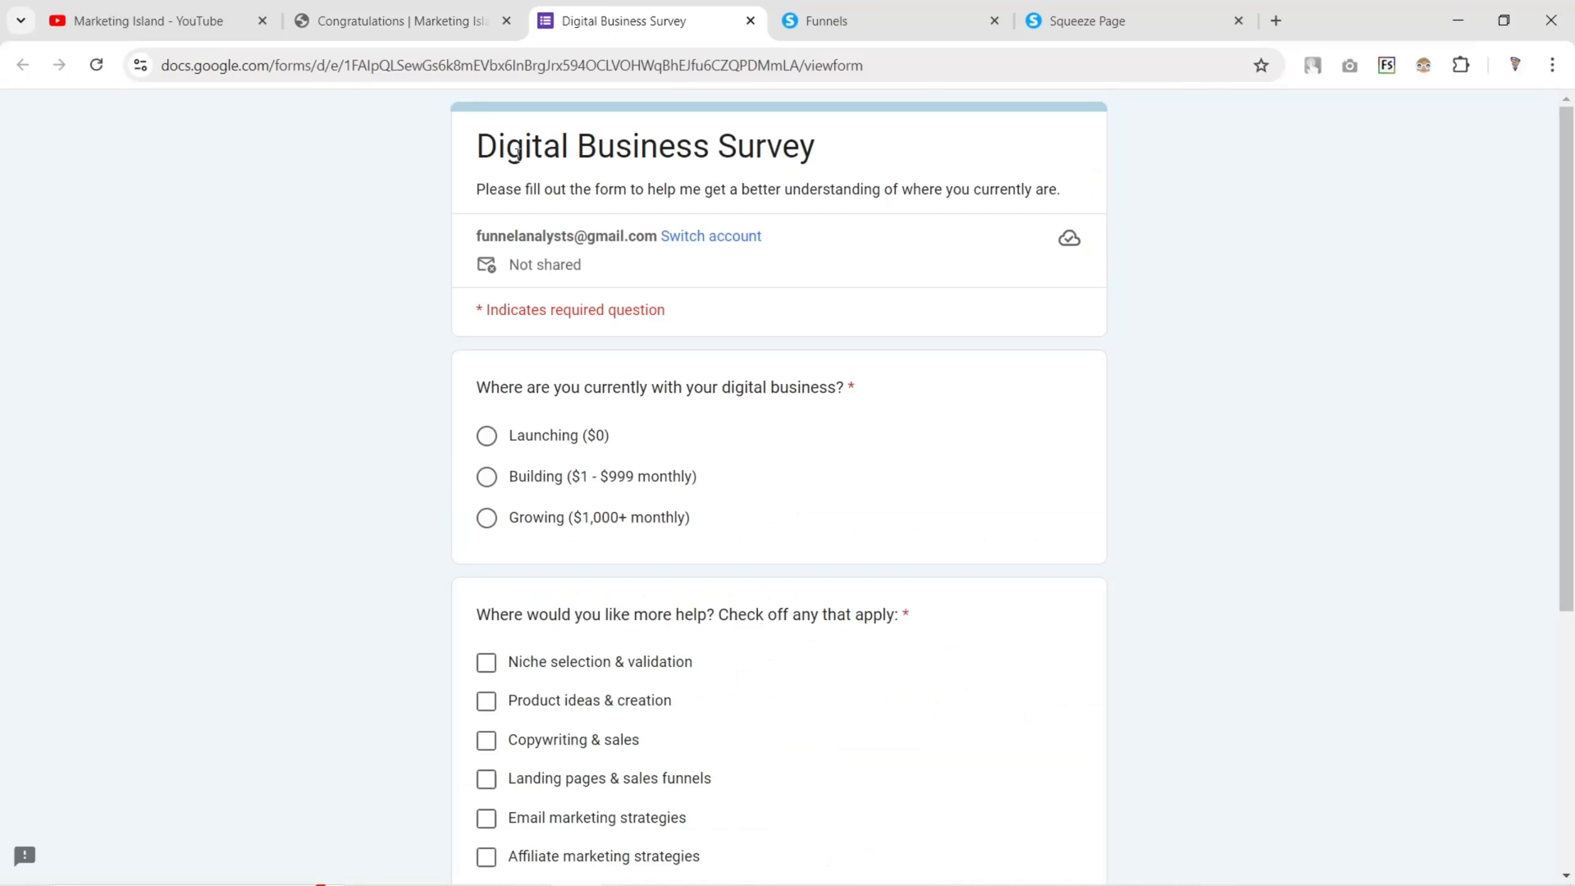
{"action": "scroll", "coordinate": [627, 444], "scroll_direction": "down", "scroll_amount": 3}
{"action": "scroll", "coordinate": [665, 291], "scroll_direction": "up", "scroll_amount": 3}
{"action": "key", "text": "ctrl+w"}
{"action": "left_click", "coordinate": [23, 66]}
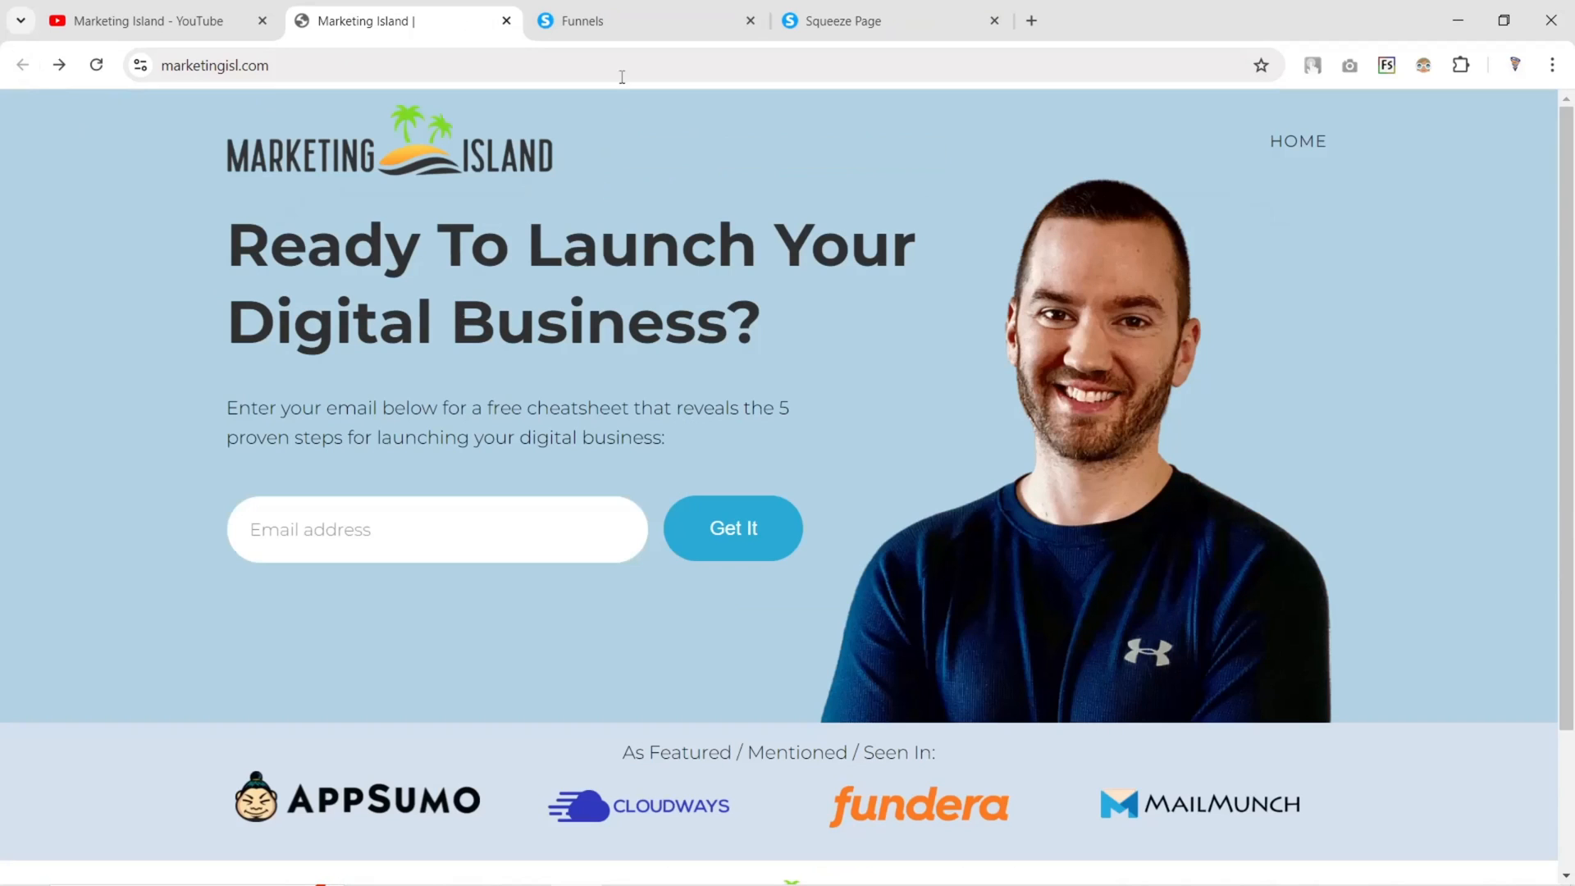
Create a custom funnel in systeme.io named Lead Gen Funnel with U.S. Dollar as its currency
{"action": "left_click", "coordinate": [613, 30]}
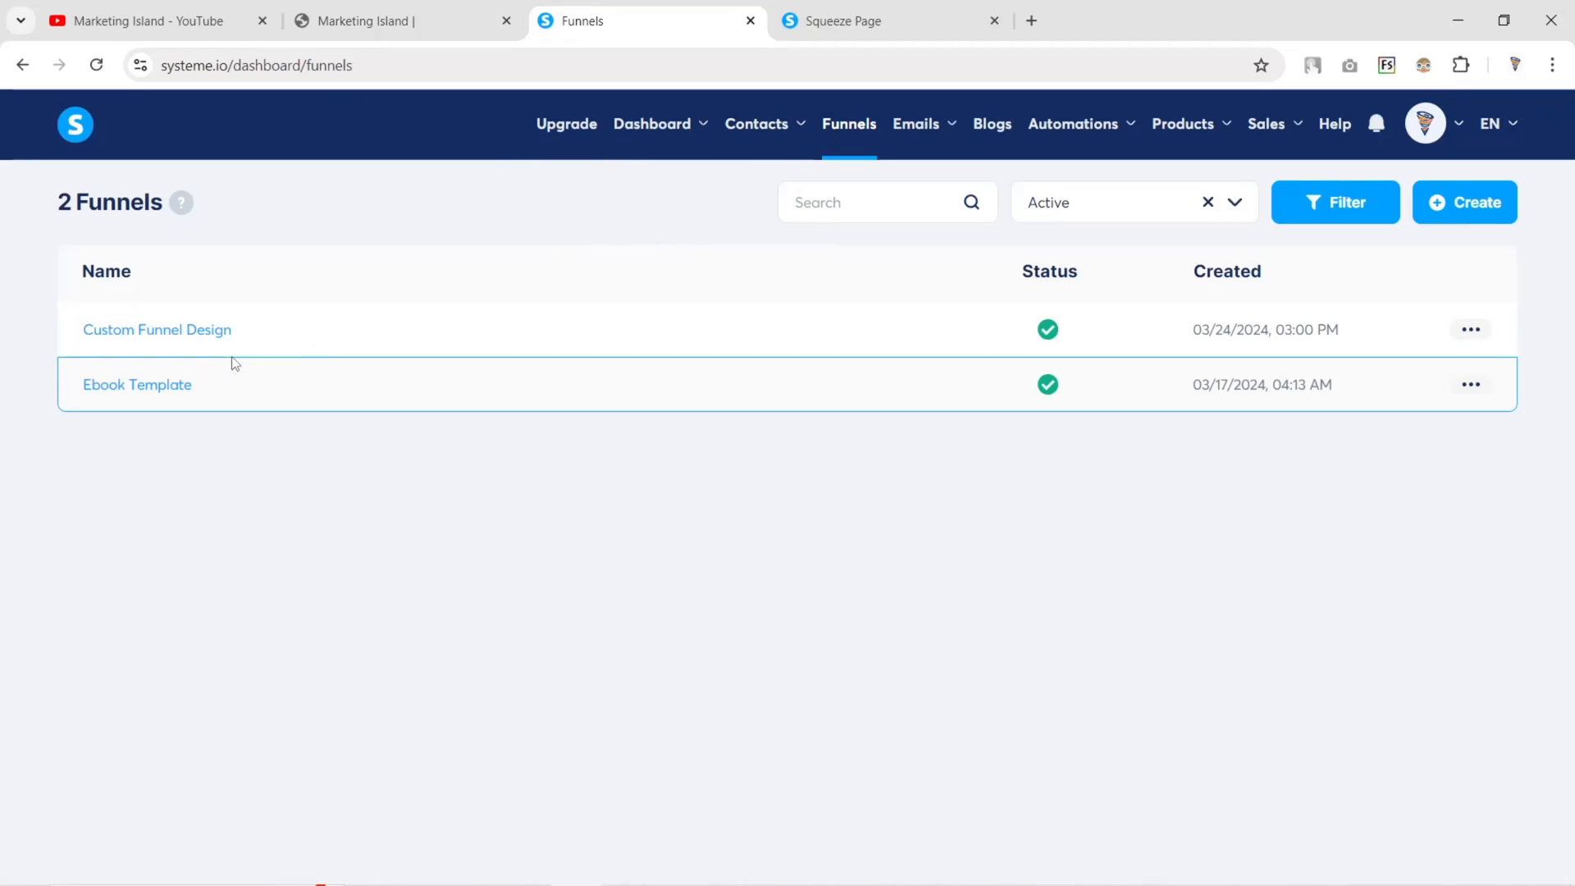
{"action": "left_click", "coordinate": [1447, 213]}
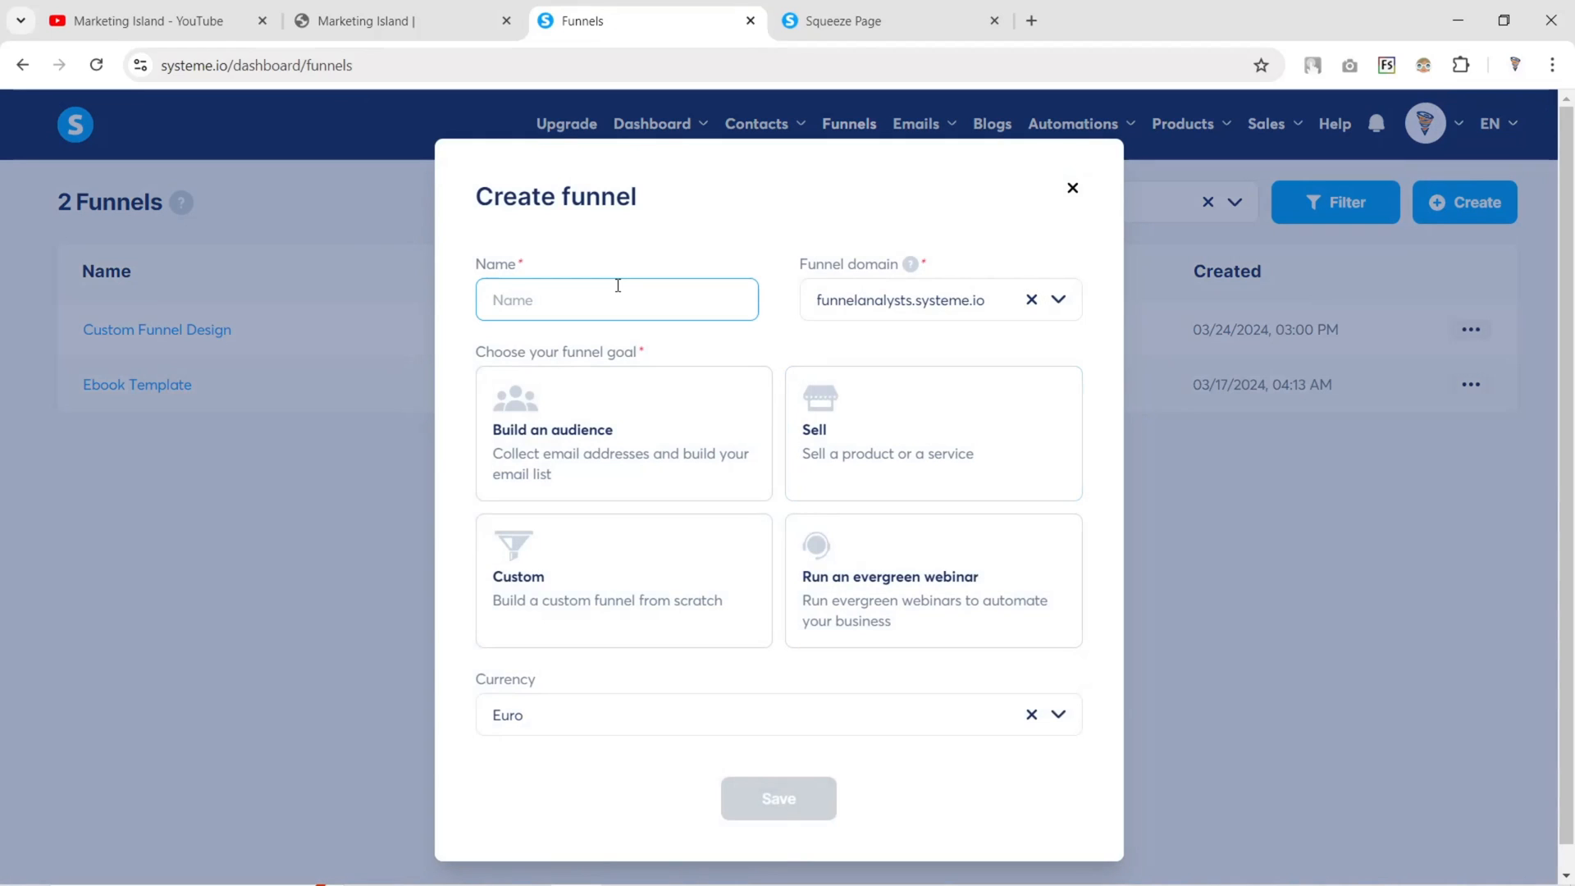
{"action": "type", "text": "Lead Gen Funnel"}
{"action": "left_click", "coordinate": [608, 581]}
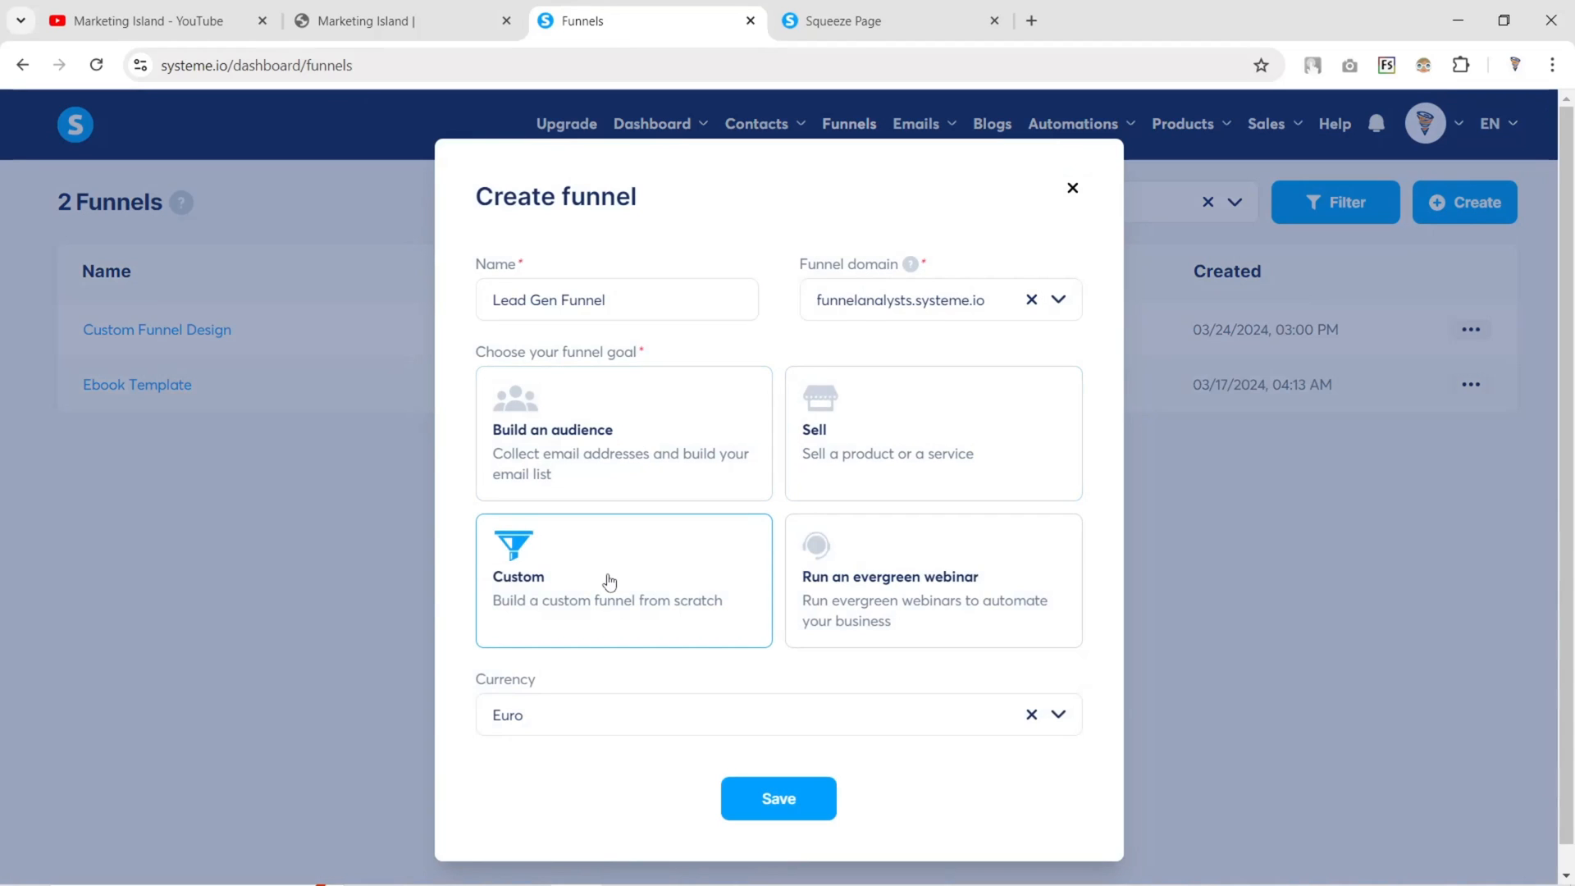
{"action": "scroll", "coordinate": [605, 591], "scroll_direction": "down", "scroll_amount": 1}
{"action": "left_click", "coordinate": [617, 698]}
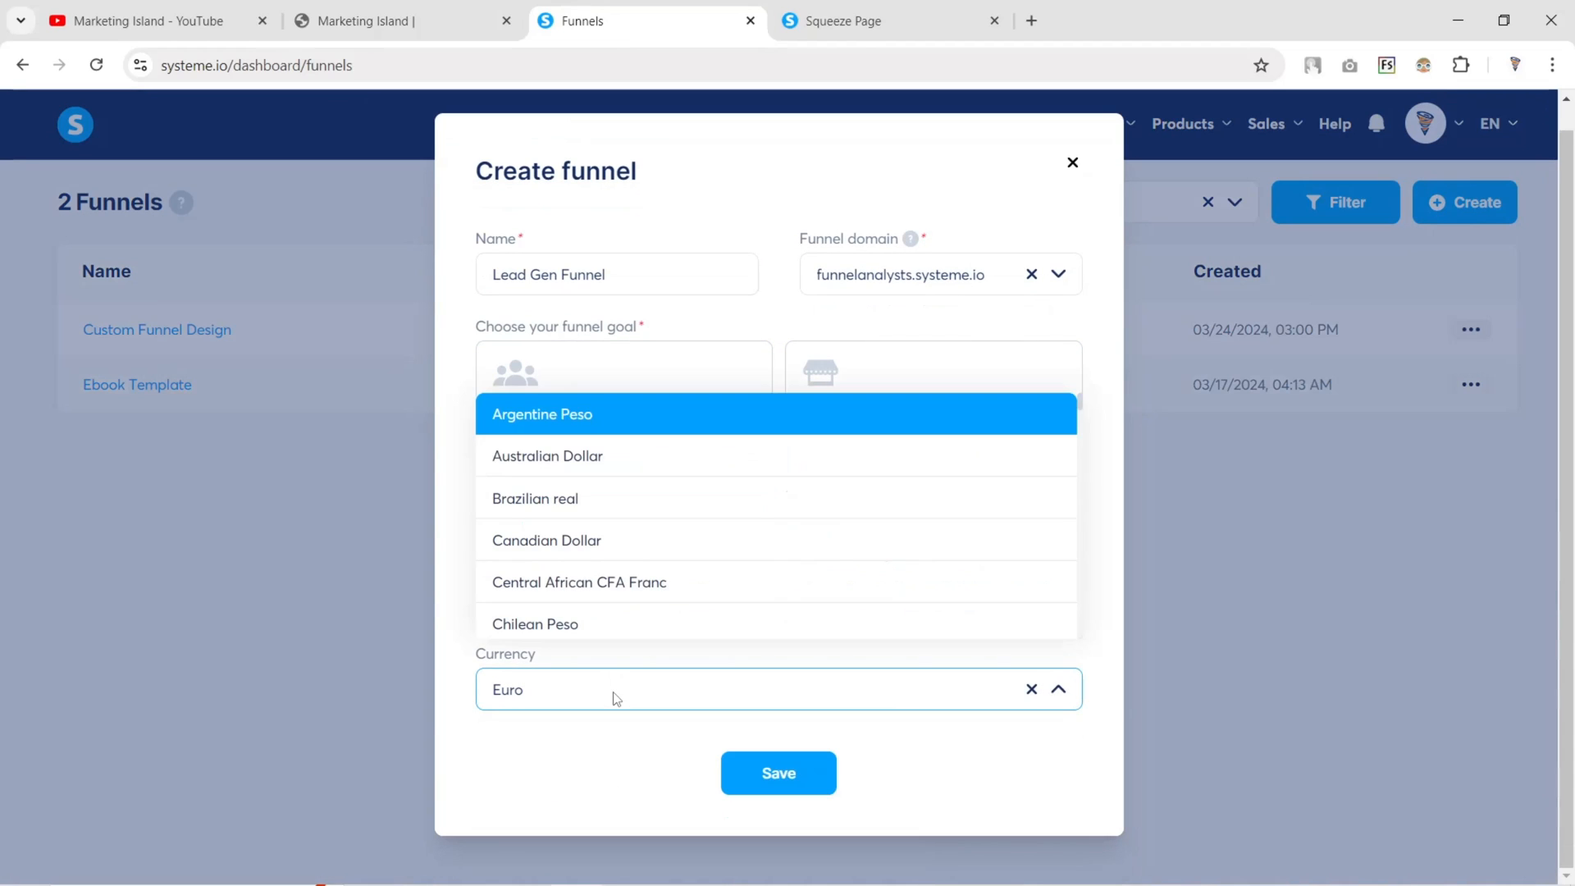
{"action": "type", "text": "U.S"}
{"action": "left_click", "coordinate": [551, 736]}
{"action": "left_click", "coordinate": [775, 780]}
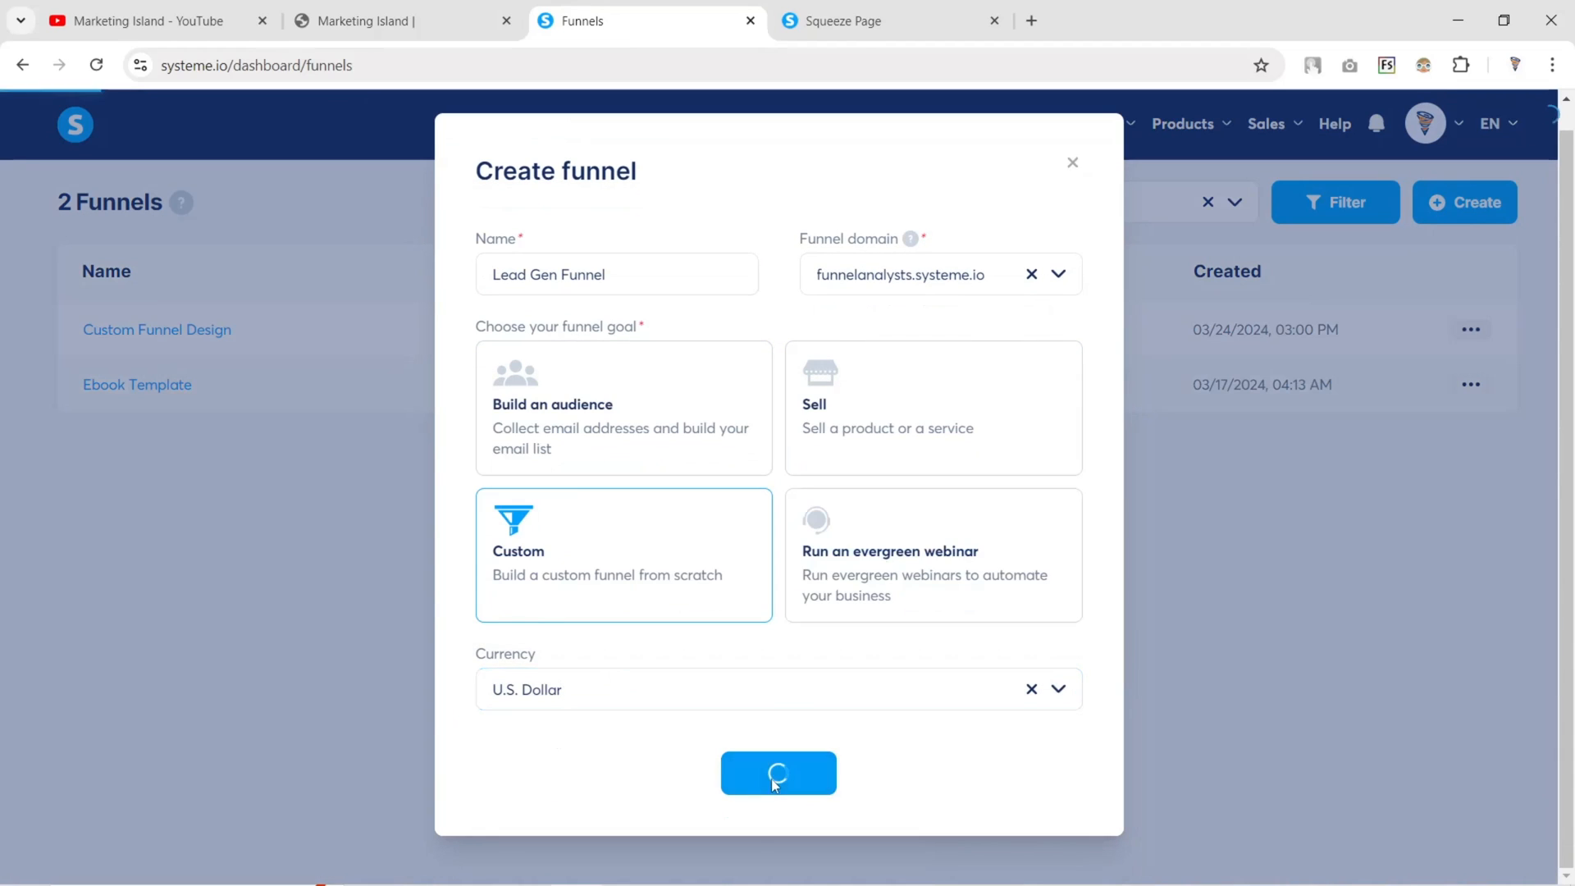
Add a funnel step named Home of type Squeeze page to the Lead Gen Funnel, checking the Marketing Island page for reference
{"action": "left_click", "coordinate": [148, 328]}
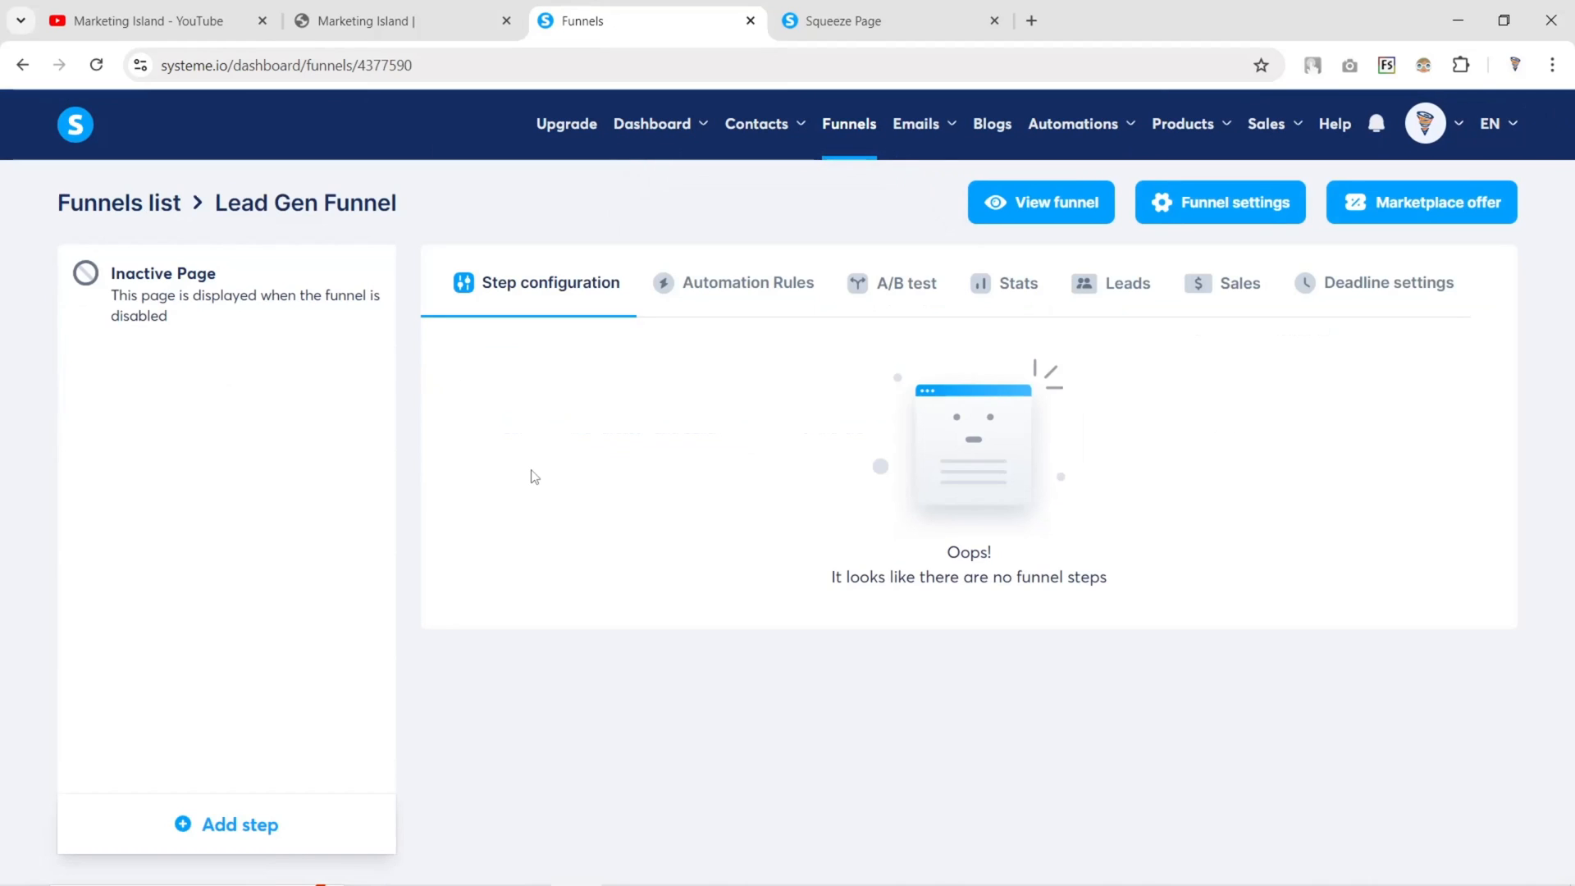
{"action": "left_click", "coordinate": [223, 825]}
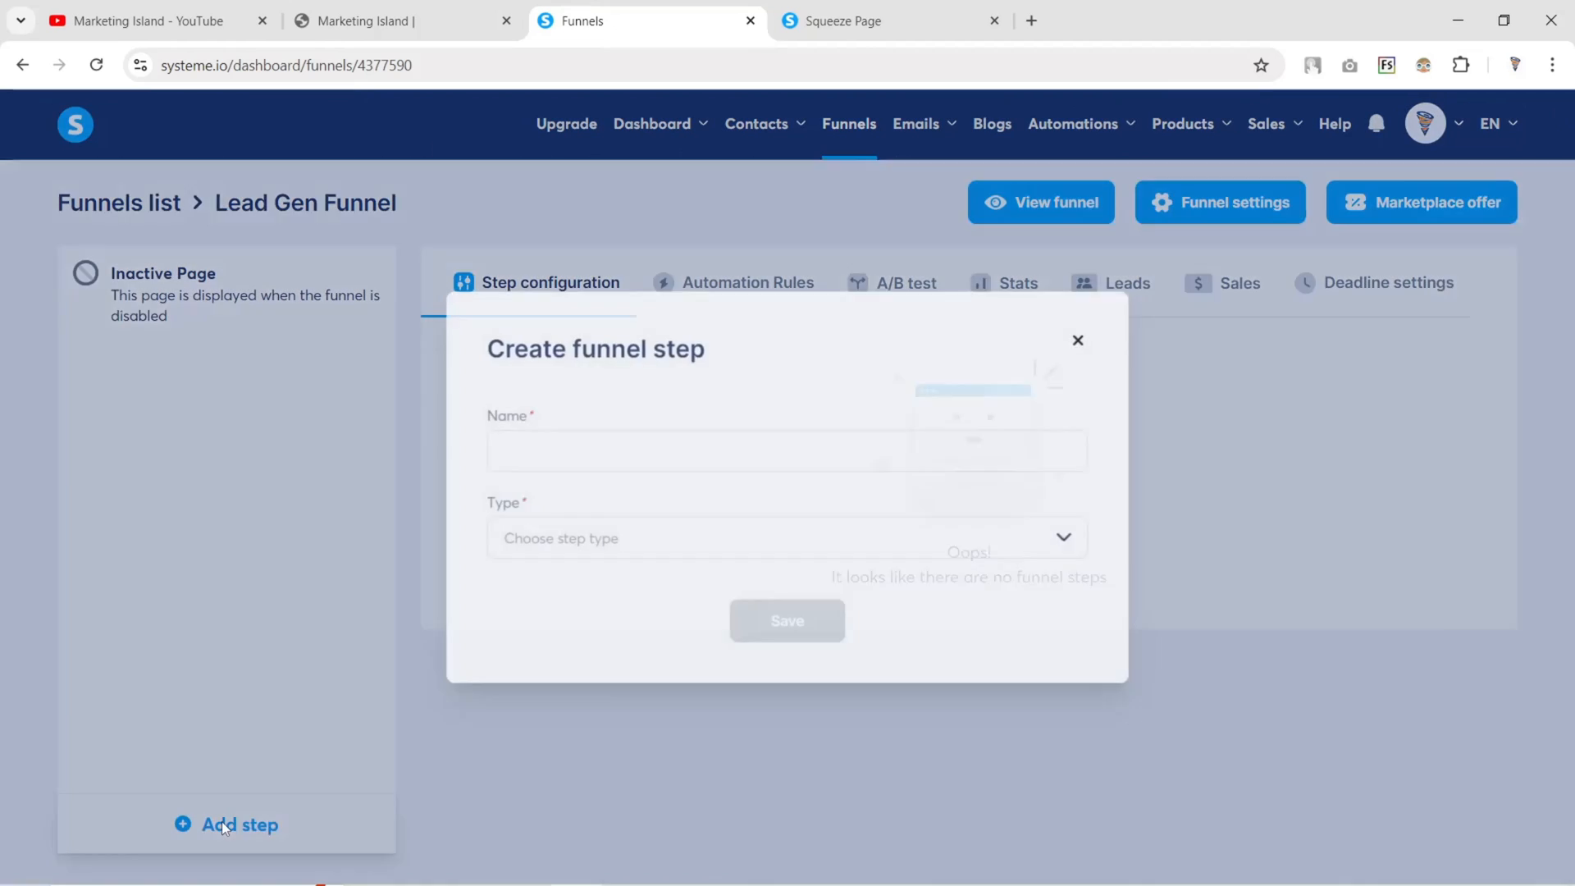
{"action": "left_click", "coordinate": [516, 444]}
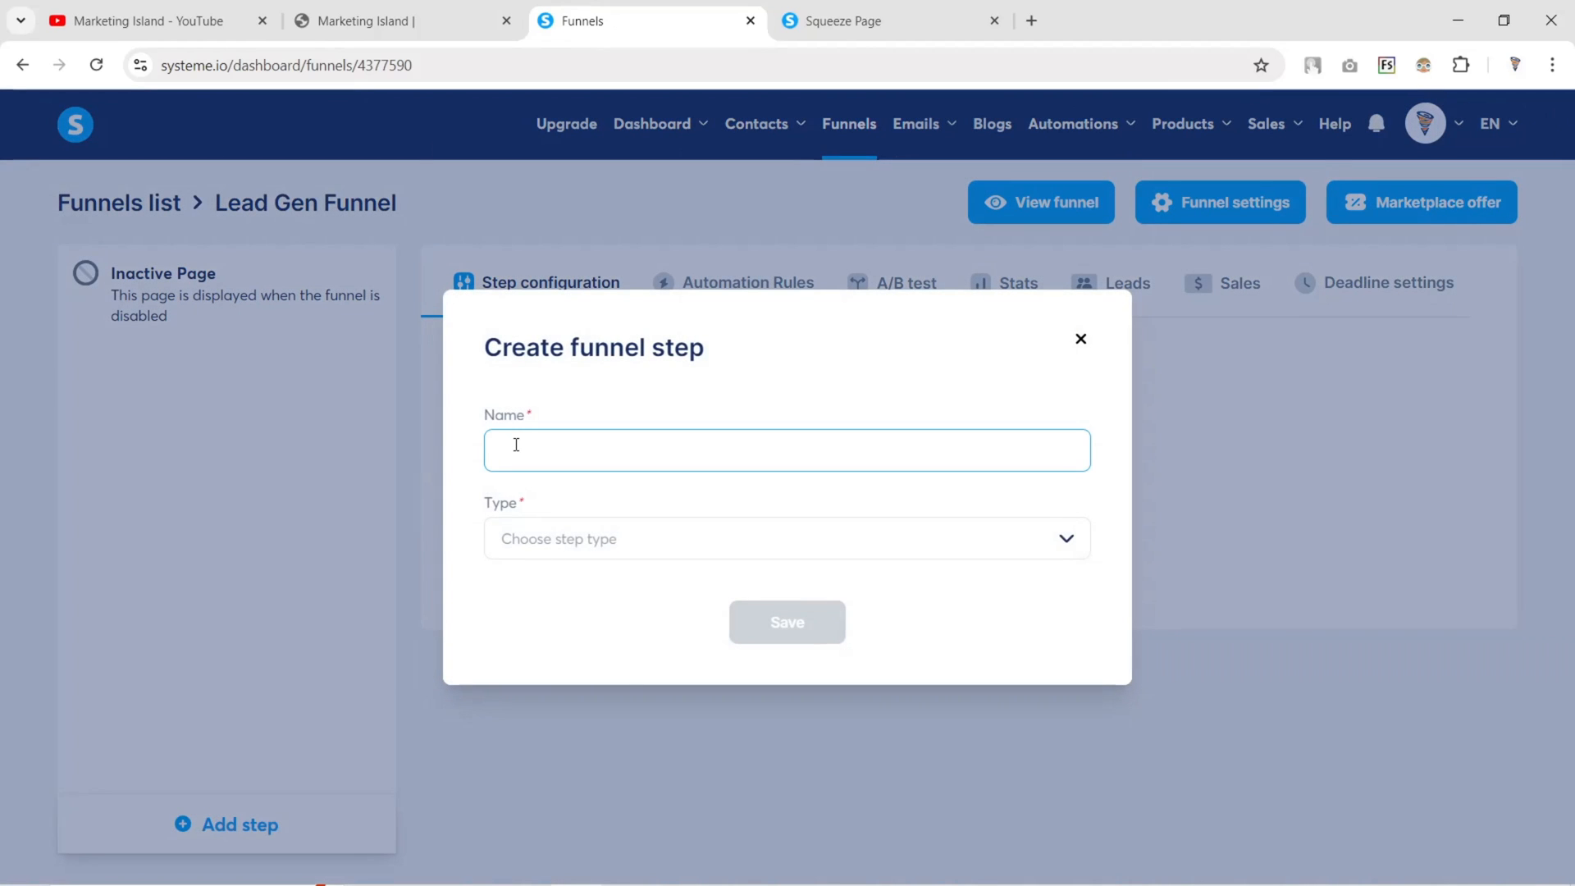
{"action": "type", "text": "Home"}
{"action": "left_click", "coordinate": [367, 22]}
{"action": "scroll", "coordinate": [515, 476], "scroll_direction": "down", "scroll_amount": 3}
{"action": "scroll", "coordinate": [516, 476], "scroll_direction": "up", "scroll_amount": 3}
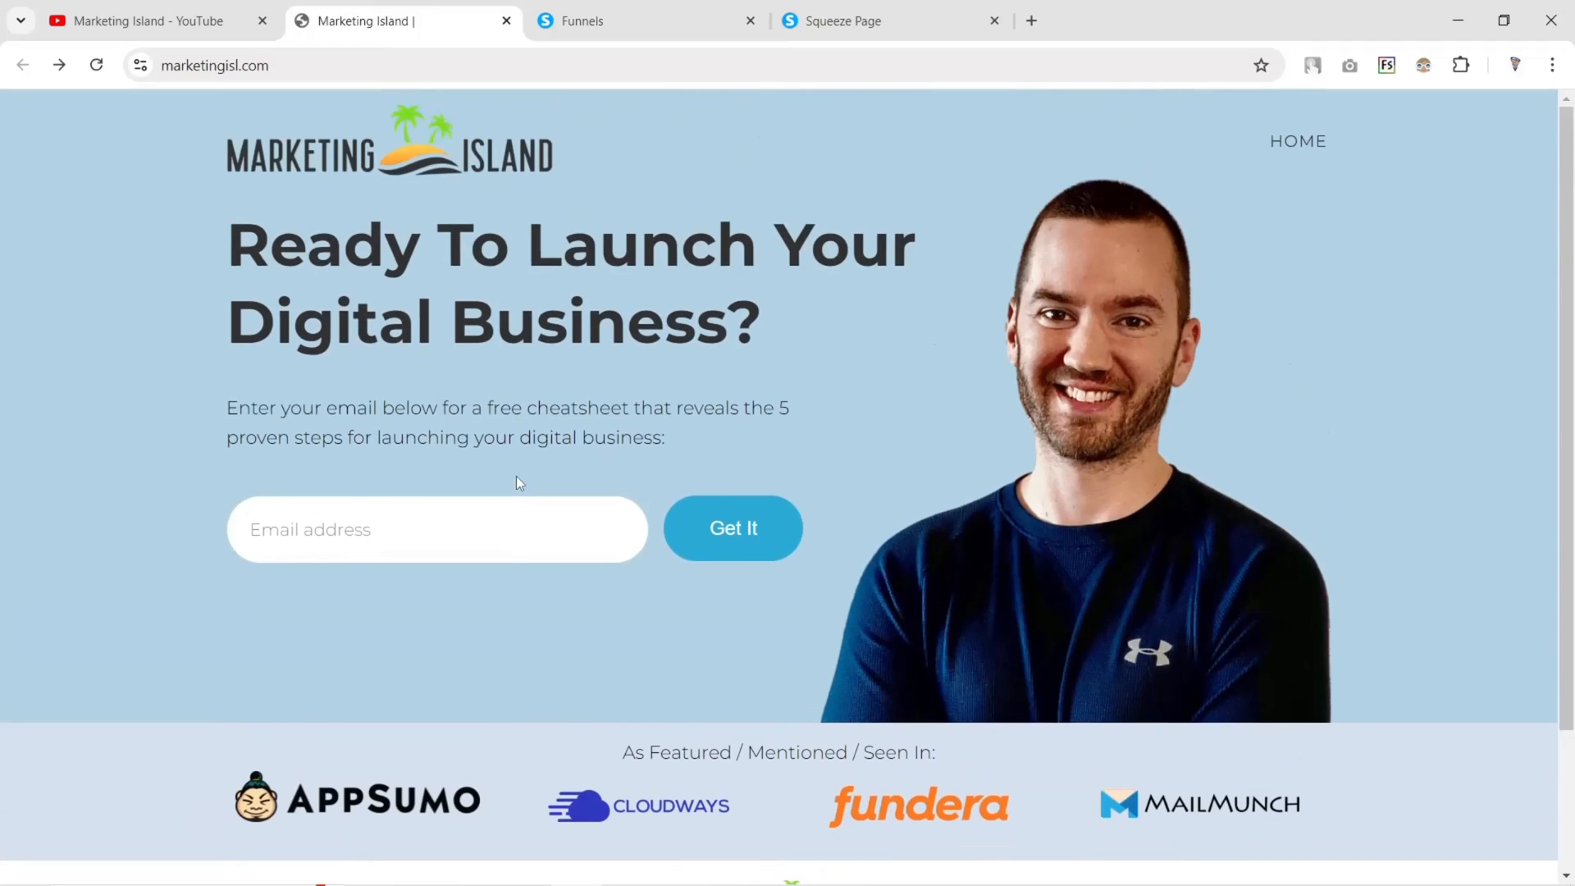
{"action": "key", "text": "ctrl+Tab"}
{"action": "left_click", "coordinate": [585, 539]}
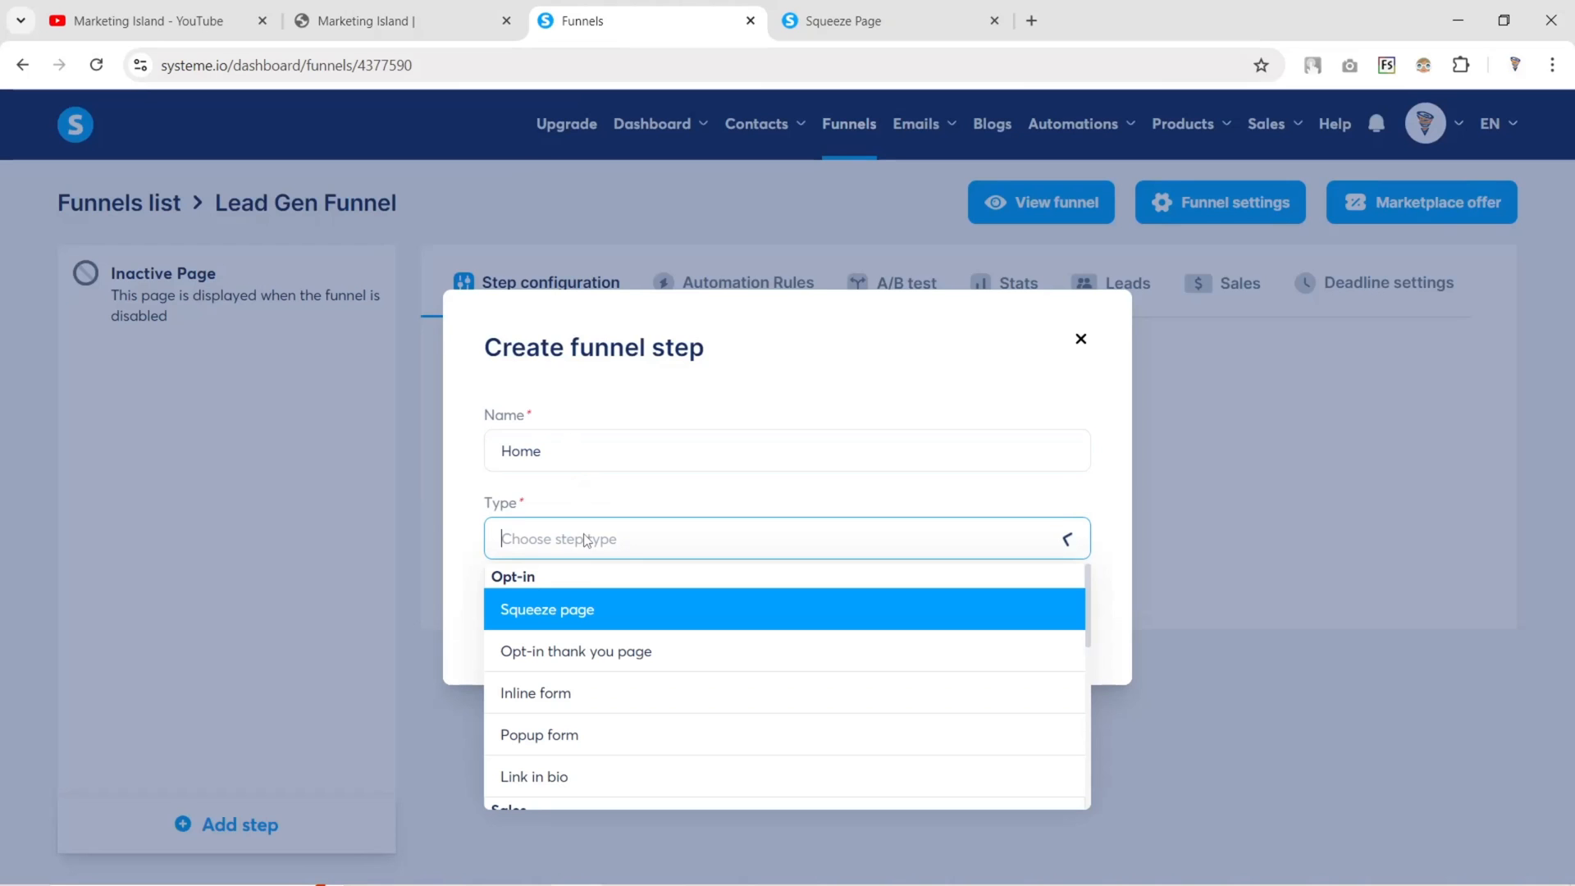
{"action": "left_click", "coordinate": [566, 622]}
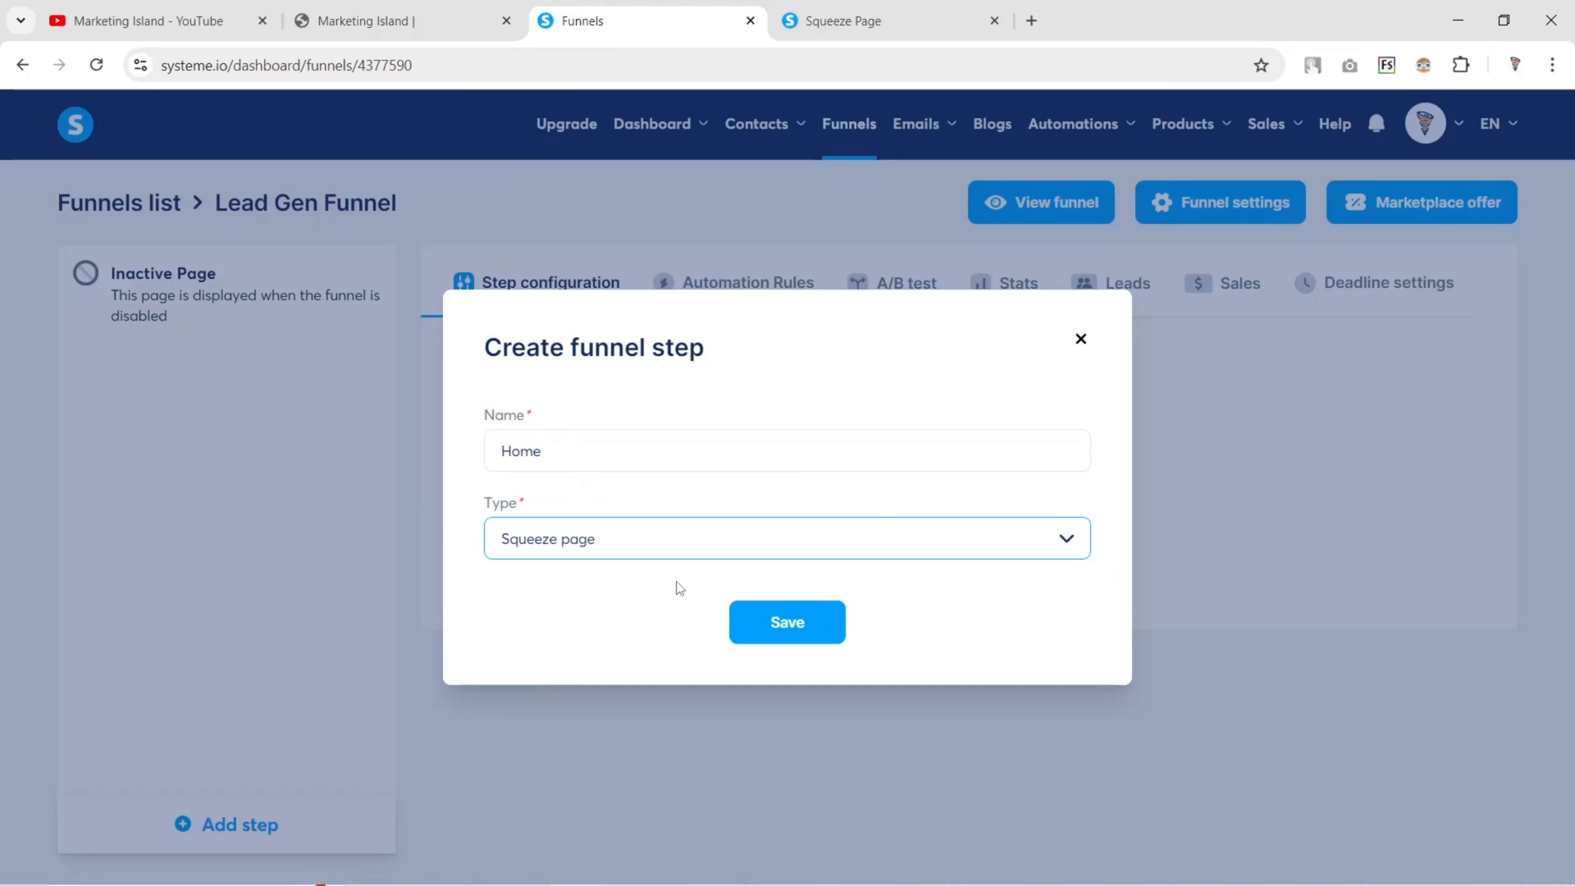
{"action": "left_click", "coordinate": [770, 623]}
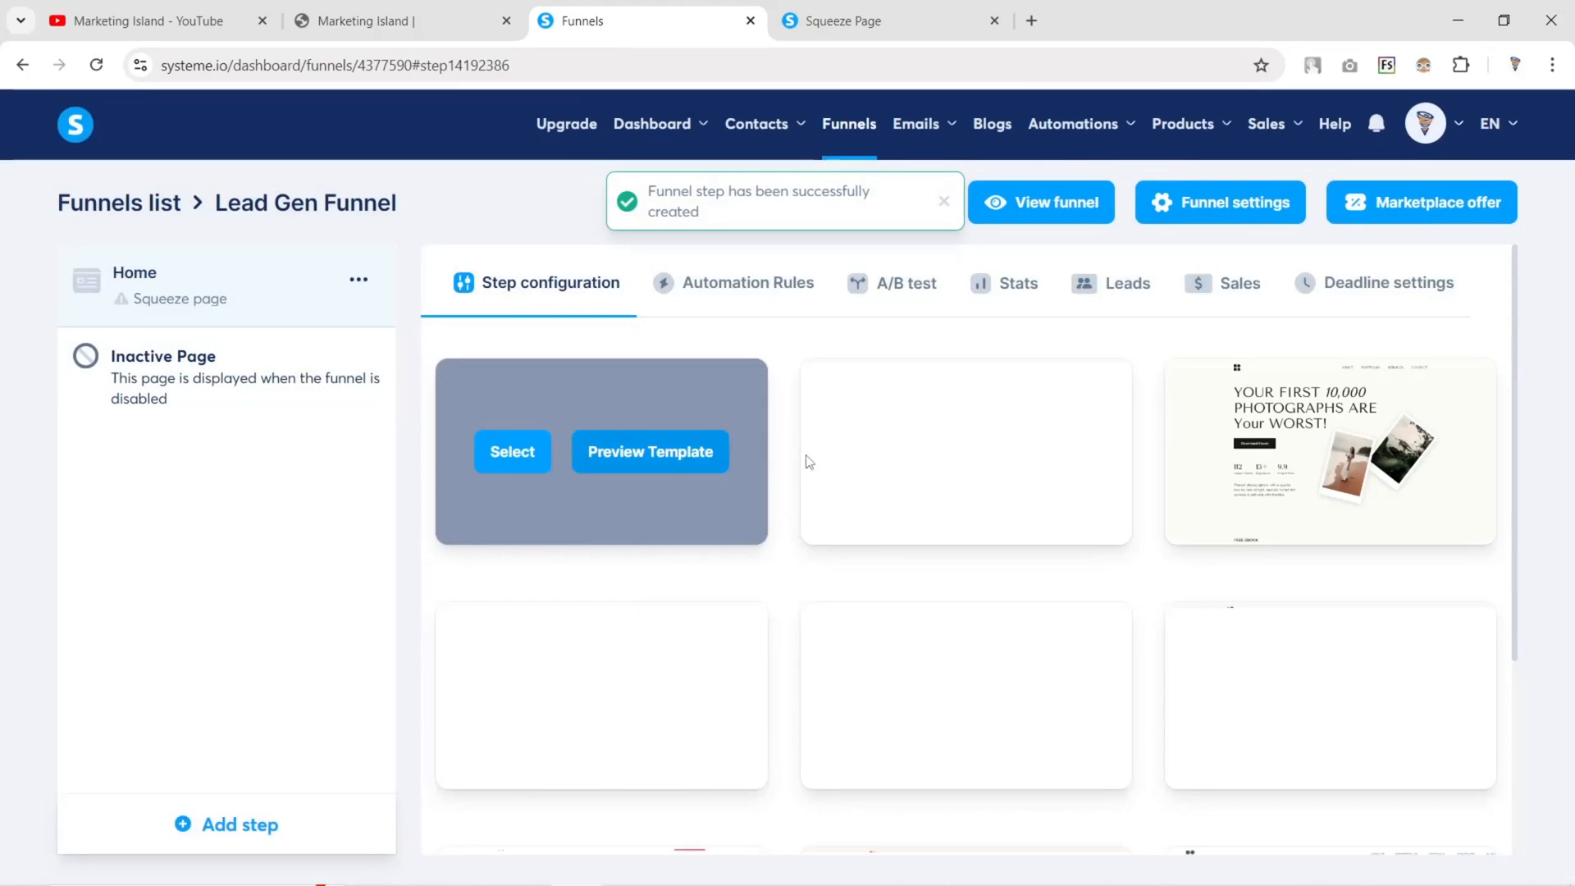
Apply the "Launch Your Podcast in 7 days!" template to the Home step and set its URL path to home
{"action": "scroll", "coordinate": [1047, 545], "scroll_direction": "down", "scroll_amount": 3}
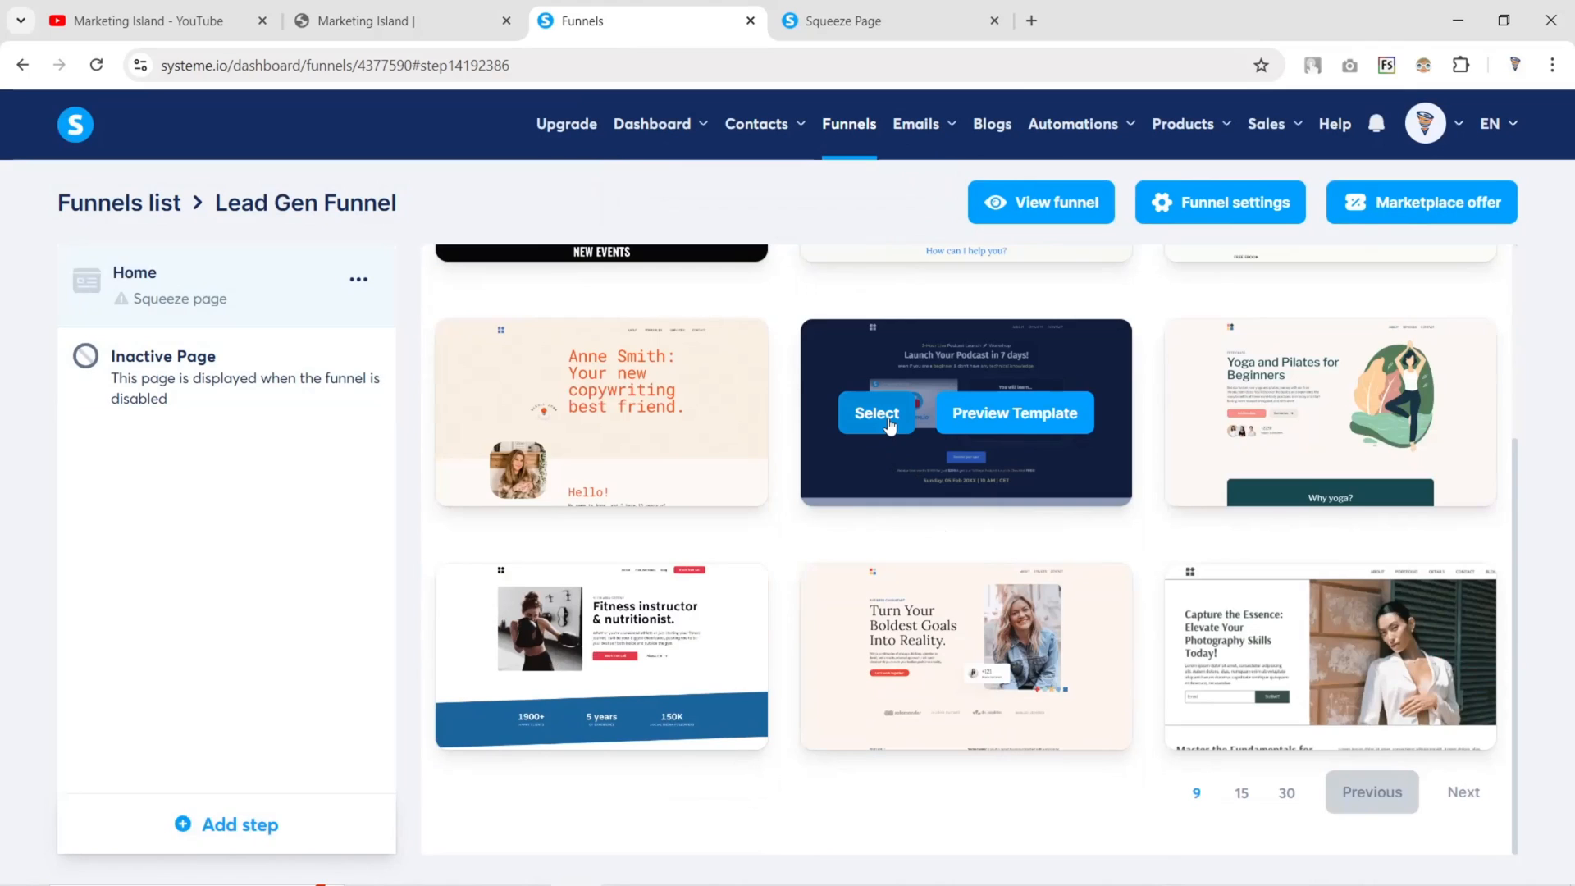
{"action": "left_click", "coordinate": [890, 425]}
{"action": "left_click_drag", "start_coordinate": [832, 502], "coordinate": [659, 499]}
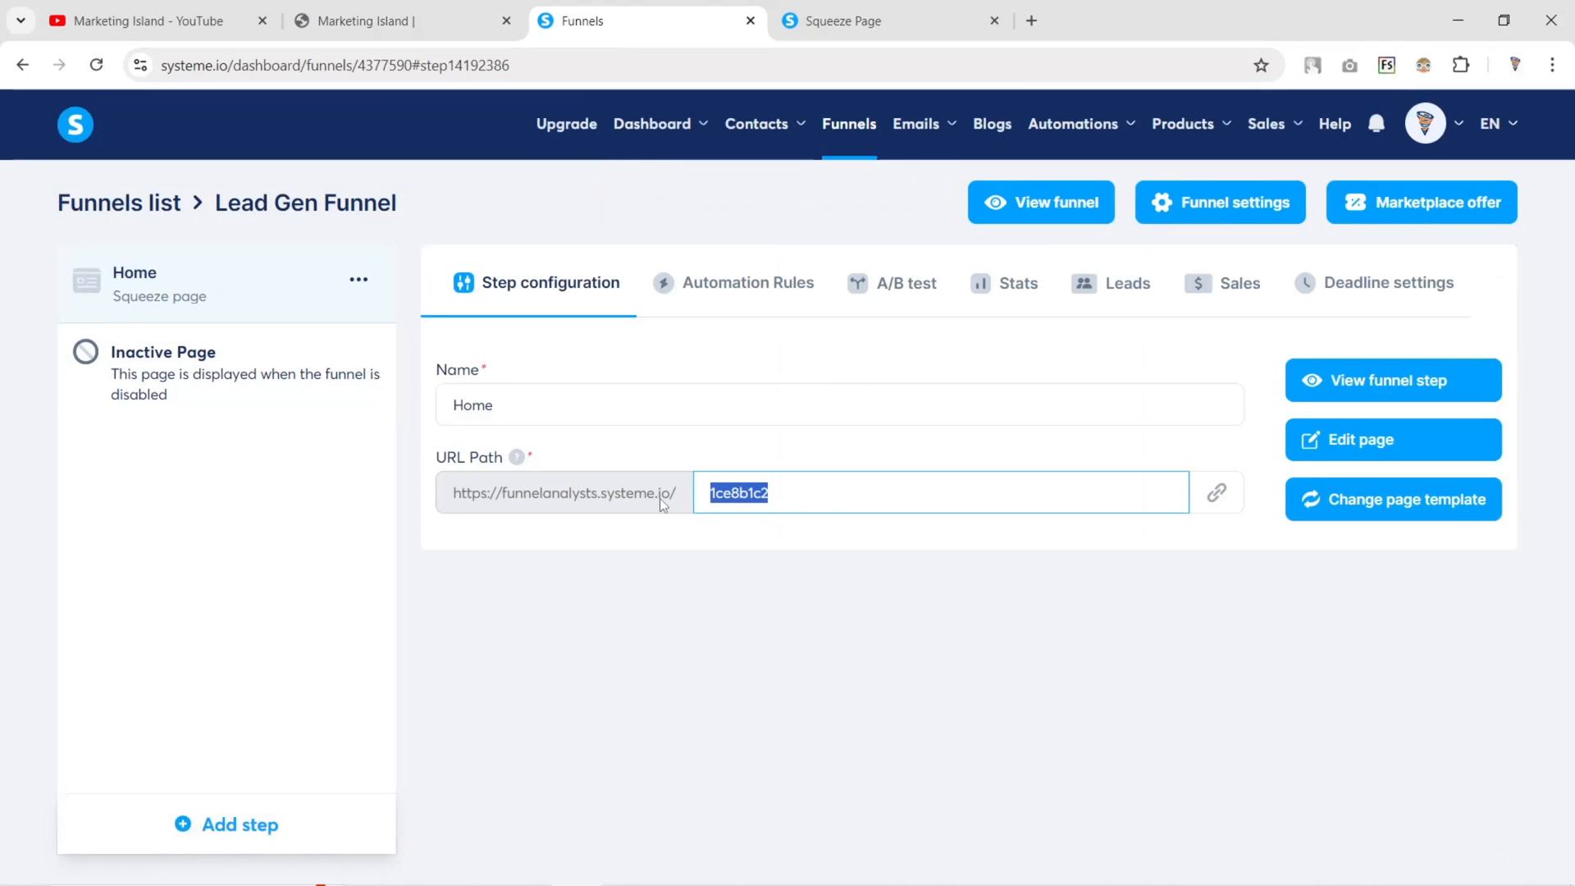
{"action": "left_click_drag", "start_coordinate": [793, 496], "coordinate": [714, 495]}
{"action": "type", "text": "home"}
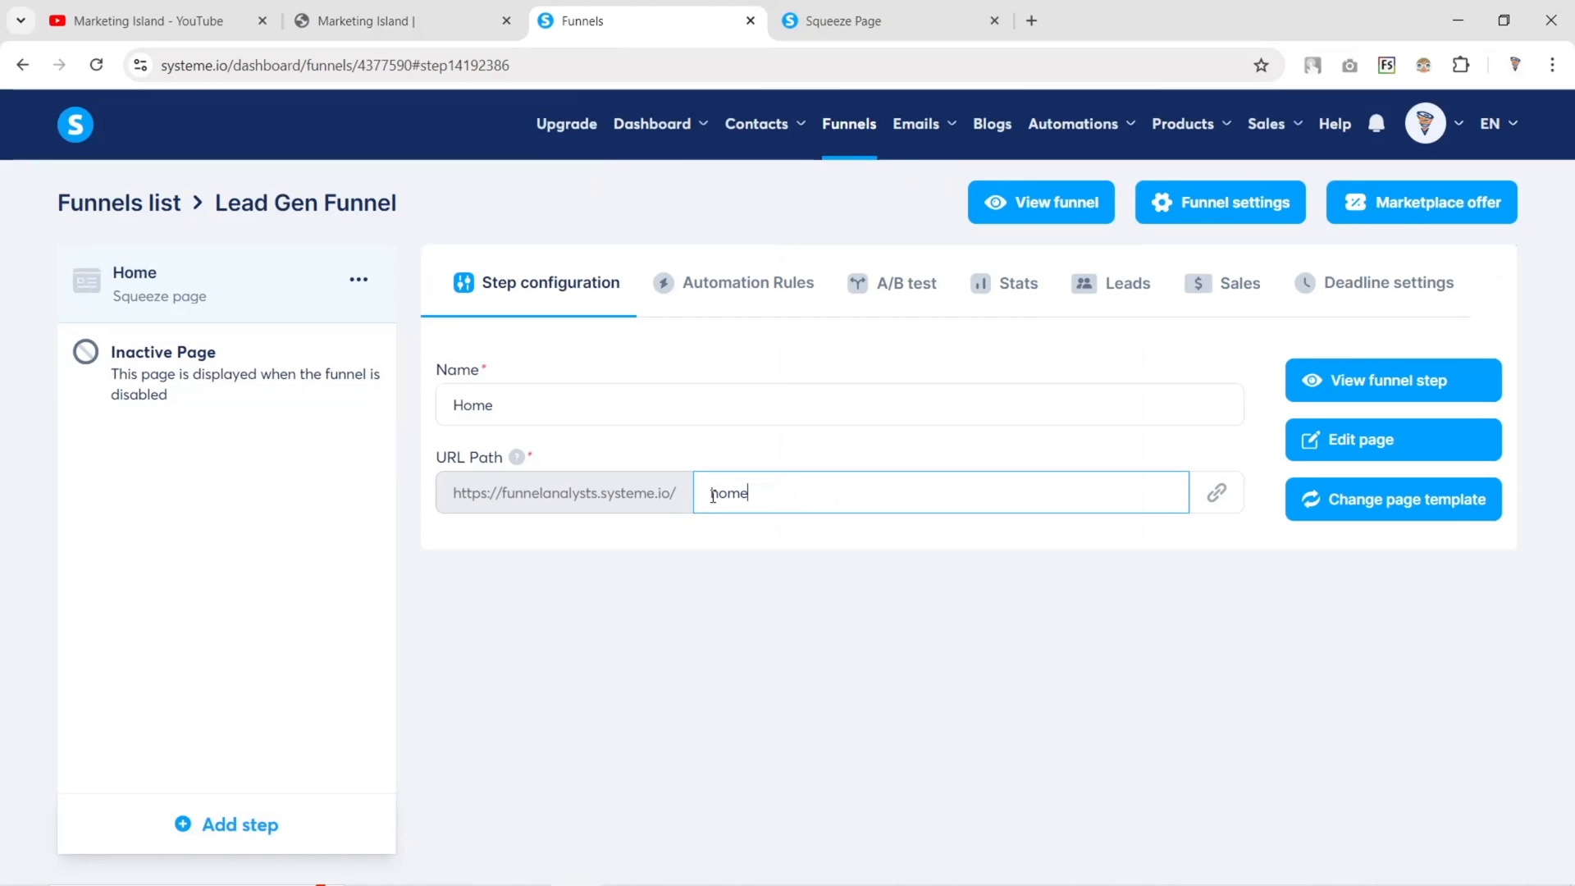
Open the Home page for editing and delete all of the template's sections to leave a blank page
{"action": "left_click", "coordinate": [1426, 451]}
{"action": "scroll", "coordinate": [886, 505], "scroll_direction": "down", "scroll_amount": 18}
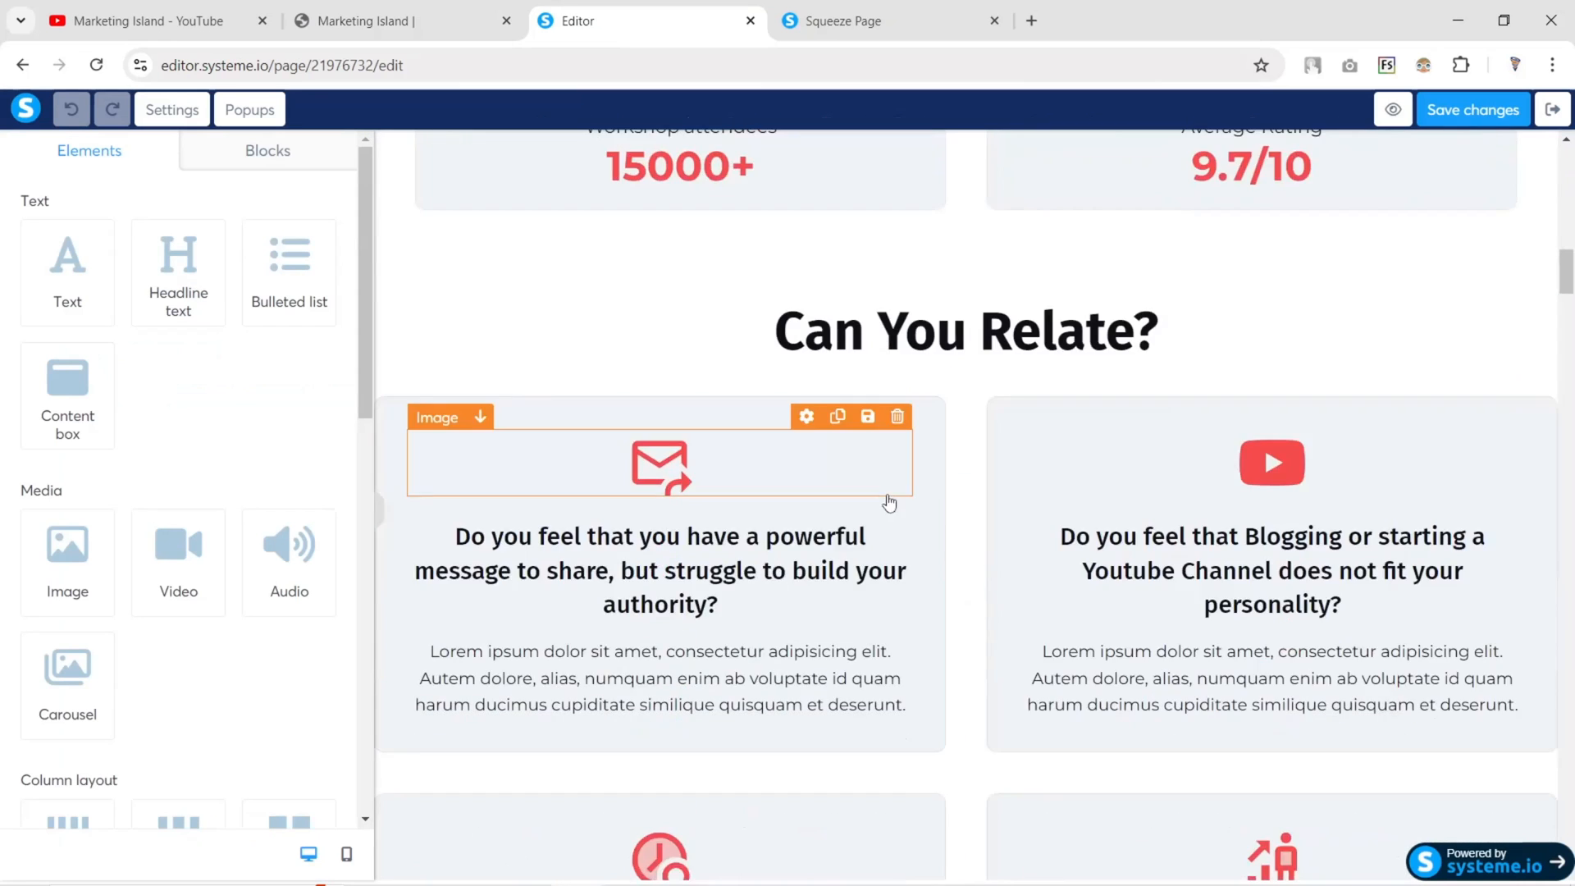
{"action": "left_click_drag", "start_coordinate": [1566, 261], "coordinate": [1551, 152]}
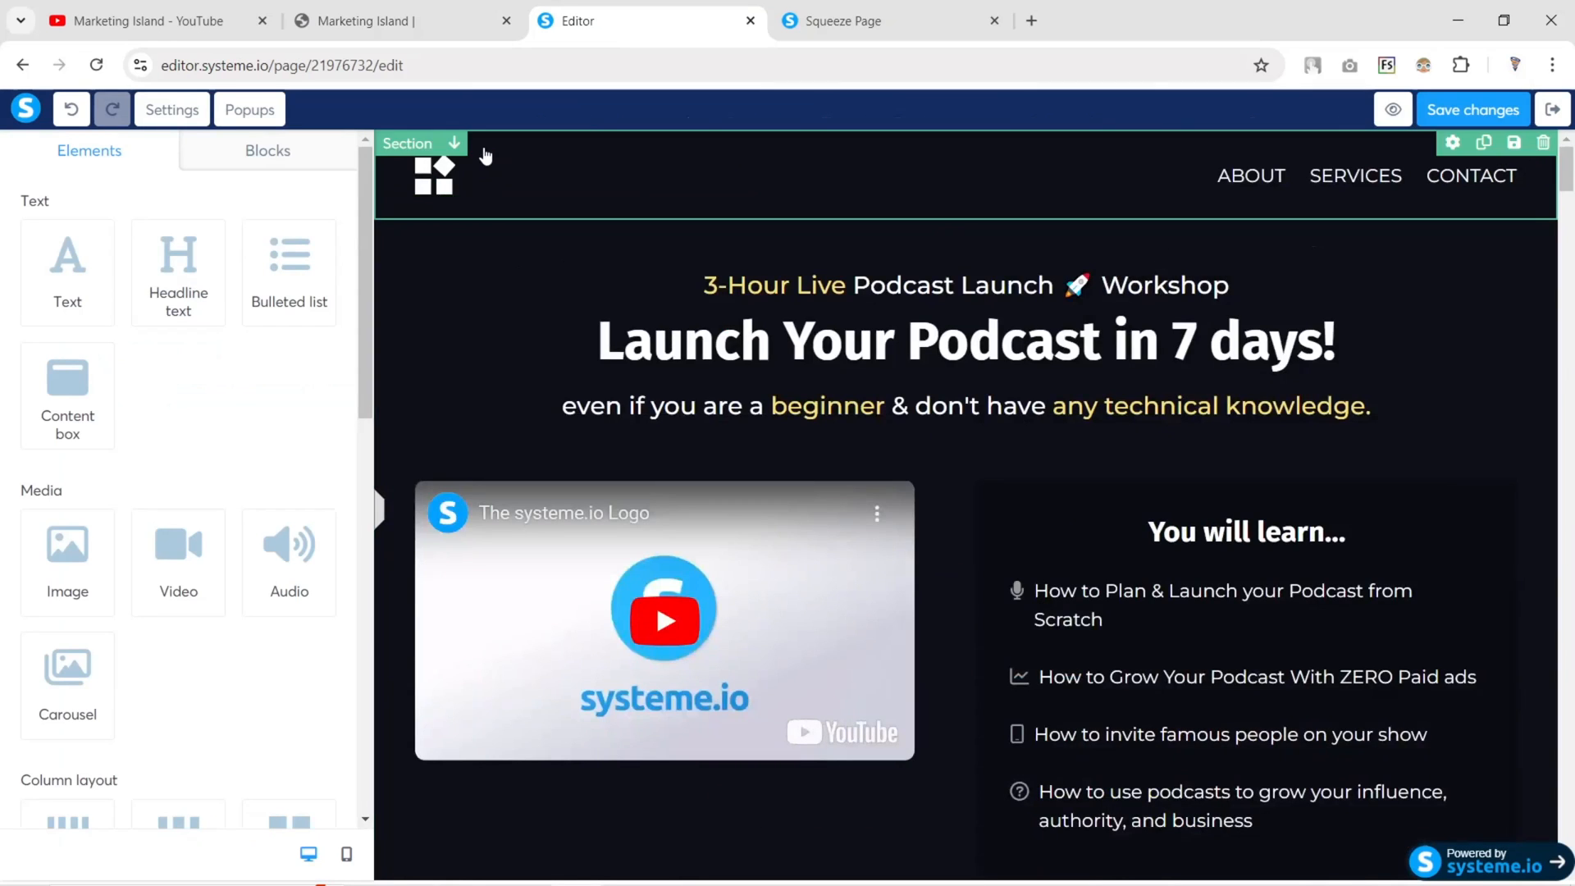
{"action": "left_click", "coordinate": [546, 215]}
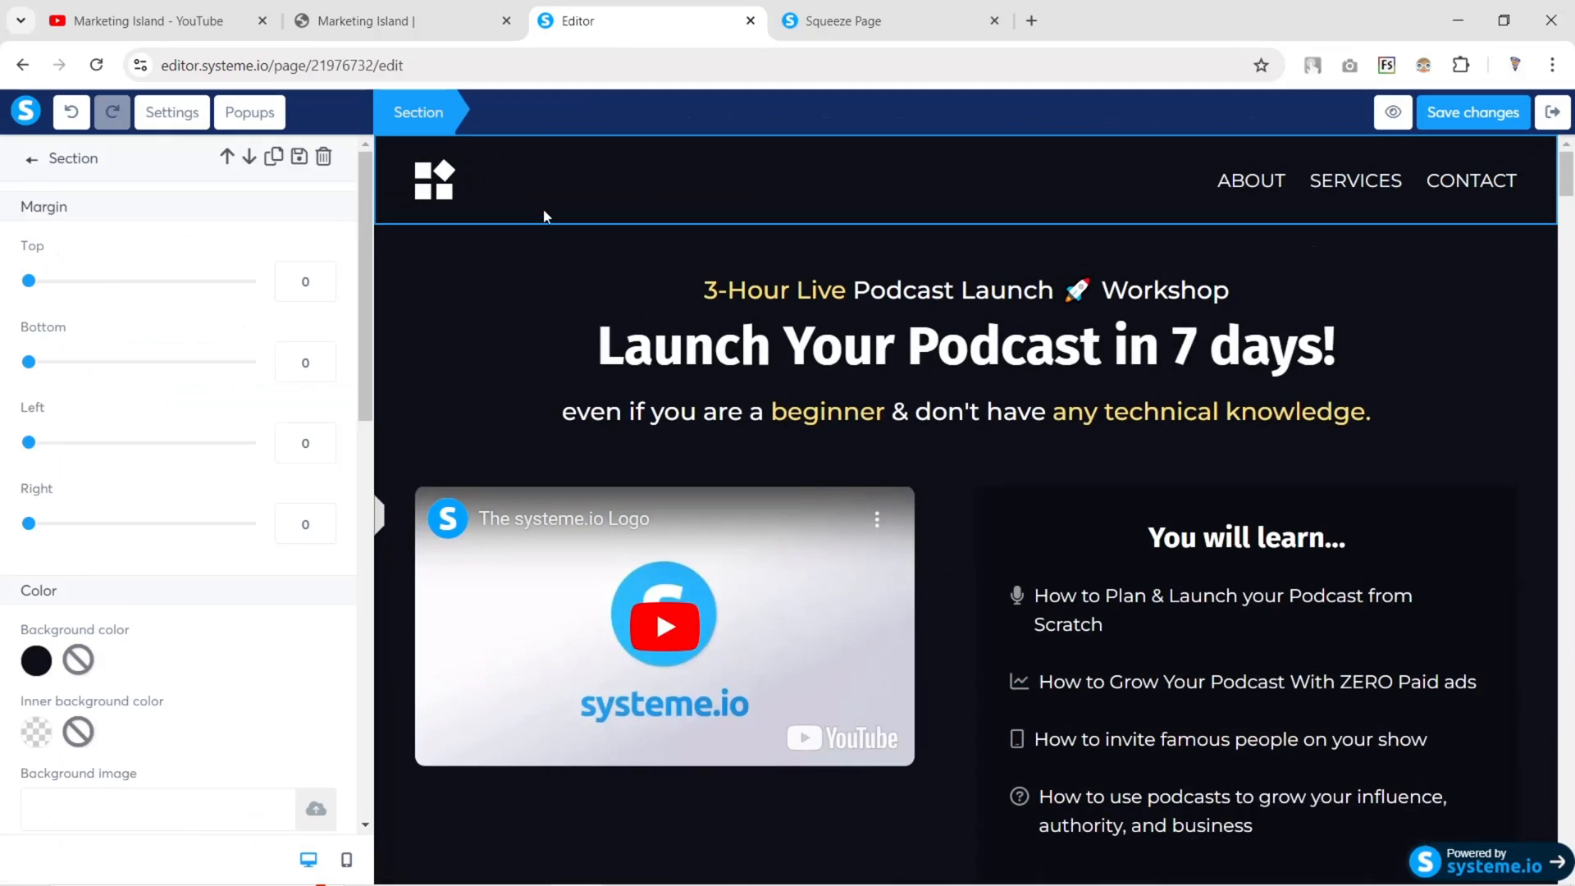
{"action": "left_click", "coordinate": [323, 156]}
{"action": "left_click", "coordinate": [893, 195]}
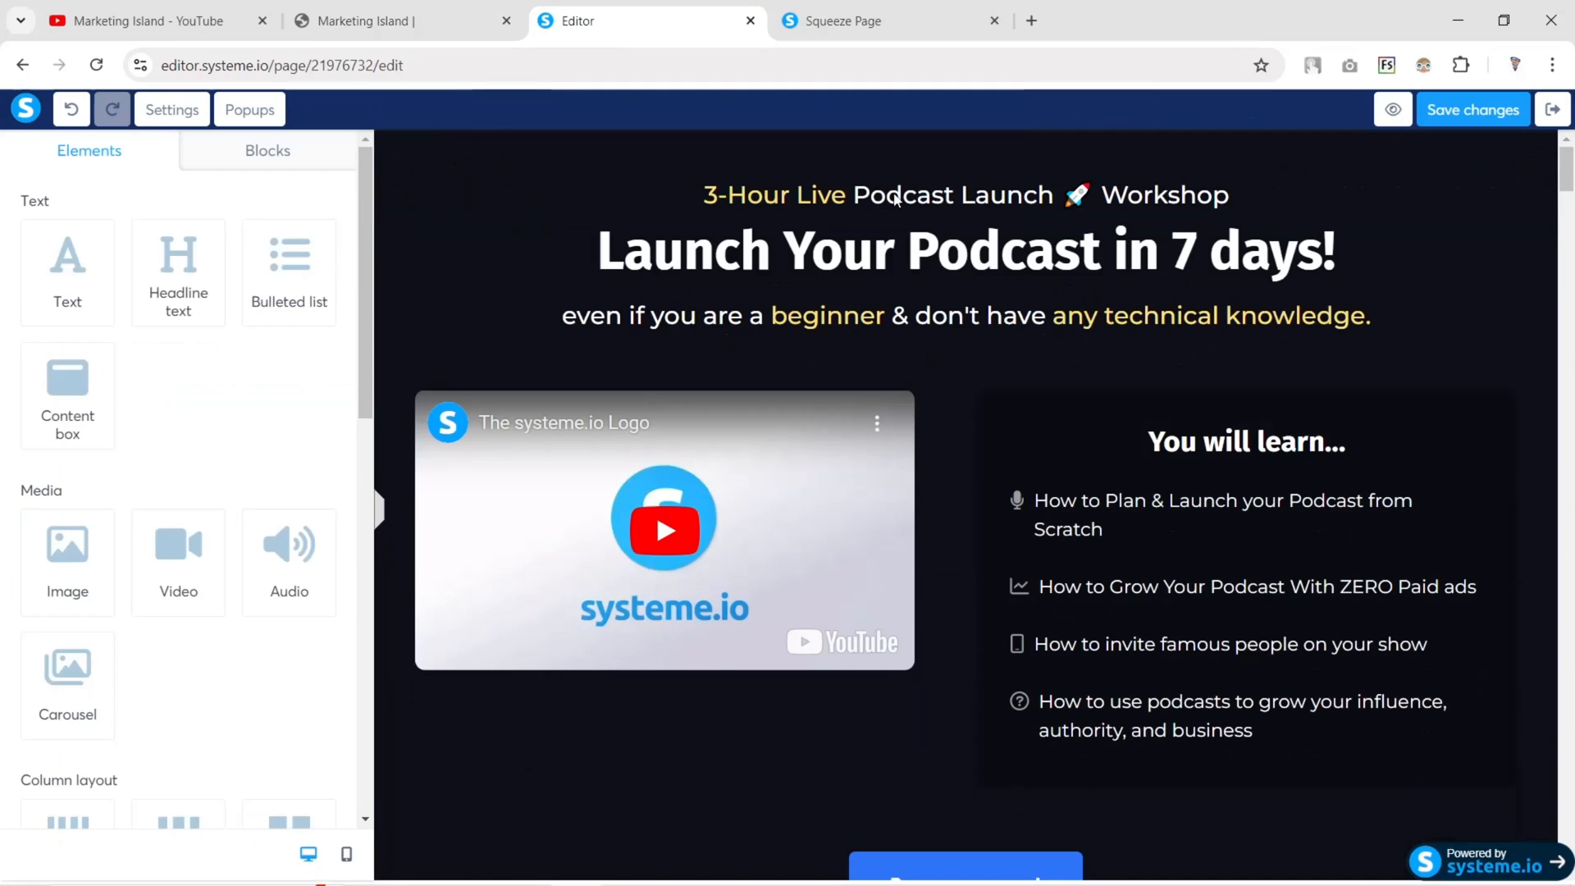
{"action": "left_click", "coordinate": [446, 165]}
{"action": "key", "text": "Delete"}
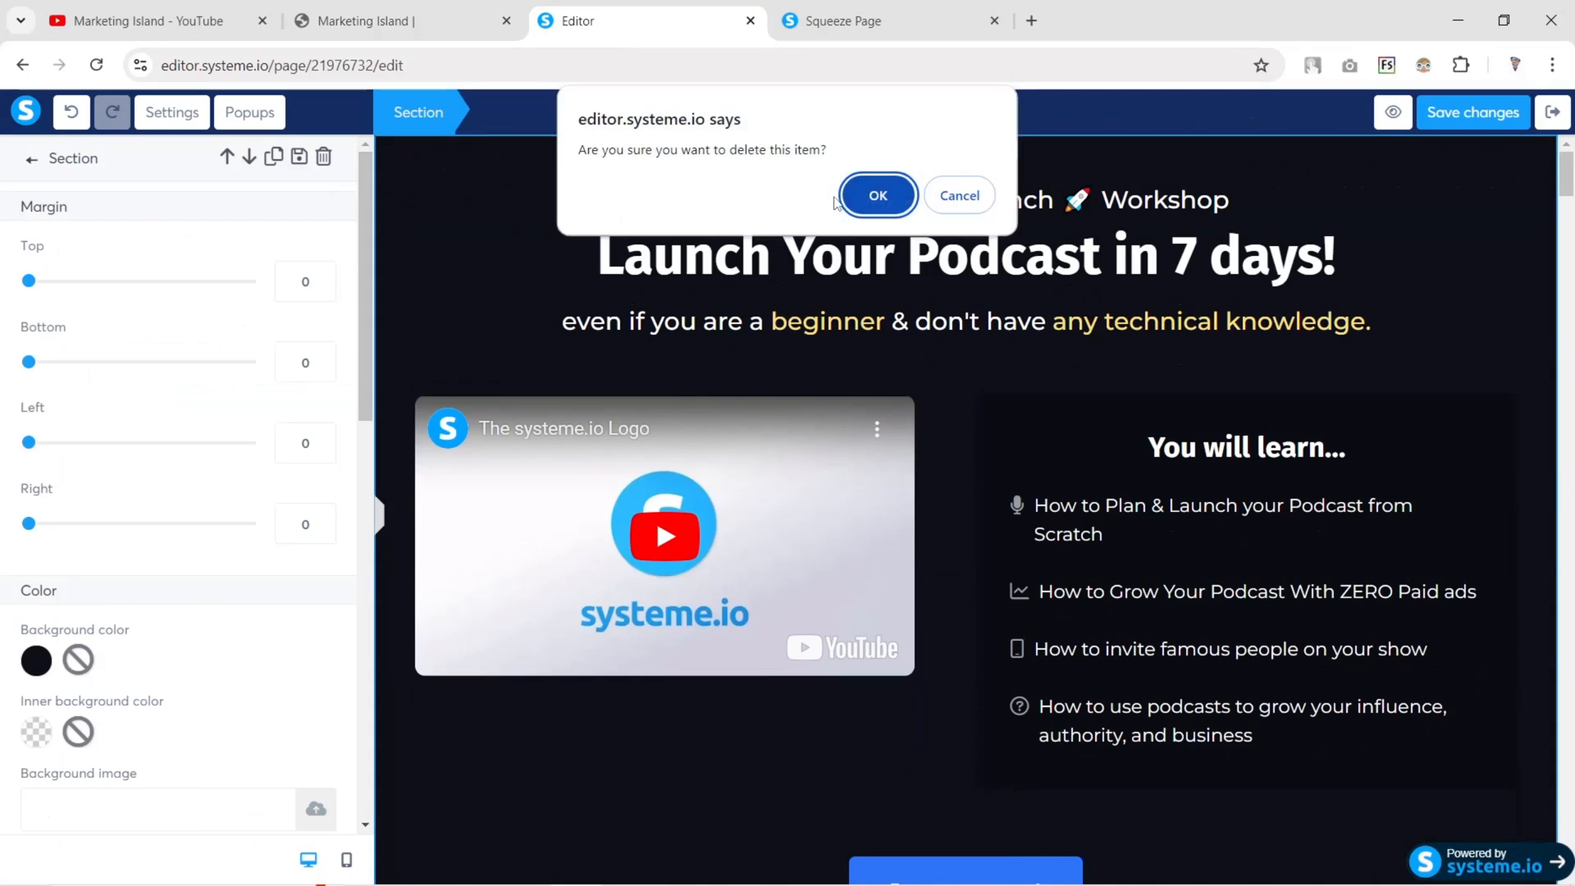
{"action": "left_click", "coordinate": [843, 199]}
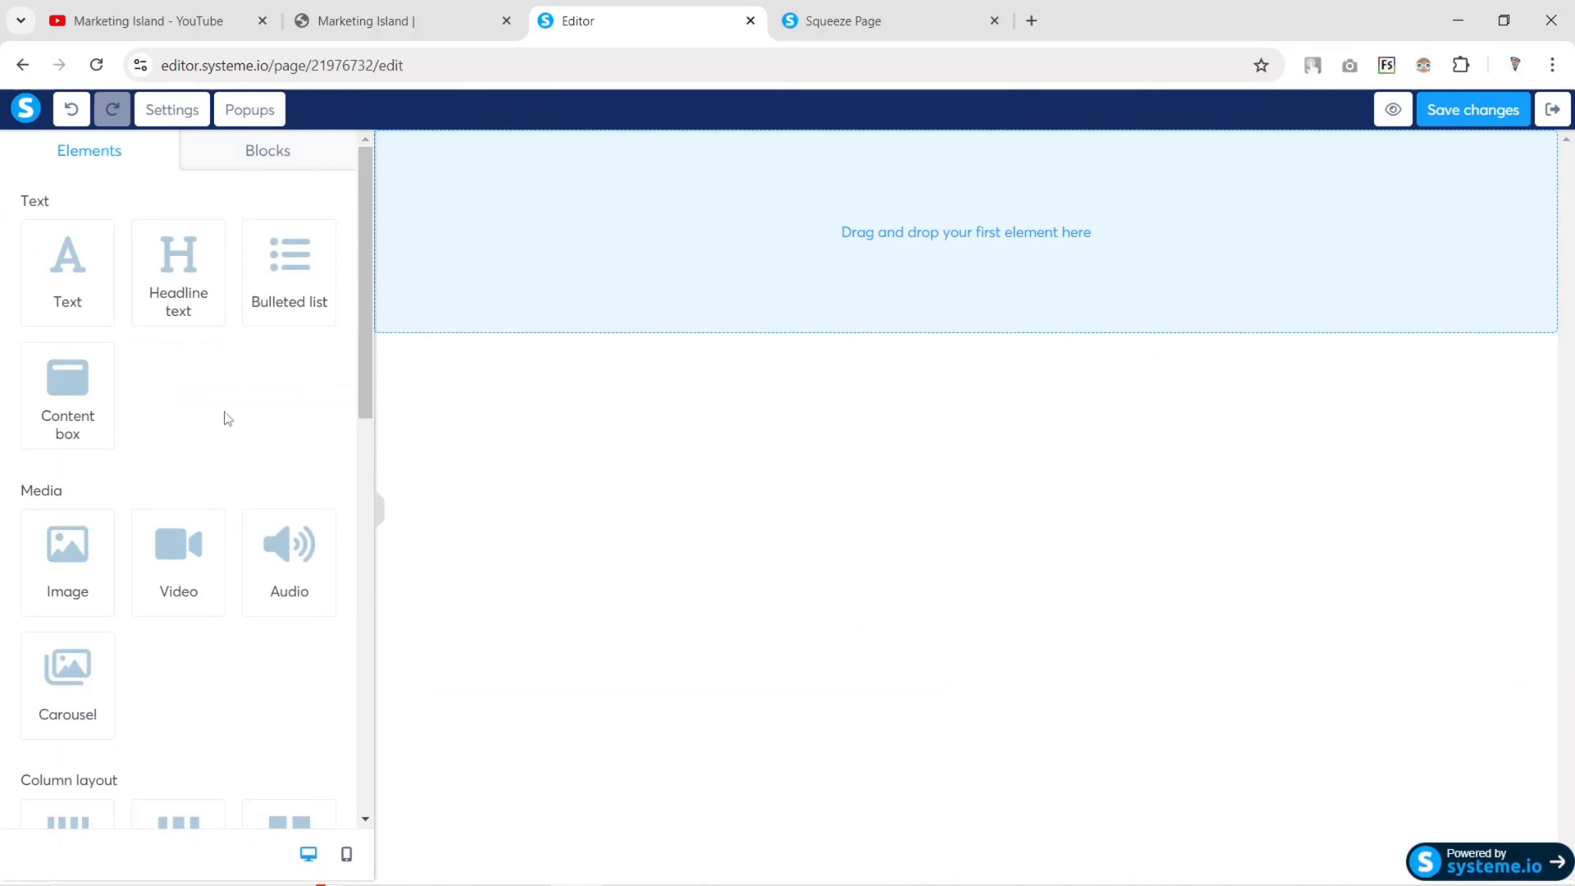
{"action": "scroll", "coordinate": [228, 418], "scroll_direction": "down", "scroll_amount": 6}
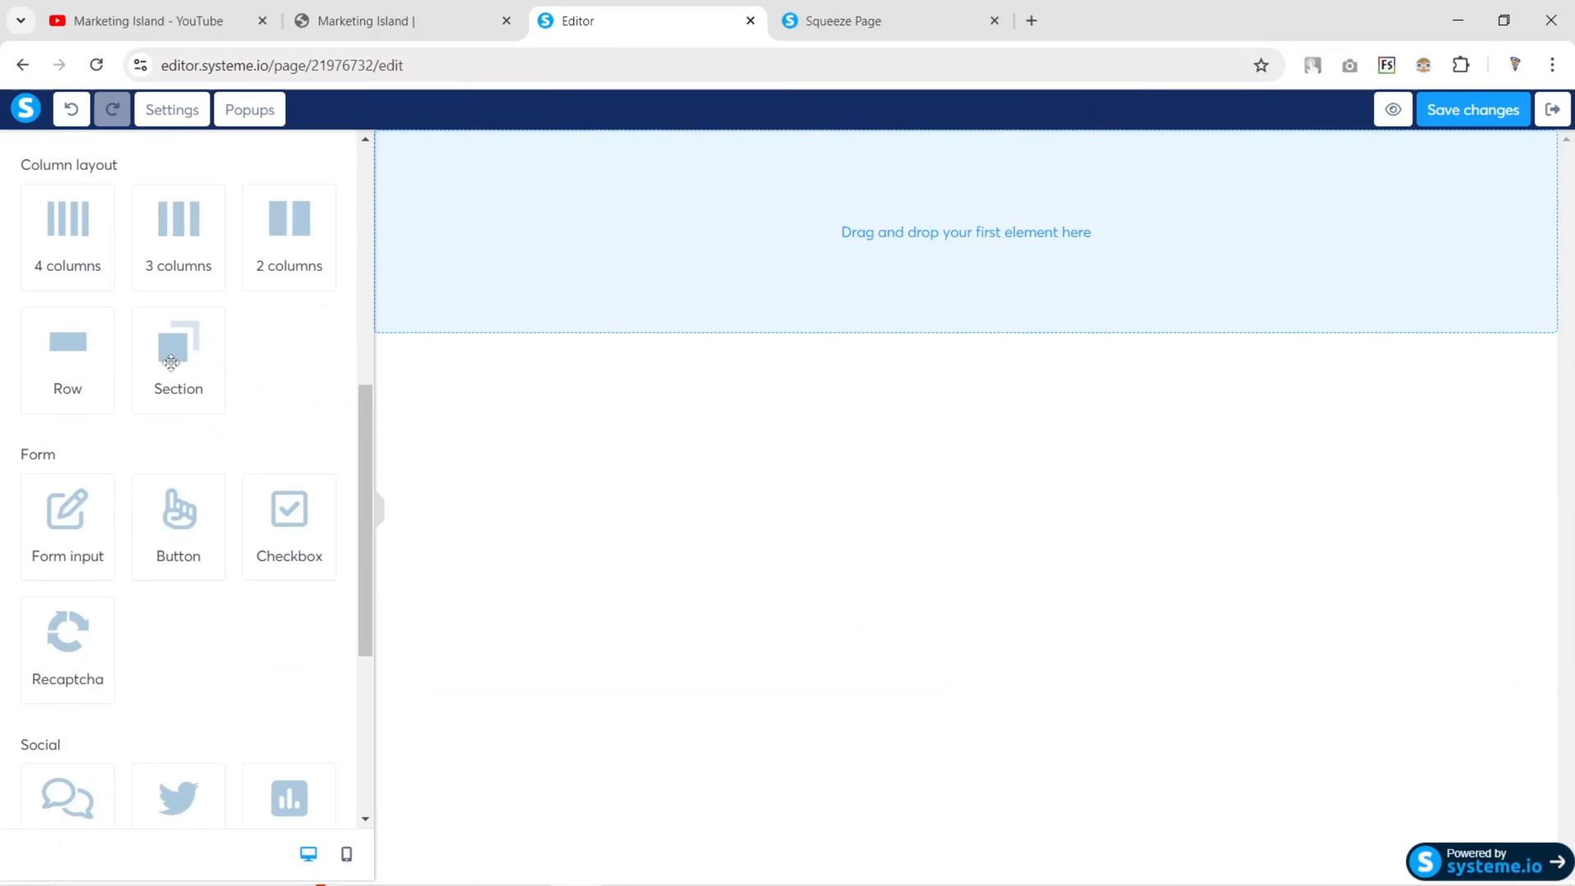
{"action": "left_click_drag", "start_coordinate": [174, 362], "coordinate": [721, 260]}
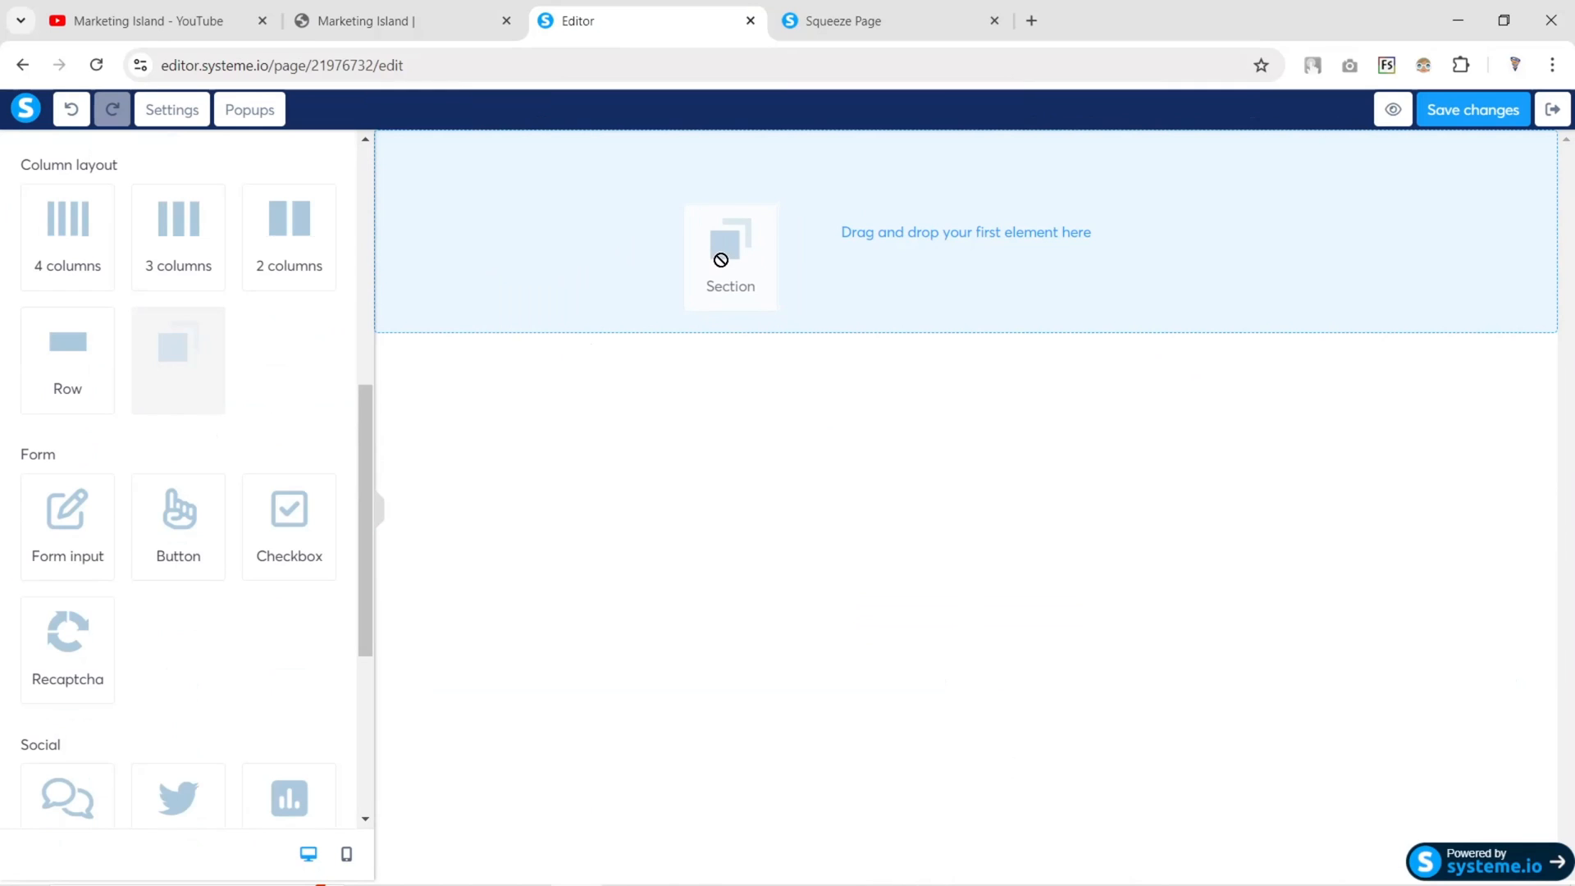
{"action": "left_click_drag", "start_coordinate": [721, 260], "coordinate": [102, 472]}
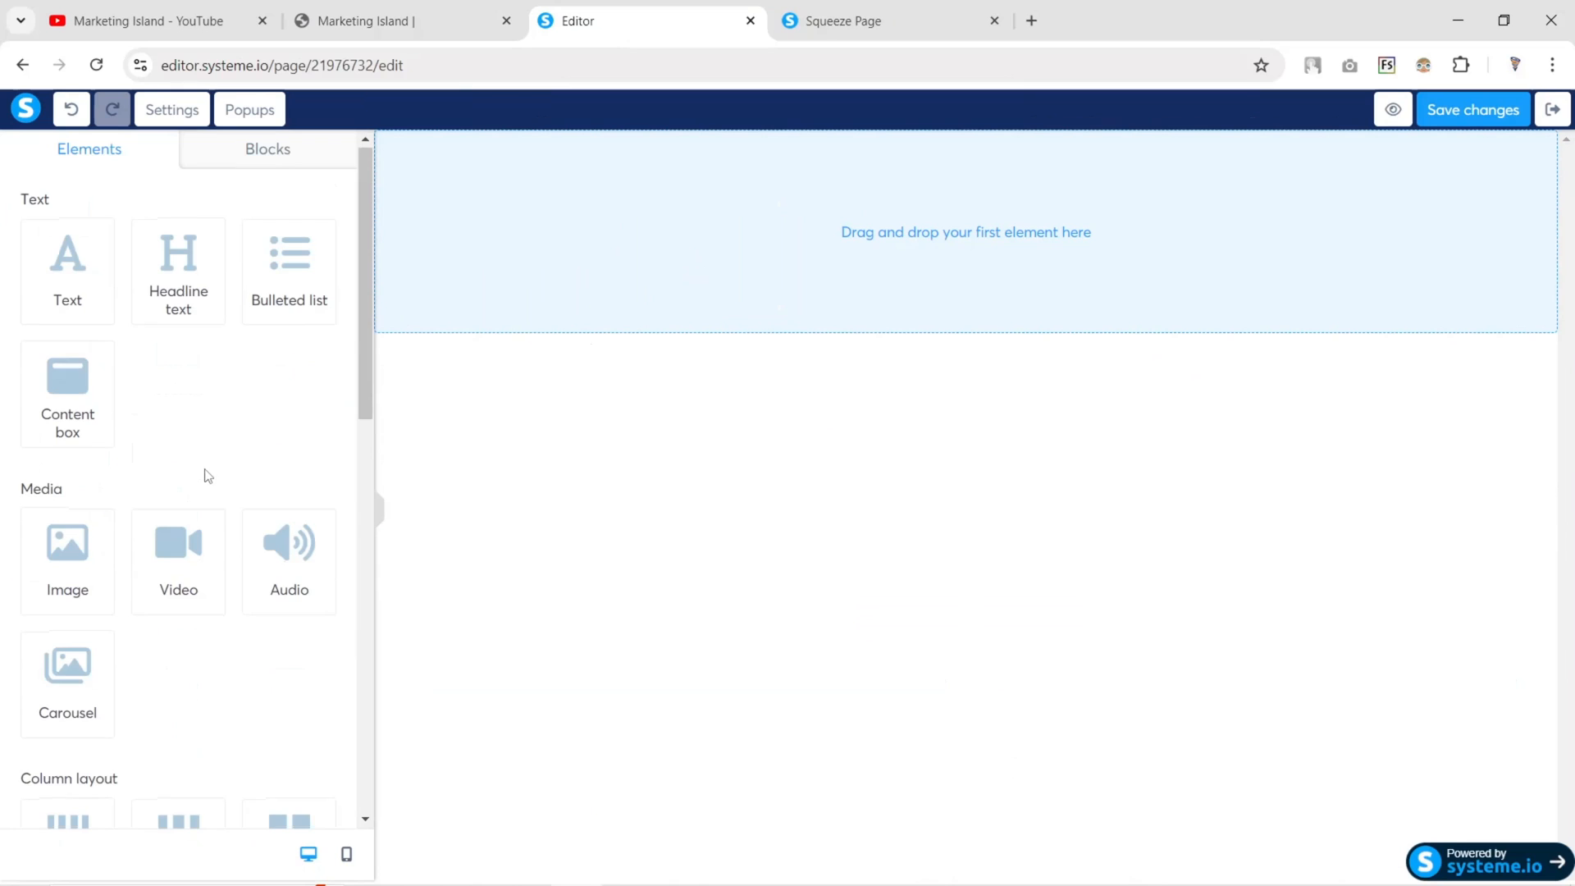
Add a Section element to the blank page
{"action": "scroll", "coordinate": [204, 471], "scroll_direction": "down", "scroll_amount": 7}
{"action": "left_click_drag", "start_coordinate": [172, 474], "coordinate": [740, 282]}
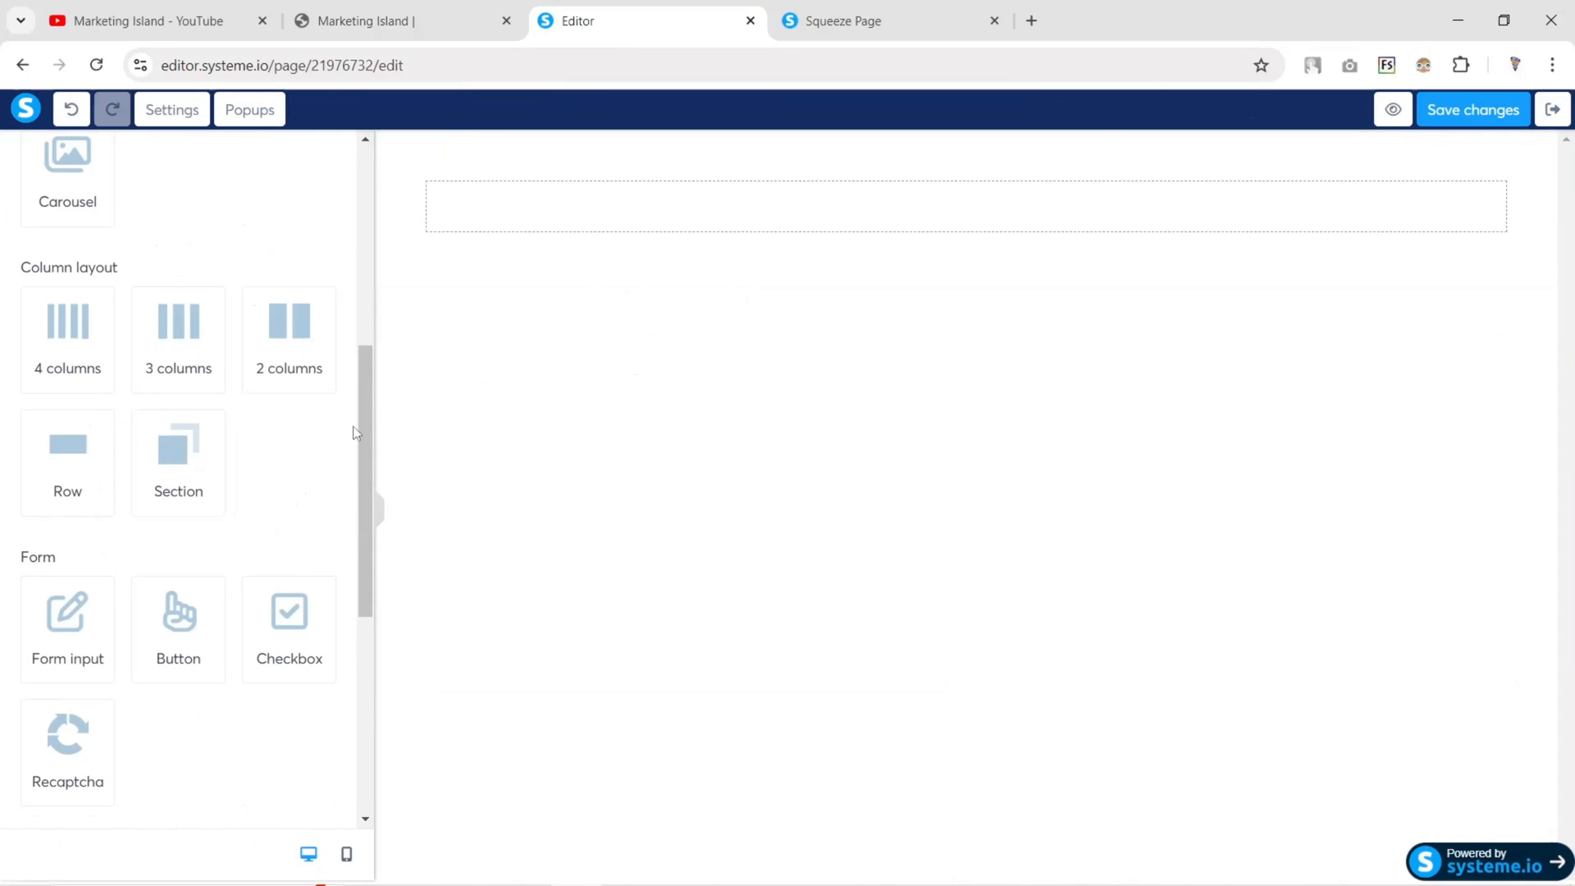
{"action": "scroll", "coordinate": [355, 432], "scroll_direction": "down", "scroll_amount": 5}
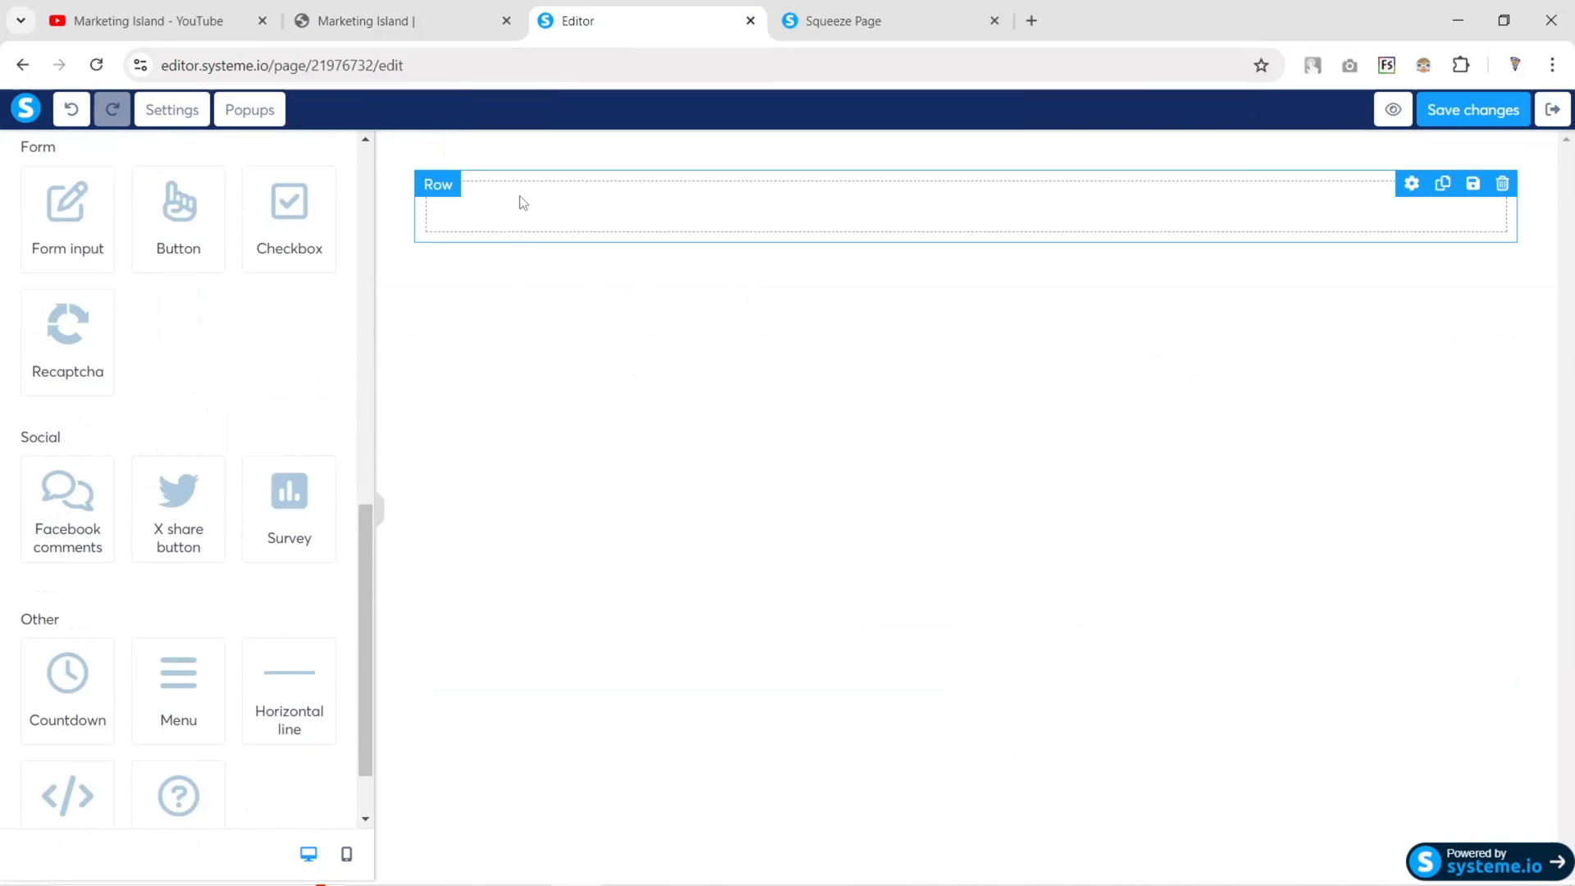
Set the new section's content width to Wide and check it across the full canvas
{"action": "left_click", "coordinate": [411, 156]}
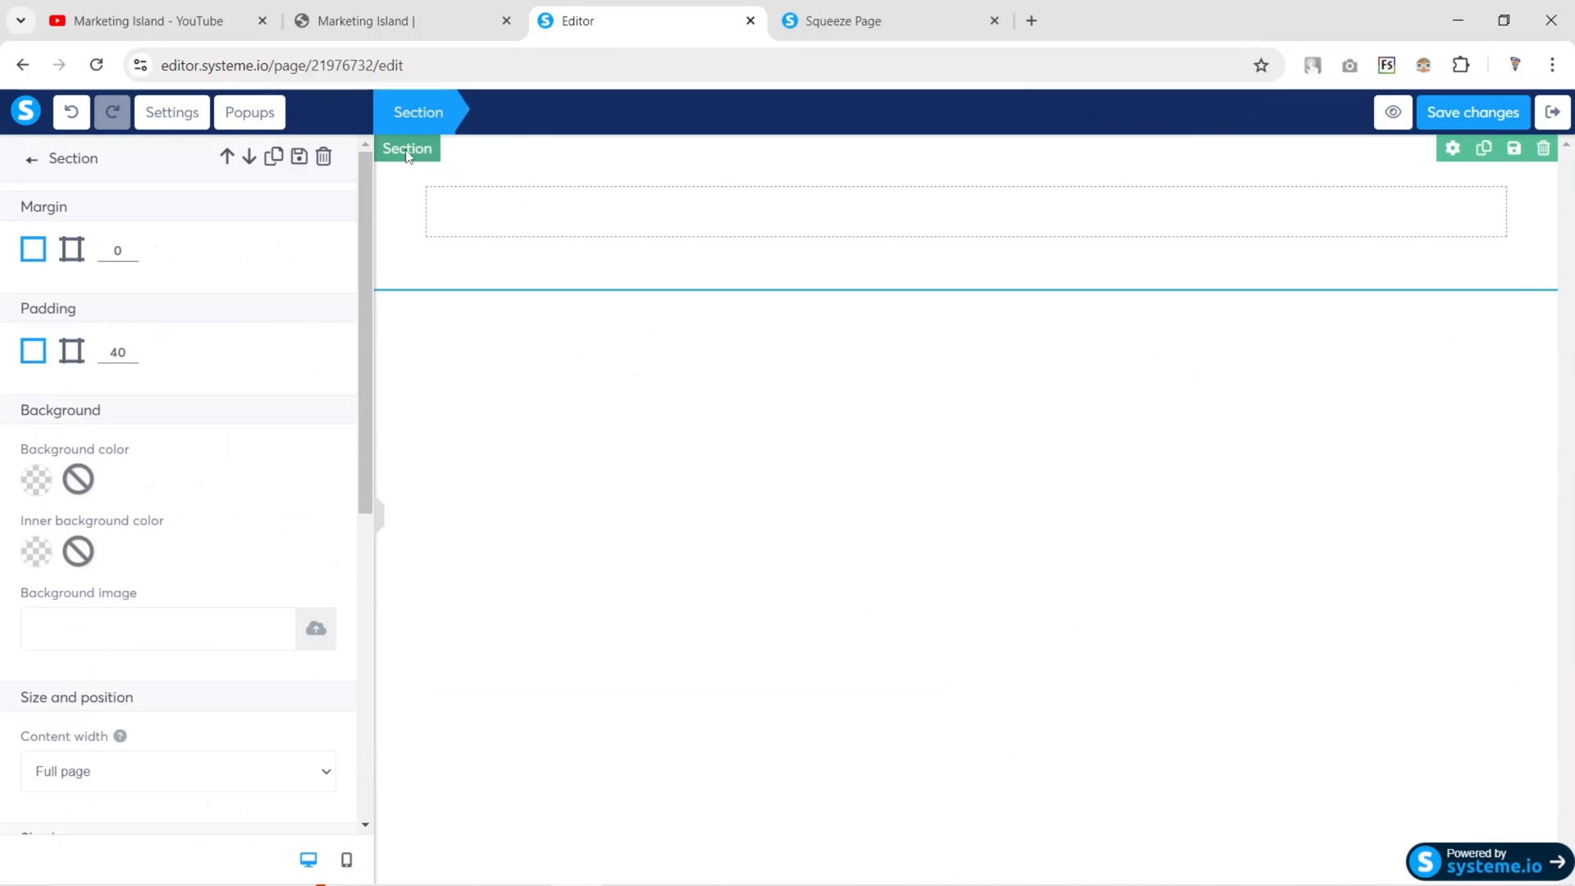
{"action": "left_click", "coordinate": [471, 210]}
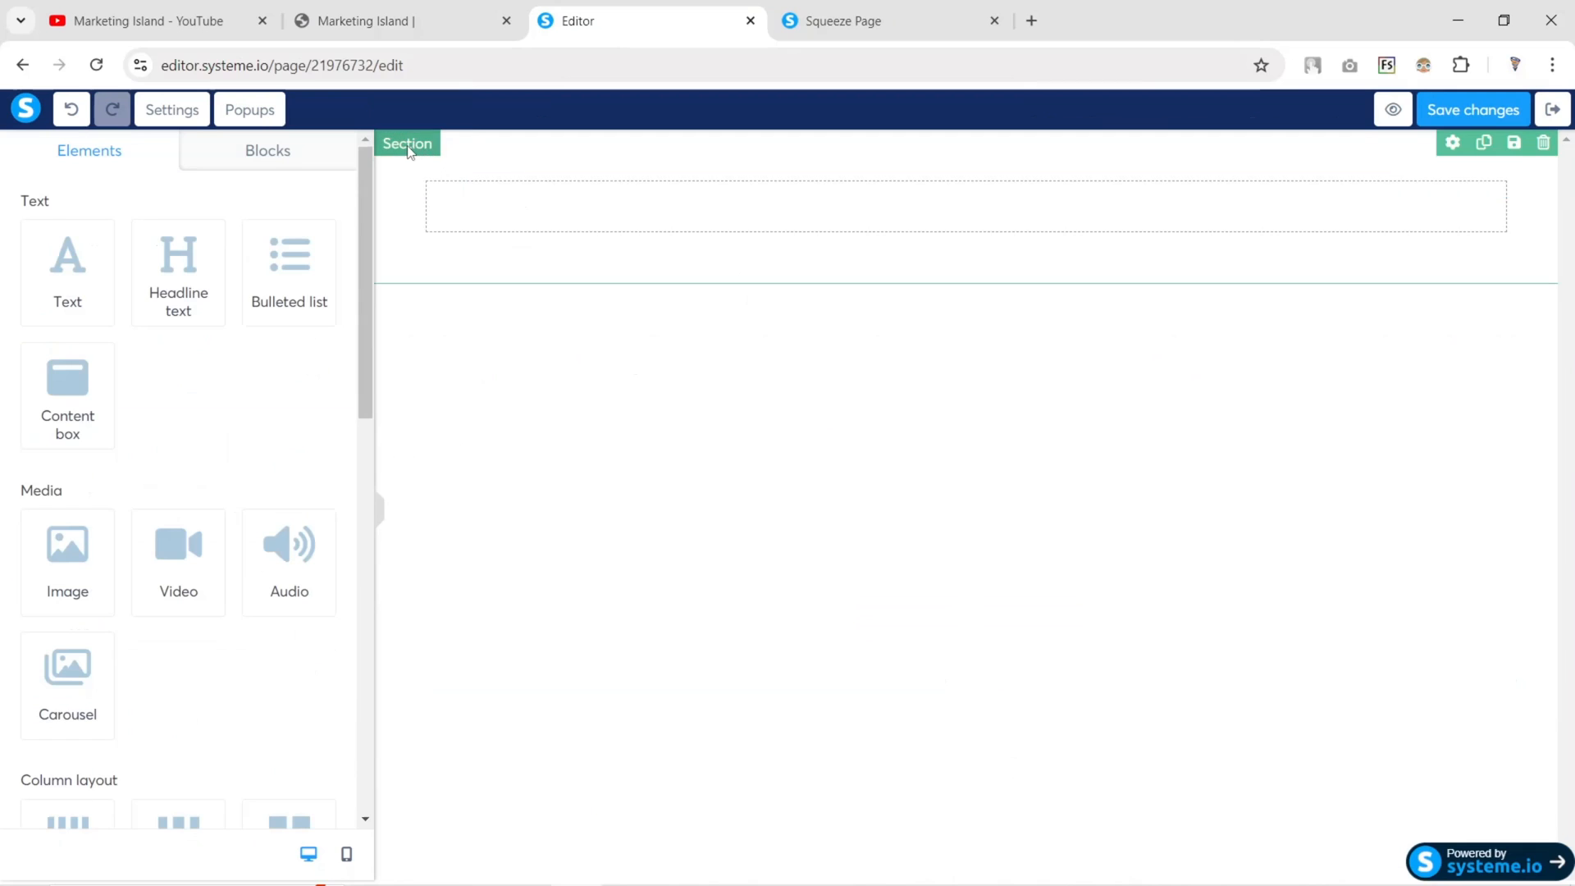
{"action": "left_click", "coordinate": [406, 145]}
{"action": "scroll", "coordinate": [282, 412], "scroll_direction": "down", "scroll_amount": 4}
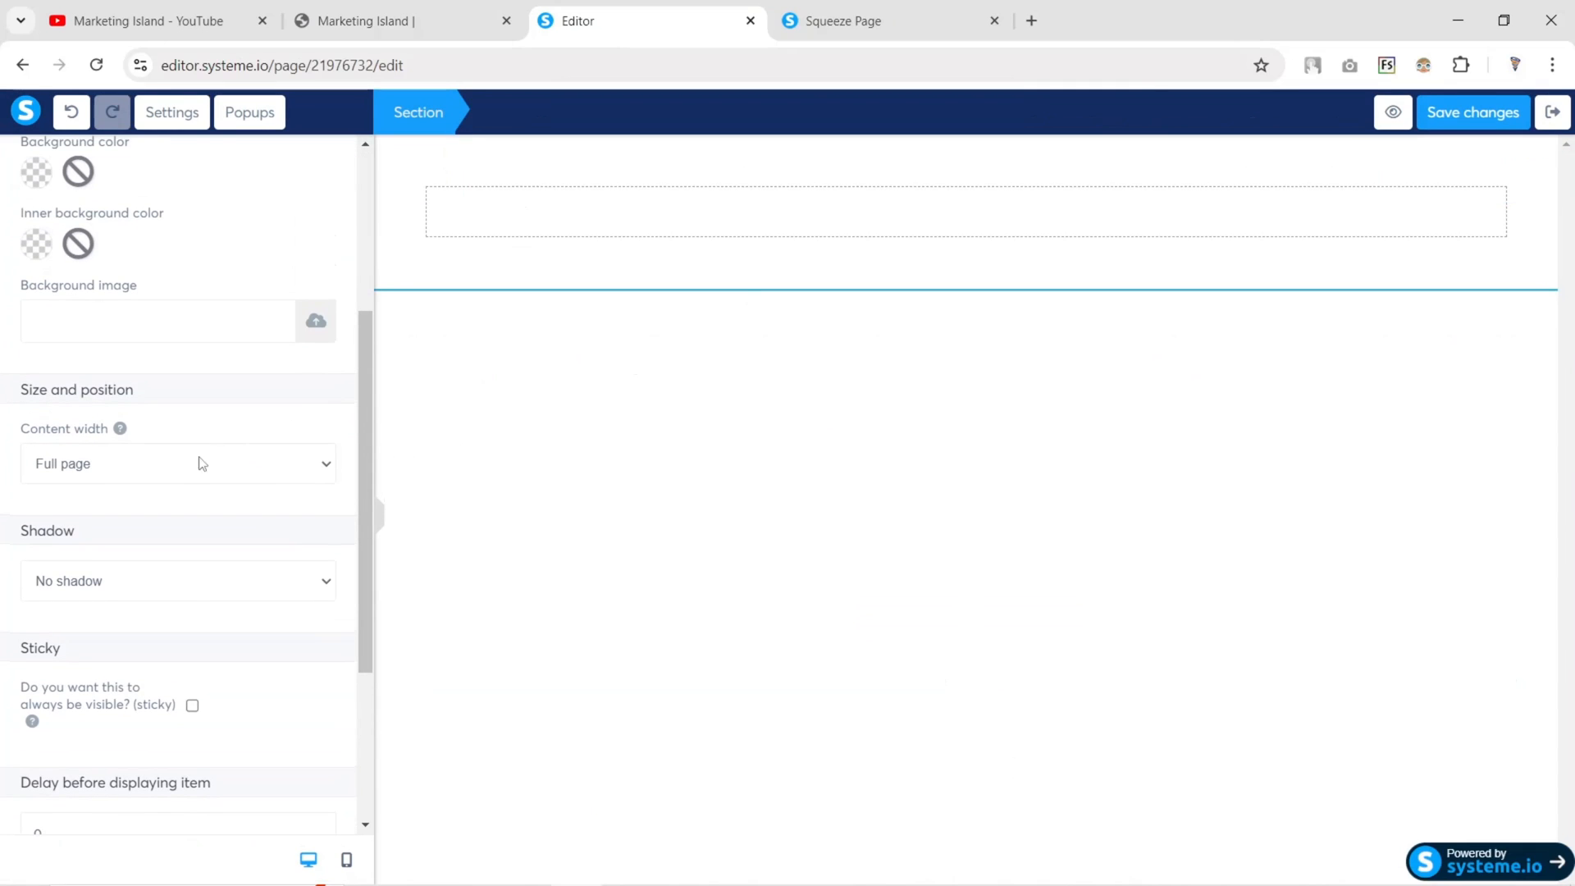
{"action": "left_click", "coordinate": [82, 474]}
{"action": "left_click", "coordinate": [78, 521]}
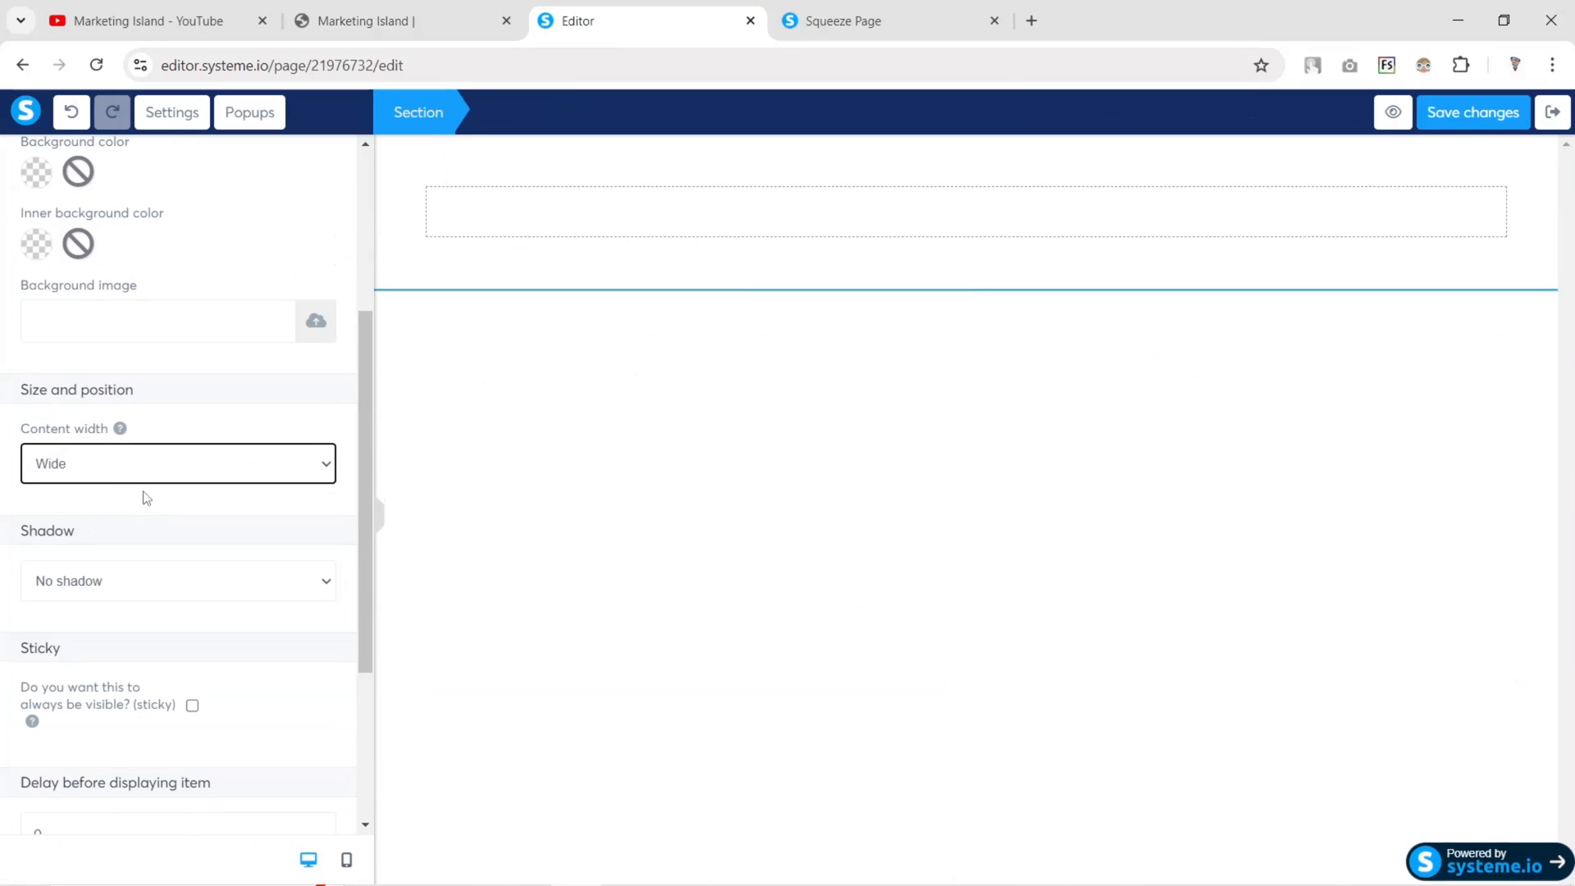
{"action": "left_click", "coordinate": [380, 530]}
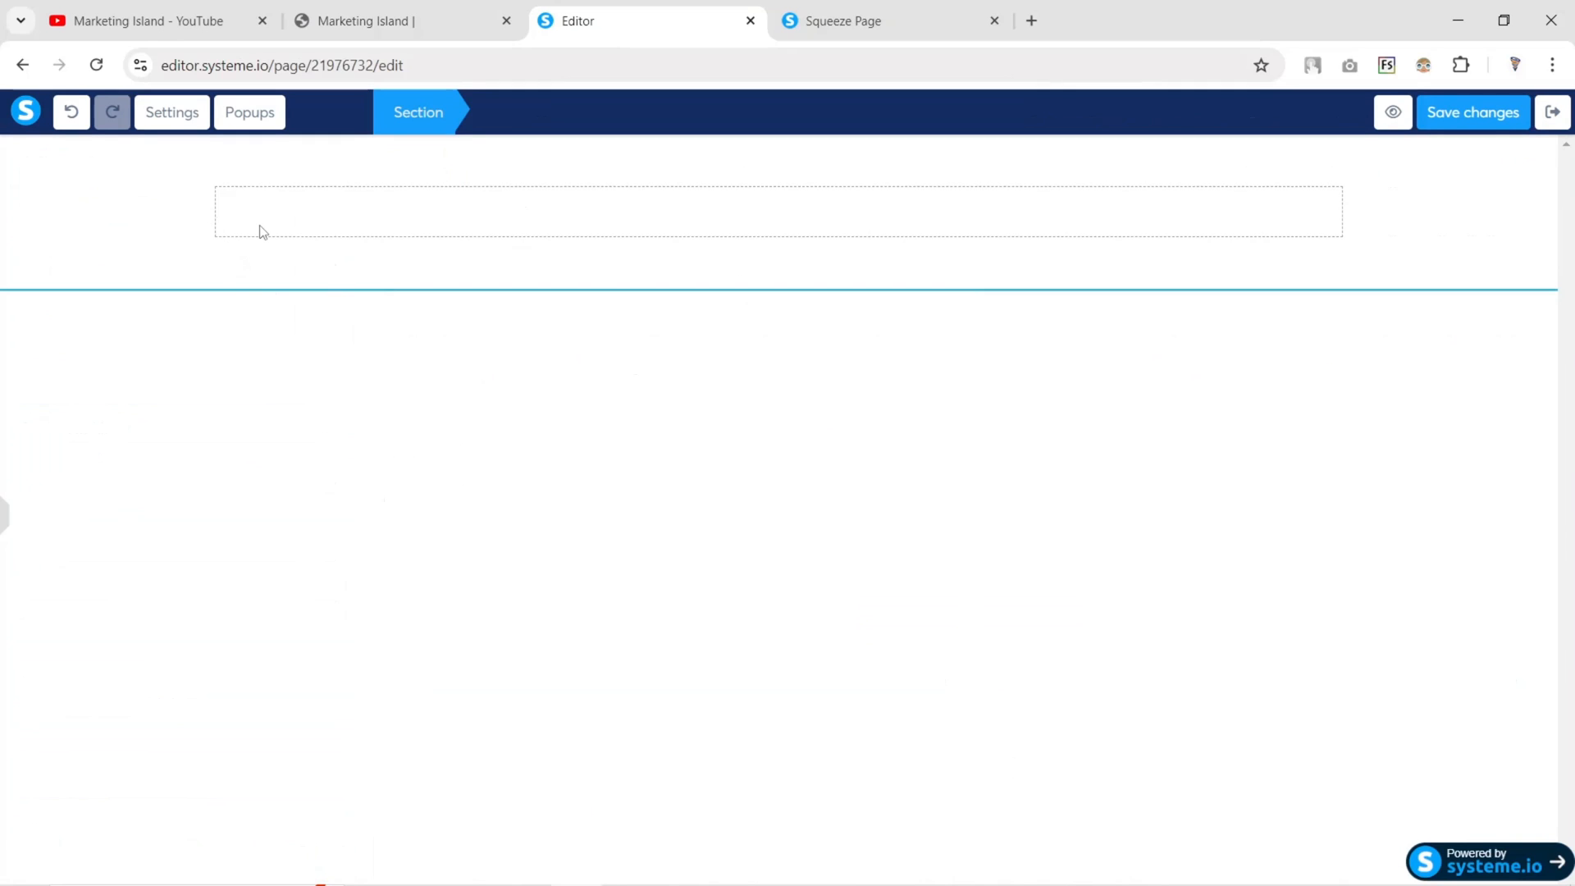
{"action": "left_click", "coordinate": [6, 524]}
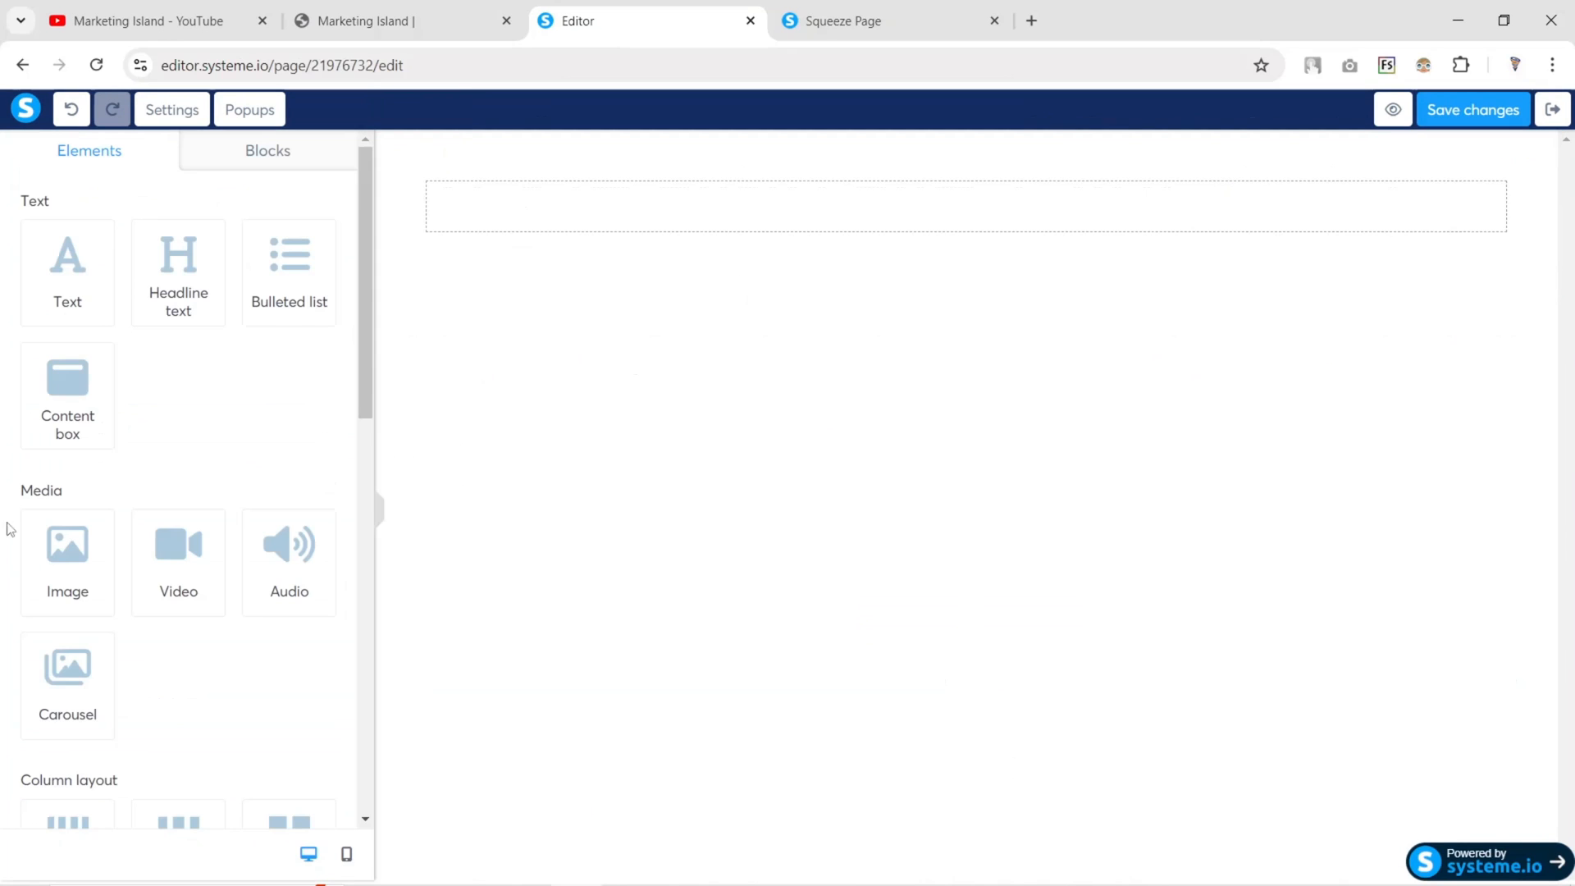
Try the section's content width at Full page and check it across the full canvas
{"action": "left_click", "coordinate": [399, 163]}
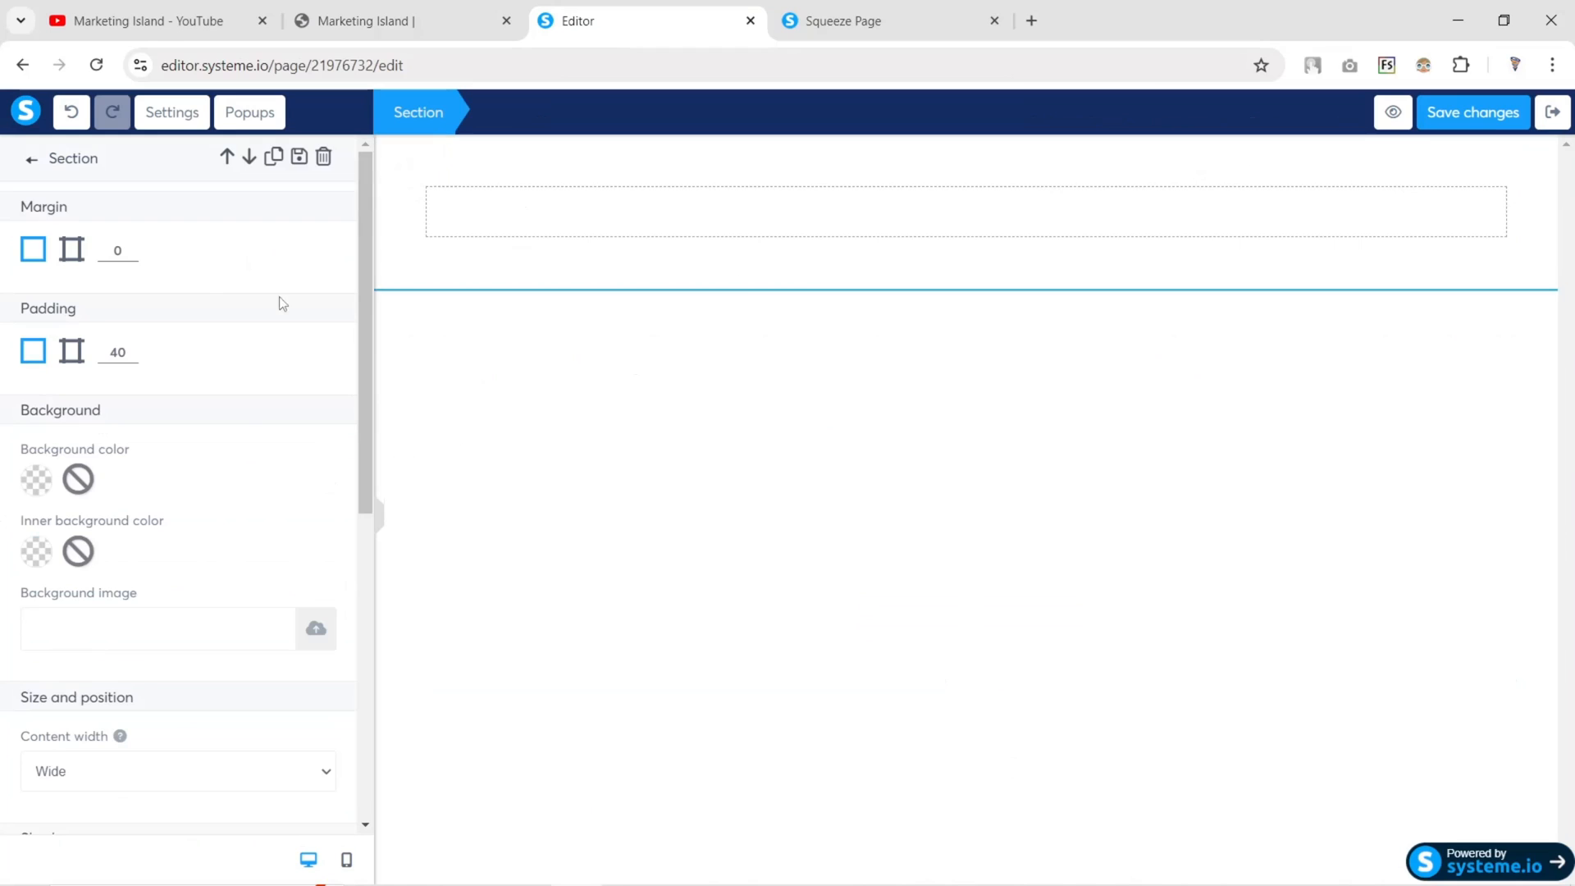
{"action": "scroll", "coordinate": [165, 570], "scroll_direction": "down", "scroll_amount": 2}
{"action": "left_click", "coordinate": [165, 566]}
{"action": "left_click", "coordinate": [165, 597]}
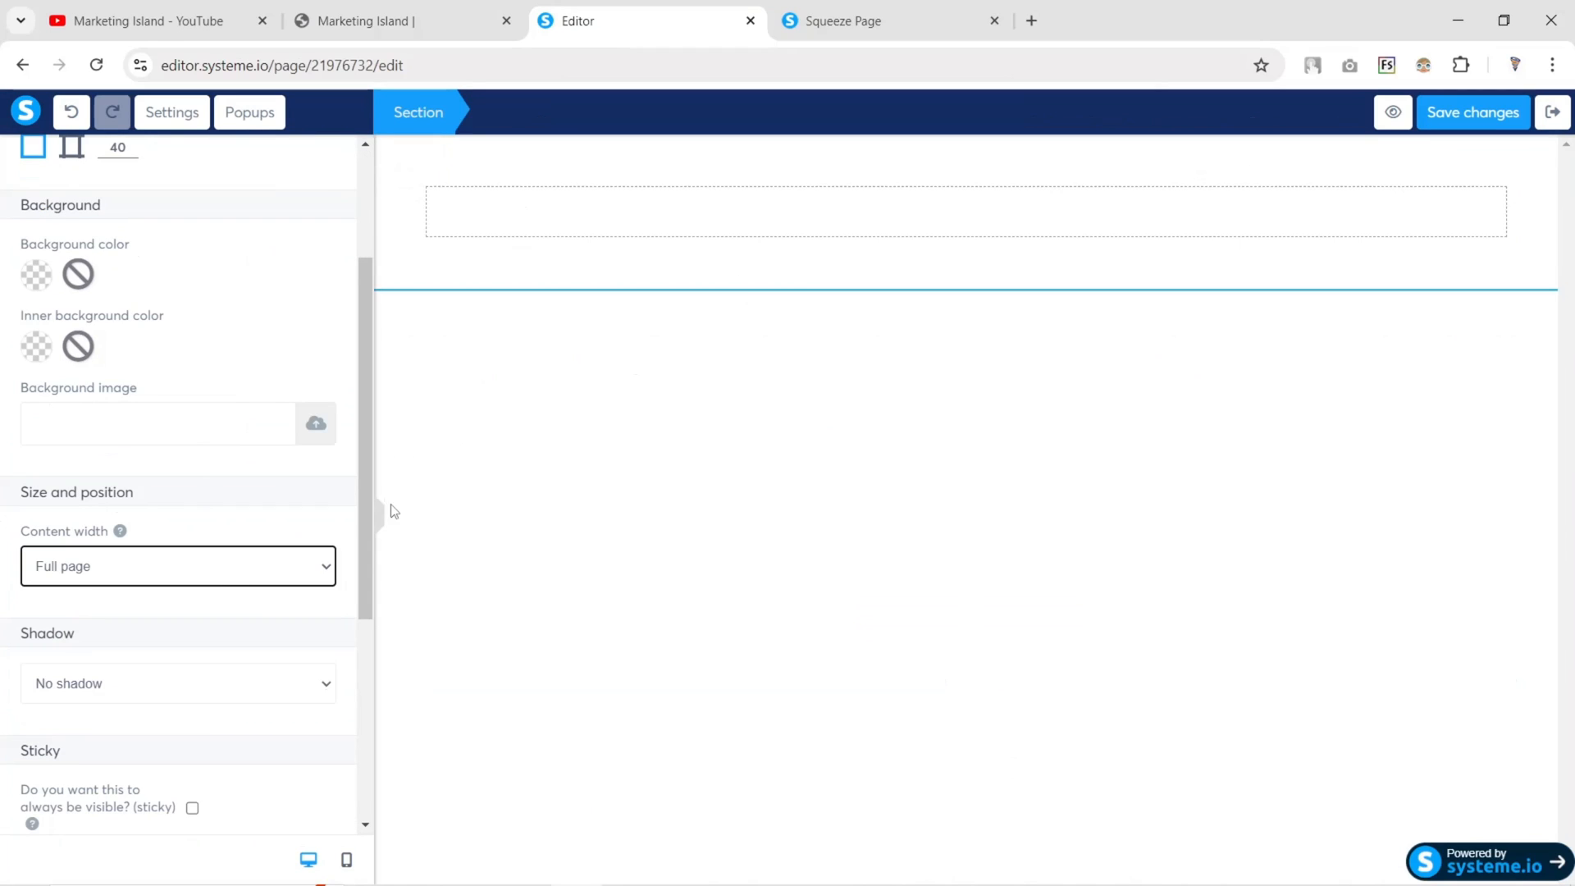
{"action": "left_click", "coordinate": [380, 523]}
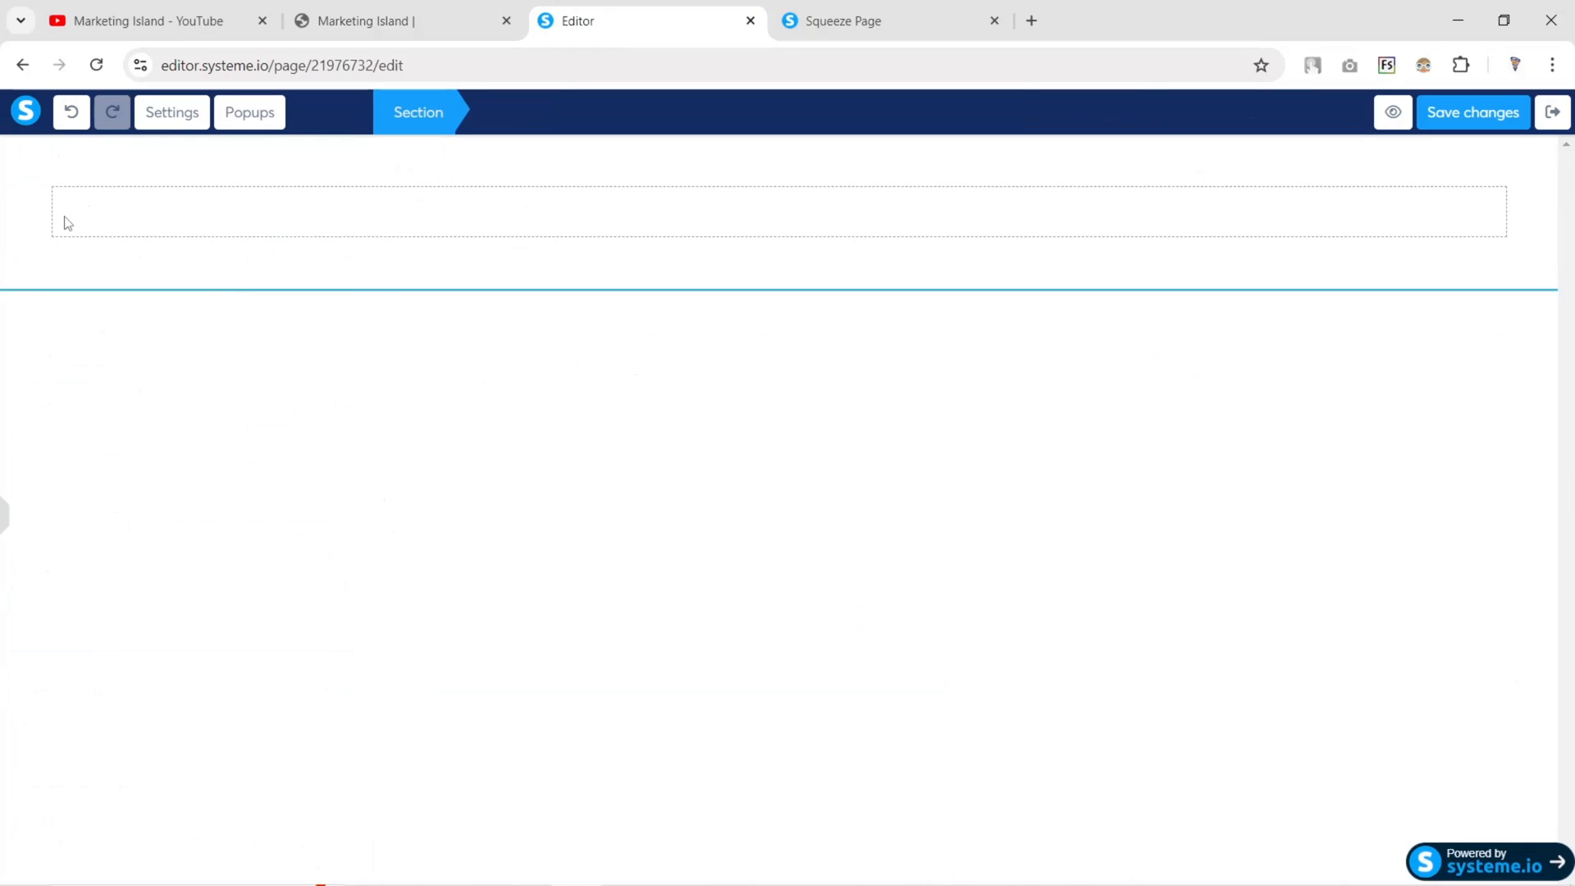
{"action": "left_click", "coordinate": [4, 518]}
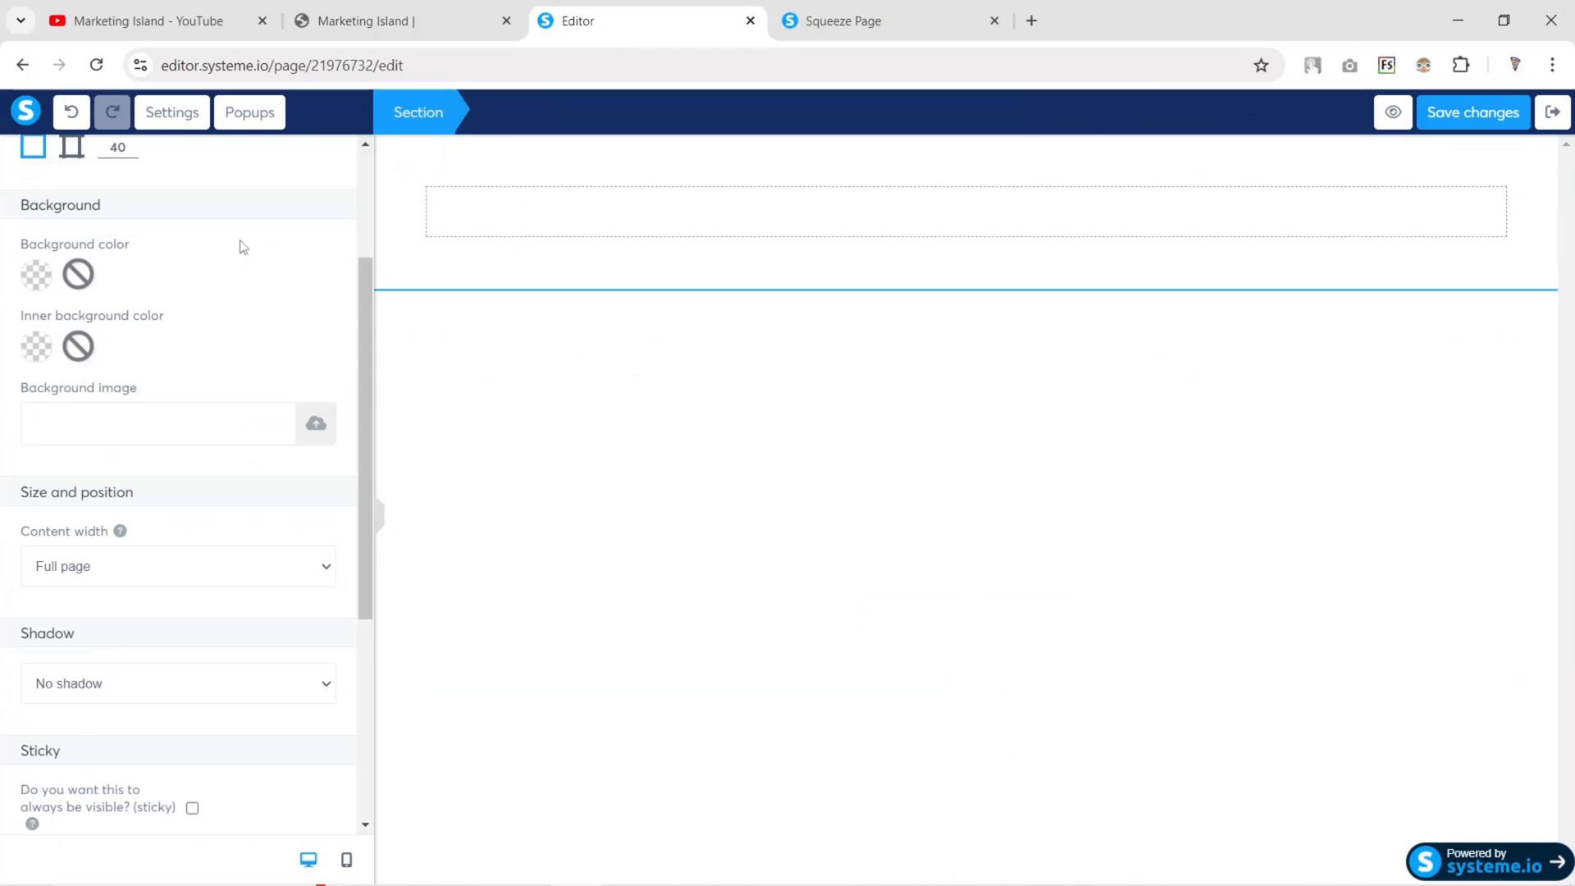
Set the section's content width back to Wide and check it with the settings hidden
{"action": "left_click", "coordinate": [109, 566]}
{"action": "left_click", "coordinate": [115, 617]}
{"action": "left_click", "coordinate": [379, 518]}
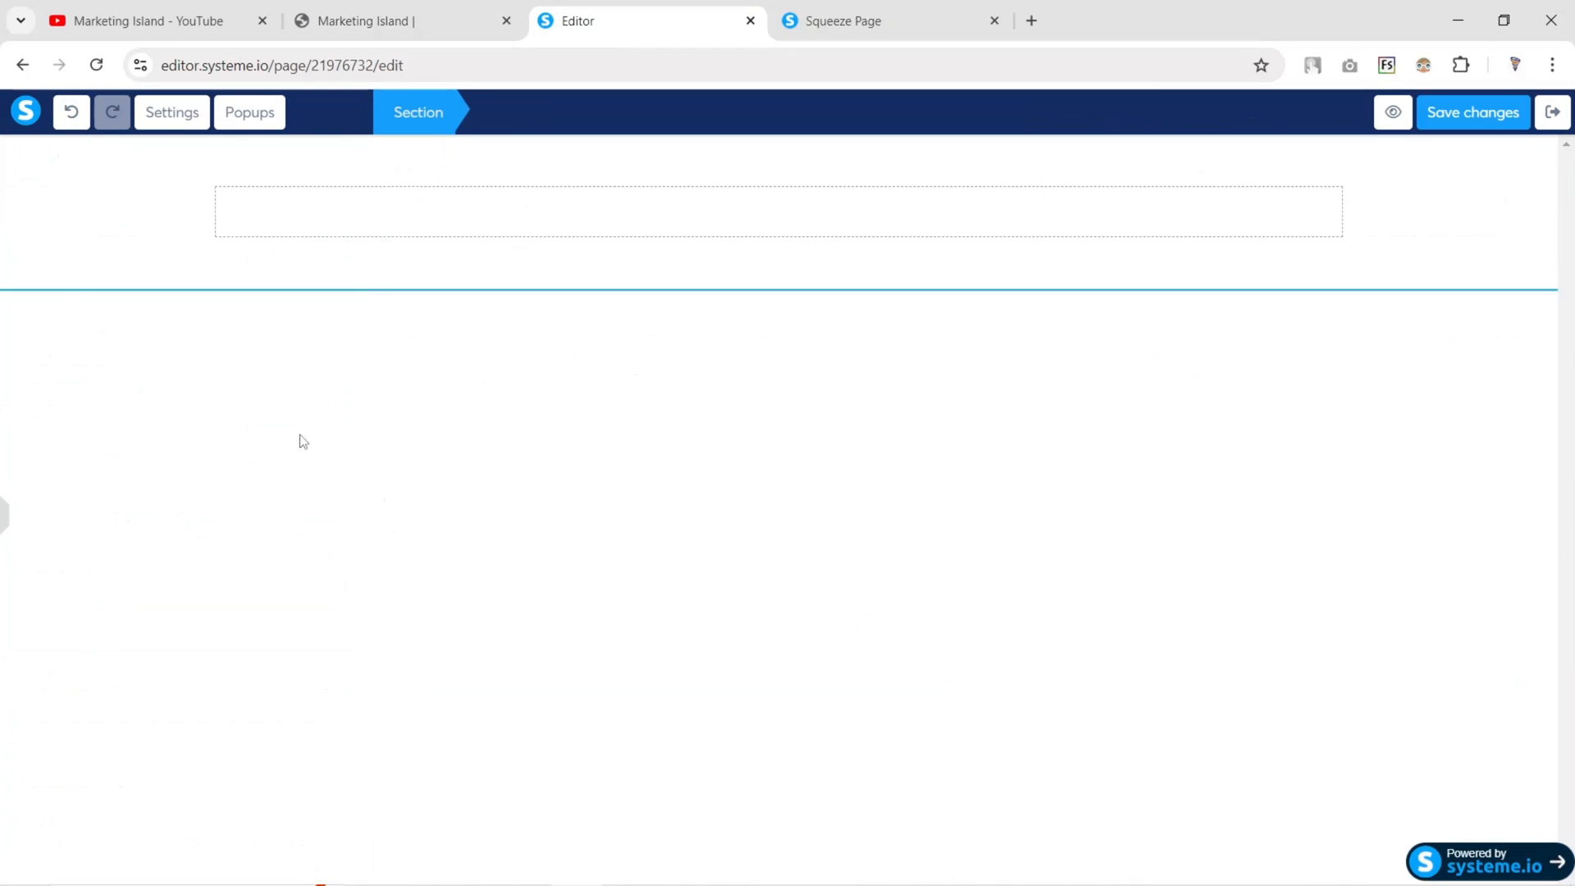
{"action": "left_click", "coordinate": [4, 515]}
Copy the image address of the logo on the Marketing Island home page and return to the page editor
{"action": "left_click", "coordinate": [406, 16]}
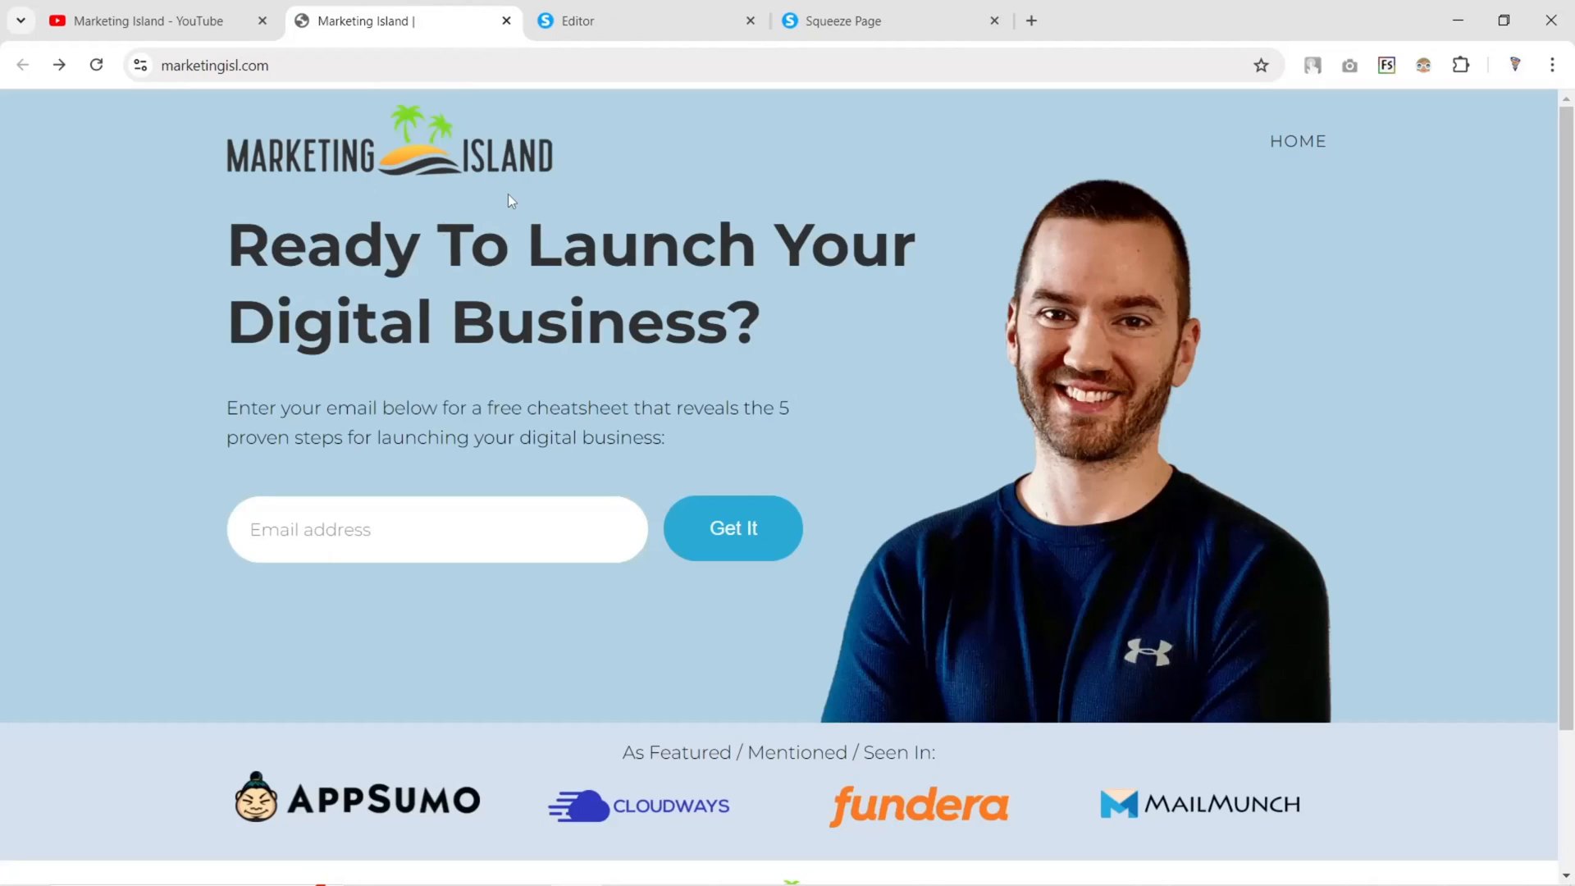
{"action": "right_click", "coordinate": [354, 166]}
{"action": "left_click", "coordinate": [446, 274]}
{"action": "right_click", "coordinate": [352, 157]}
{"action": "left_click", "coordinate": [452, 266]}
{"action": "left_click", "coordinate": [628, 24]}
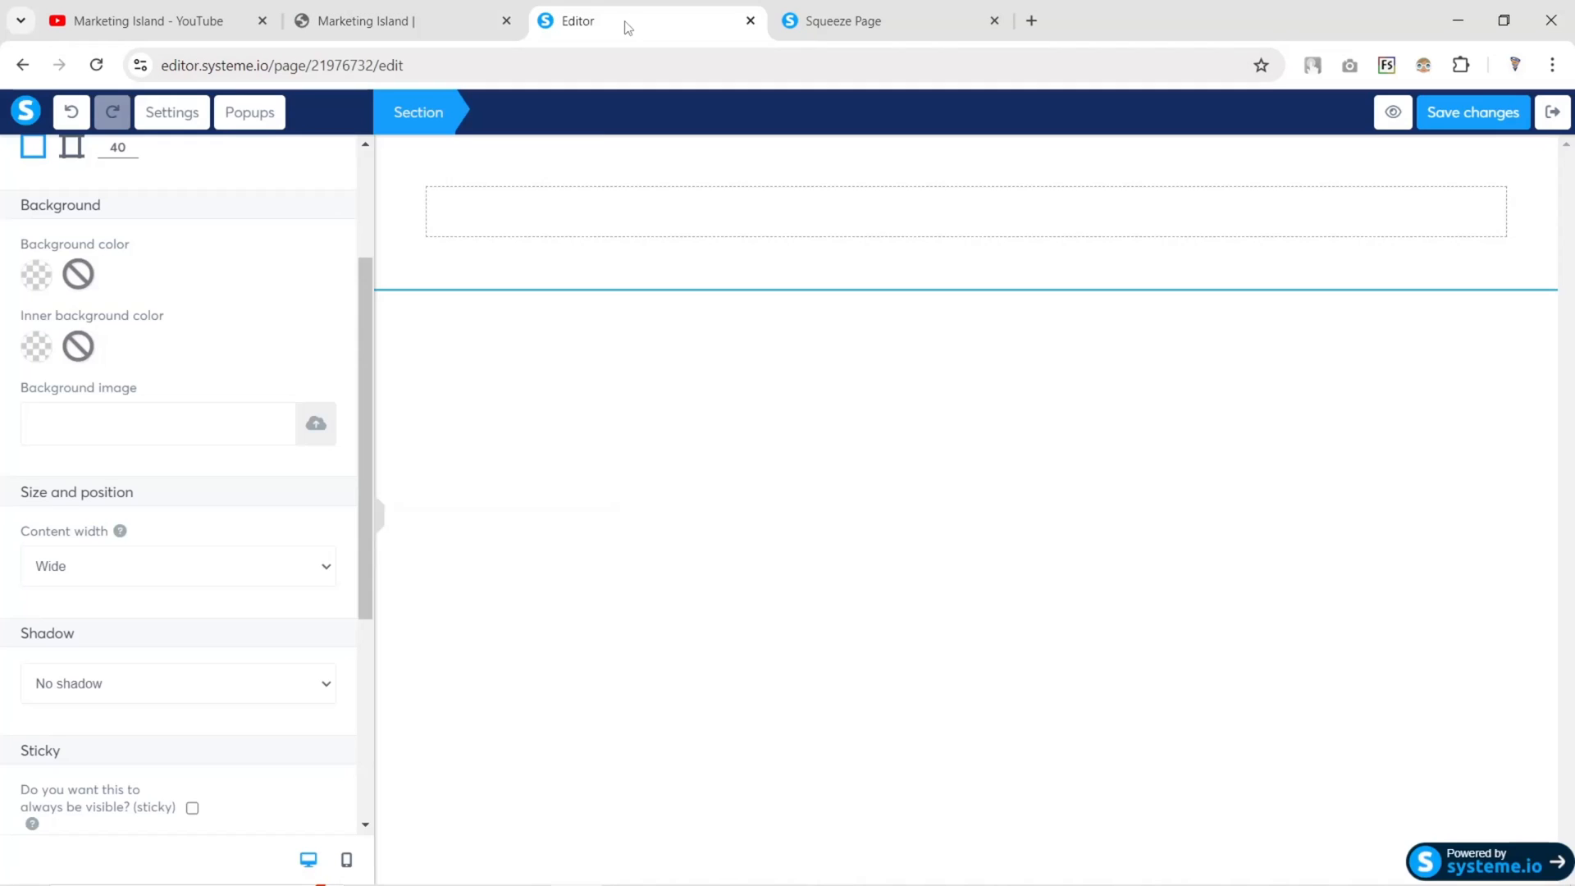
Compare with the header on the Marketing Island home page and add a 2 columns layout to the section
{"action": "left_click", "coordinate": [511, 229]}
{"action": "scroll", "coordinate": [257, 446], "scroll_direction": "down", "scroll_amount": 6}
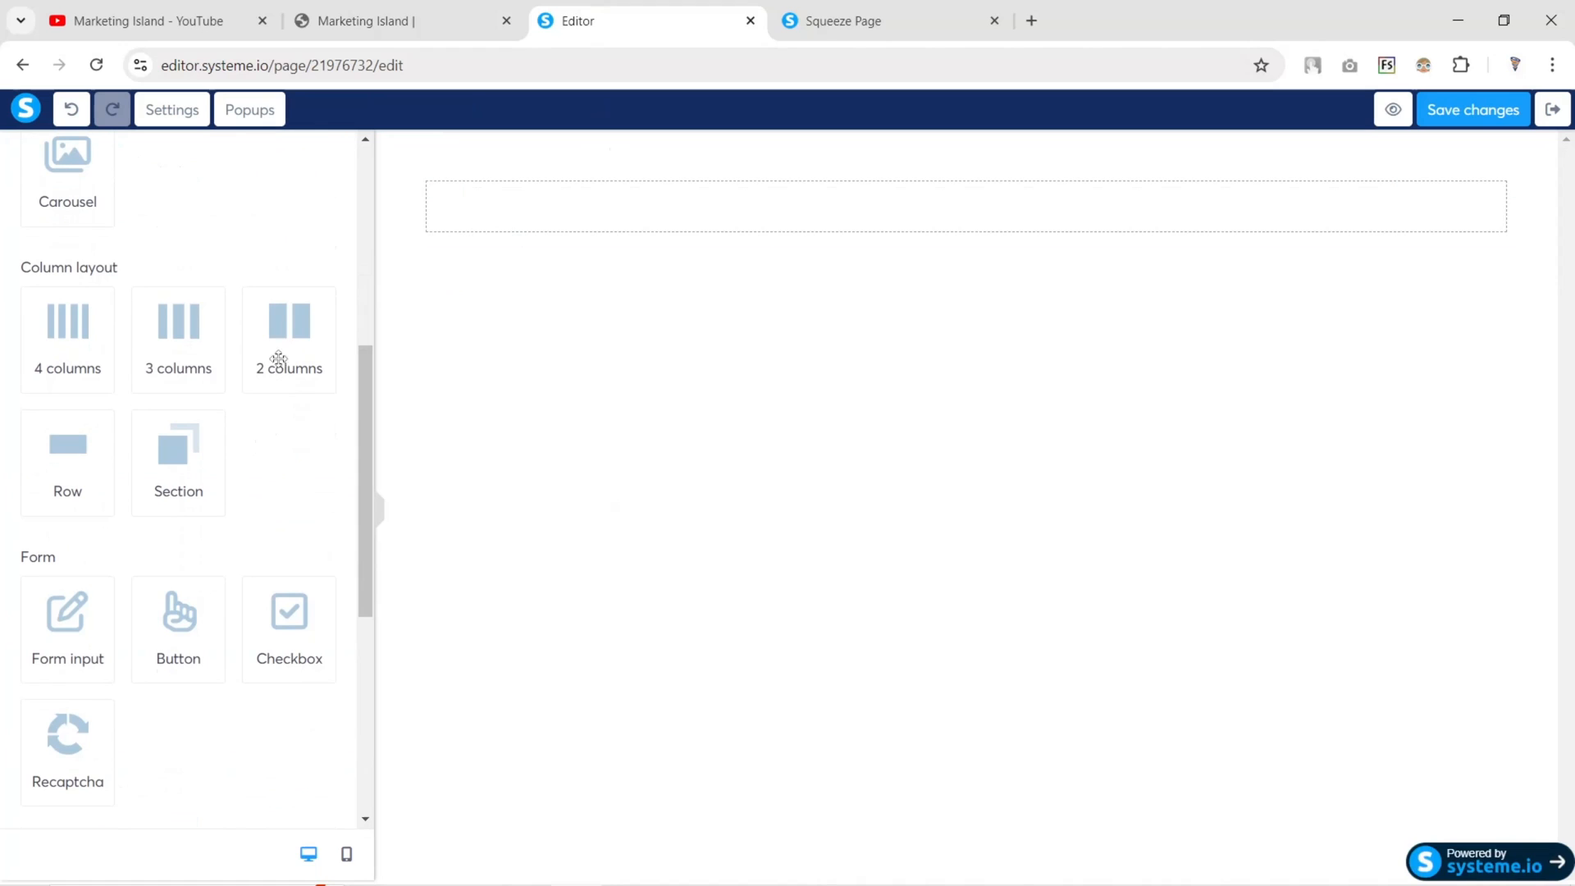
{"action": "left_click", "coordinate": [379, 20]}
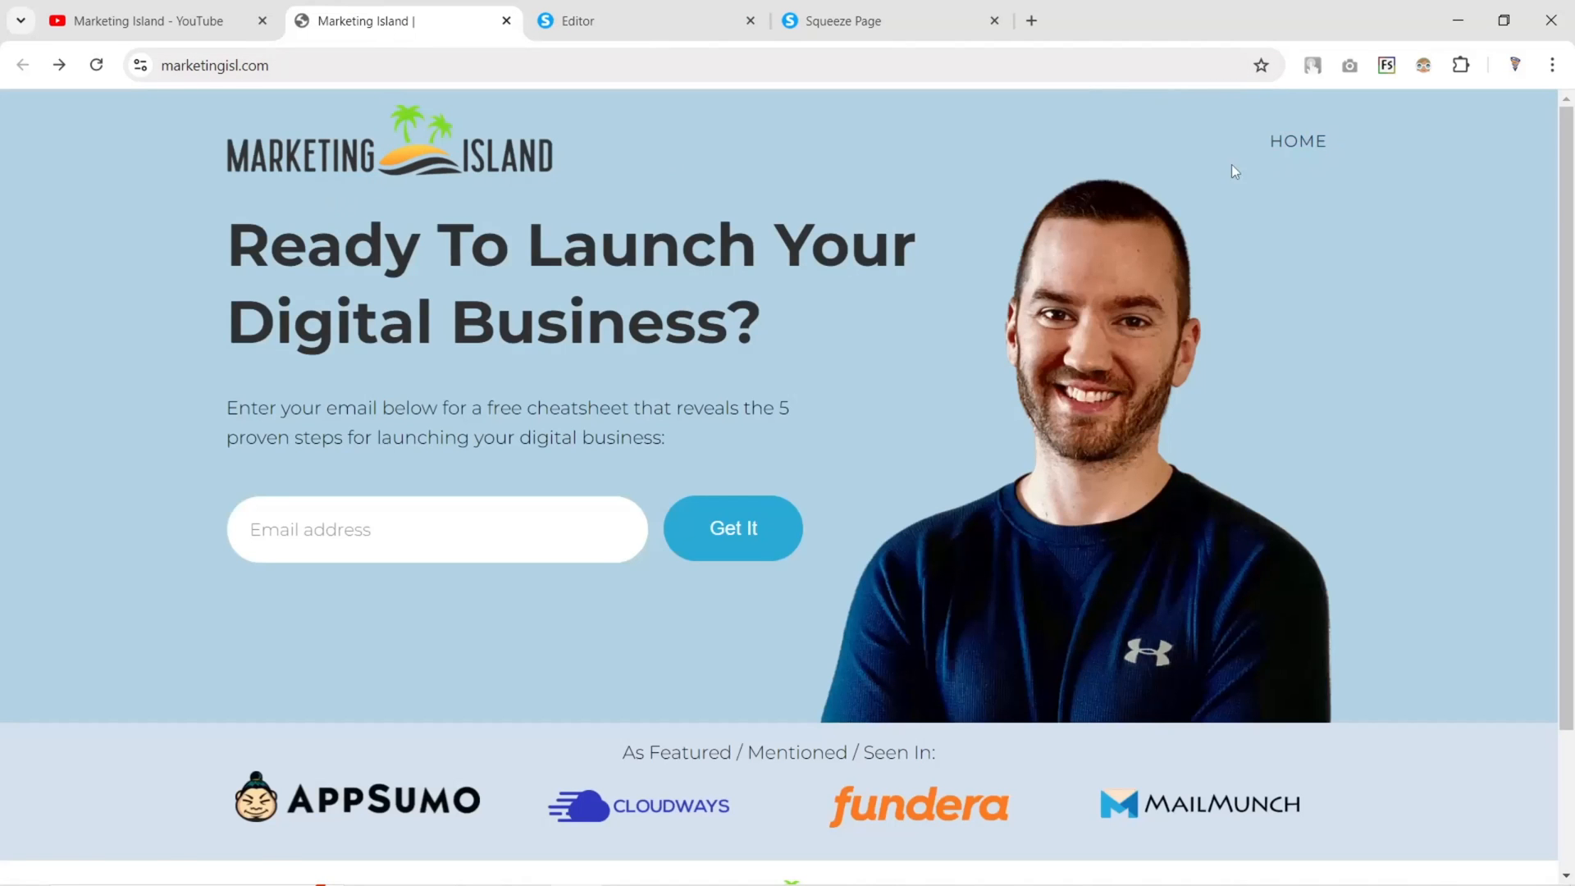
{"action": "left_click", "coordinate": [577, 21]}
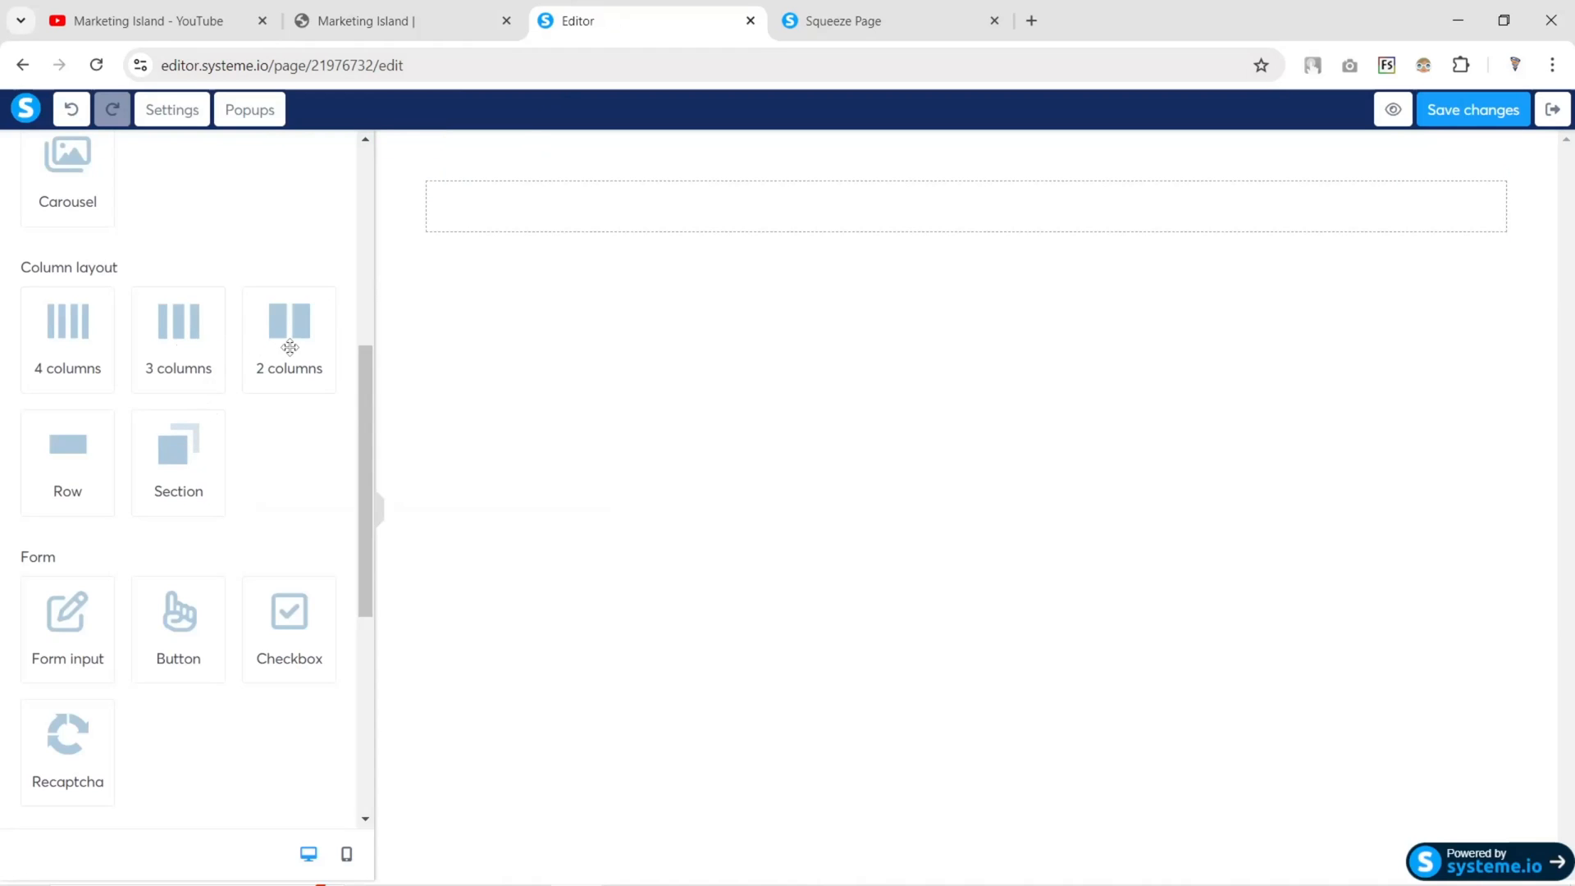
{"action": "left_click_drag", "start_coordinate": [290, 347], "coordinate": [529, 227]}
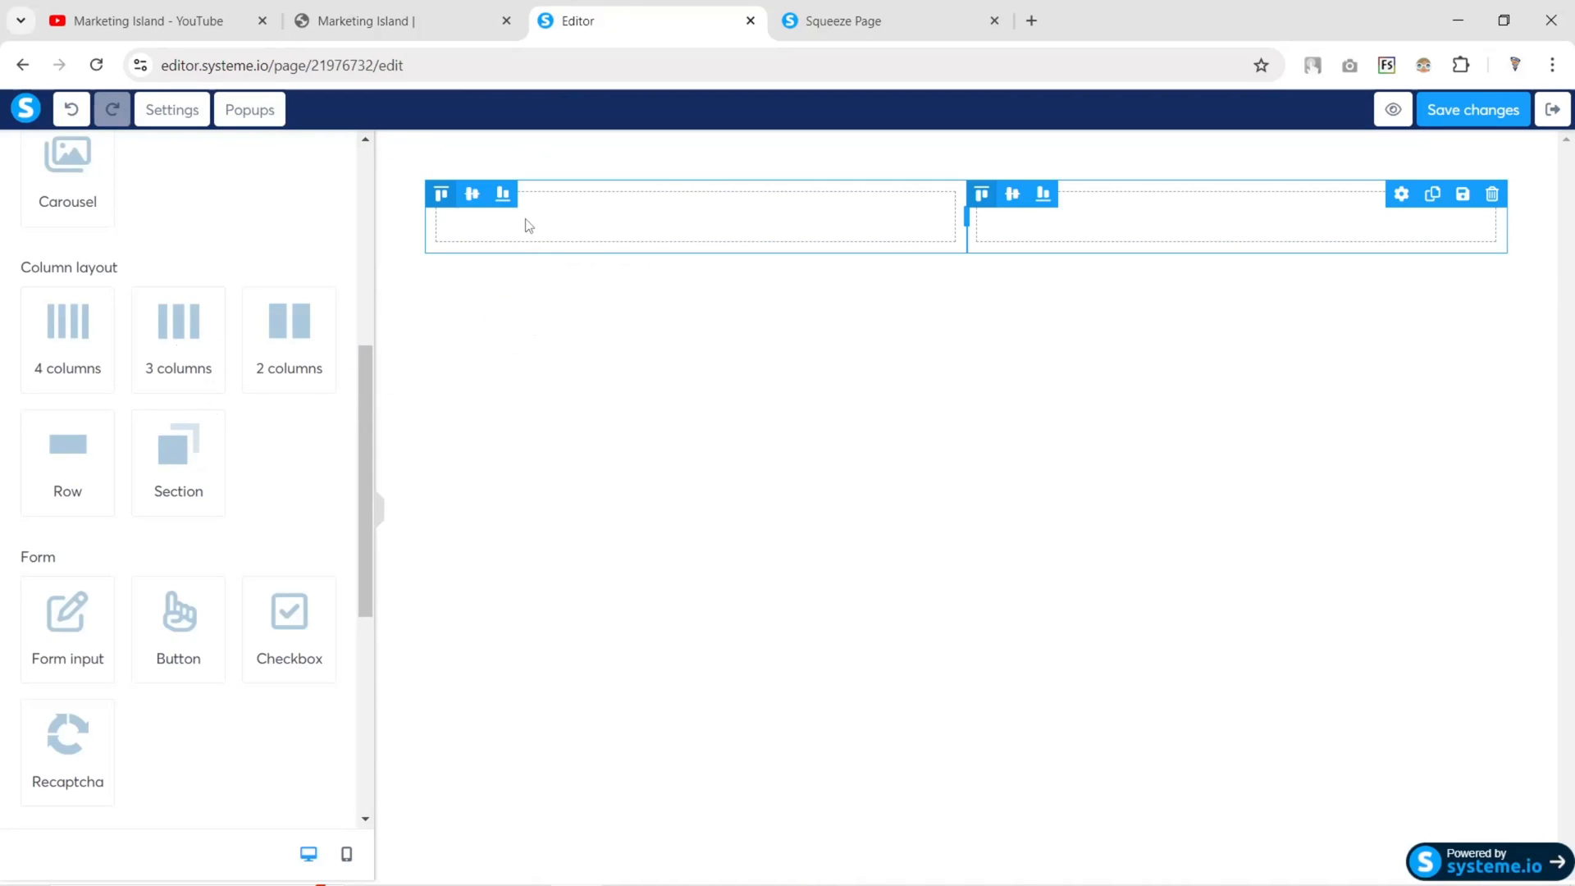
Place an Image element in the first column and Headline text in the second, and open the image's settings
{"action": "scroll", "coordinate": [134, 429], "scroll_direction": "up", "scroll_amount": 3}
{"action": "left_click_drag", "start_coordinate": [91, 297], "coordinate": [739, 221]}
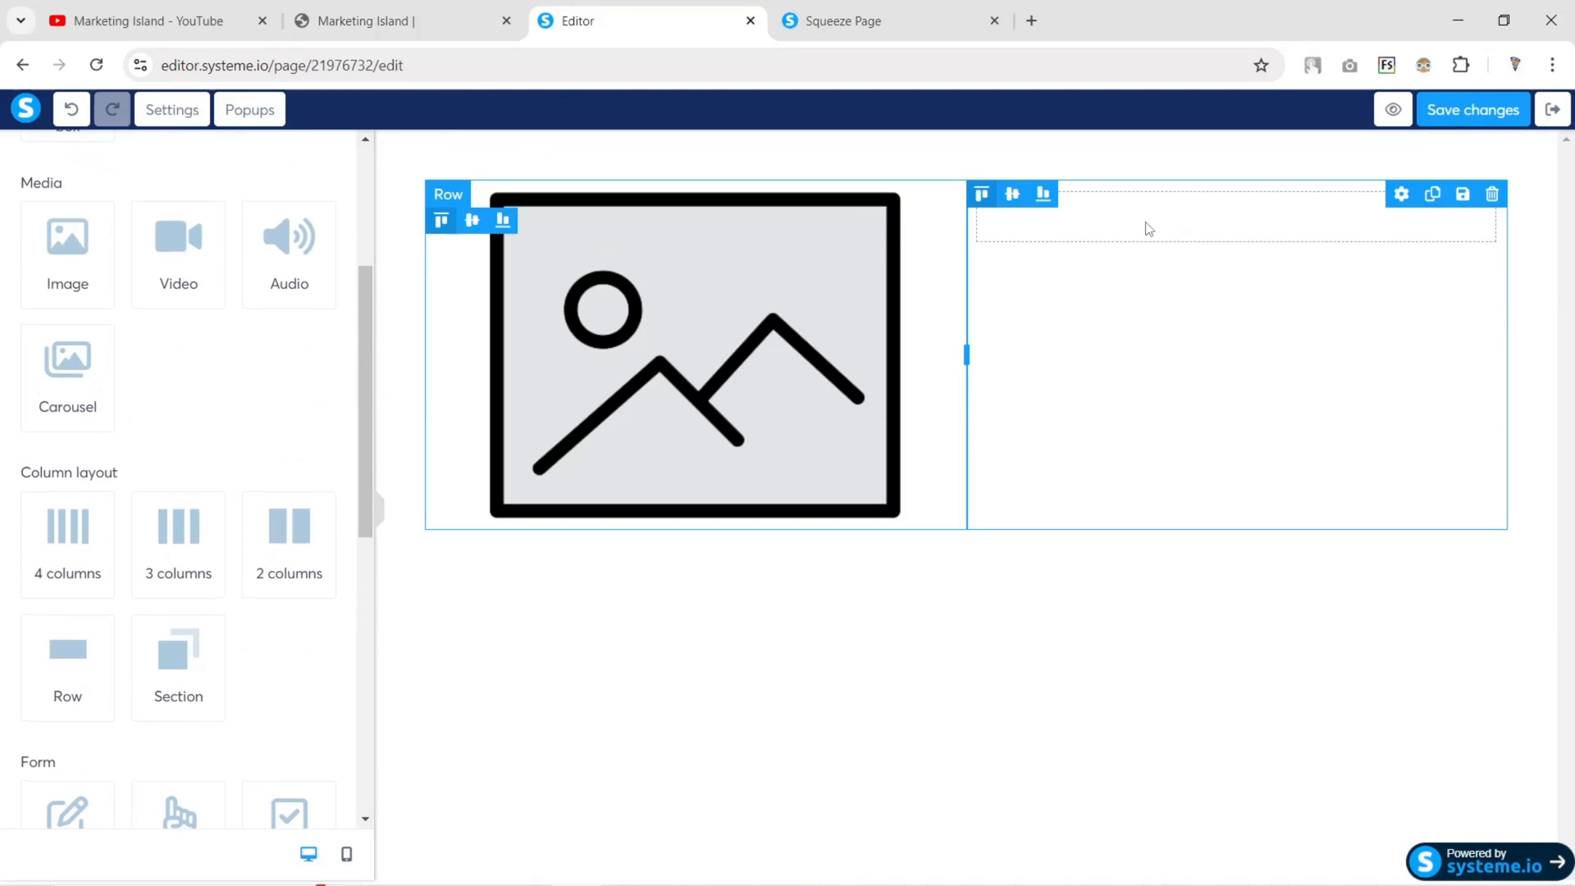
{"action": "scroll", "coordinate": [141, 411], "scroll_direction": "up", "scroll_amount": 4}
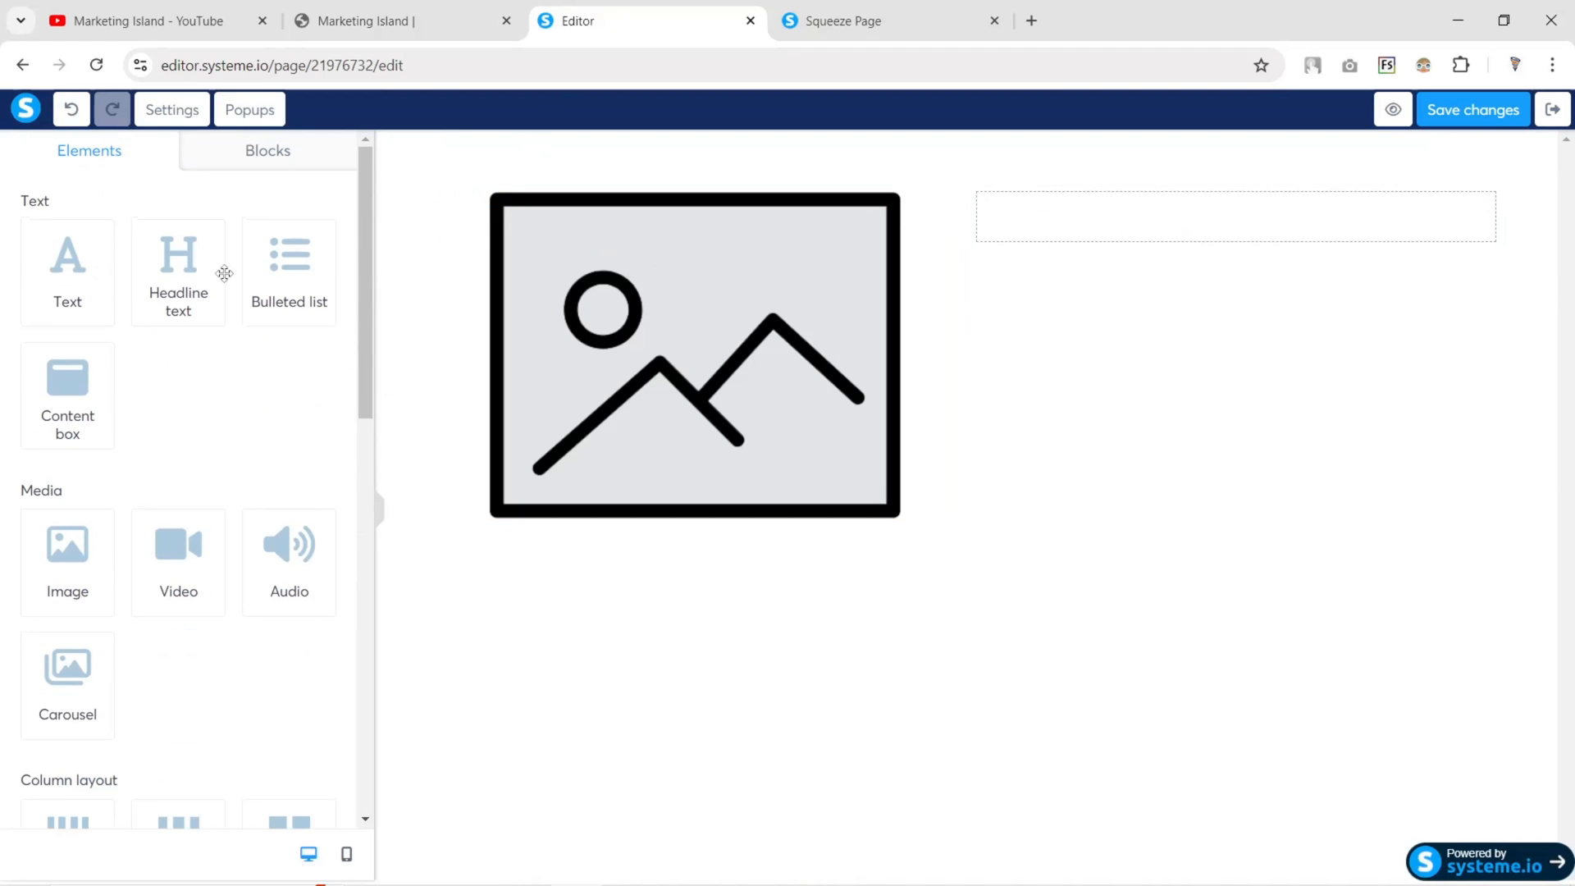
{"action": "left_click_drag", "start_coordinate": [224, 273], "coordinate": [1231, 218]}
{"action": "left_click", "coordinate": [632, 314]}
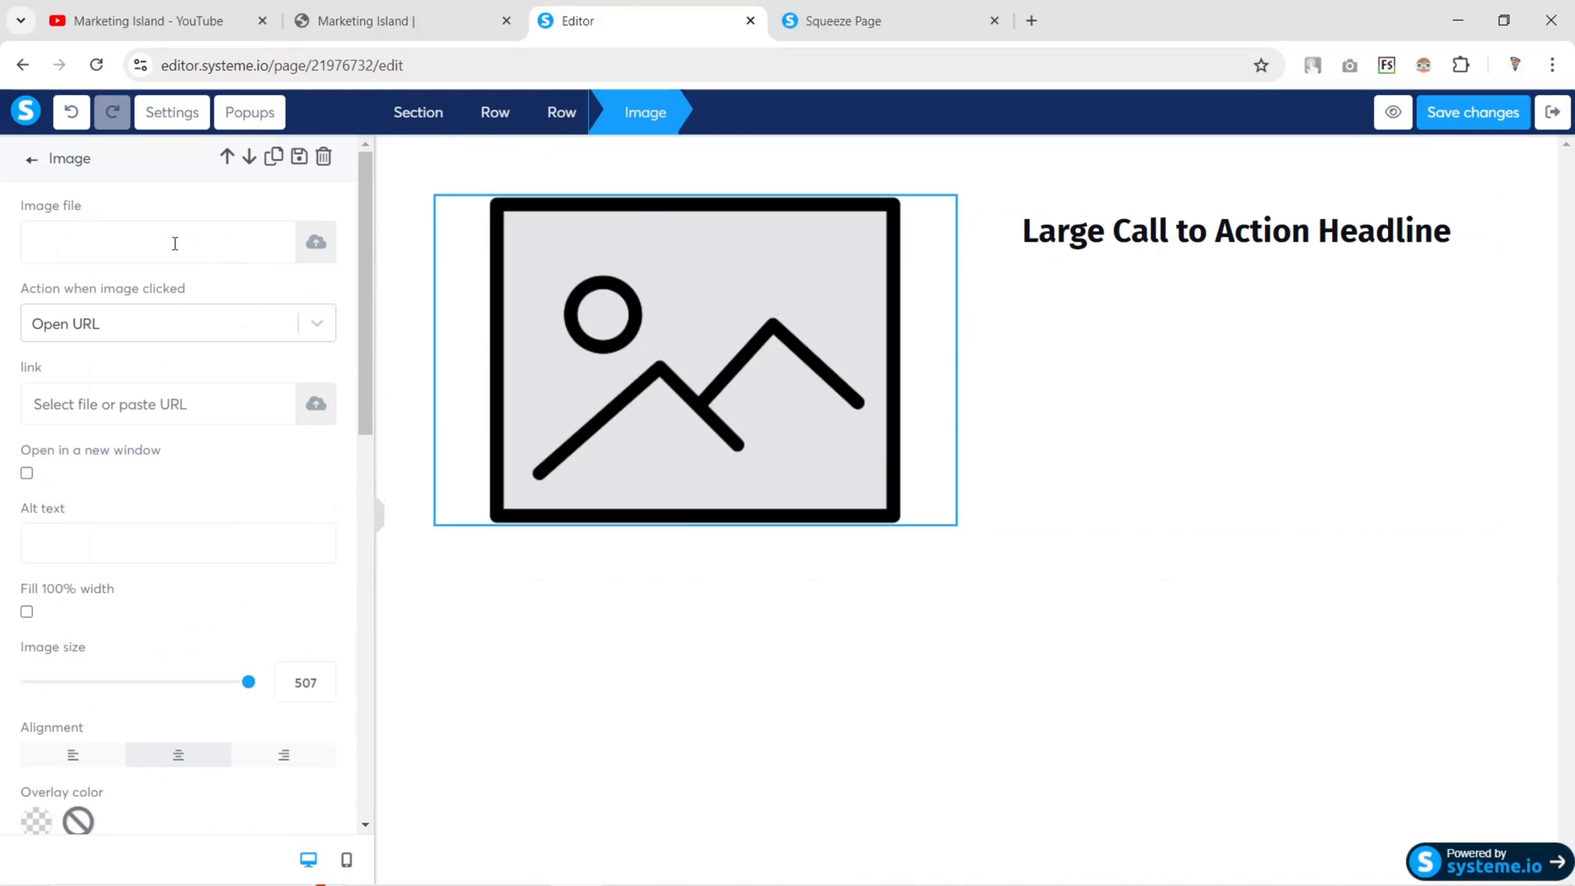
Look through the uploaded images and try pasting the copied logo address as the image's link
{"action": "left_click", "coordinate": [315, 244]}
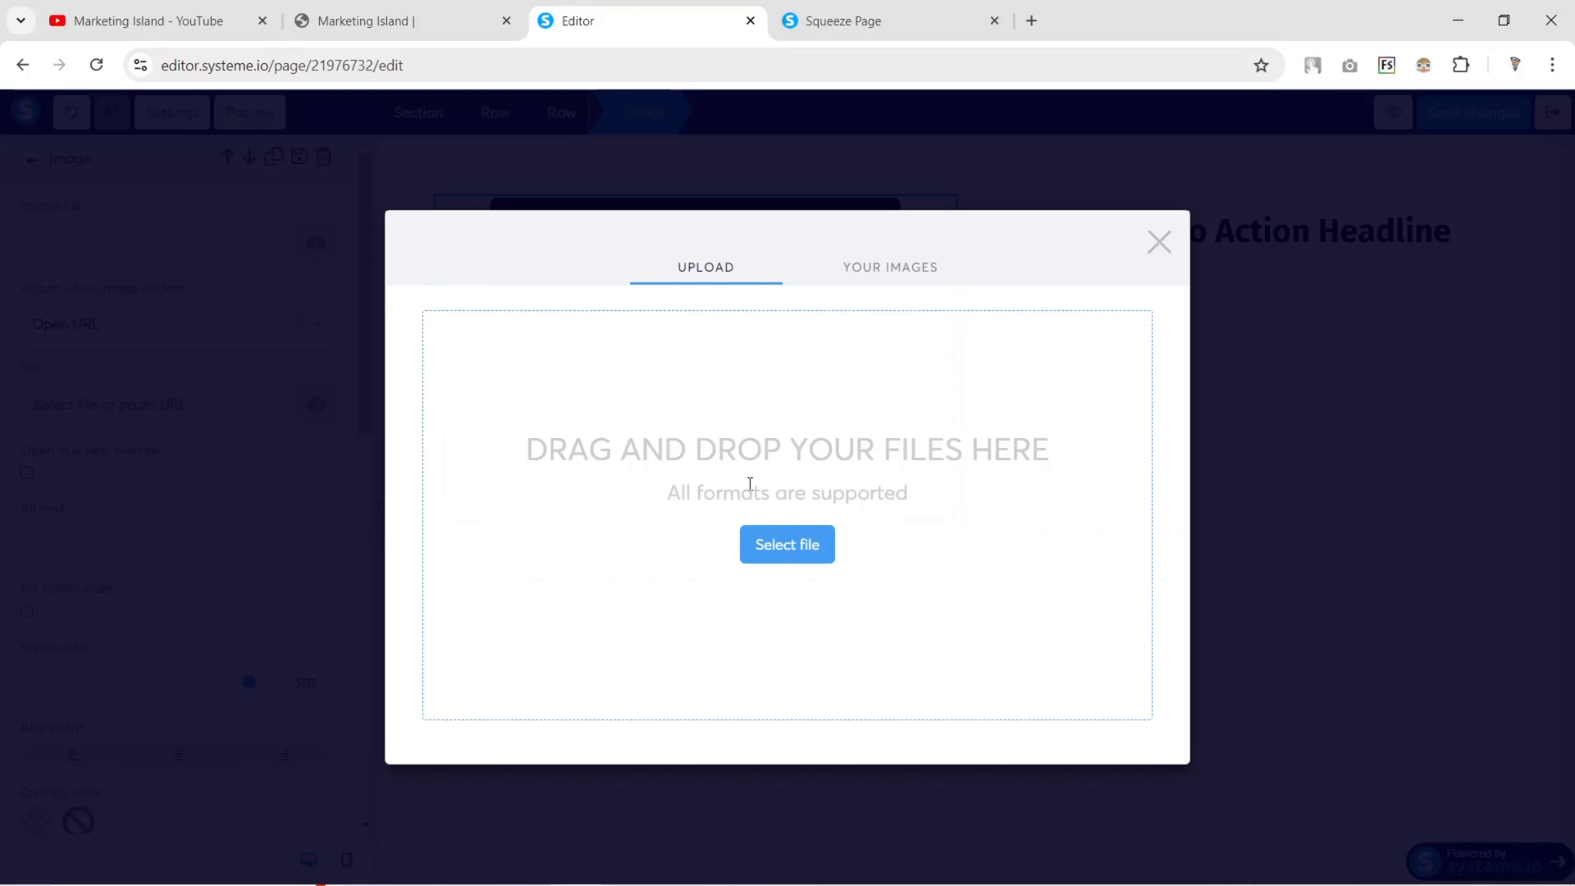
{"action": "left_click", "coordinate": [864, 276]}
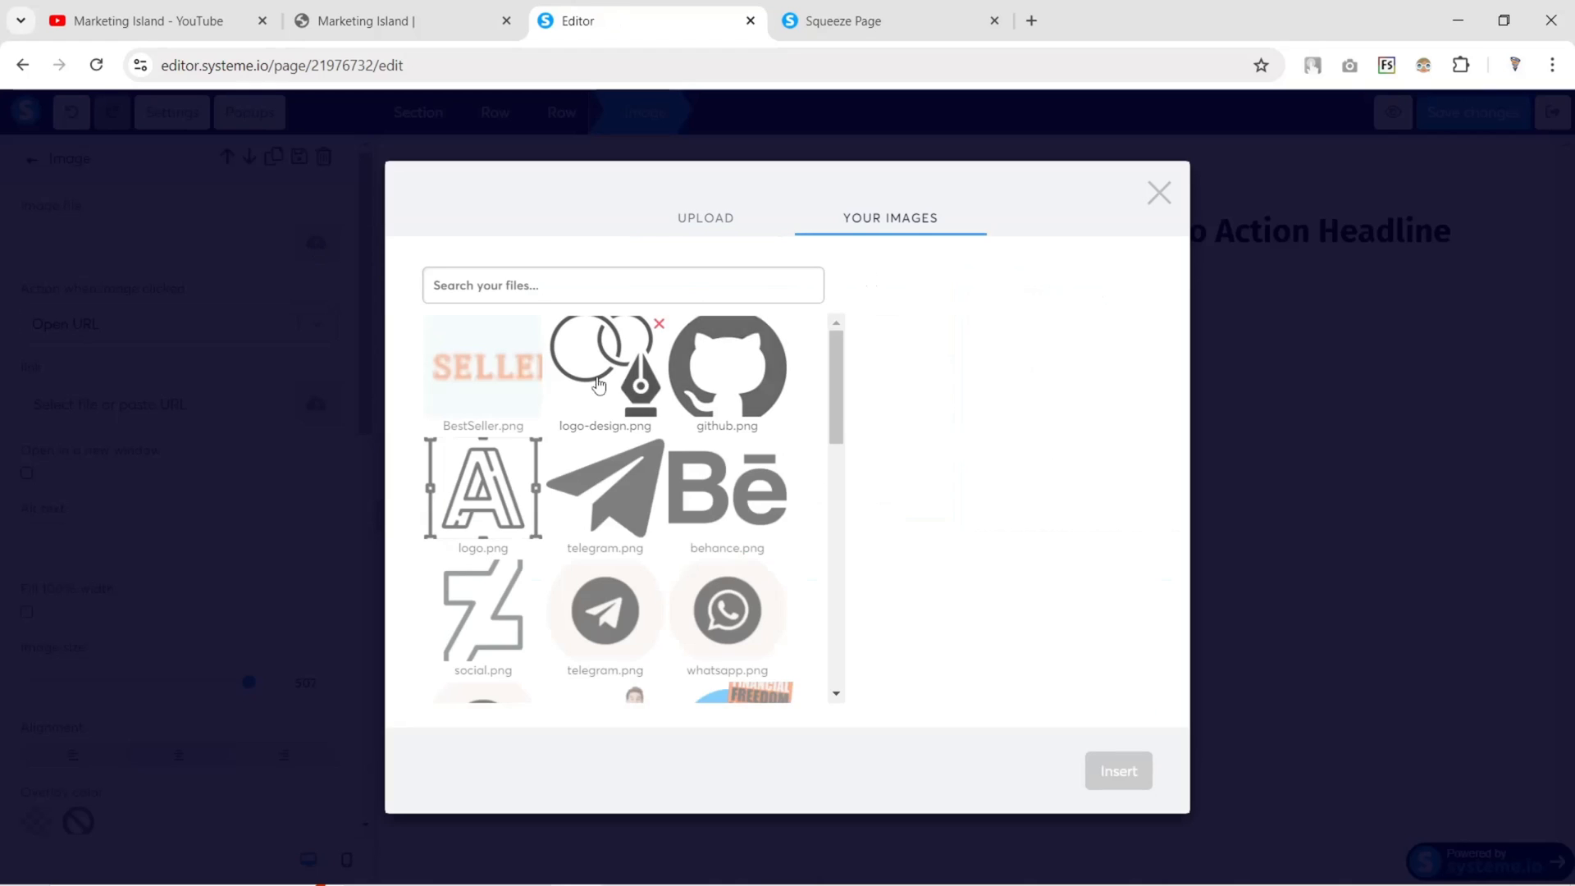
{"action": "left_click", "coordinate": [1142, 202]}
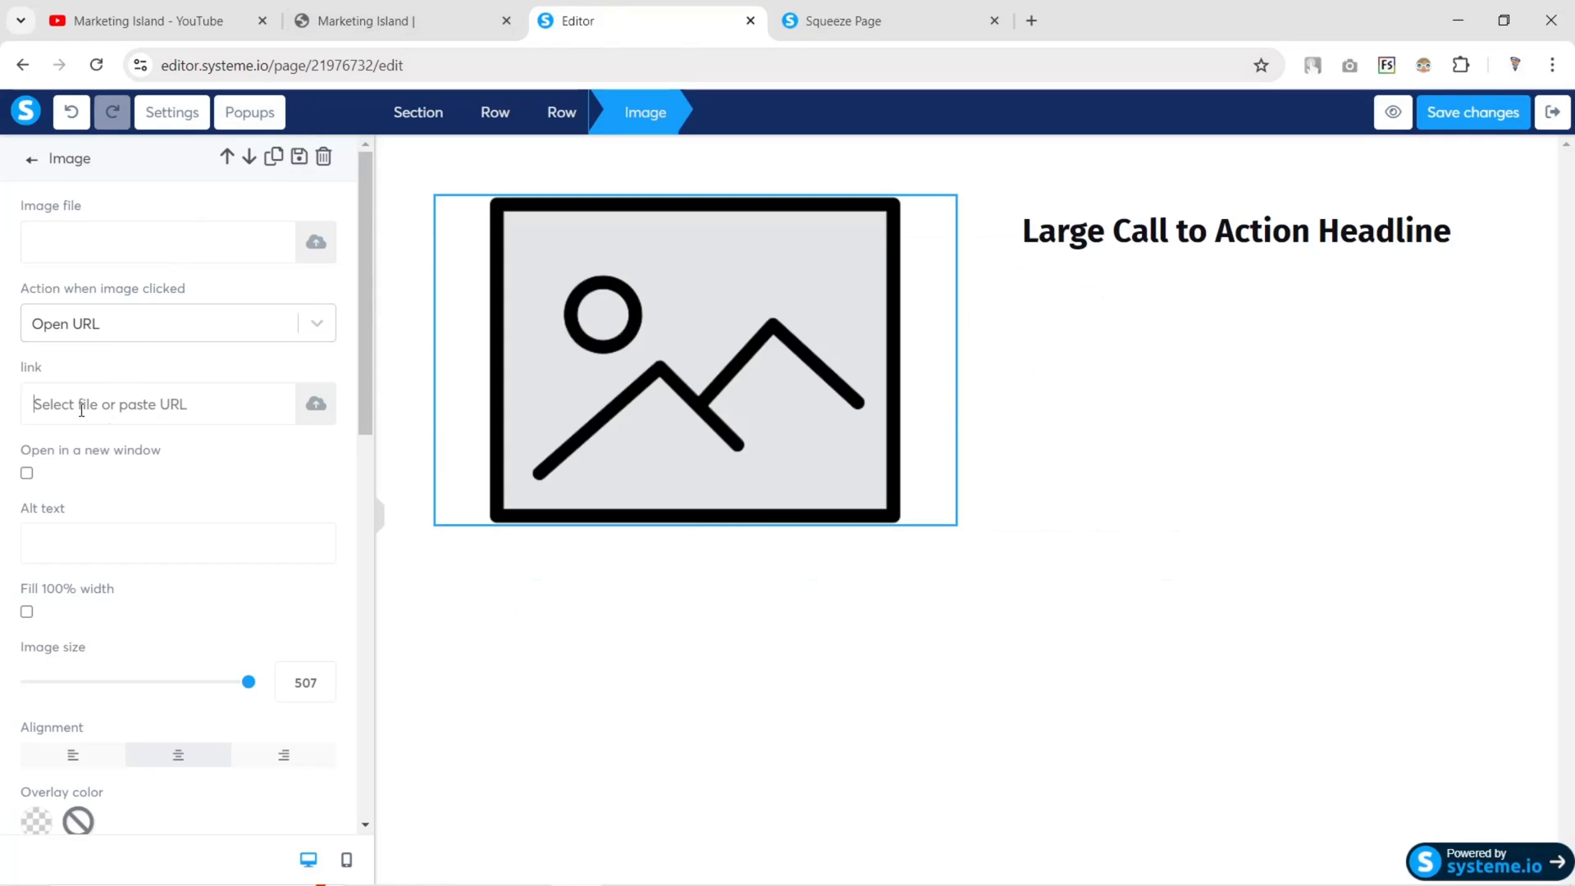
{"action": "key", "text": "ctrl+v"}
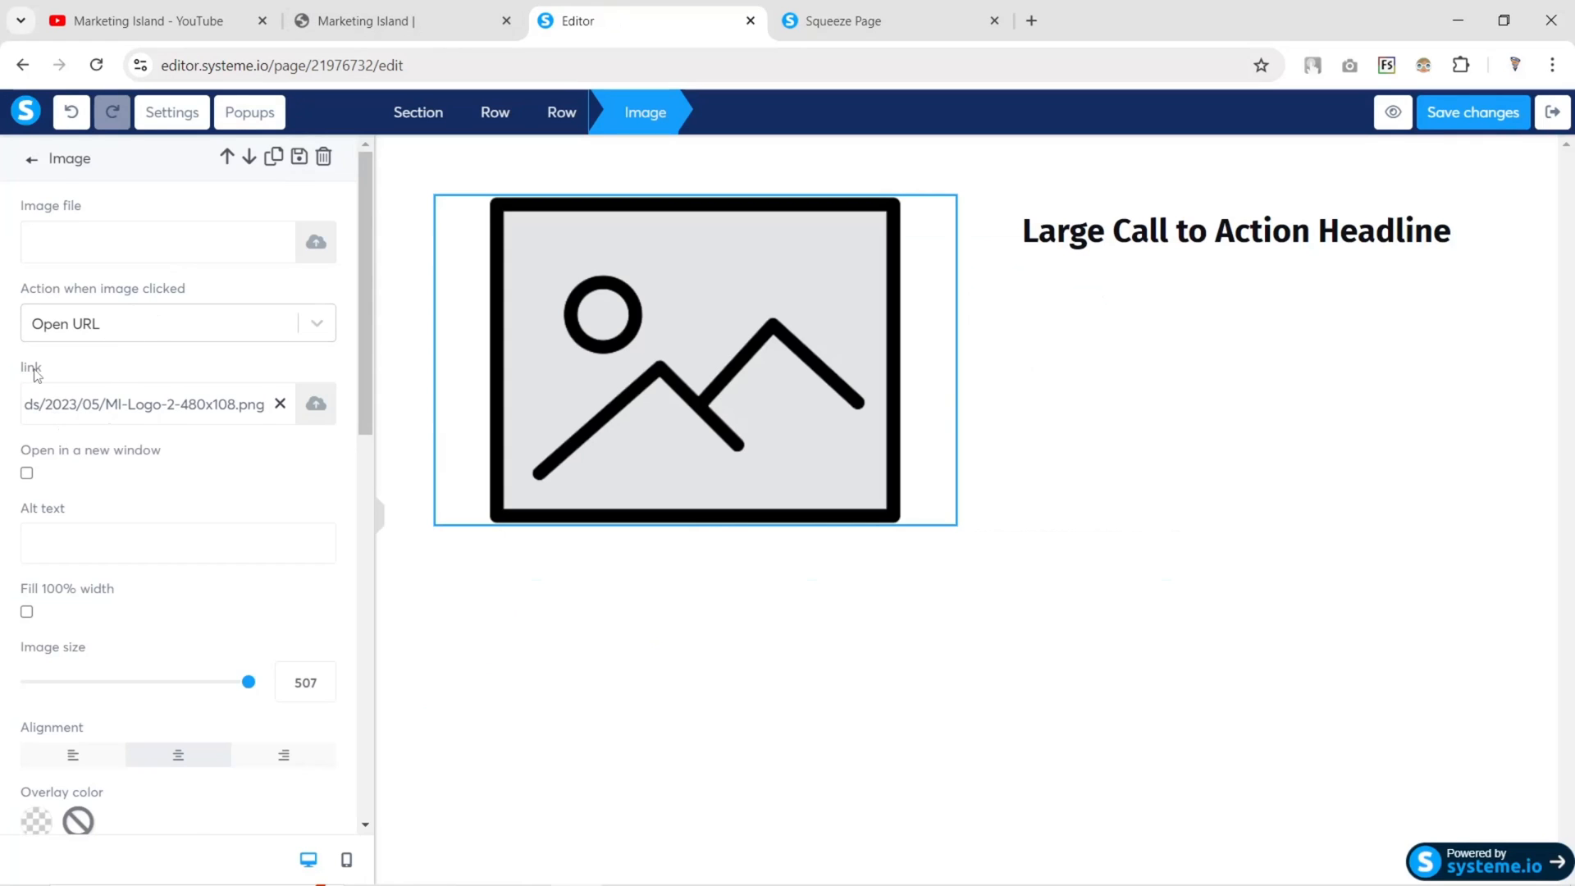
{"action": "key", "text": "ctrl+z"}
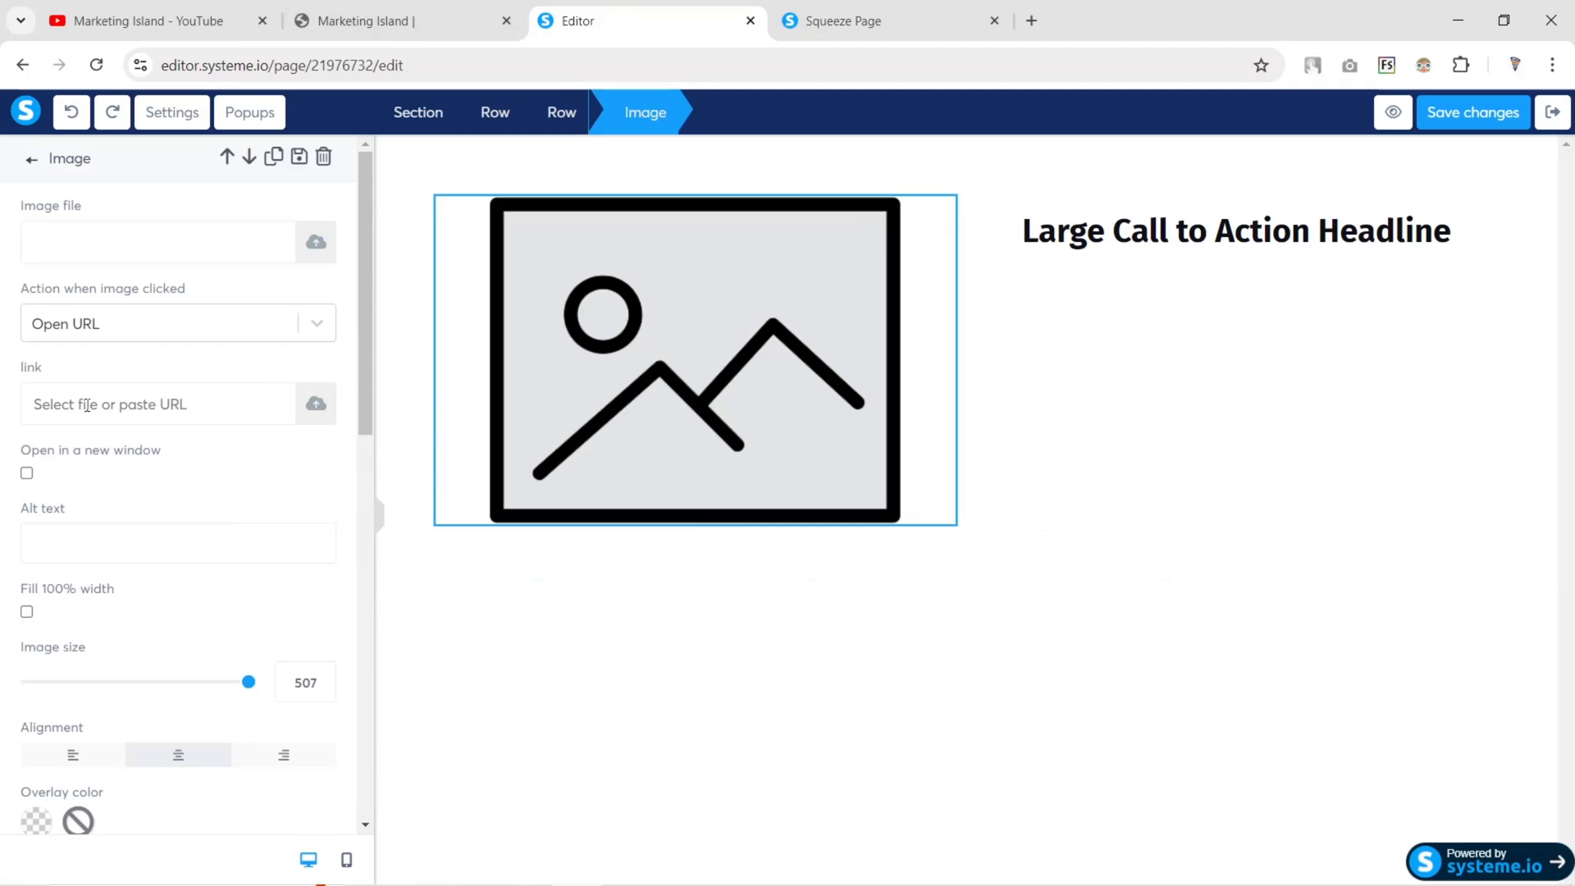
Paste the copied logo address as the image file, reduce the image size to 254 and align it left
{"action": "left_click", "coordinate": [70, 259]}
{"action": "key", "text": "ctrl+v"}
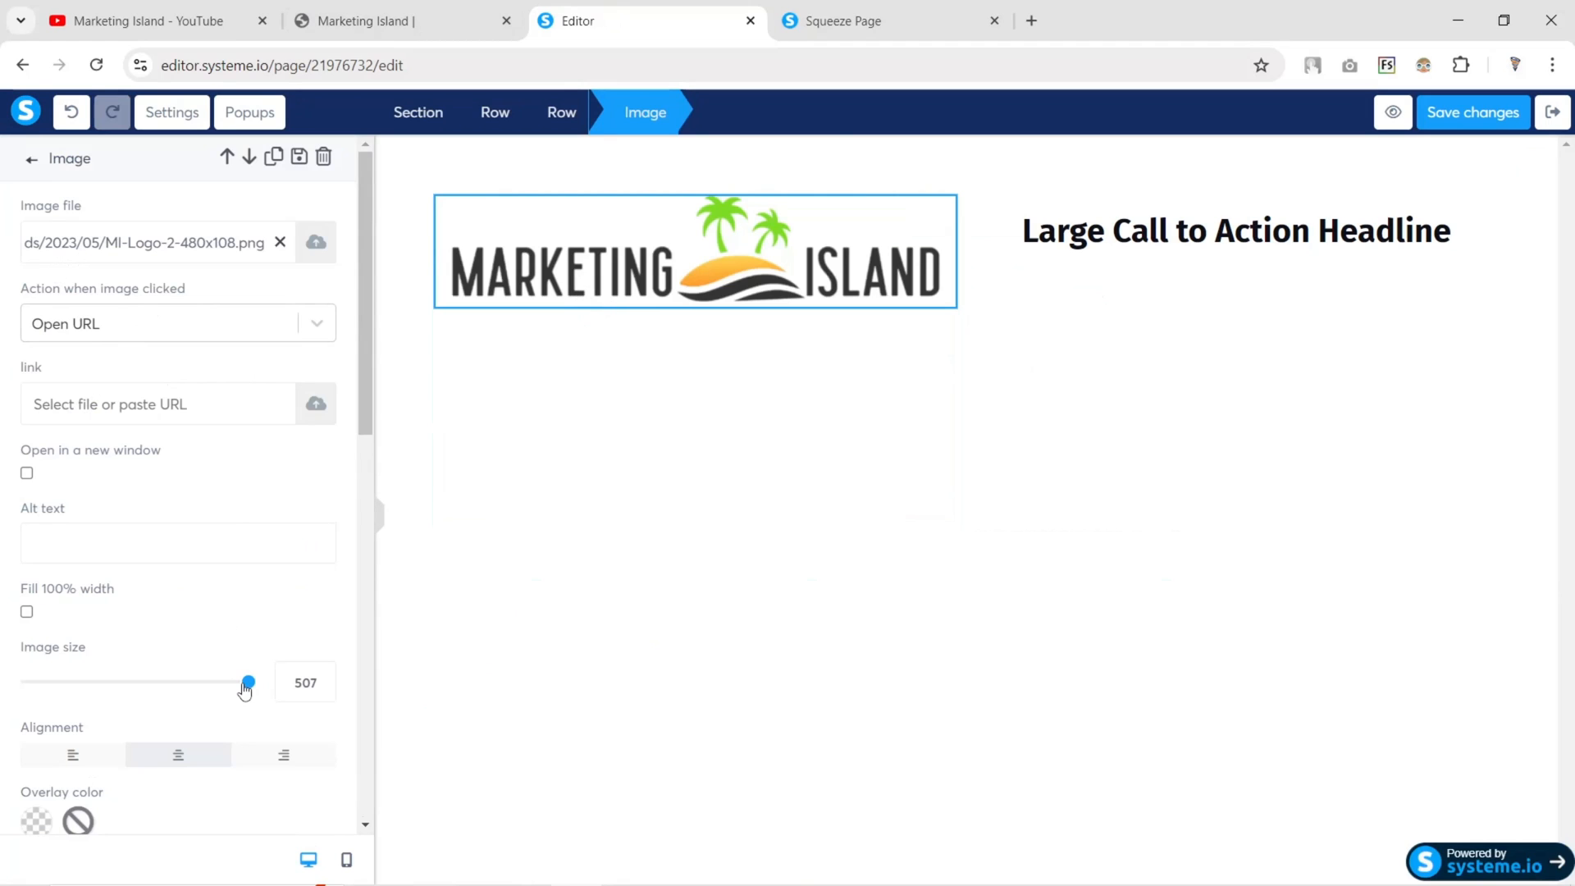
{"action": "left_click_drag", "start_coordinate": [244, 686], "coordinate": [141, 690]}
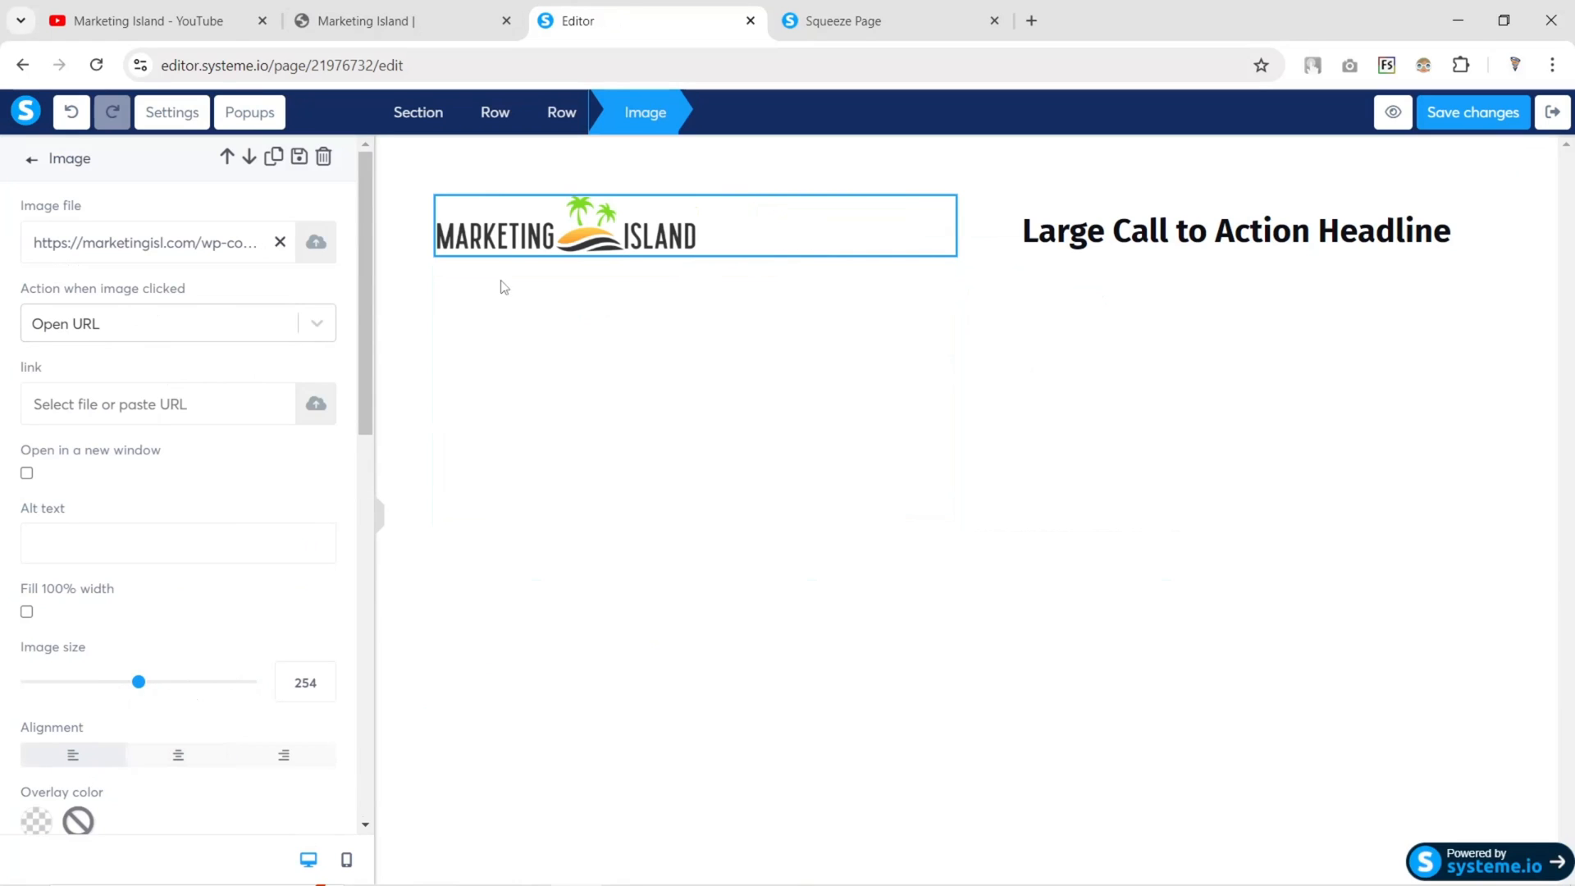
Replace the headline text in the second column with "Home" and set its font size to 20
{"action": "left_click", "coordinate": [1148, 247]}
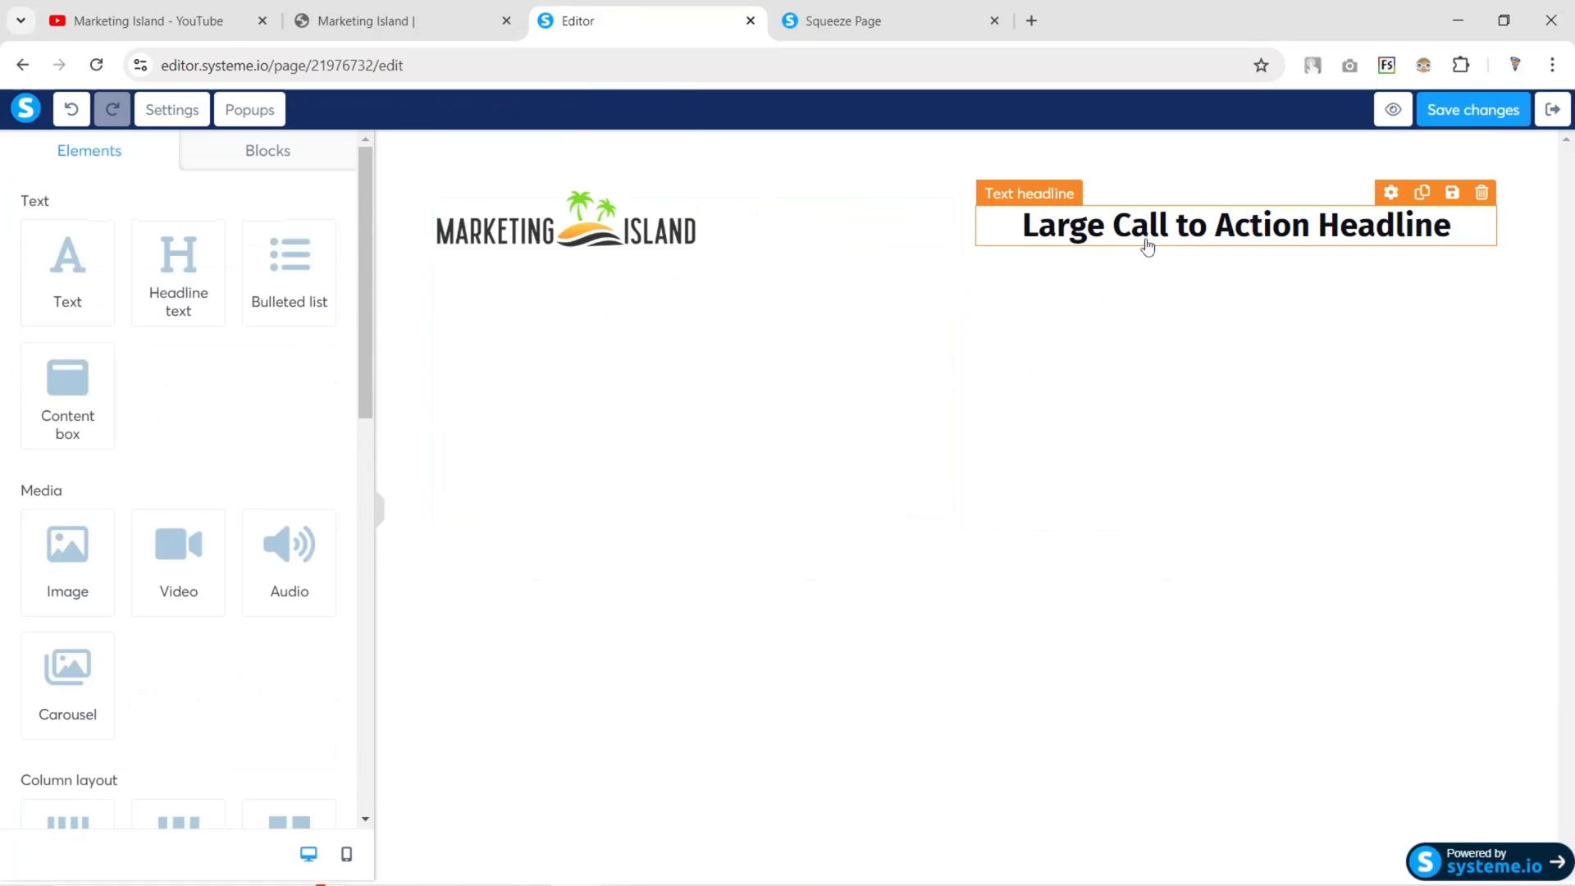
{"action": "left_click", "coordinate": [1147, 238]}
{"action": "triple_click", "coordinate": [1147, 231]}
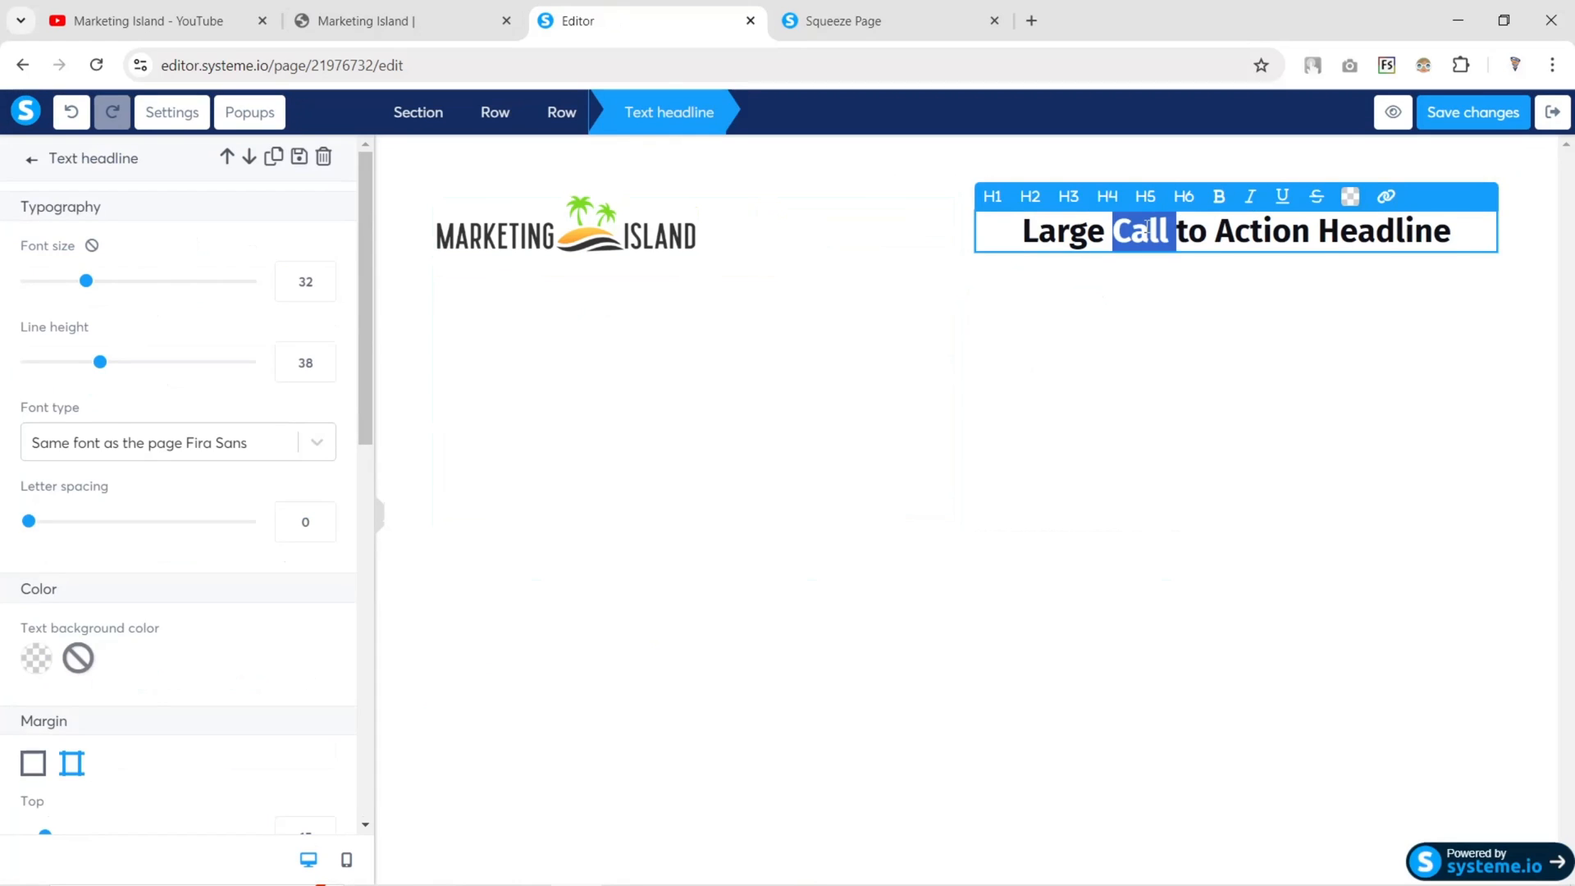
{"action": "type", "text": "Home"}
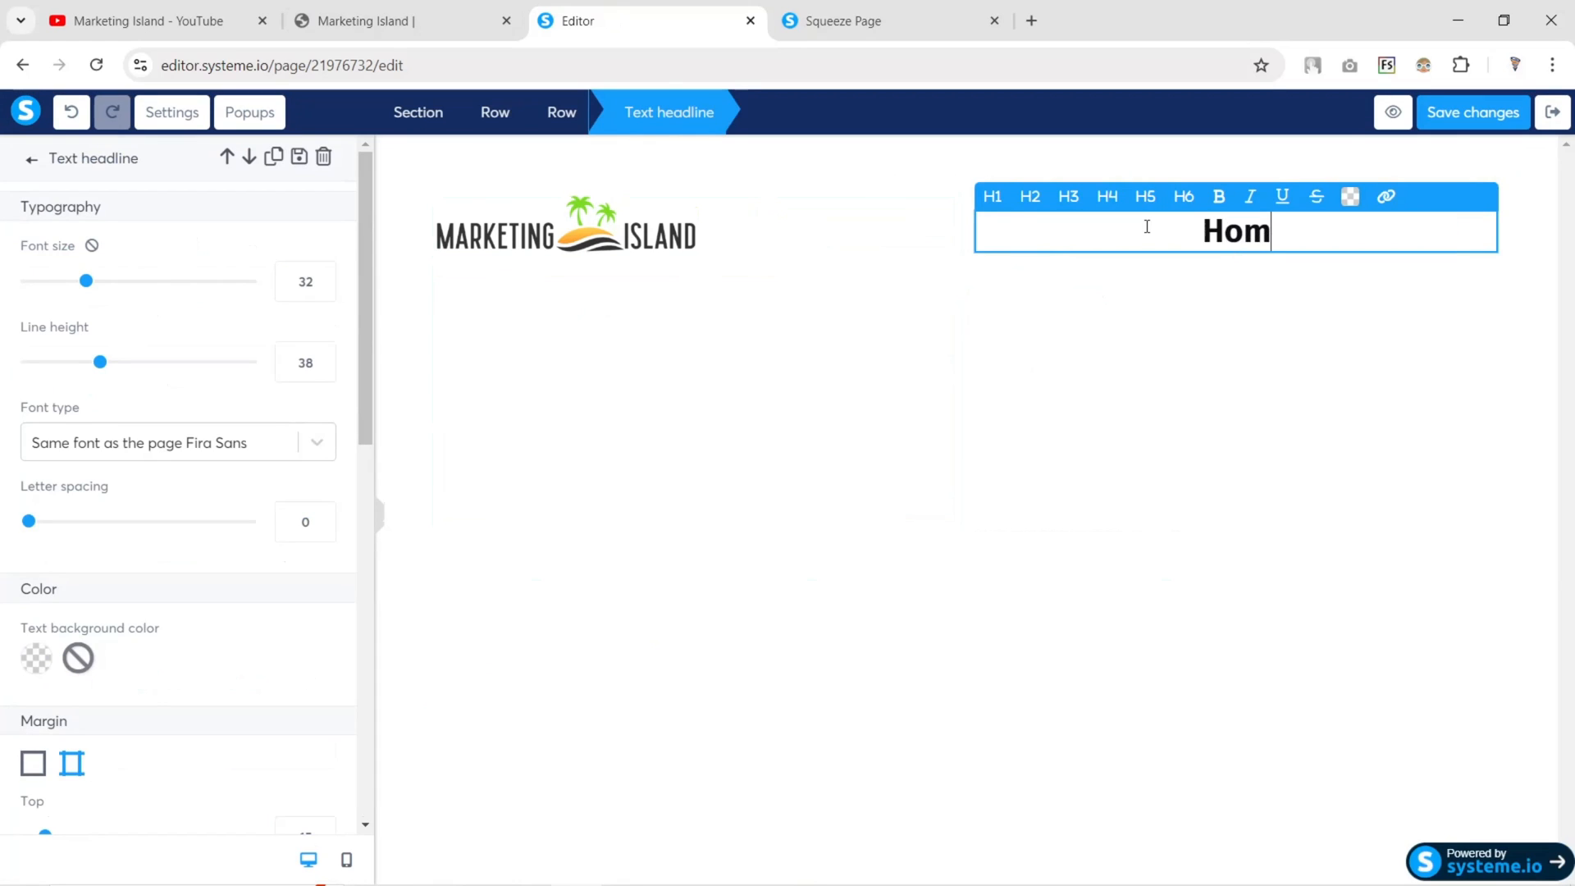
{"action": "double_click", "coordinate": [308, 285]}
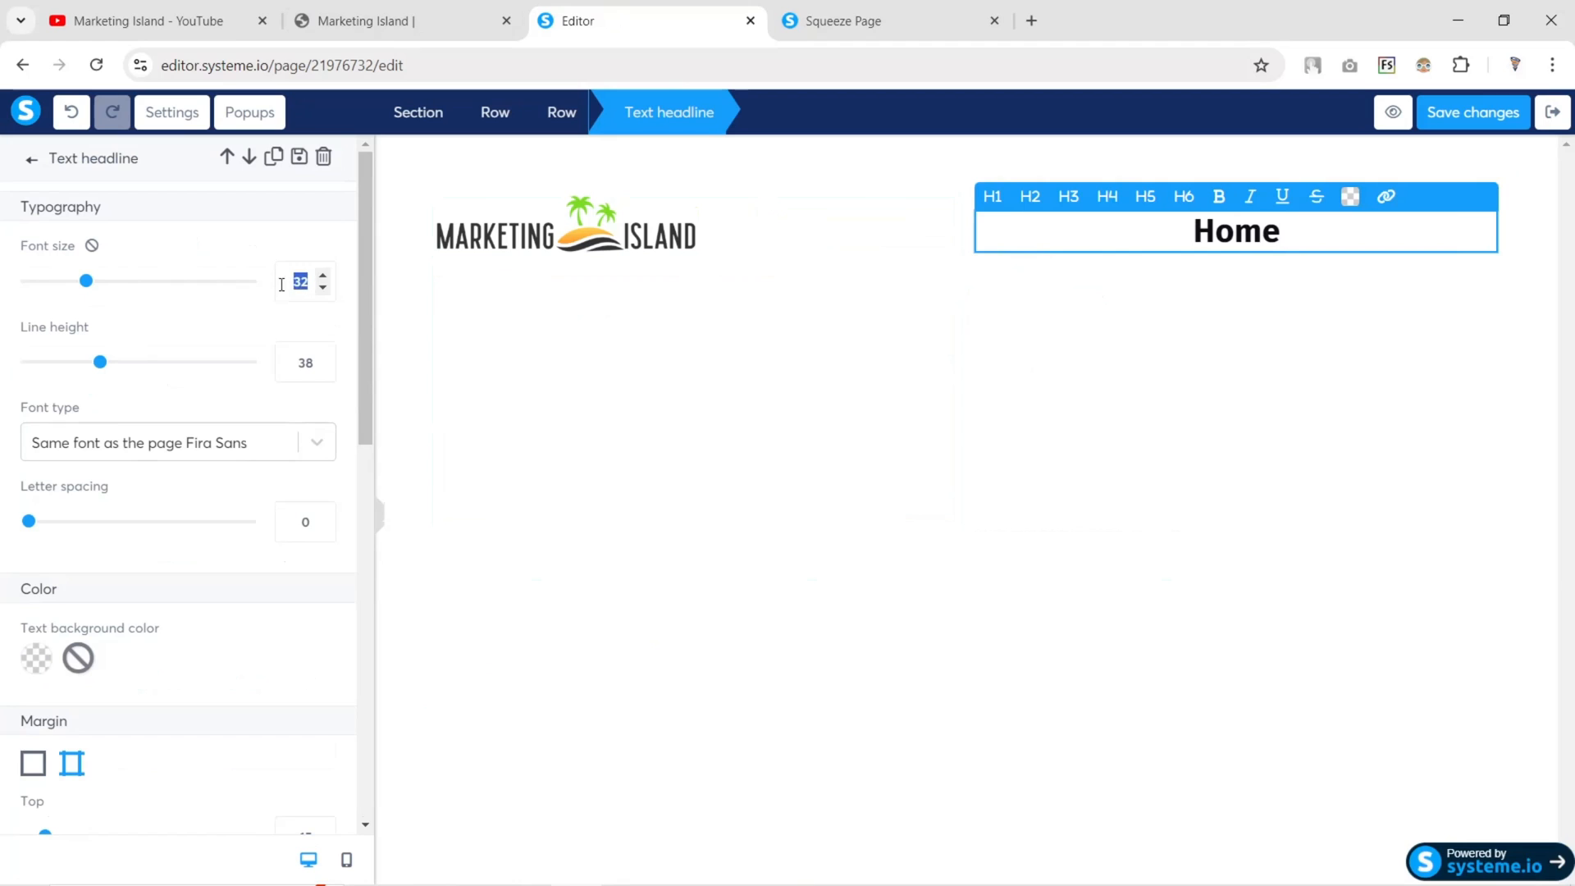
{"action": "type", "text": "20"}
Change the headline's font to Inter from Google Fonts with the Semi-bold 600 style
{"action": "left_click", "coordinate": [160, 444]}
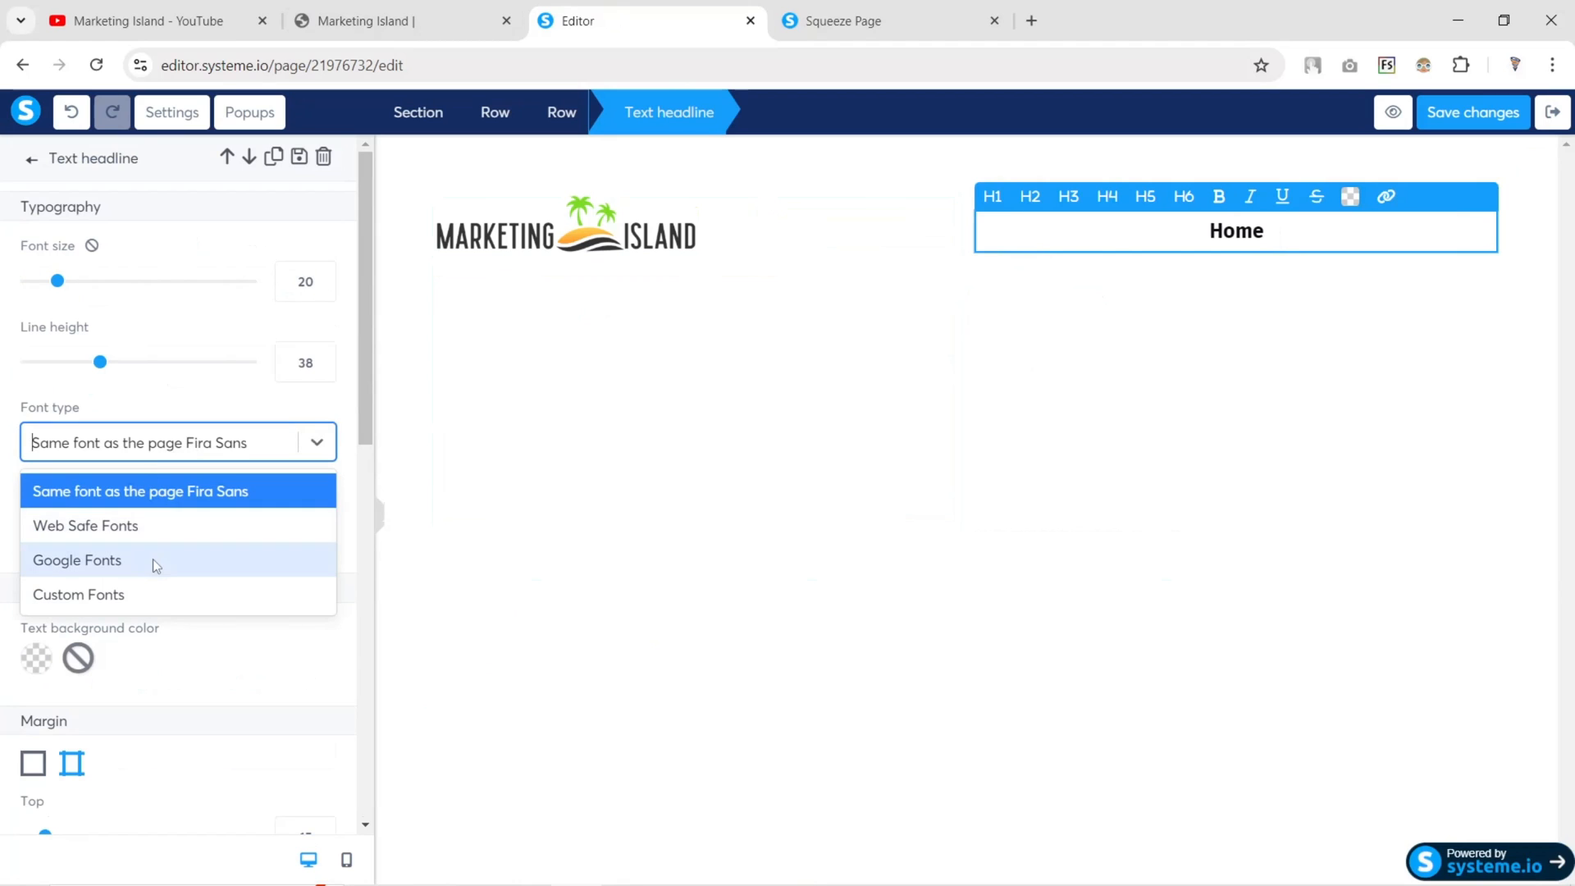
{"action": "left_click", "coordinate": [152, 558]}
{"action": "left_click", "coordinate": [123, 496]}
{"action": "type", "text": "Inte"}
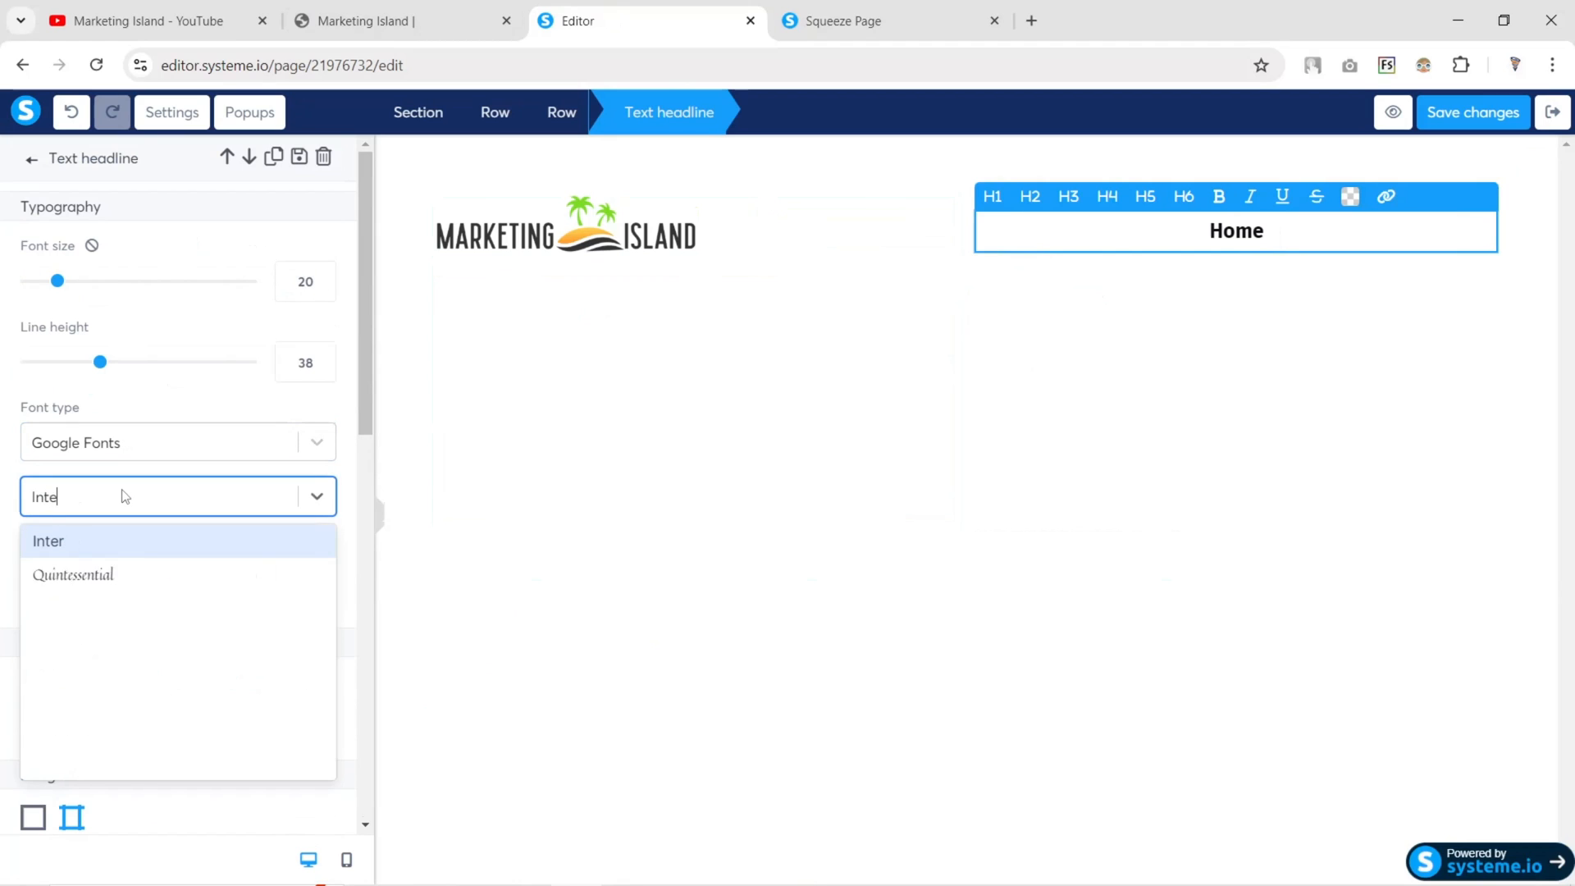
{"action": "key", "text": "Return"}
{"action": "left_click", "coordinate": [119, 576]}
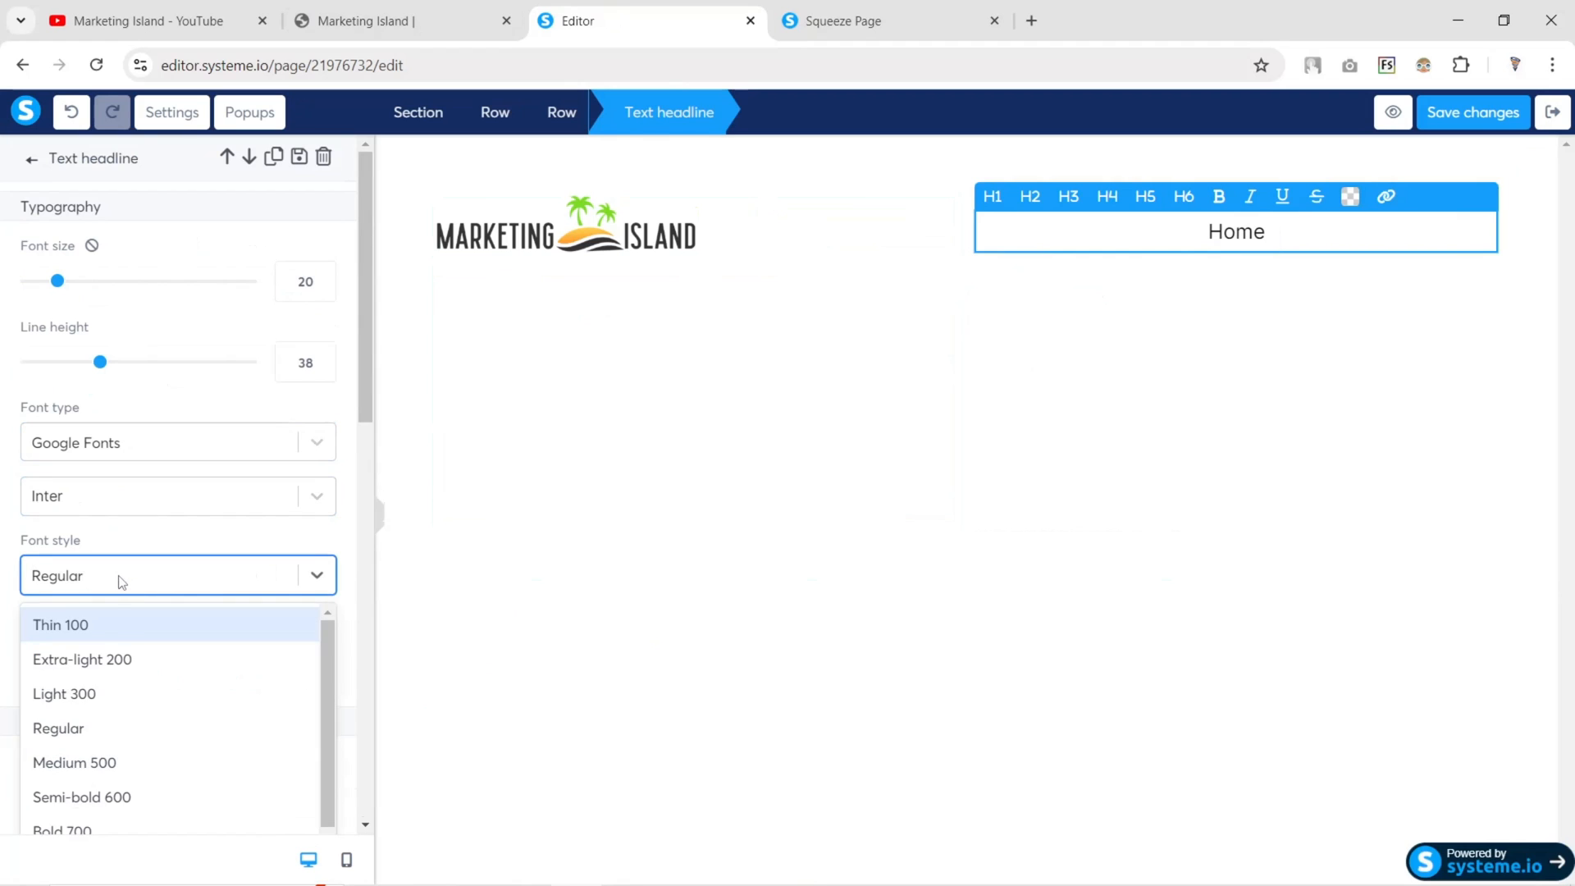
{"action": "left_click", "coordinate": [109, 762]}
{"action": "left_click", "coordinate": [94, 581]}
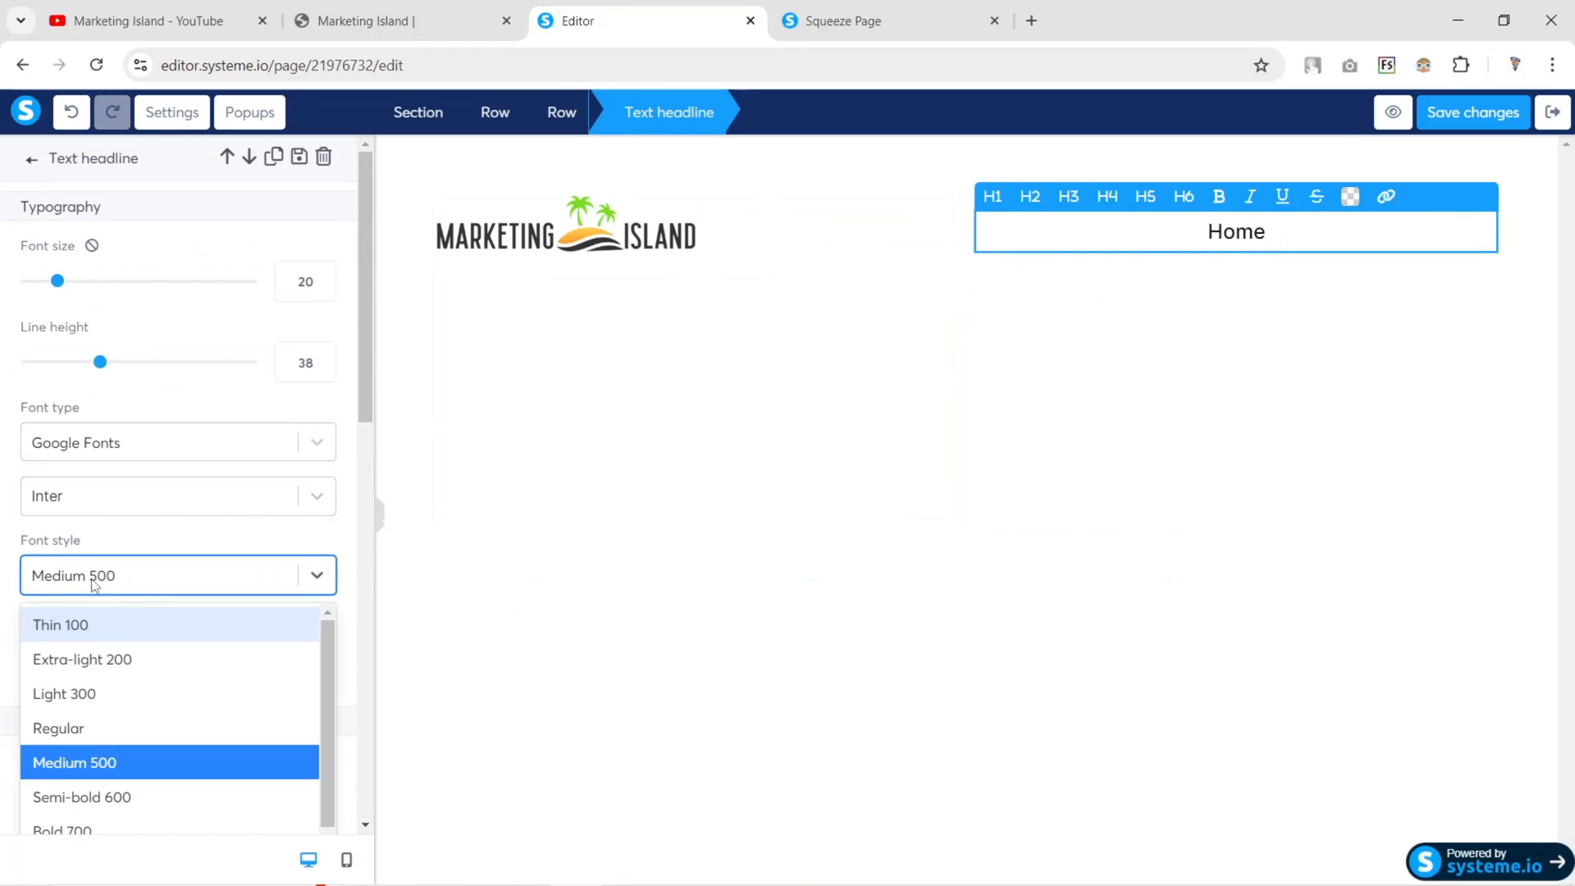
{"action": "scroll", "coordinate": [115, 685], "scroll_direction": "down", "scroll_amount": 1}
{"action": "left_click", "coordinate": [110, 755]}
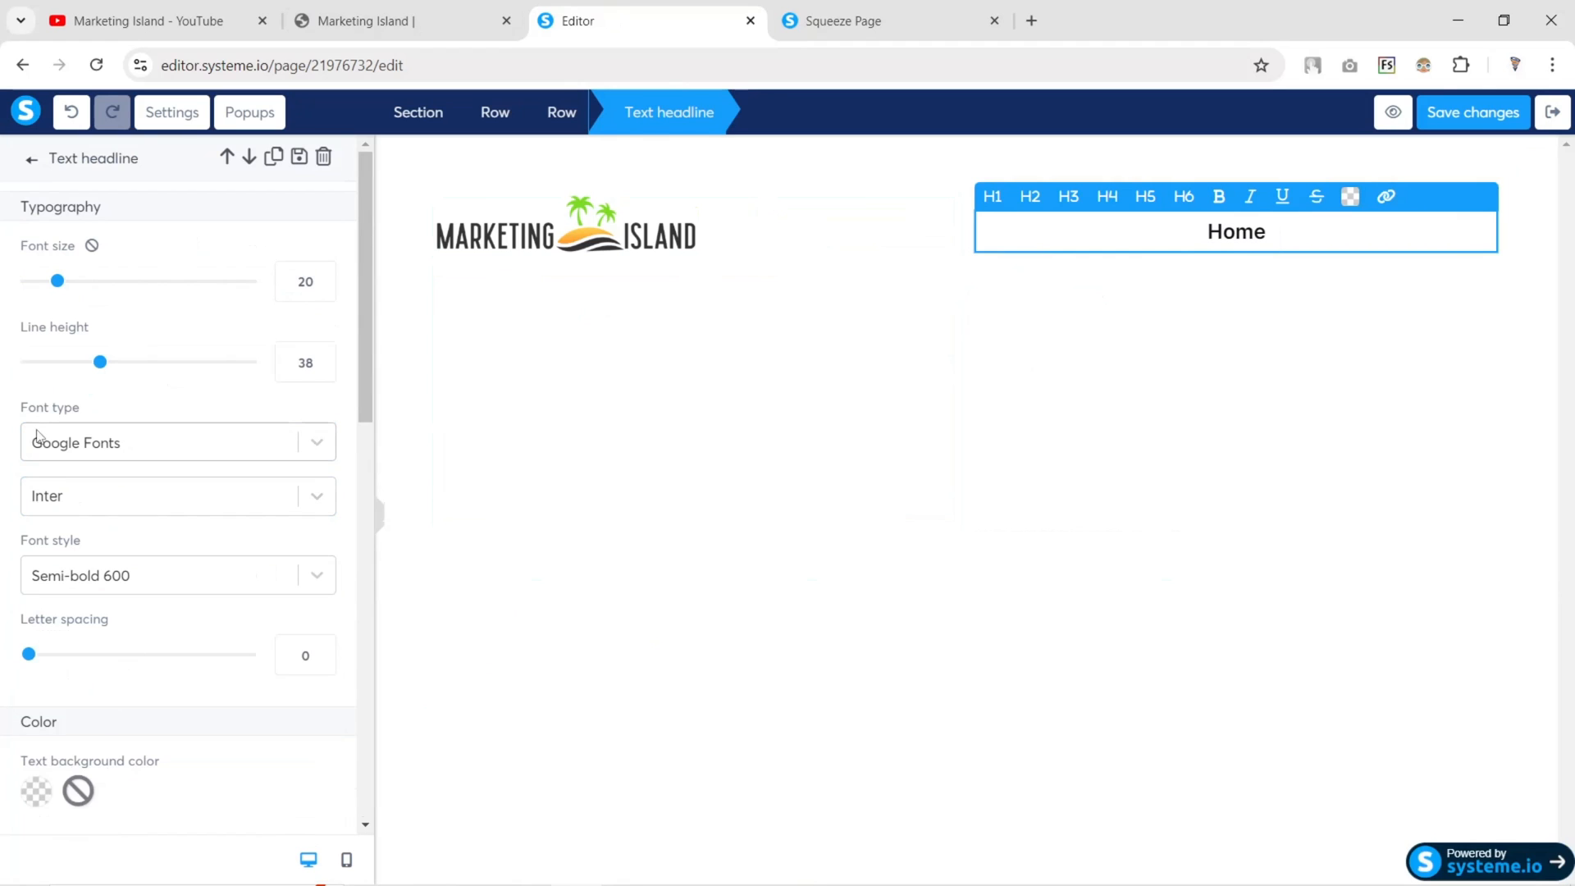
Rewrite the headline as "HOME" in capitals, align it right and check the header across the full canvas
{"action": "double_click", "coordinate": [1241, 234]}
{"action": "type", "text": "HOME"}
{"action": "scroll", "coordinate": [18, 484], "scroll_direction": "down", "scroll_amount": 10}
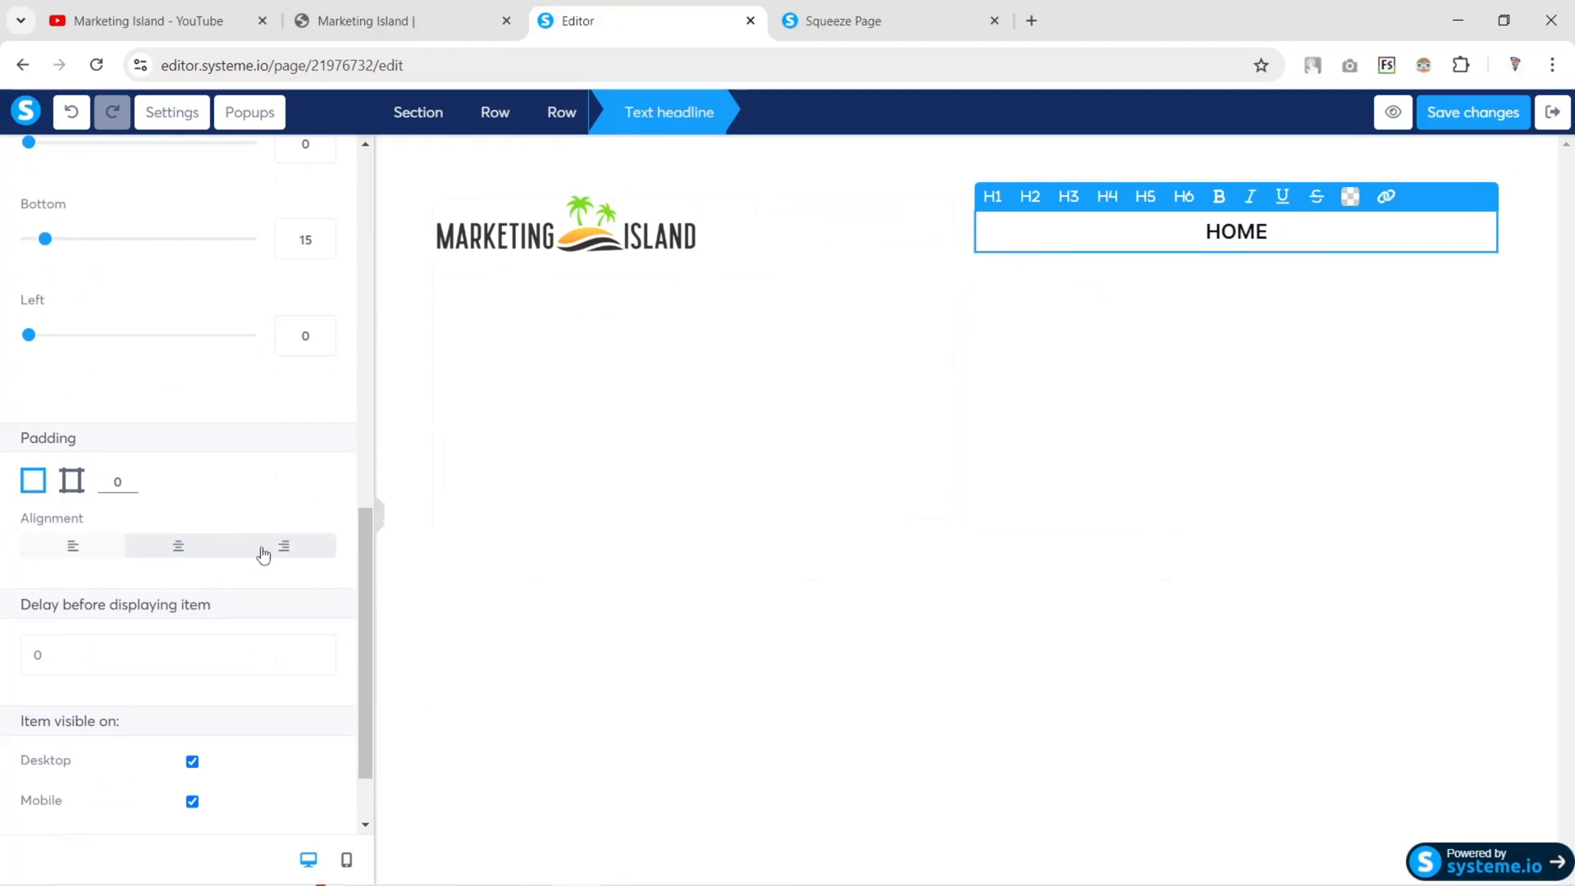
{"action": "left_click", "coordinate": [262, 553]}
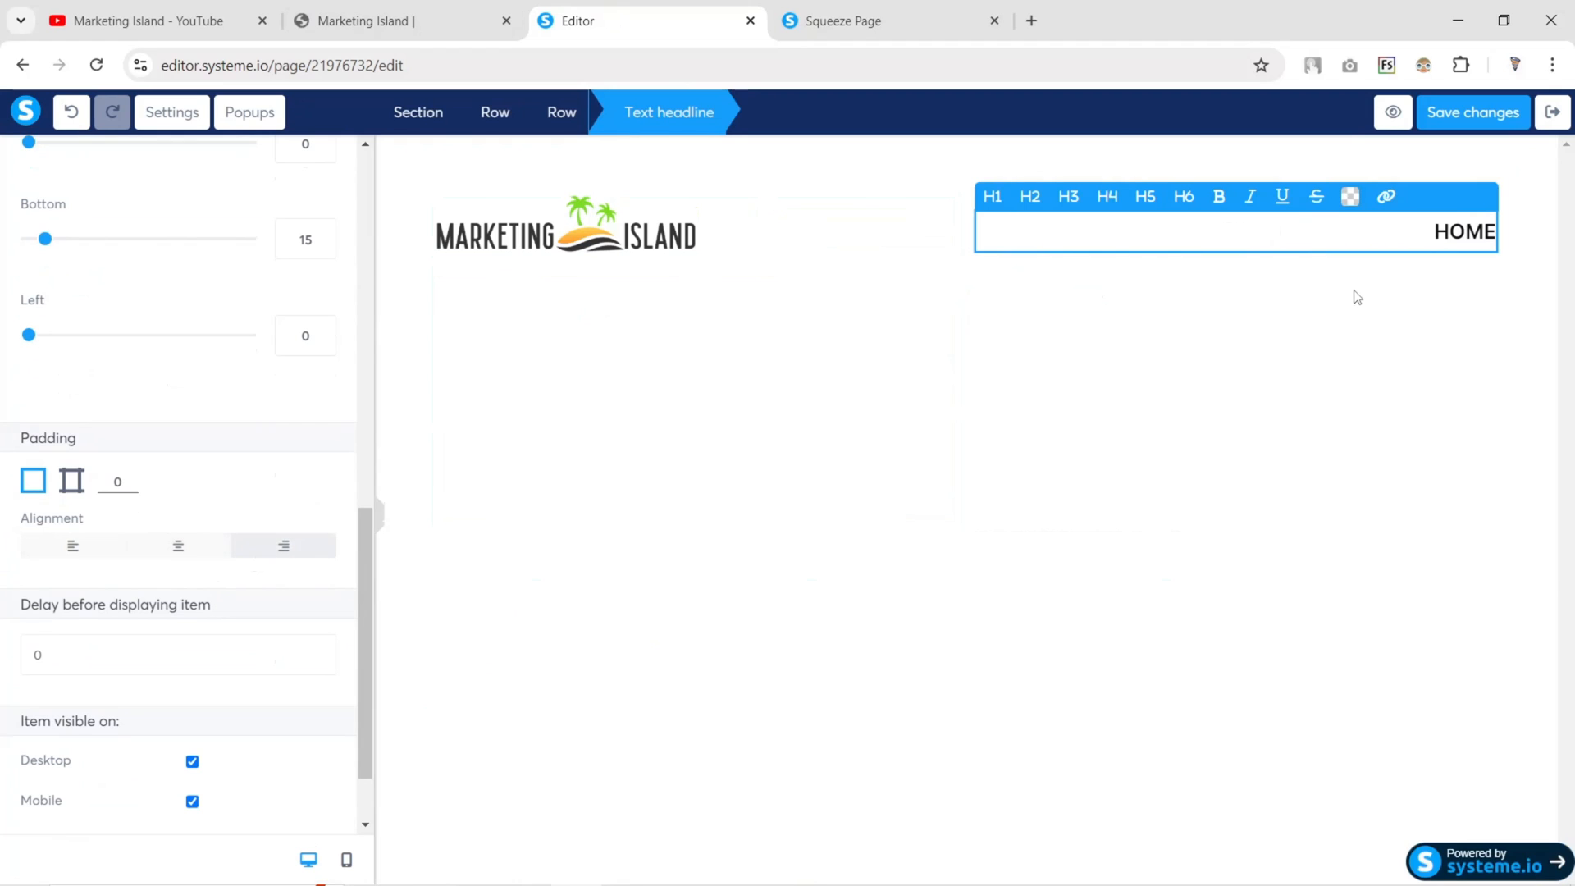
{"action": "left_click", "coordinate": [380, 517]}
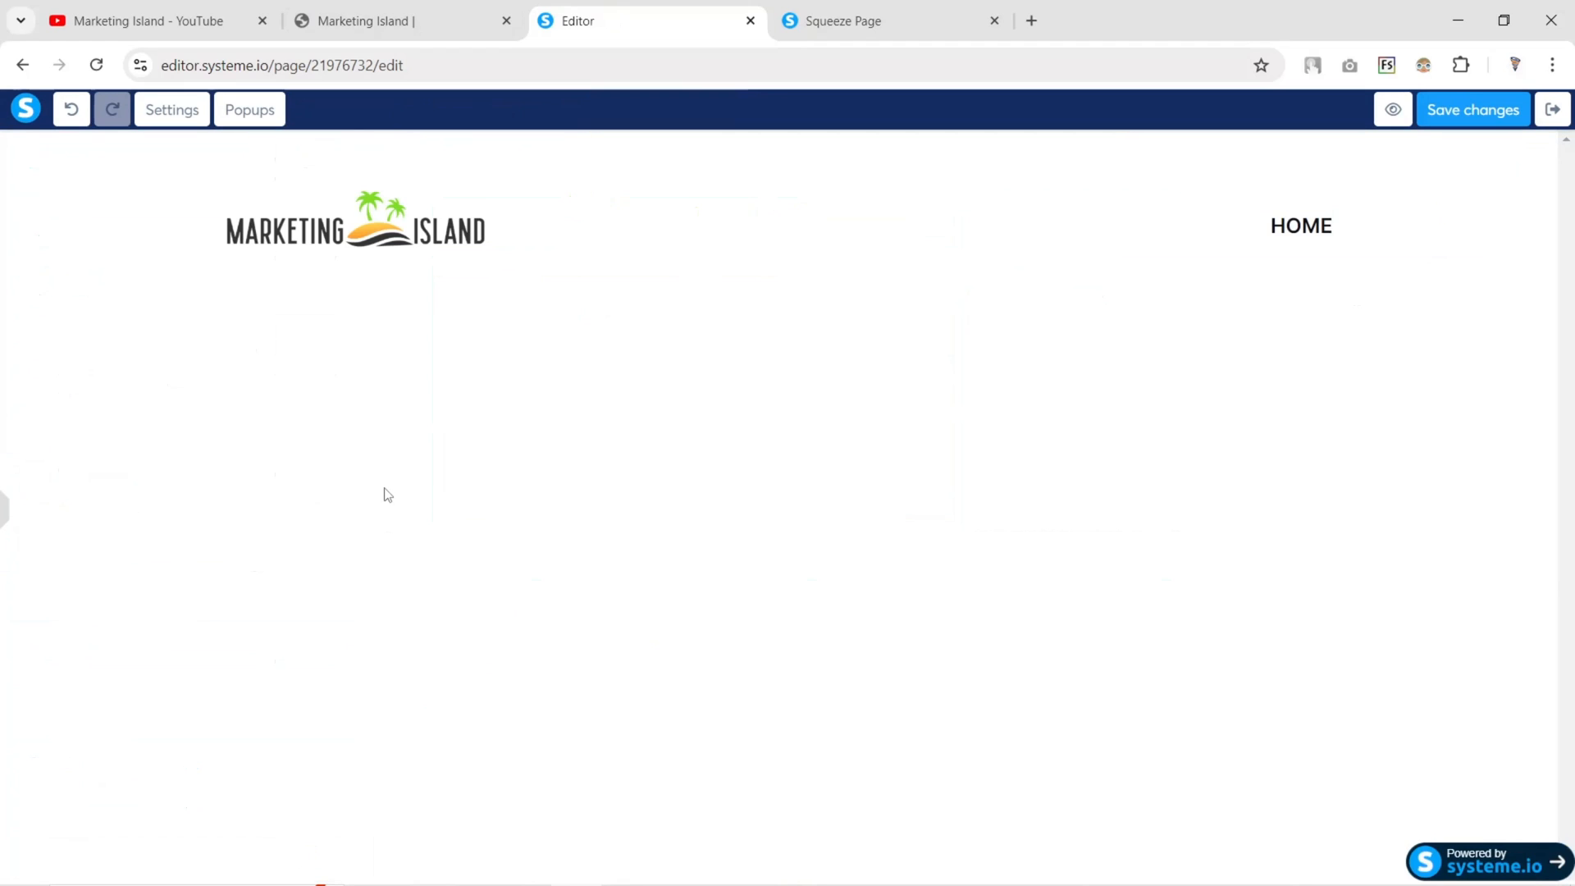
Change the HOME headline's font style to Medium 500 and compare the header with the Marketing Island page
{"action": "left_click", "coordinate": [1305, 228]}
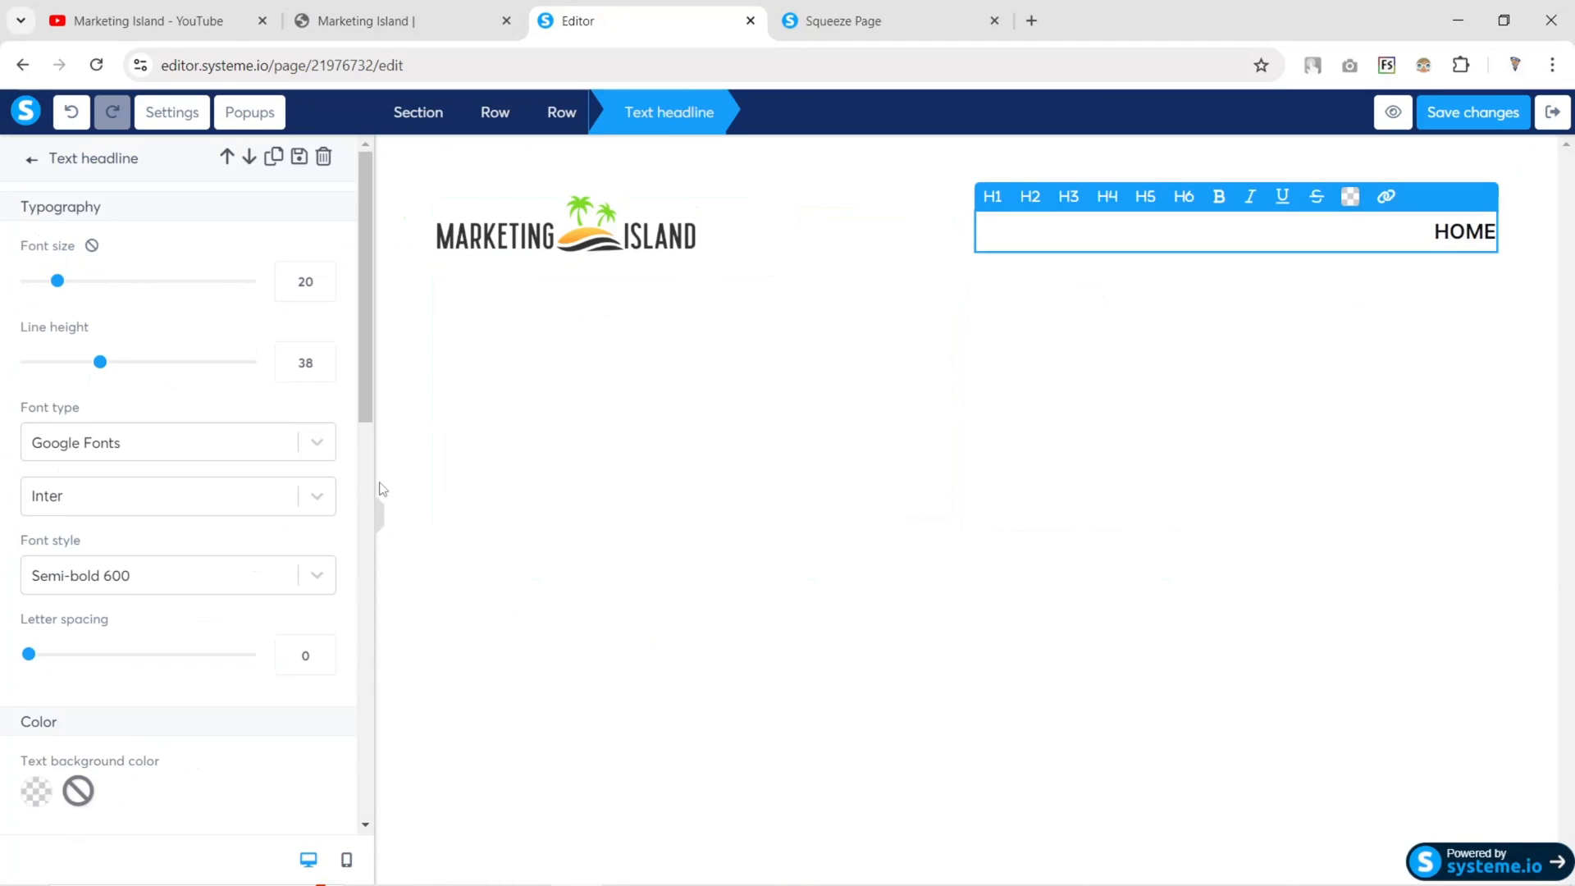
{"action": "left_click", "coordinate": [94, 577]}
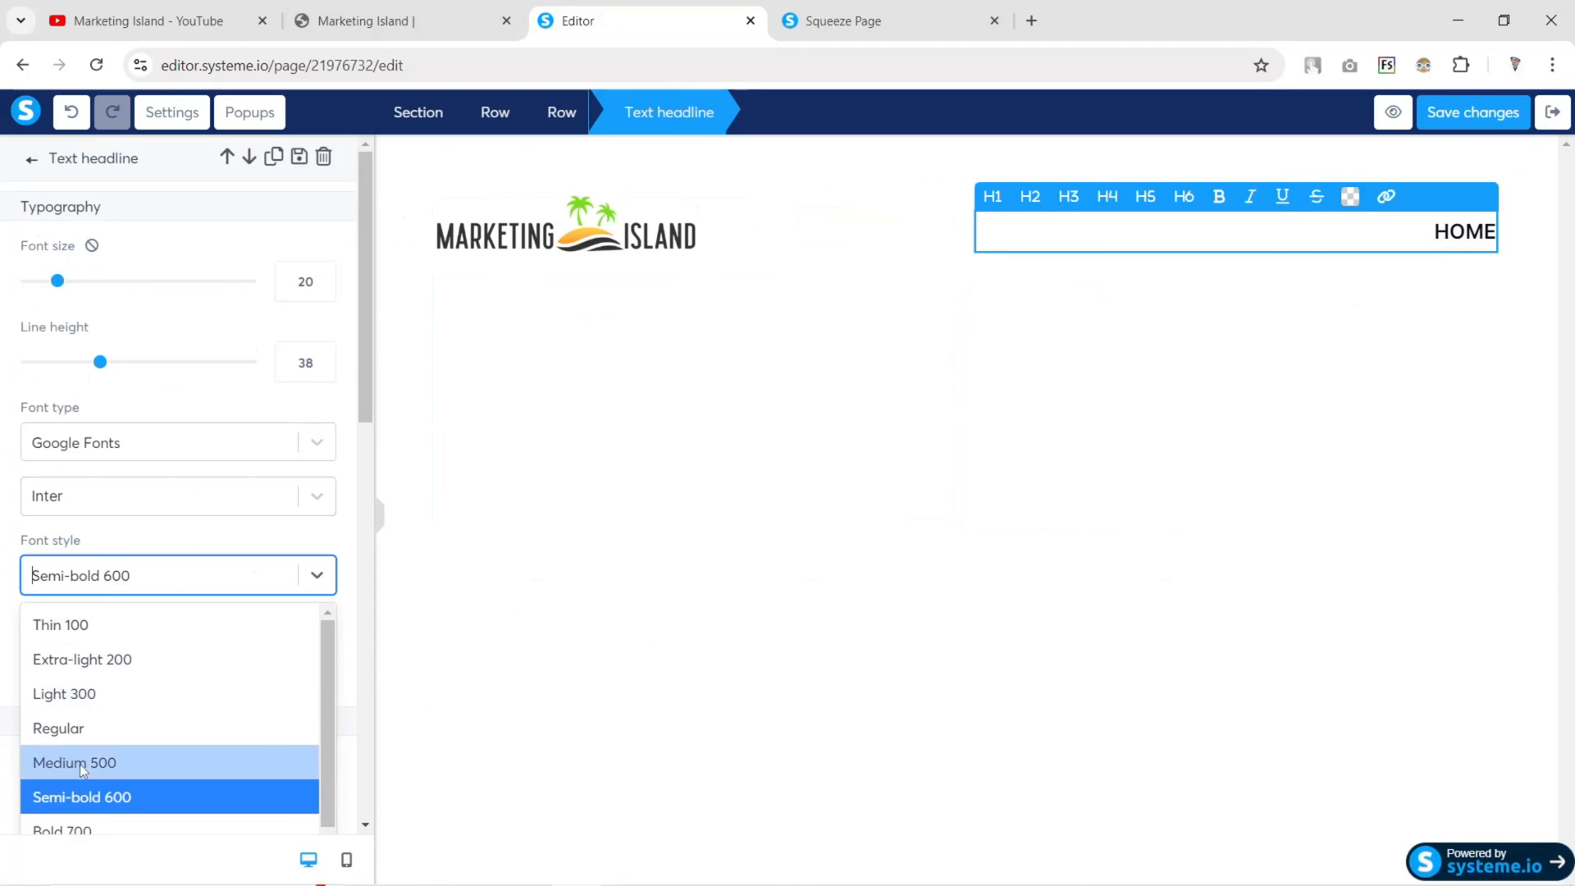
{"action": "left_click", "coordinate": [380, 517]}
{"action": "left_click", "coordinate": [393, 11]}
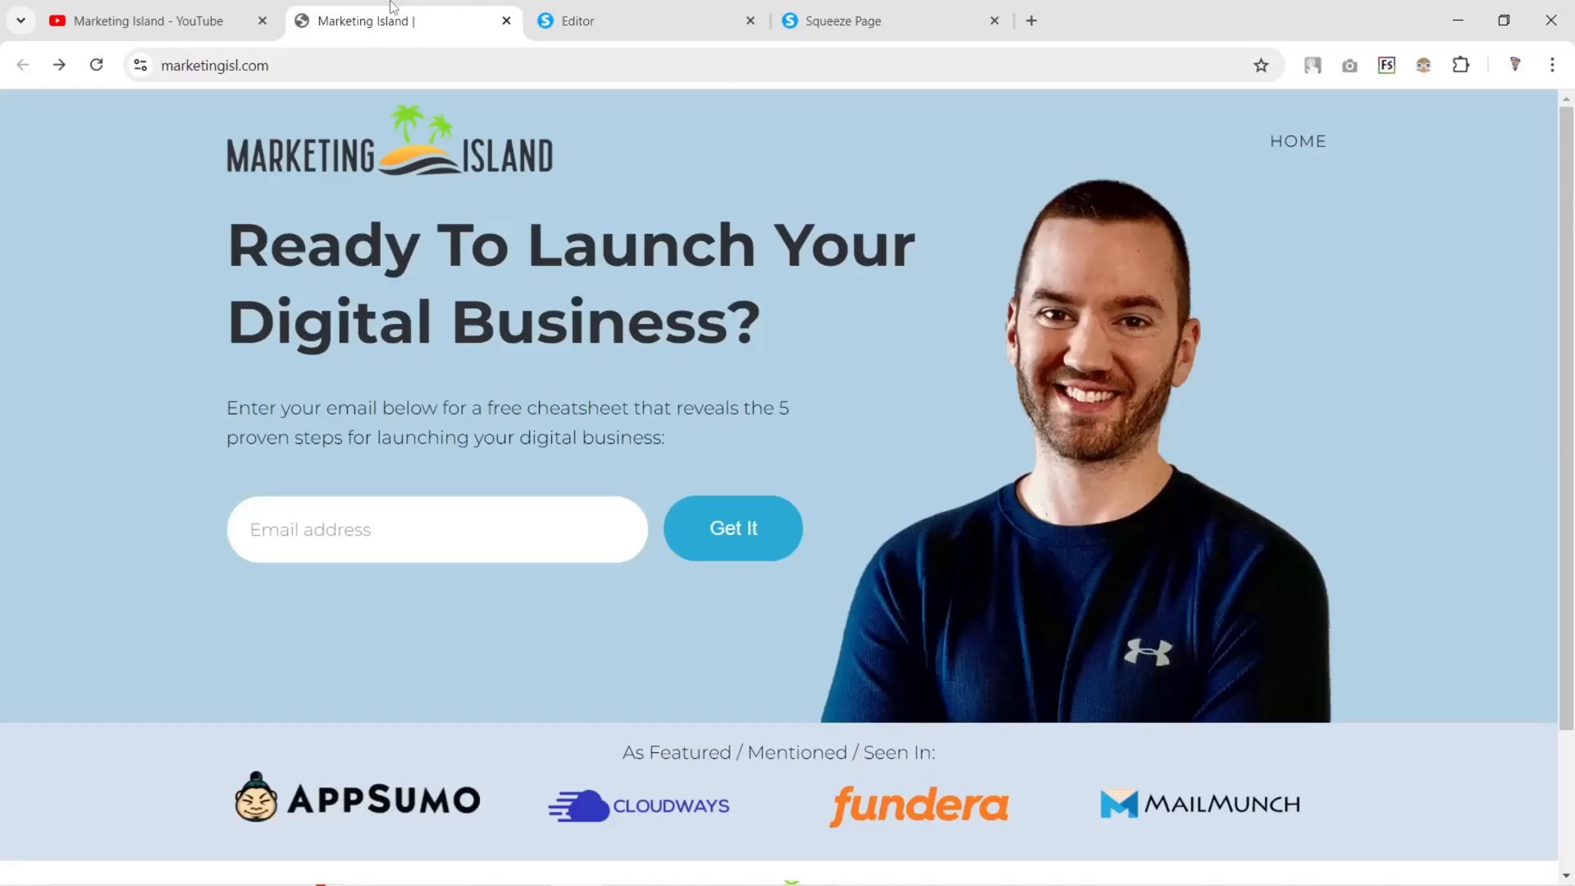
{"action": "key", "text": "ctrl+a"}
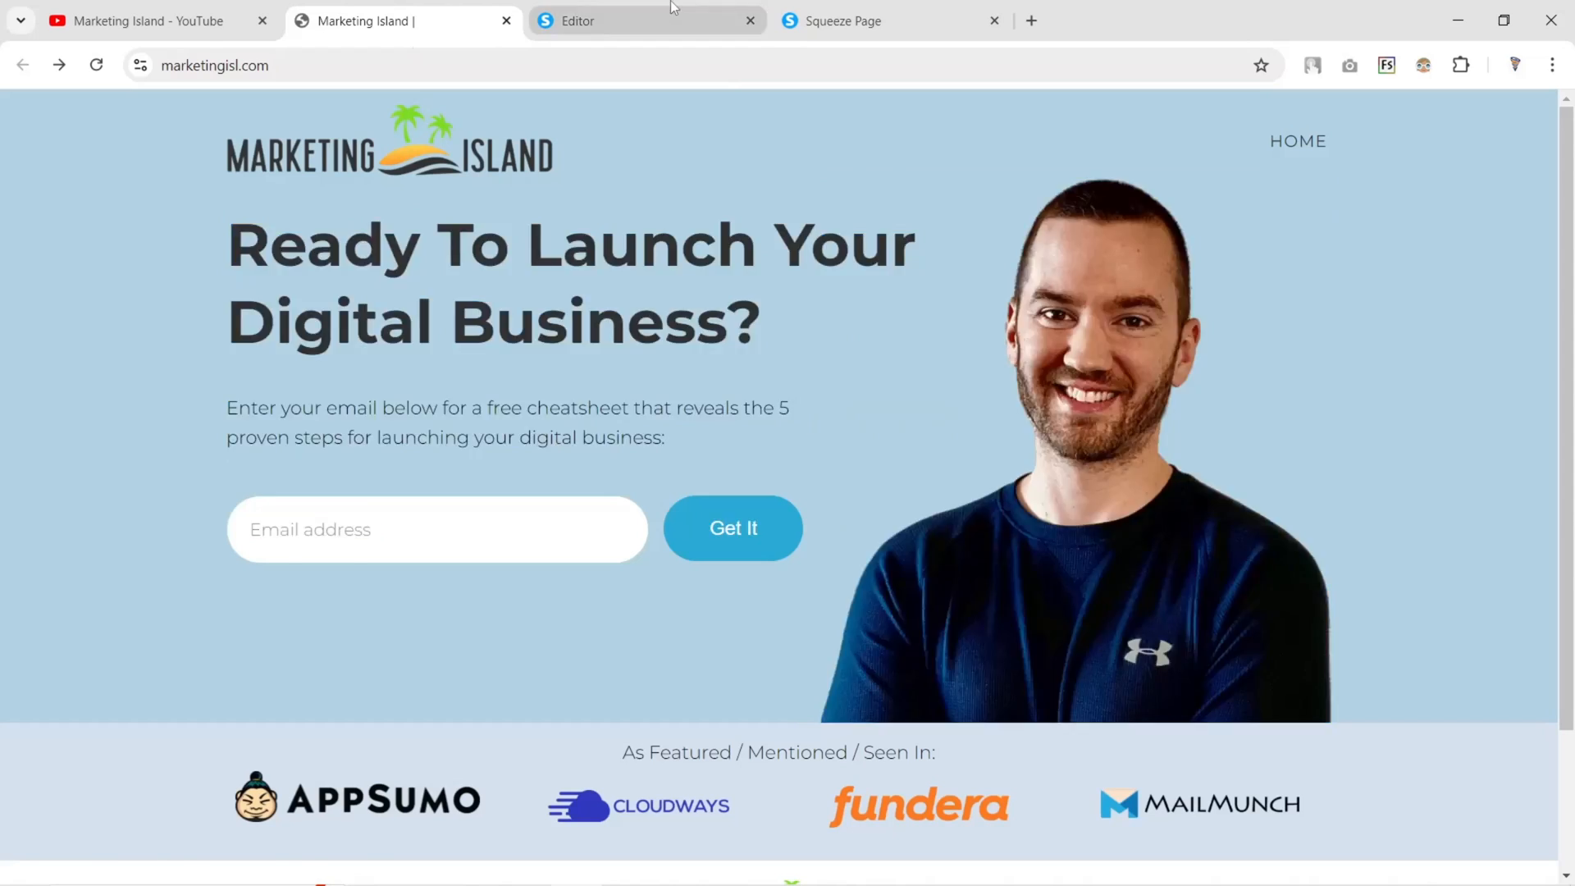
{"action": "left_click", "coordinate": [572, 20]}
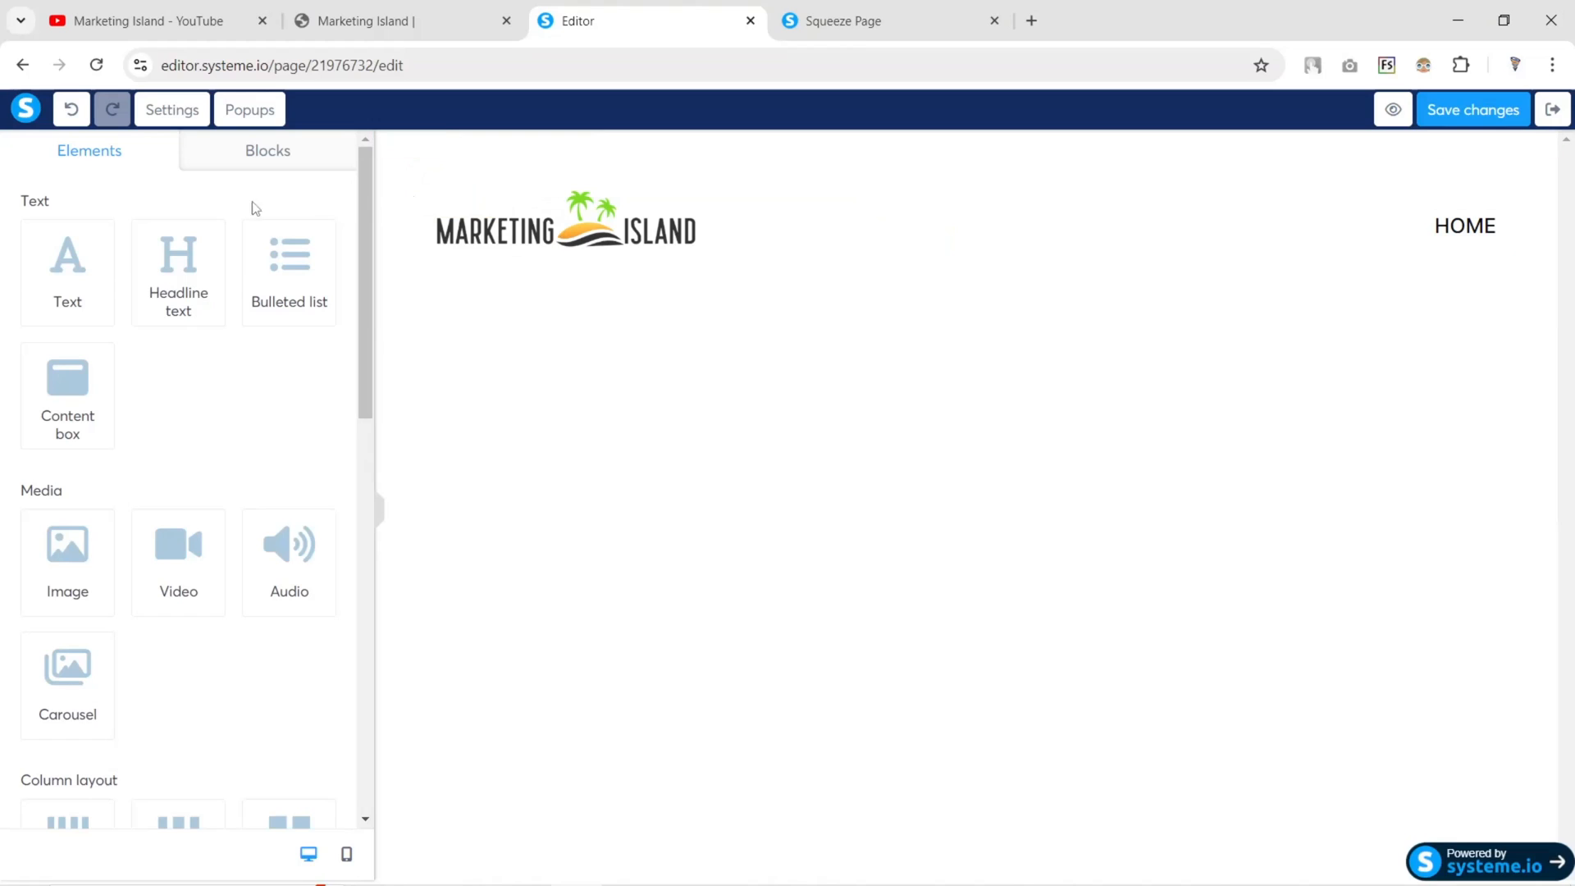
Add a row beneath the header and place a two-column layout inside it, following the reference page's hero area
{"action": "scroll", "coordinate": [190, 228], "scroll_direction": "down", "scroll_amount": 6}
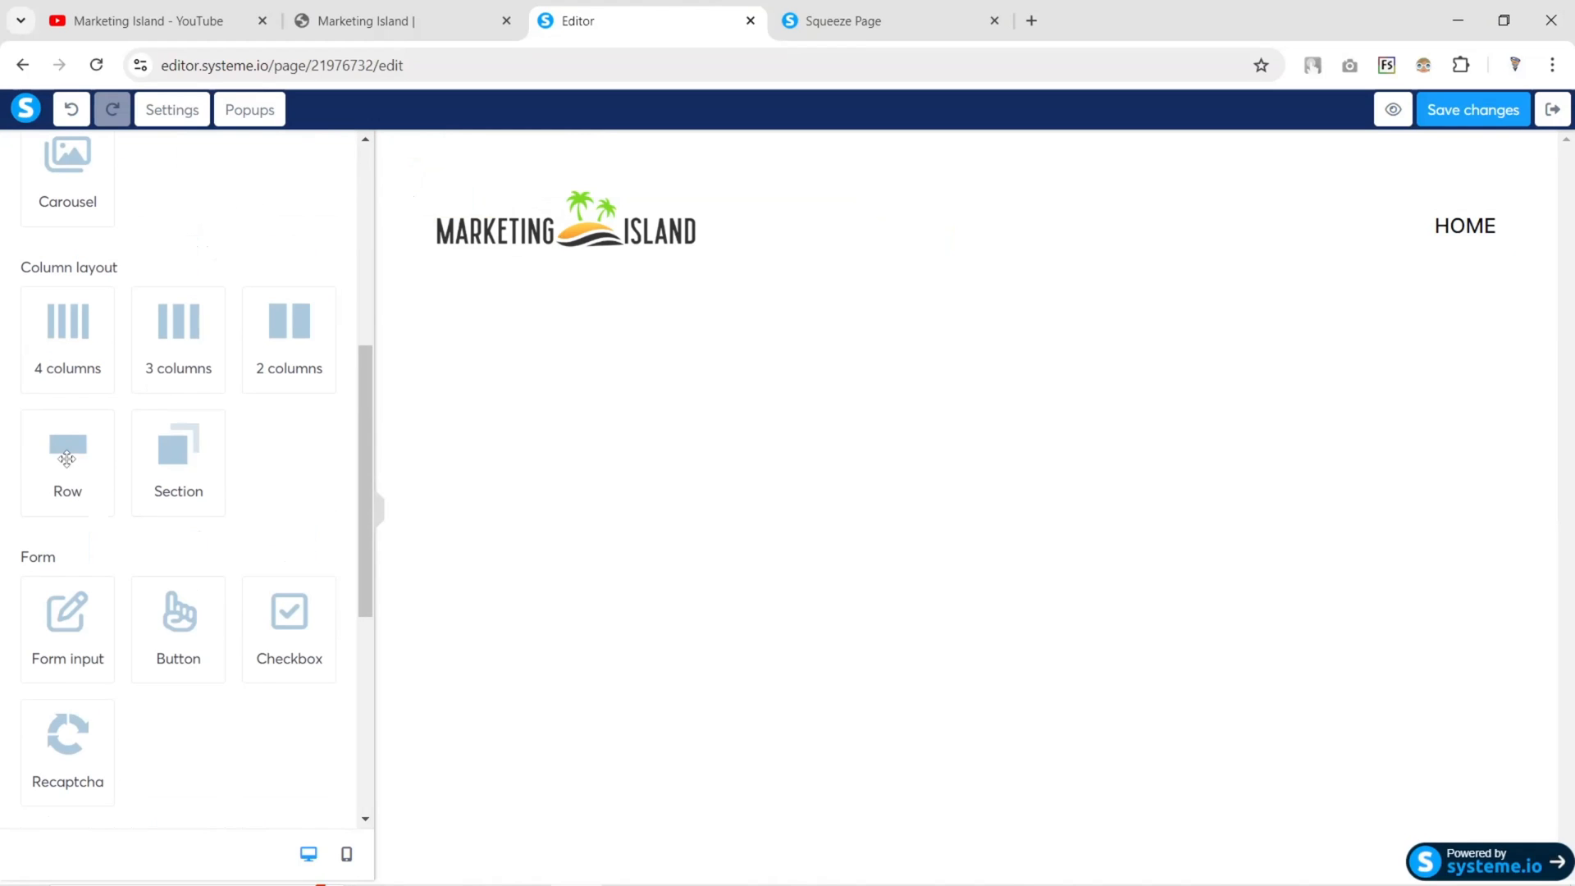
{"action": "left_click_drag", "start_coordinate": [67, 449], "coordinate": [502, 276]}
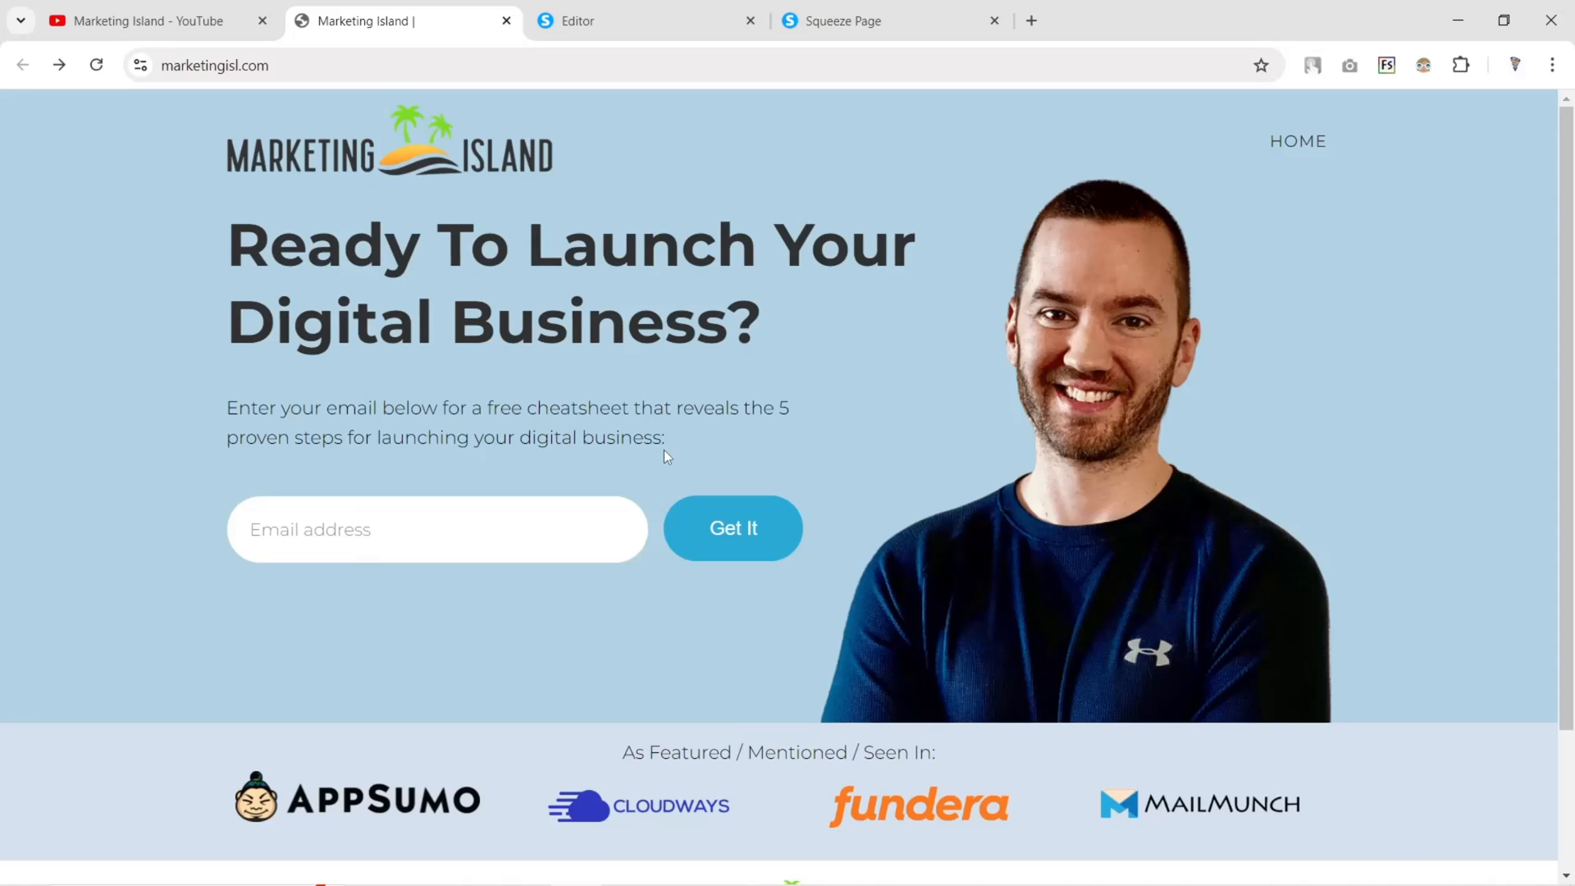
{"action": "left_click_drag", "start_coordinate": [239, 255], "coordinate": [711, 579]}
{"action": "left_click", "coordinate": [596, 396]}
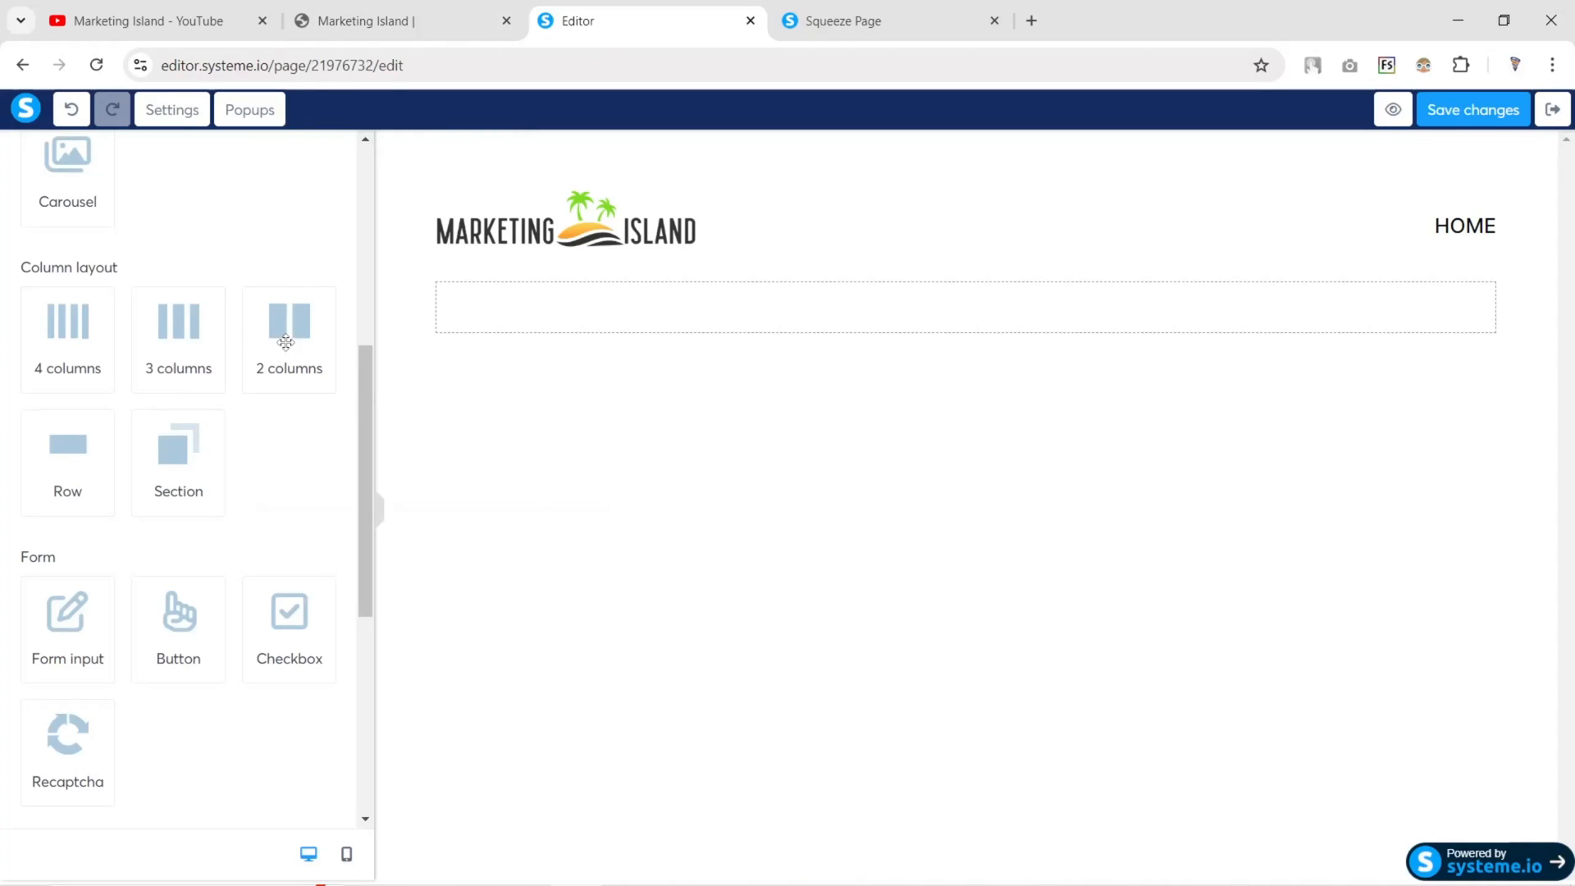
{"action": "left_click_drag", "start_coordinate": [287, 338], "coordinate": [711, 306]}
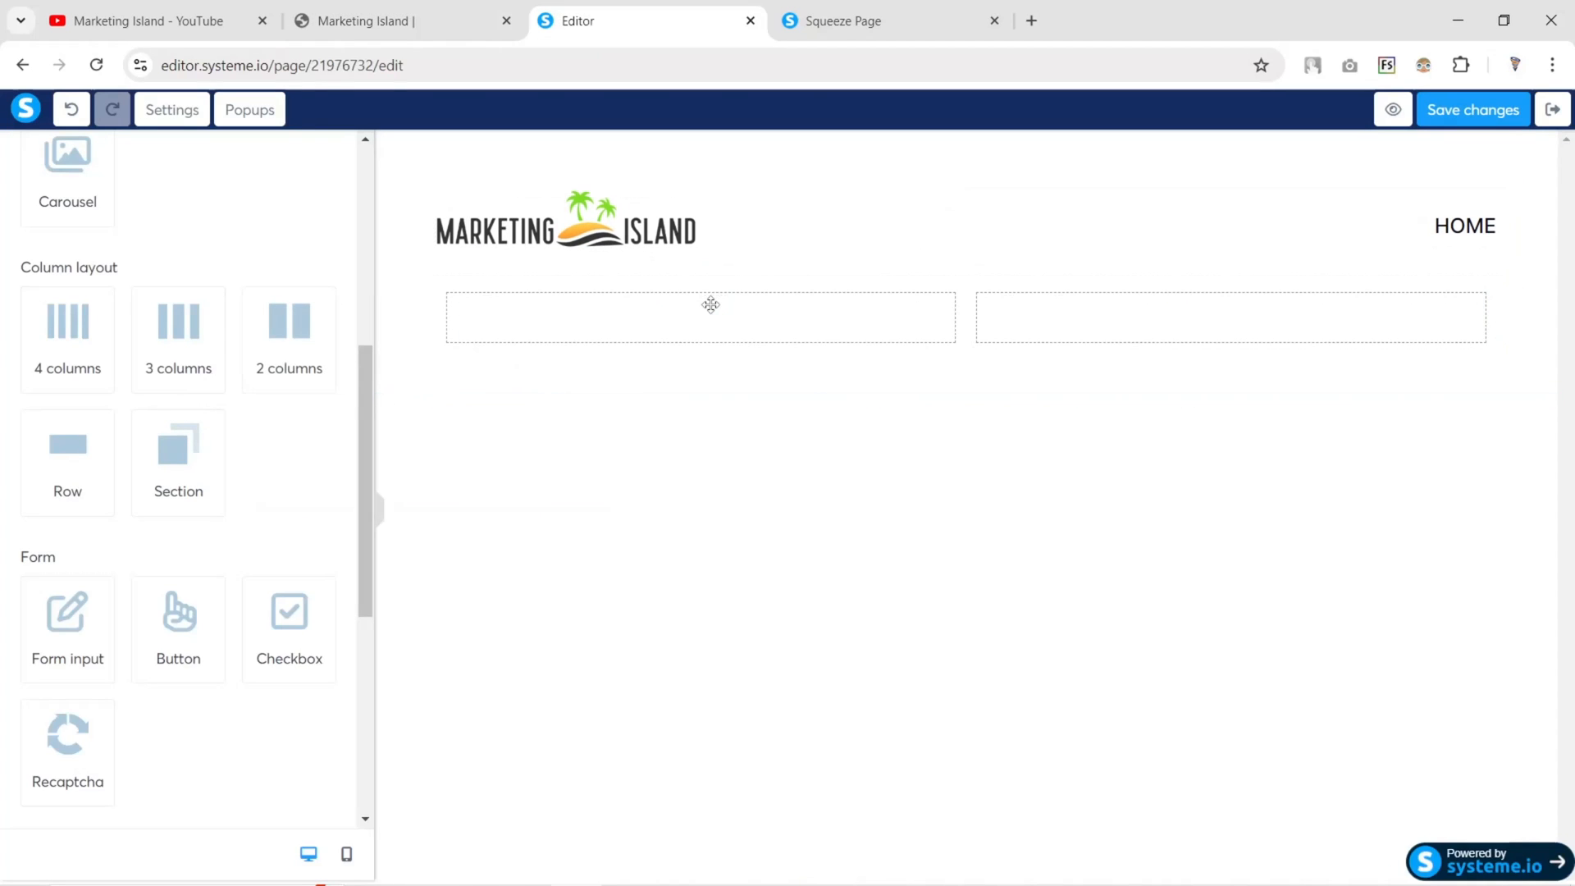
{"action": "left_click", "coordinate": [432, 10]}
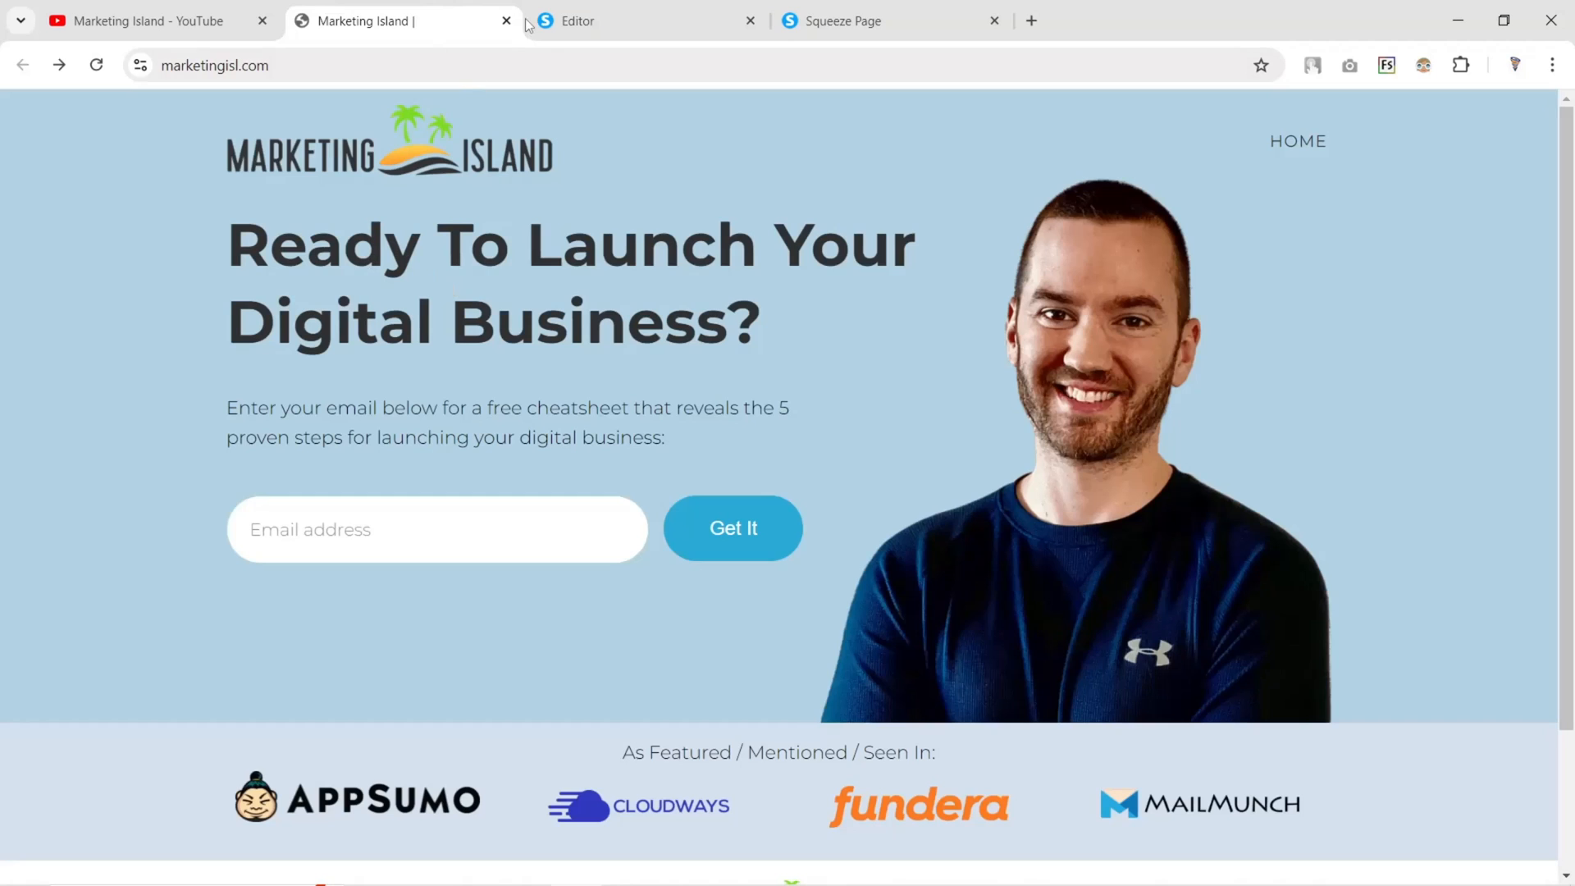
{"action": "left_click", "coordinate": [575, 21]}
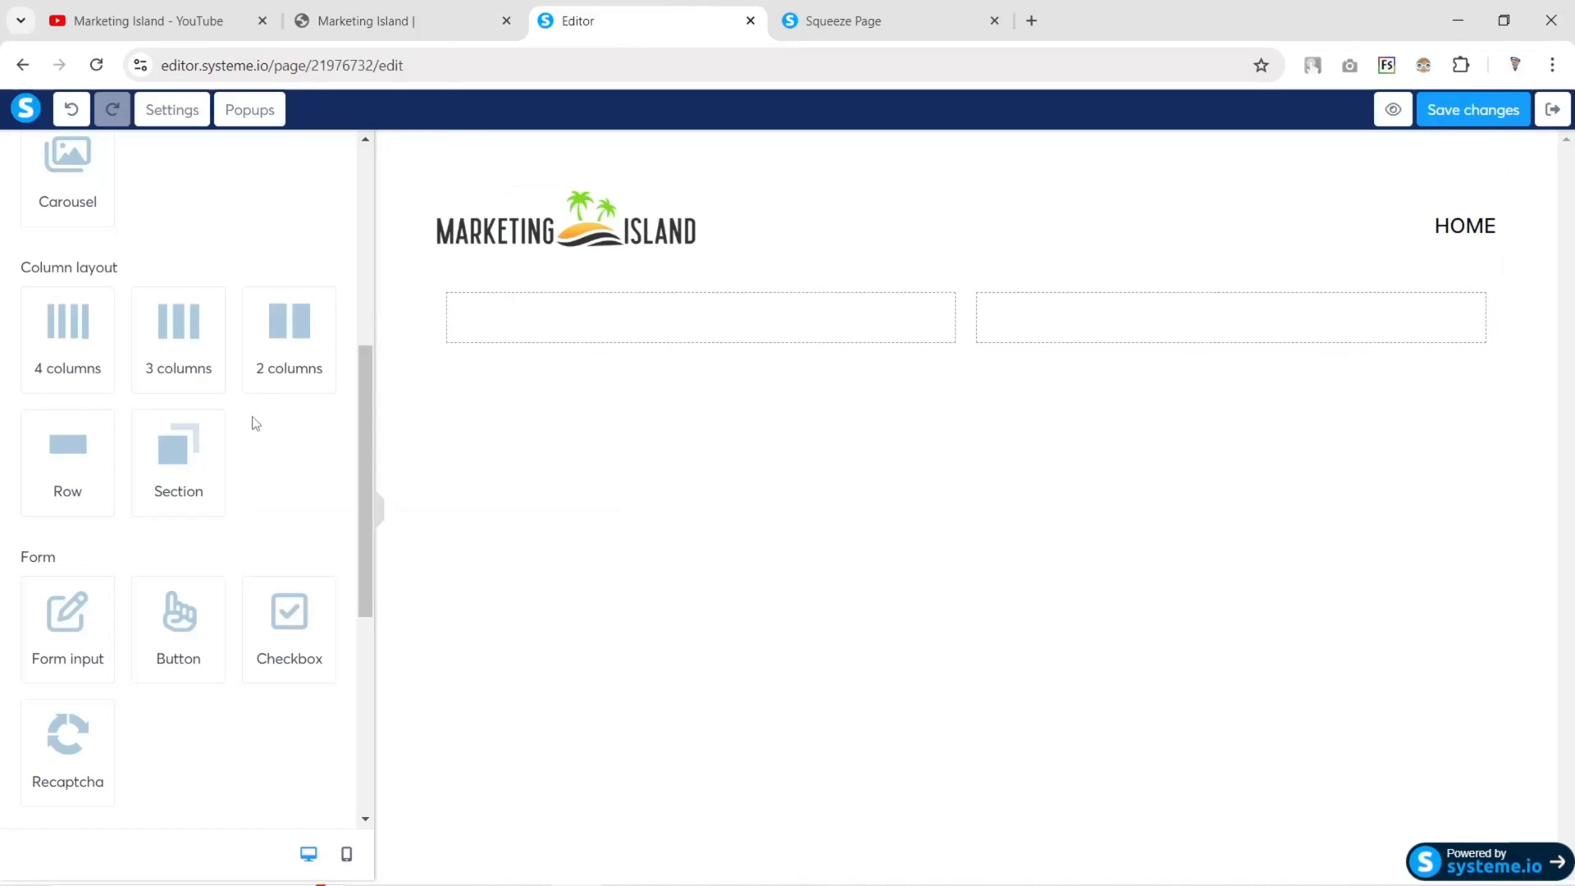
Add a headline and a text element below it to the first column of the new row
{"action": "scroll", "coordinate": [247, 431], "scroll_direction": "up", "scroll_amount": 5}
{"action": "key", "text": "ctrl+shift+Tab"}
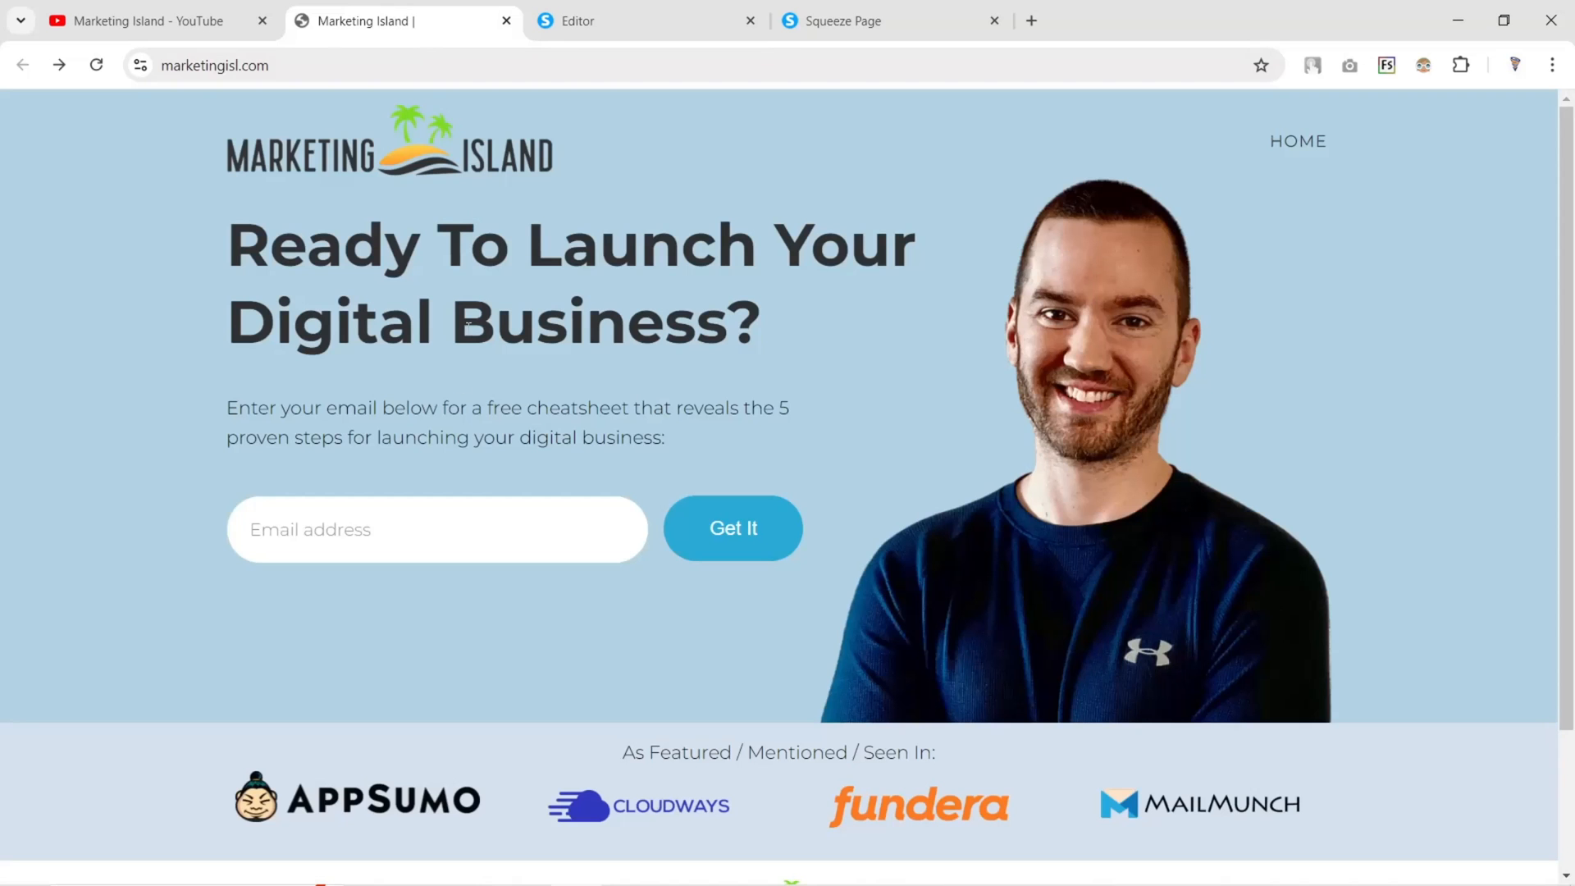
{"action": "left_click_drag", "start_coordinate": [233, 410], "coordinate": [669, 439]}
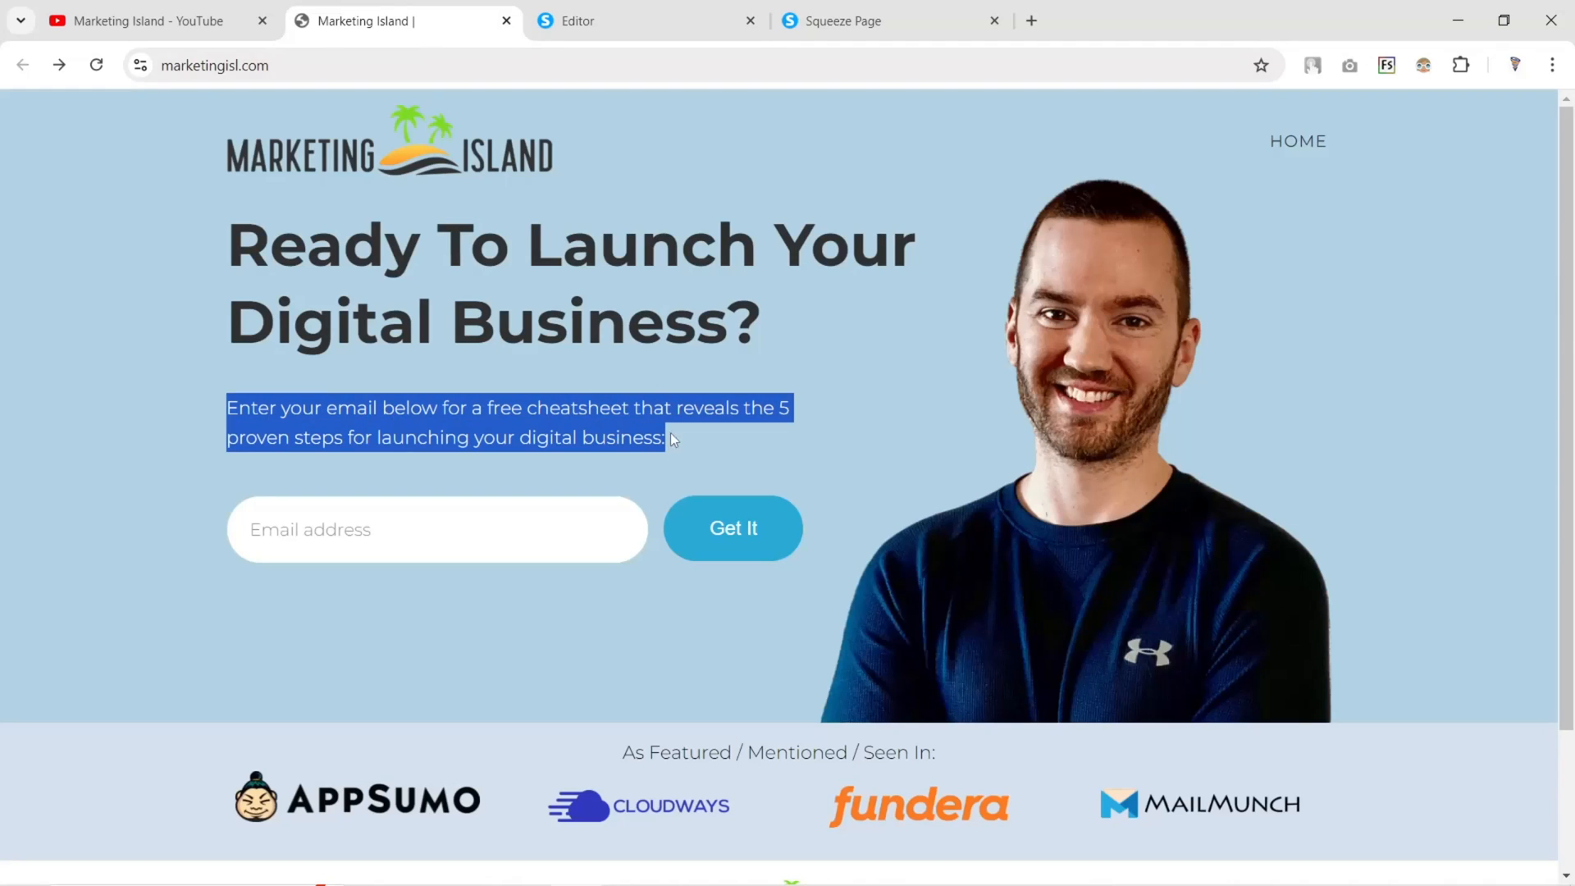
{"action": "left_click", "coordinate": [583, 18]}
{"action": "left_click_drag", "start_coordinate": [70, 283], "coordinate": [584, 344]}
Nest a two-column layout beneath the text element, matching the side-by-side email field and button on the reference page
{"action": "left_click", "coordinate": [484, 20]}
{"action": "left_click", "coordinate": [311, 538]}
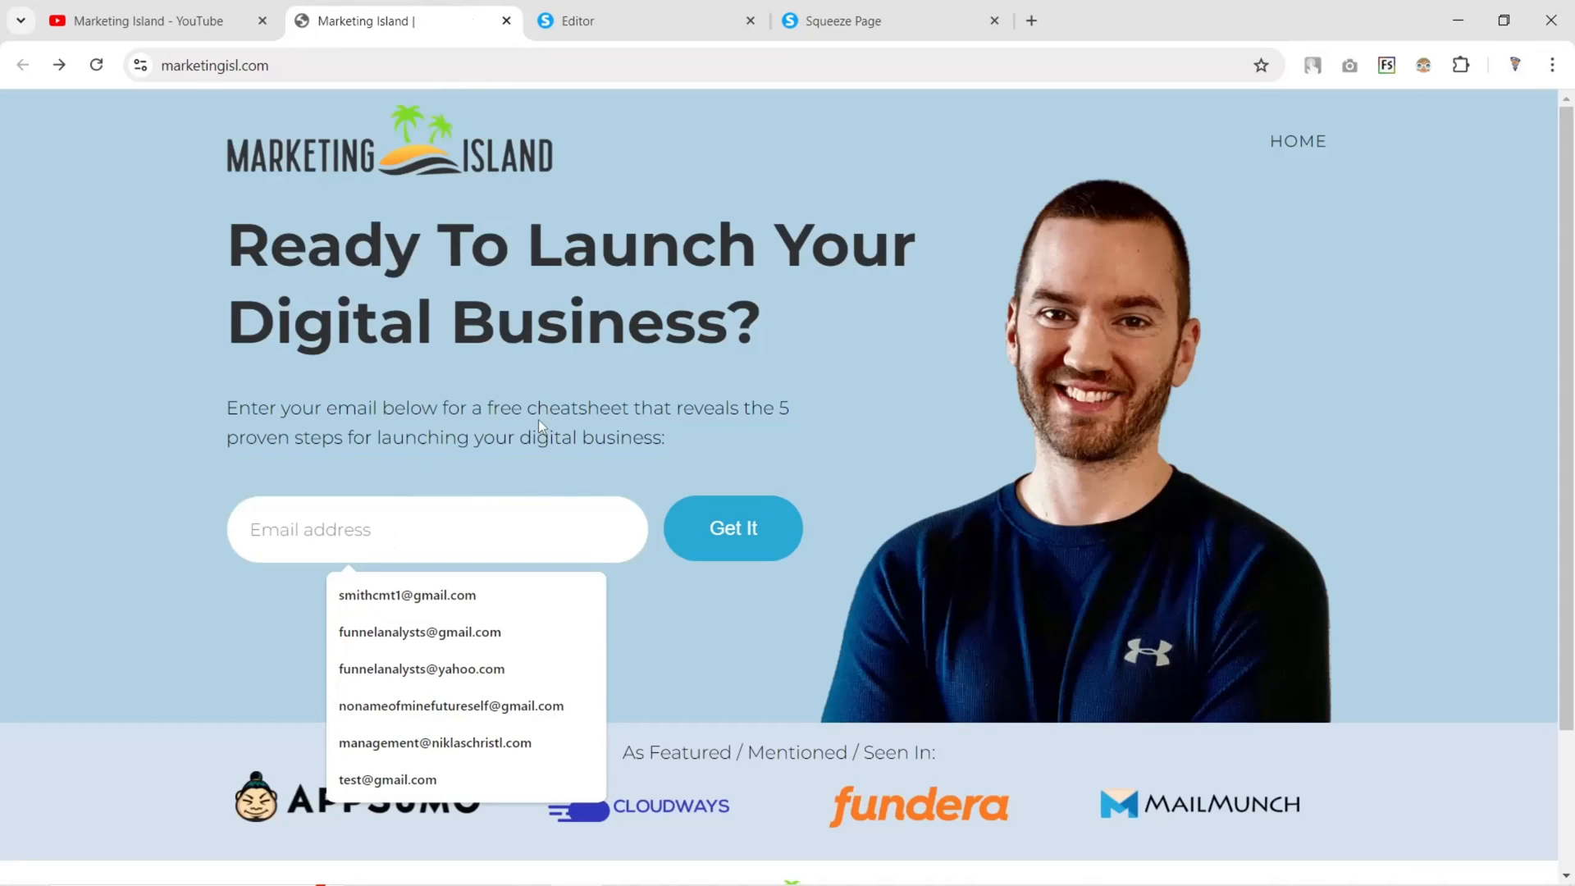
{"action": "left_click", "coordinate": [656, 18]}
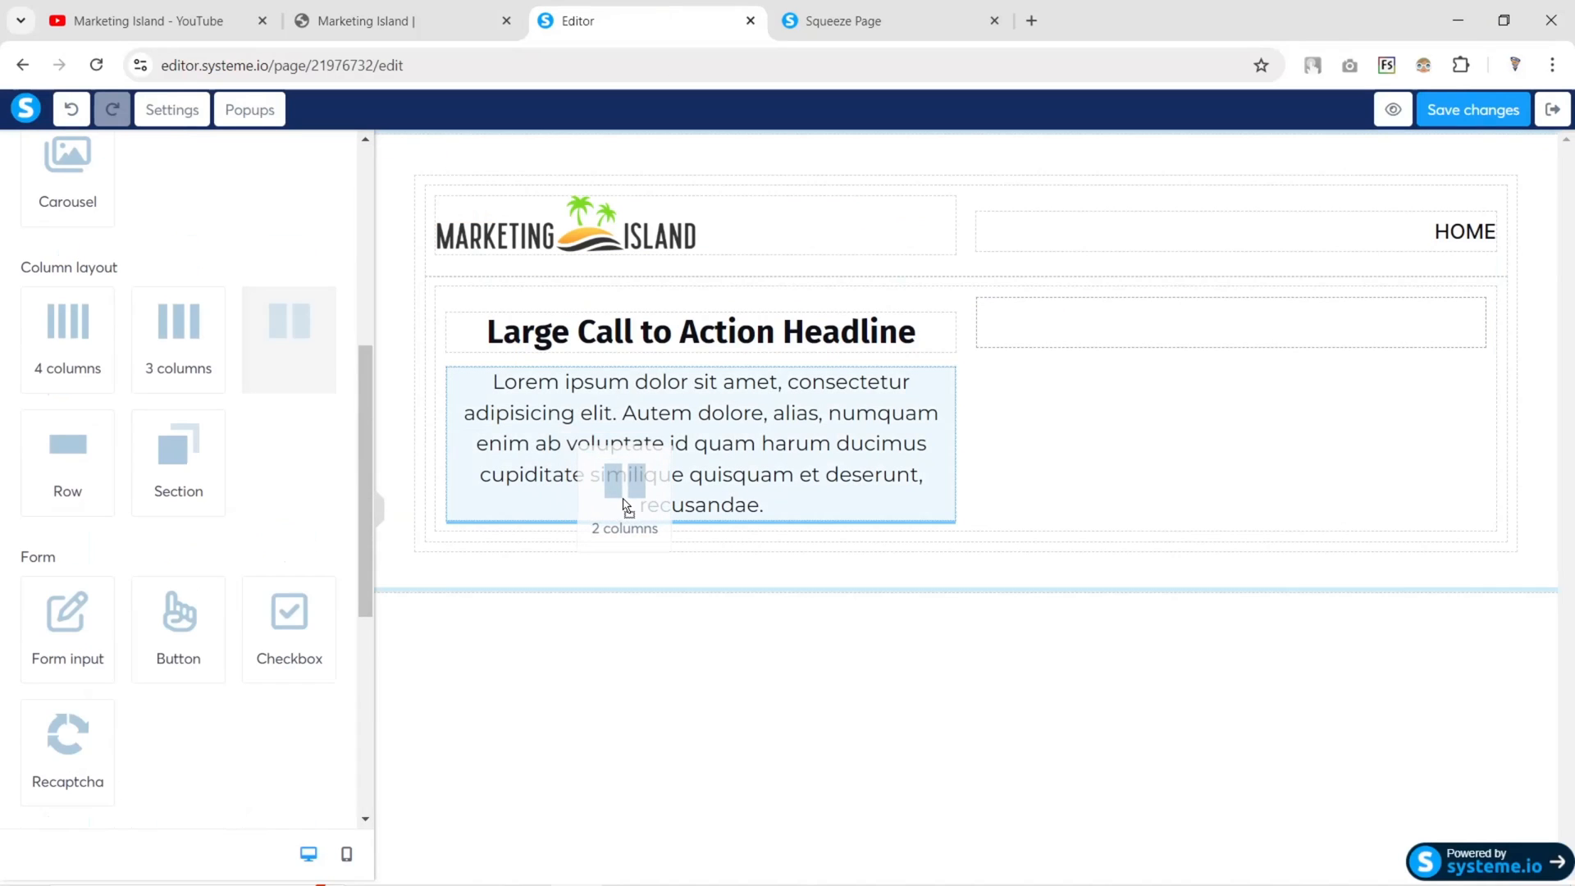
{"action": "left_click_drag", "start_coordinate": [626, 492], "coordinate": [622, 496]}
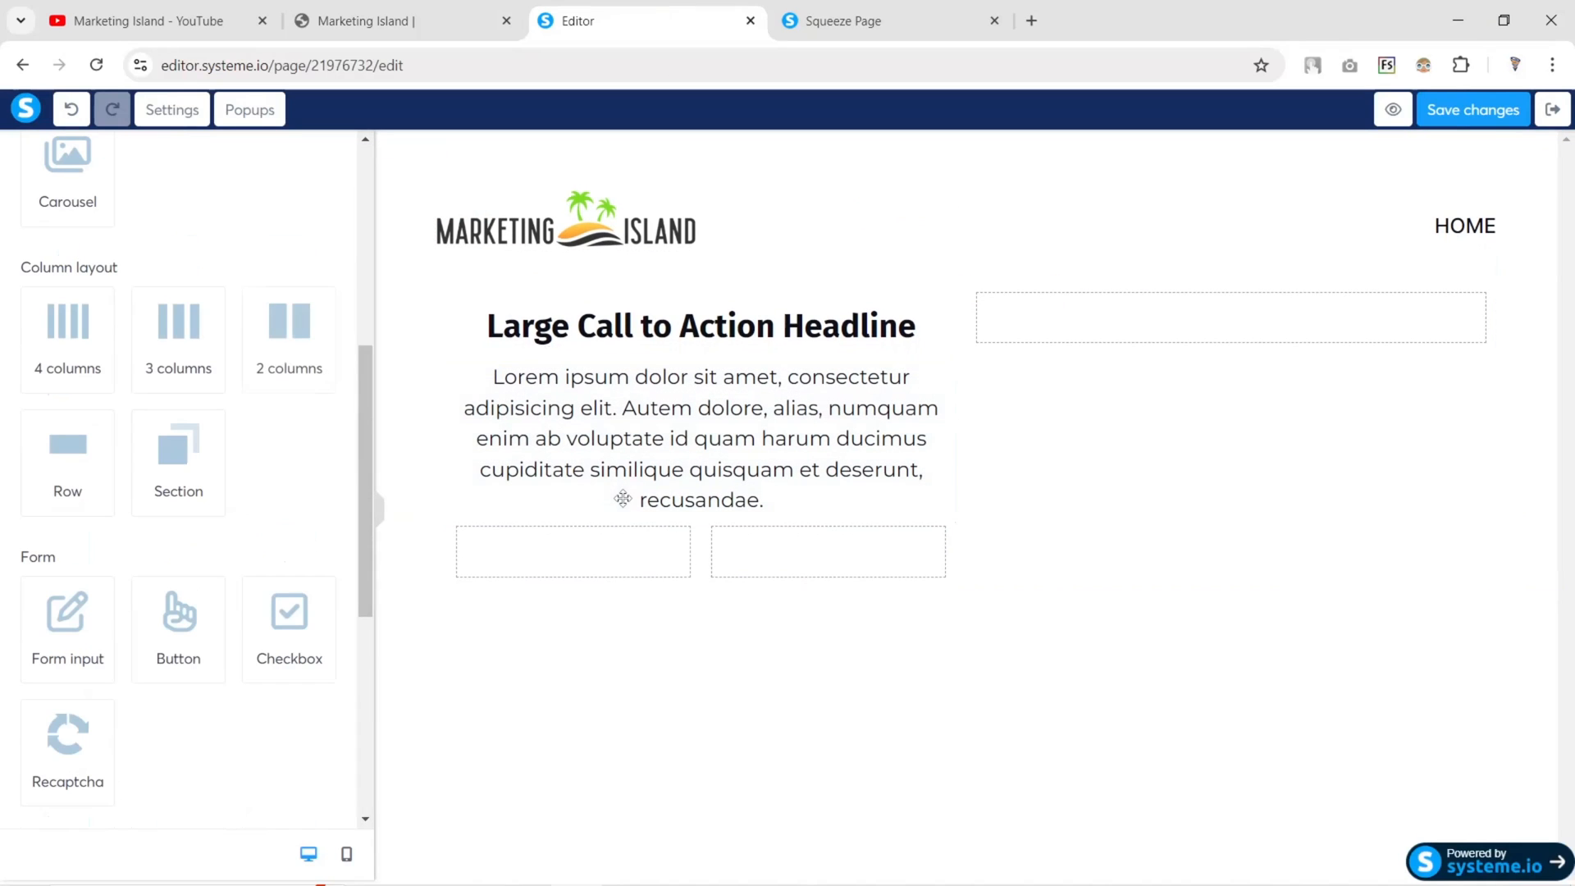
Place a form input in the first nested column and a button in the second
{"action": "scroll", "coordinate": [310, 431], "scroll_direction": "up", "scroll_amount": 5}
{"action": "scroll", "coordinate": [211, 380], "scroll_direction": "down", "scroll_amount": 10}
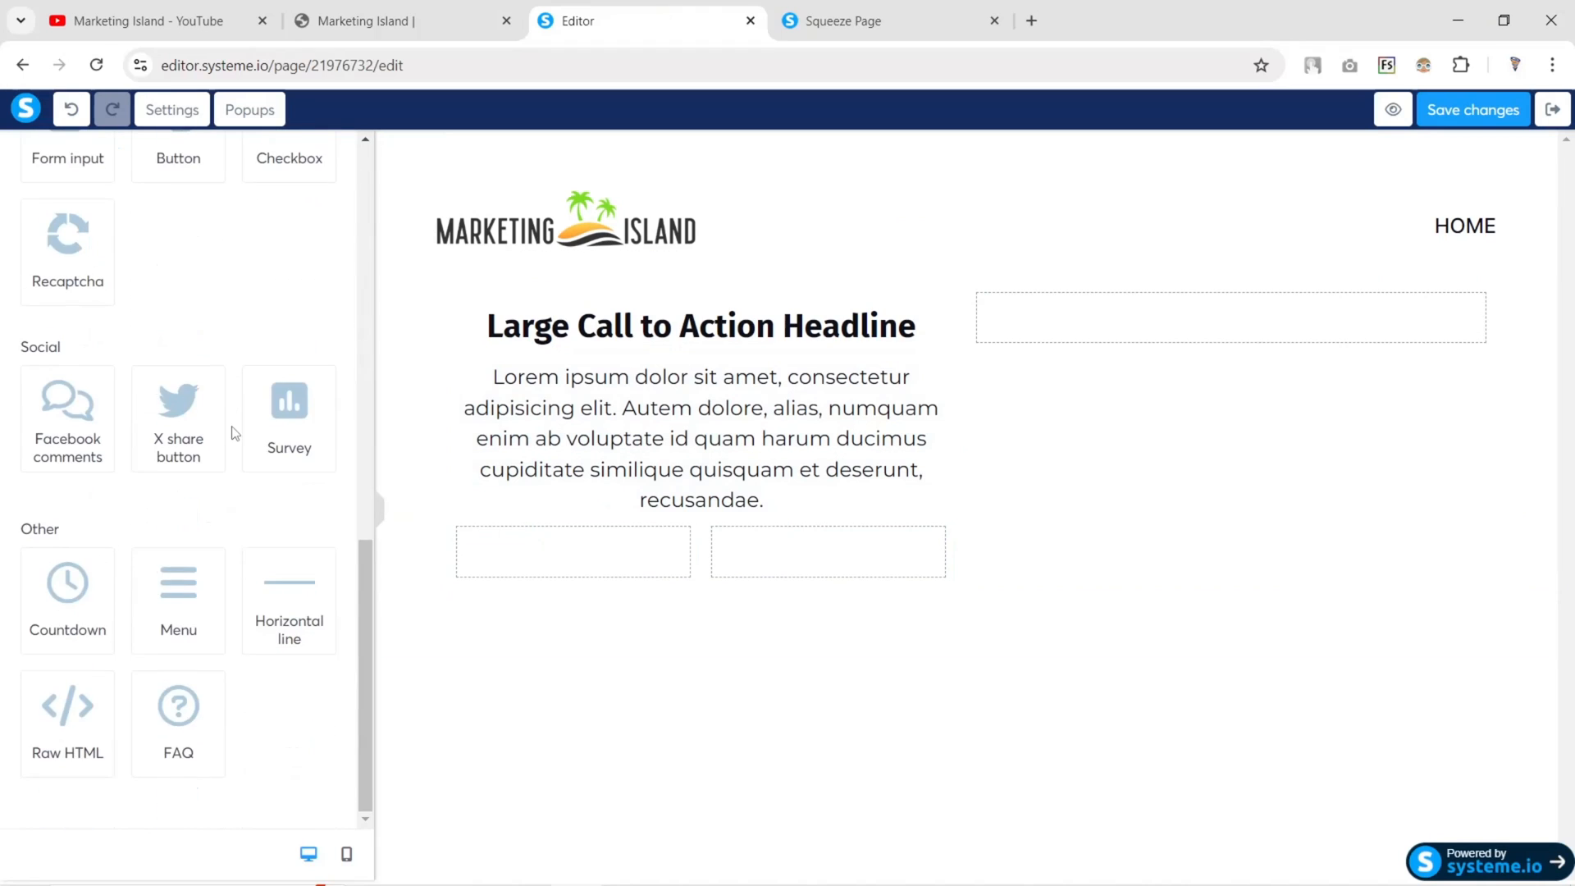
{"action": "scroll", "coordinate": [232, 436], "scroll_direction": "up", "scroll_amount": 4}
{"action": "left_click_drag", "start_coordinate": [100, 470], "coordinate": [566, 551]}
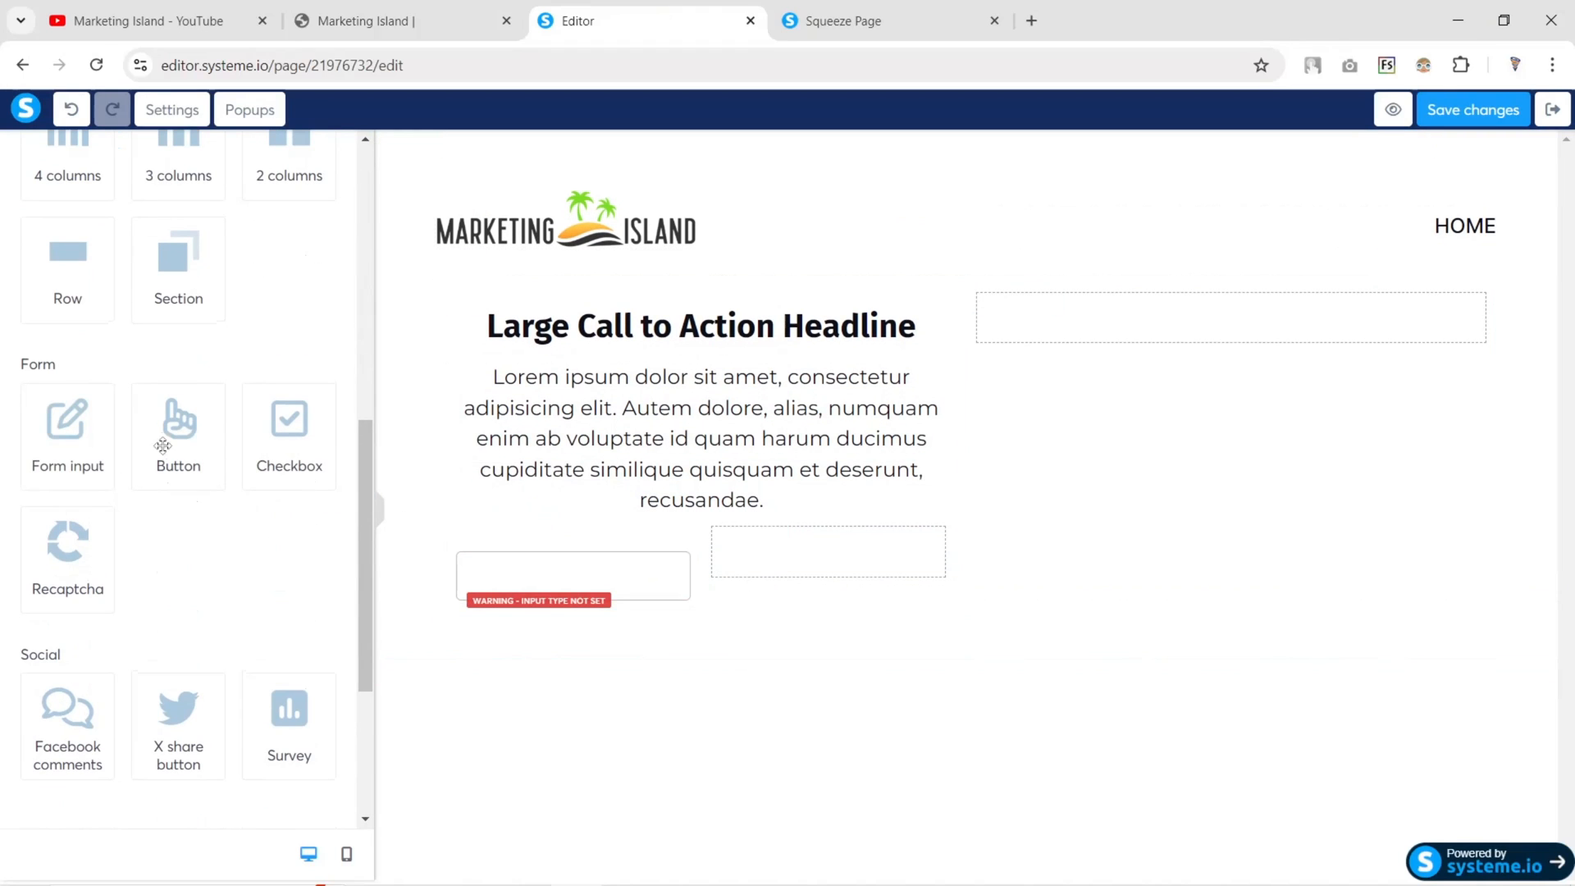
{"action": "left_click_drag", "start_coordinate": [164, 447], "coordinate": [823, 622]}
{"action": "left_click_drag", "start_coordinate": [823, 622], "coordinate": [823, 584]}
Copy the headline "Ready To Launch Your Digital Business?" from the Marketing Island page over the placeholder headline
{"action": "left_click", "coordinate": [403, 8]}
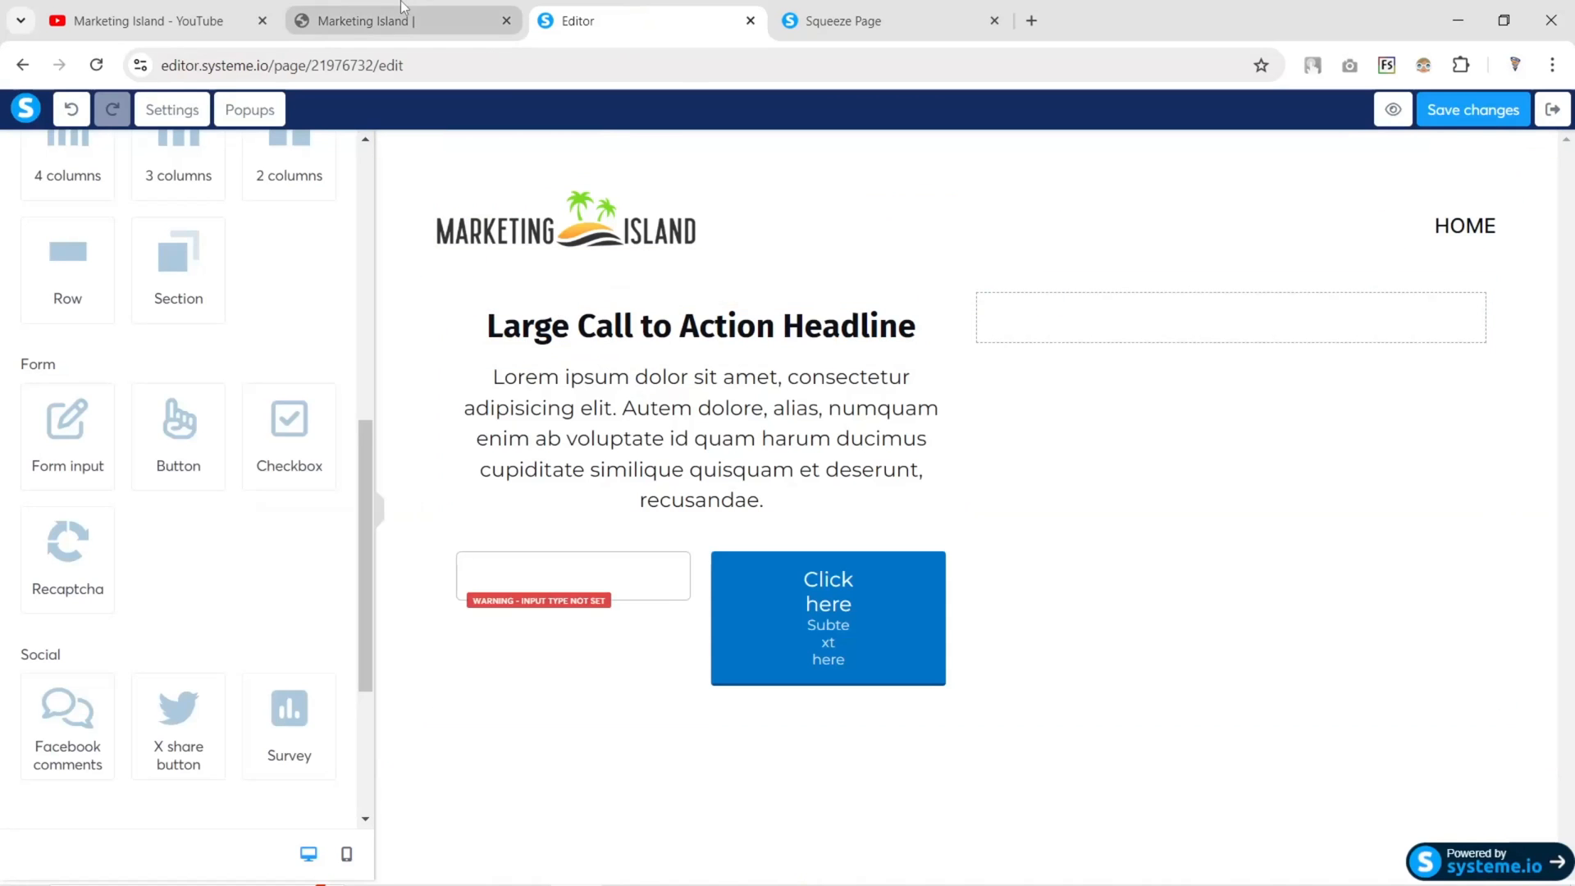
{"action": "left_click", "coordinate": [403, 8]}
{"action": "left_click_drag", "start_coordinate": [229, 242], "coordinate": [780, 355]}
{"action": "key", "text": "ctrl+c"}
{"action": "left_click", "coordinate": [558, 23]}
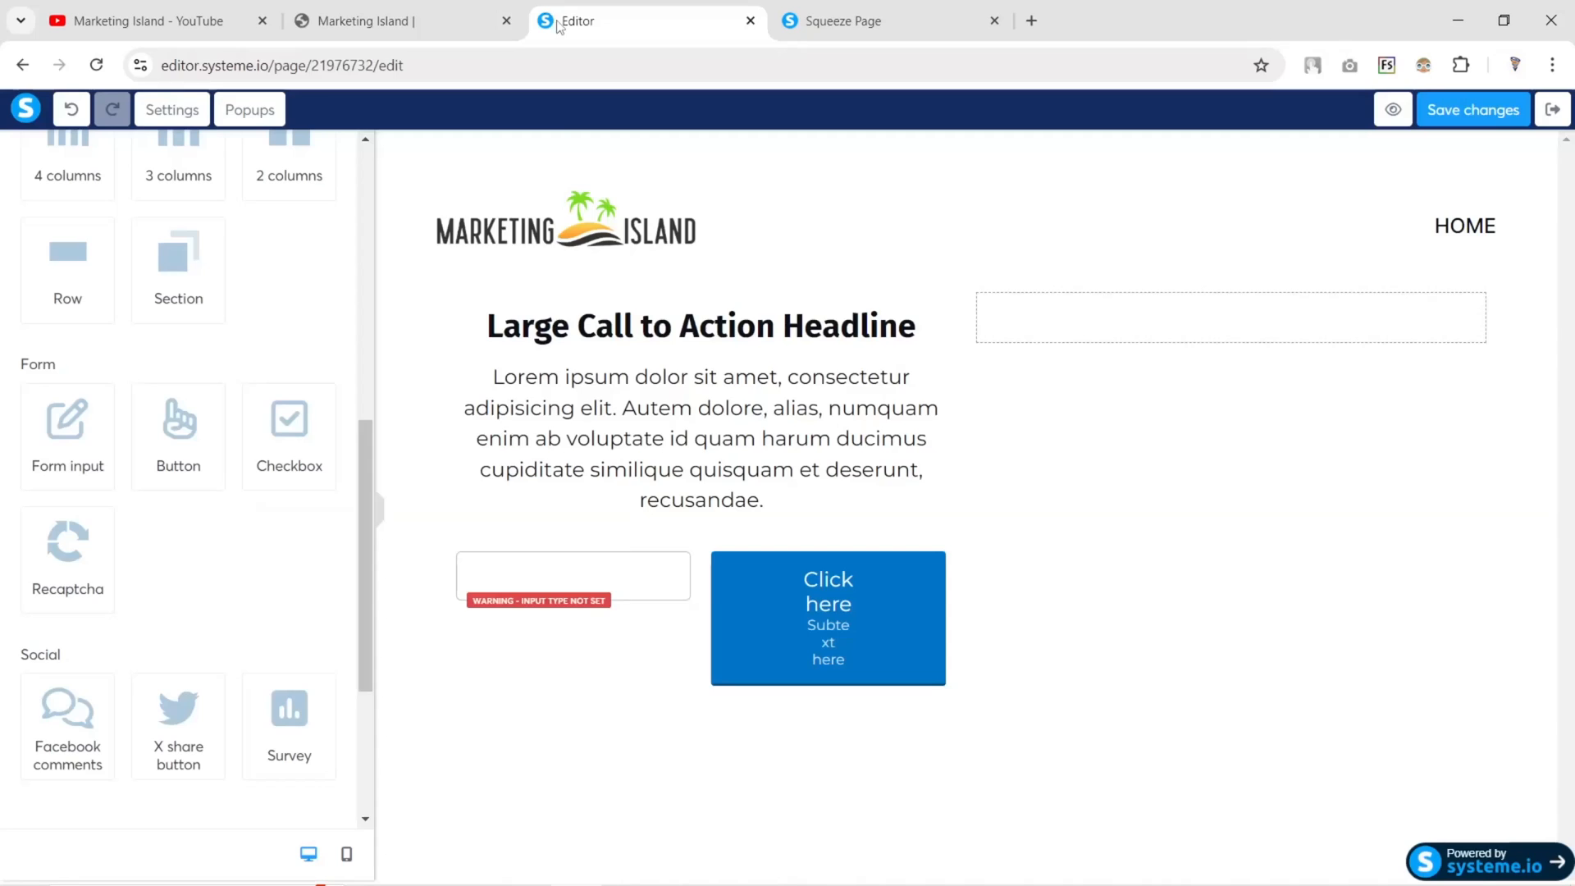
{"action": "triple_click", "coordinate": [600, 331]}
{"action": "key", "text": "ctrl+v"}
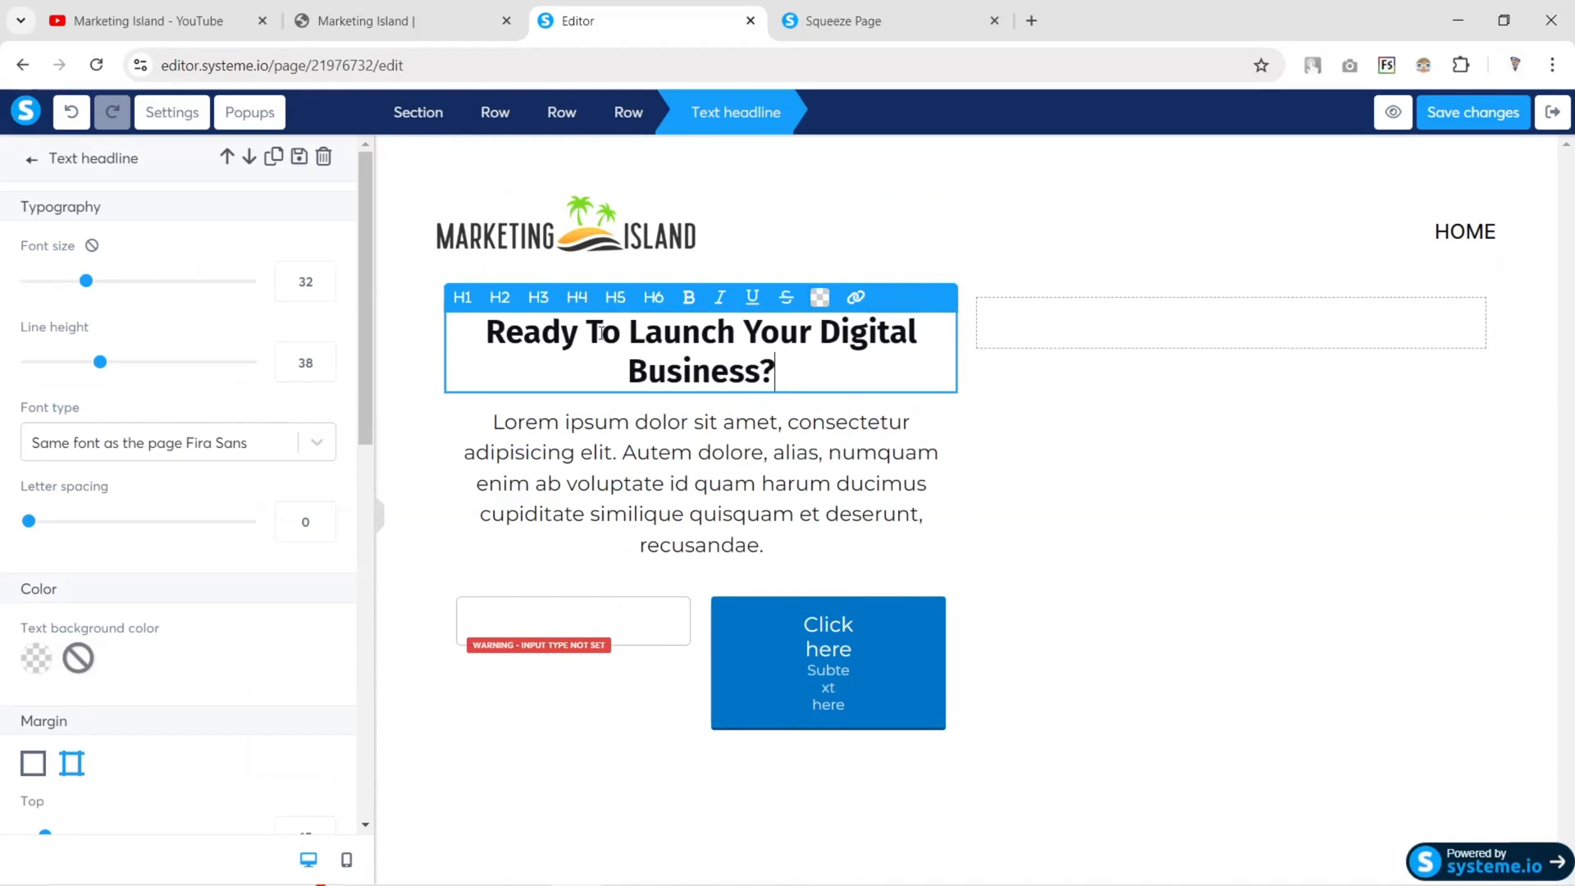
Replace the placeholder paragraph with the copied text "Enter your email below for a free cheatsheet that reveals the 5 proven steps for launching your digital business:"
{"action": "left_click", "coordinate": [403, 21]}
{"action": "left_click_drag", "start_coordinate": [227, 407], "coordinate": [714, 461]}
{"action": "key", "text": "ctrl+c"}
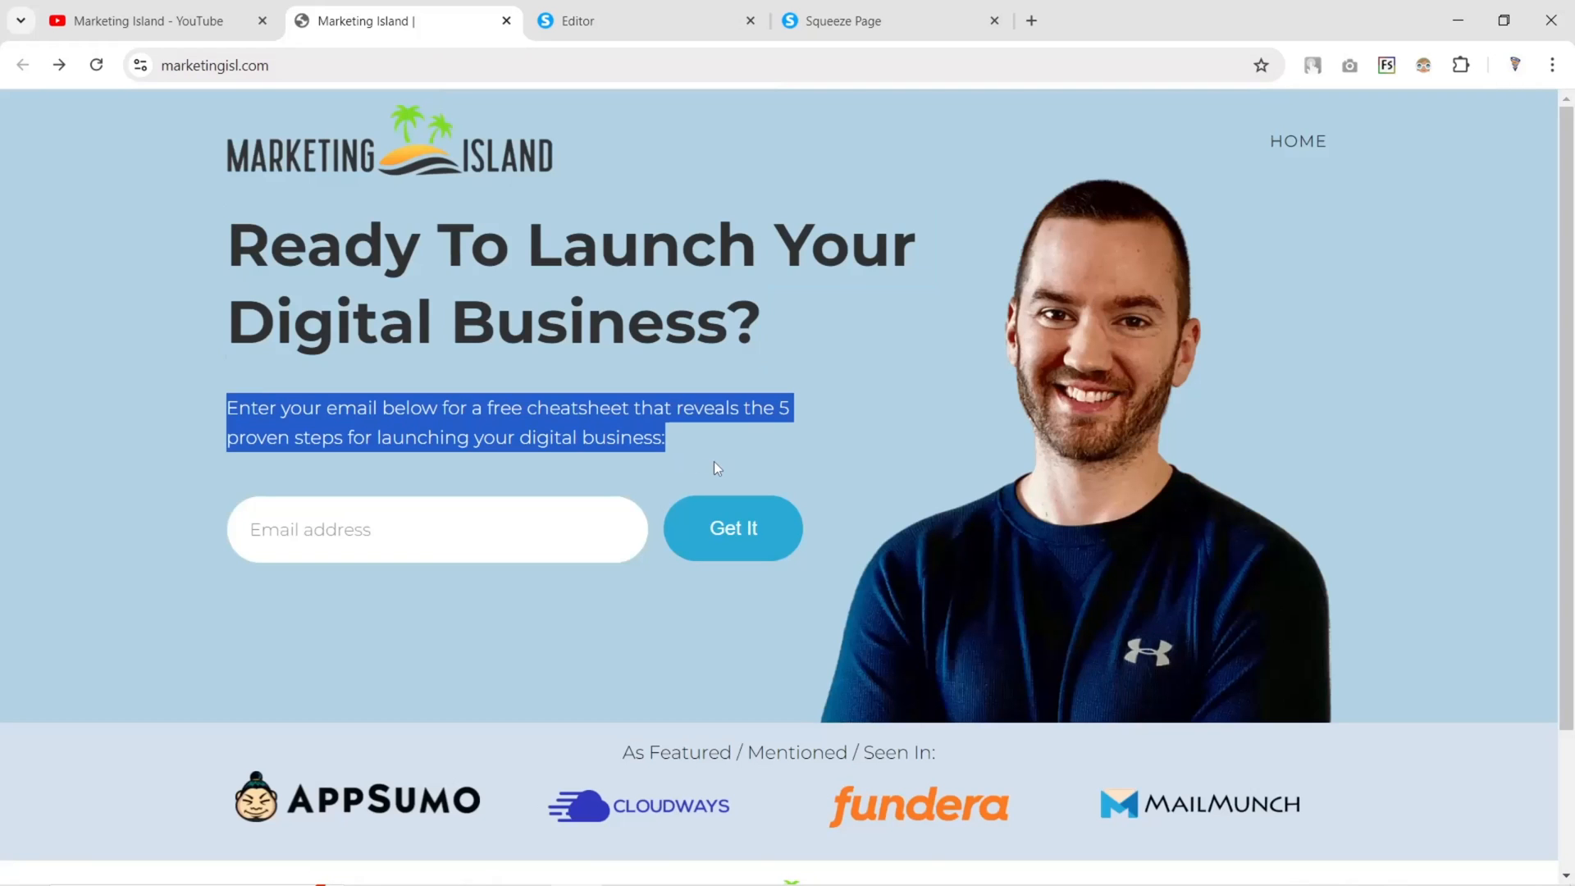
{"action": "left_click", "coordinate": [644, 20]}
{"action": "triple_click", "coordinate": [685, 456]}
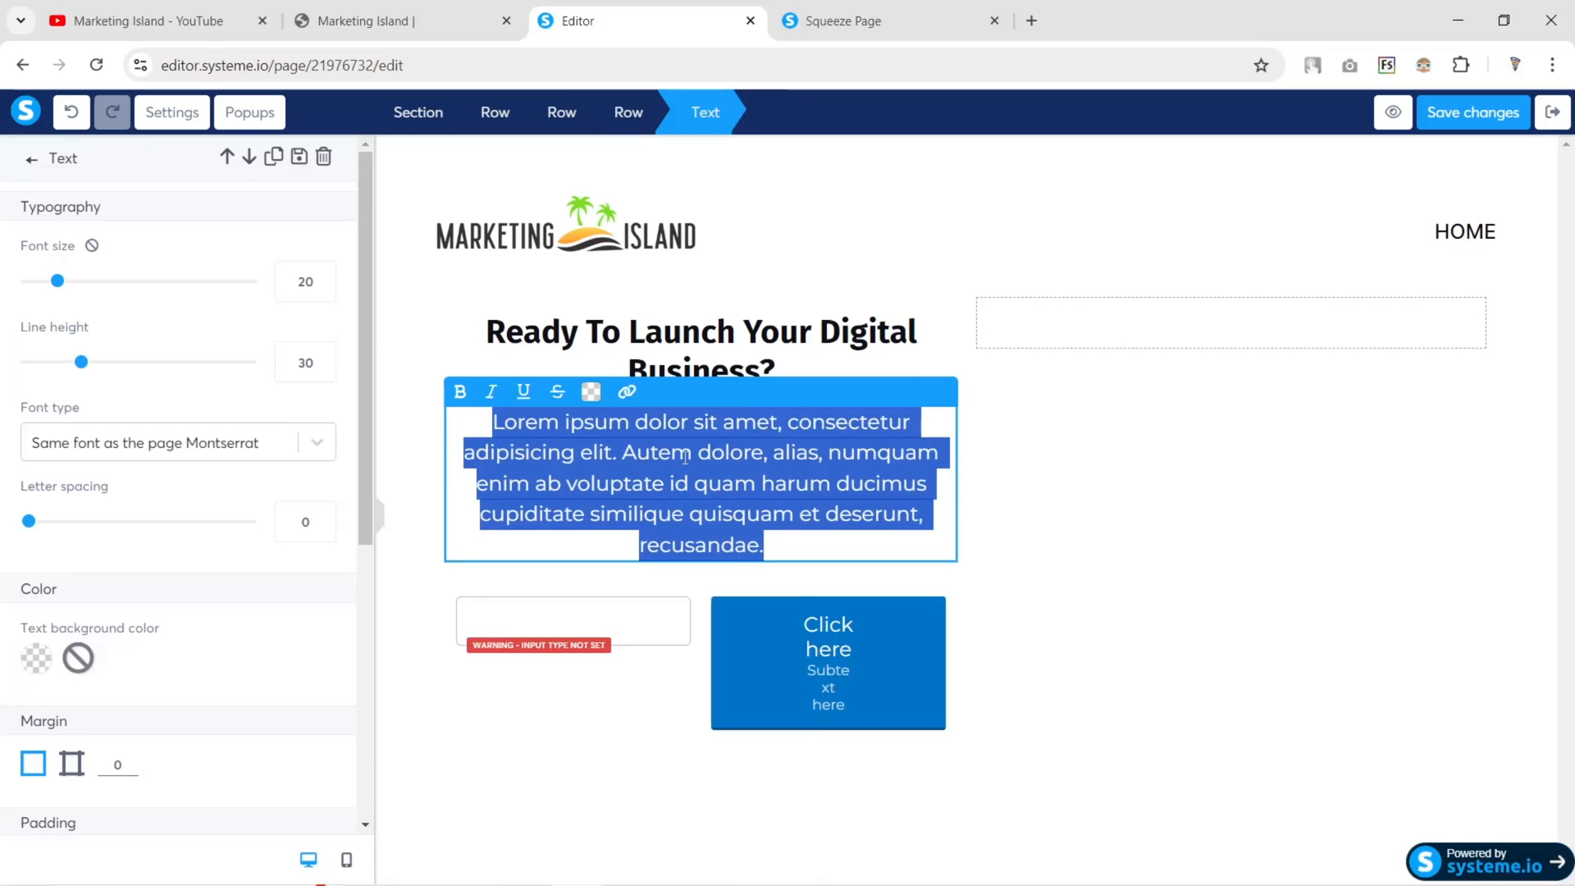
{"action": "key", "text": "ctrl+v"}
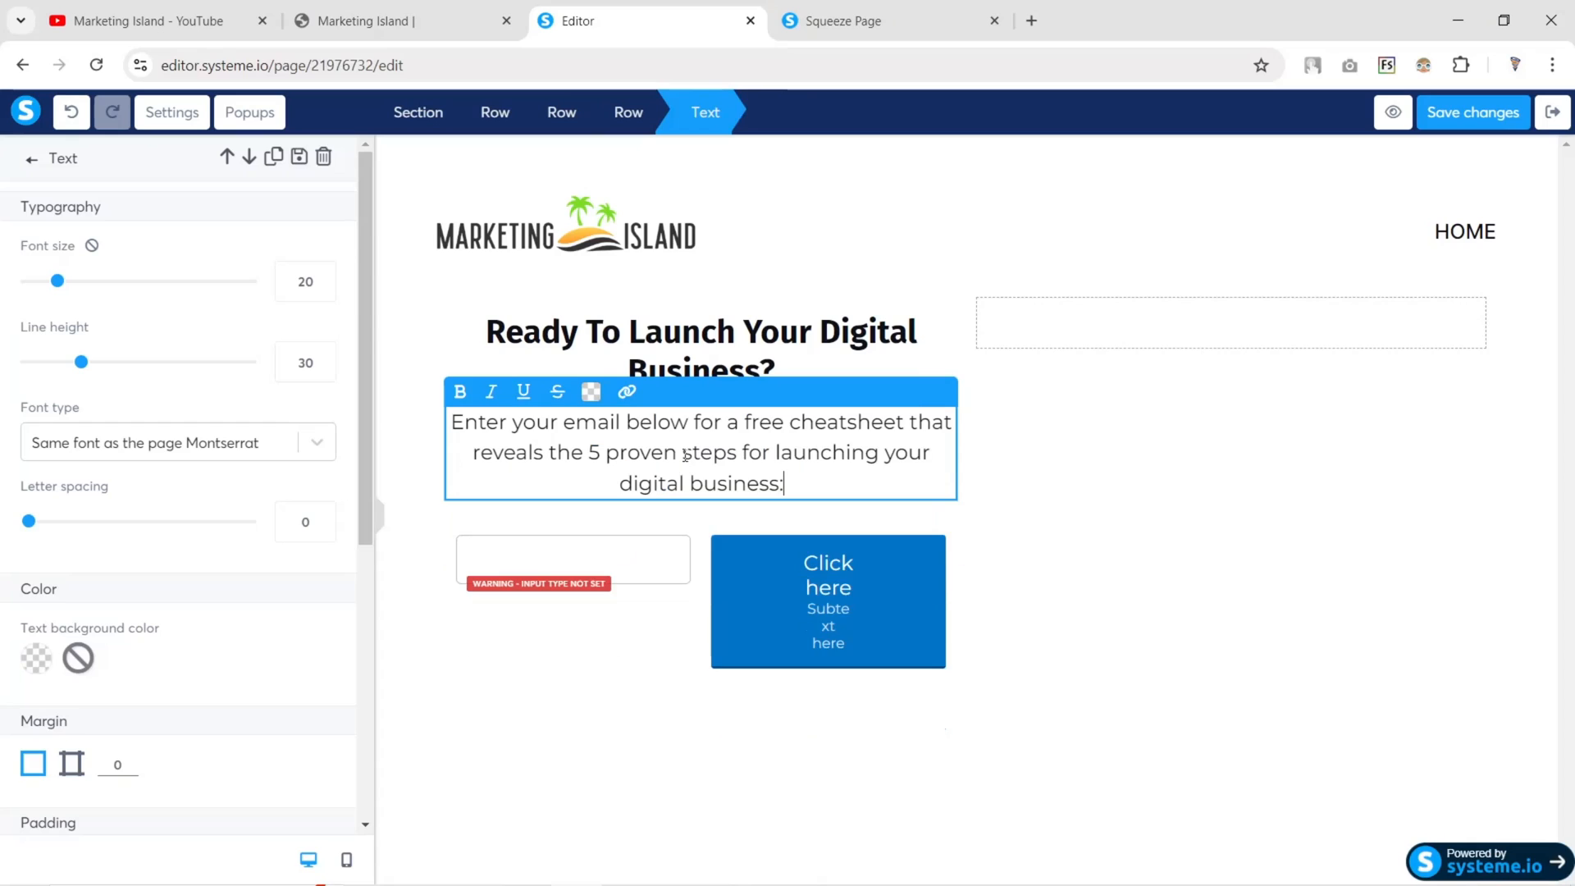
Set the form input's type to Email and its placeholder to "Email Address"
{"action": "left_click", "coordinate": [353, 20]}
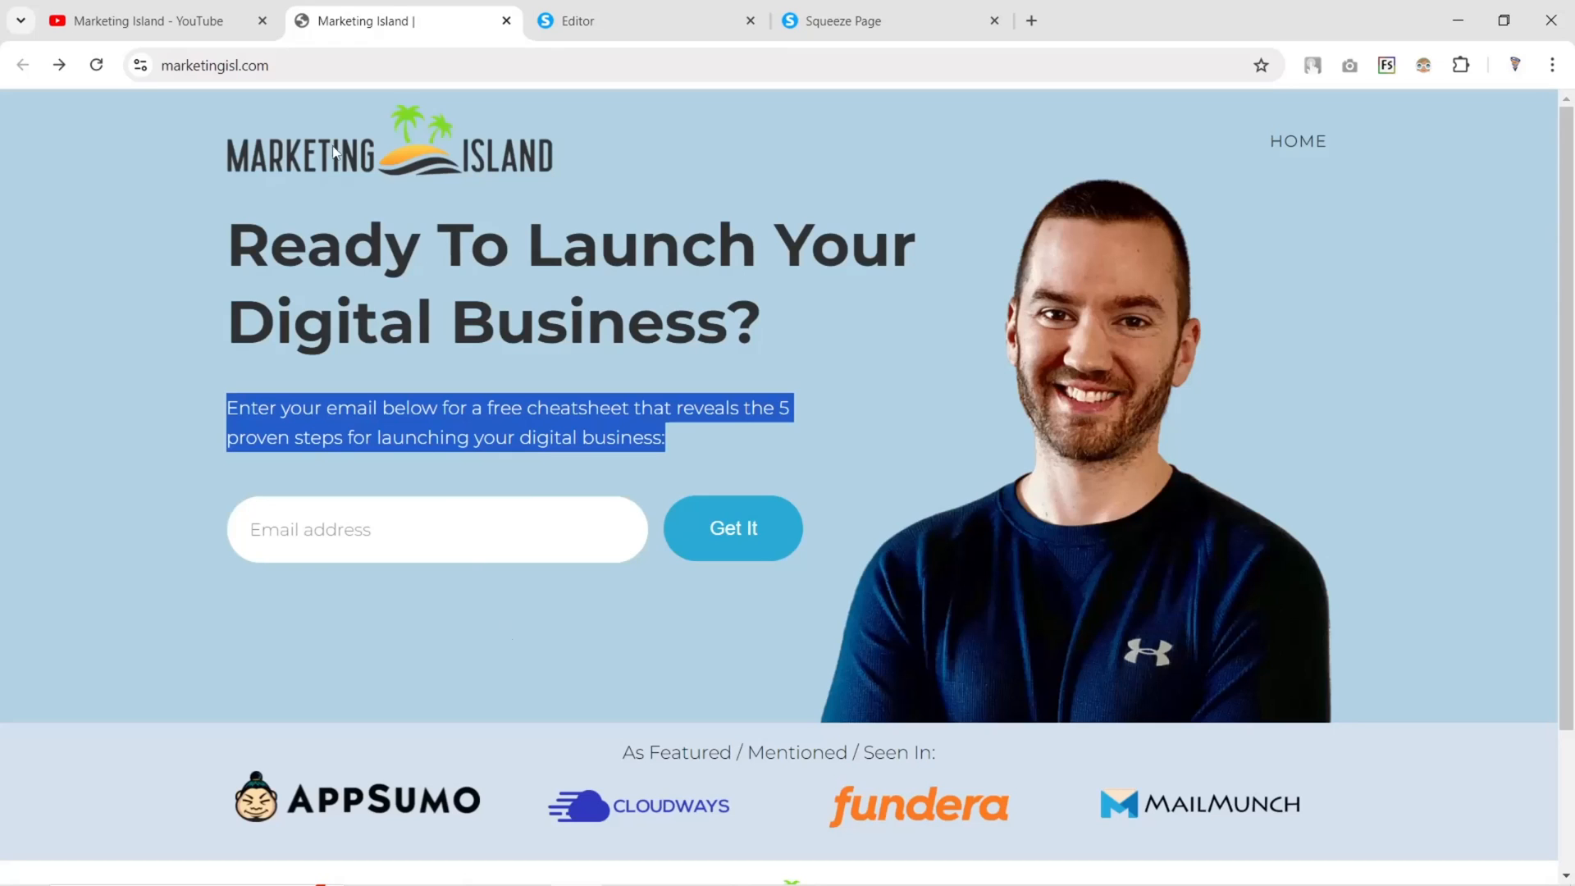
{"action": "left_click", "coordinate": [574, 29]}
{"action": "left_click", "coordinate": [574, 552]}
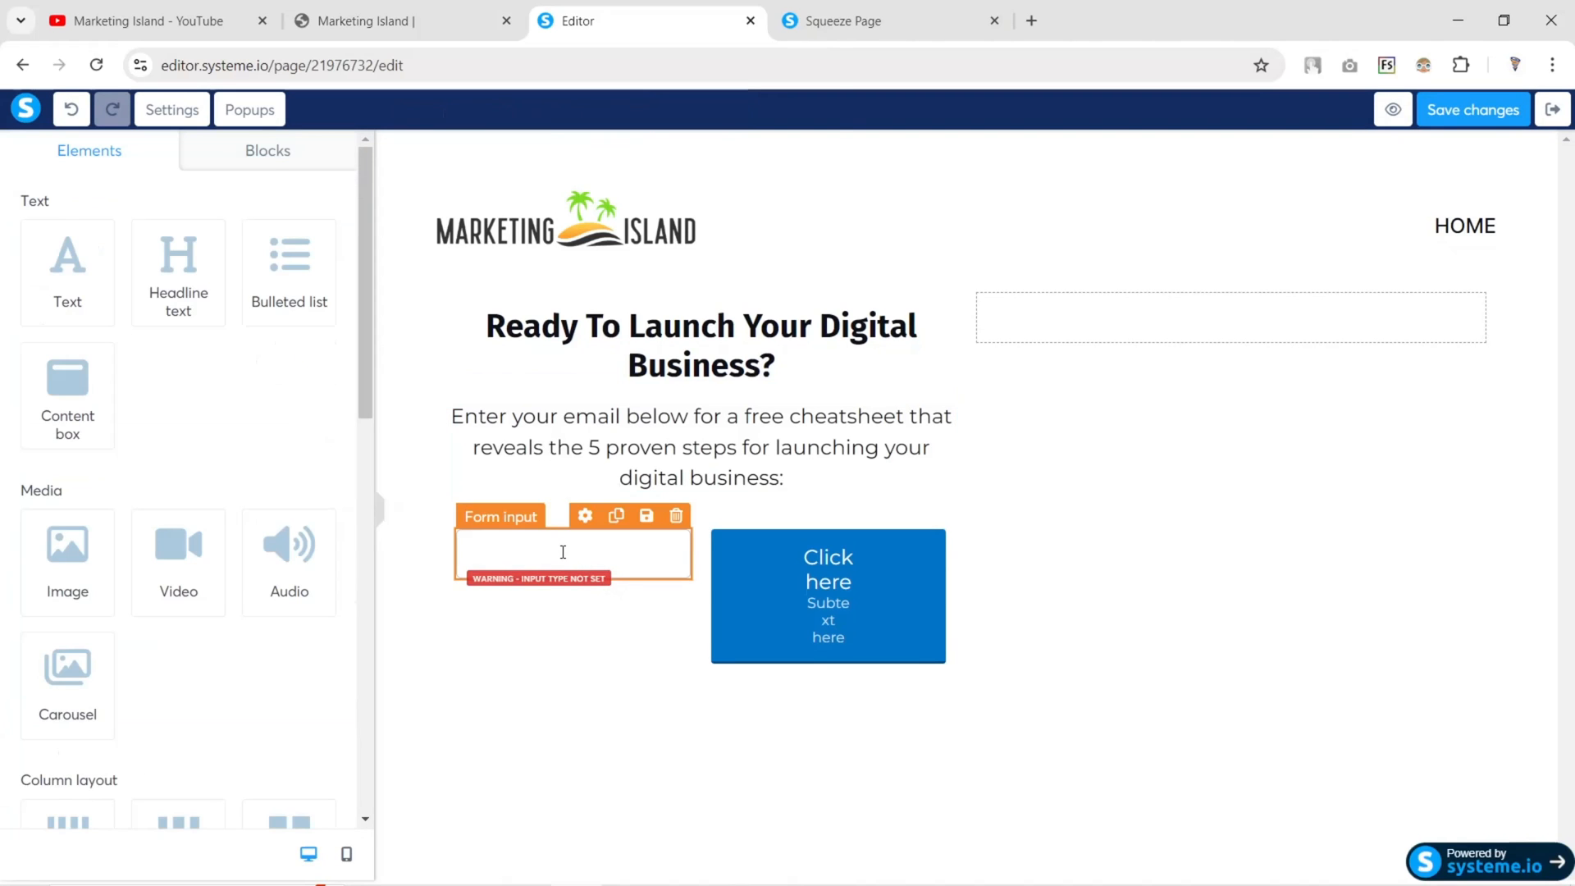
{"action": "left_click", "coordinate": [563, 553]}
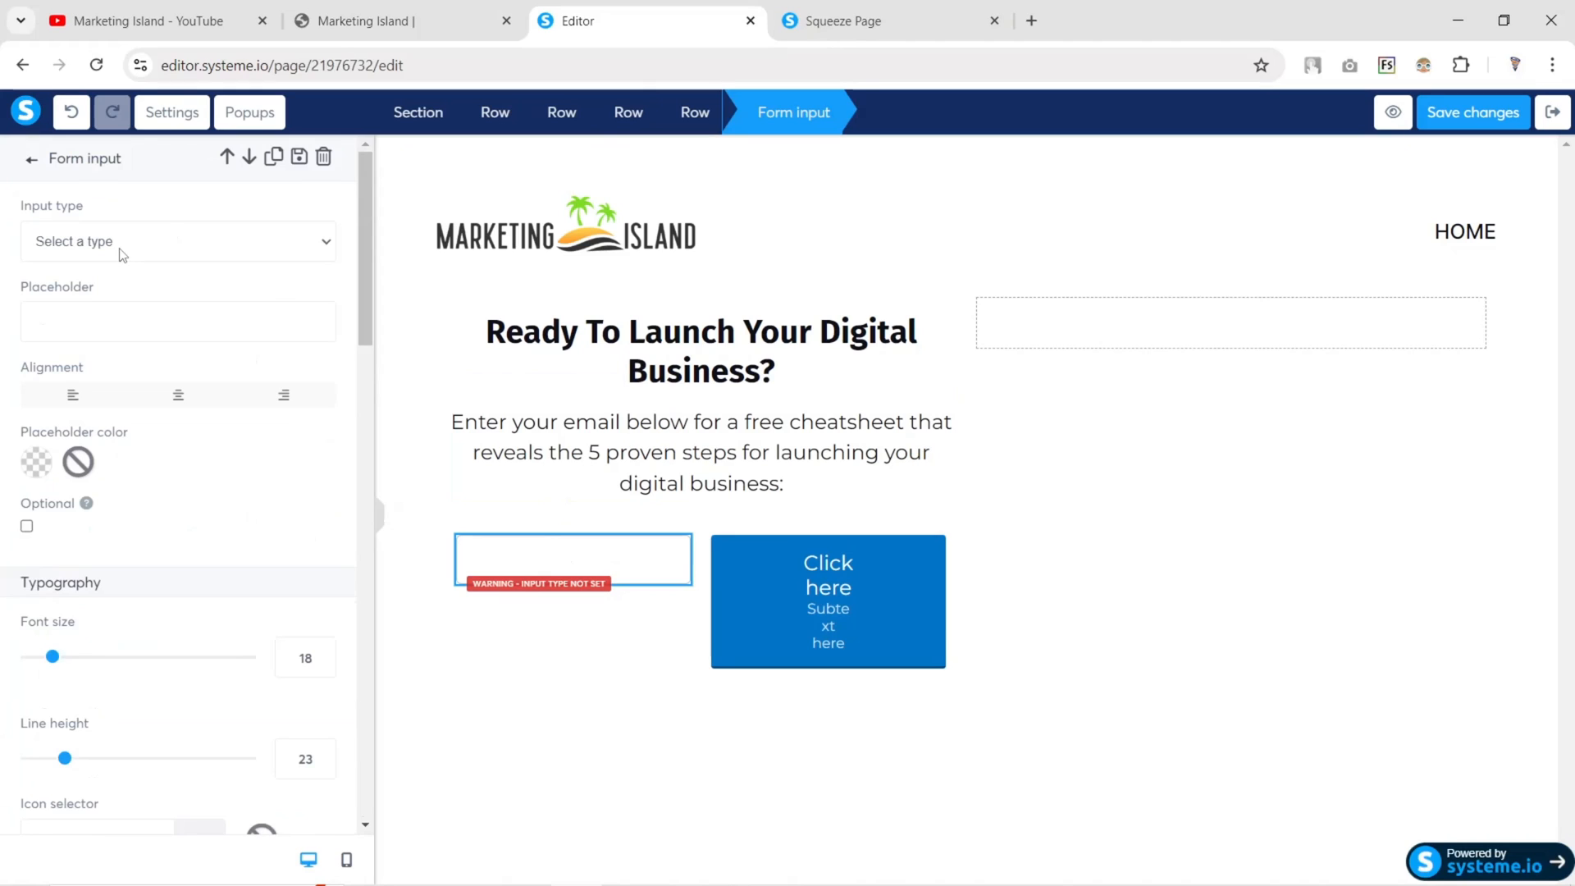
{"action": "left_click", "coordinate": [92, 243]}
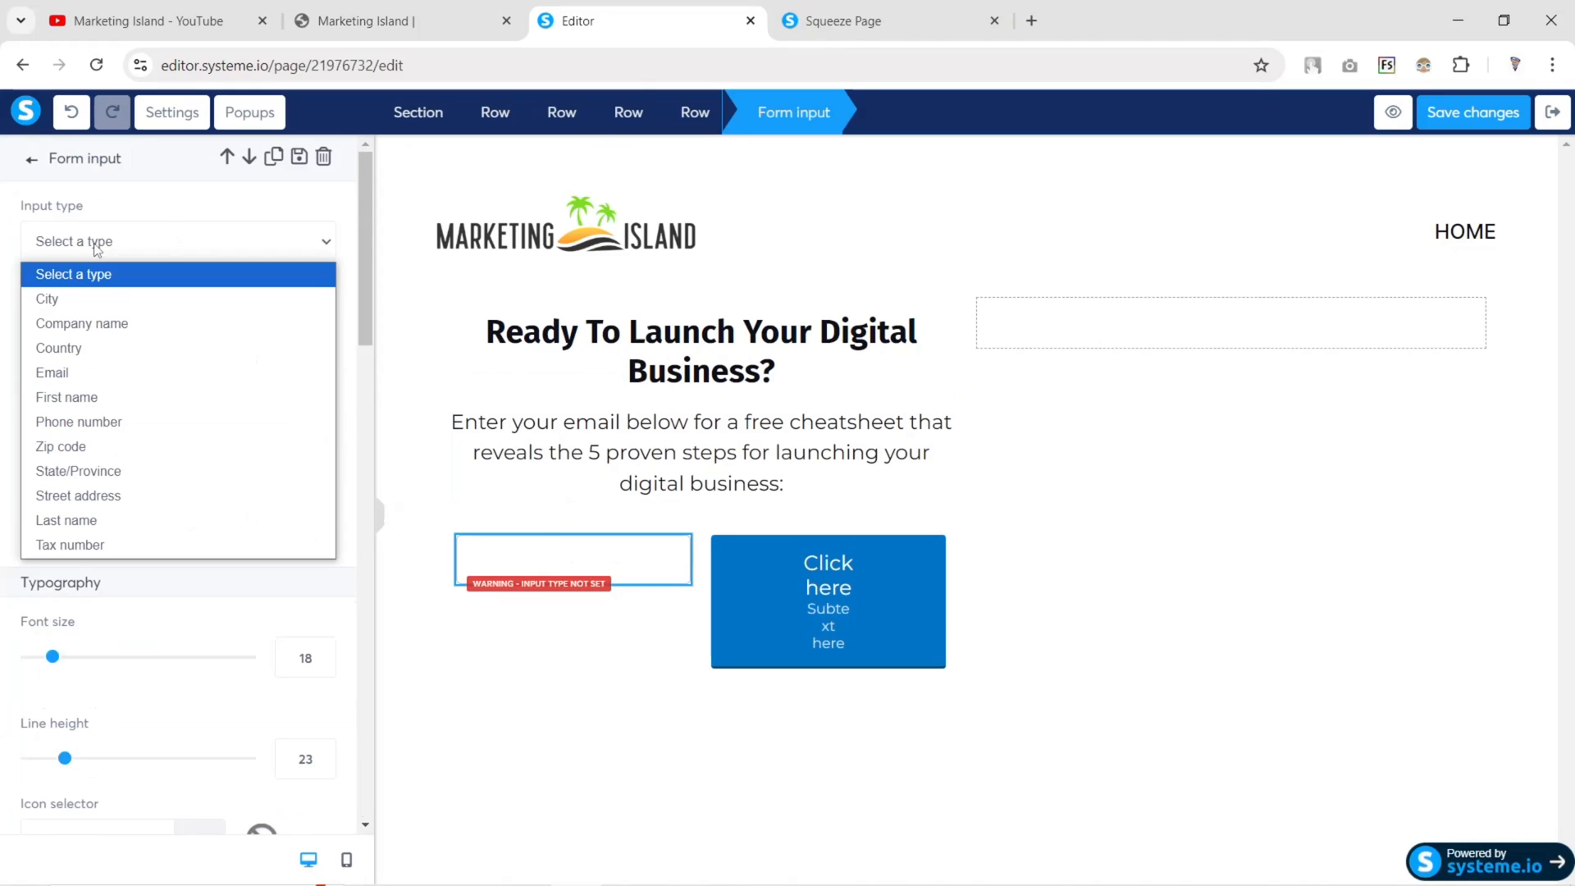
{"action": "left_click", "coordinate": [52, 372]}
{"action": "left_click", "coordinate": [148, 325]}
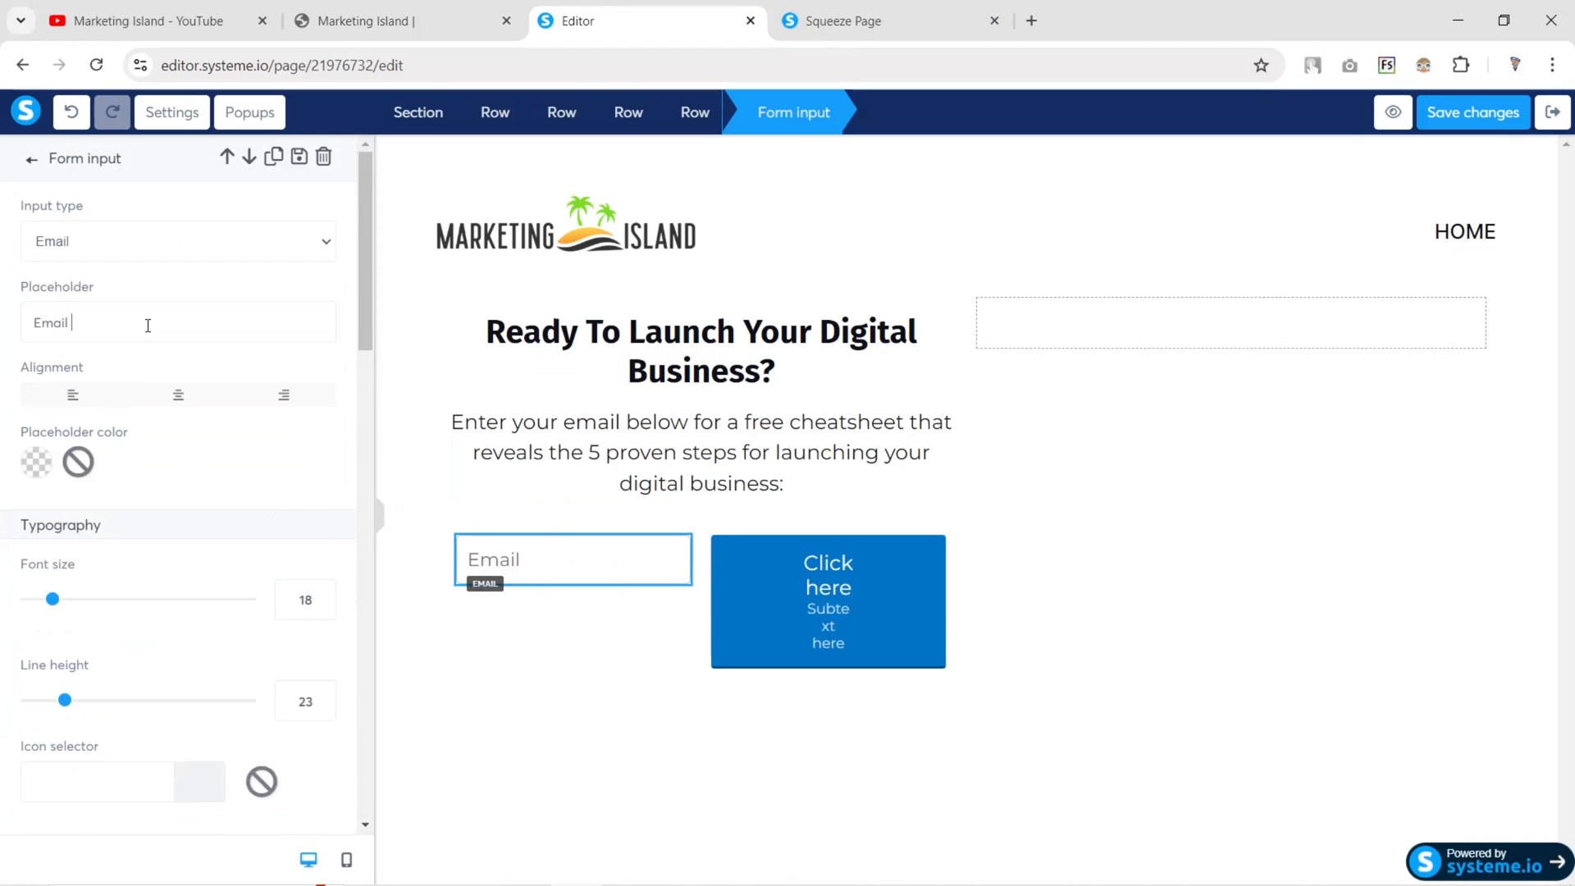
{"action": "type", "text": "Adress"}
{"action": "type", "text": "es"}
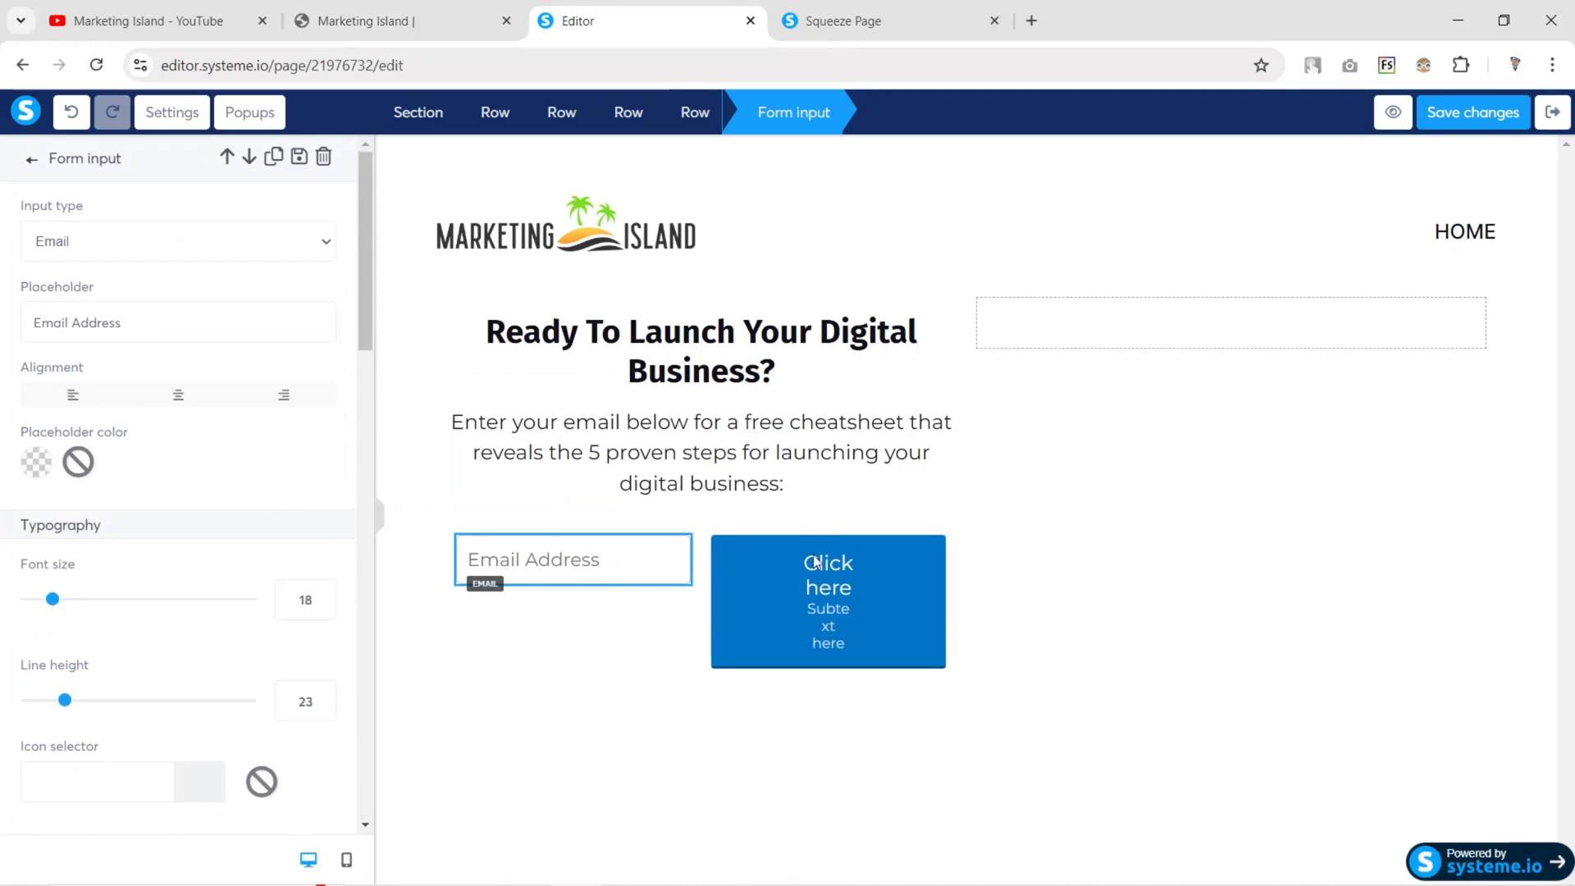
Remove the button's subtext and change its button text to "Get It"
{"action": "left_click", "coordinate": [813, 570]}
{"action": "left_click", "coordinate": [811, 580]}
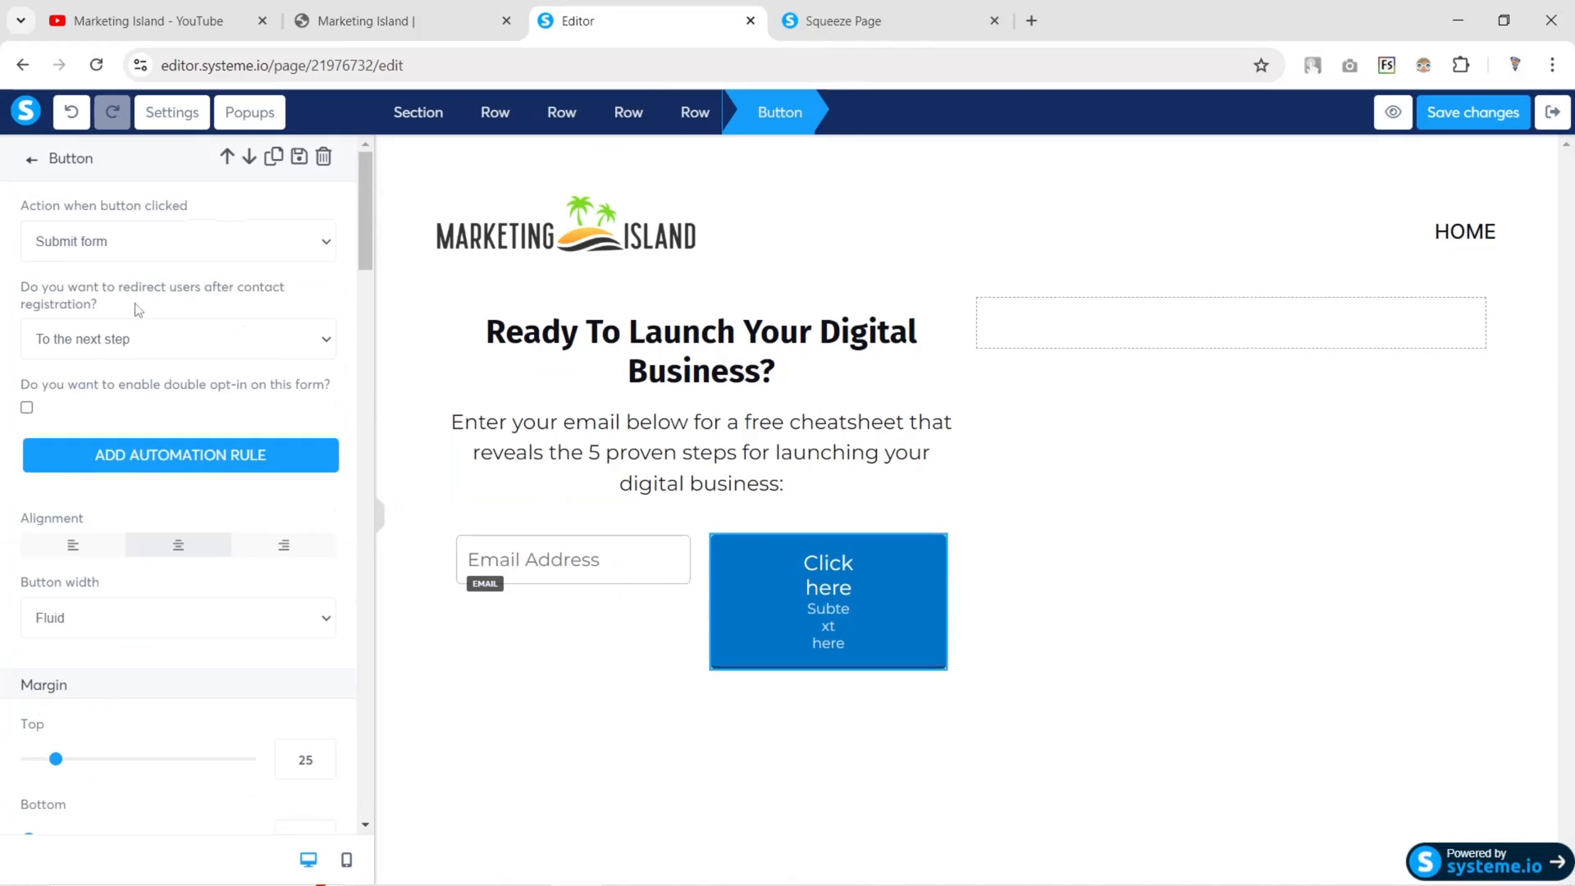
{"action": "scroll", "coordinate": [139, 377], "scroll_direction": "down", "scroll_amount": 2}
{"action": "scroll", "coordinate": [100, 459], "scroll_direction": "down", "scroll_amount": 4}
{"action": "scroll", "coordinate": [100, 459], "scroll_direction": "up", "scroll_amount": 2}
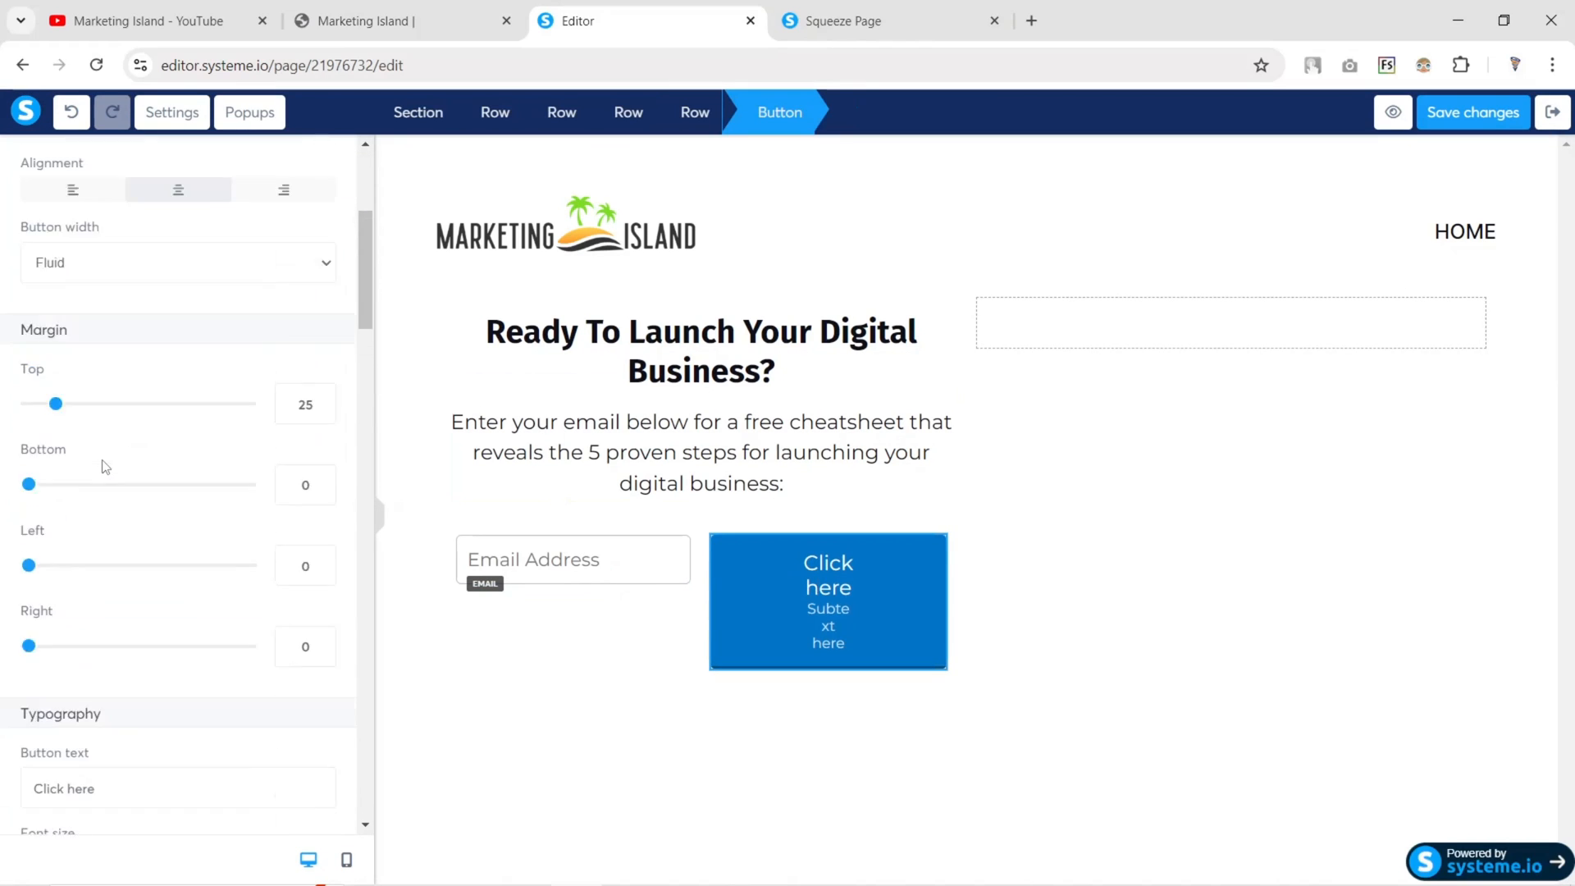
{"action": "scroll", "coordinate": [100, 459], "scroll_direction": "down", "scroll_amount": 8}
{"action": "left_click_drag", "start_coordinate": [141, 460], "coordinate": [22, 426]}
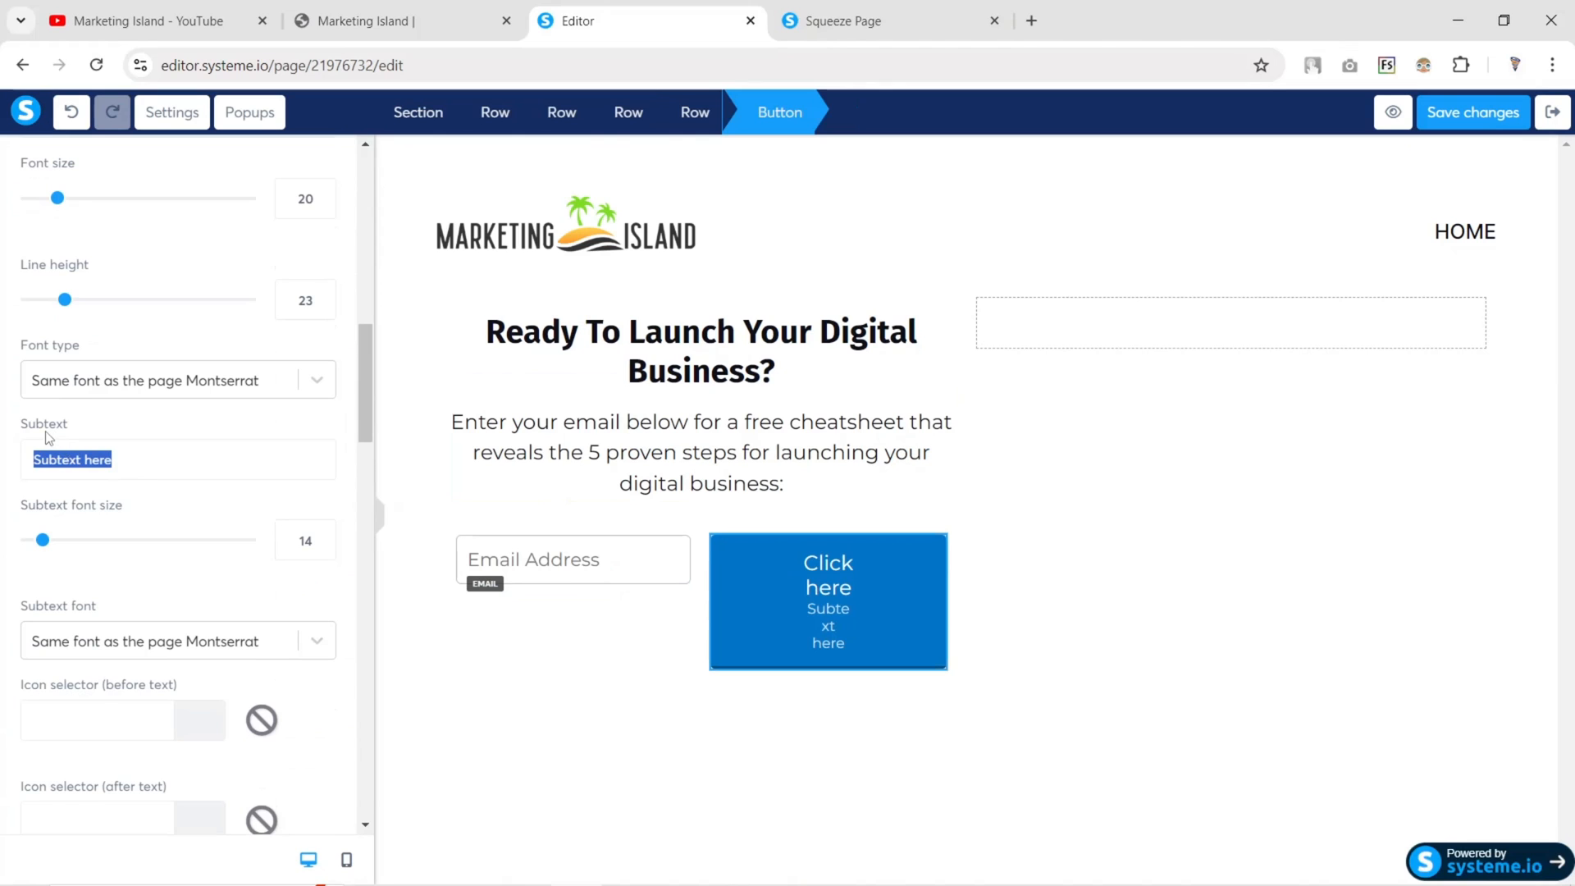
{"action": "key", "text": "BackSpace"}
{"action": "scroll", "coordinate": [97, 376], "scroll_direction": "up", "scroll_amount": 2}
{"action": "left_click_drag", "start_coordinate": [108, 331], "coordinate": [3, 332]}
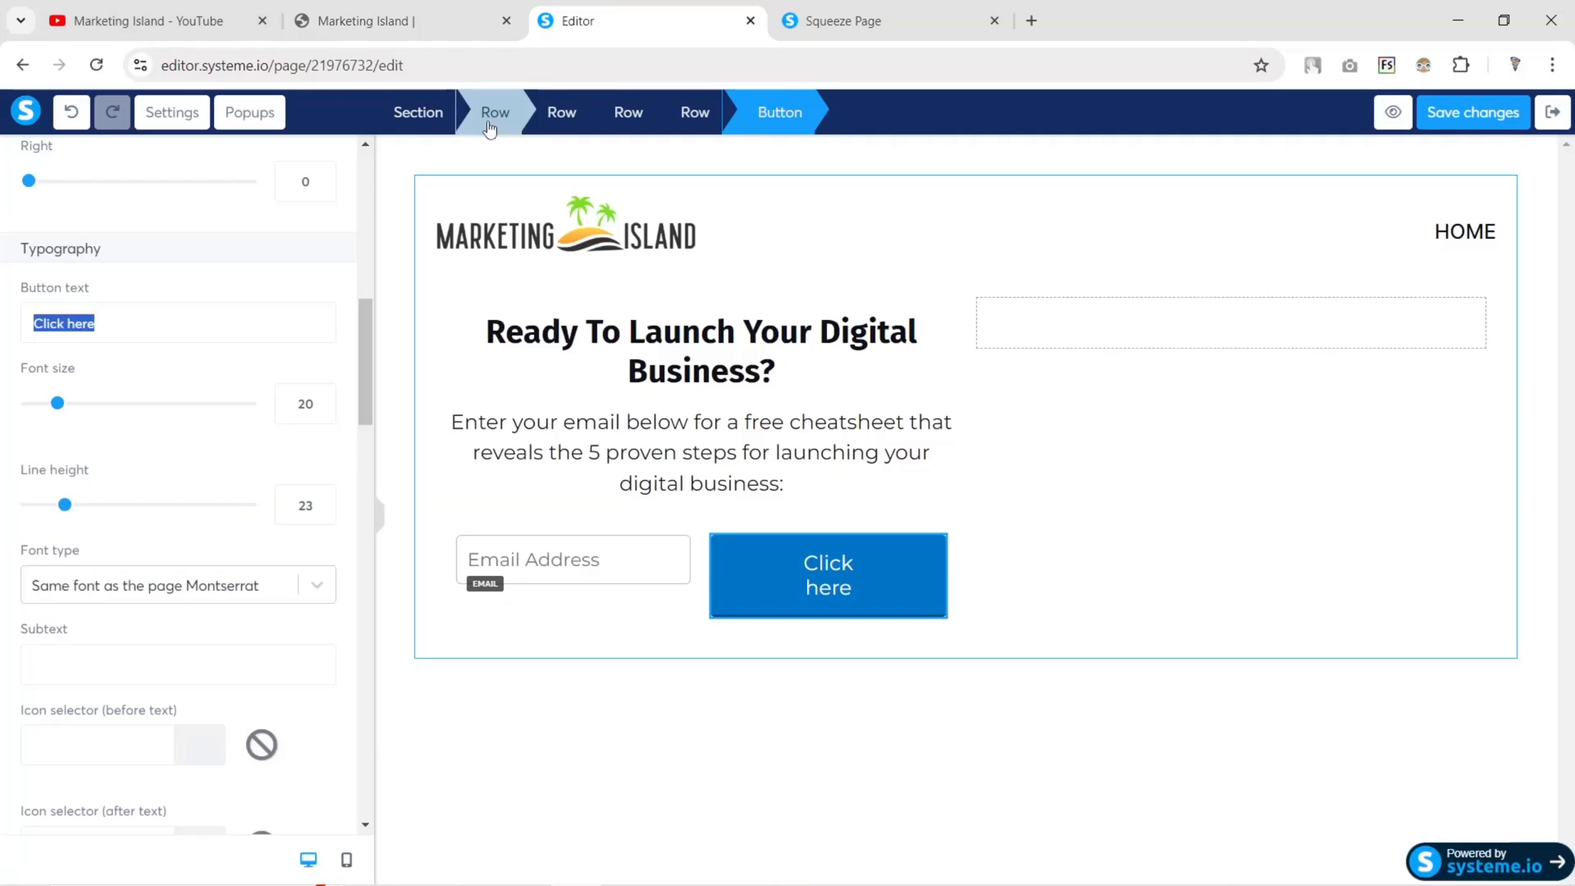
{"action": "type", "text": "Get It"}
Switch to Figma and copy the hex fill code 1DBF73 of the lighter green rectangle
{"action": "scroll", "coordinate": [211, 503], "scroll_direction": "down", "scroll_amount": 10}
{"action": "scroll", "coordinate": [215, 506], "scroll_direction": "up", "scroll_amount": 2}
{"action": "scroll", "coordinate": [211, 505], "scroll_direction": "up", "scroll_amount": 1}
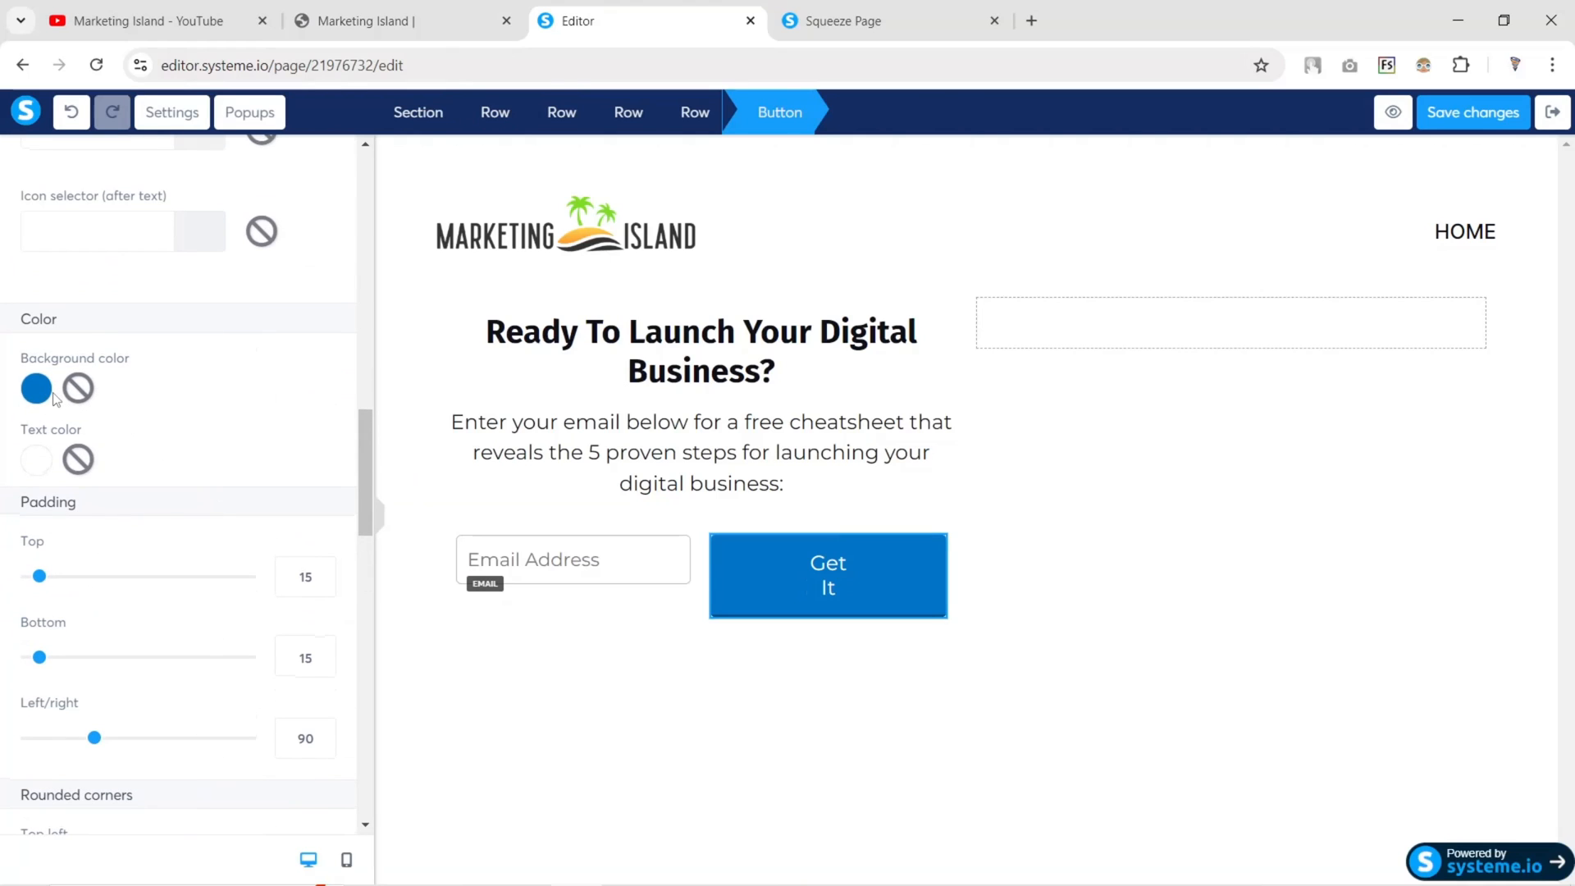
{"action": "key", "text": "alt+Tab"}
{"action": "key", "text": "alt+Tab"}
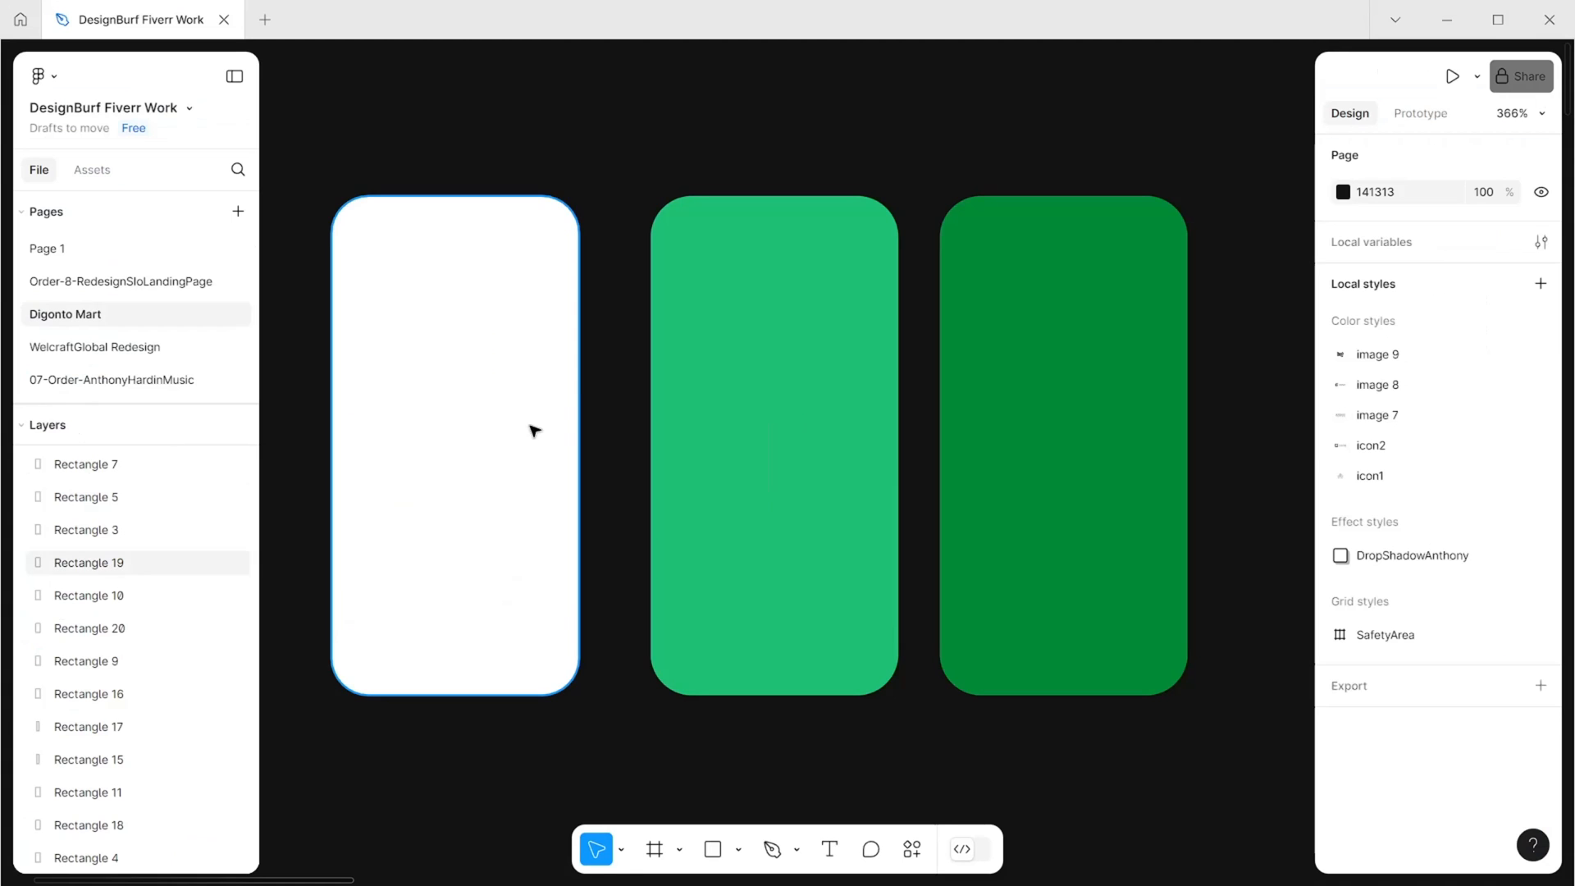
{"action": "left_click", "coordinate": [771, 460]}
{"action": "left_click", "coordinate": [1382, 571]}
{"action": "key", "text": "ctrl+c"}
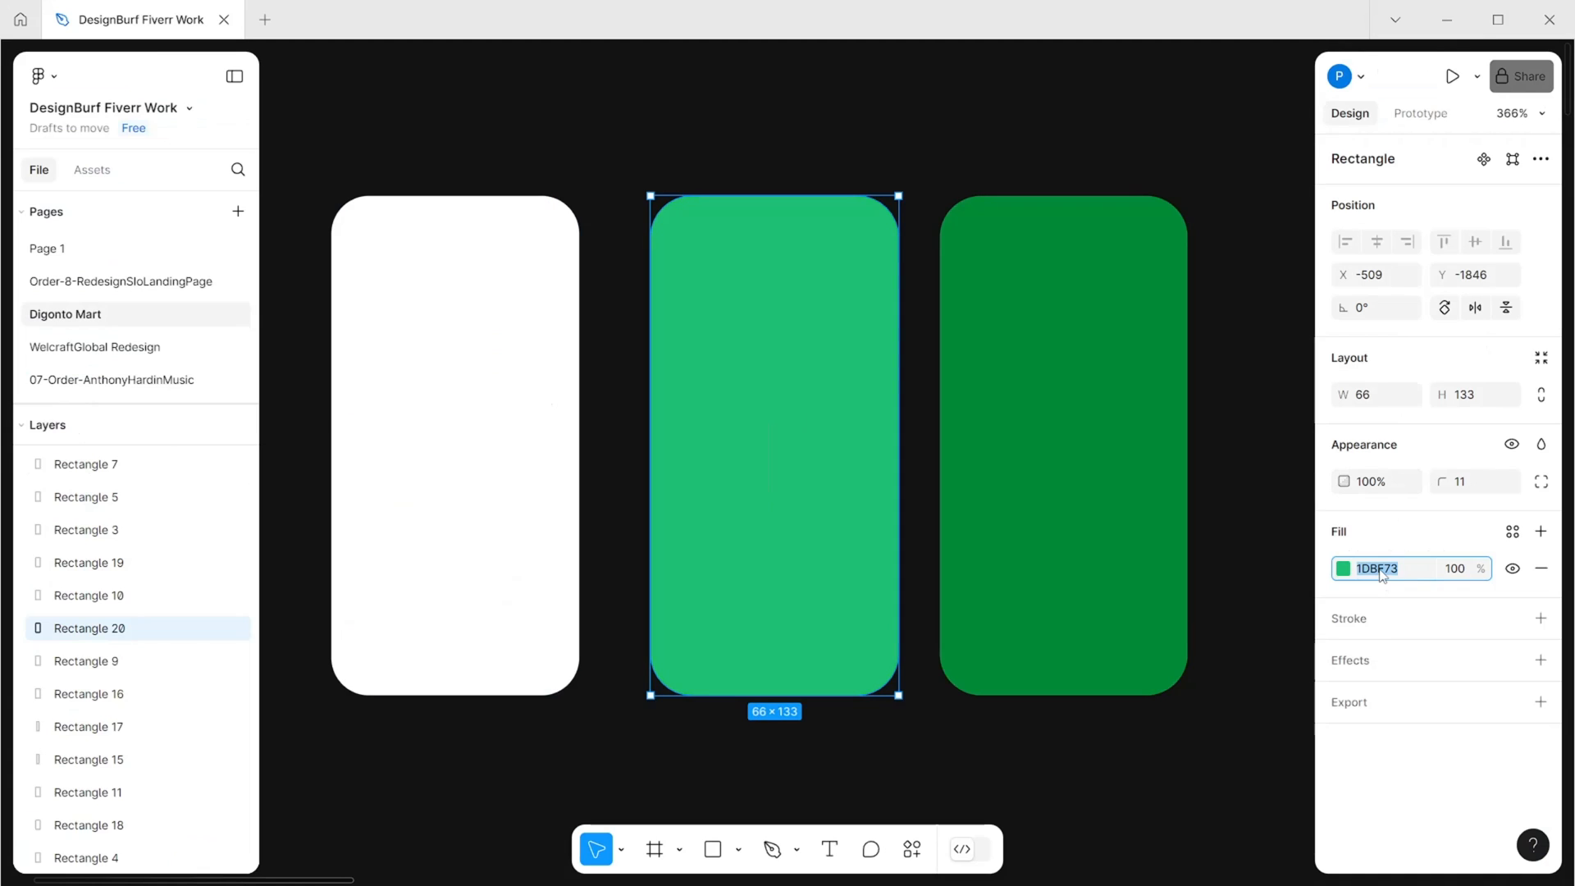
Back in the systeme.io editor, set the Get It button's background color to 1DBF73 and clear its border color
{"action": "key", "text": "alt+Tab"}
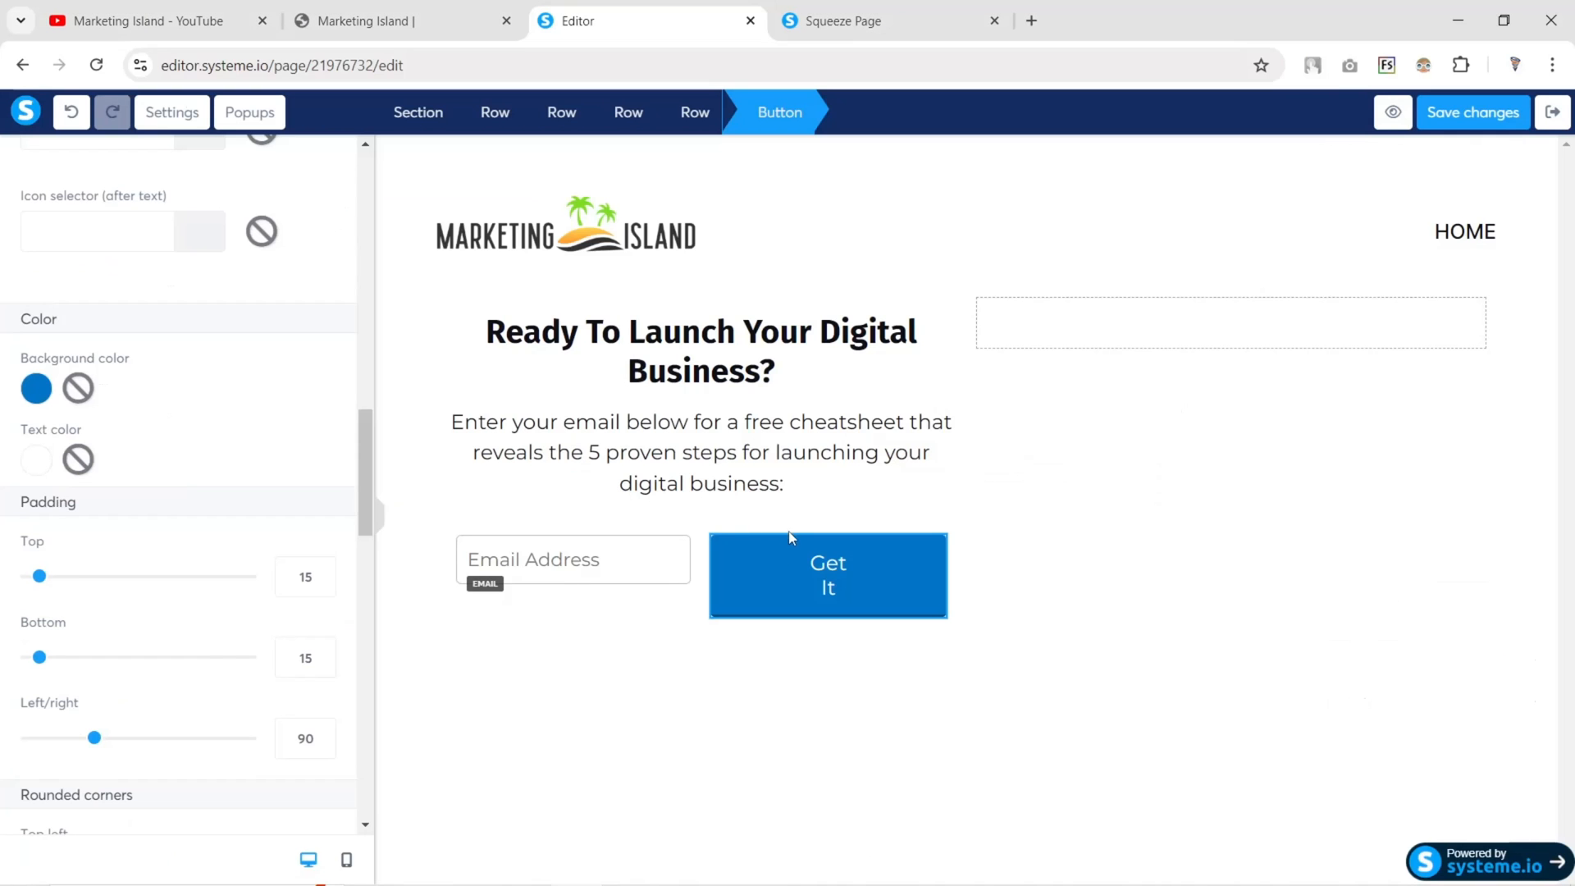
{"action": "left_click", "coordinate": [788, 559]}
{"action": "left_click", "coordinate": [788, 559]}
{"action": "scroll", "coordinate": [123, 489], "scroll_direction": "down", "scroll_amount": 15}
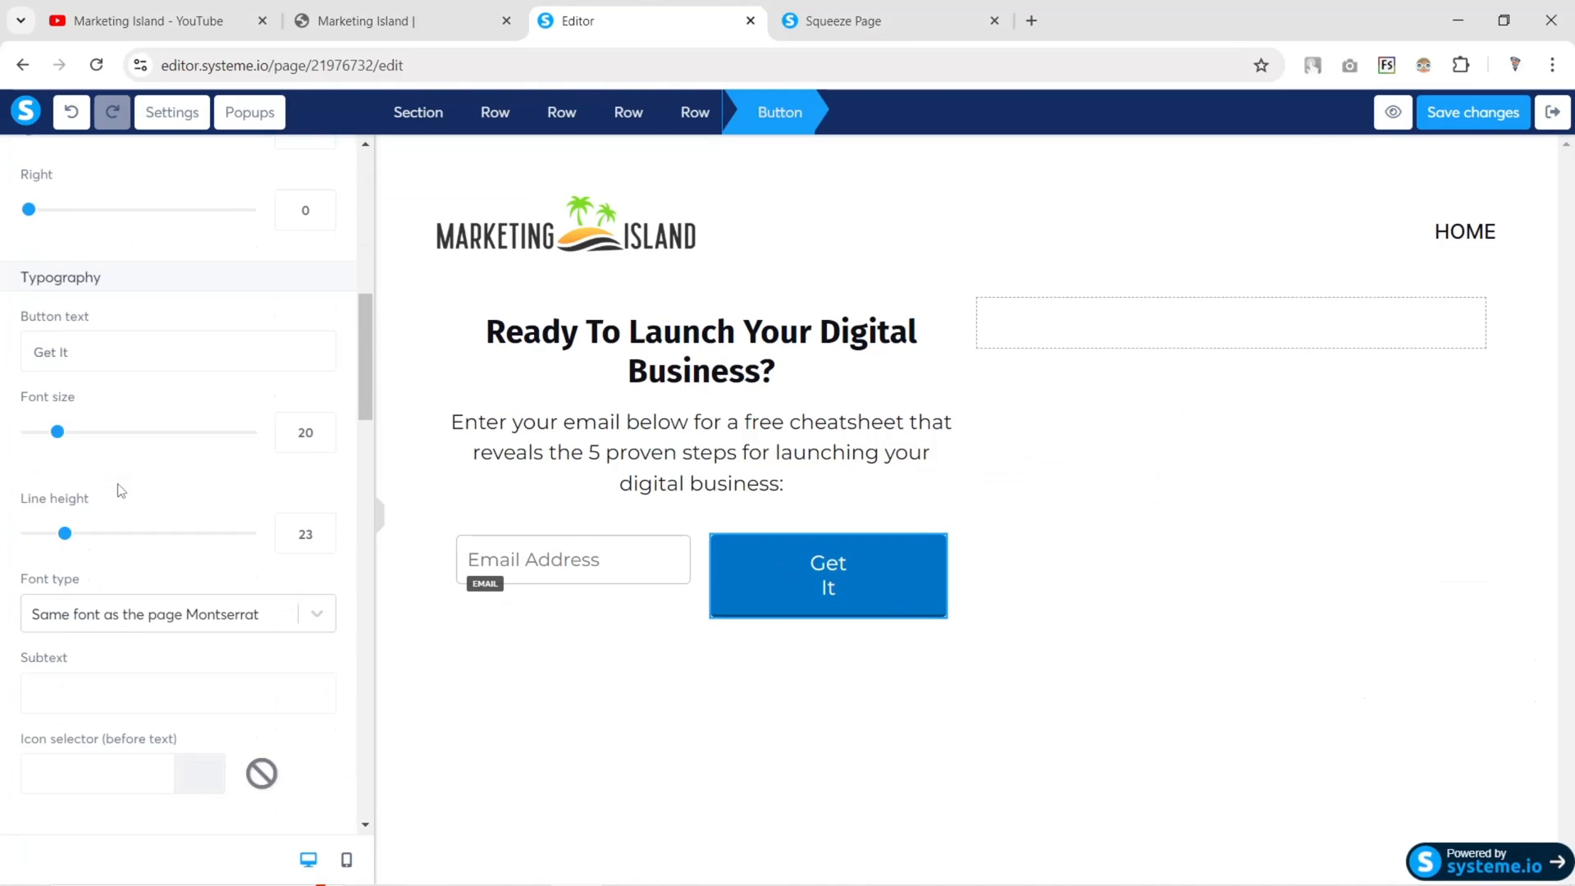
{"action": "left_click", "coordinate": [36, 593]}
{"action": "triple_click", "coordinate": [140, 638]}
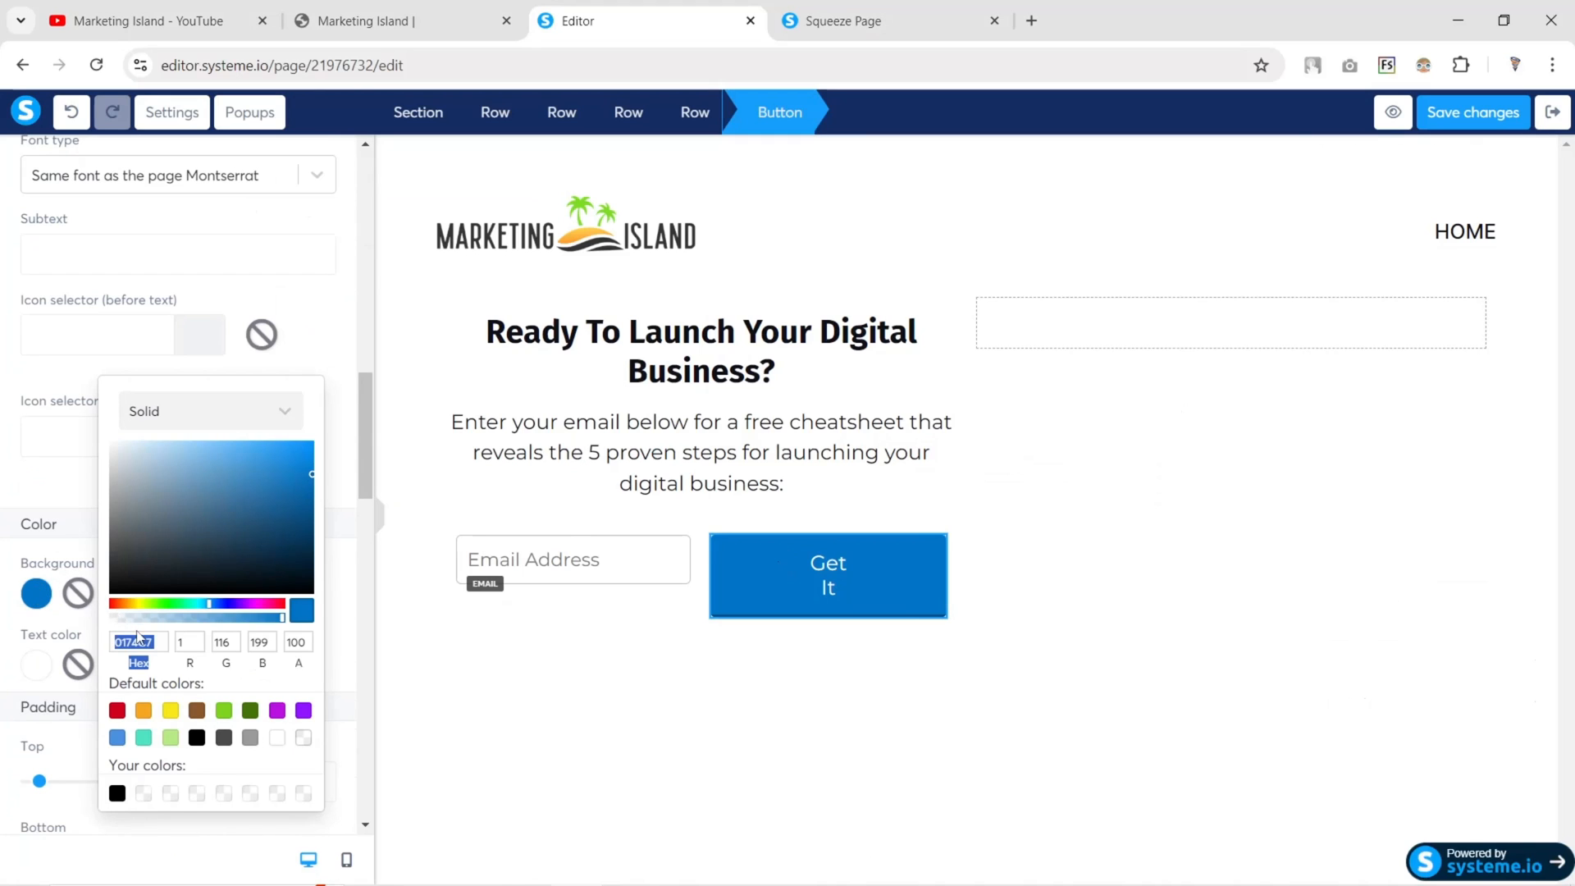
{"action": "key", "text": "ctrl+v"}
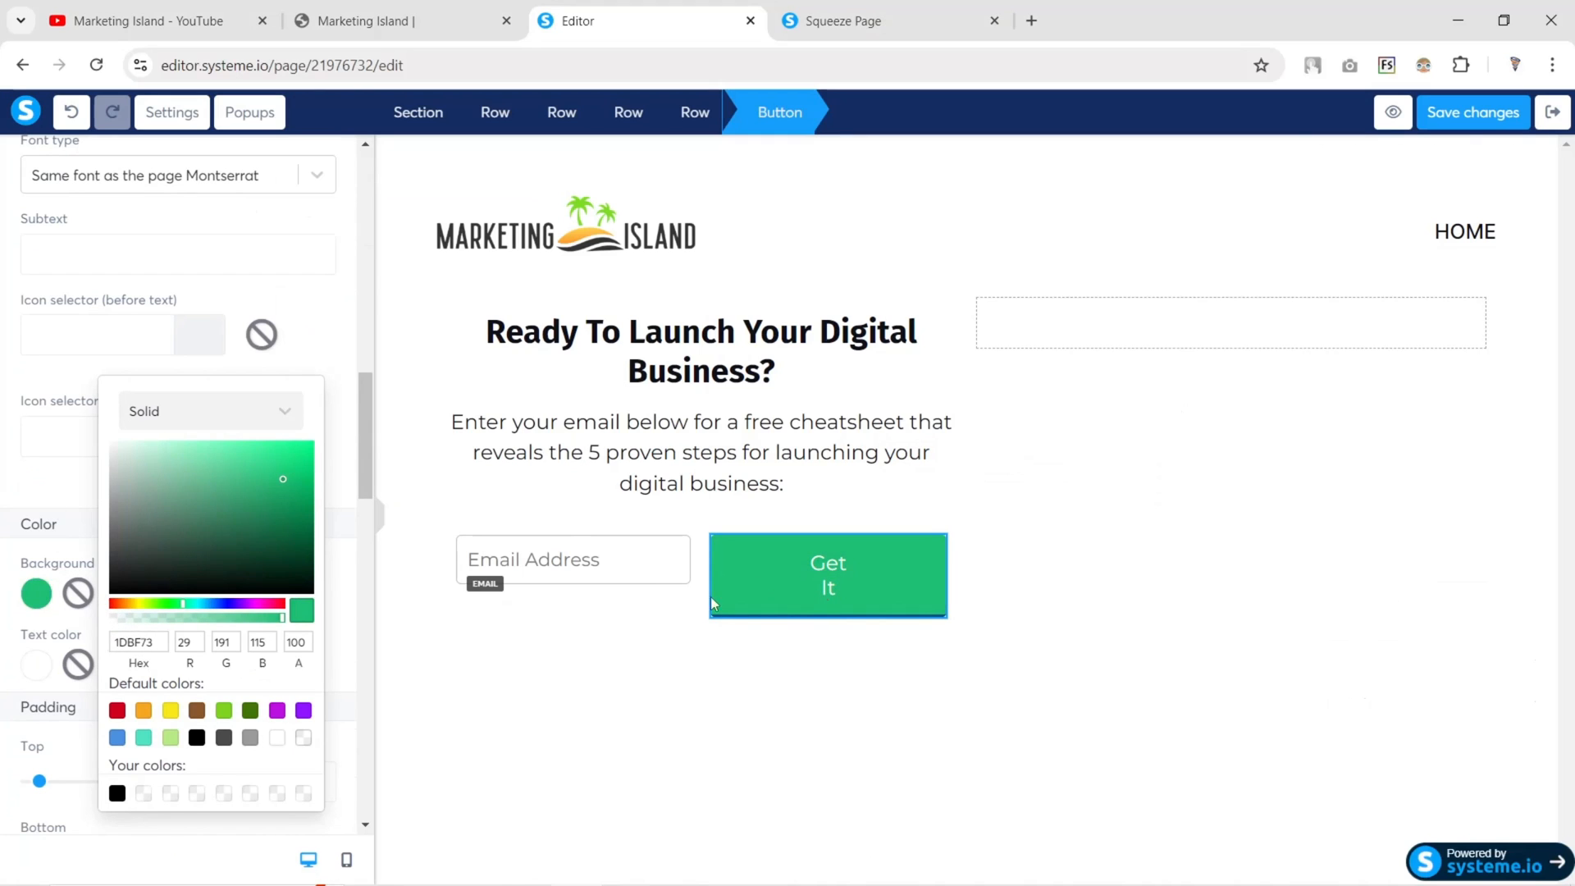
{"action": "scroll", "coordinate": [58, 575], "scroll_direction": "down", "scroll_amount": 10}
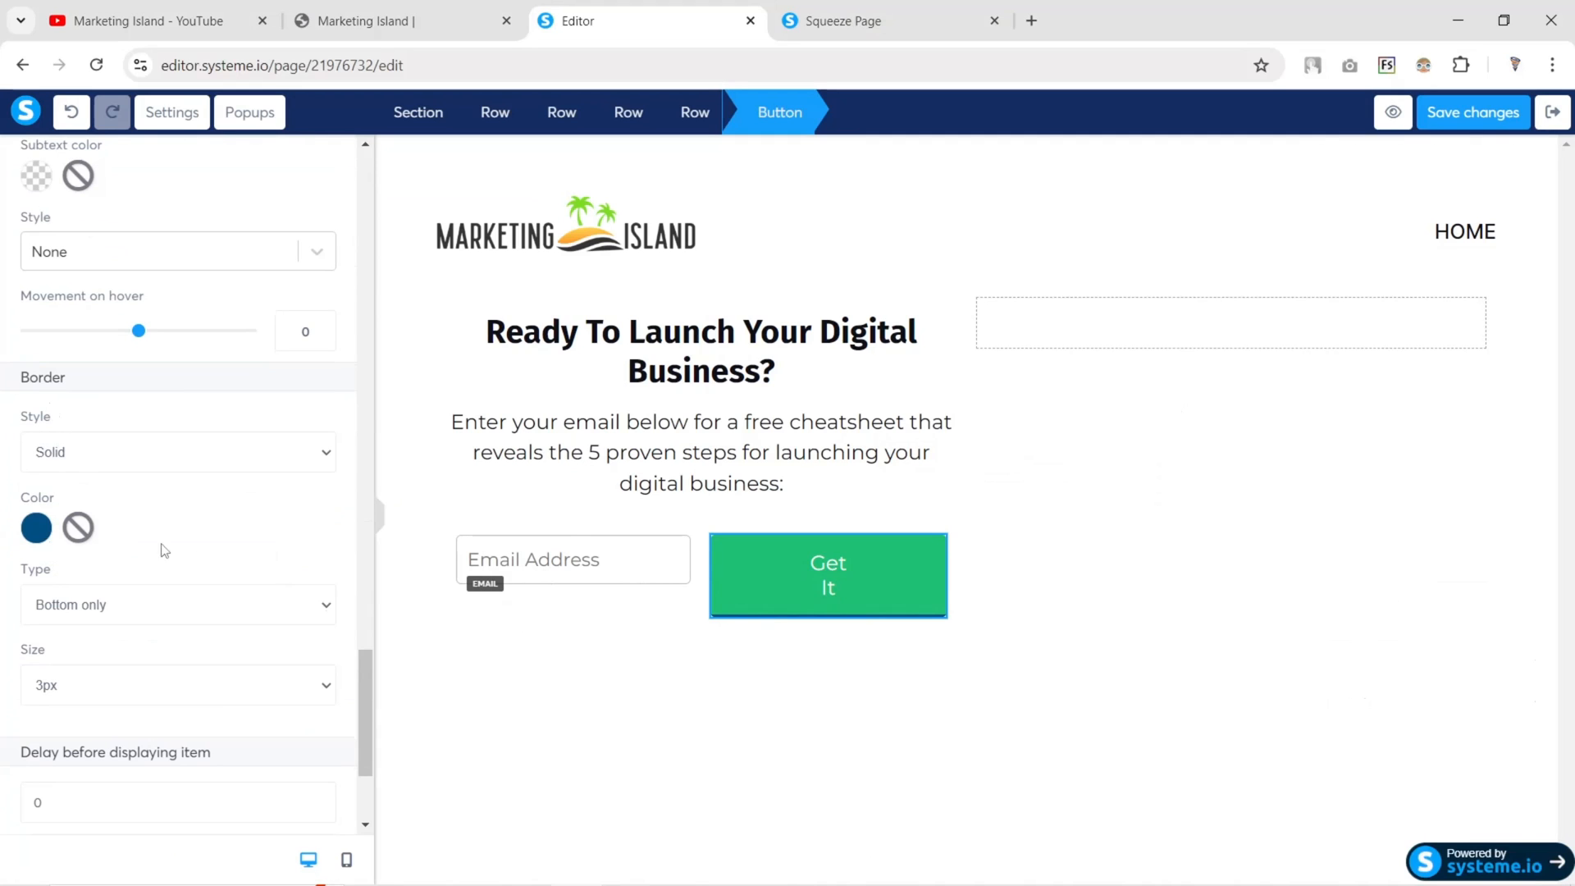
{"action": "left_click", "coordinate": [78, 528]}
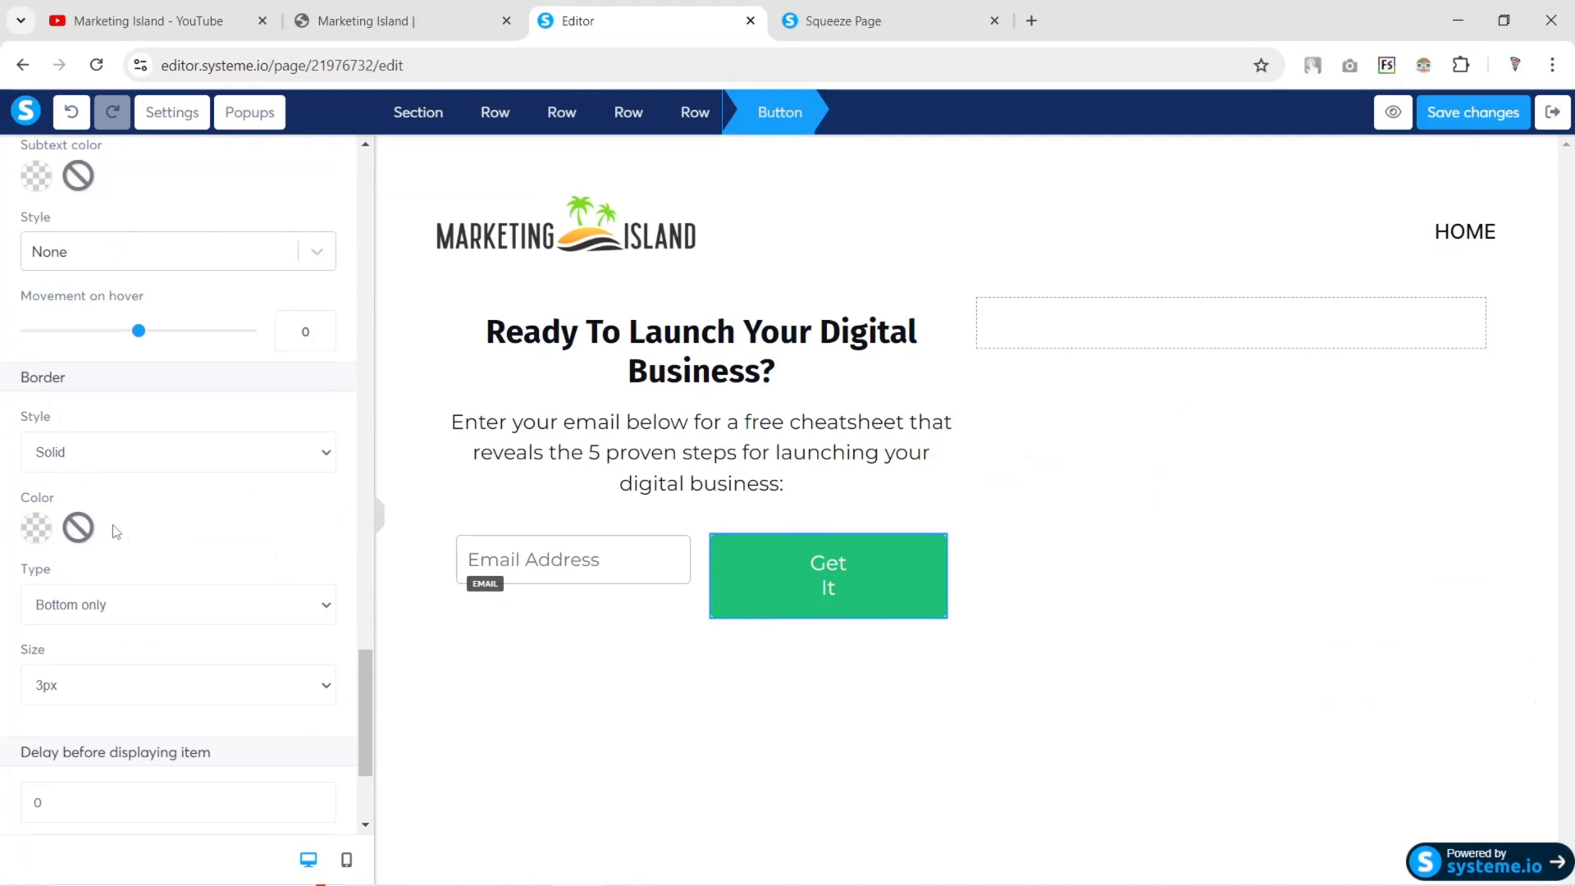
Set the button text to the Google font Inter in Medium 500 style with font size 17
{"action": "scroll", "coordinate": [115, 532], "scroll_direction": "up", "scroll_amount": 15}
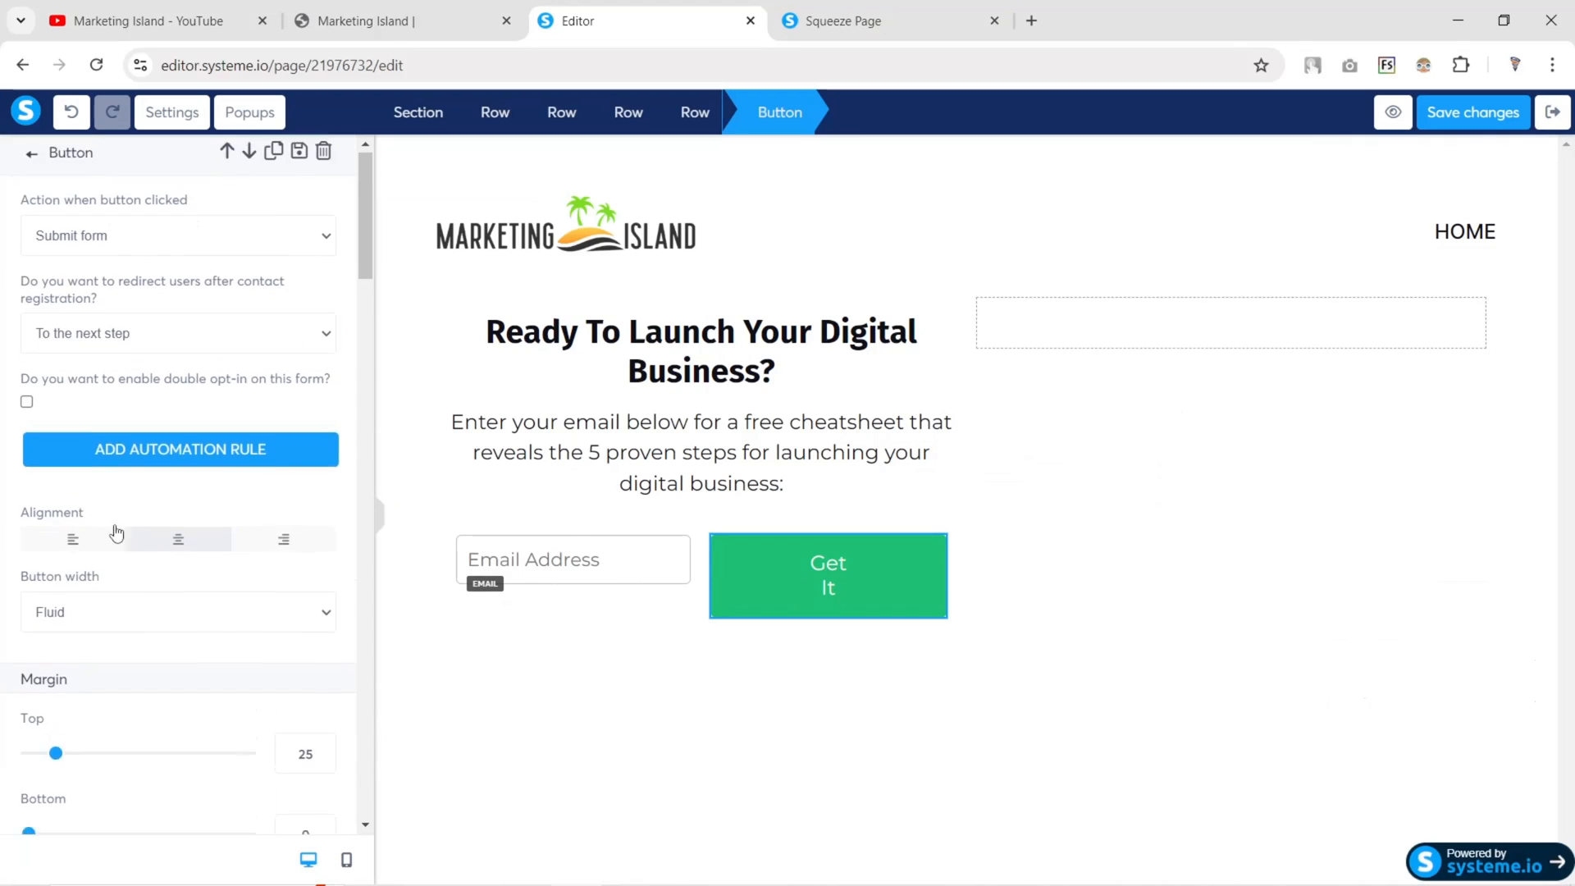
{"action": "scroll", "coordinate": [115, 532], "scroll_direction": "down", "scroll_amount": 10}
{"action": "left_click", "coordinate": [192, 585]}
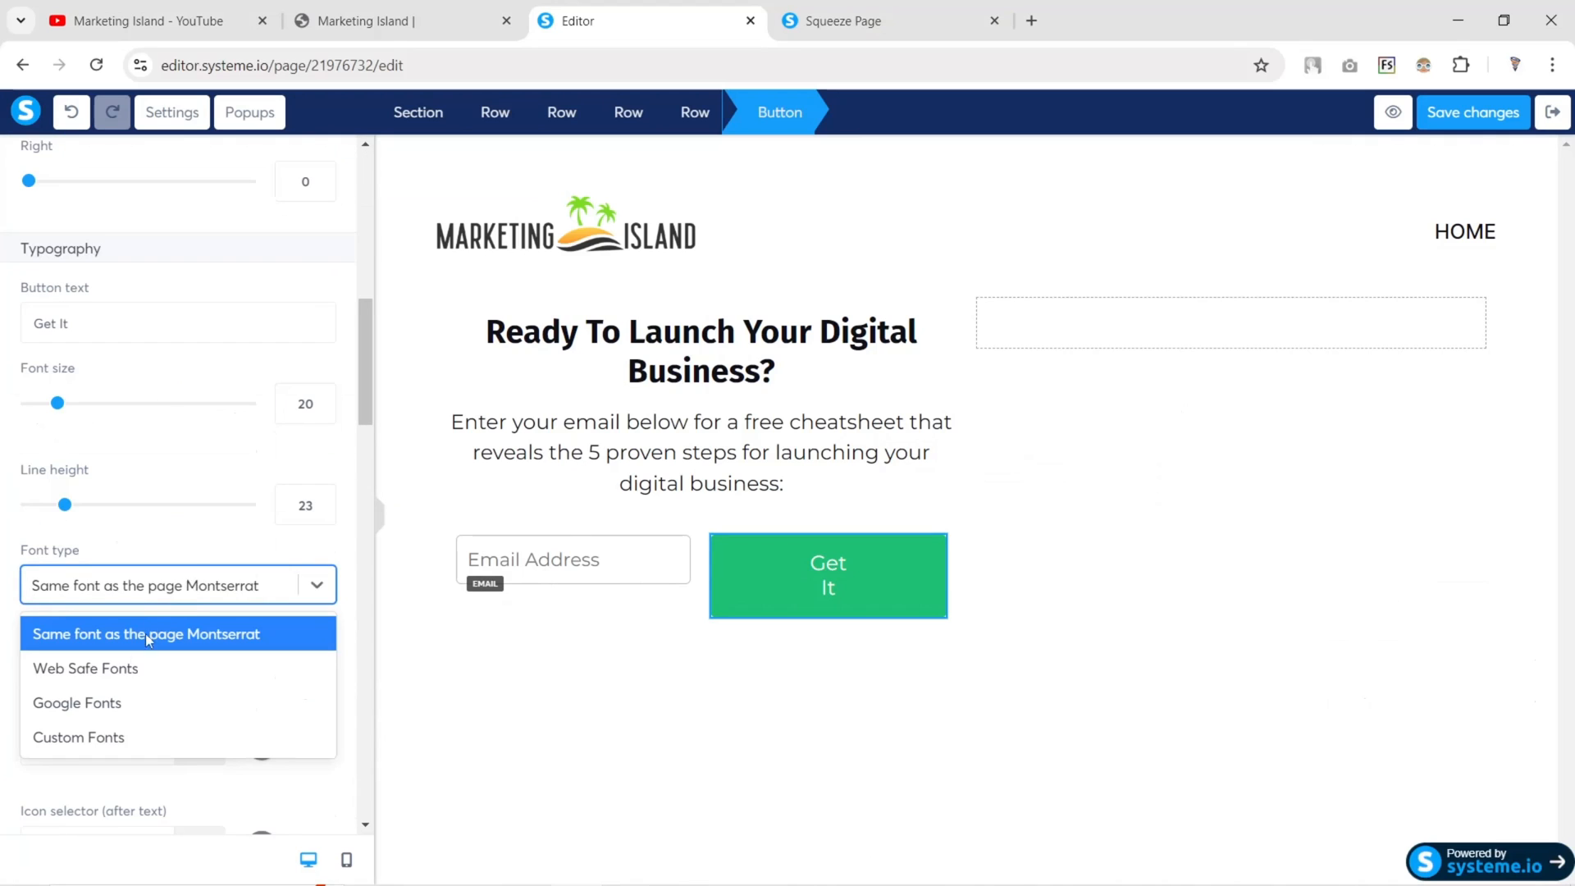
{"action": "left_click", "coordinate": [77, 702]}
{"action": "left_click", "coordinate": [93, 643]}
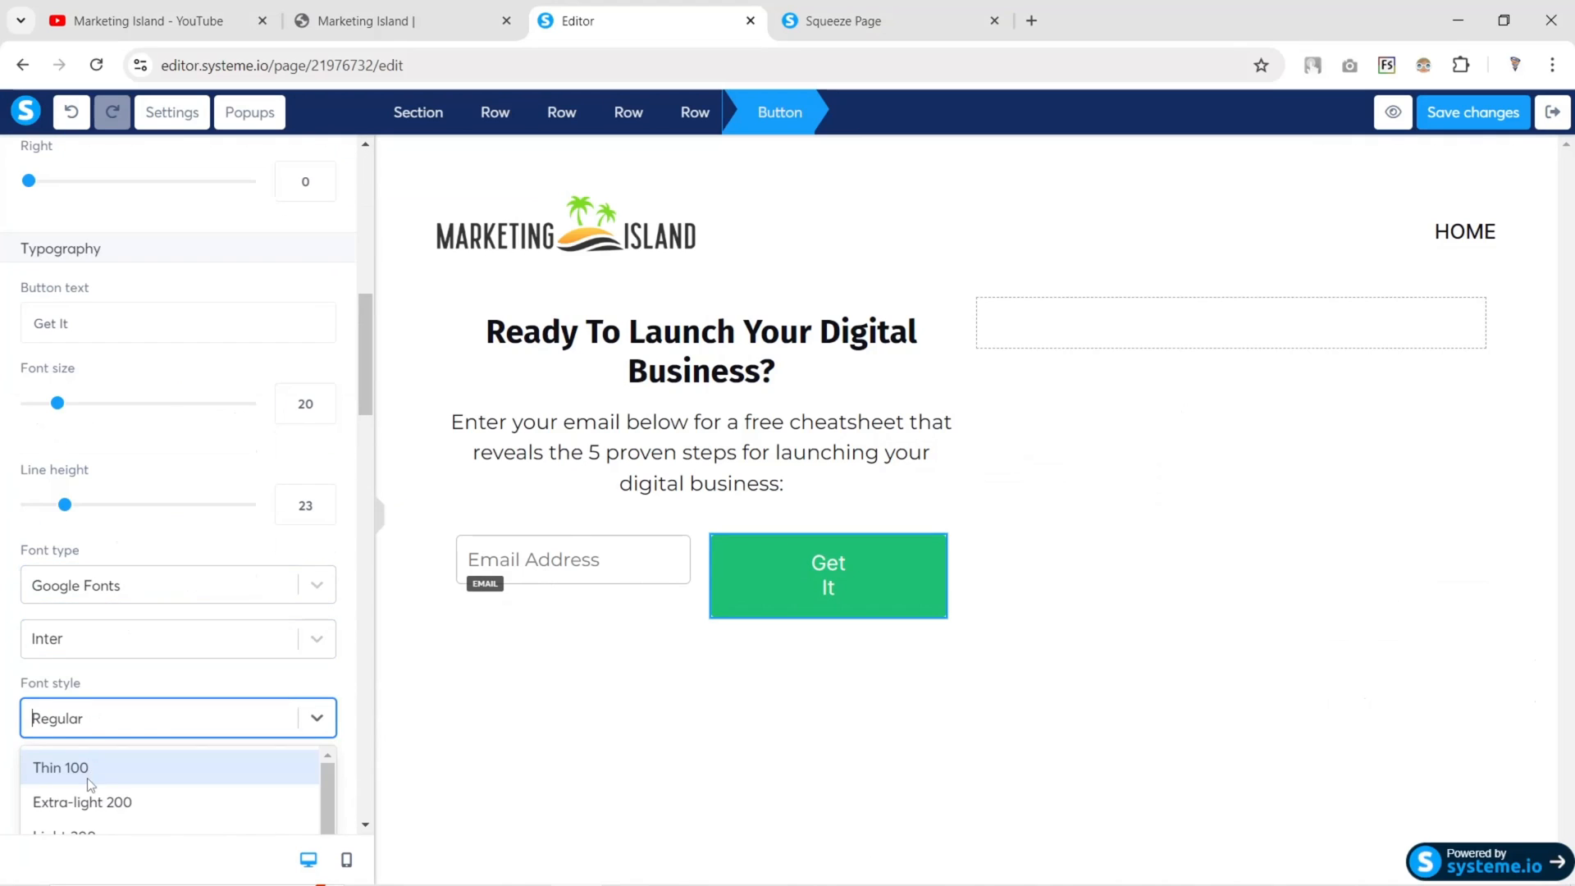
{"action": "scroll", "coordinate": [92, 780], "scroll_direction": "down", "scroll_amount": 3}
{"action": "left_click", "coordinate": [57, 724]}
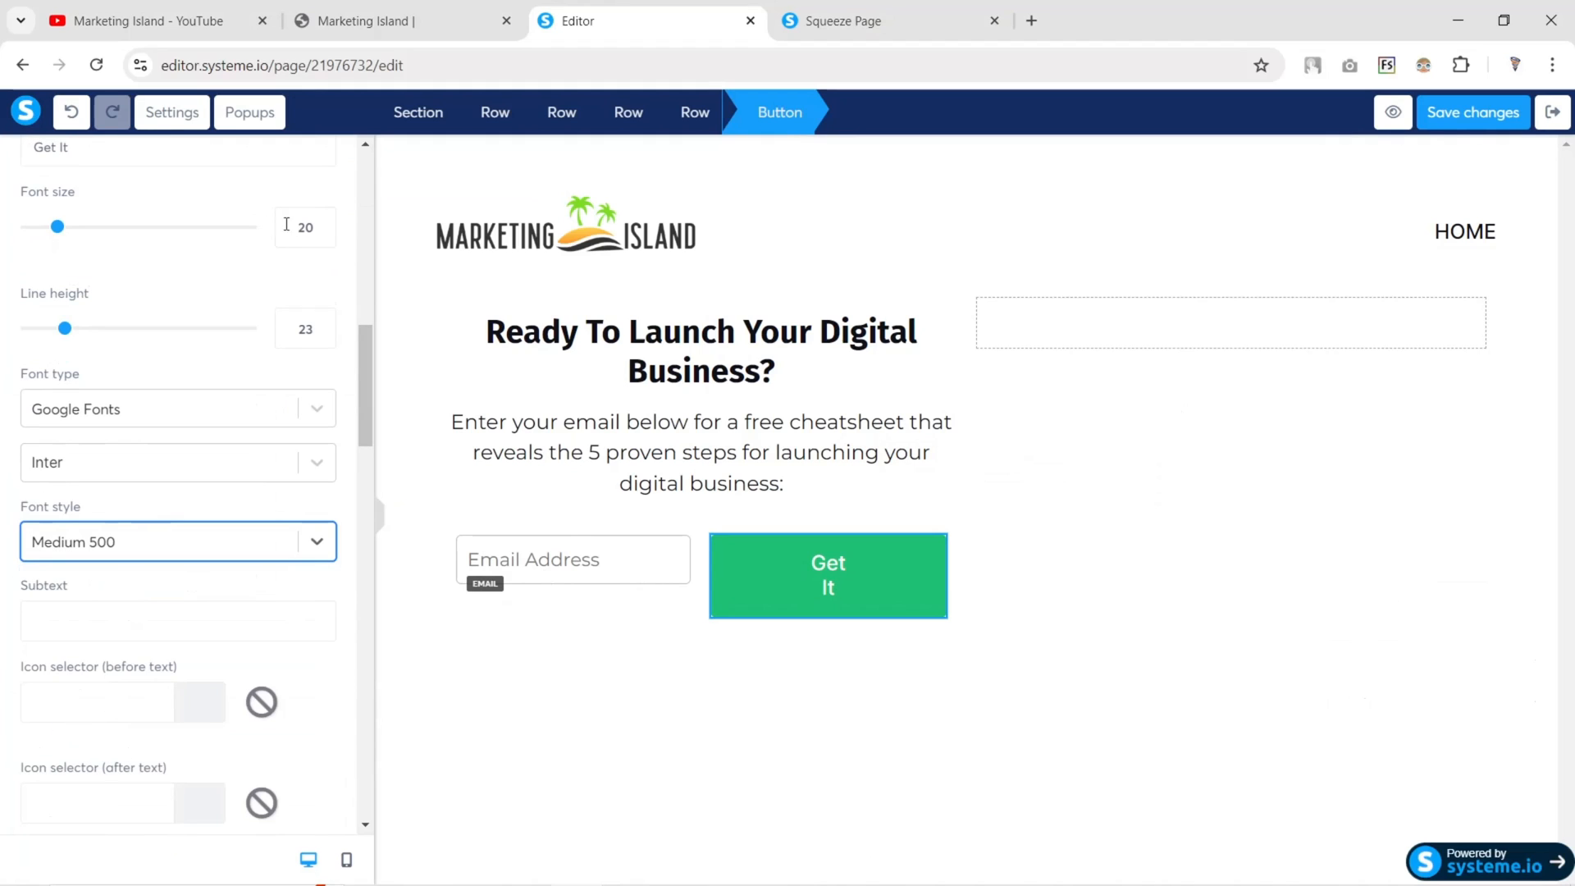
{"action": "left_click", "coordinate": [323, 236]}
{"action": "left_click", "coordinate": [323, 236]}
{"action": "left_click", "coordinate": [323, 235]}
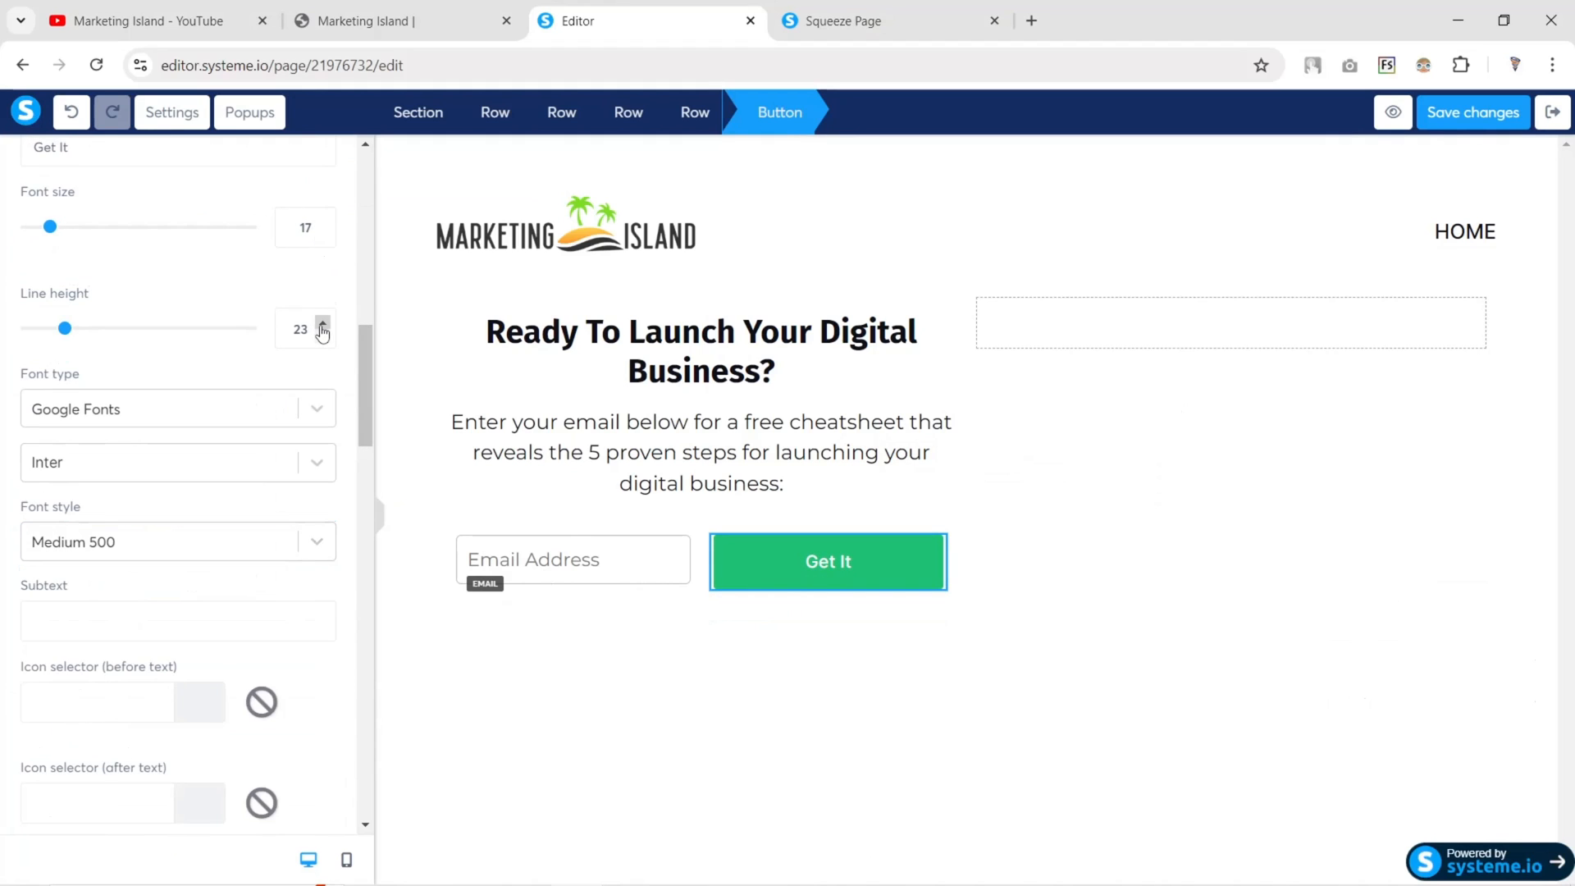
Set the button's top, bottom and left/right padding to 20
{"action": "scroll", "coordinate": [132, 459], "scroll_direction": "down", "scroll_amount": 5}
{"action": "scroll", "coordinate": [137, 460], "scroll_direction": "down", "scroll_amount": 3}
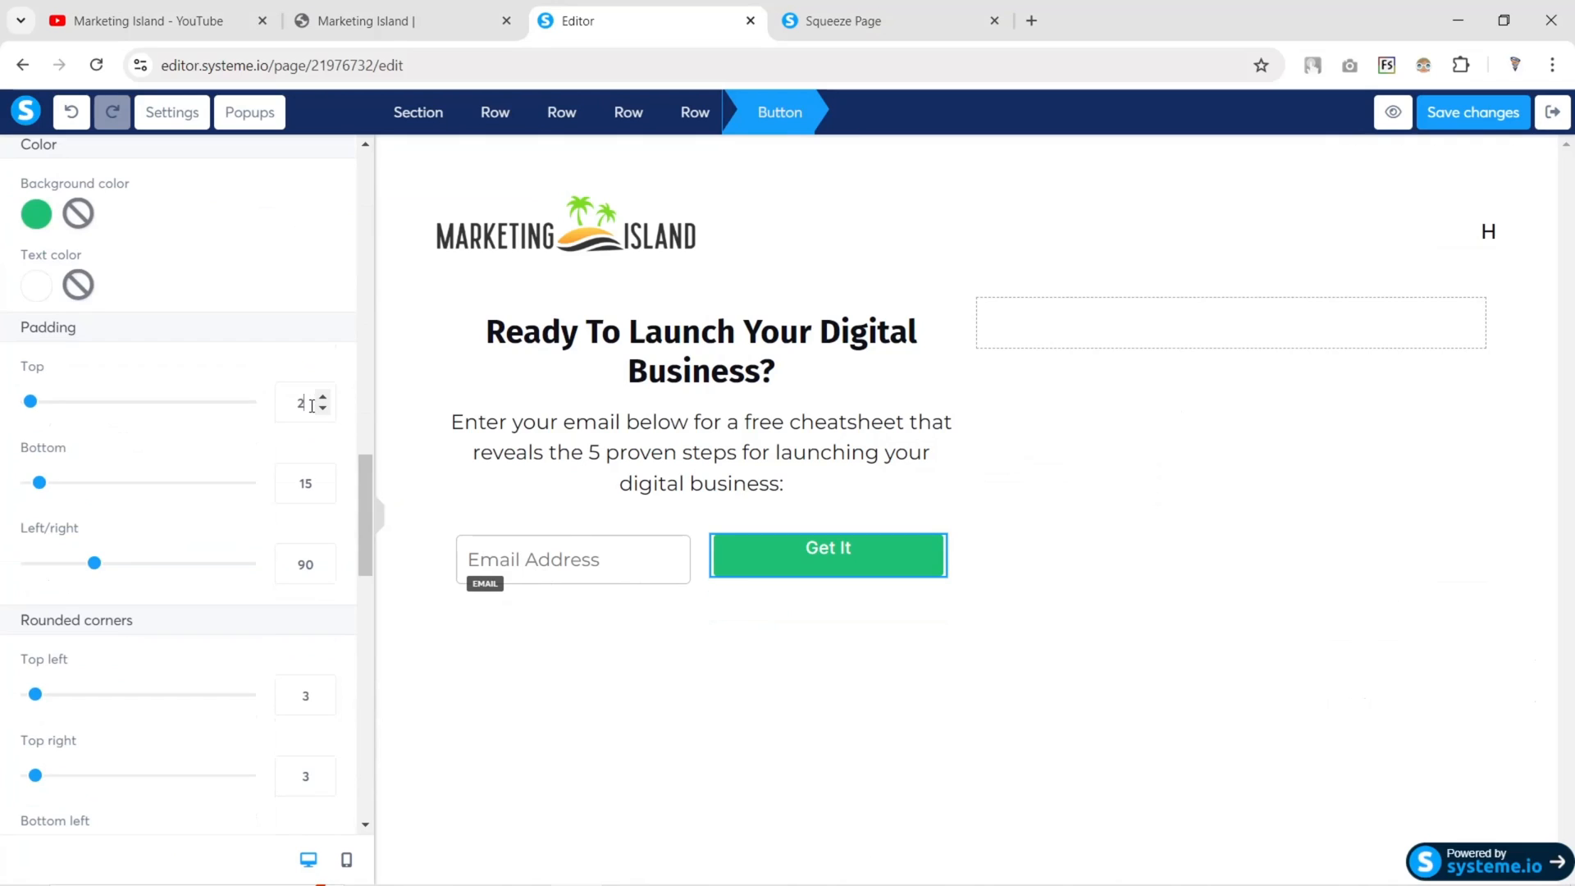
{"action": "left_click", "coordinate": [310, 405]}
{"action": "type", "text": "20"}
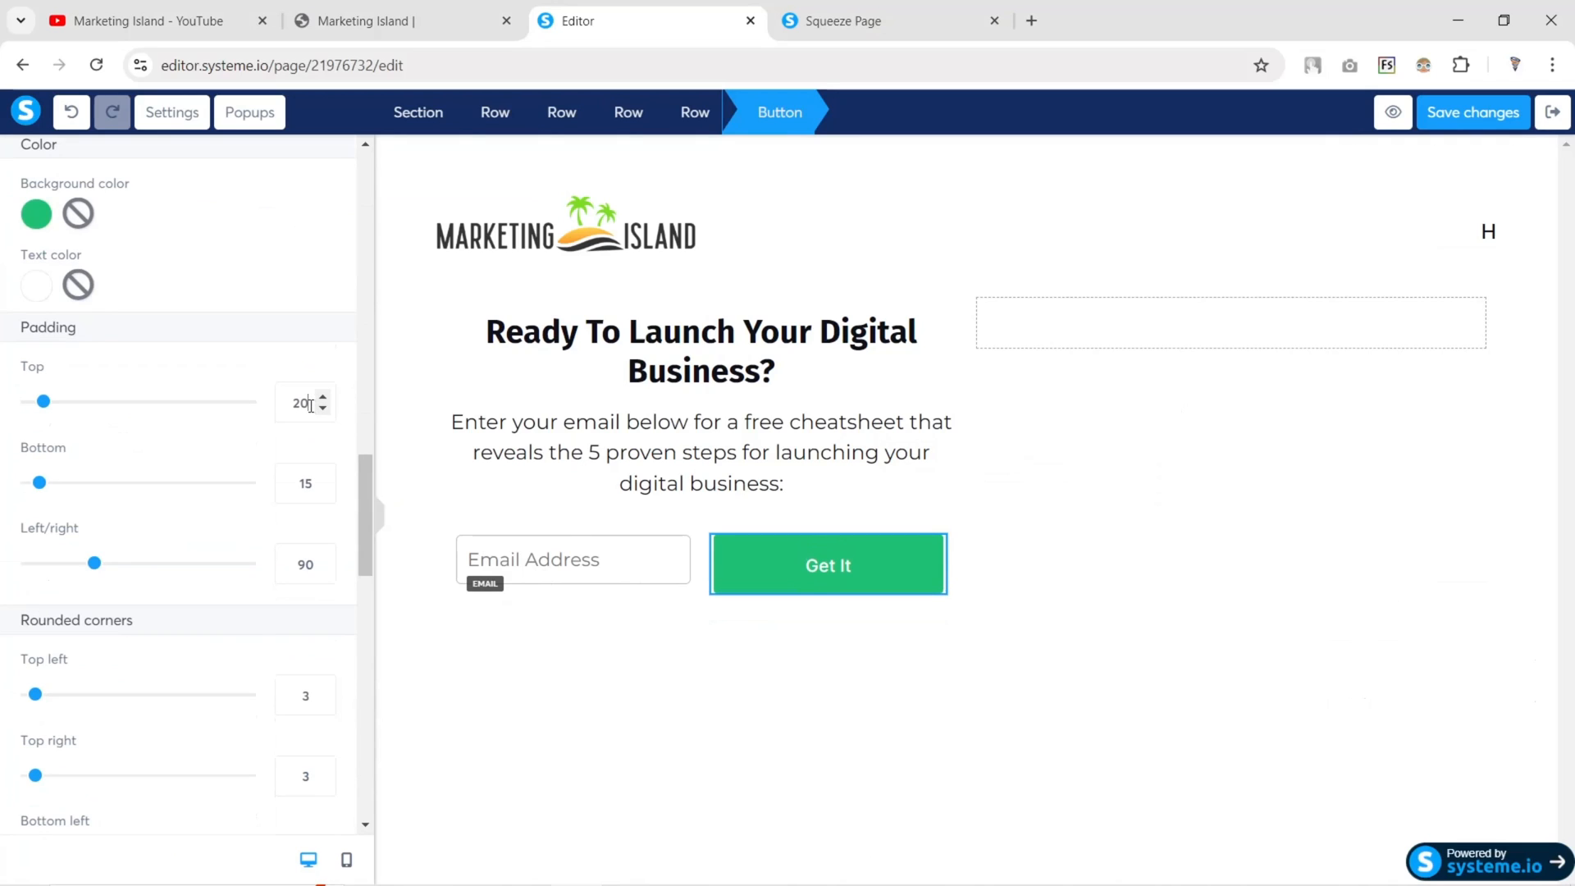
{"action": "left_click_drag", "start_coordinate": [312, 484], "coordinate": [264, 485]}
{"action": "type", "text": "20"}
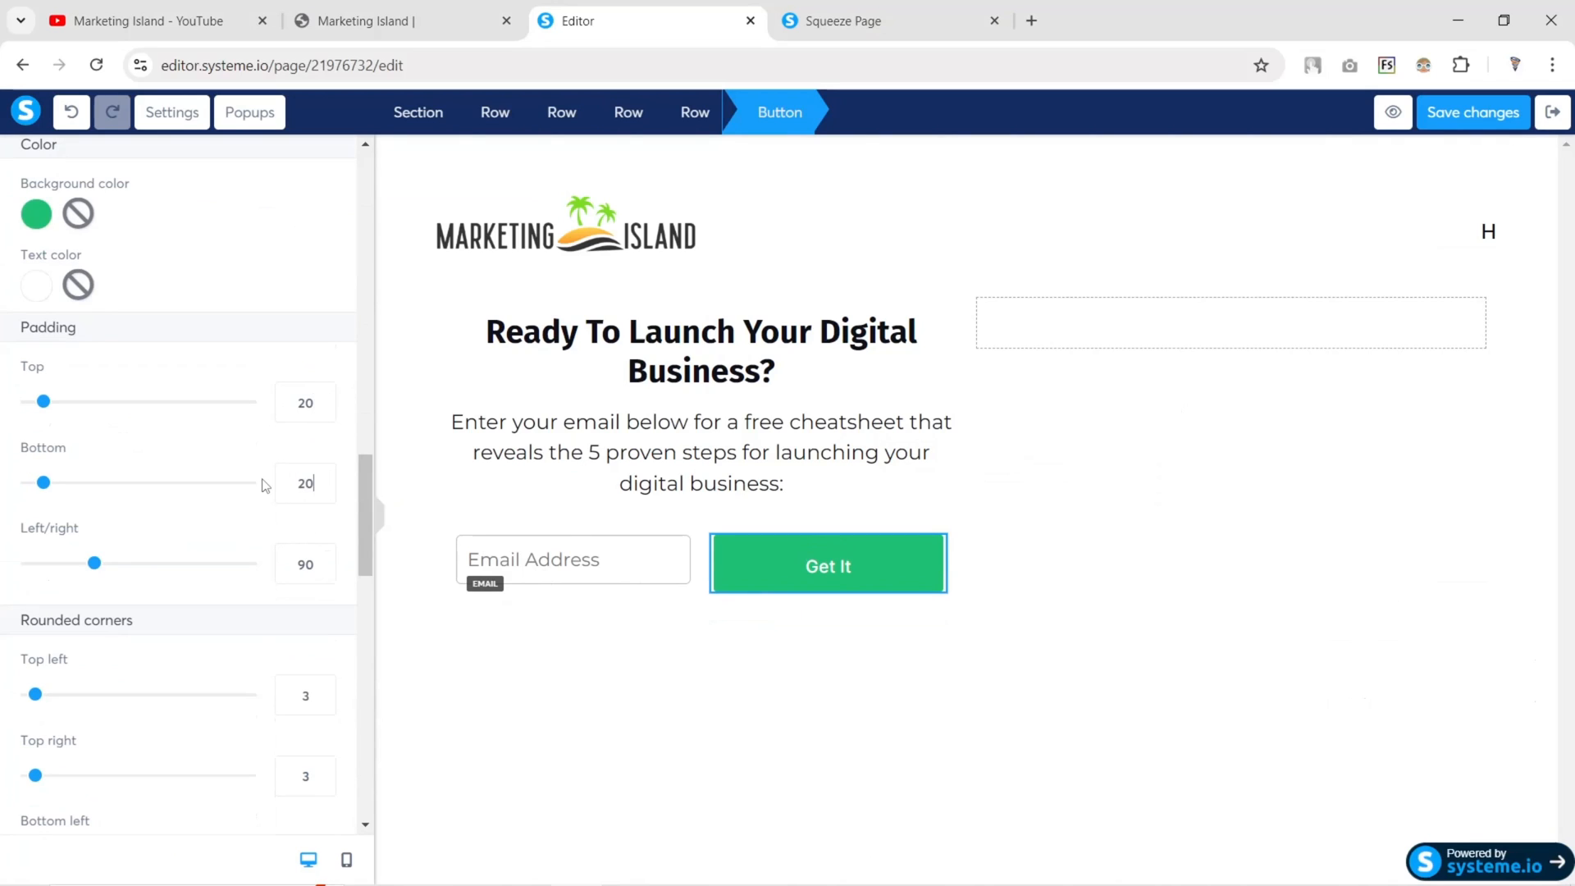
{"action": "double_click", "coordinate": [284, 566]}
{"action": "type", "text": "20"}
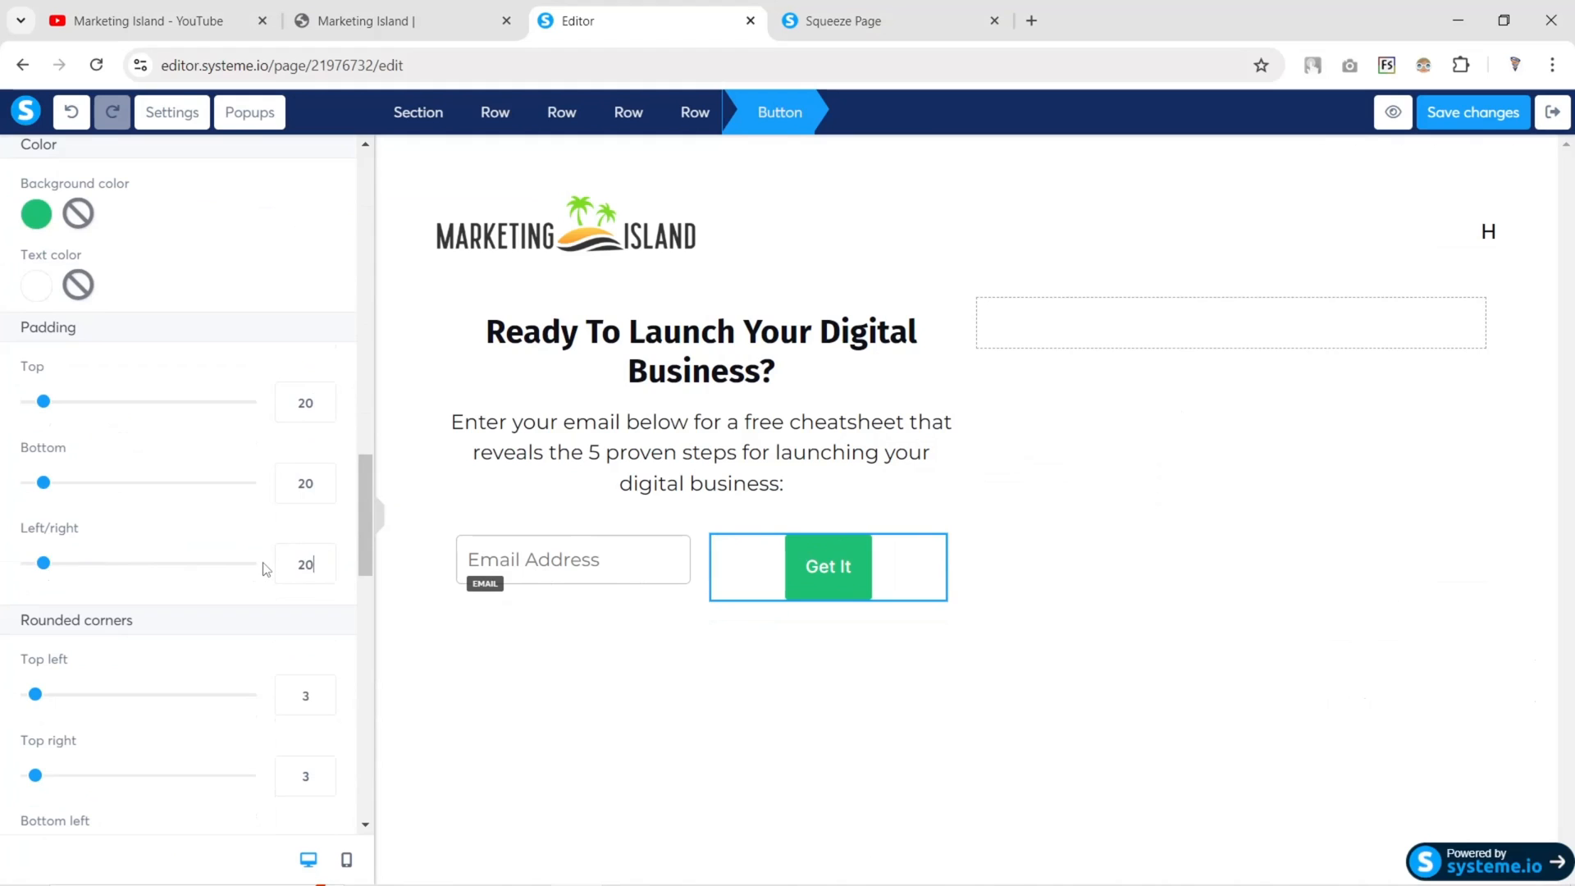
Align the button right and widen the email field's column in the form row
{"action": "scroll", "coordinate": [218, 568], "scroll_direction": "up", "scroll_amount": 10}
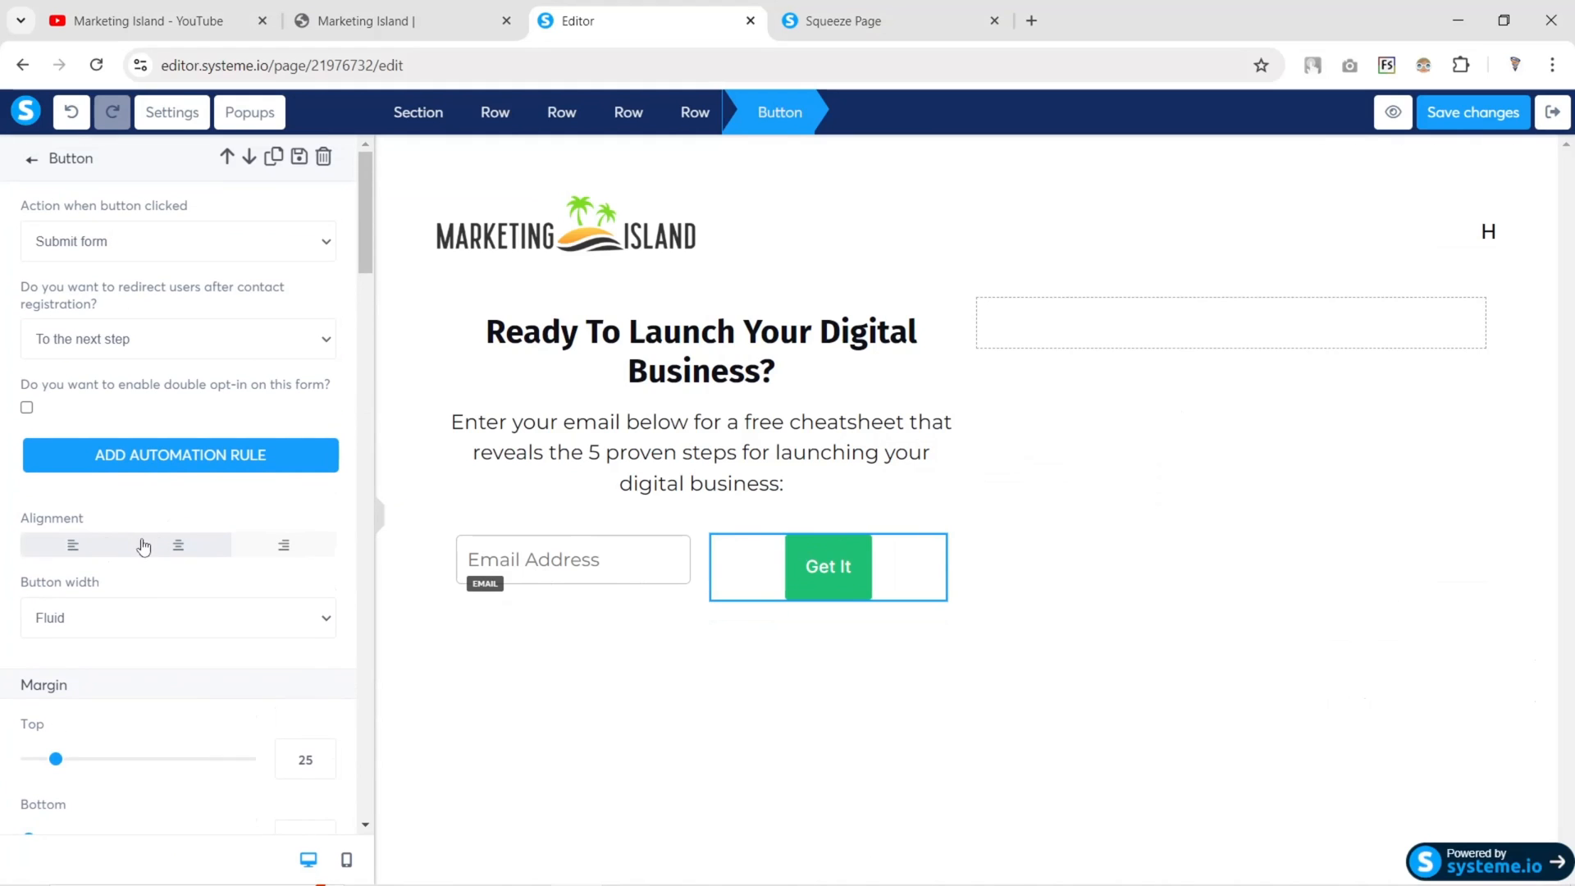
{"action": "left_click", "coordinate": [284, 548]}
{"action": "left_click", "coordinate": [648, 570]}
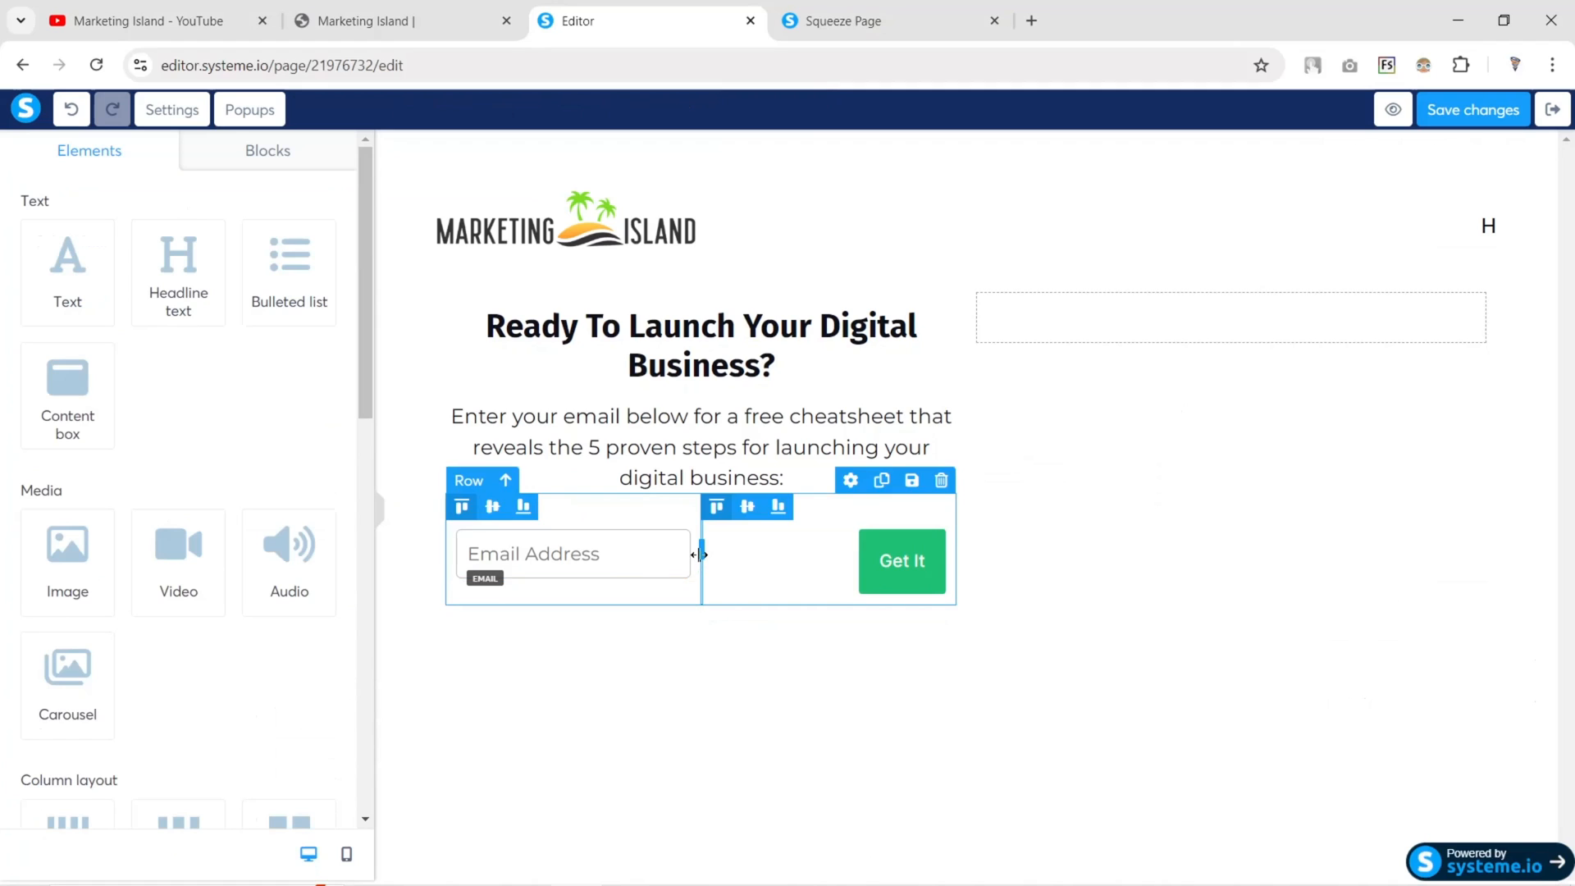
{"action": "left_click_drag", "start_coordinate": [699, 555], "coordinate": [780, 552]}
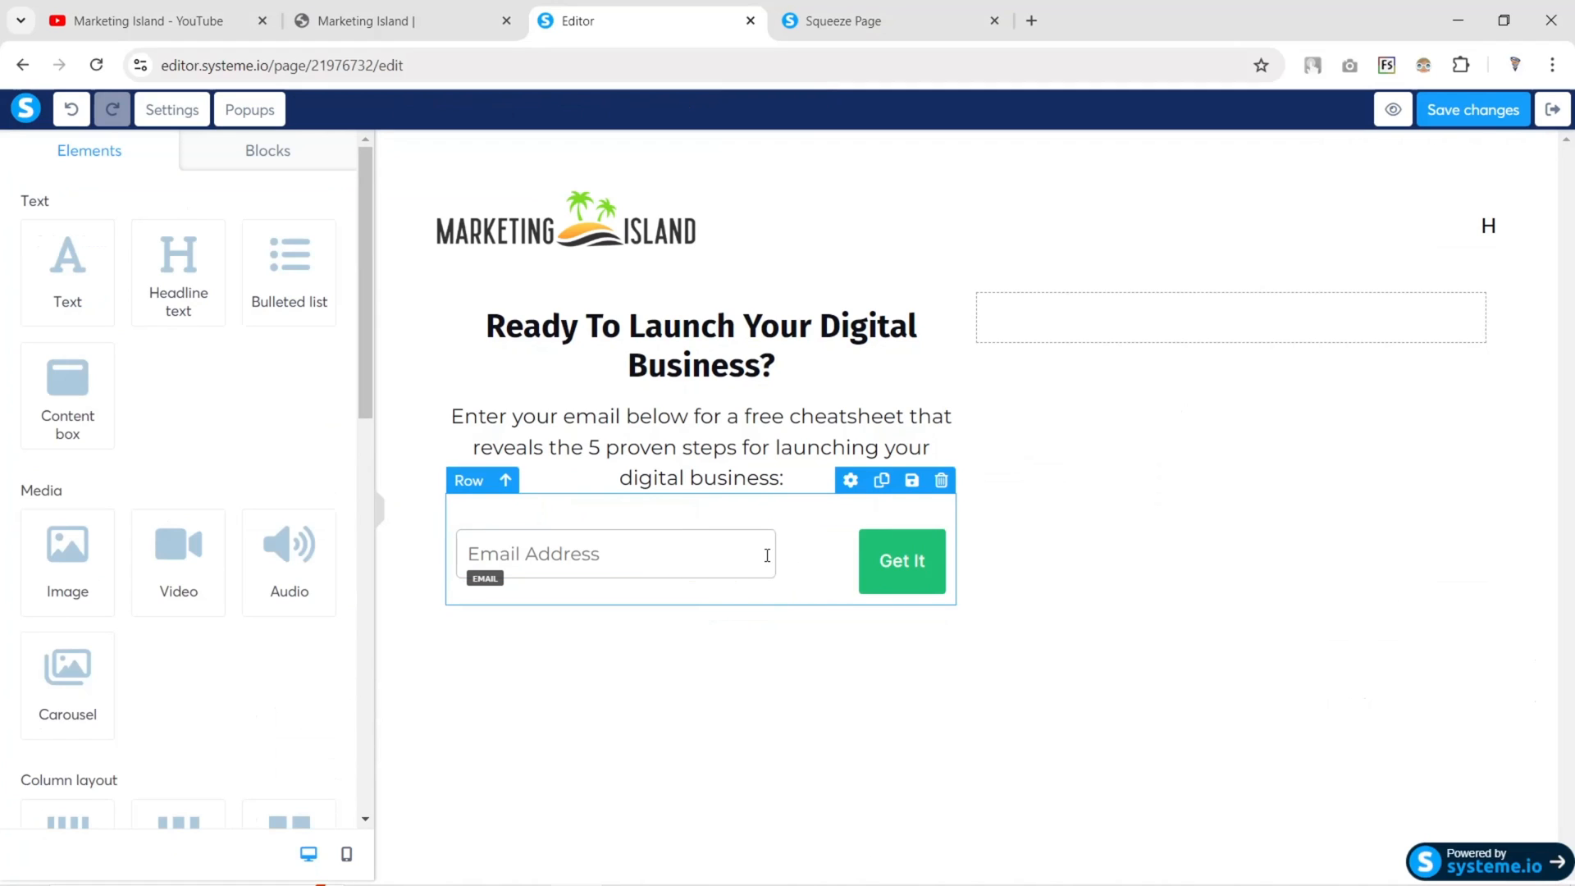
Set the Get It button's top and bottom padding to 15 and its left/right padding to 36
{"action": "left_click", "coordinate": [876, 565]}
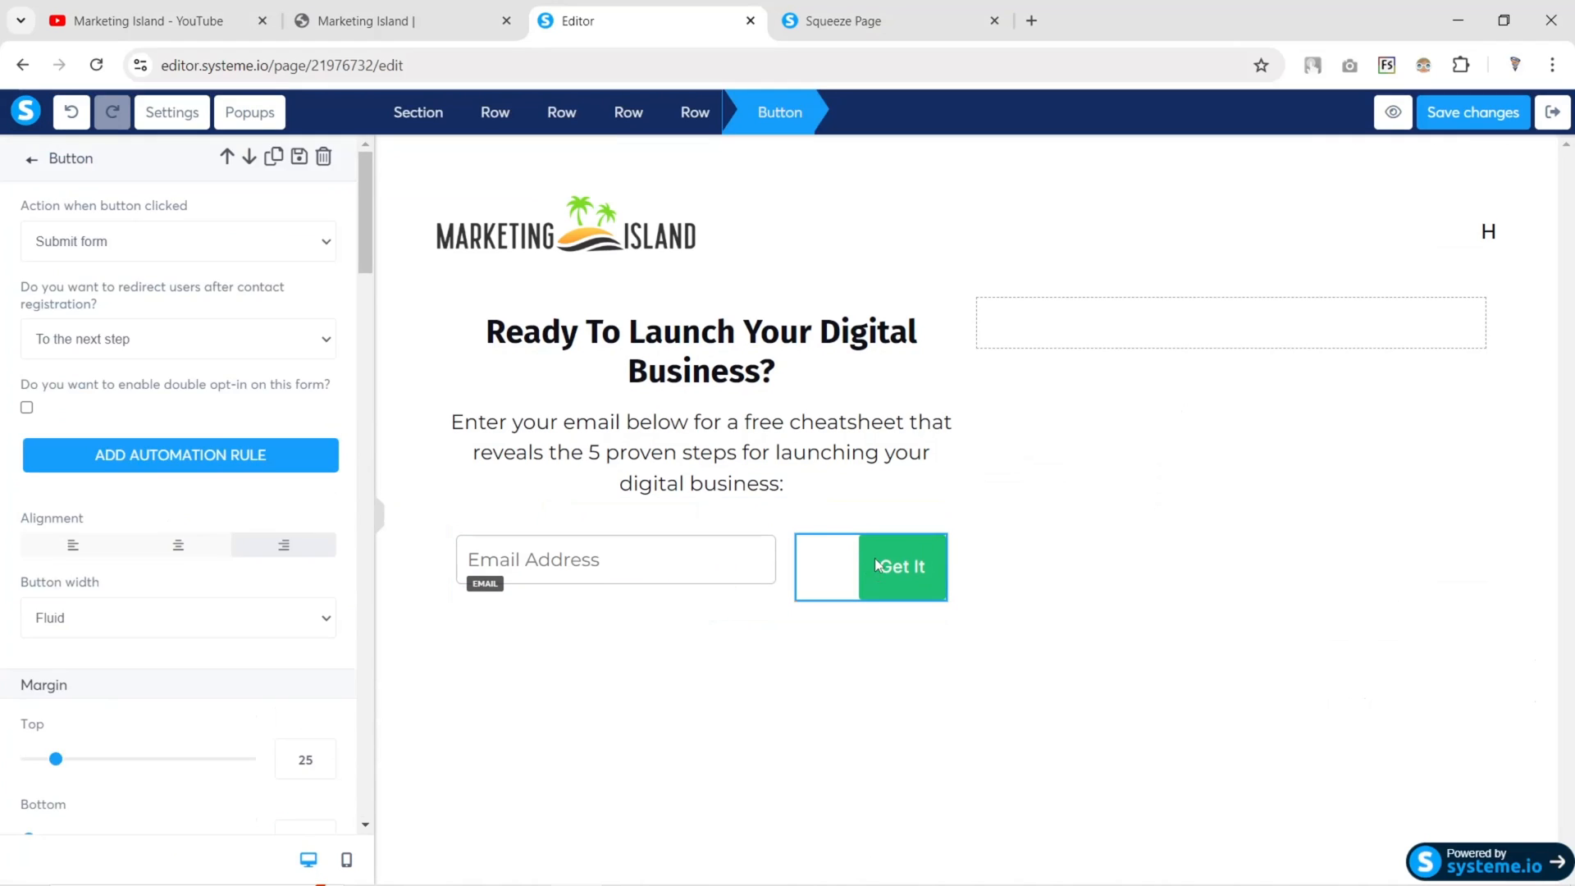
{"action": "scroll", "coordinate": [194, 545], "scroll_direction": "down", "scroll_amount": 15}
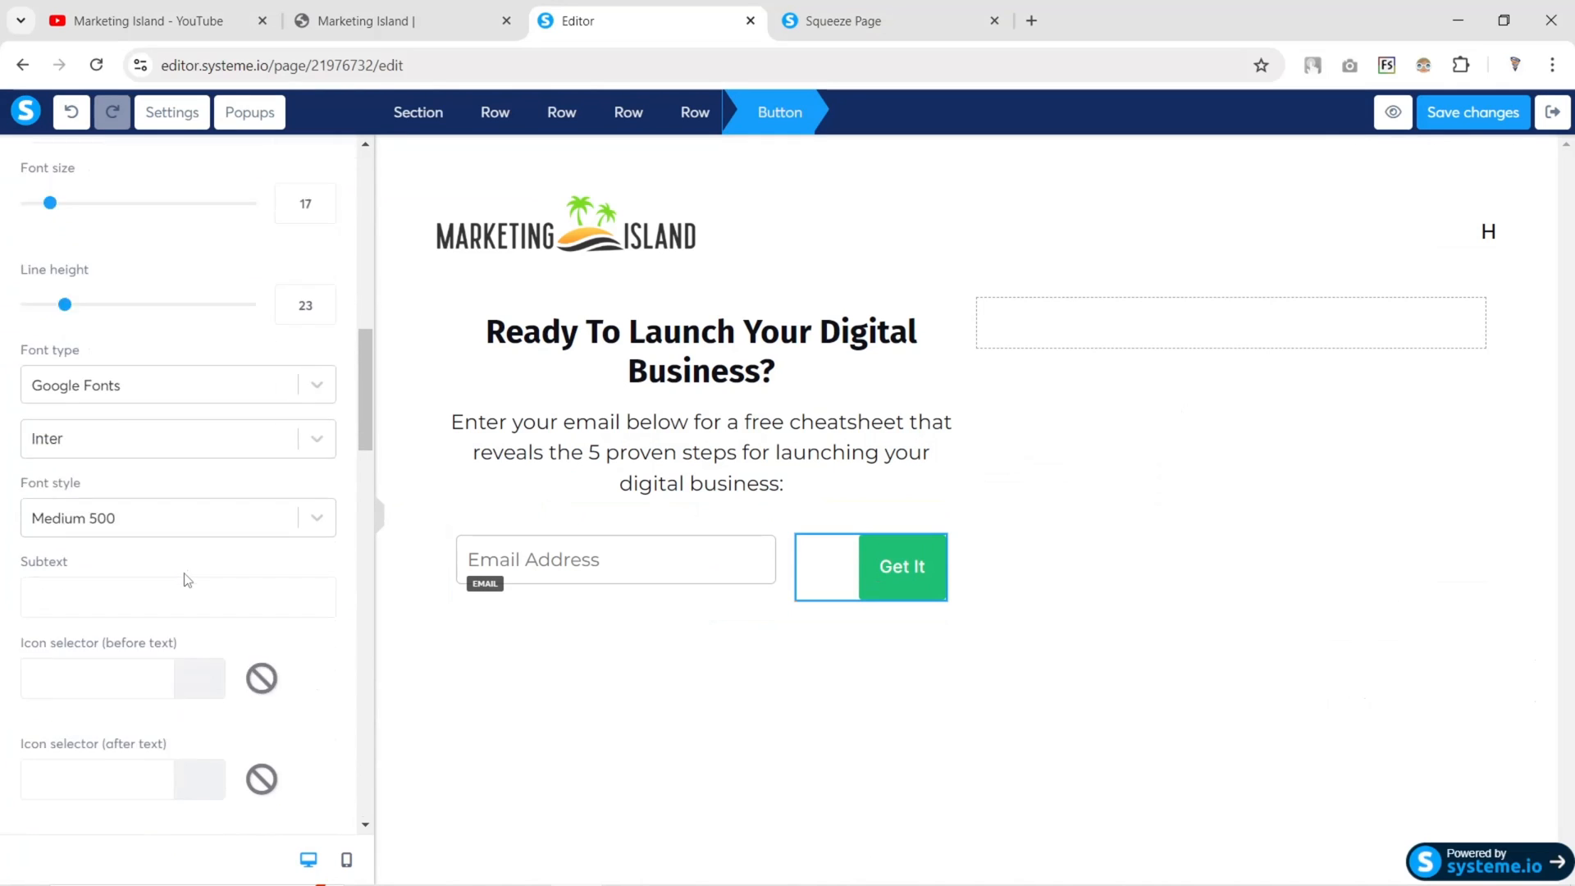
{"action": "scroll", "coordinate": [184, 578], "scroll_direction": "up", "scroll_amount": 5}
{"action": "scroll", "coordinate": [193, 545], "scroll_direction": "down", "scroll_amount": 11}
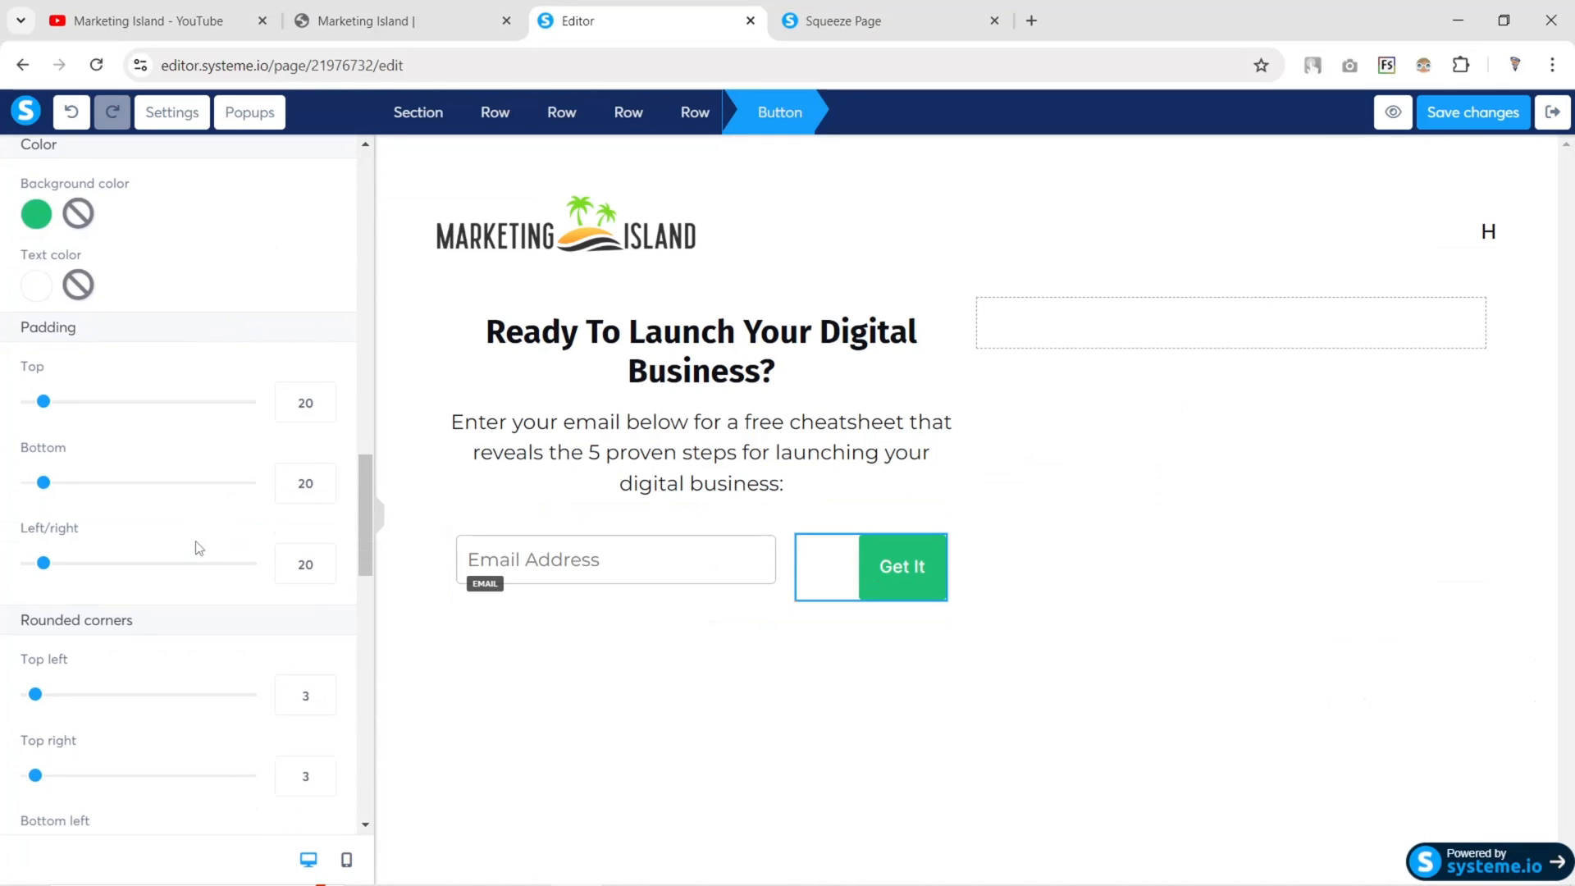
{"action": "double_click", "coordinate": [302, 402]}
{"action": "type", "text": "15"}
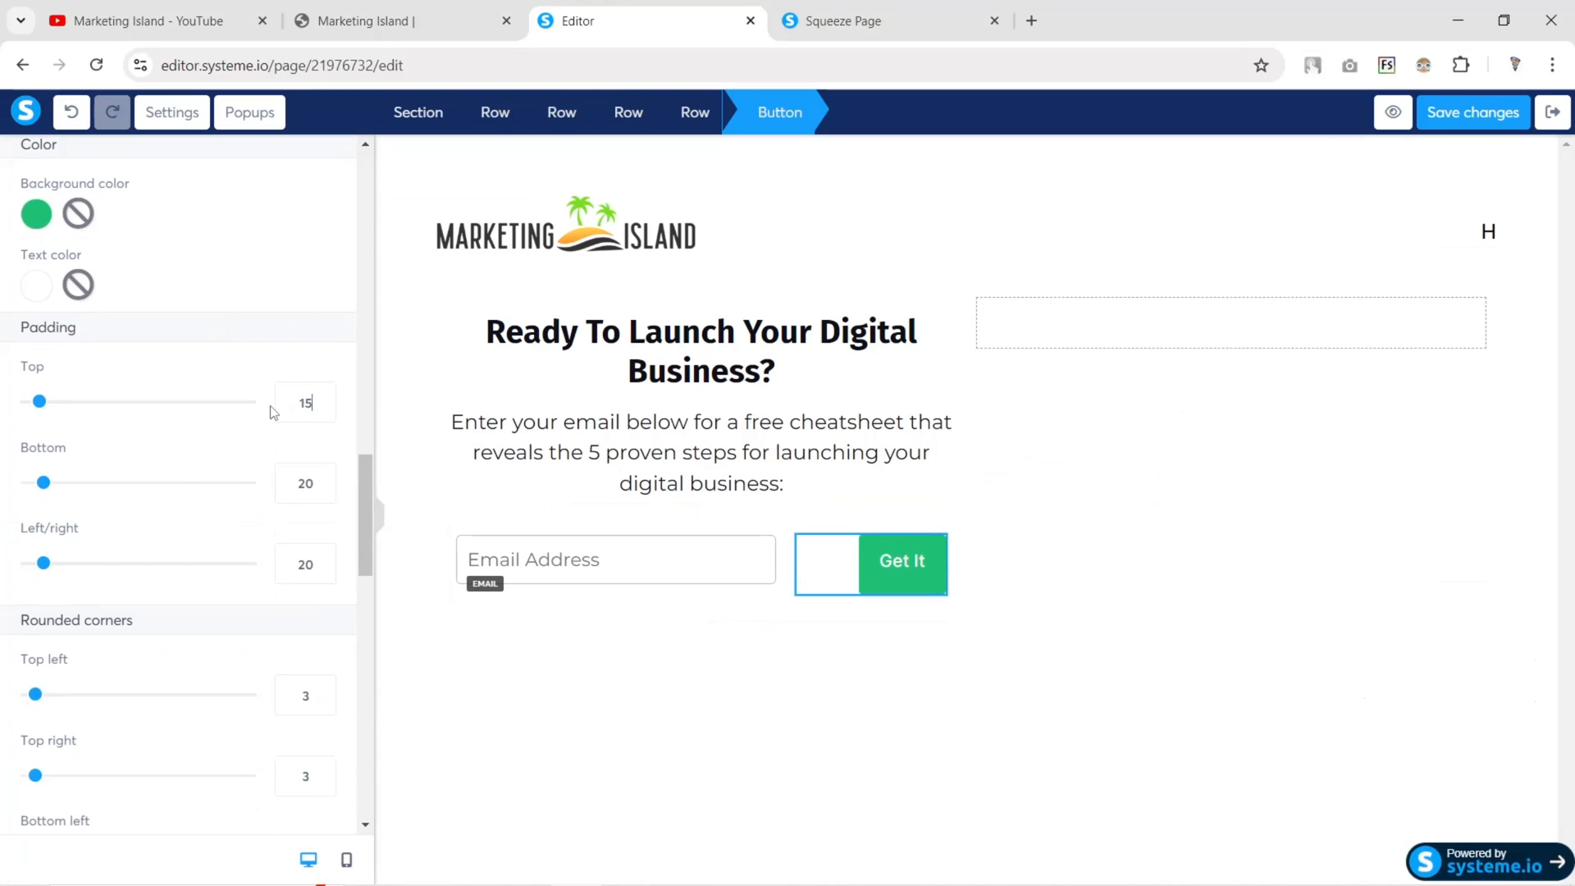
{"action": "double_click", "coordinate": [303, 483]}
{"action": "type", "text": "15"}
{"action": "left_click_drag", "start_coordinate": [43, 562], "coordinate": [54, 563]}
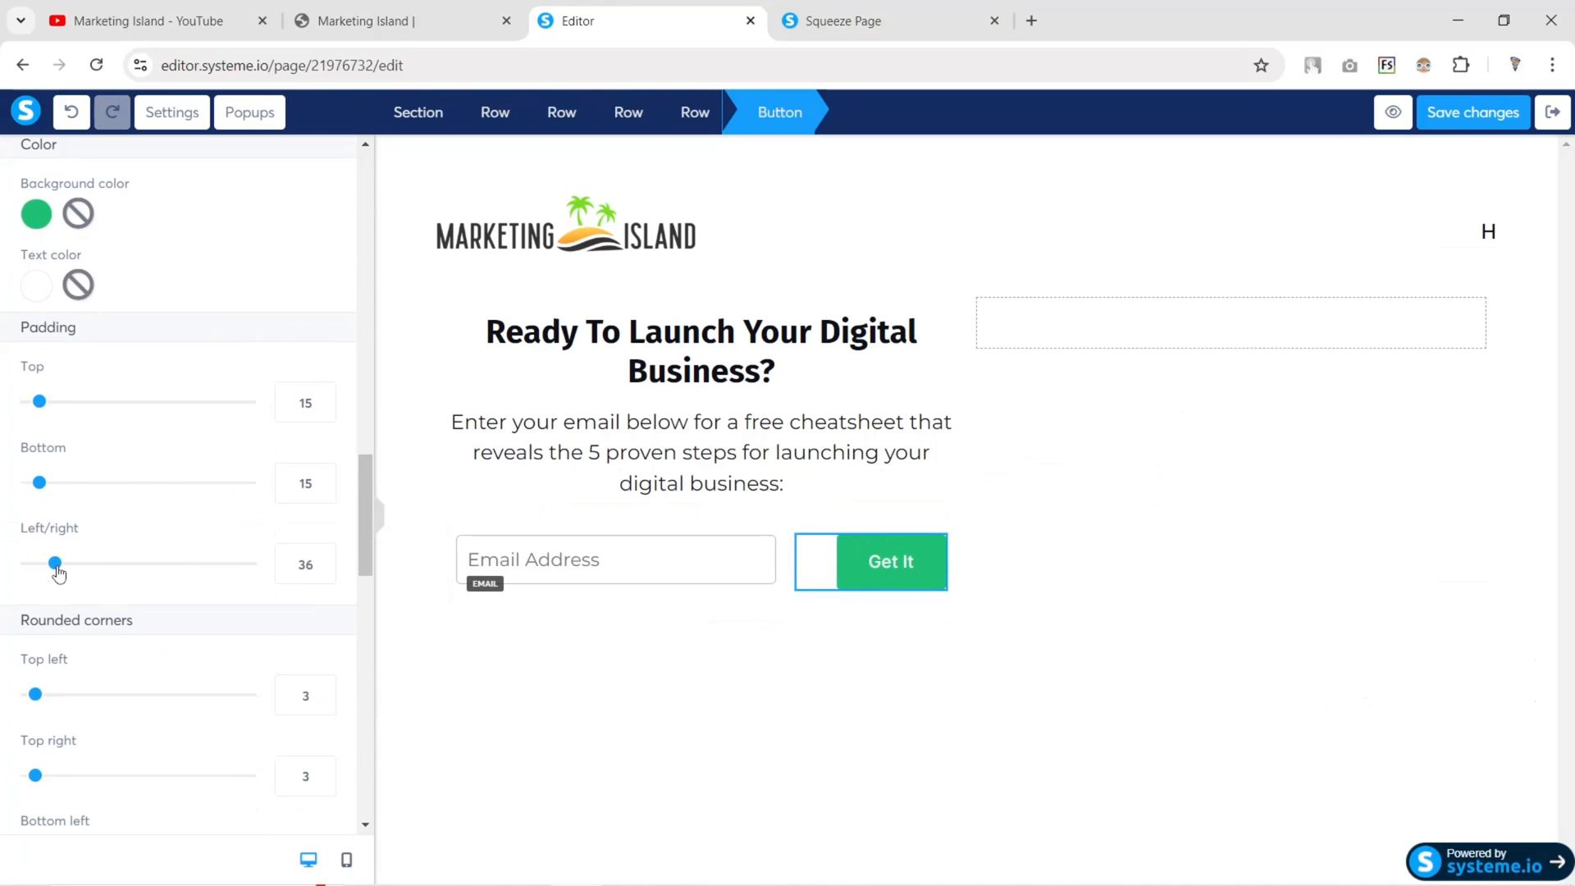
Round all four corners of the button to 100 and check the layout at full width
{"action": "left_click", "coordinate": [415, 42]}
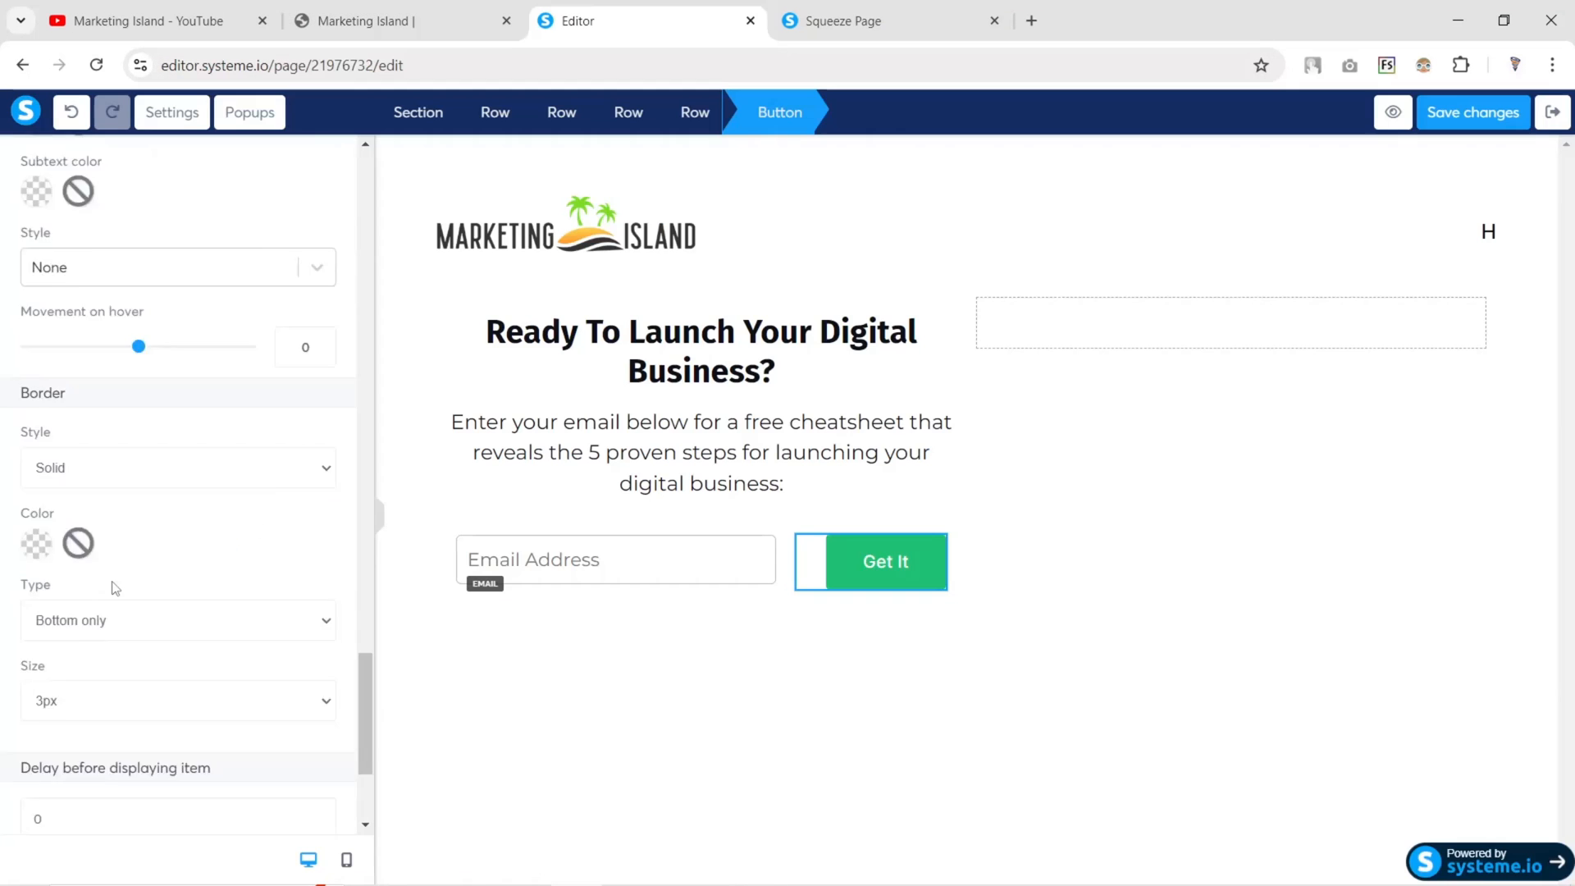
{"action": "scroll", "coordinate": [113, 586], "scroll_direction": "up", "scroll_amount": 3}
{"action": "scroll", "coordinate": [113, 586], "scroll_direction": "up", "scroll_amount": 5}
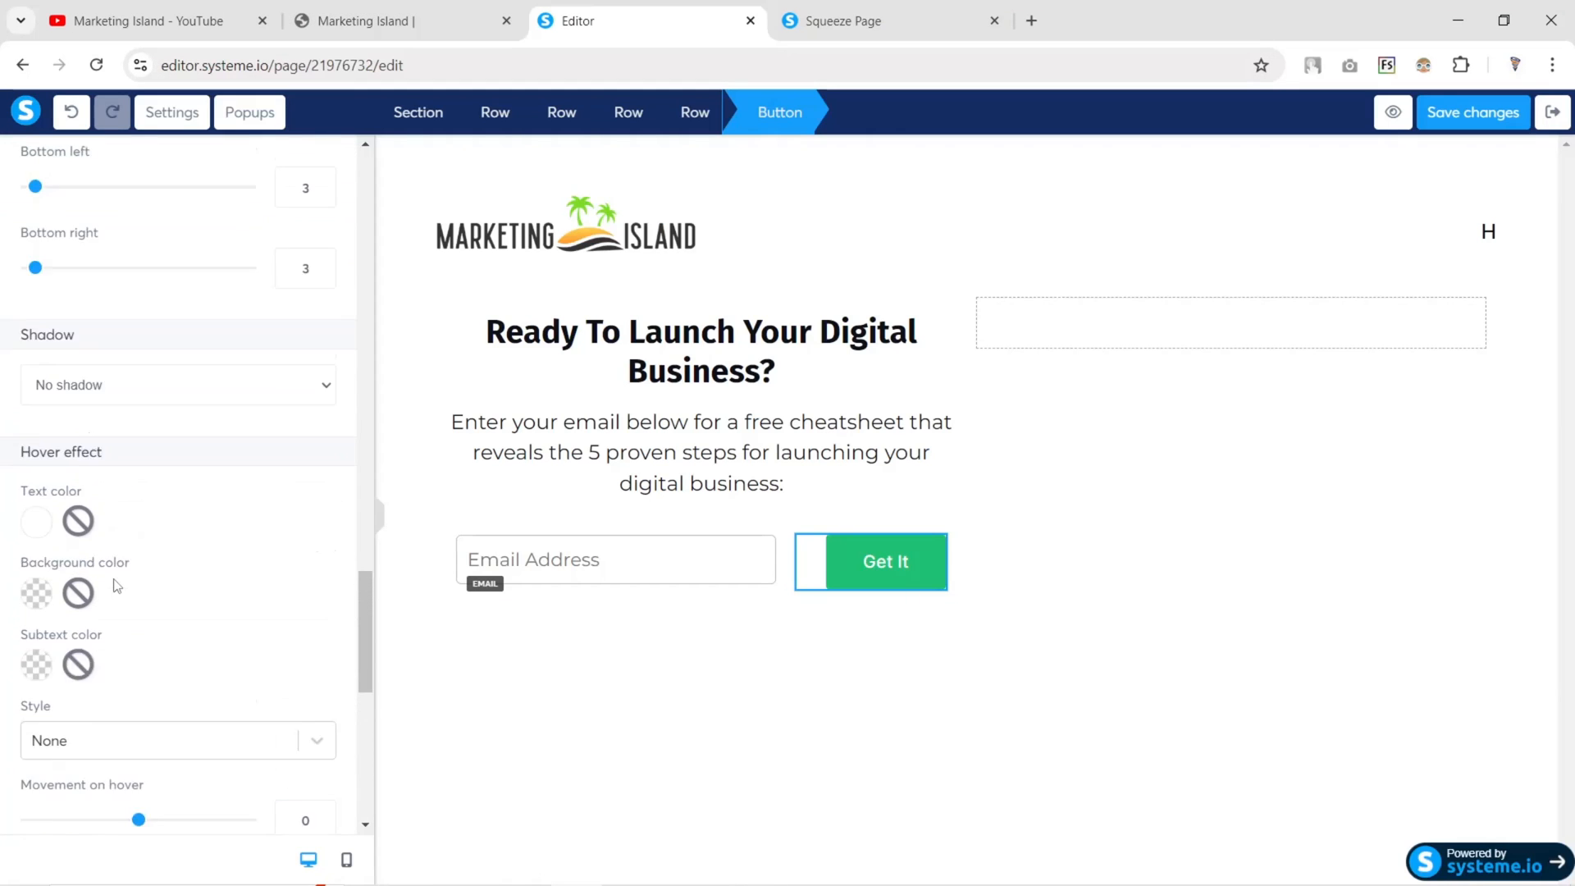
{"action": "left_click_drag", "start_coordinate": [35, 334], "coordinate": [248, 334]}
{"action": "left_click_drag", "start_coordinate": [35, 415], "coordinate": [248, 415]}
{"action": "left_click_drag", "start_coordinate": [36, 495], "coordinate": [249, 495]}
{"action": "left_click_drag", "start_coordinate": [35, 576], "coordinate": [511, 581]}
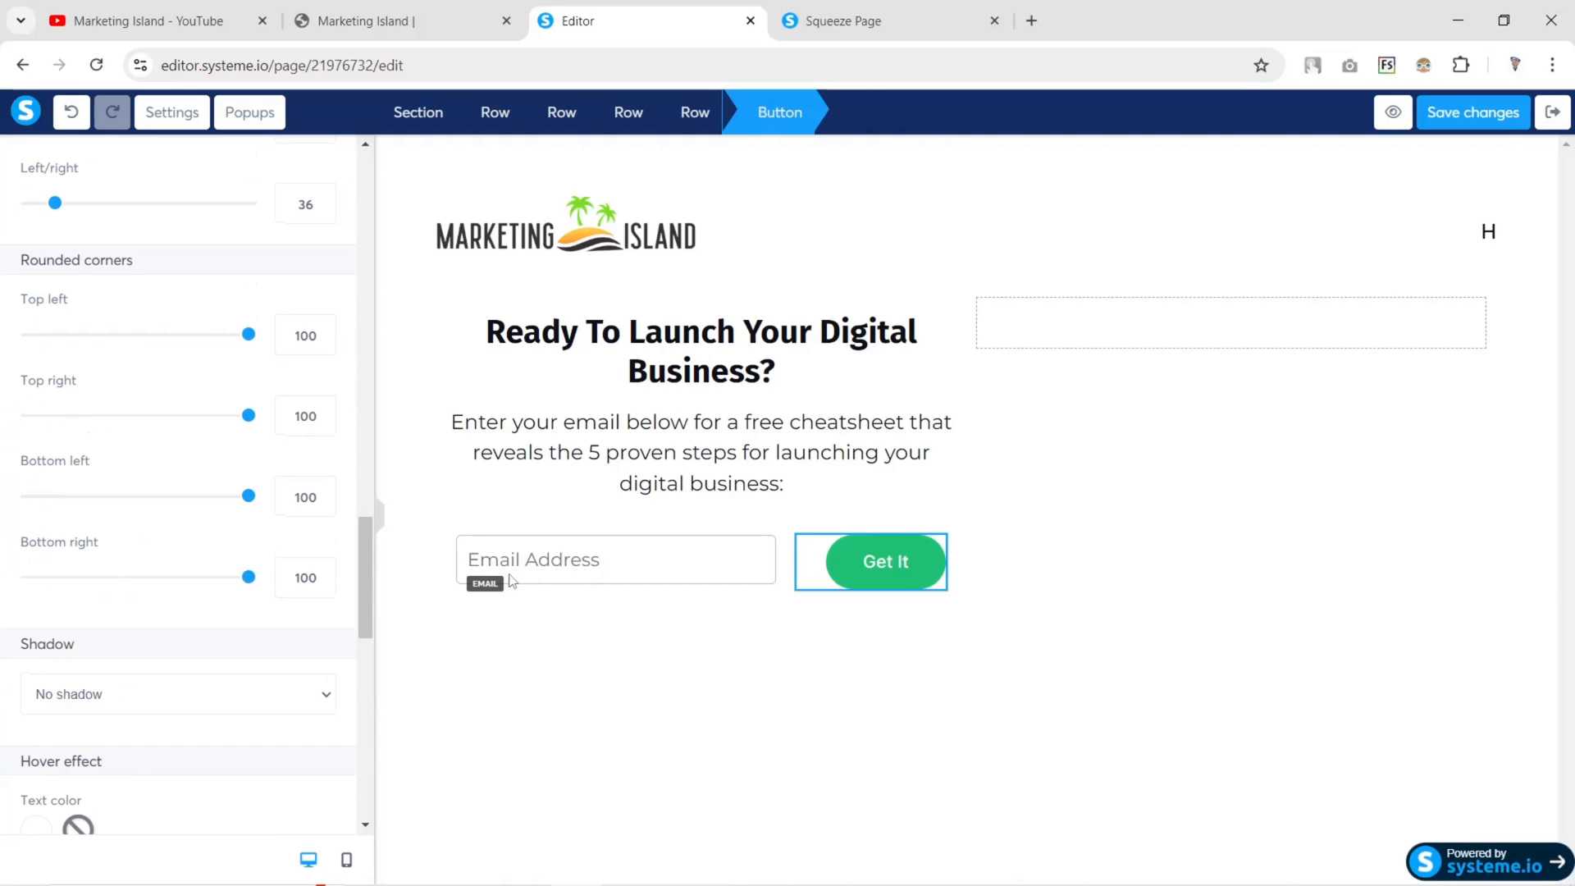
{"action": "left_click", "coordinate": [379, 528]}
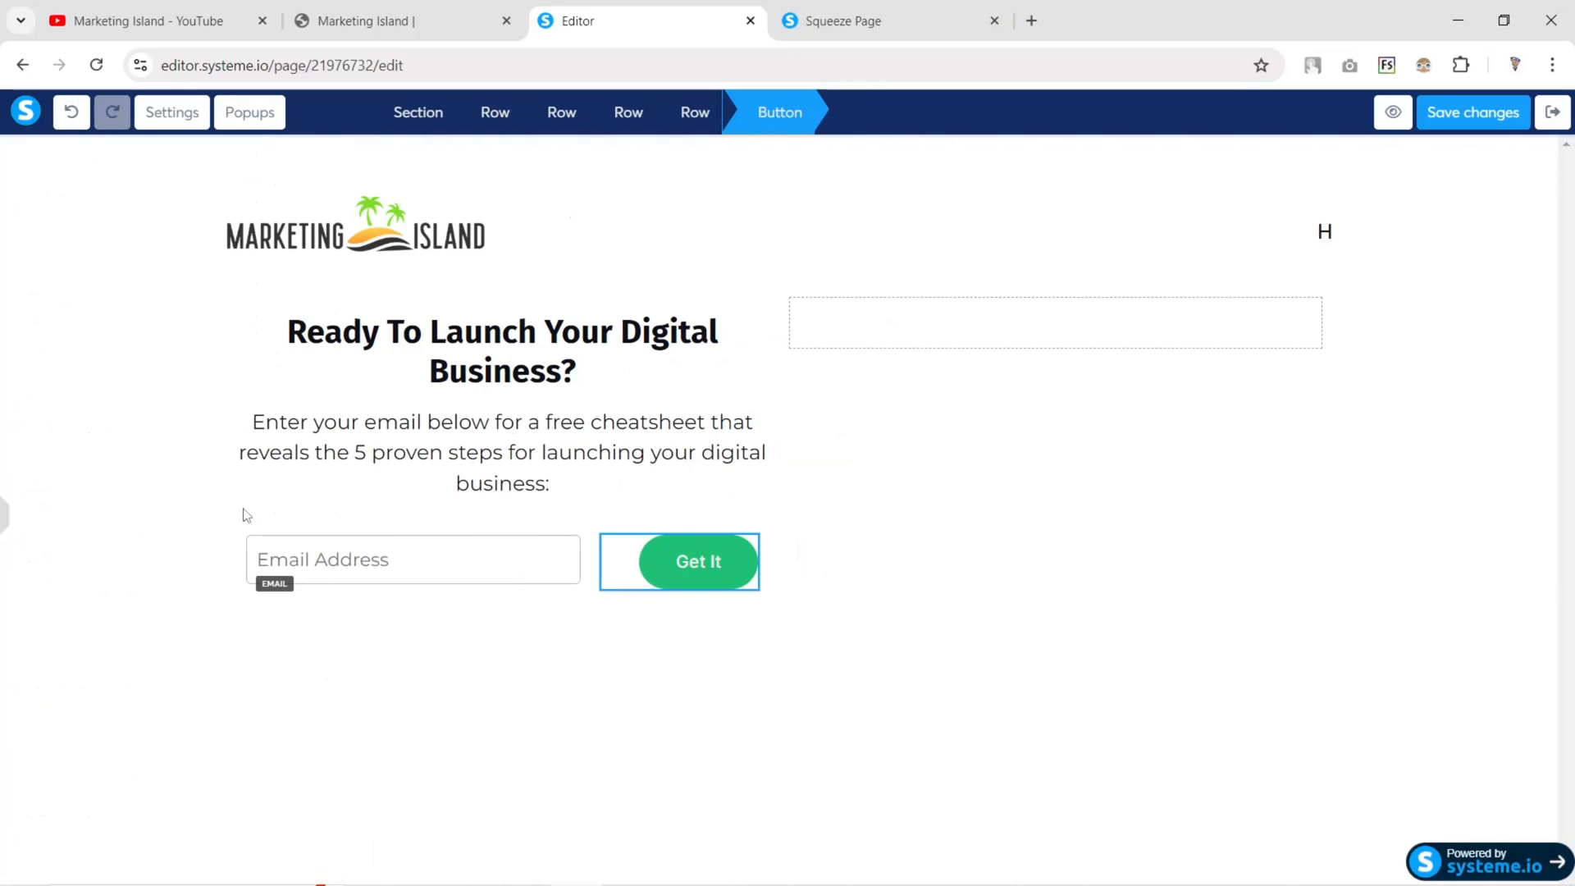
{"action": "left_click", "coordinate": [4, 525]}
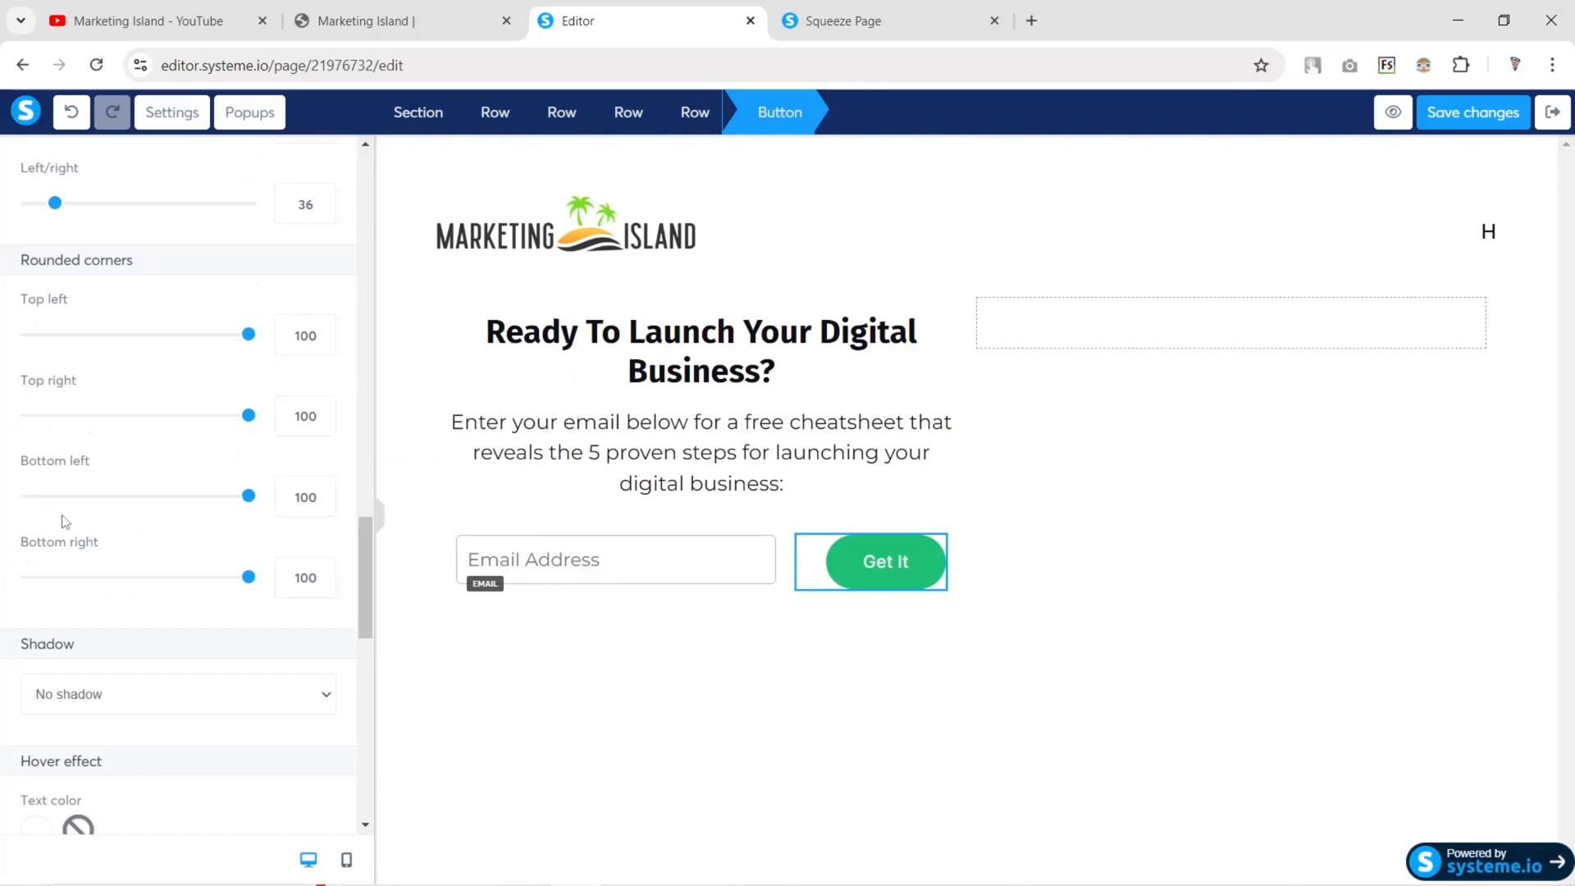
Left-align the headline and the paragraph below it
{"action": "left_click", "coordinate": [676, 352]}
{"action": "scroll", "coordinate": [89, 626], "scroll_direction": "down", "scroll_amount": 5}
{"action": "scroll", "coordinate": [112, 588], "scroll_direction": "up", "scroll_amount": 1}
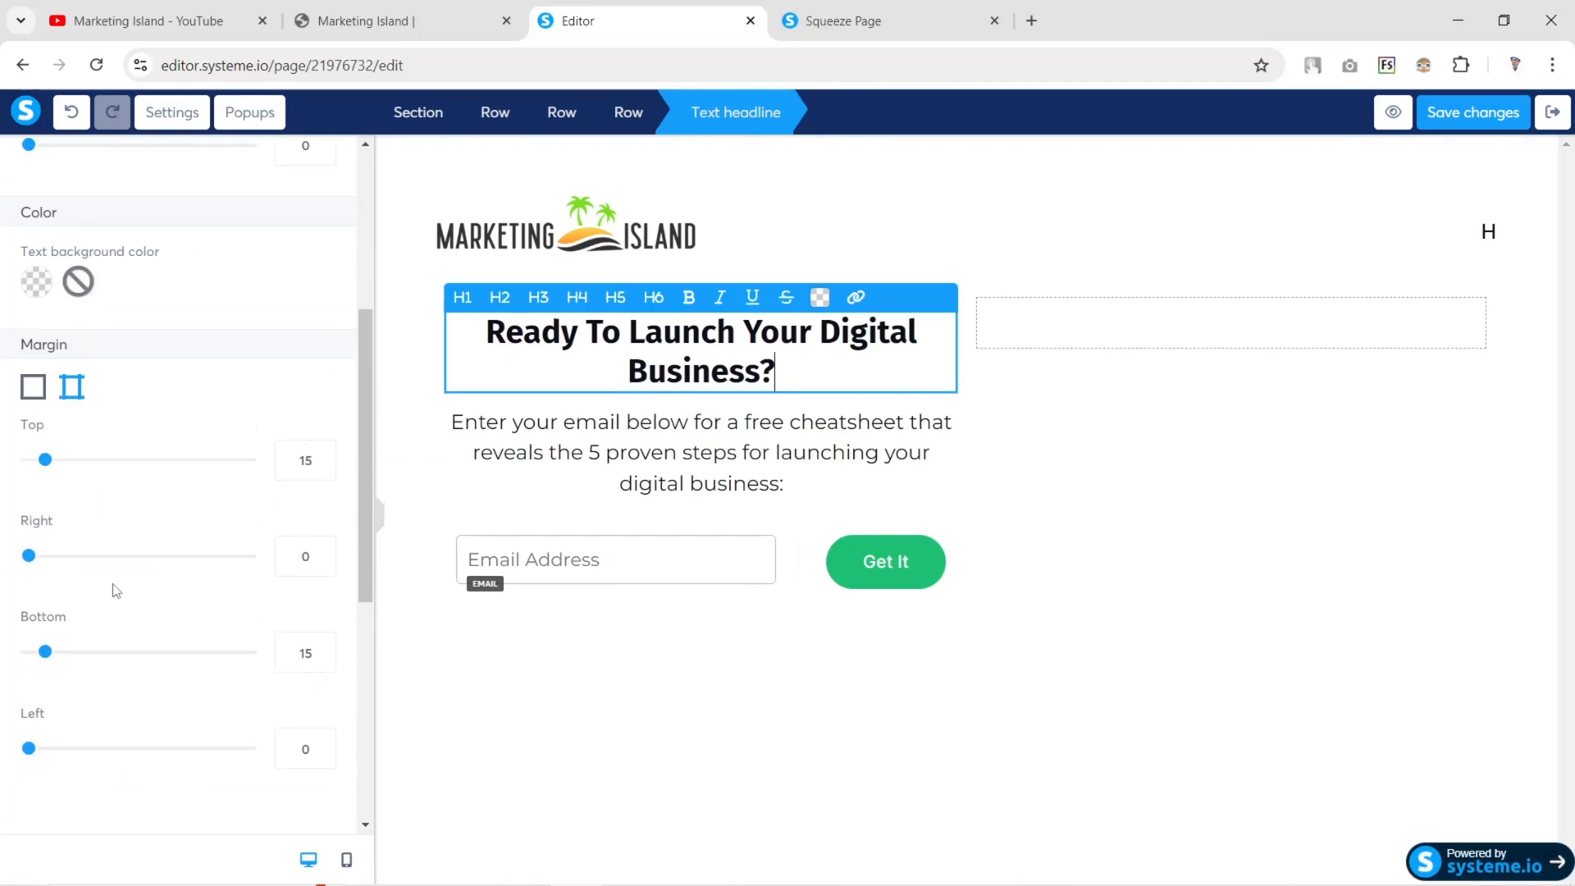
{"action": "scroll", "coordinate": [113, 588], "scroll_direction": "down", "scroll_amount": 2}
{"action": "left_click", "coordinate": [665, 451]}
{"action": "left_click", "coordinate": [664, 452]}
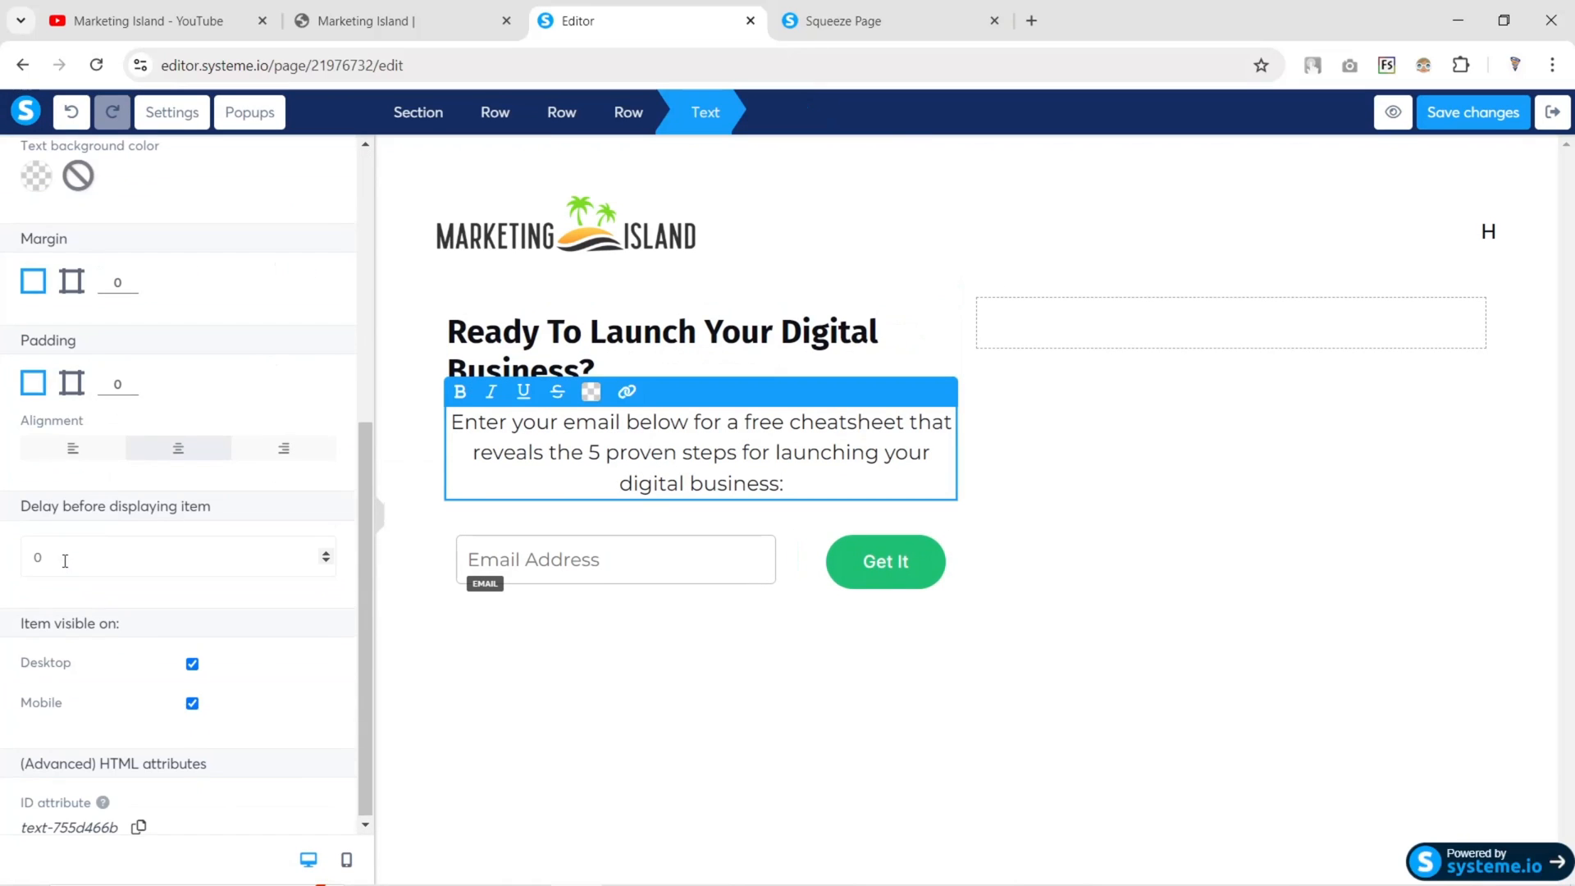
{"action": "left_click", "coordinate": [382, 525]}
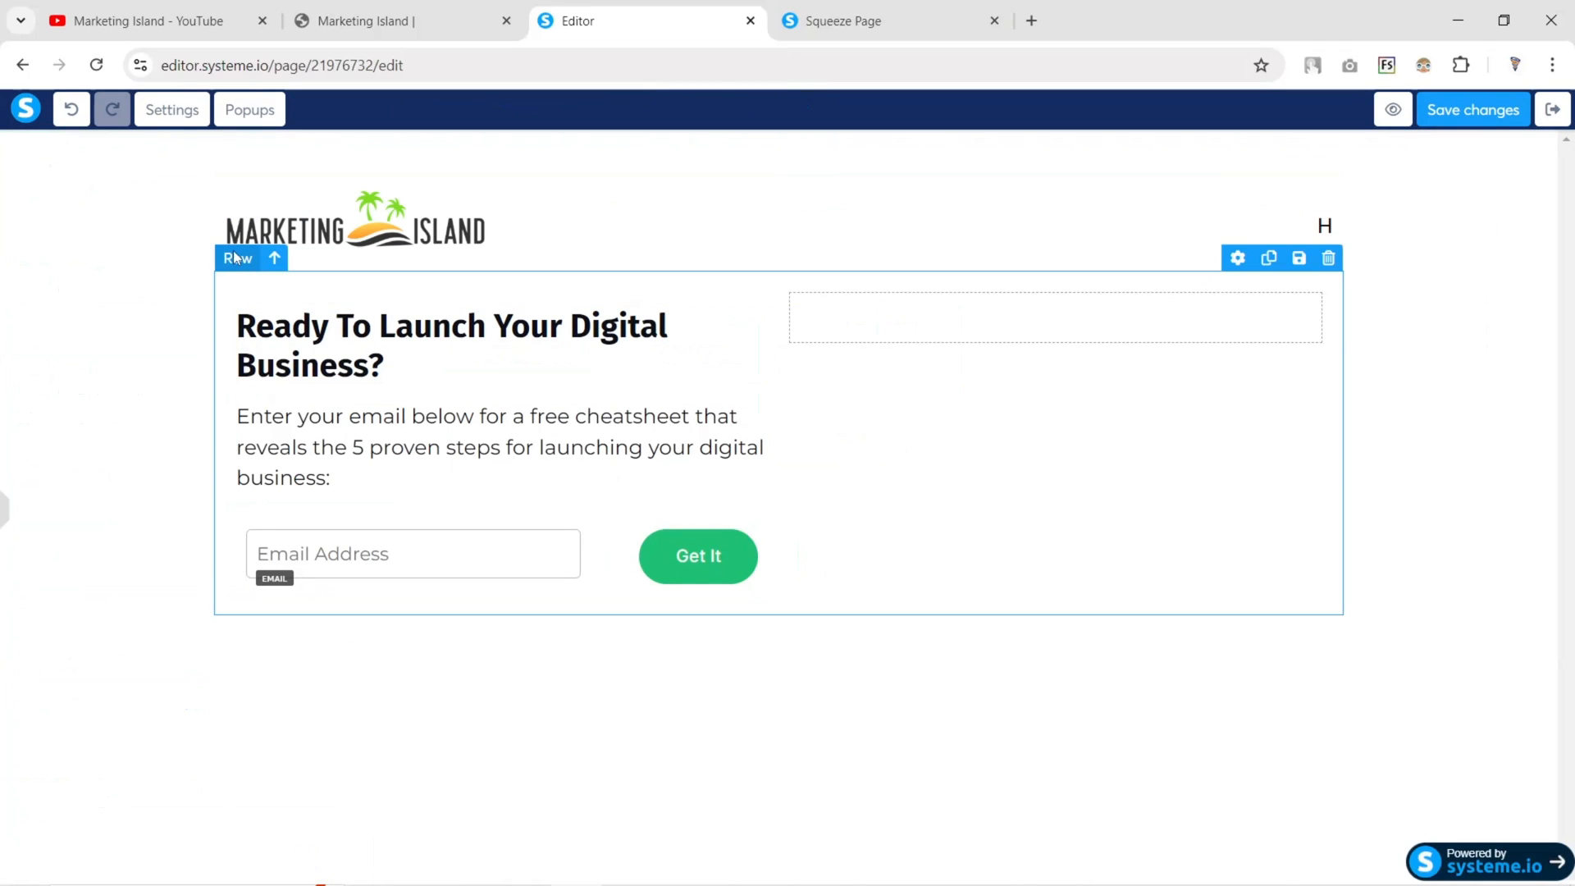
Set the padding of the row containing the headline and opt-in form to 0
{"action": "left_click", "coordinate": [236, 271]}
{"action": "left_click_drag", "start_coordinate": [136, 352], "coordinate": [93, 358]}
{"action": "type", "text": "0"}
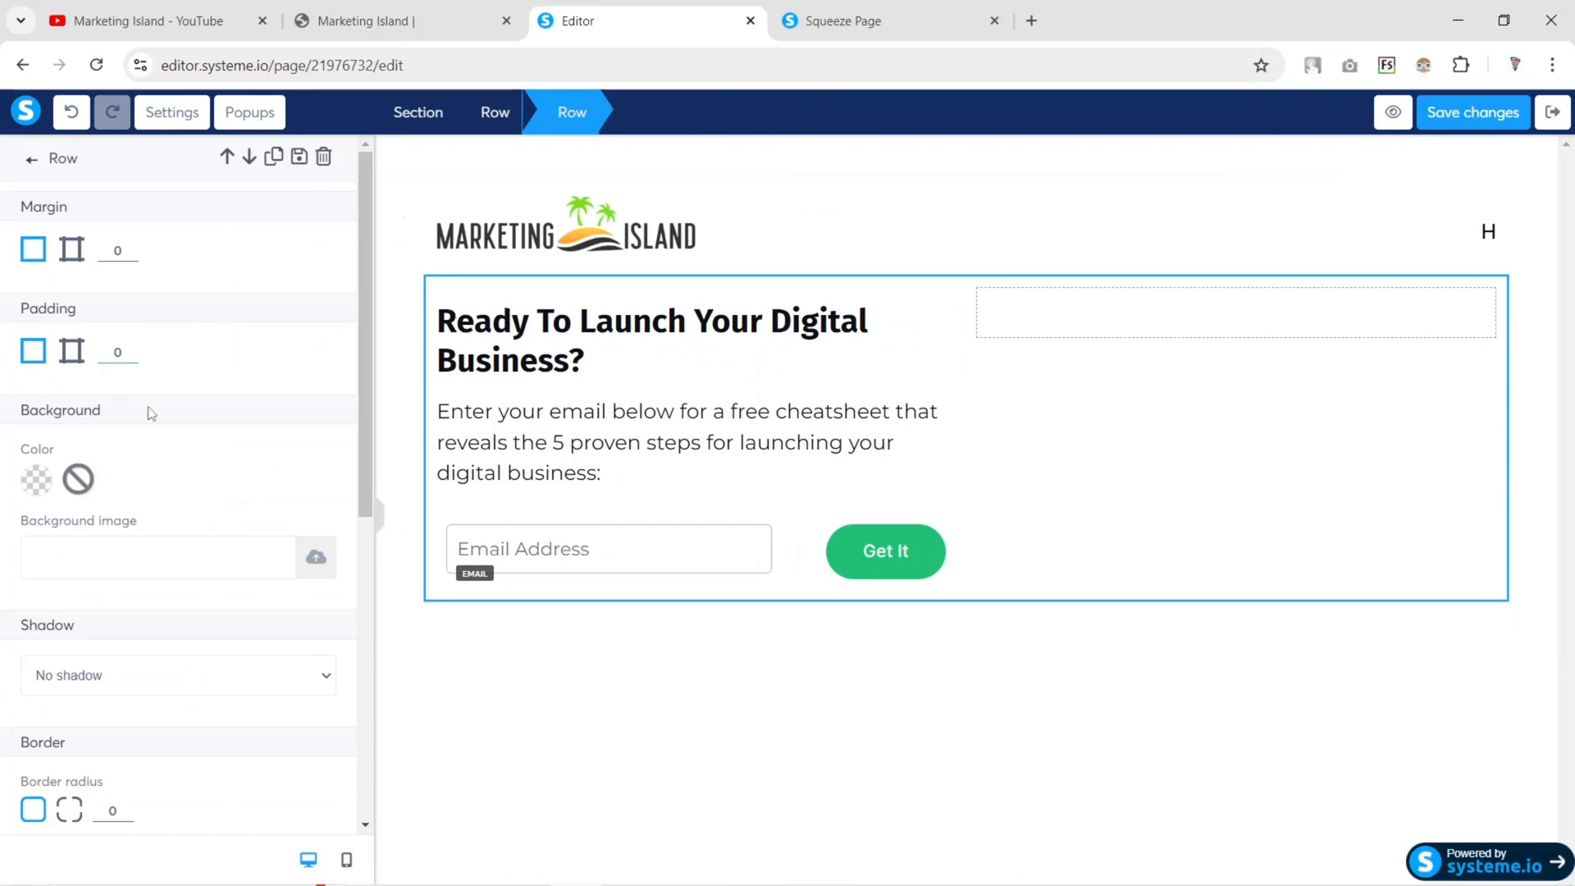
Set the headline's font to Inter from Google Fonts with the Medium 500 style
{"action": "left_click", "coordinate": [542, 345]}
{"action": "left_click", "coordinate": [541, 345]}
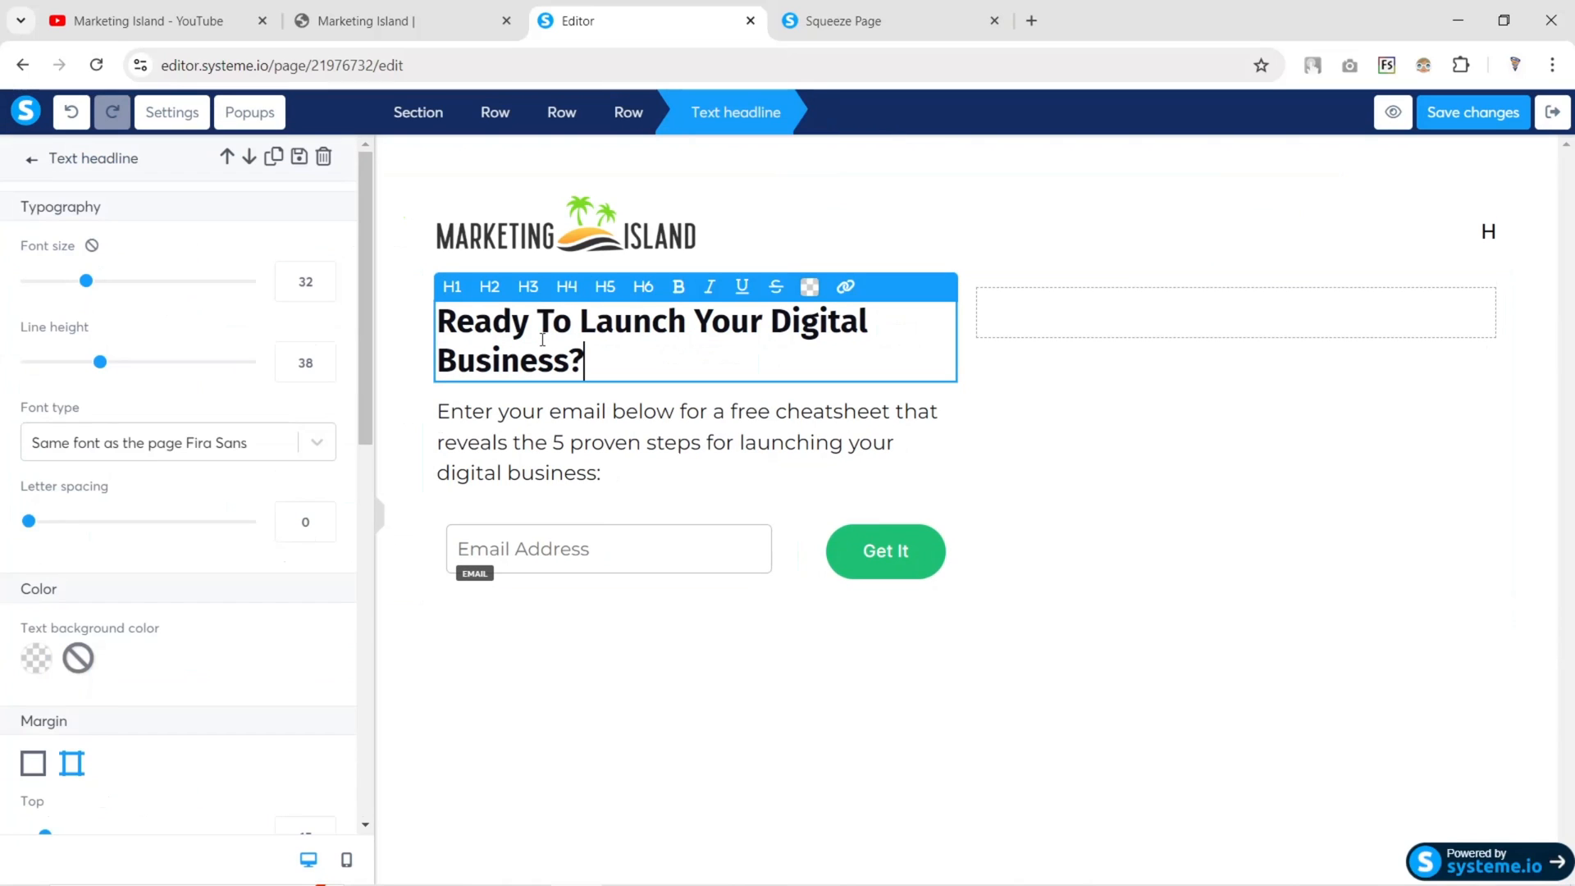
{"action": "left_click", "coordinate": [88, 440]}
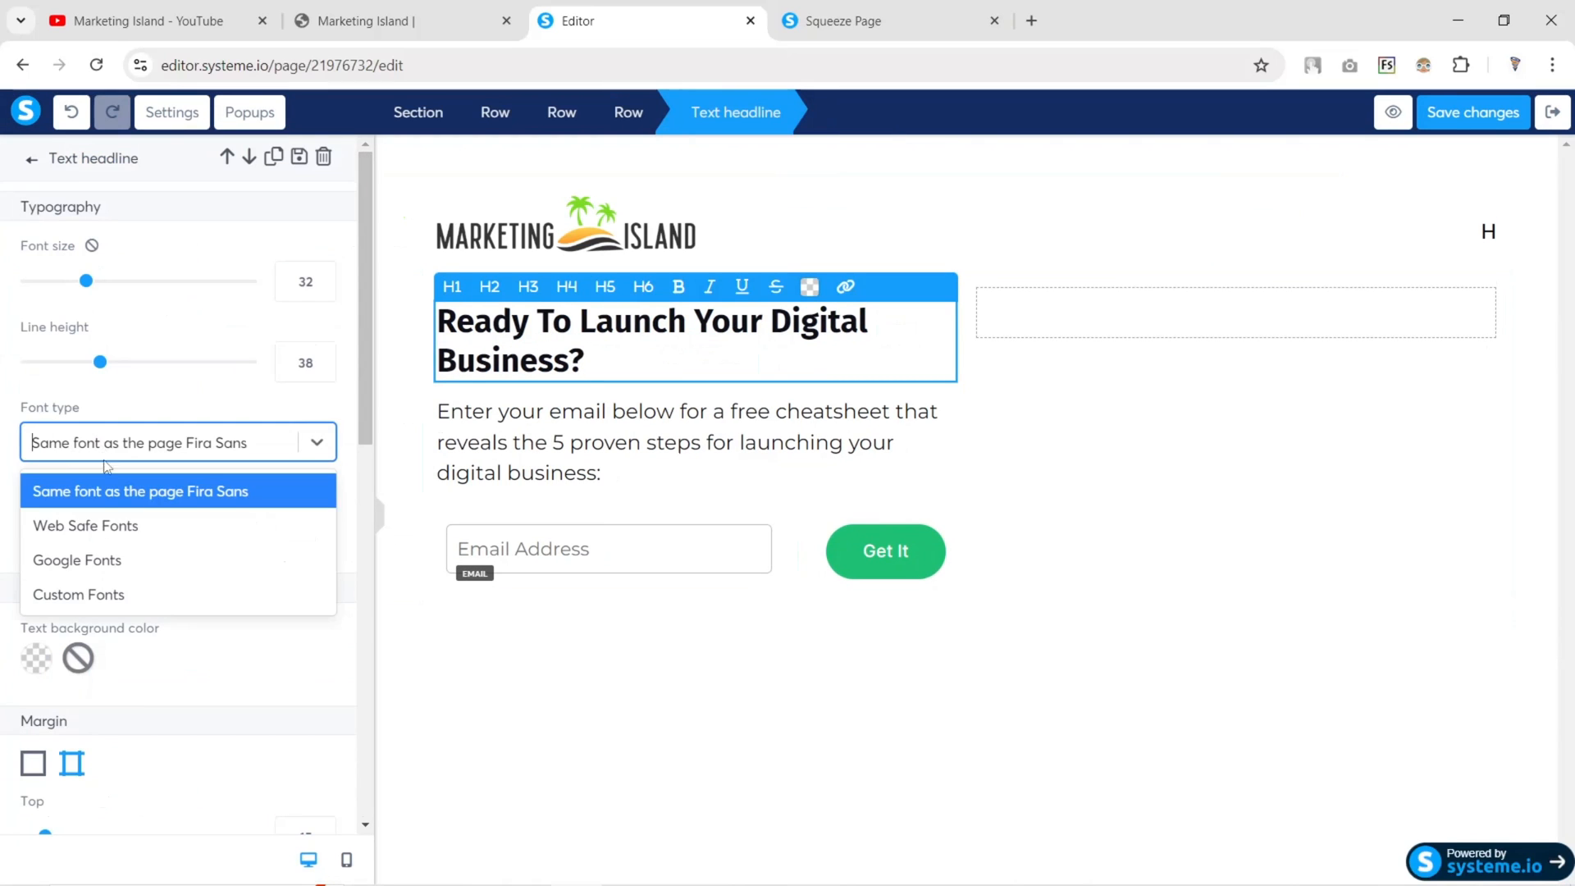
{"action": "left_click", "coordinate": [92, 557]}
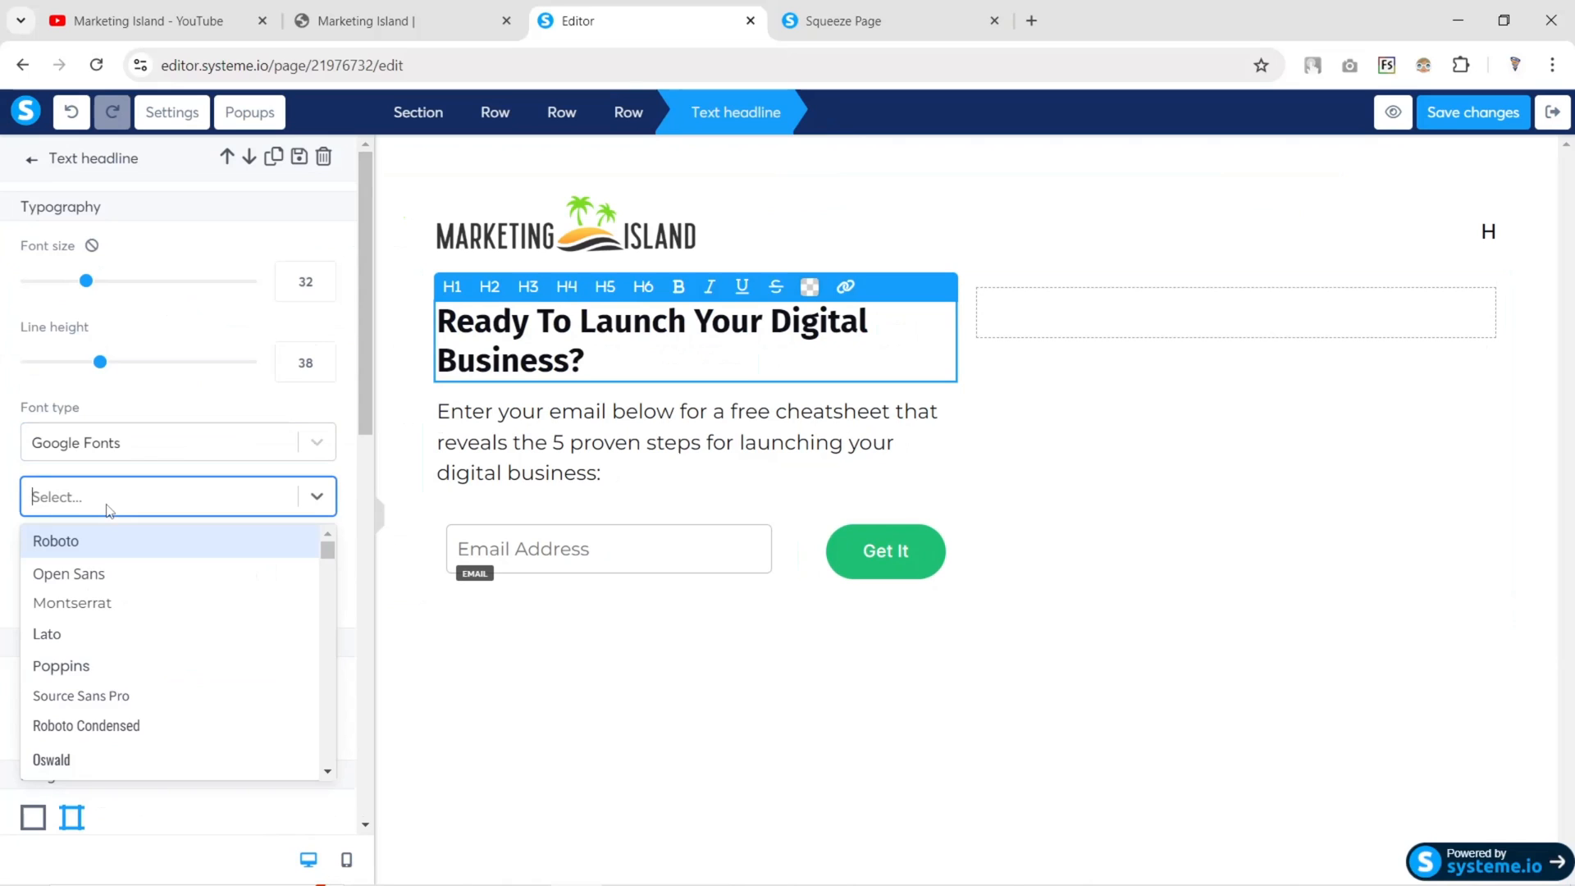
{"action": "type", "text": "inter"}
{"action": "key", "text": "Return"}
{"action": "left_click", "coordinate": [142, 586]}
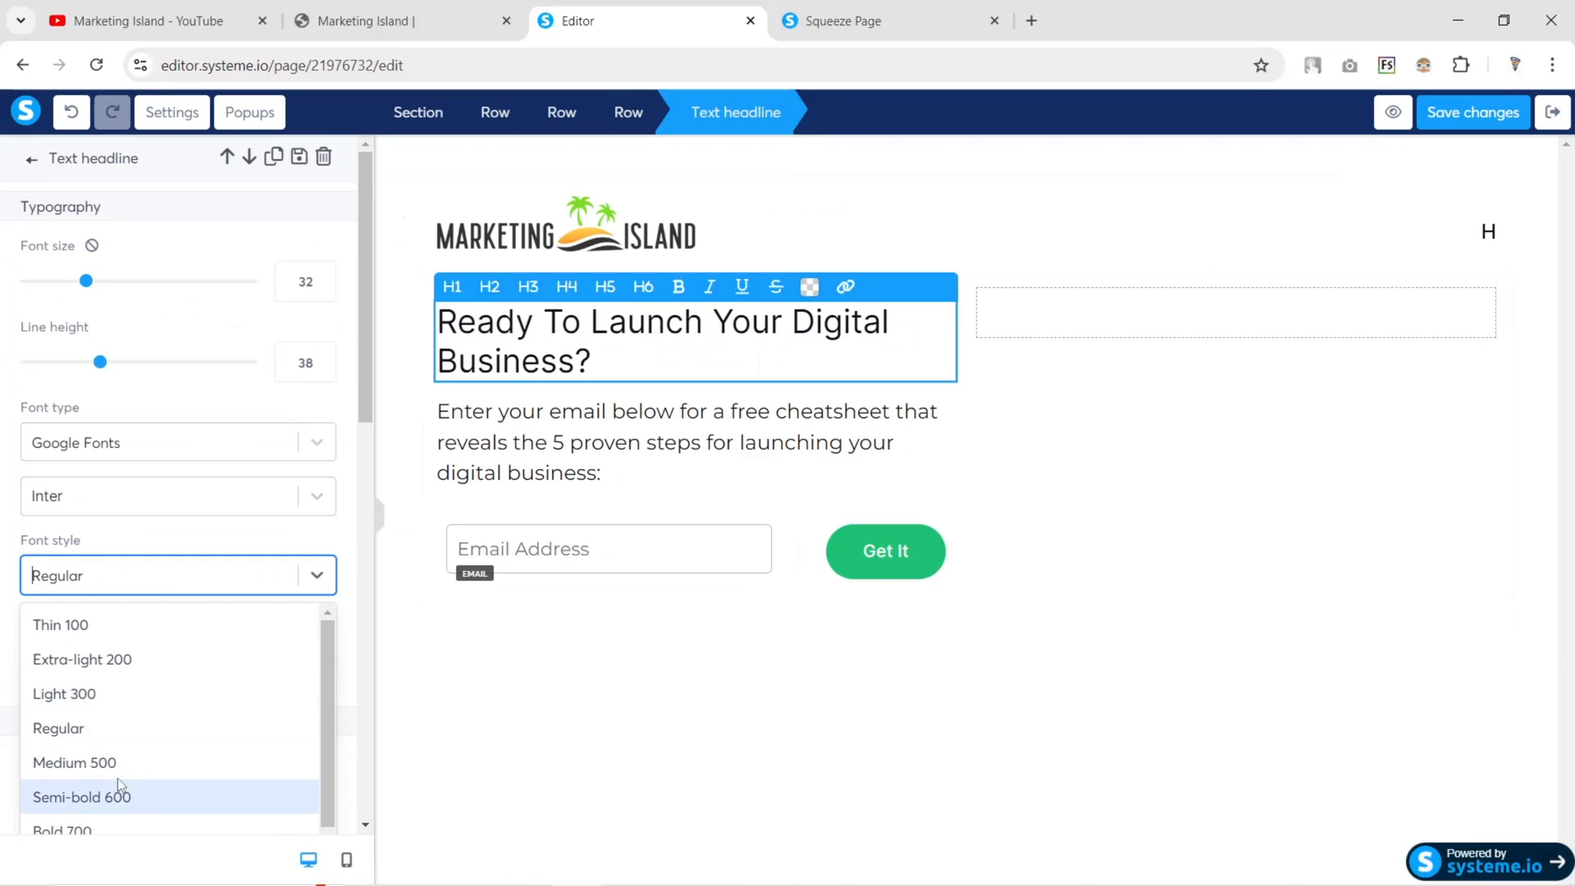
{"action": "left_click", "coordinate": [117, 763]}
{"action": "scroll", "coordinate": [129, 552], "scroll_direction": "down", "scroll_amount": 1}
{"action": "scroll", "coordinate": [164, 493], "scroll_direction": "up", "scroll_amount": 1}
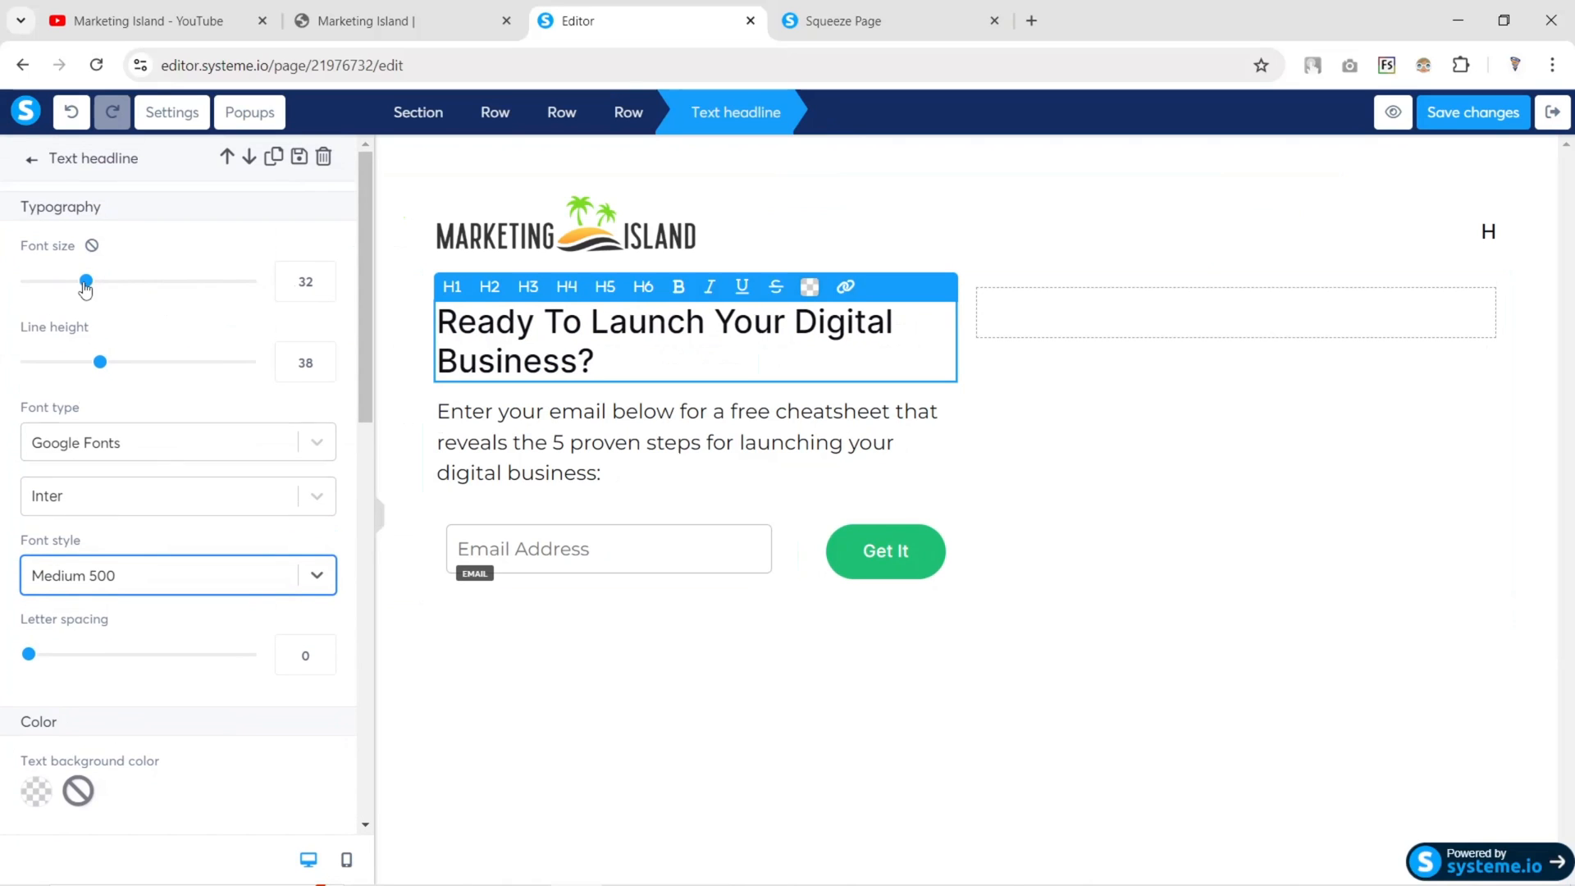
Set the headline's font size to 40, line height to 53 and font style to Semi-bold 600
{"action": "left_click_drag", "start_coordinate": [86, 287], "coordinate": [105, 288]}
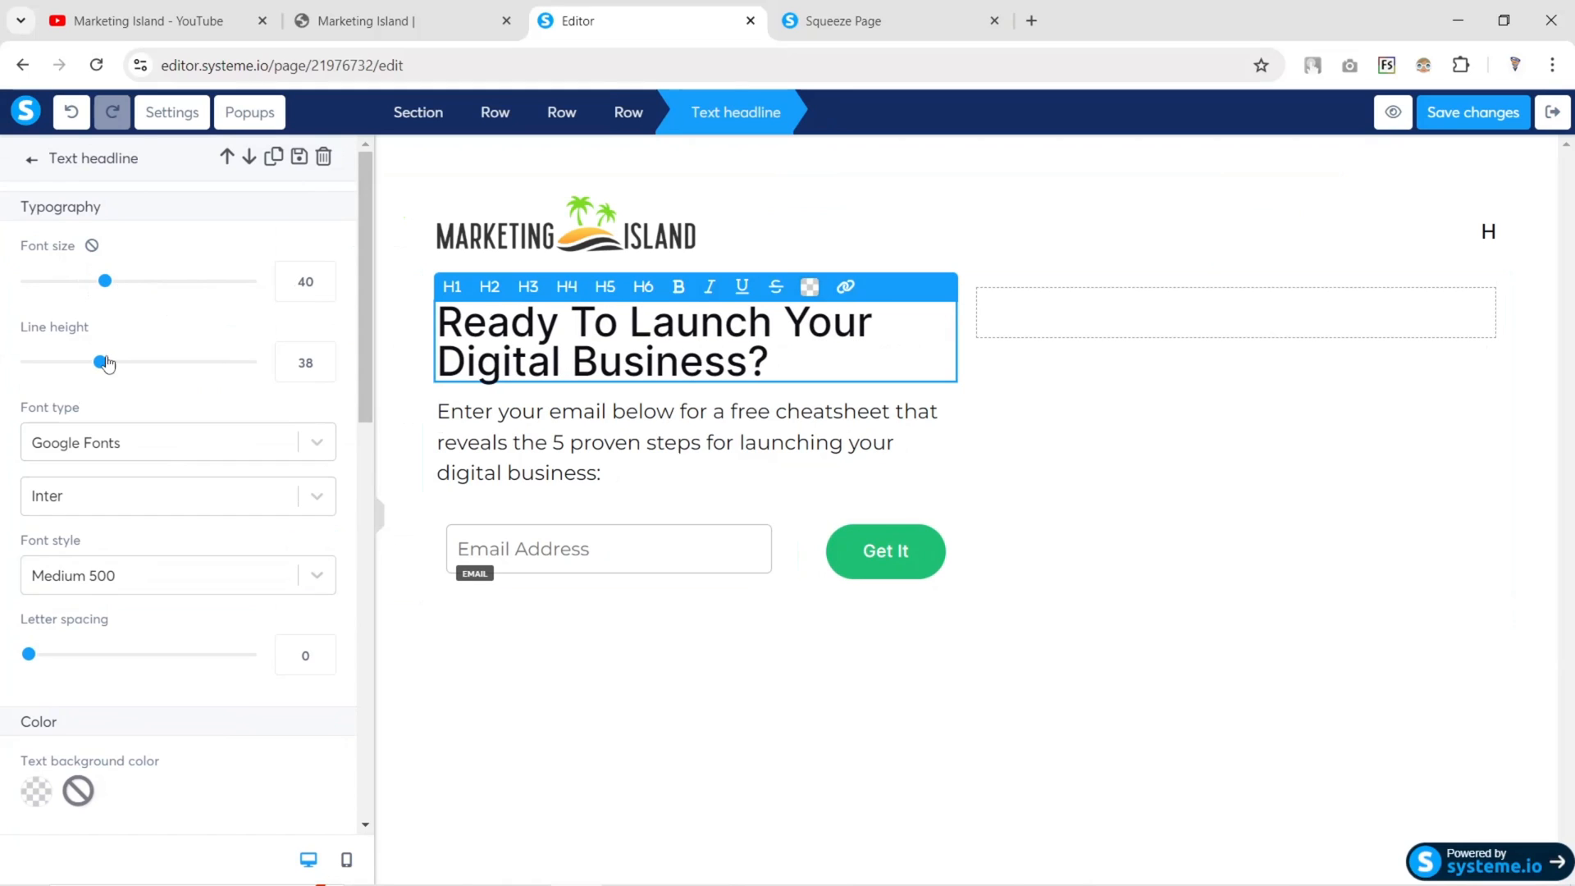
{"action": "left_click_drag", "start_coordinate": [105, 363], "coordinate": [139, 373]}
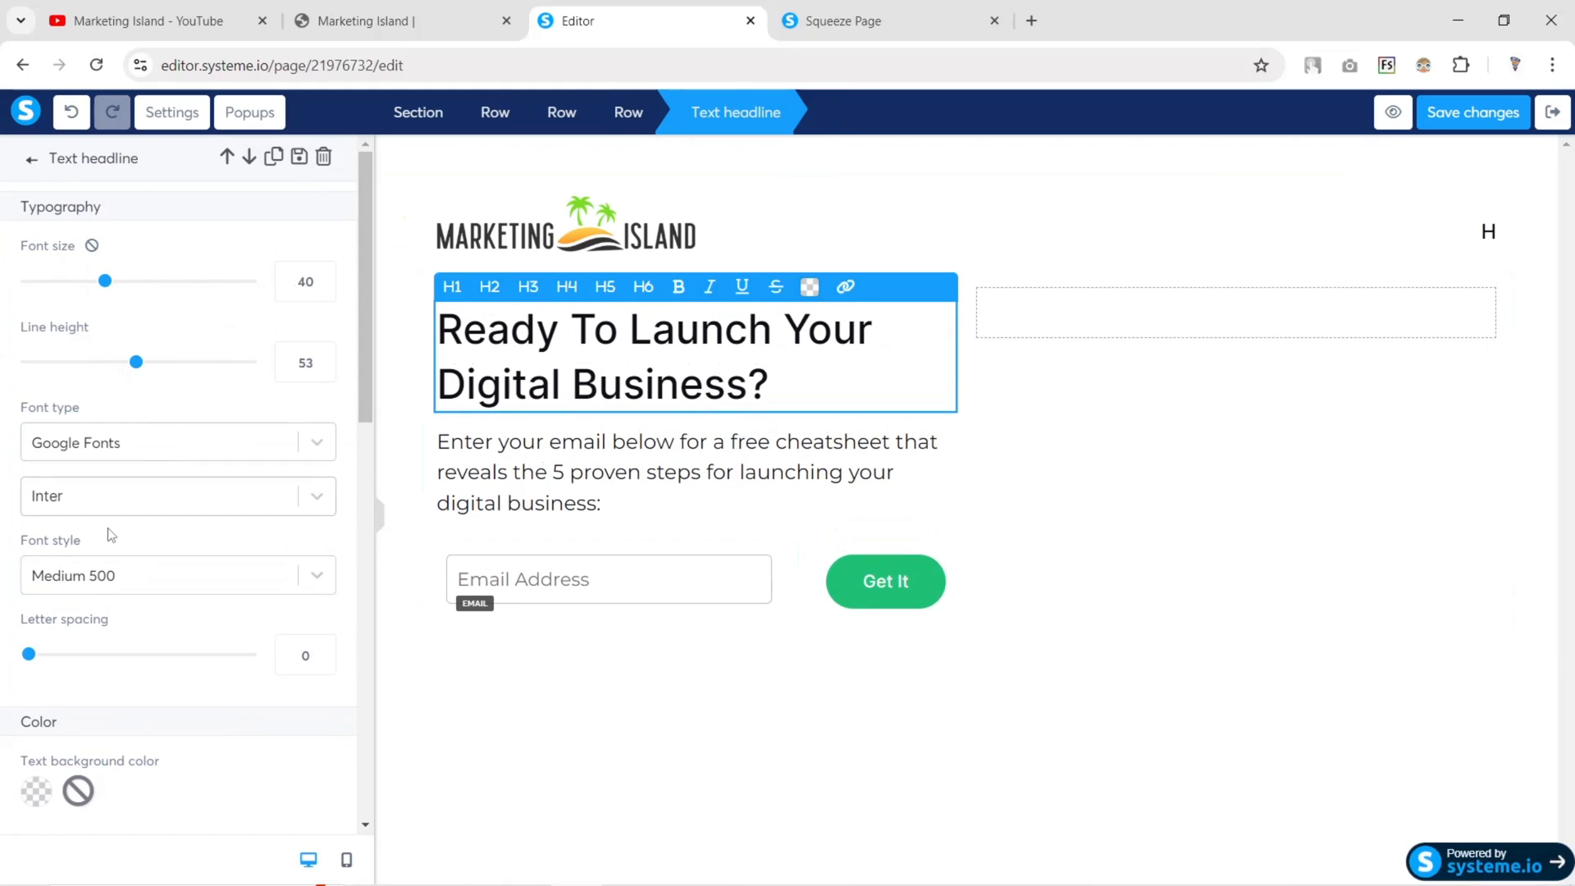
{"action": "left_click", "coordinate": [107, 577]}
{"action": "scroll", "coordinate": [119, 739], "scroll_direction": "down", "scroll_amount": 1}
{"action": "left_click", "coordinate": [115, 753]}
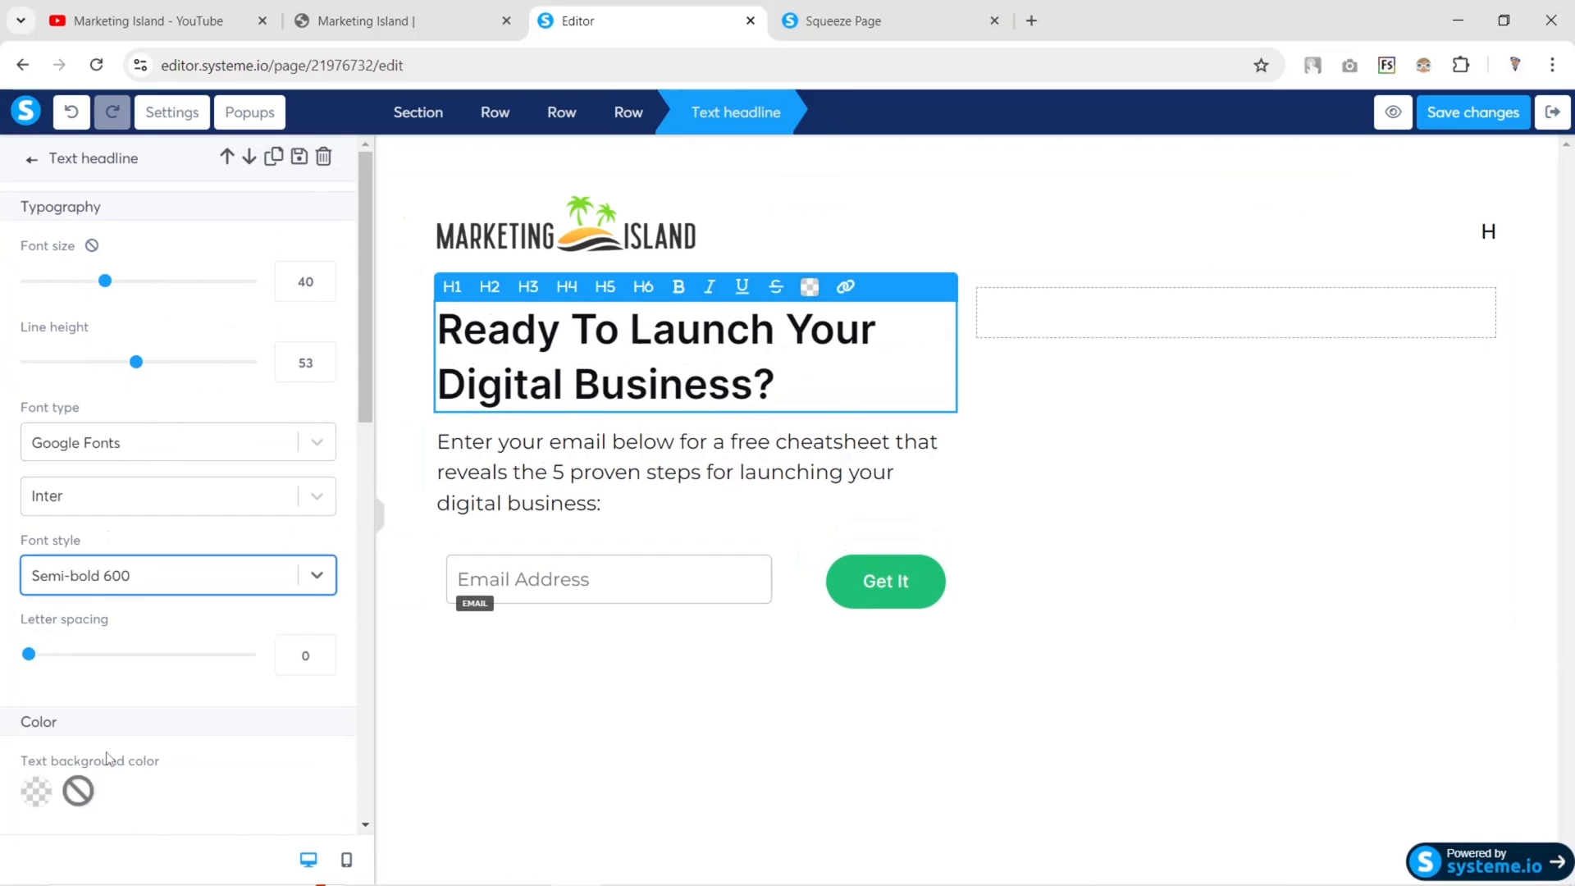
Set the font size of the paragraph below the headline to 18
{"action": "left_click", "coordinate": [515, 469]}
{"action": "left_click", "coordinate": [515, 469]}
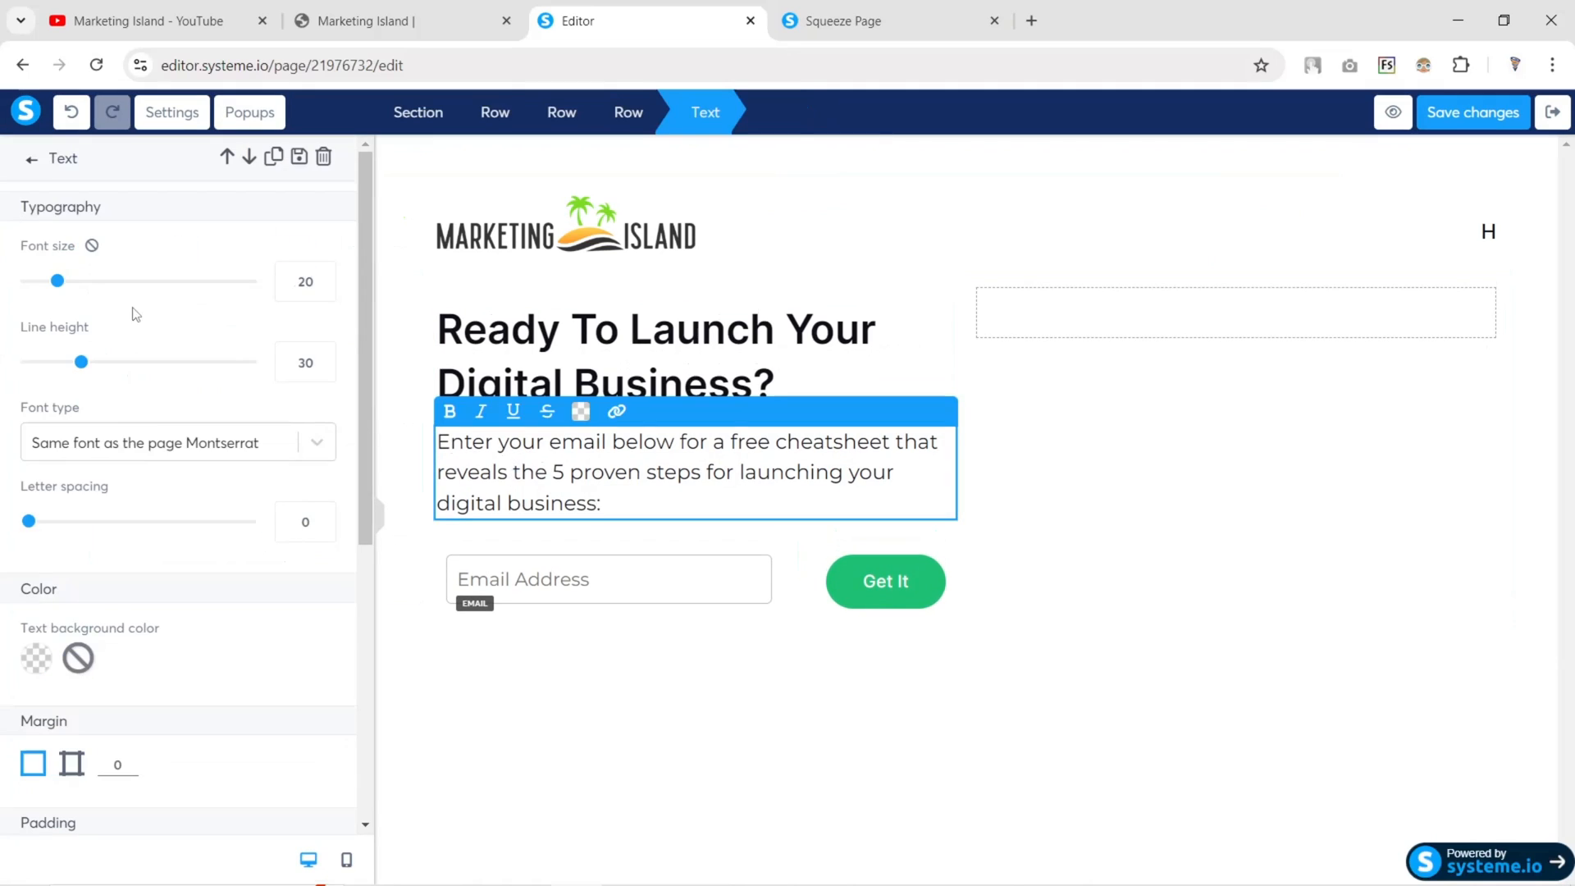
{"action": "left_click", "coordinate": [323, 287]}
{"action": "left_click", "coordinate": [322, 287]}
{"action": "left_click", "coordinate": [323, 288]}
{"action": "left_click", "coordinate": [322, 276]}
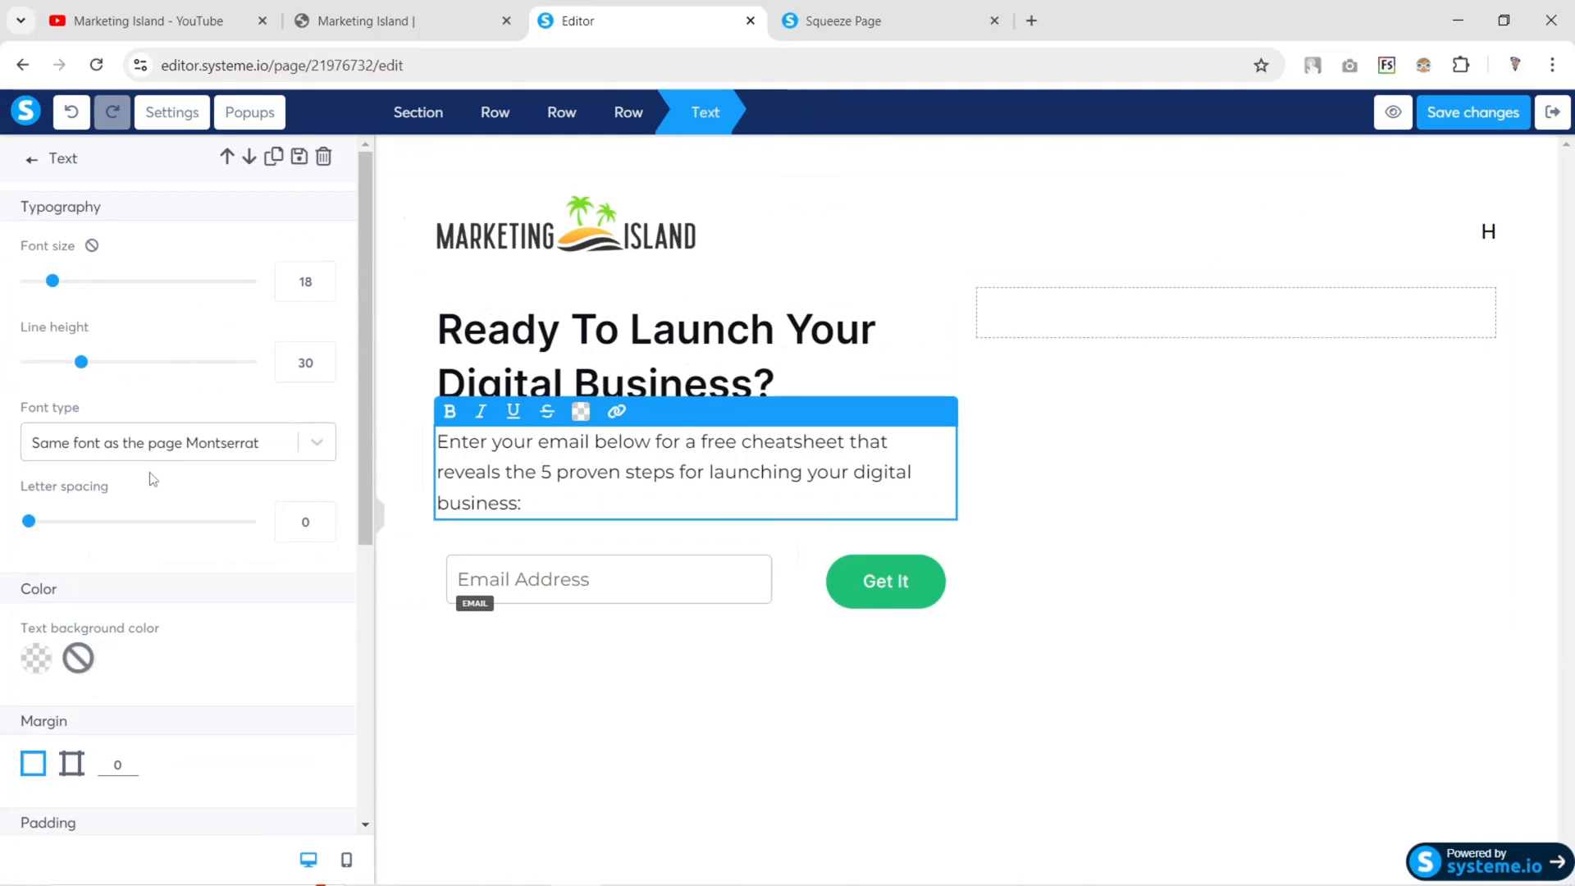
Set the paragraph's font to Inter from Google Fonts, slightly reduce its line height and compare the page with the Marketing Island site
{"action": "left_click", "coordinate": [210, 443]}
{"action": "left_click", "coordinate": [111, 560]}
{"action": "left_click", "coordinate": [109, 496]}
{"action": "type", "text": "int"}
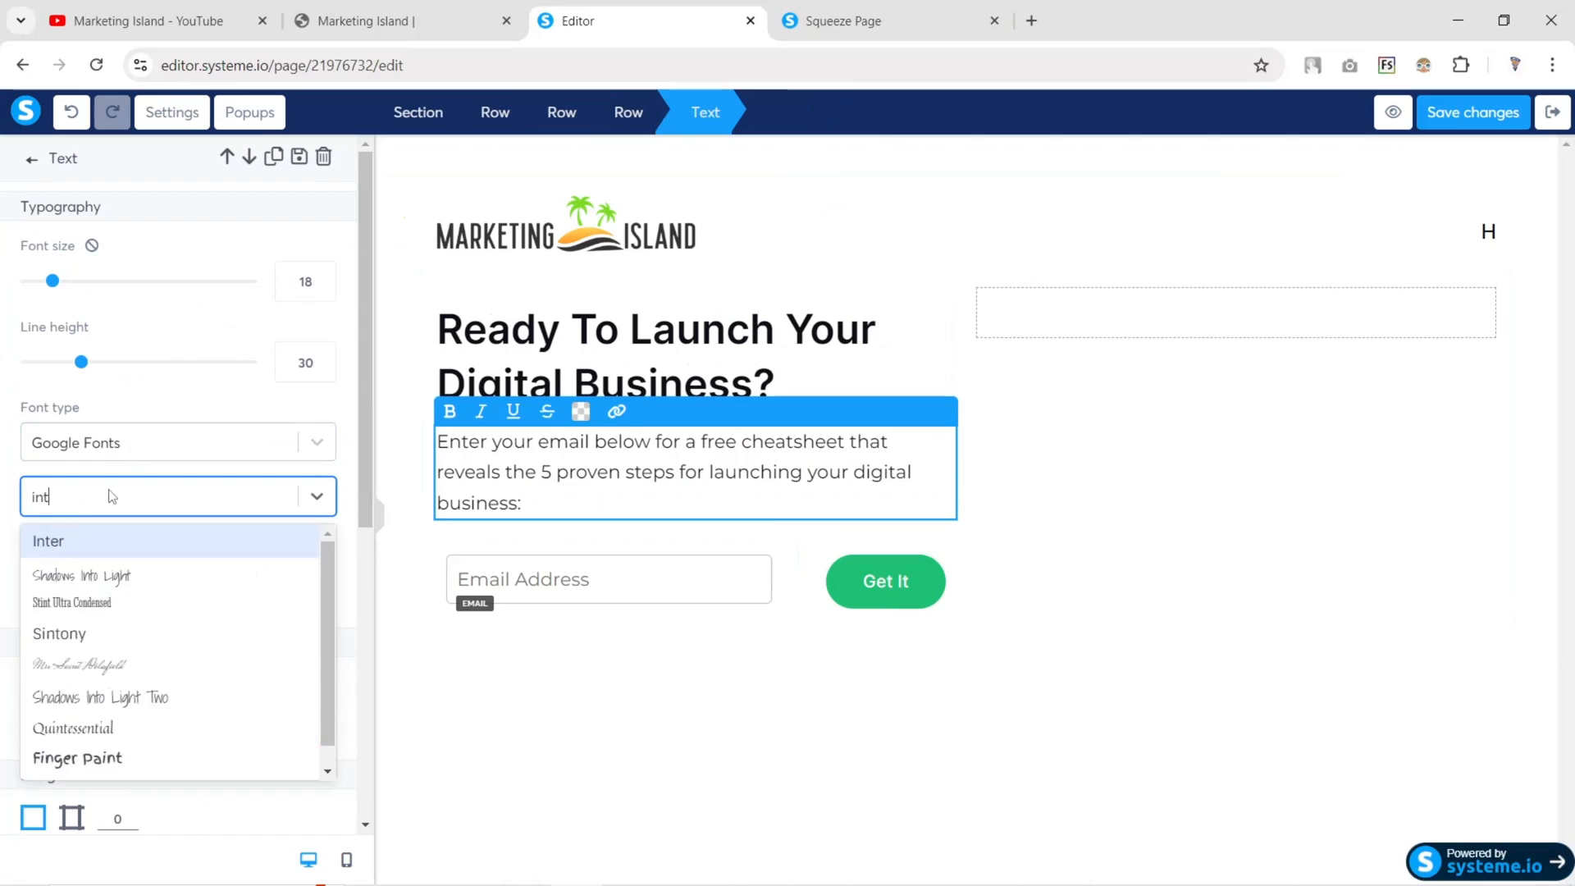
{"action": "key", "text": "Return"}
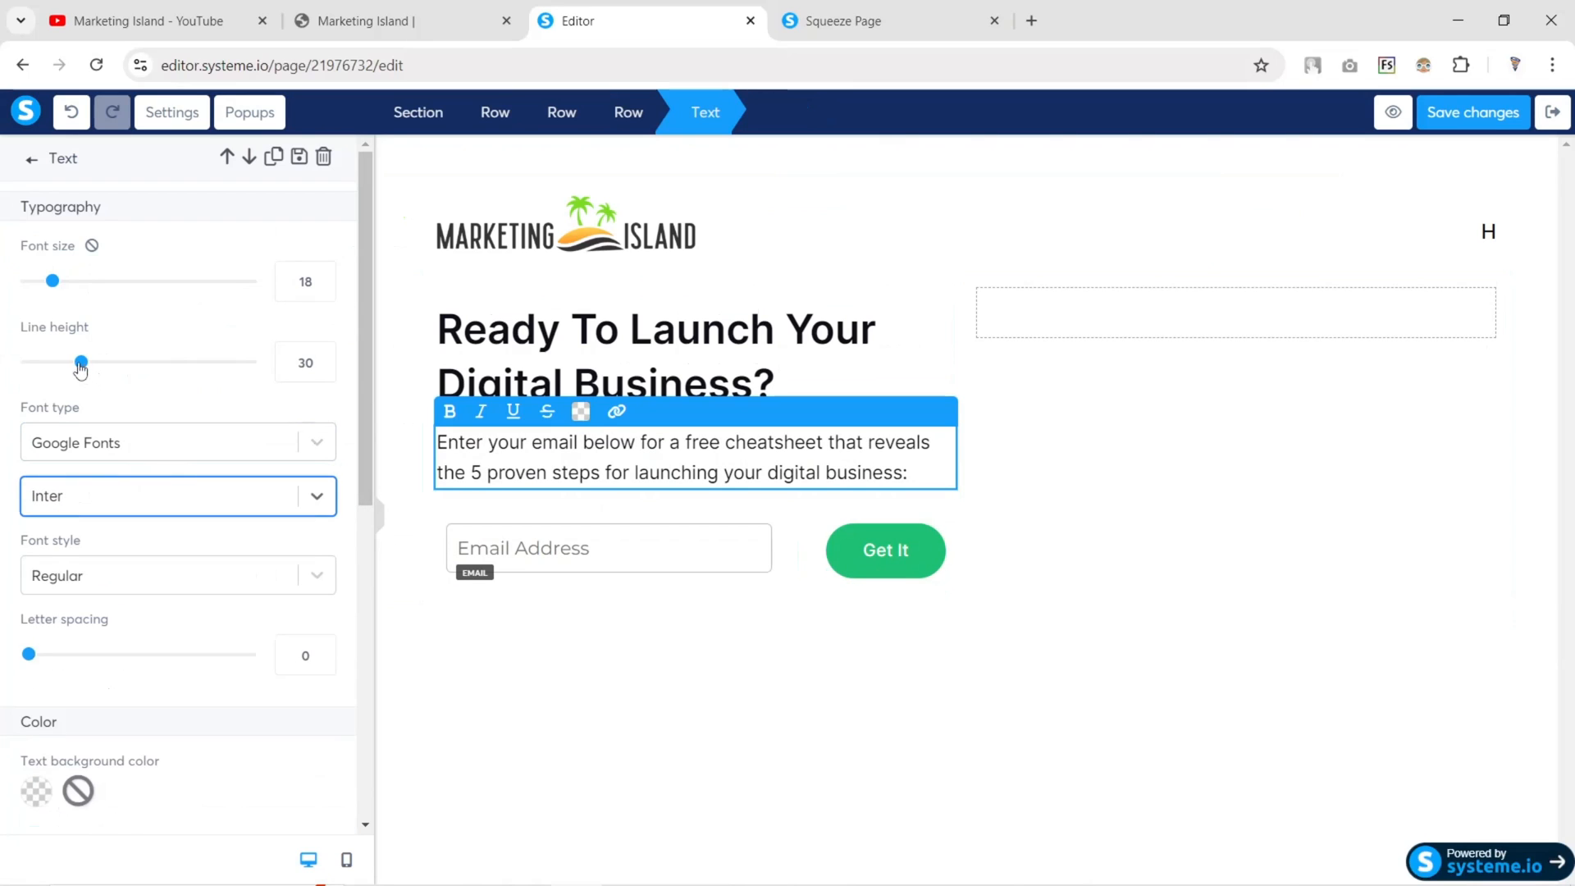
{"action": "left_click_drag", "start_coordinate": [80, 363], "coordinate": [77, 364]}
{"action": "left_click", "coordinate": [380, 515]}
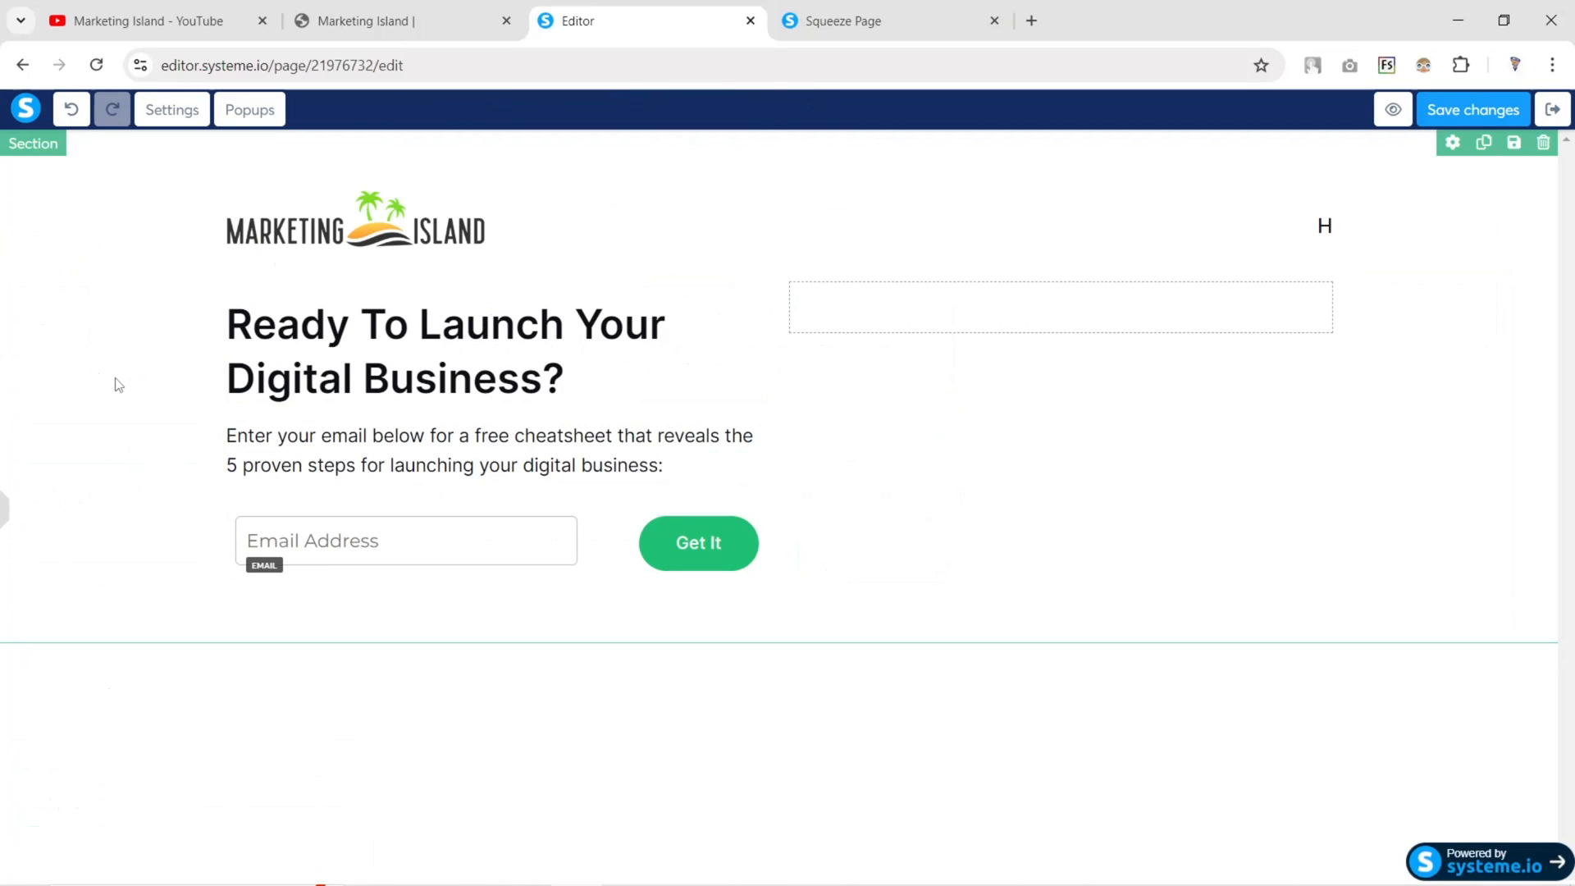
{"action": "left_click", "coordinate": [423, 18]}
{"action": "left_click", "coordinate": [578, 20]}
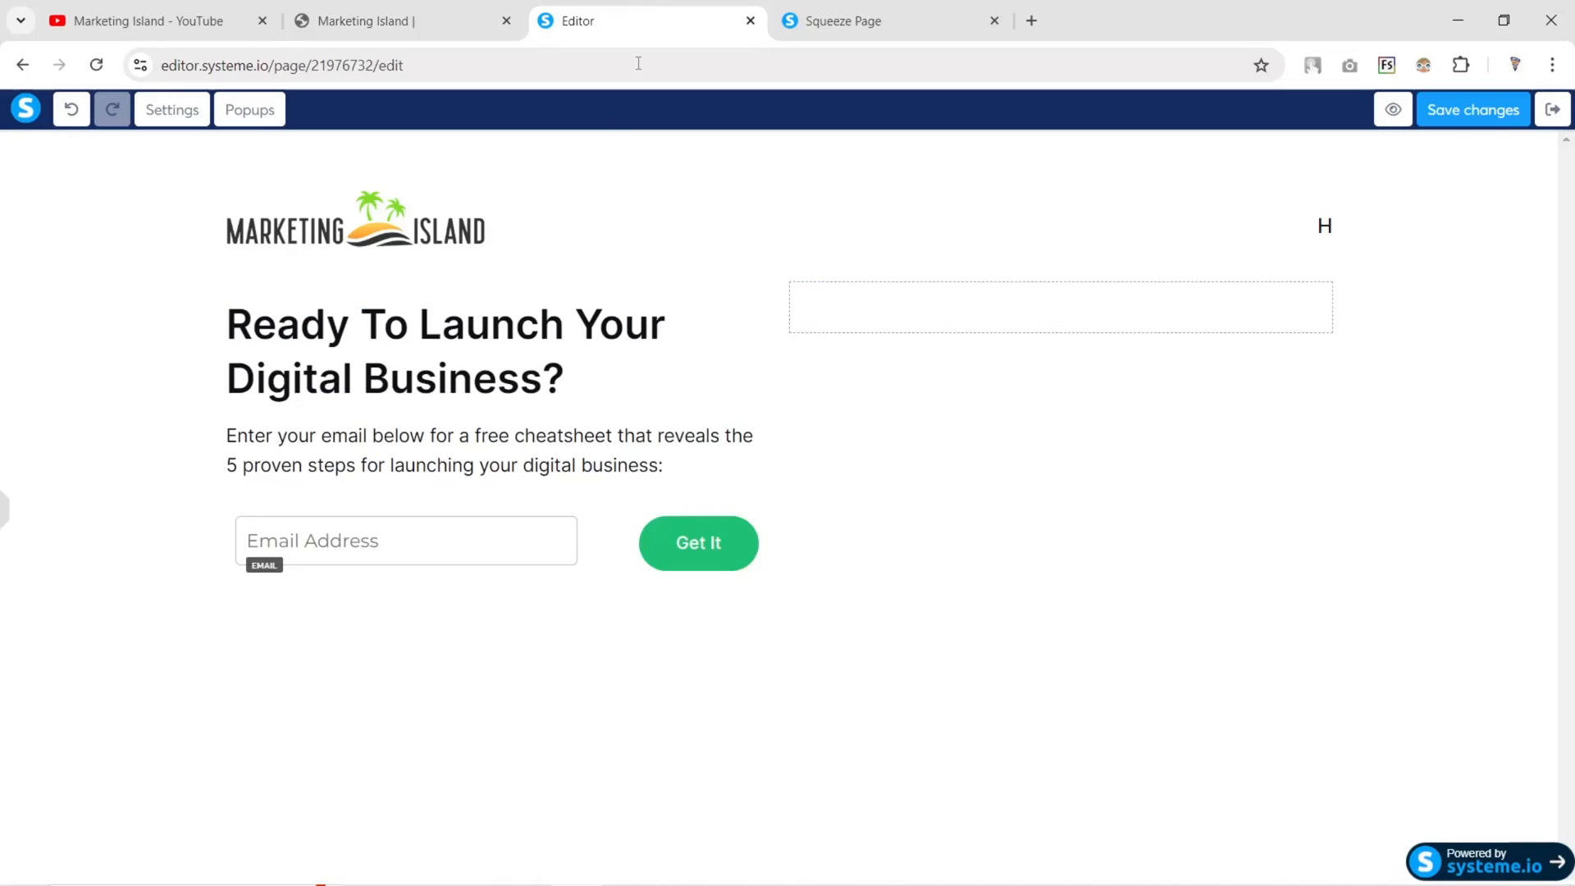
Set the placeholder color of the email input field to dark gray
{"action": "left_click", "coordinate": [429, 529]}
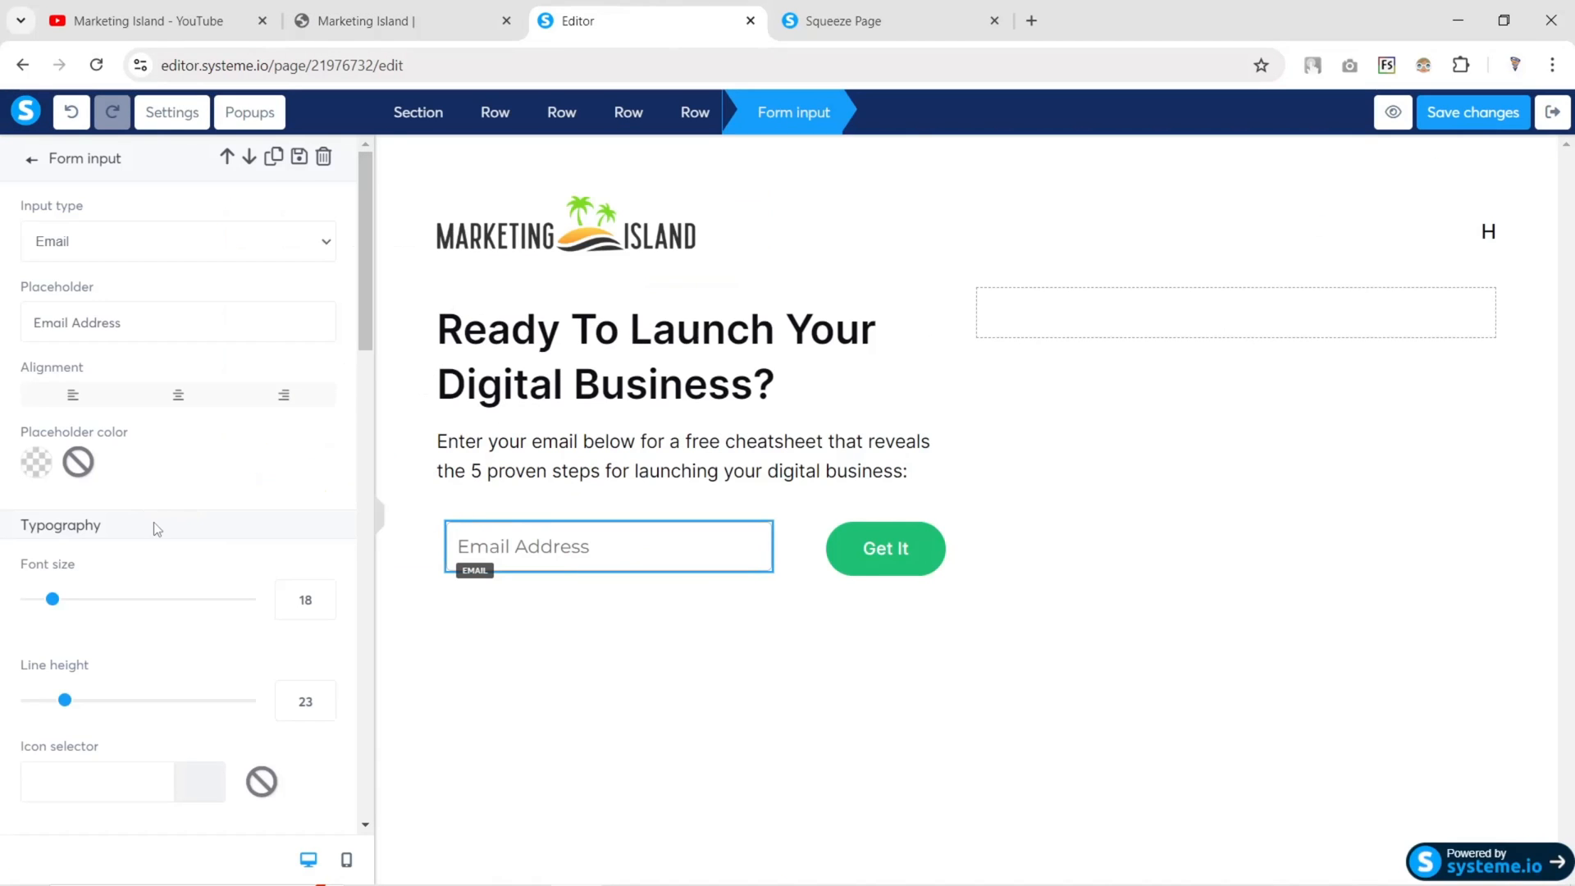
{"action": "scroll", "coordinate": [155, 533], "scroll_direction": "down", "scroll_amount": 2}
{"action": "scroll", "coordinate": [155, 530], "scroll_direction": "up", "scroll_amount": 2}
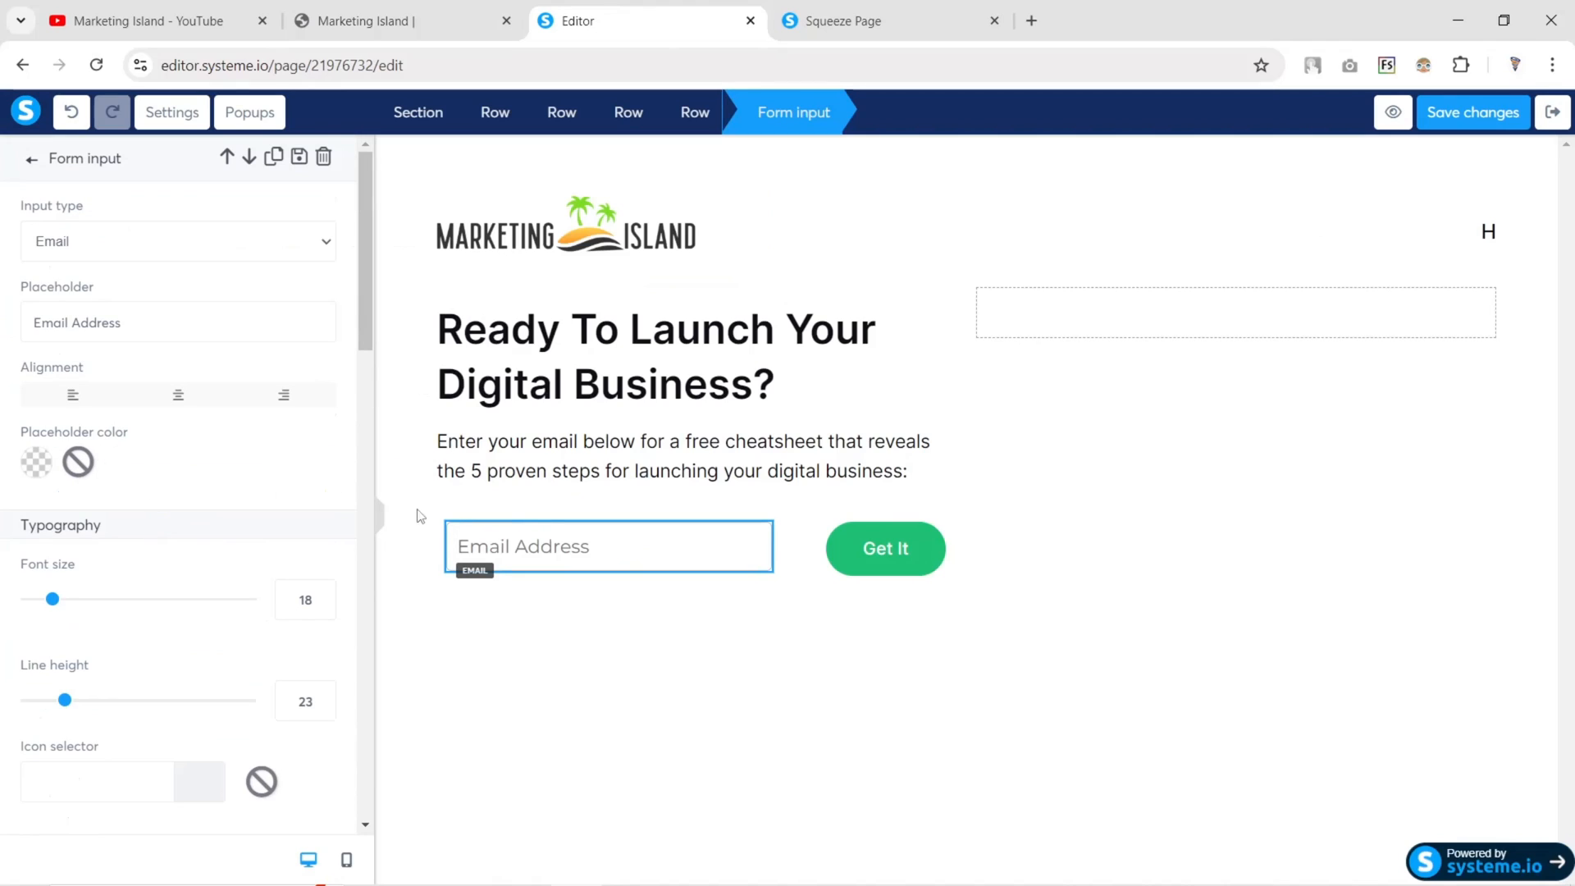
{"action": "left_click", "coordinate": [38, 471]}
{"action": "left_click_drag", "start_coordinate": [233, 371], "coordinate": [327, 282]}
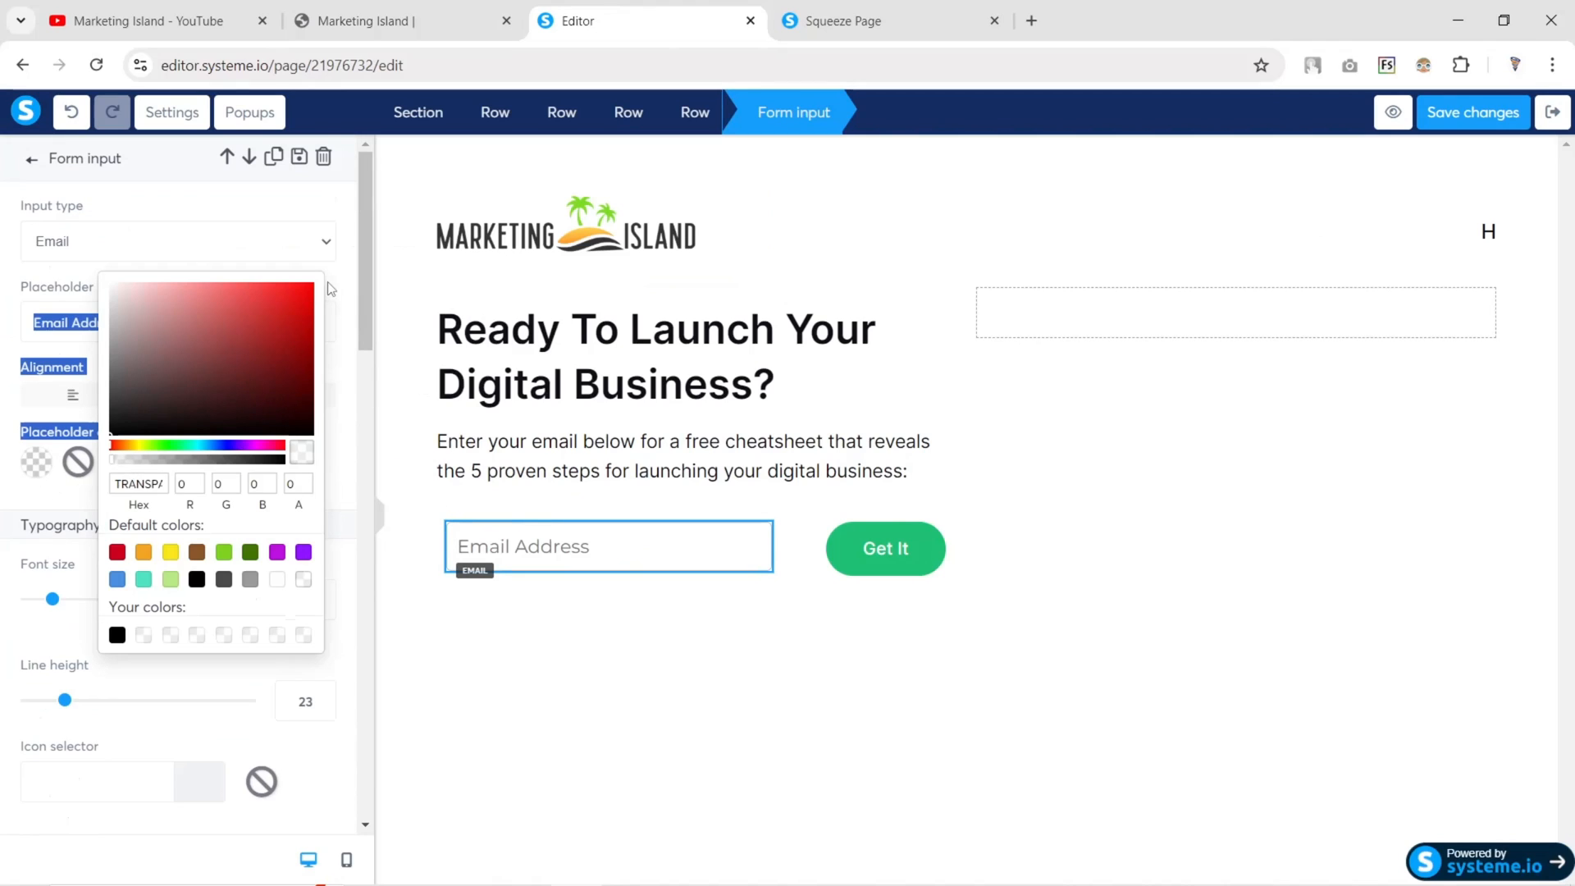
{"action": "left_click", "coordinate": [406, 512]}
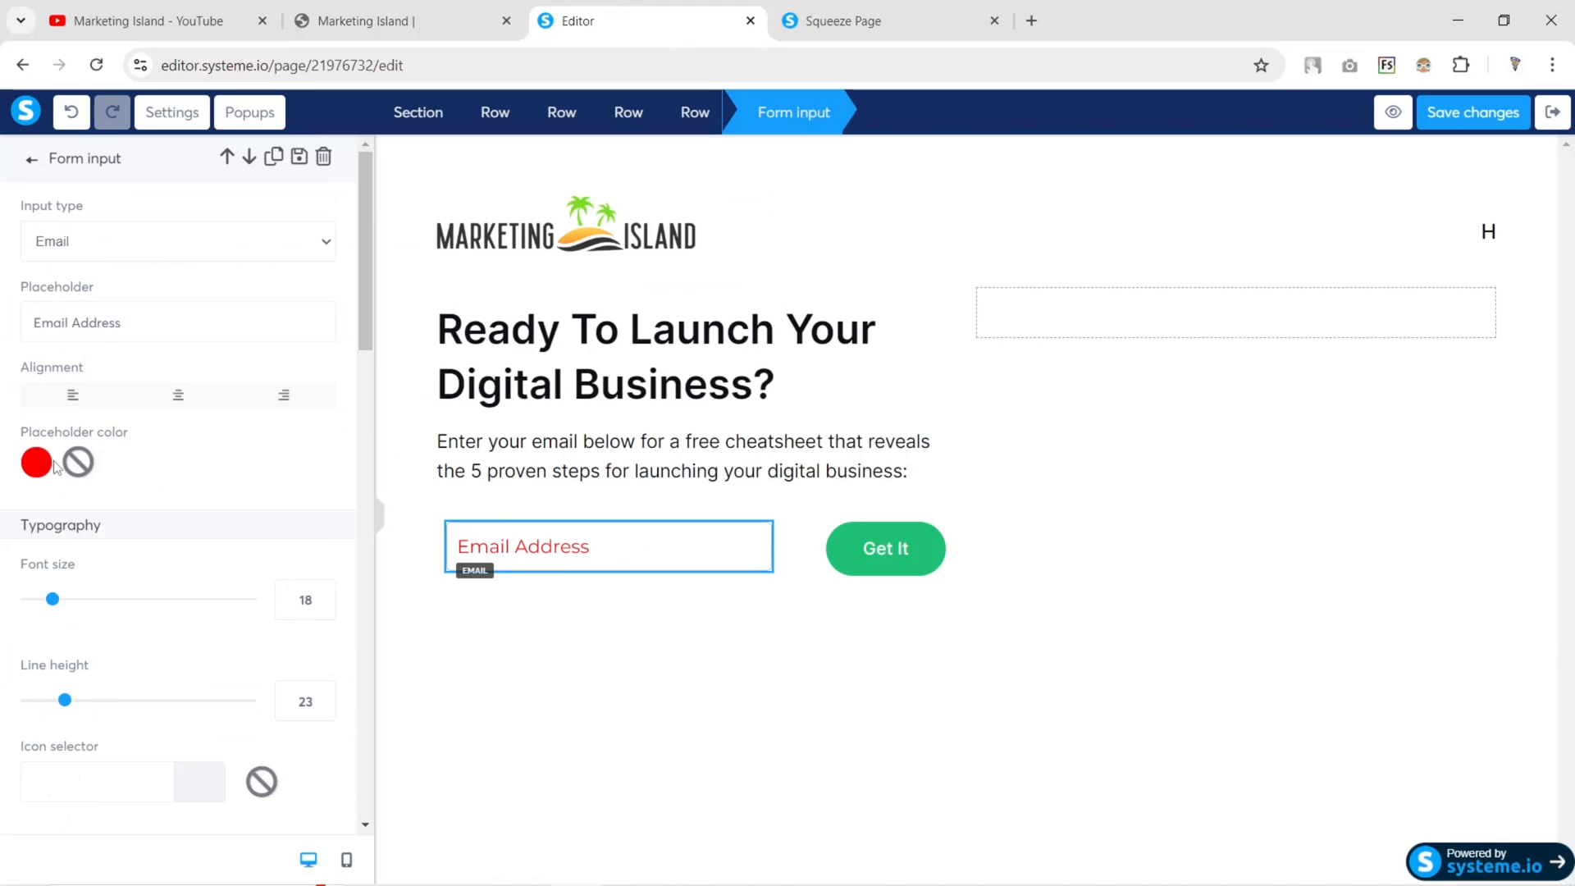
{"action": "left_click", "coordinate": [36, 462]}
{"action": "left_click", "coordinate": [250, 579]}
{"action": "left_click_drag", "start_coordinate": [115, 351], "coordinate": [105, 396]}
{"action": "left_click", "coordinate": [14, 384]}
Set the email field's background color to 1DBF73 and lower its opacity to a very light green tint
{"action": "scroll", "coordinate": [18, 410], "scroll_direction": "down", "scroll_amount": 6}
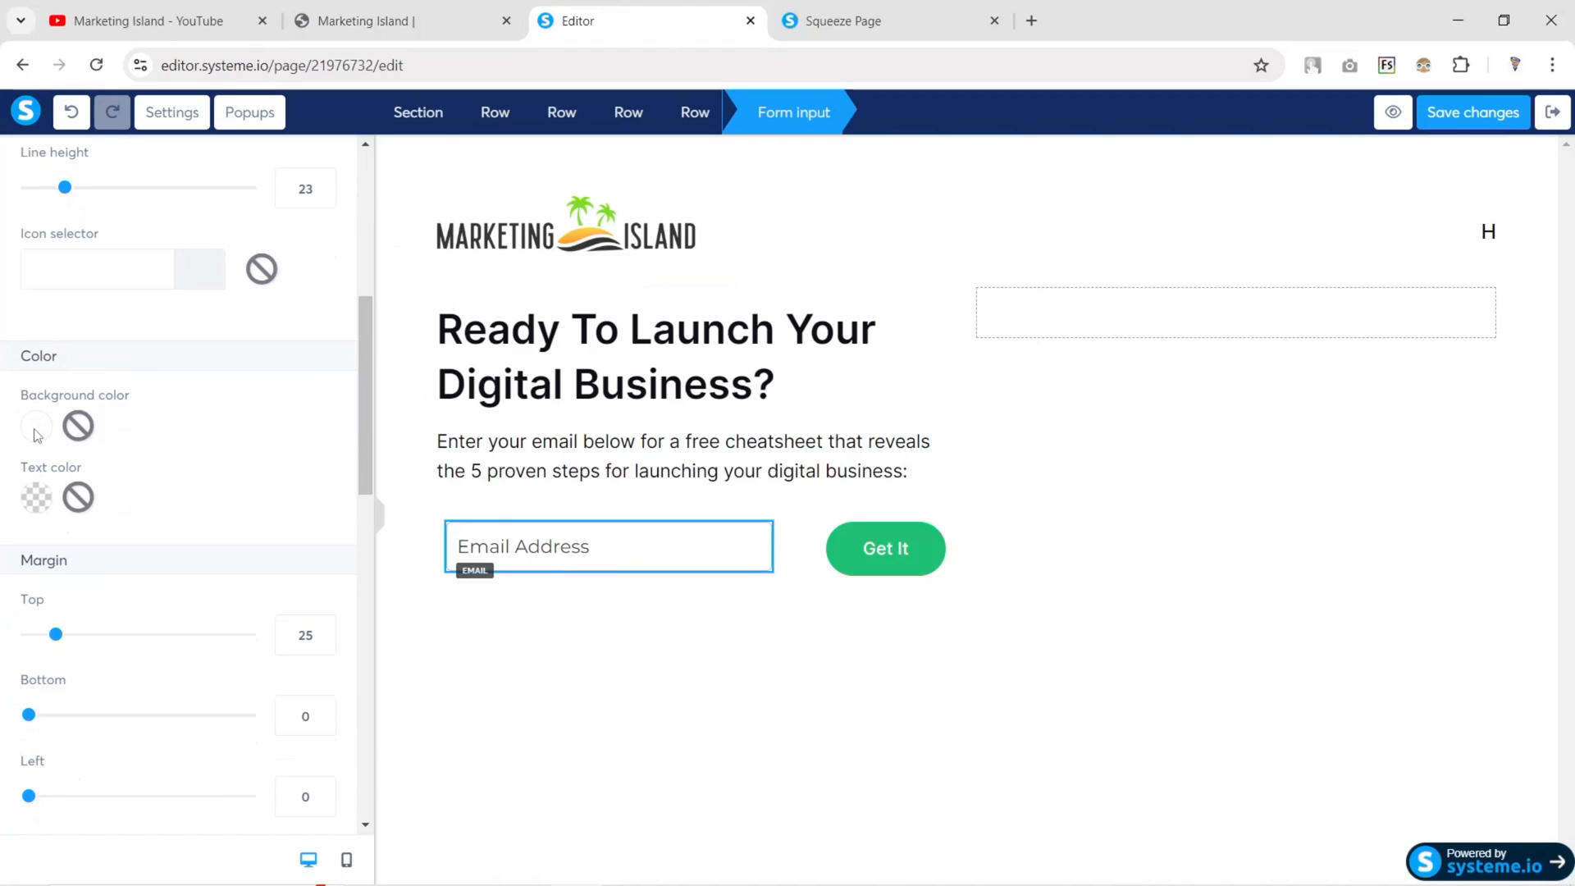
{"action": "left_click", "coordinate": [468, 16]}
{"action": "left_click", "coordinate": [591, 21]}
{"action": "key", "text": "alt+Tab"}
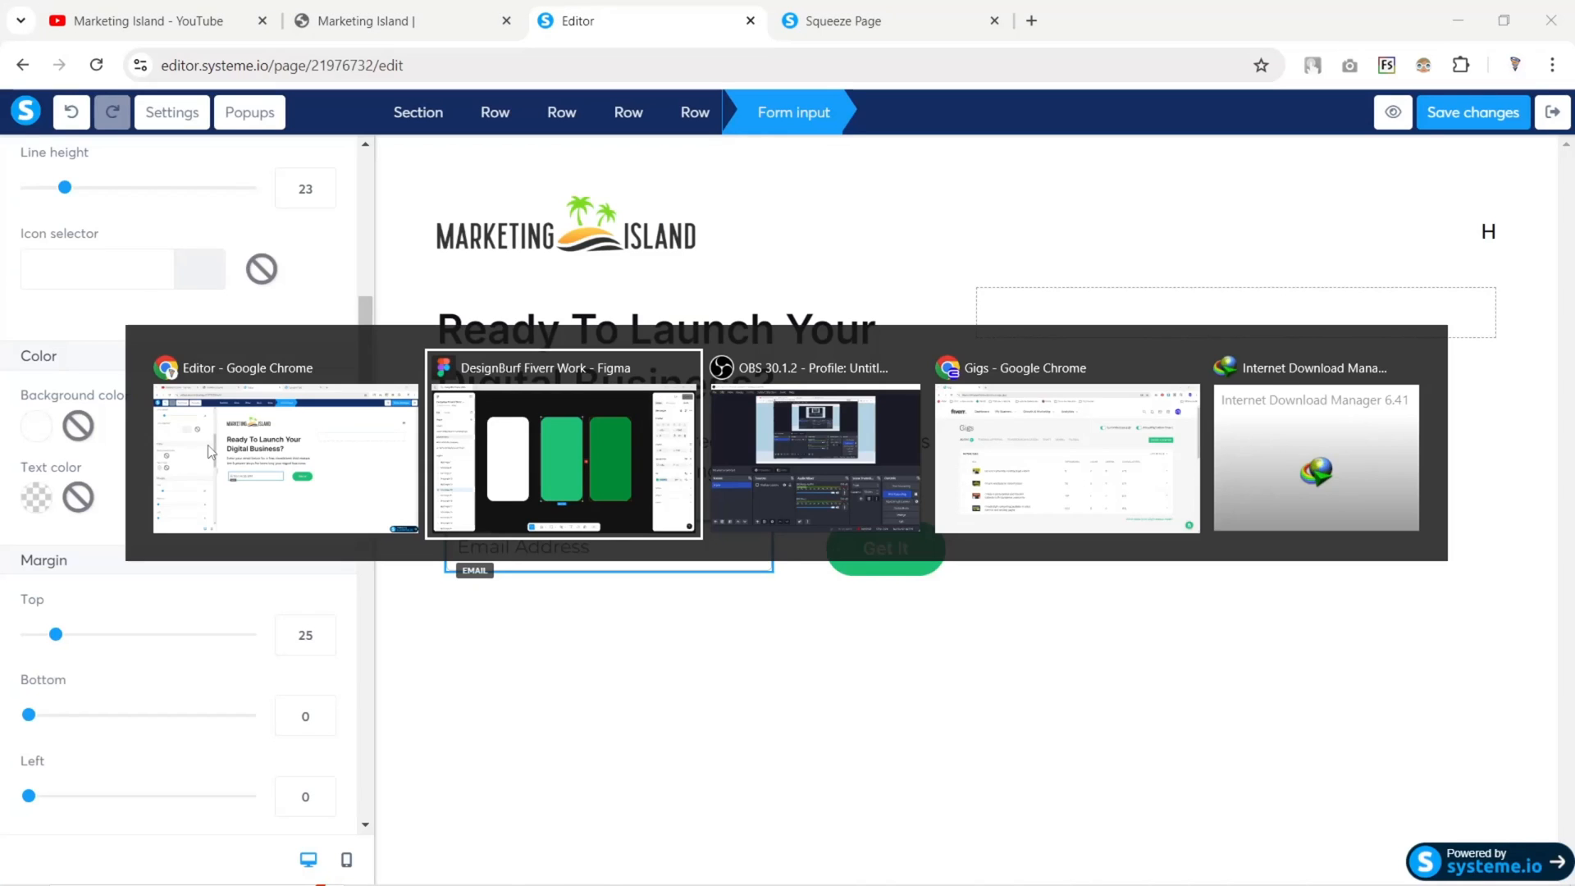
{"action": "key", "text": "alt+Tab"}
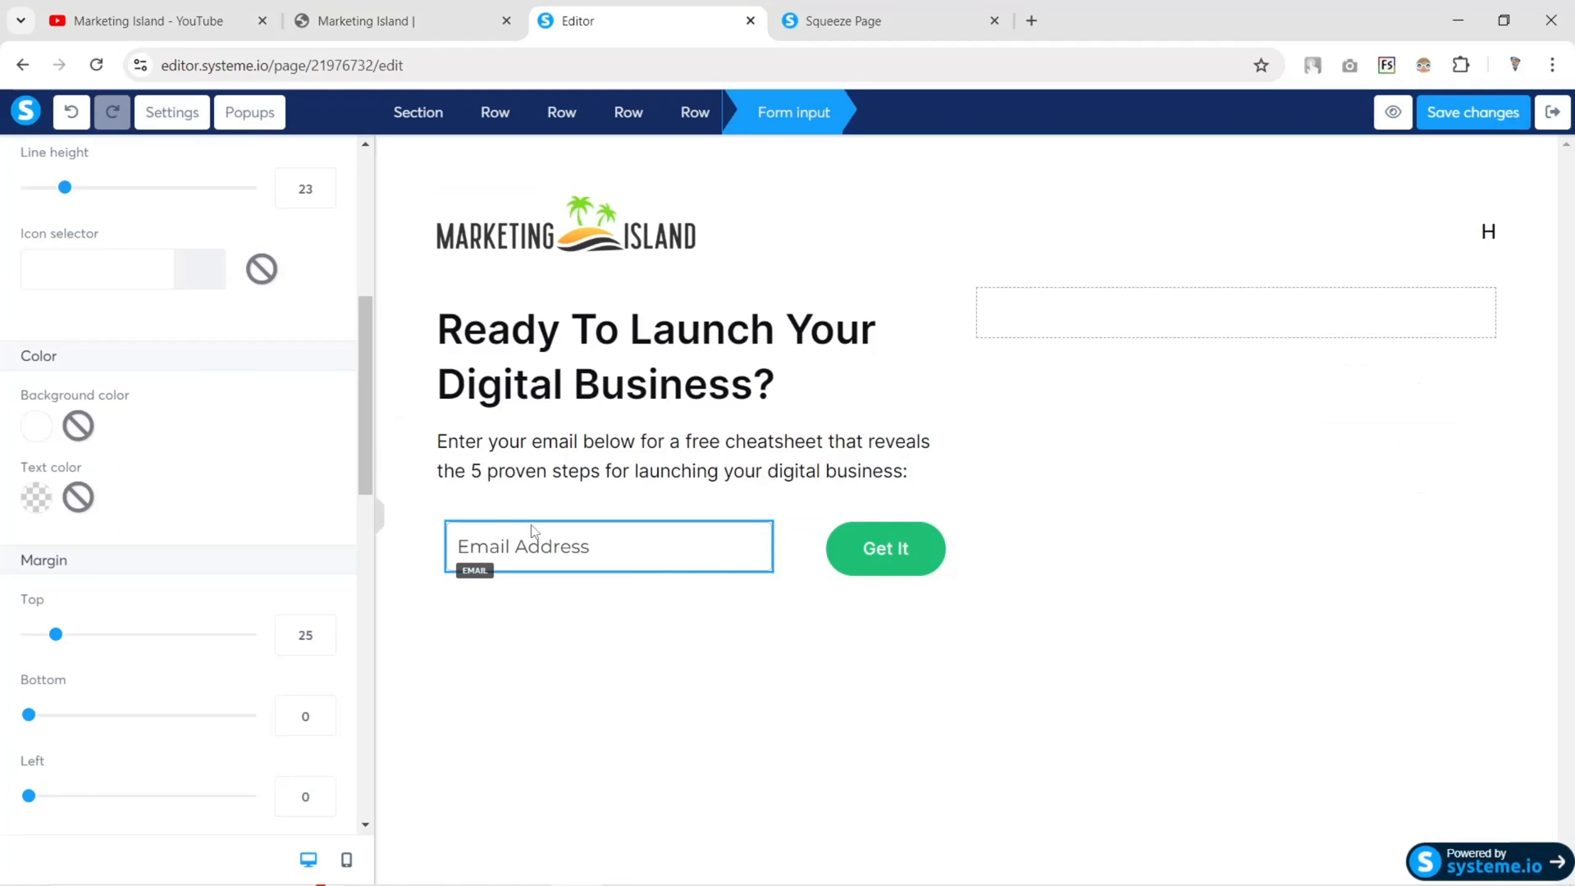
{"action": "left_click", "coordinate": [36, 426]}
{"action": "type", "text": "1DBF73"}
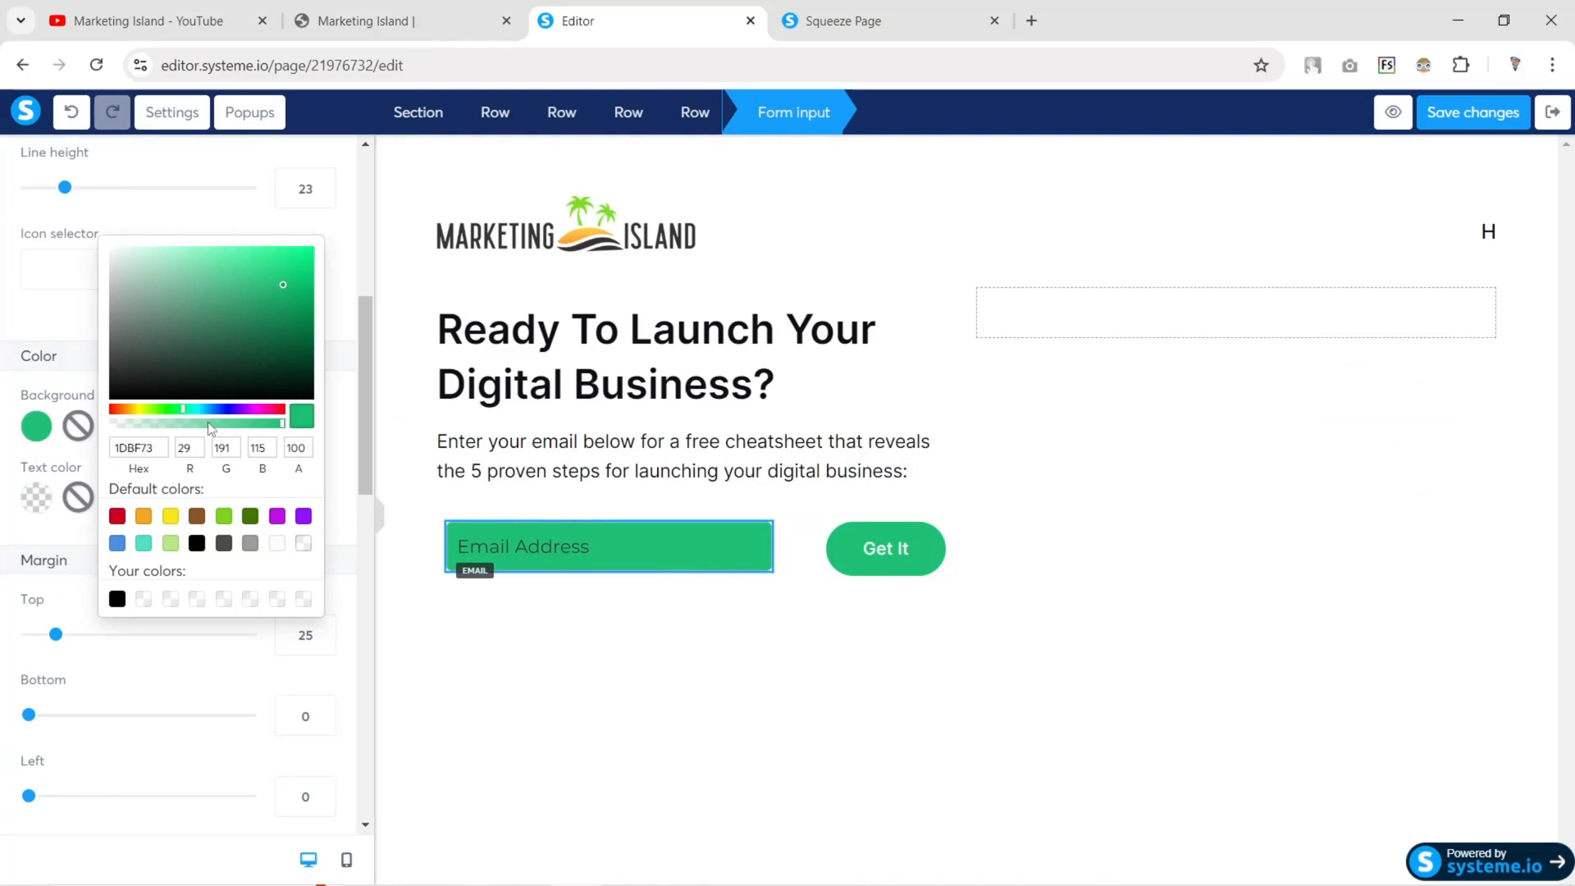
{"action": "left_click_drag", "start_coordinate": [210, 427], "coordinate": [124, 427]}
{"action": "left_click", "coordinate": [21, 418]}
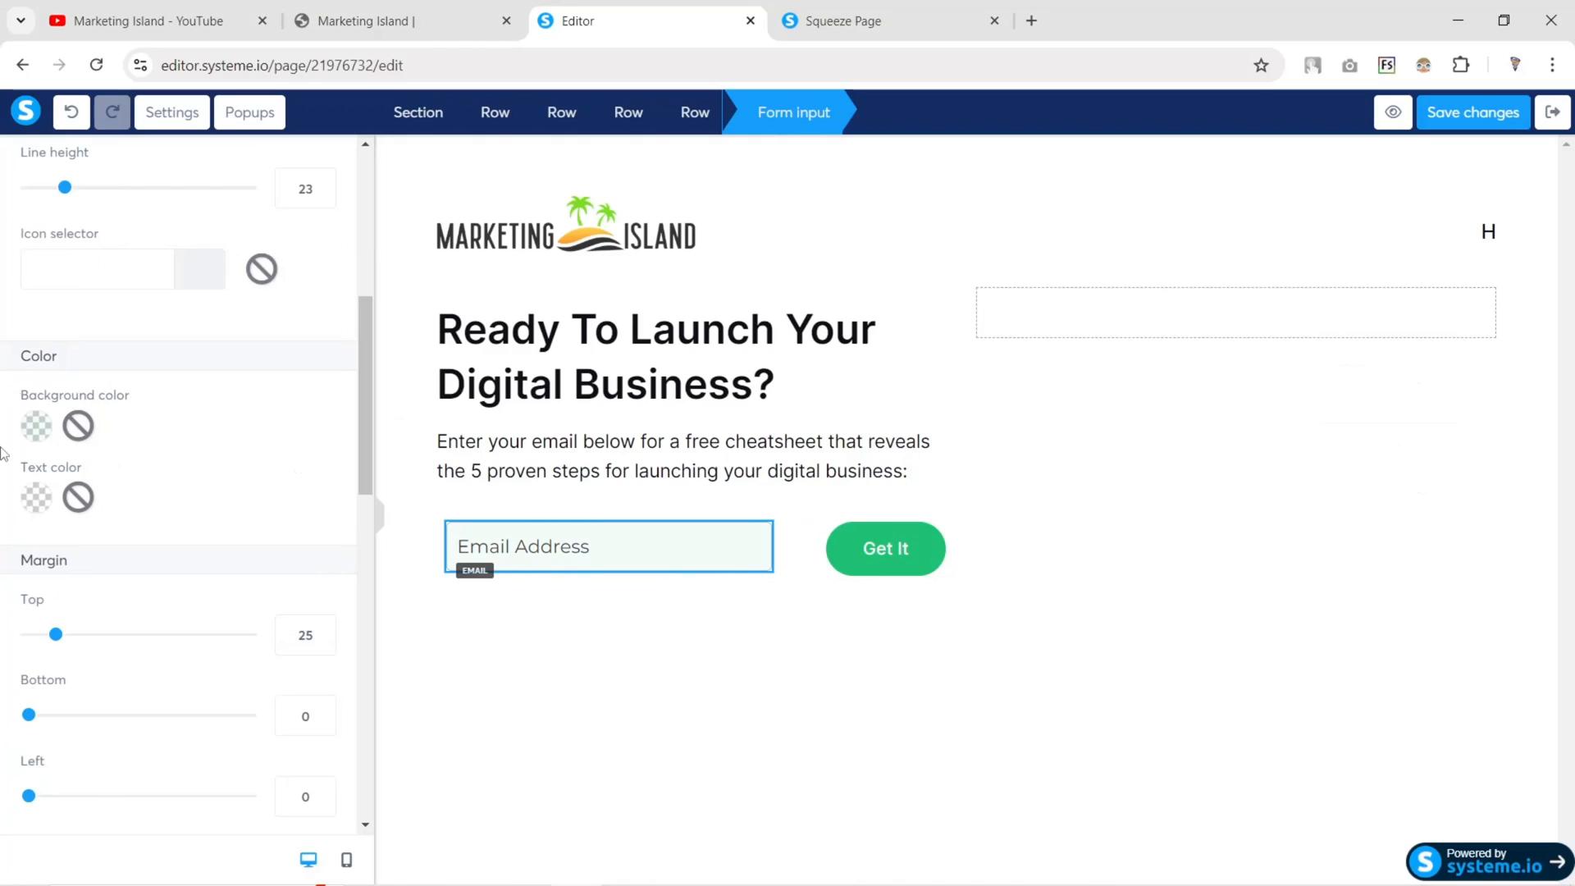
Set the email field's text color and border color to 1DBF73
{"action": "left_click", "coordinate": [26, 507]}
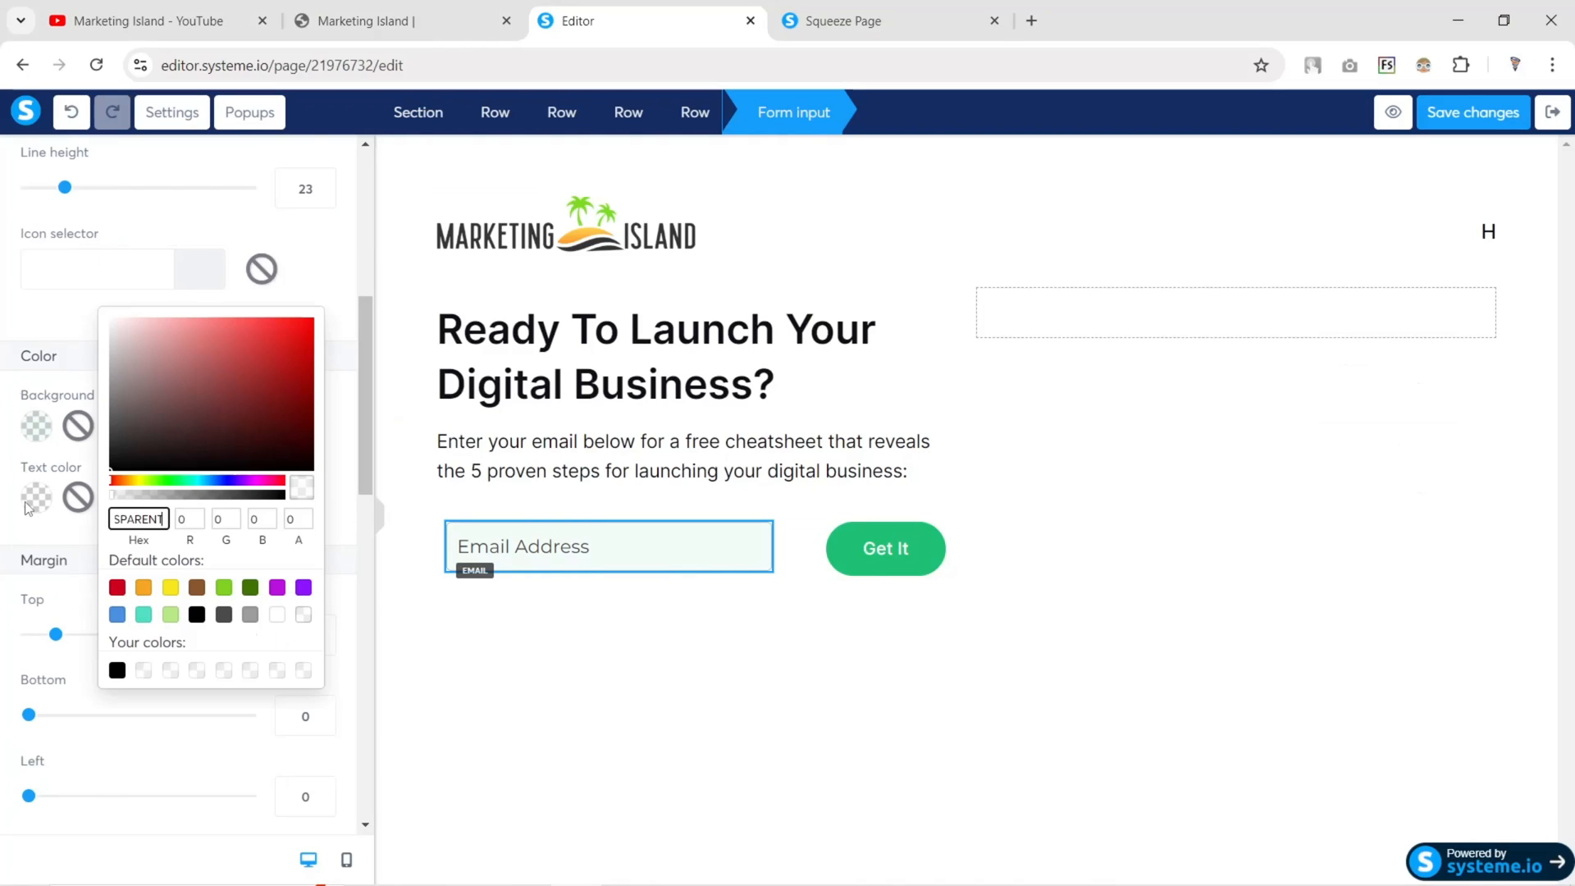
{"action": "double_click", "coordinate": [138, 520]}
{"action": "type", "text": "1DBF73"}
{"action": "scroll", "coordinate": [84, 507], "scroll_direction": "down", "scroll_amount": 10}
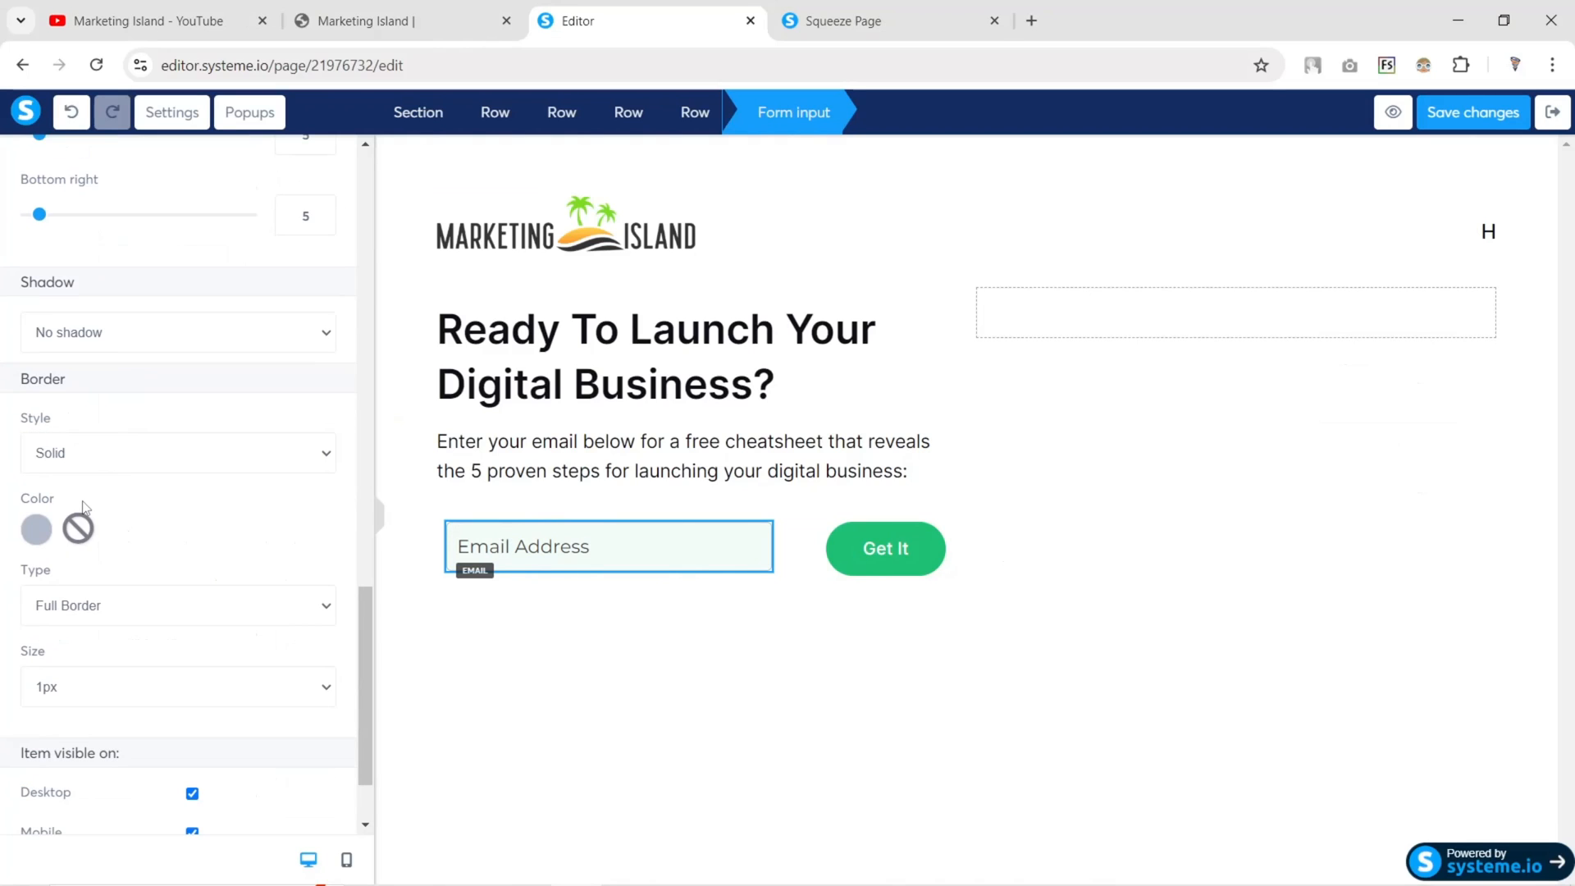
{"action": "left_click", "coordinate": [36, 534]}
{"action": "double_click", "coordinate": [146, 555]}
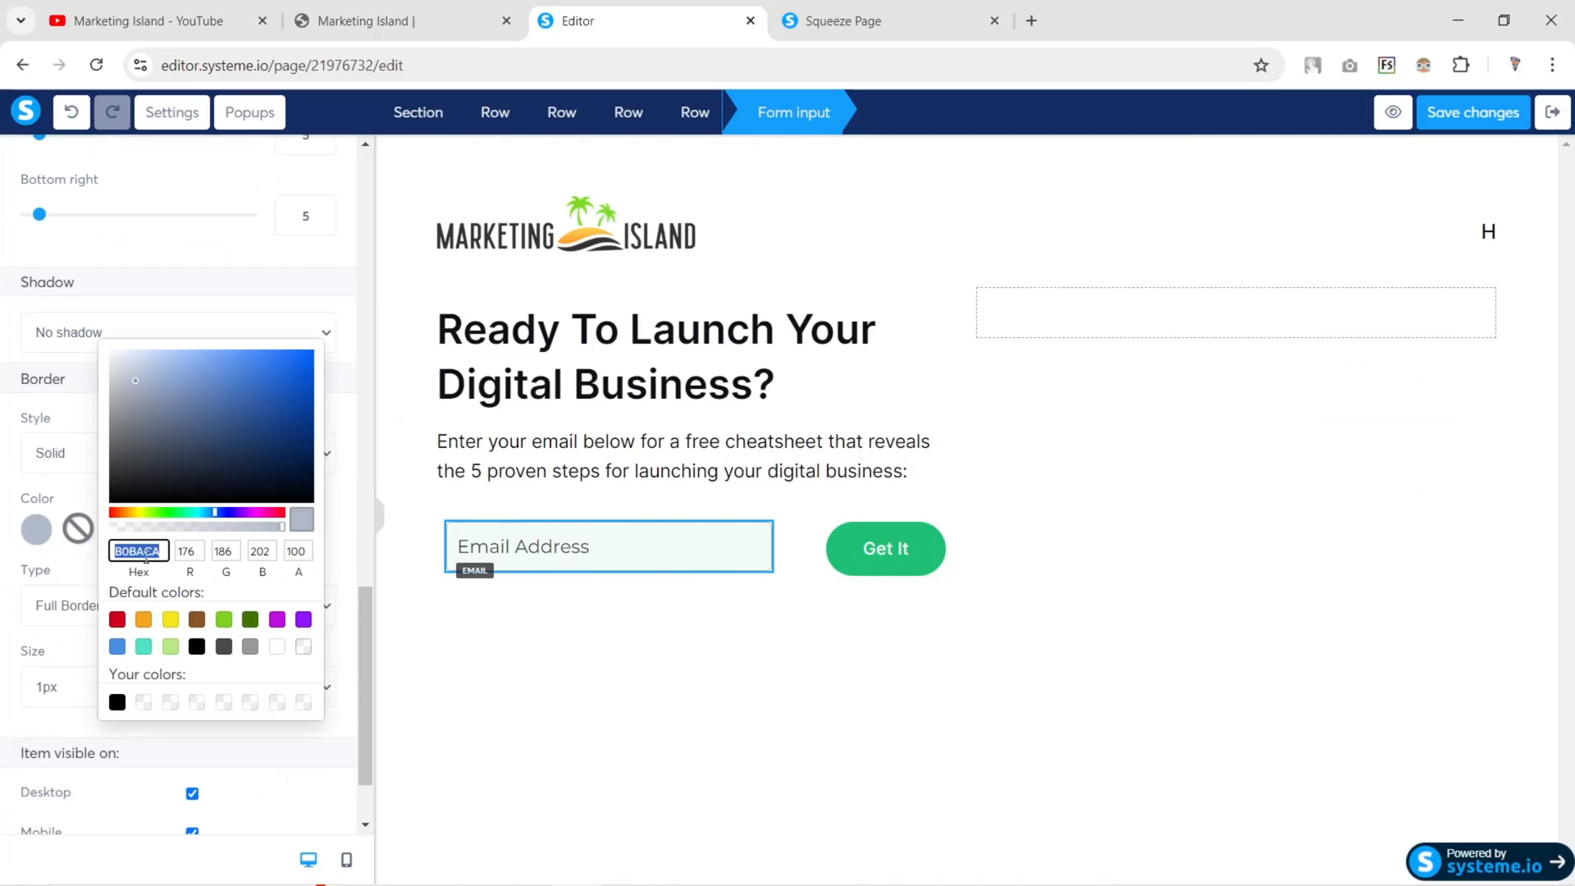
{"action": "type", "text": "1DBF73"}
{"action": "left_click", "coordinate": [19, 497]}
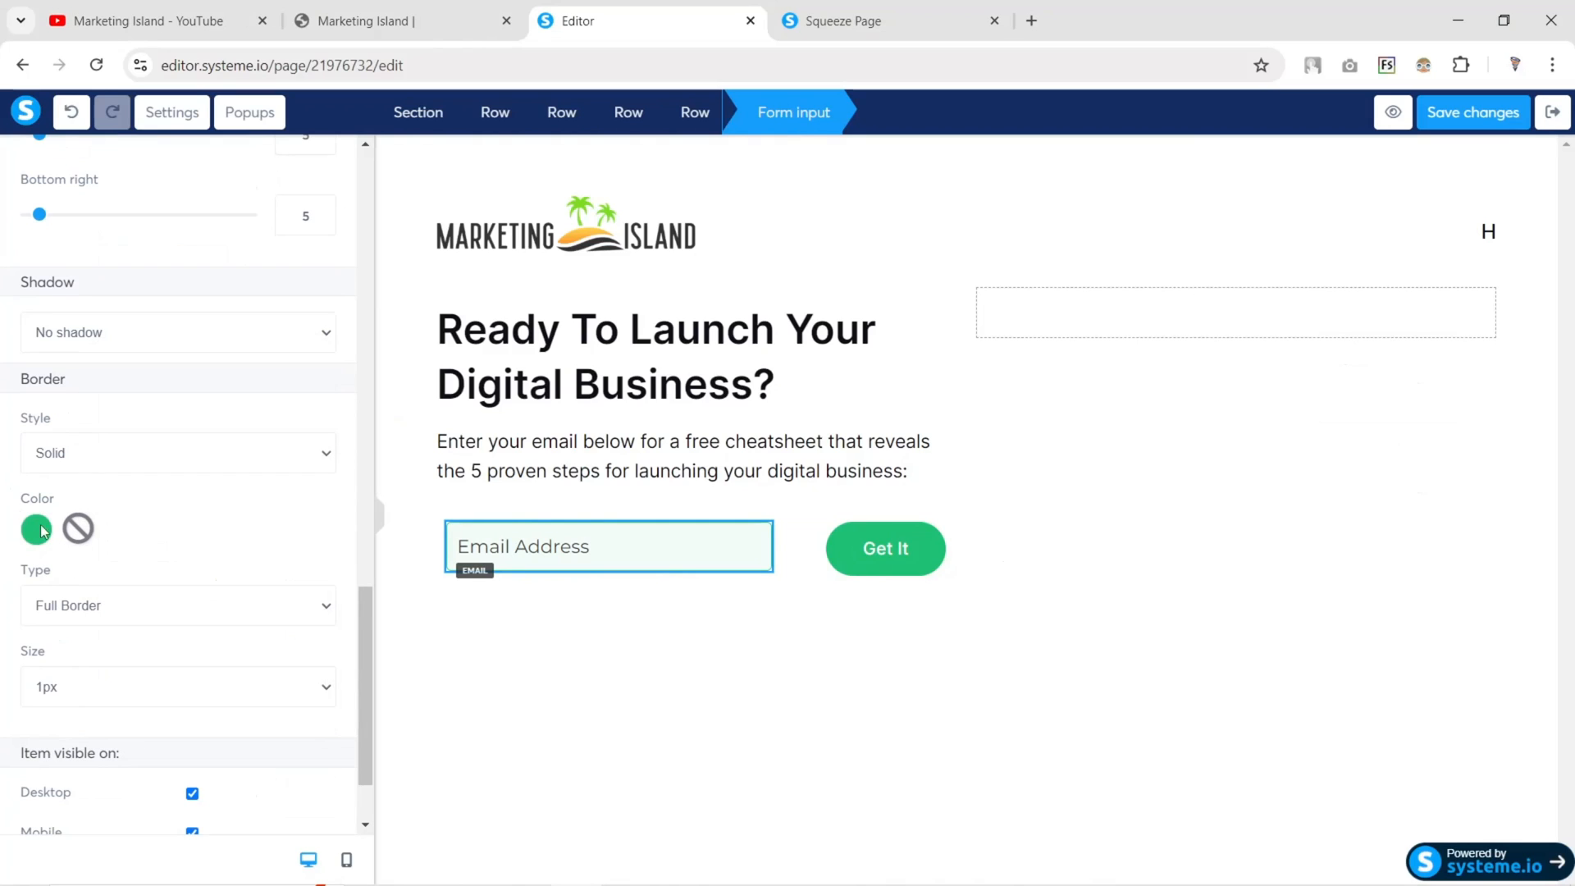
{"action": "scroll", "coordinate": [104, 591], "scroll_direction": "down", "scroll_amount": 1}
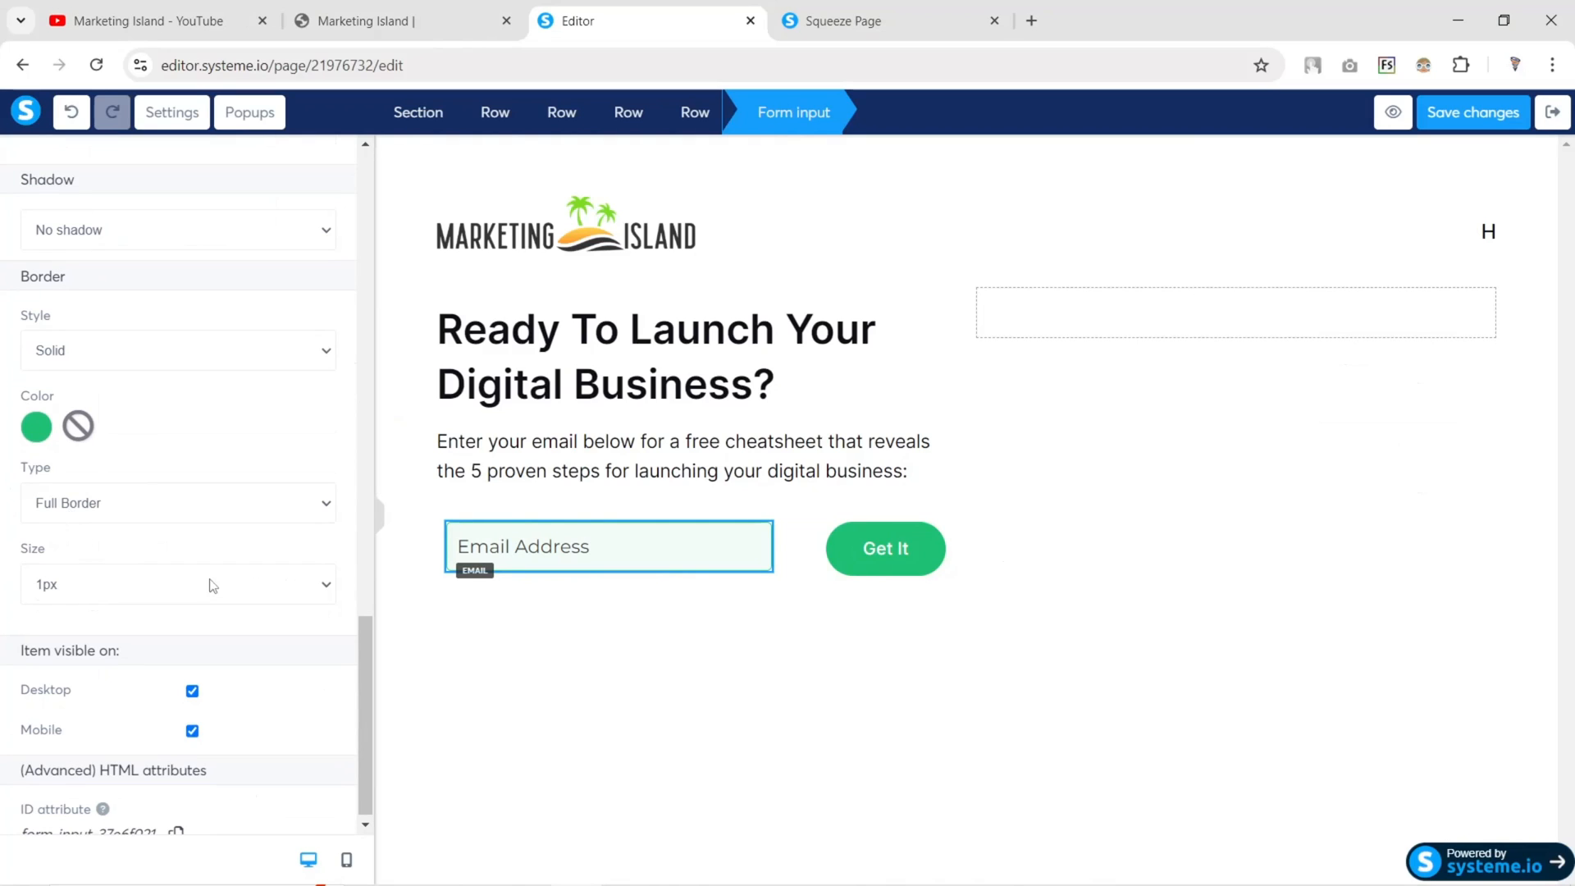
{"action": "left_click", "coordinate": [380, 518]}
{"action": "left_click", "coordinate": [169, 606]}
Round all four corners of the email field to 100 and check the result at full width
{"action": "left_click", "coordinate": [497, 541]}
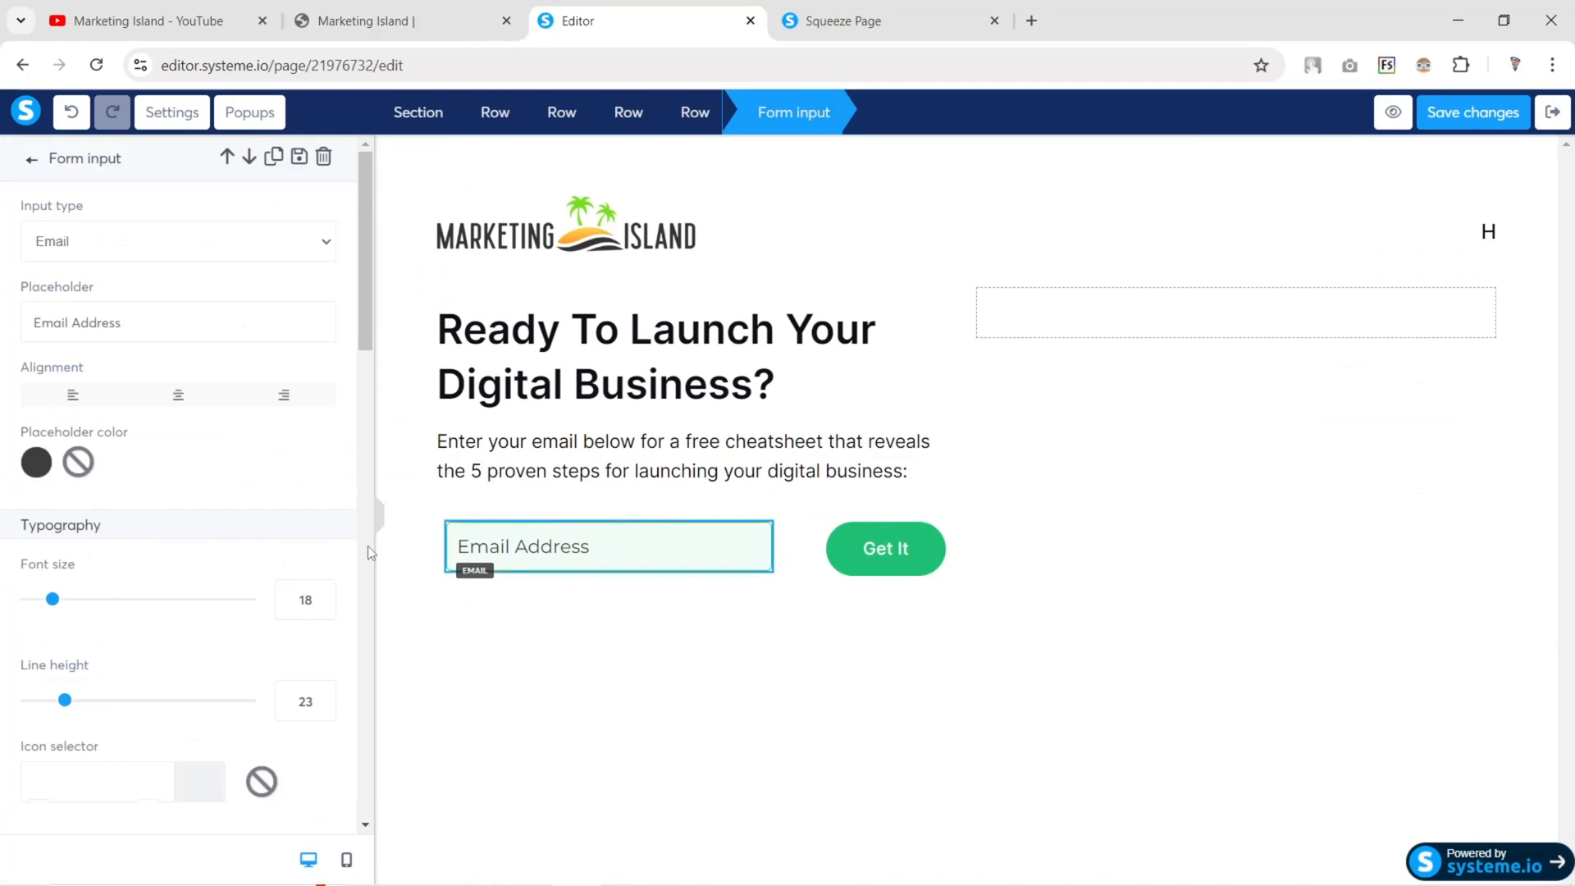
{"action": "scroll", "coordinate": [50, 284], "scroll_direction": "down", "scroll_amount": 12}
{"action": "left_click_drag", "start_coordinate": [37, 281], "coordinate": [246, 281]}
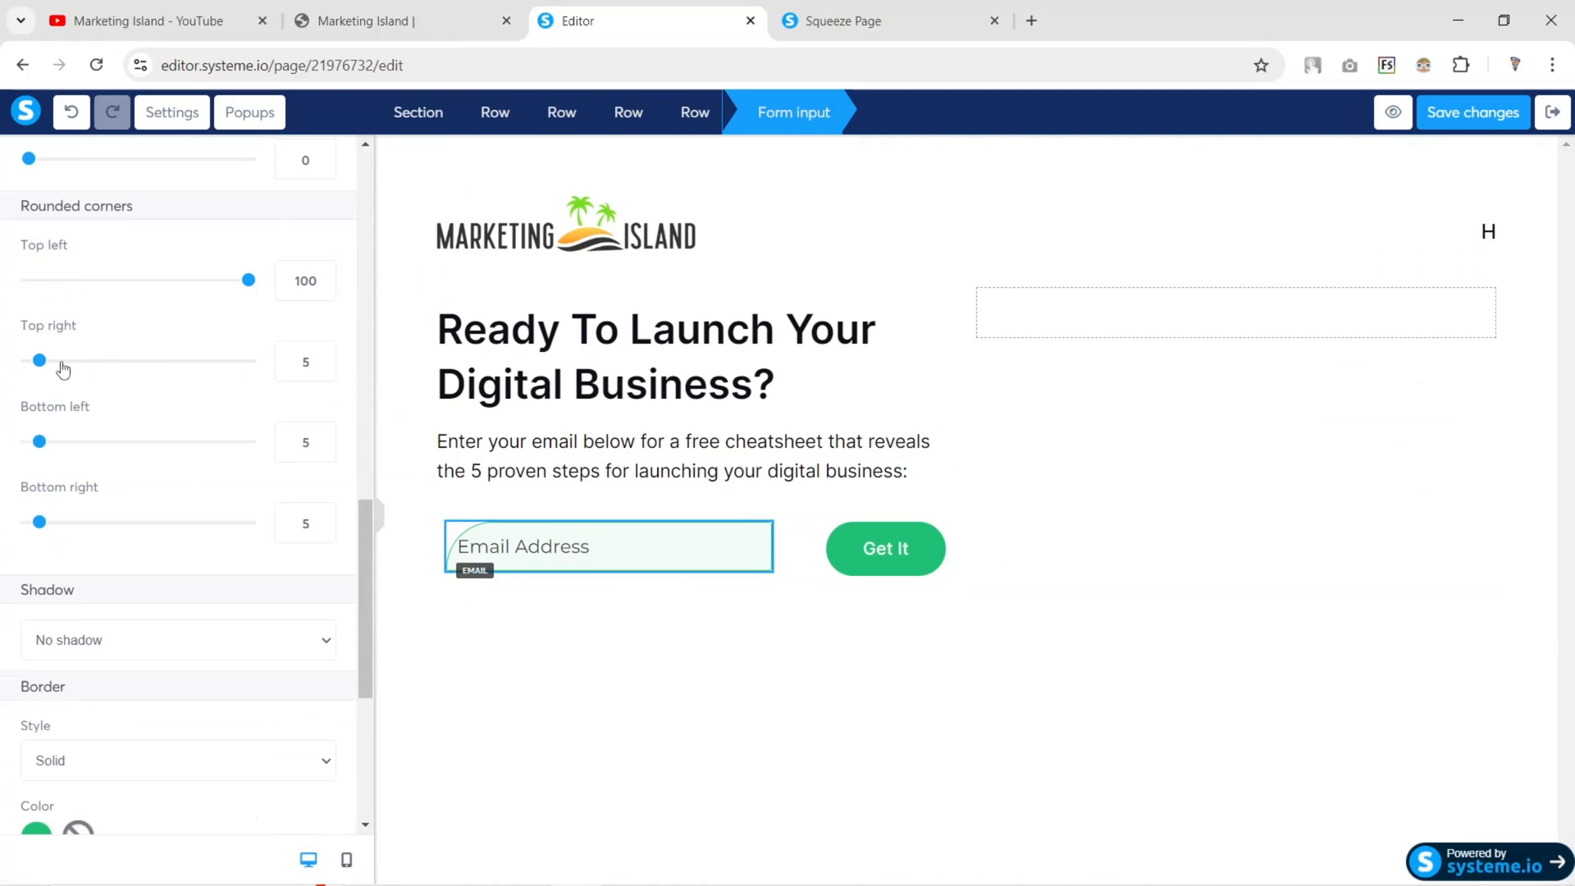
{"action": "left_click_drag", "start_coordinate": [40, 360], "coordinate": [247, 360]}
{"action": "left_click_drag", "start_coordinate": [40, 442], "coordinate": [246, 442]}
{"action": "left_click_drag", "start_coordinate": [39, 522], "coordinate": [246, 521]}
{"action": "left_click", "coordinate": [380, 518]}
{"action": "left_click", "coordinate": [5, 507]}
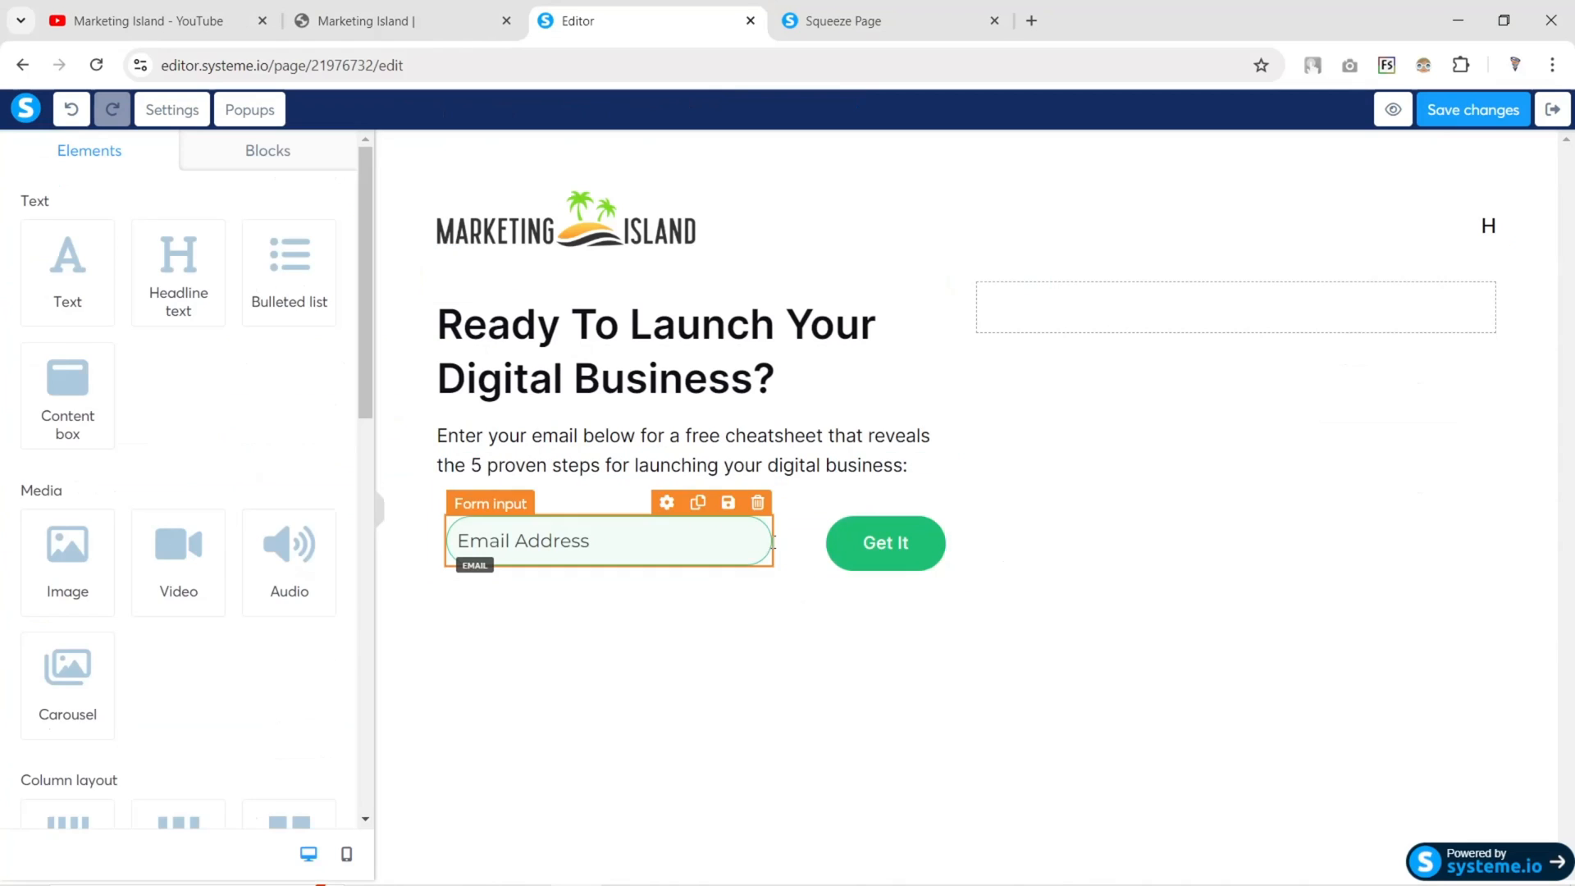
Widen the email field's column toward the Get It button and check the layout at full width
{"action": "left_click", "coordinate": [778, 543]}
{"action": "left_click", "coordinate": [781, 543]}
{"action": "left_click_drag", "start_coordinate": [788, 546], "coordinate": [831, 546]}
{"action": "left_click", "coordinate": [383, 507]}
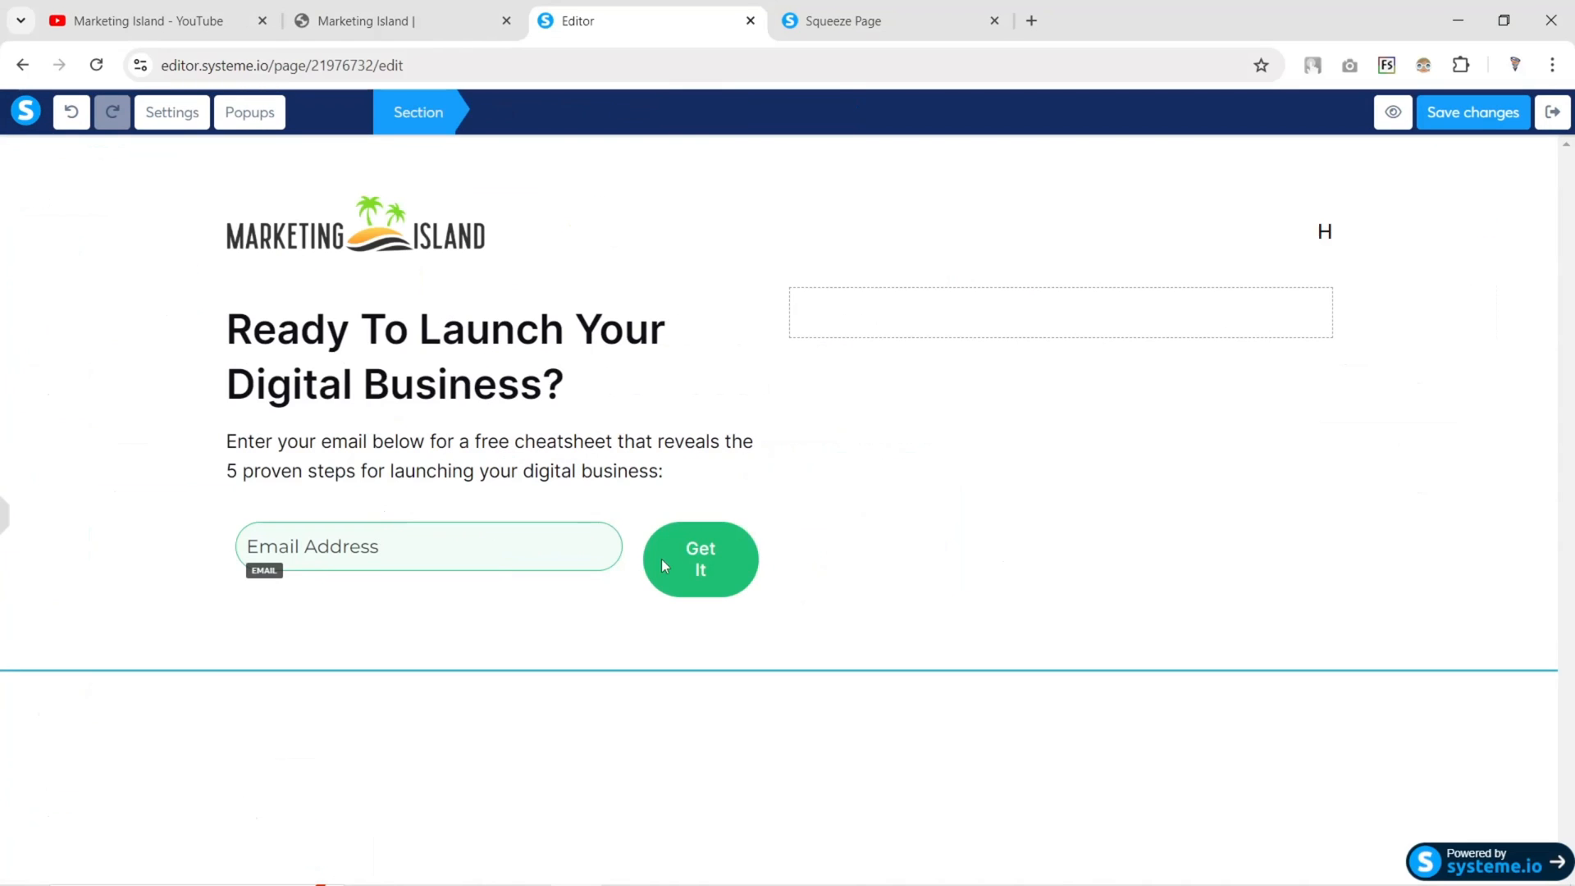
{"action": "left_click", "coordinate": [7, 517]}
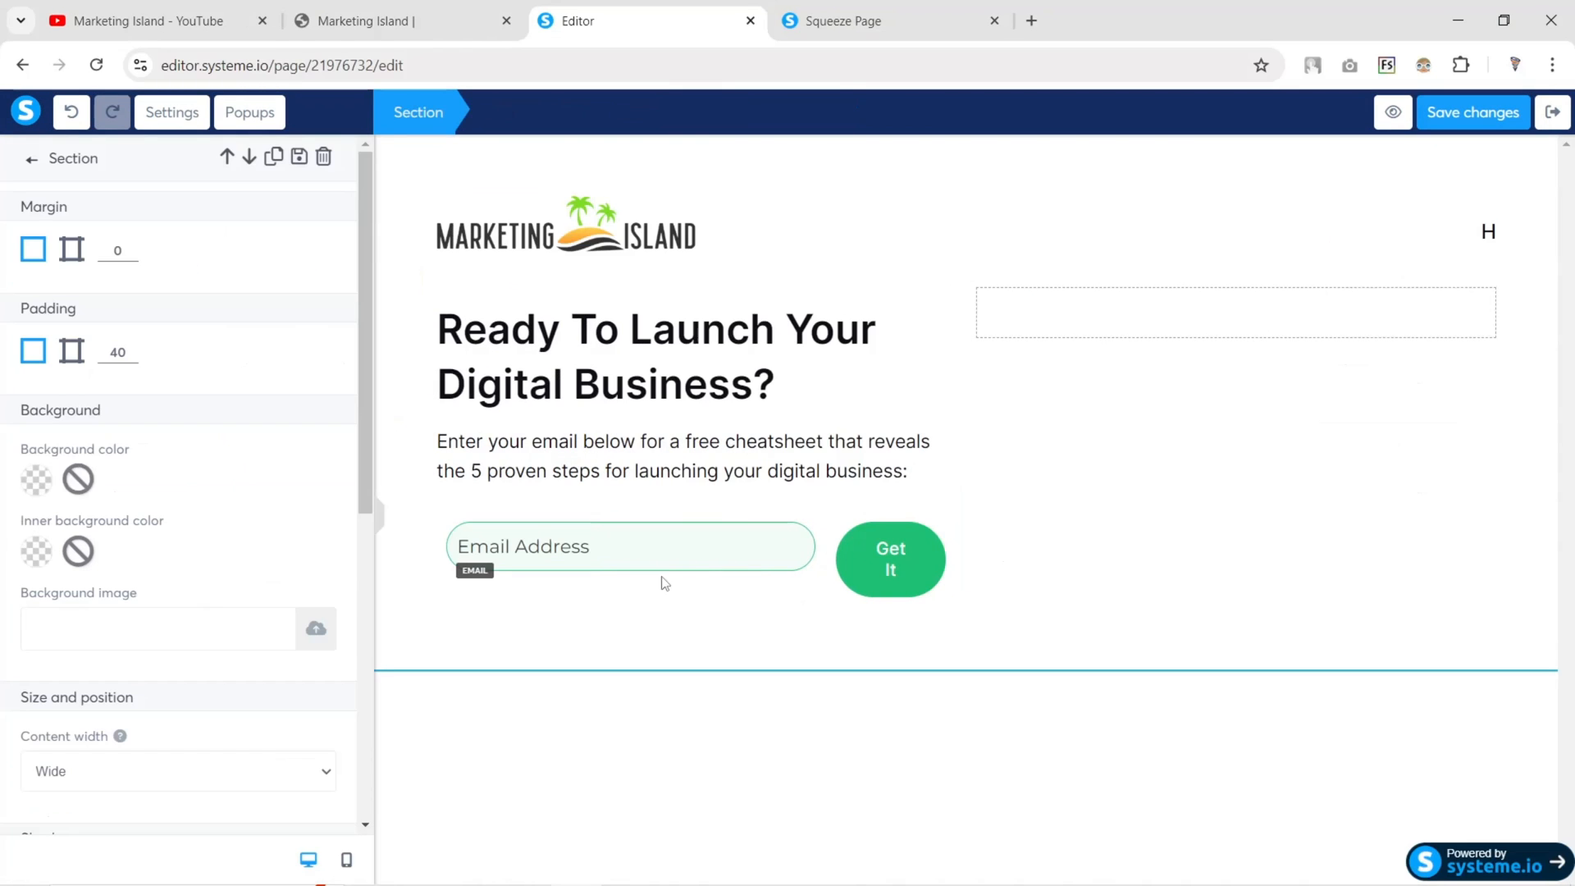
Reduce the Get It button's font size until its label fits on one line and check the layout at full width
{"action": "left_click", "coordinate": [869, 554]}
{"action": "scroll", "coordinate": [151, 581], "scroll_direction": "down", "scroll_amount": 5}
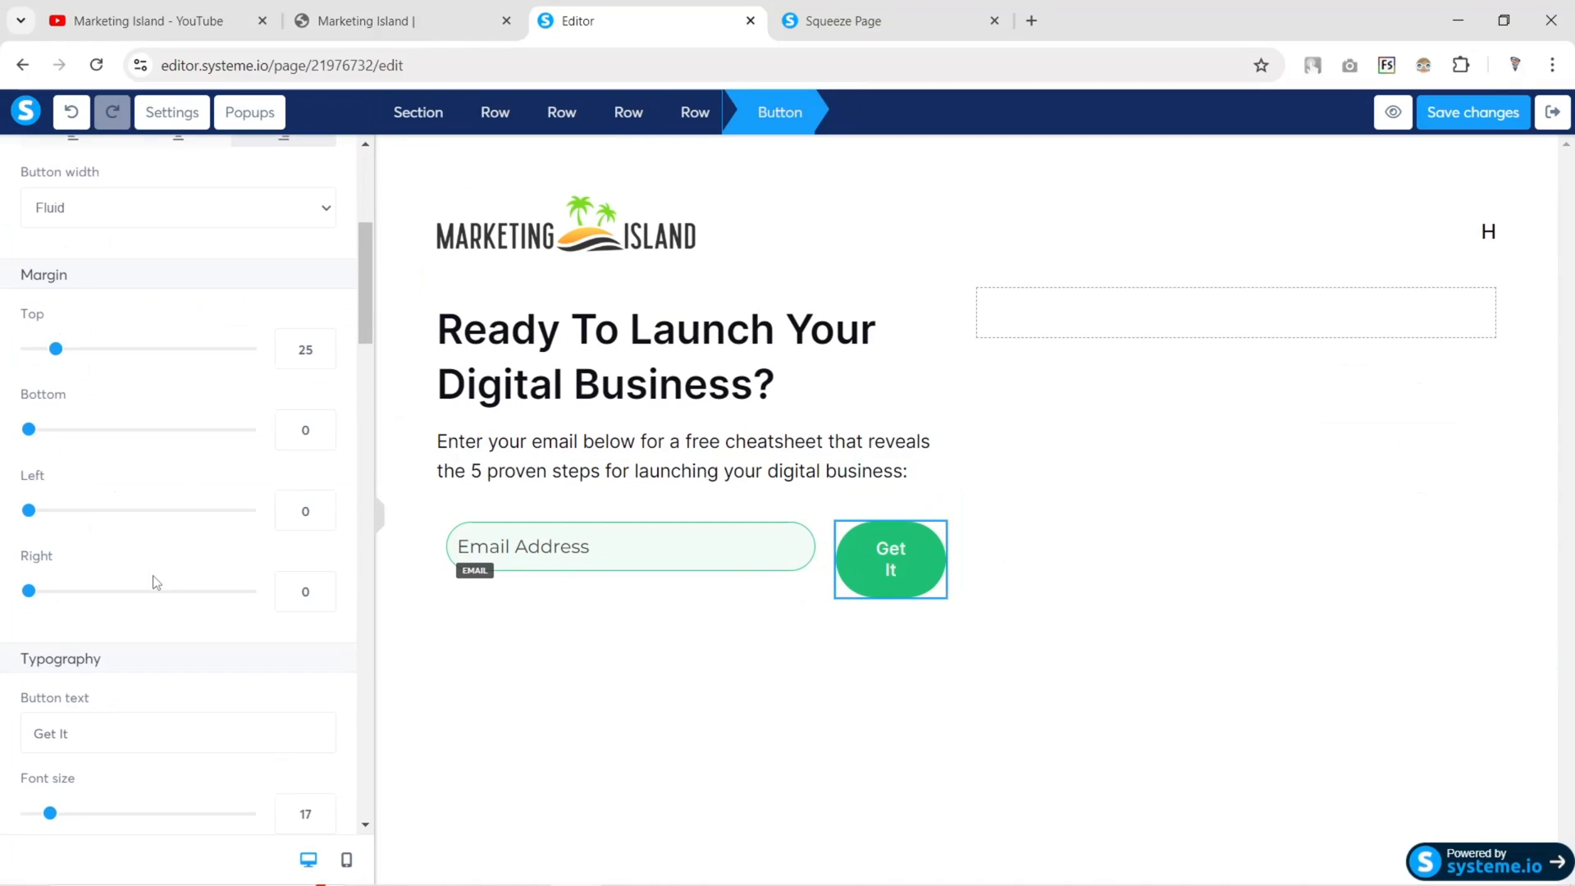
{"action": "scroll", "coordinate": [160, 552], "scroll_direction": "up", "scroll_amount": 5}
{"action": "scroll", "coordinate": [205, 574], "scroll_direction": "down", "scroll_amount": 3}
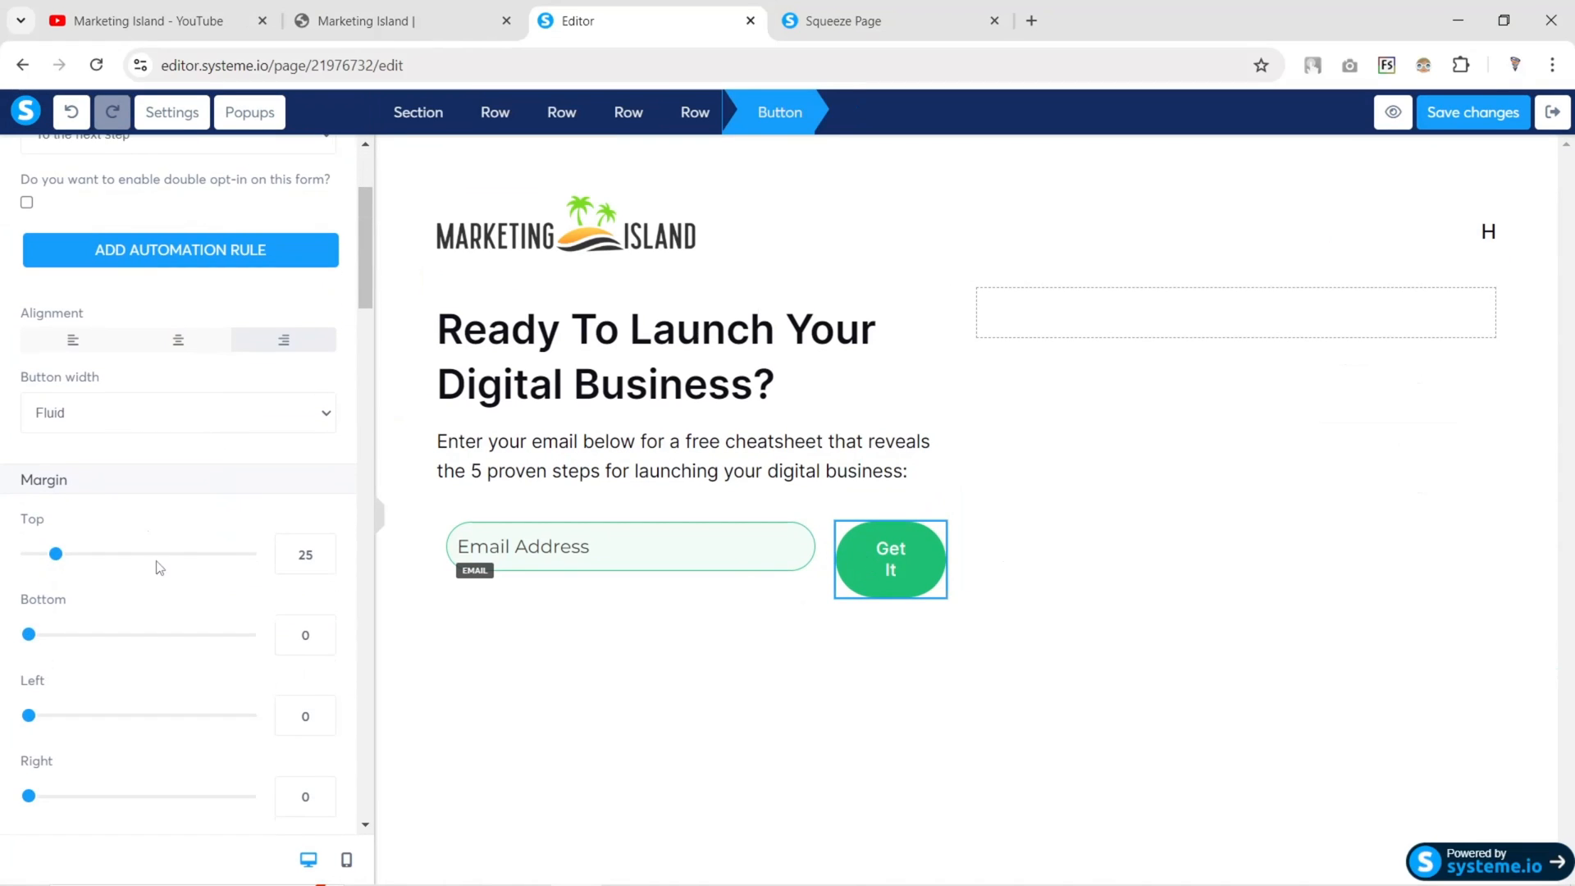
{"action": "scroll", "coordinate": [205, 565], "scroll_direction": "down", "scroll_amount": 5}
{"action": "left_click", "coordinate": [327, 410]}
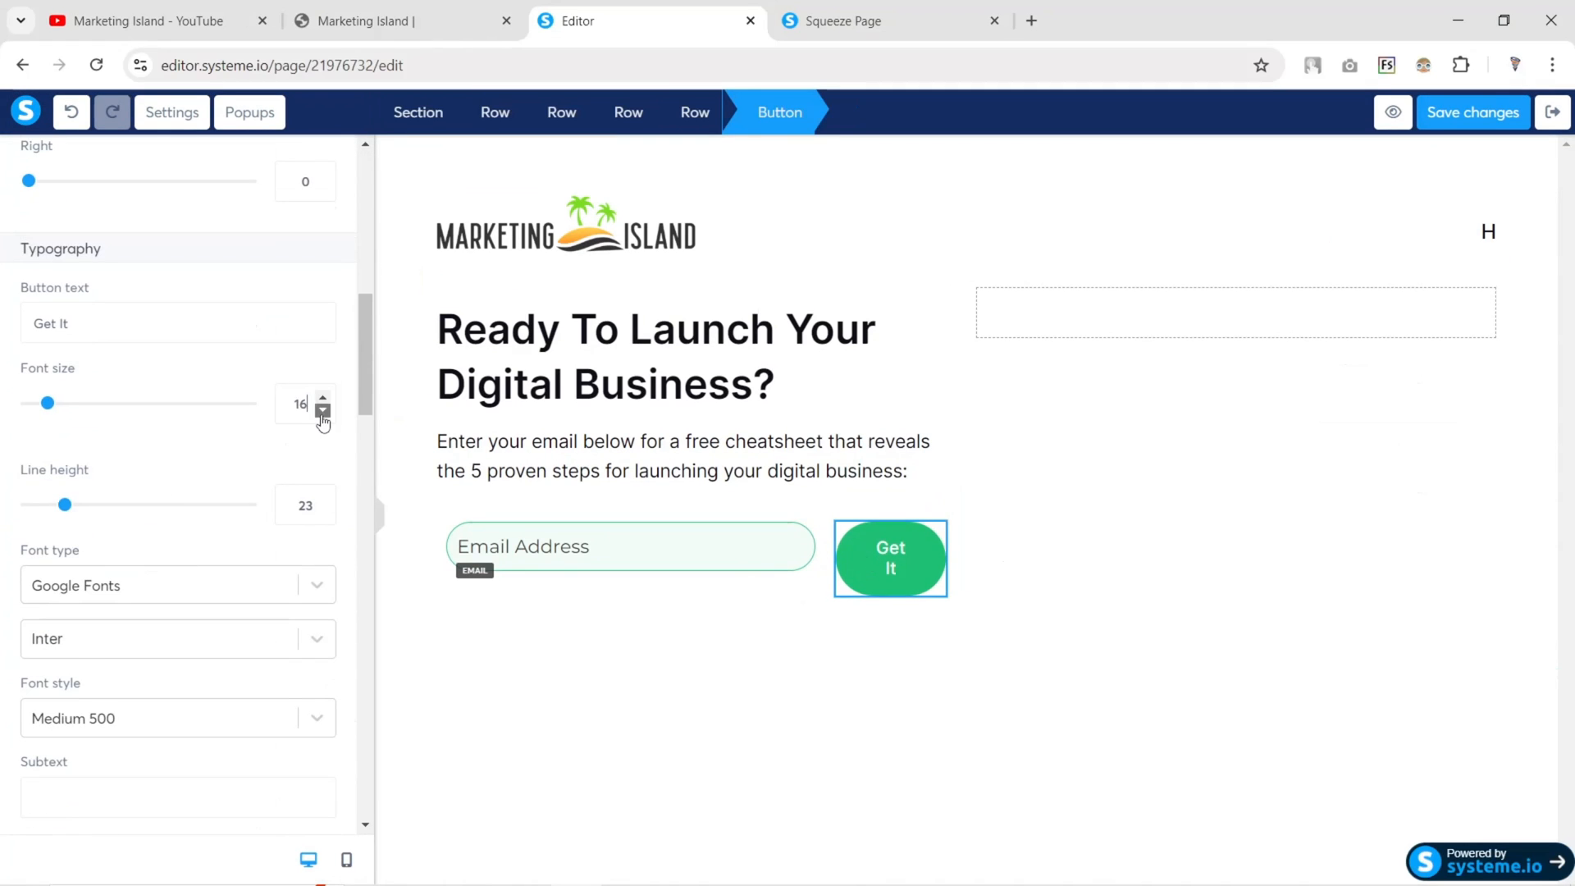
{"action": "left_click", "coordinate": [380, 515]}
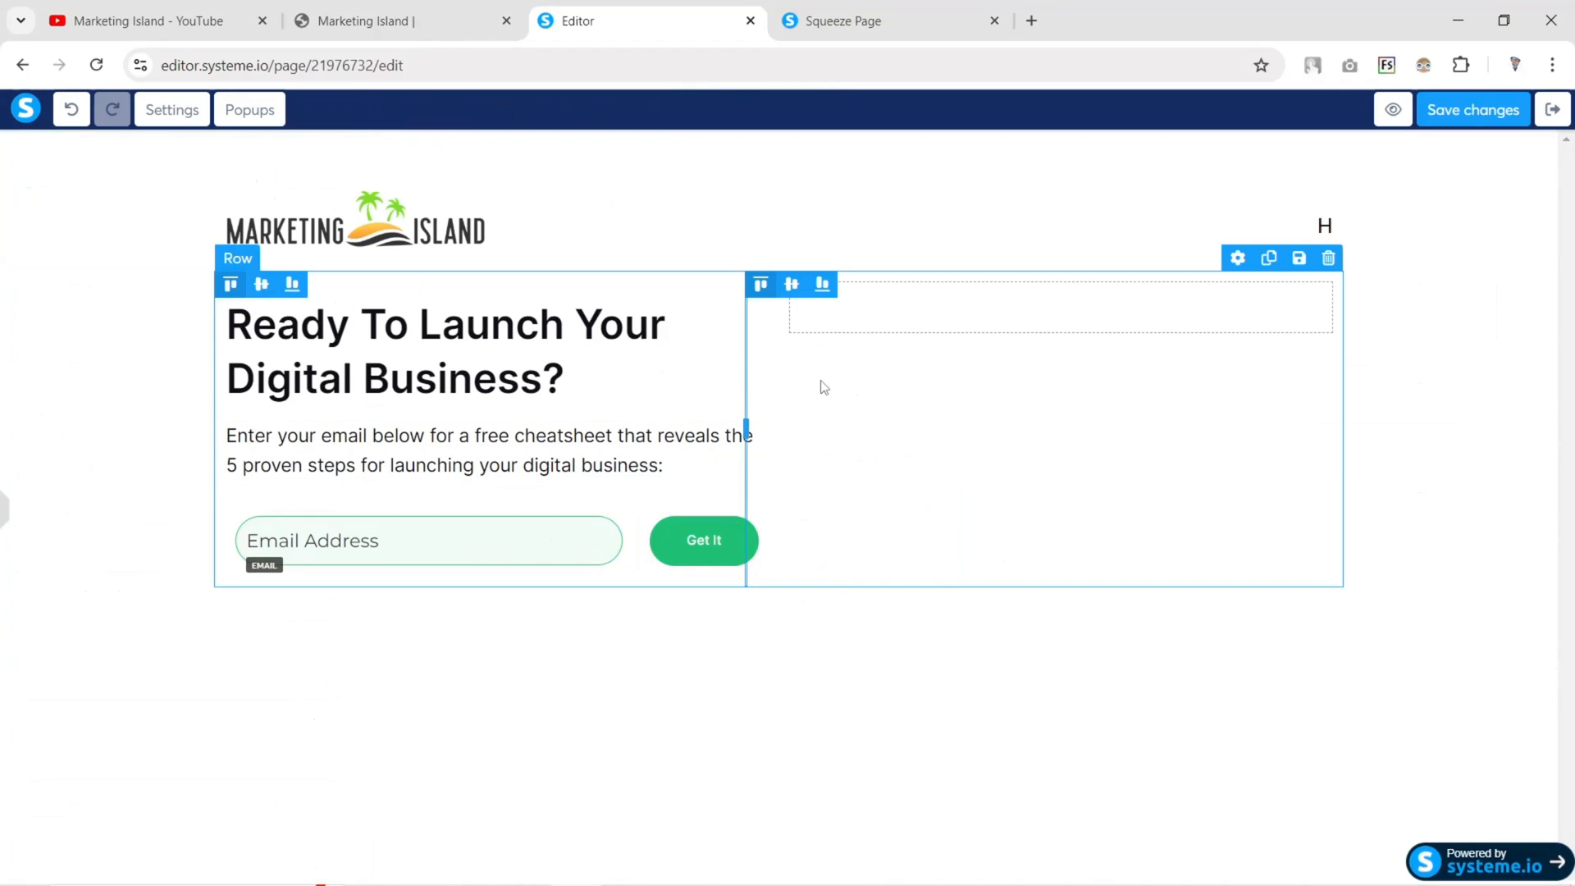
{"action": "left_click", "coordinate": [4, 506]}
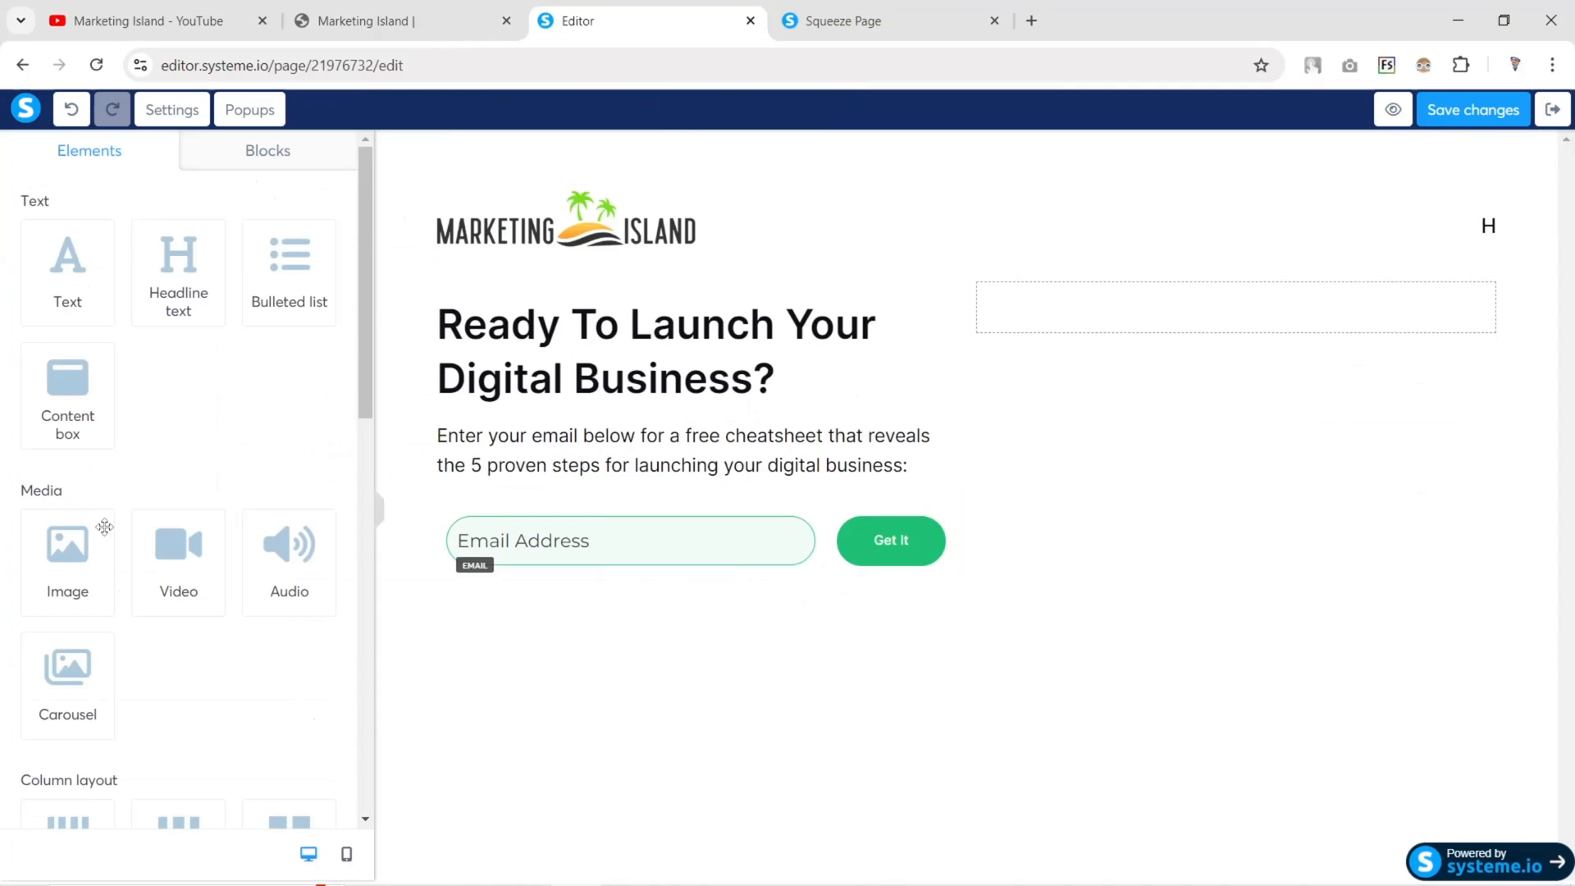
Add an image to the empty column beside the headline, using the portrait's image address copied from the Marketing Island home page
{"action": "left_click_drag", "start_coordinate": [104, 527], "coordinate": [1114, 435]}
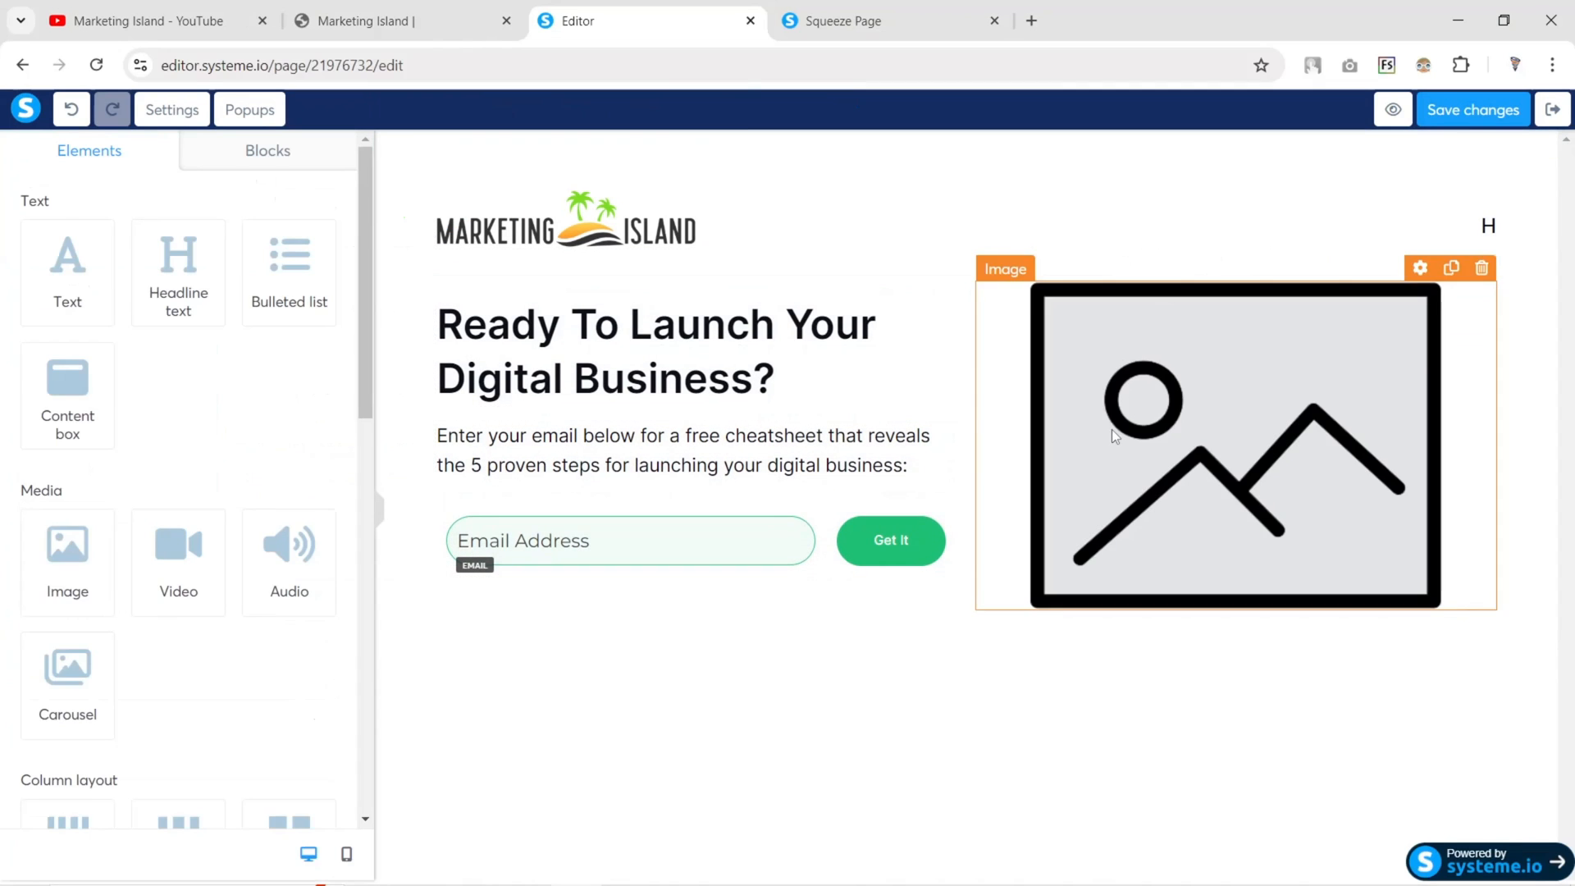
{"action": "left_click", "coordinate": [394, 20]}
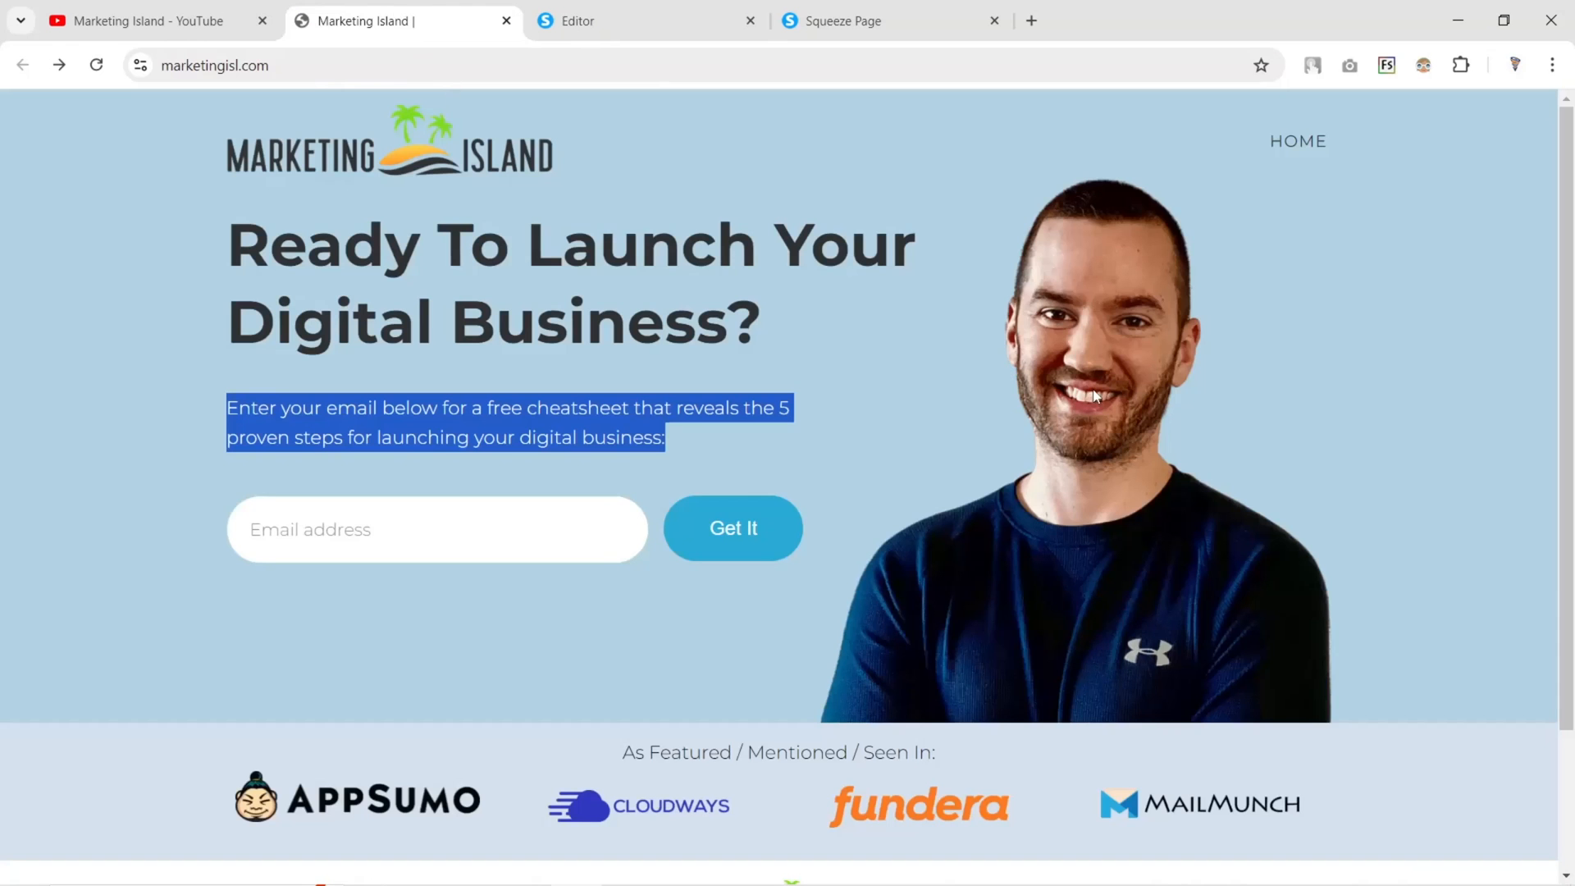
{"action": "right_click", "coordinate": [1102, 333]}
{"action": "left_click", "coordinate": [1180, 446]}
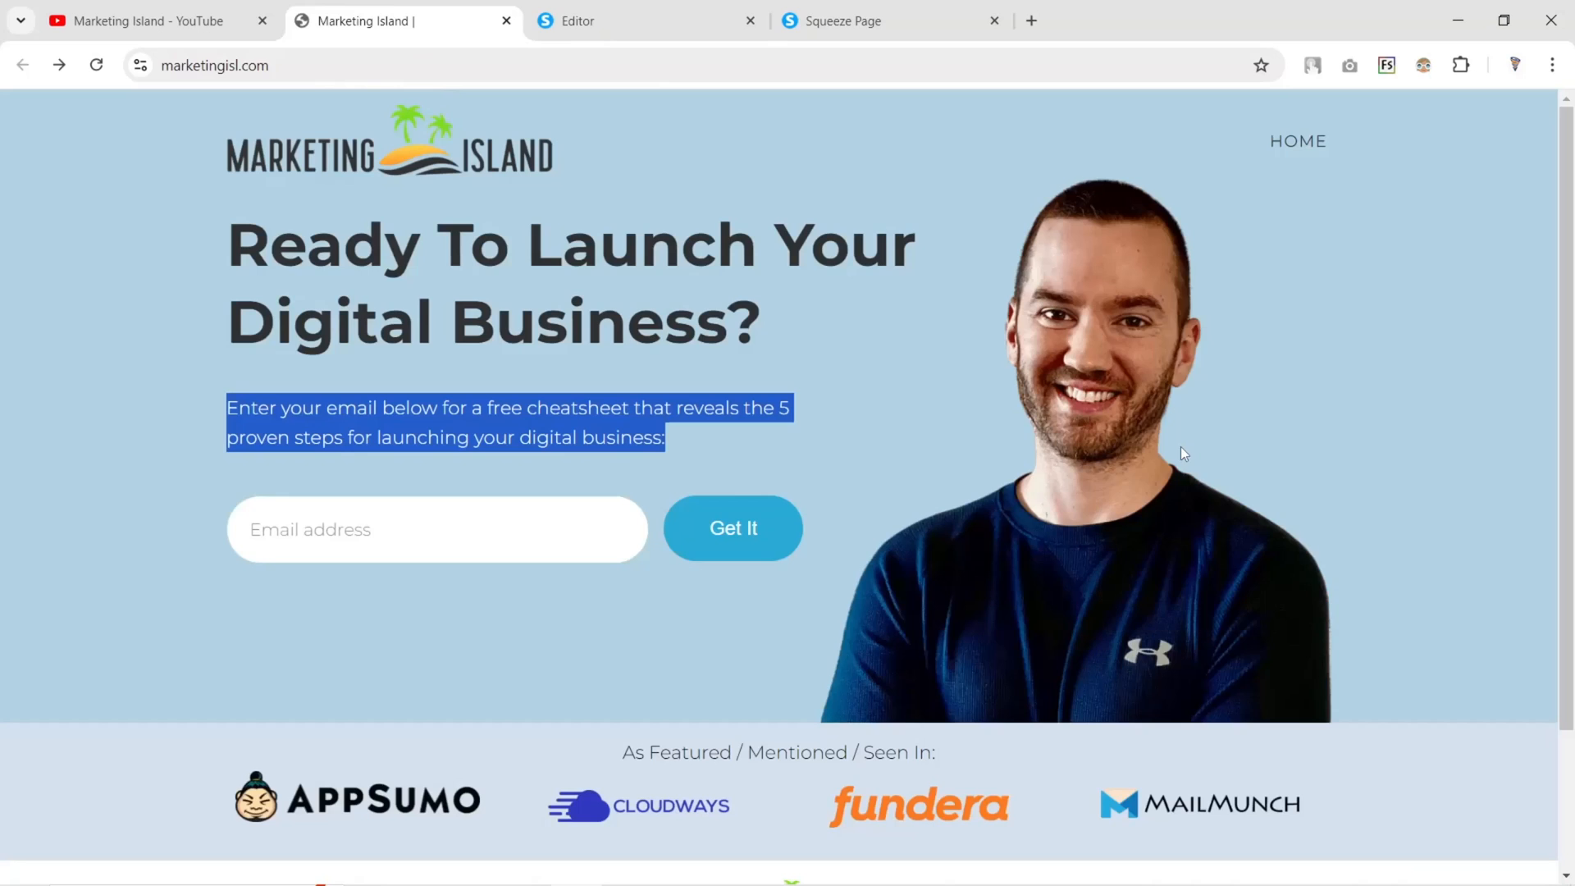
{"action": "left_click", "coordinate": [661, 22]}
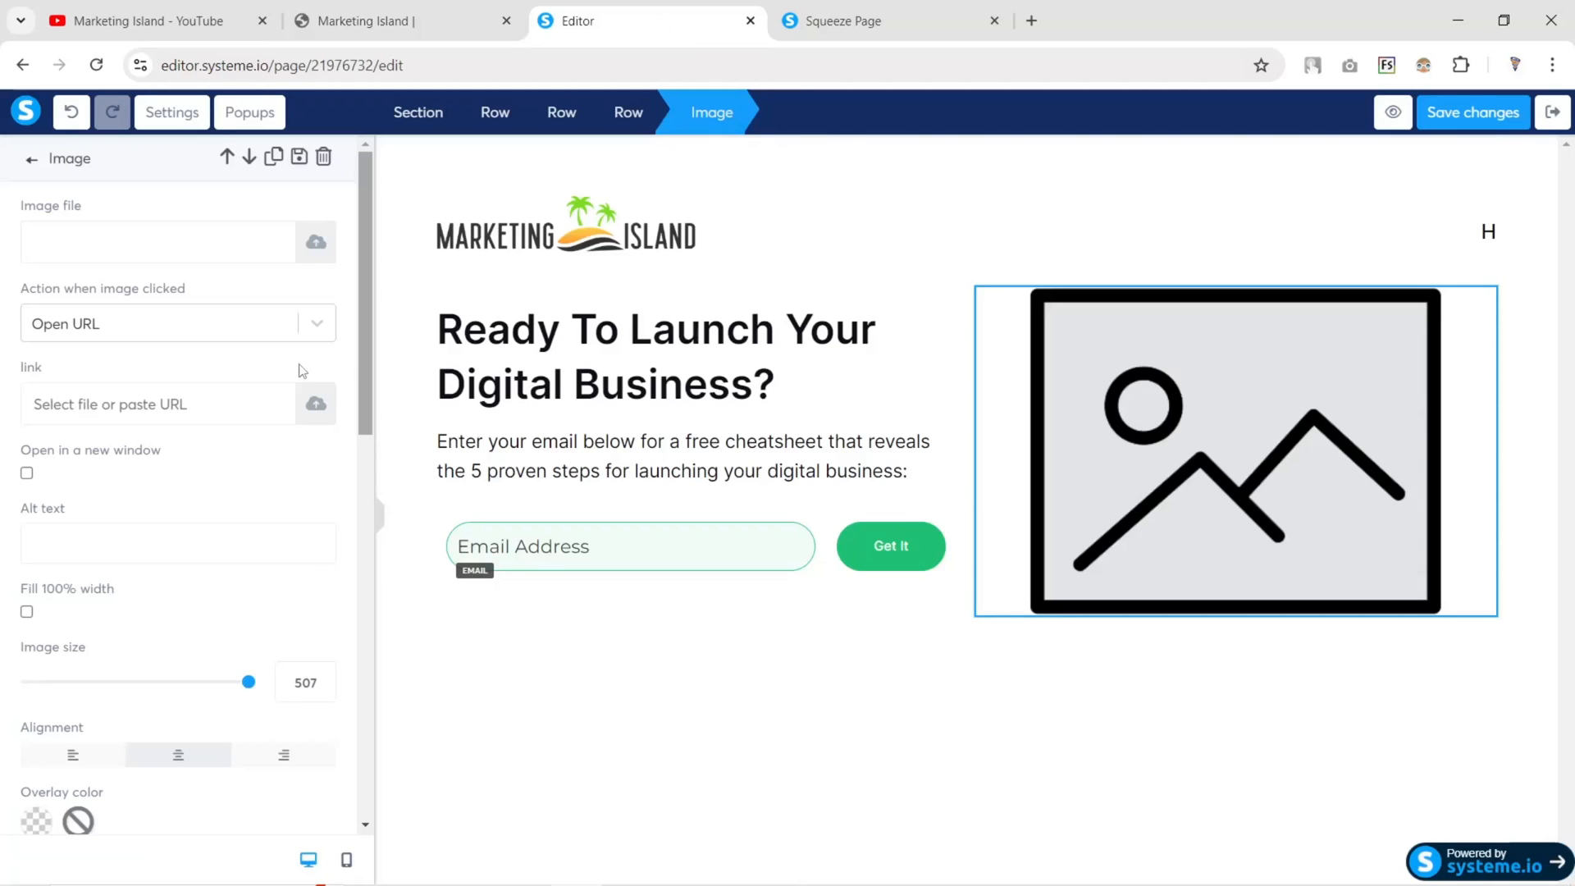
{"action": "left_click", "coordinate": [195, 248]}
{"action": "key", "text": "ctrl+v"}
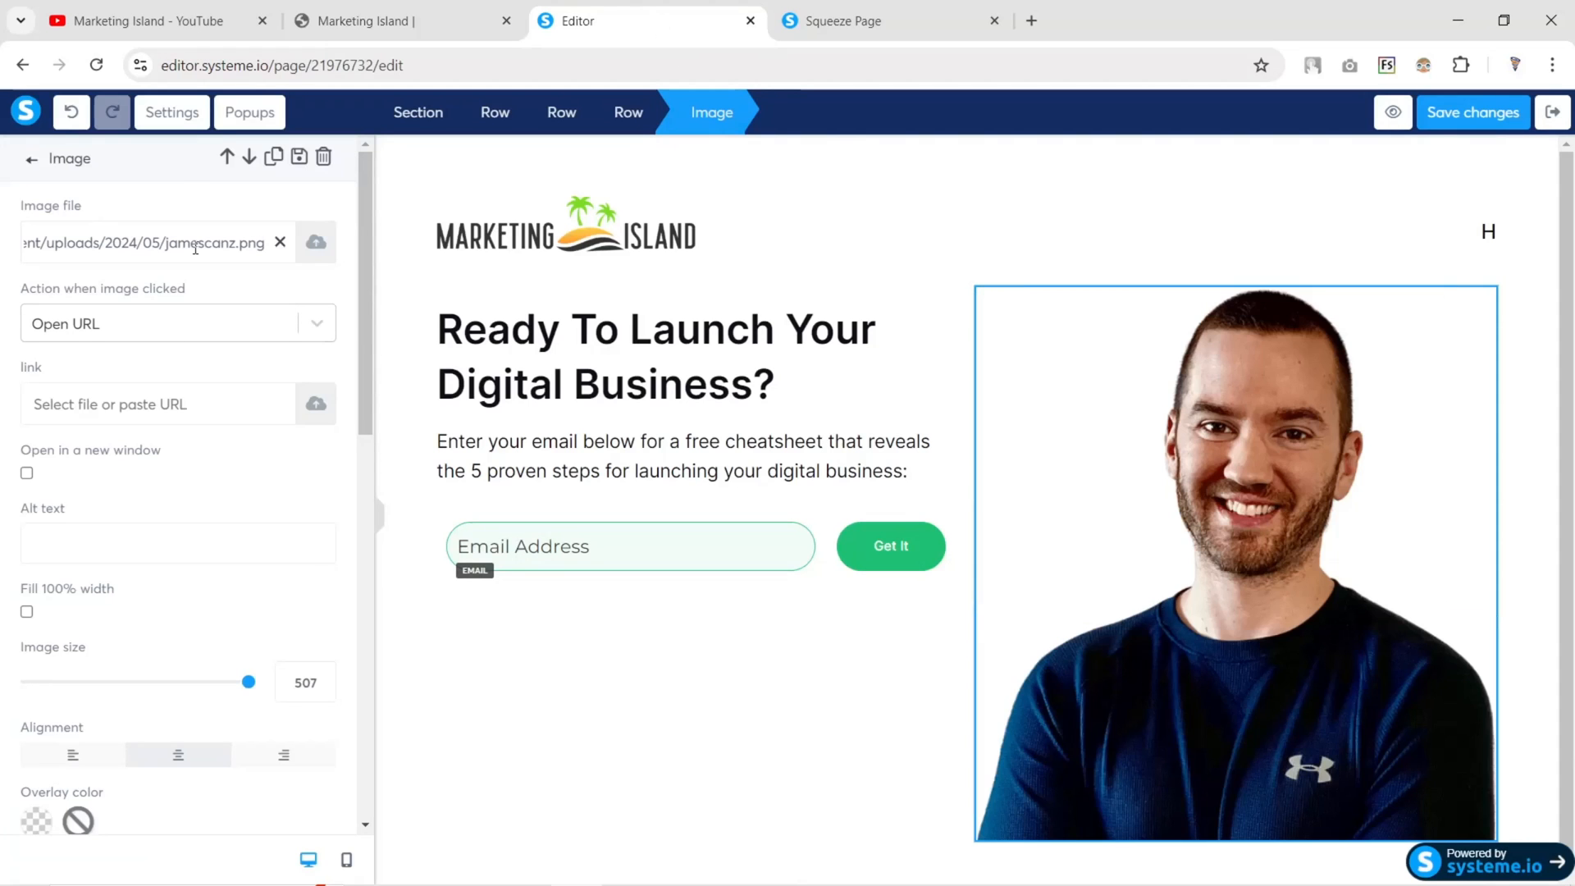
{"action": "left_click", "coordinate": [301, 256]}
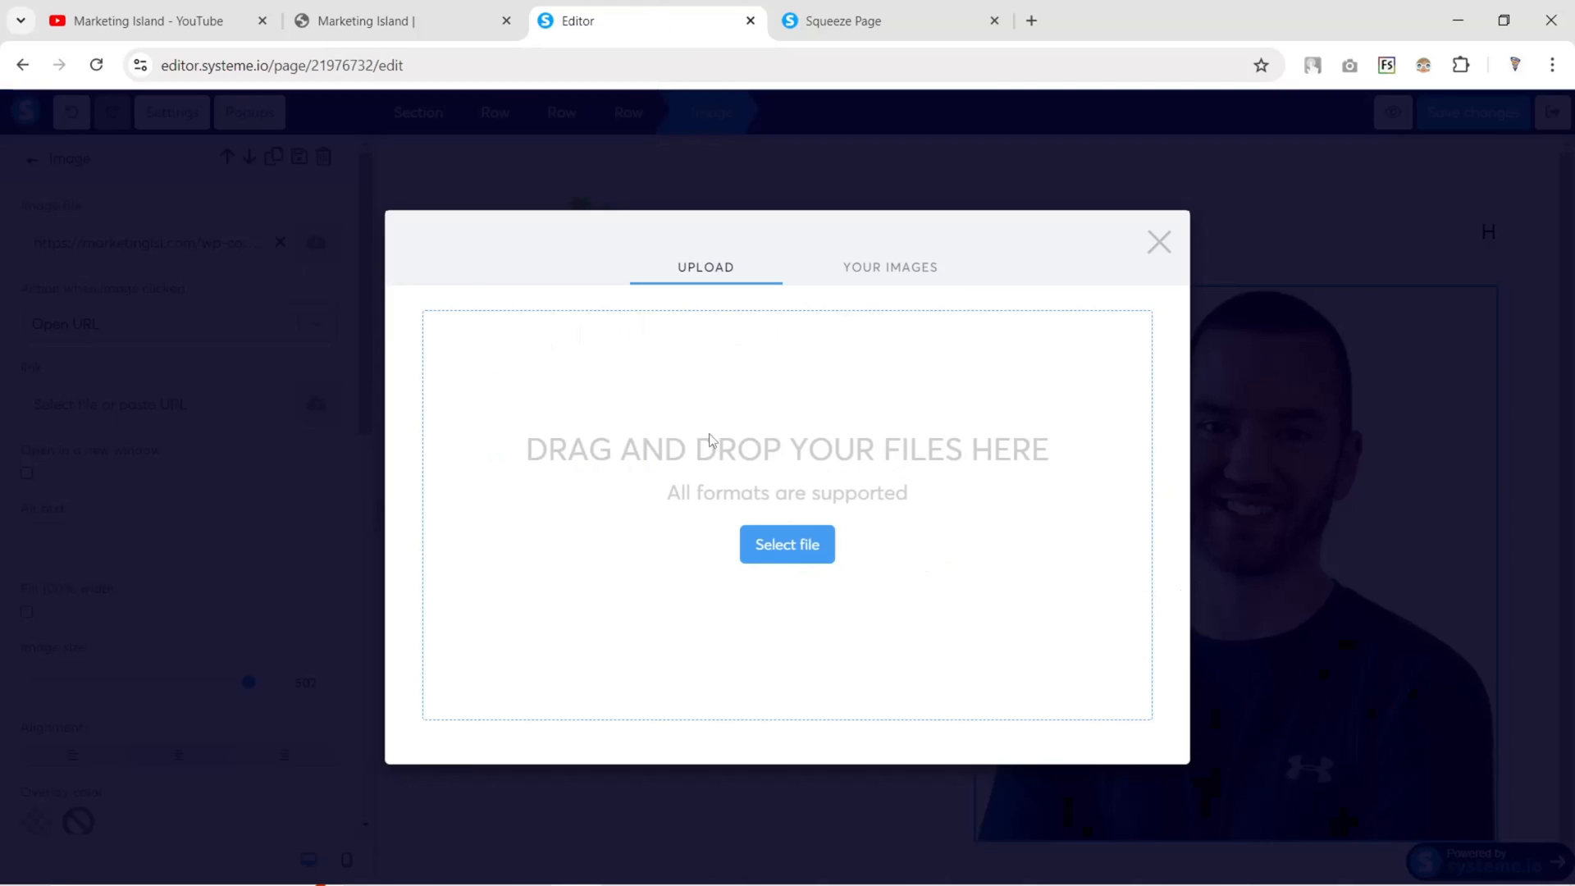
{"action": "left_click", "coordinate": [769, 560]}
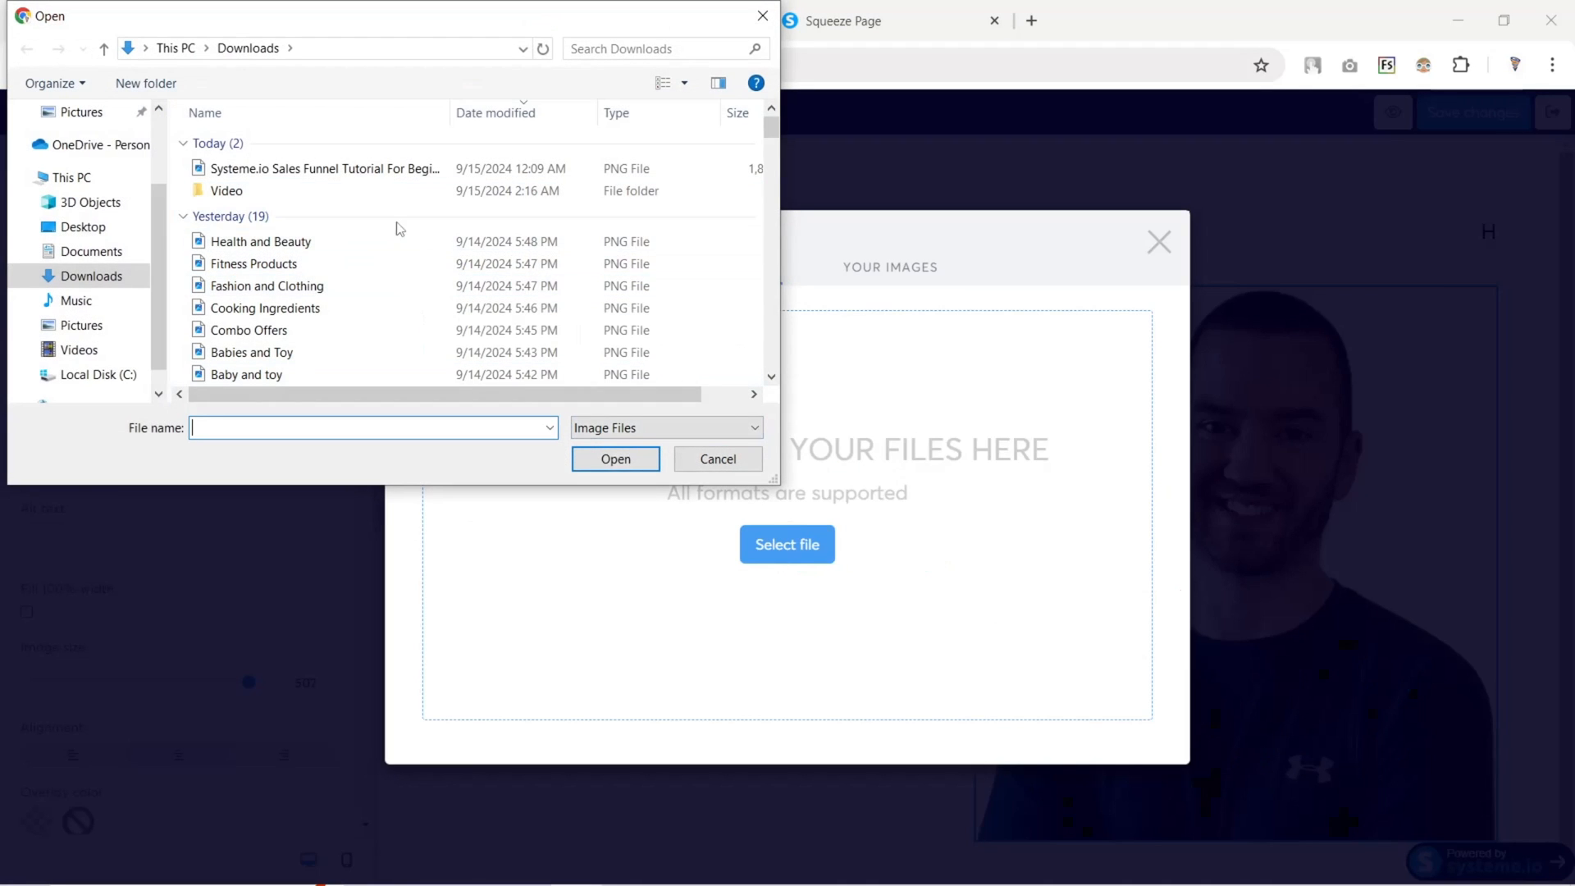
{"action": "key", "text": "Escape"}
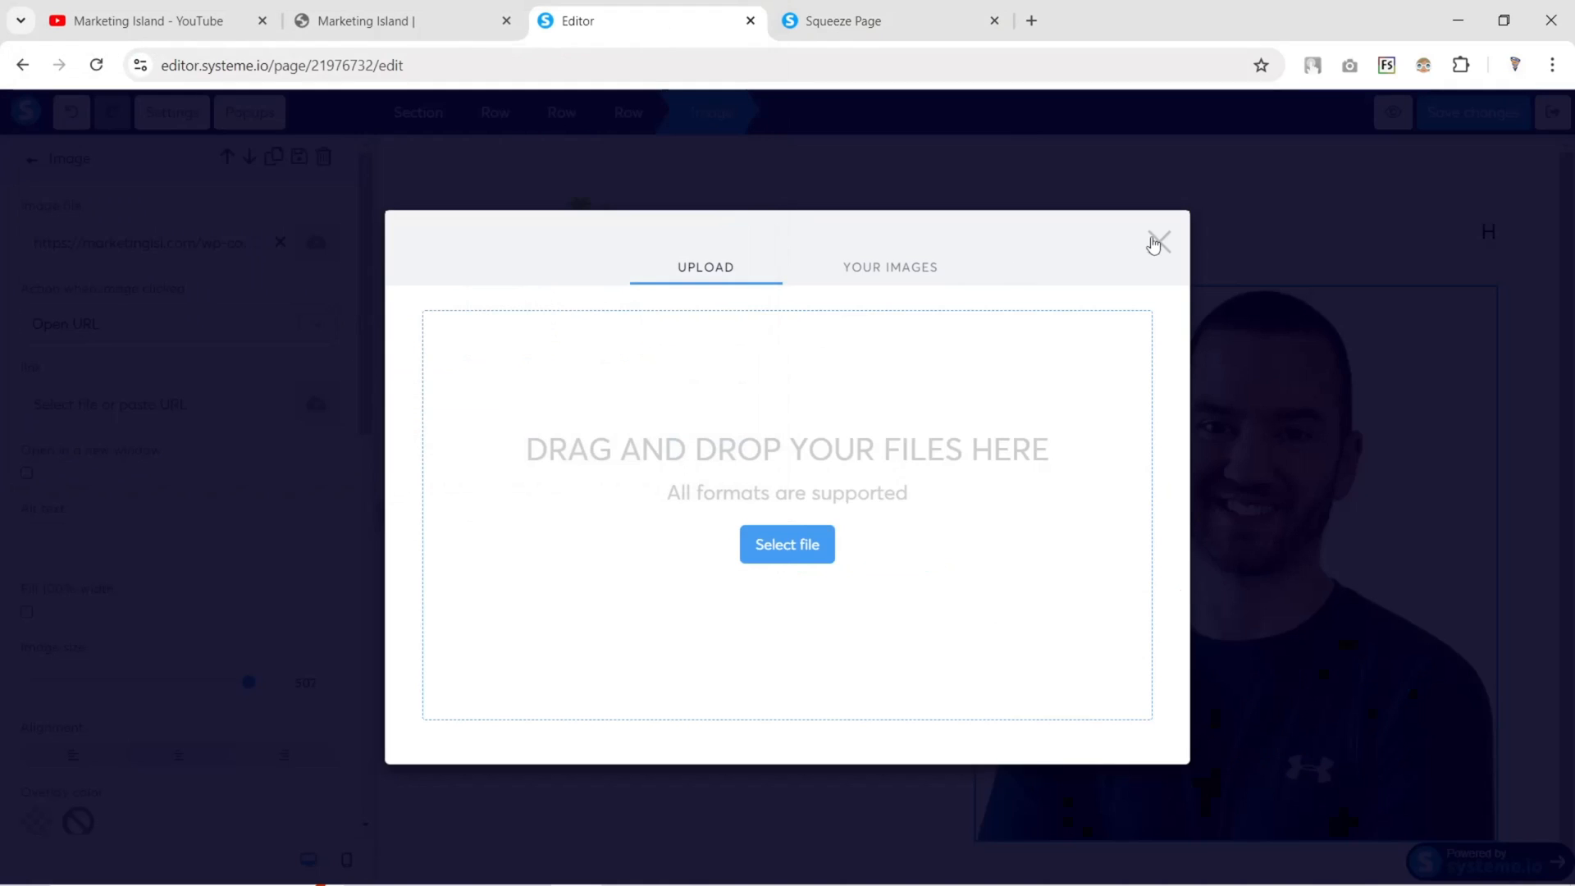
{"action": "left_click", "coordinate": [397, 24]}
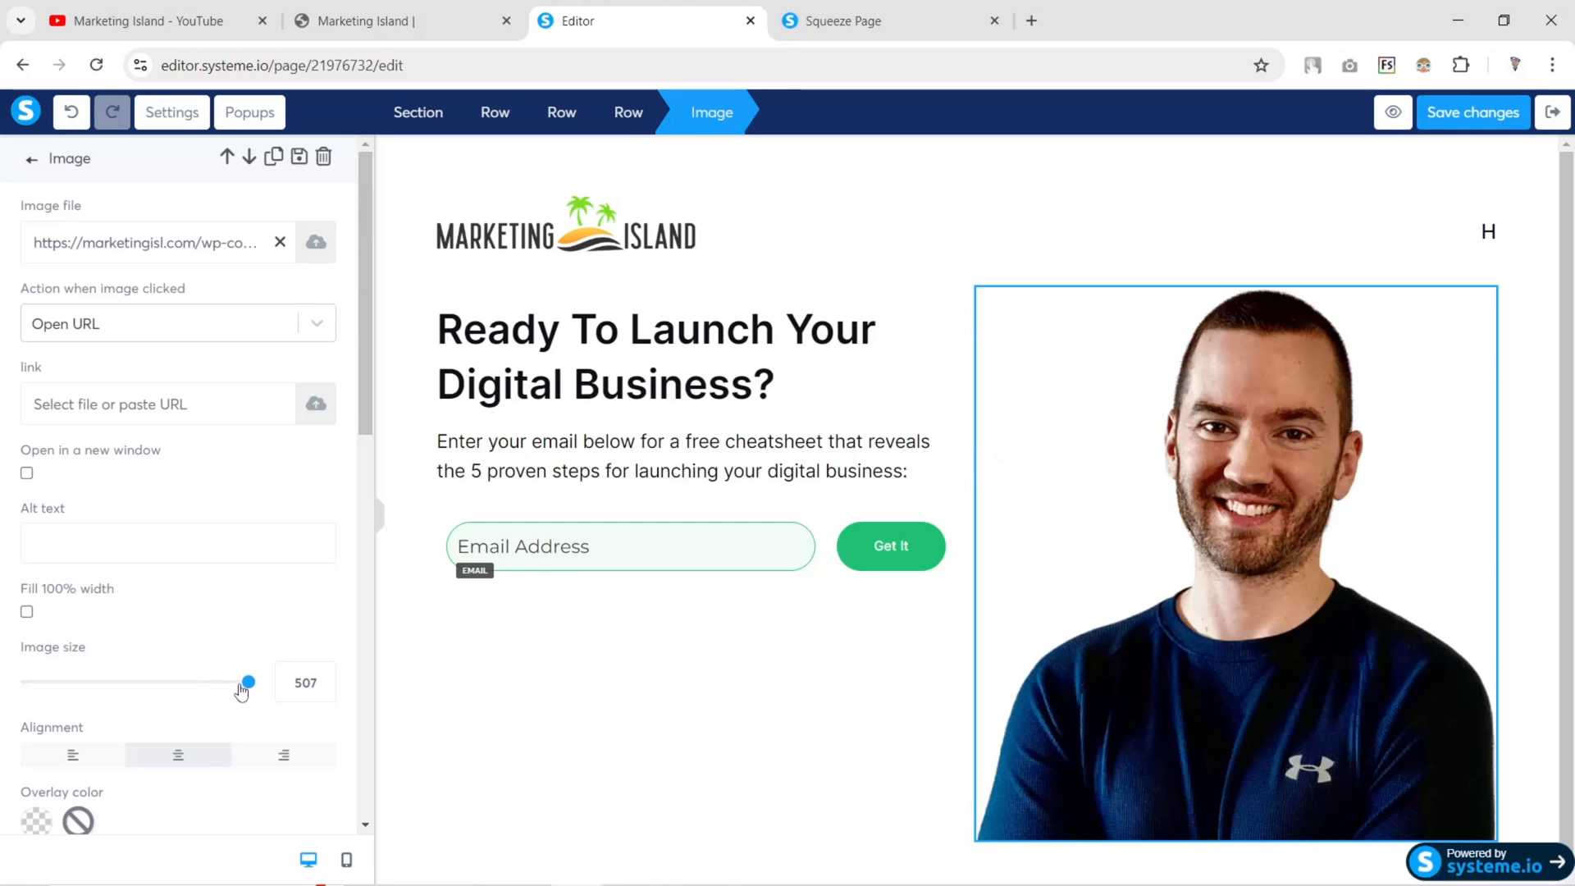
Set the portrait's image size to 411
{"action": "left_click_drag", "start_coordinate": [241, 691], "coordinate": [207, 686]}
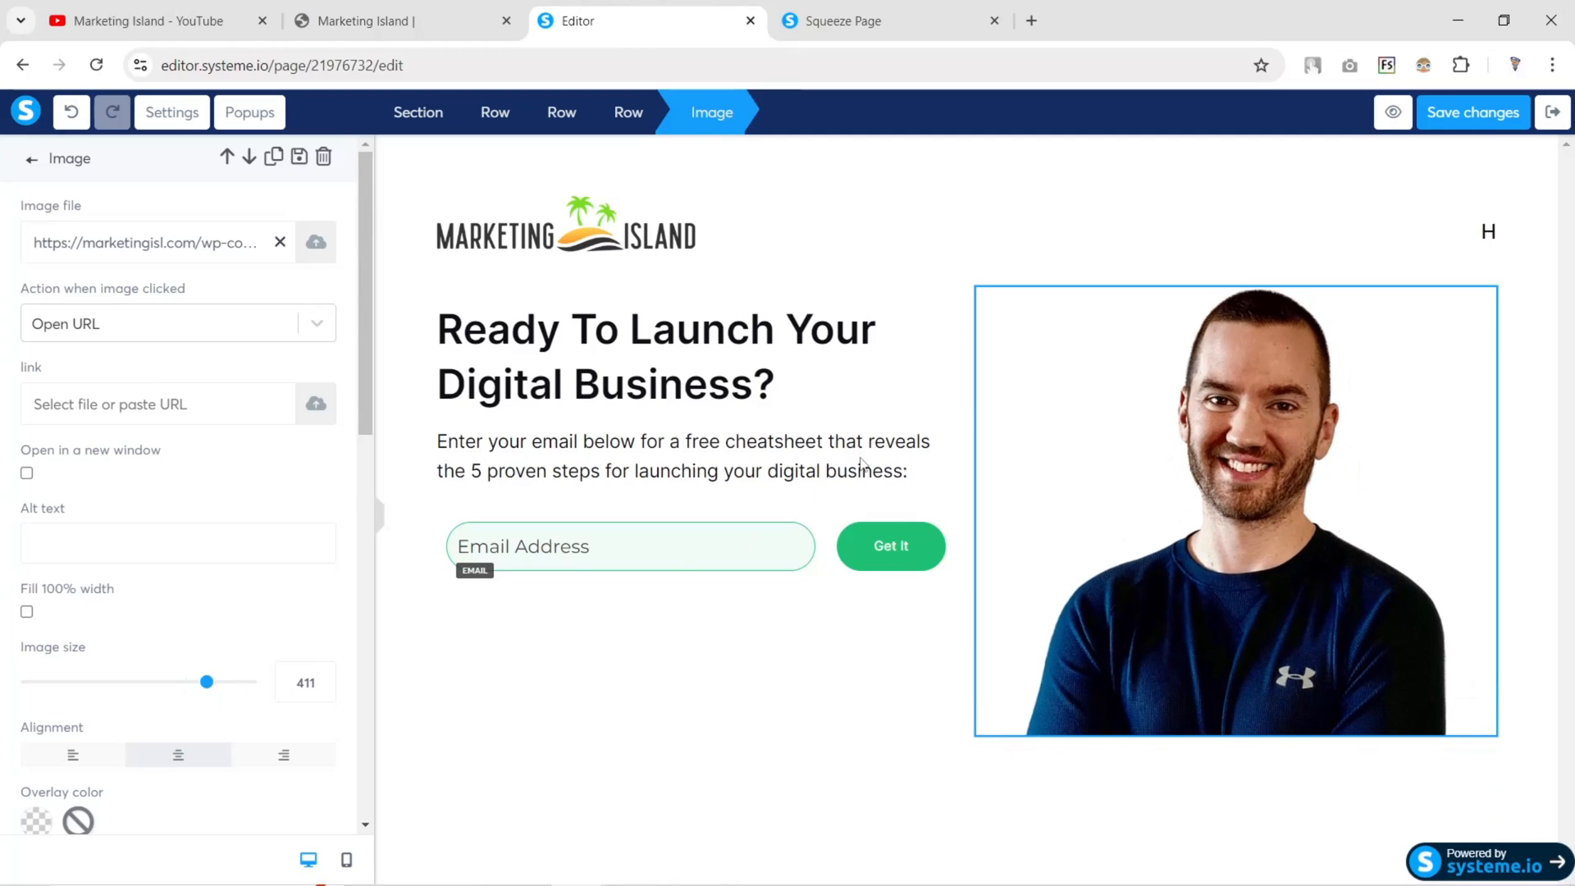
{"action": "left_click", "coordinate": [1051, 232]}
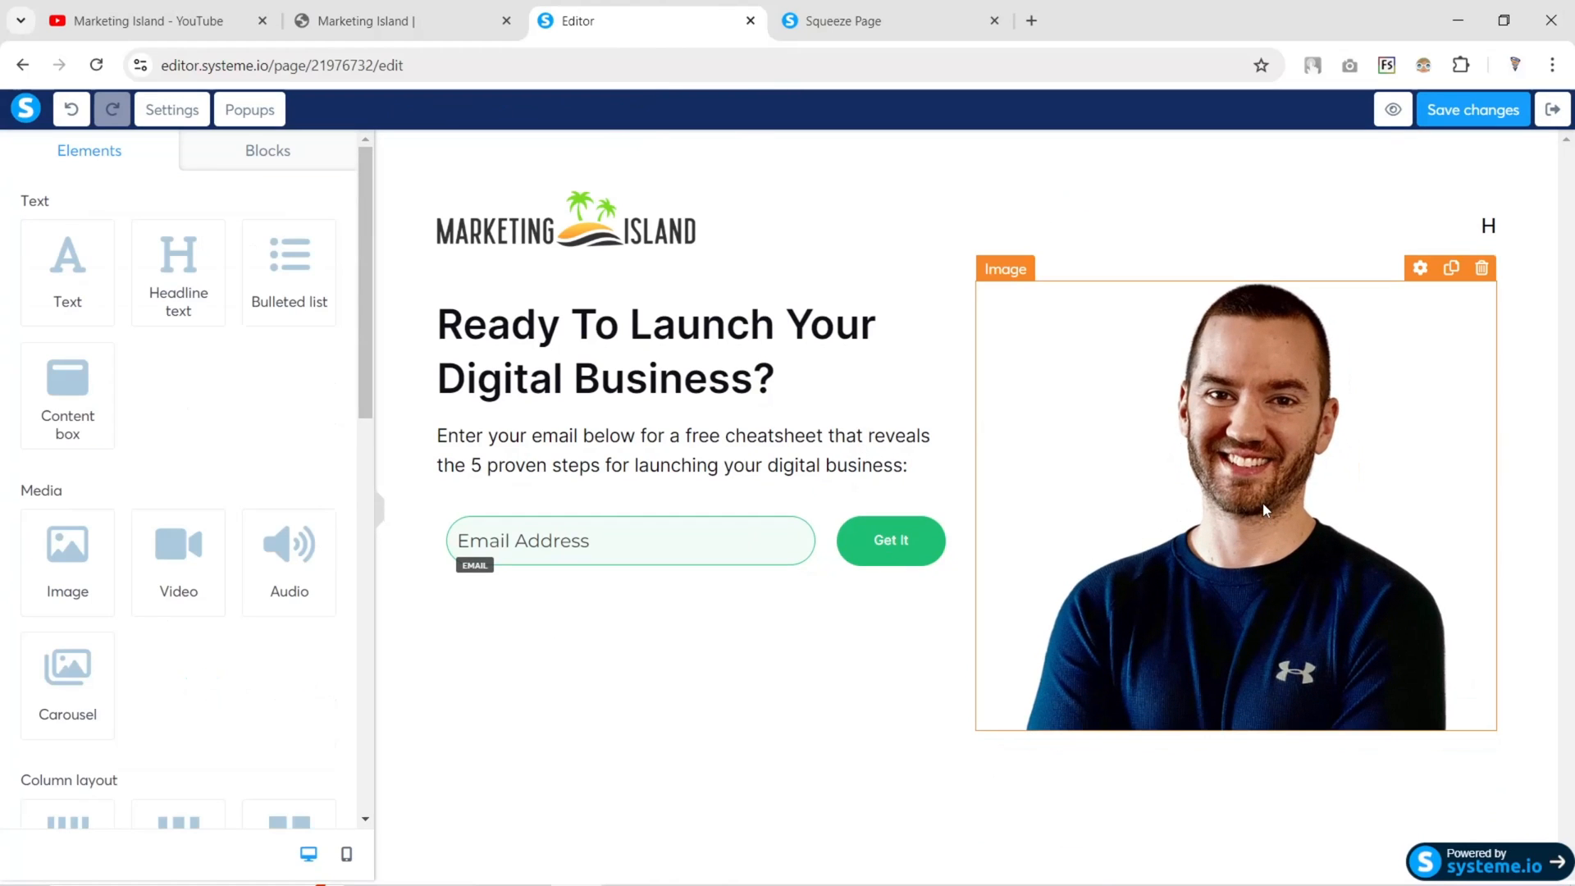
Check the Marketing Island page's logo strip, add a new section below the hero section and set its content width to Wide
{"action": "left_click", "coordinate": [369, 21]}
{"action": "scroll", "coordinate": [717, 490], "scroll_direction": "down", "scroll_amount": 3}
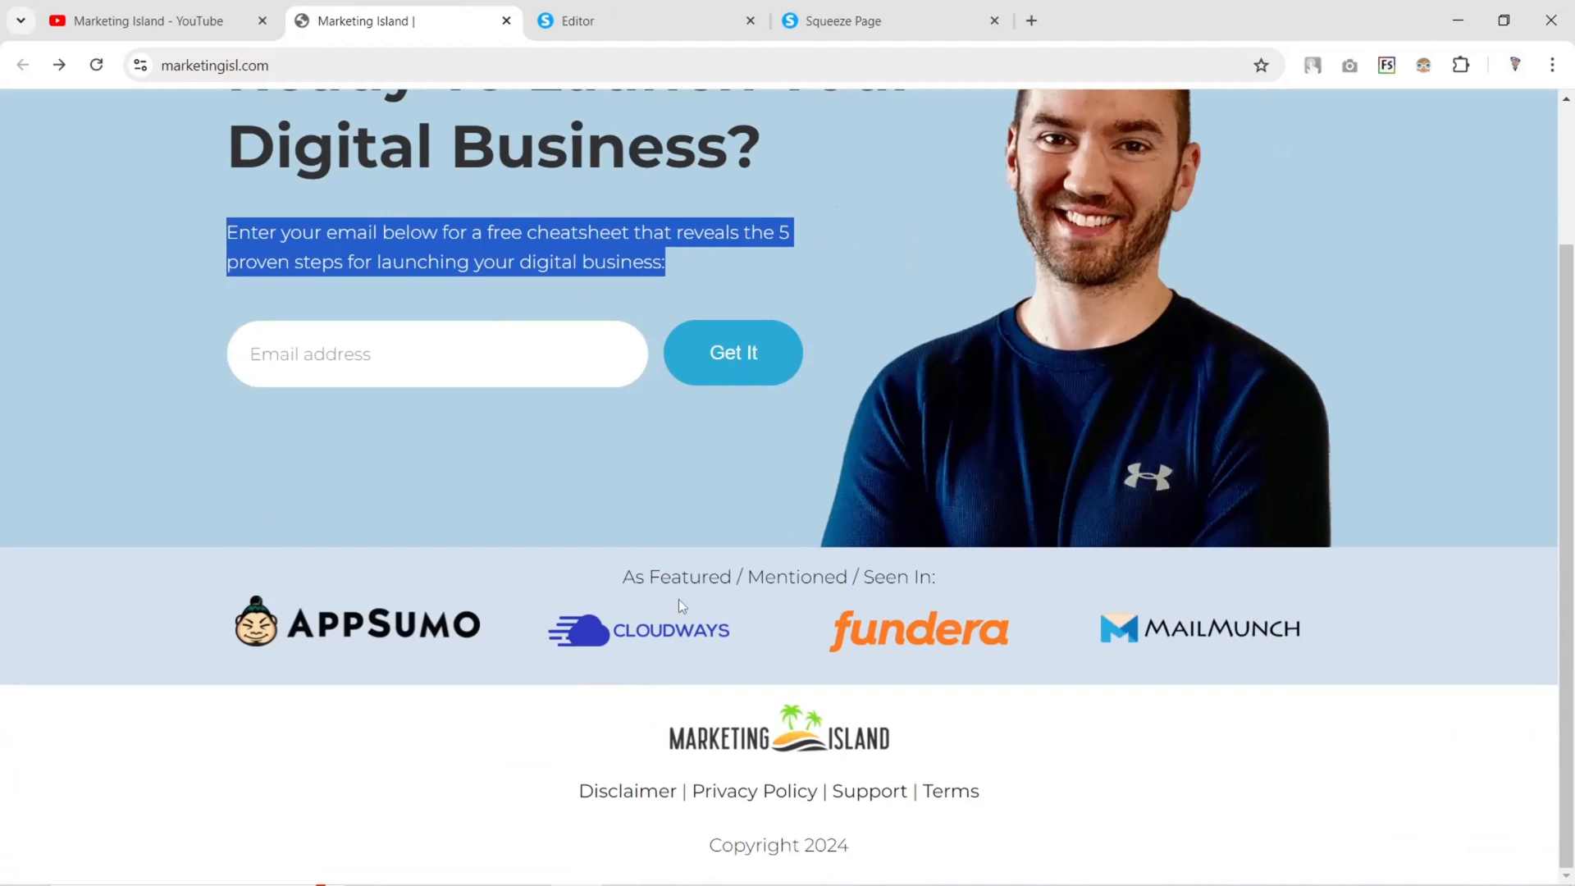
{"action": "left_click", "coordinate": [582, 12]}
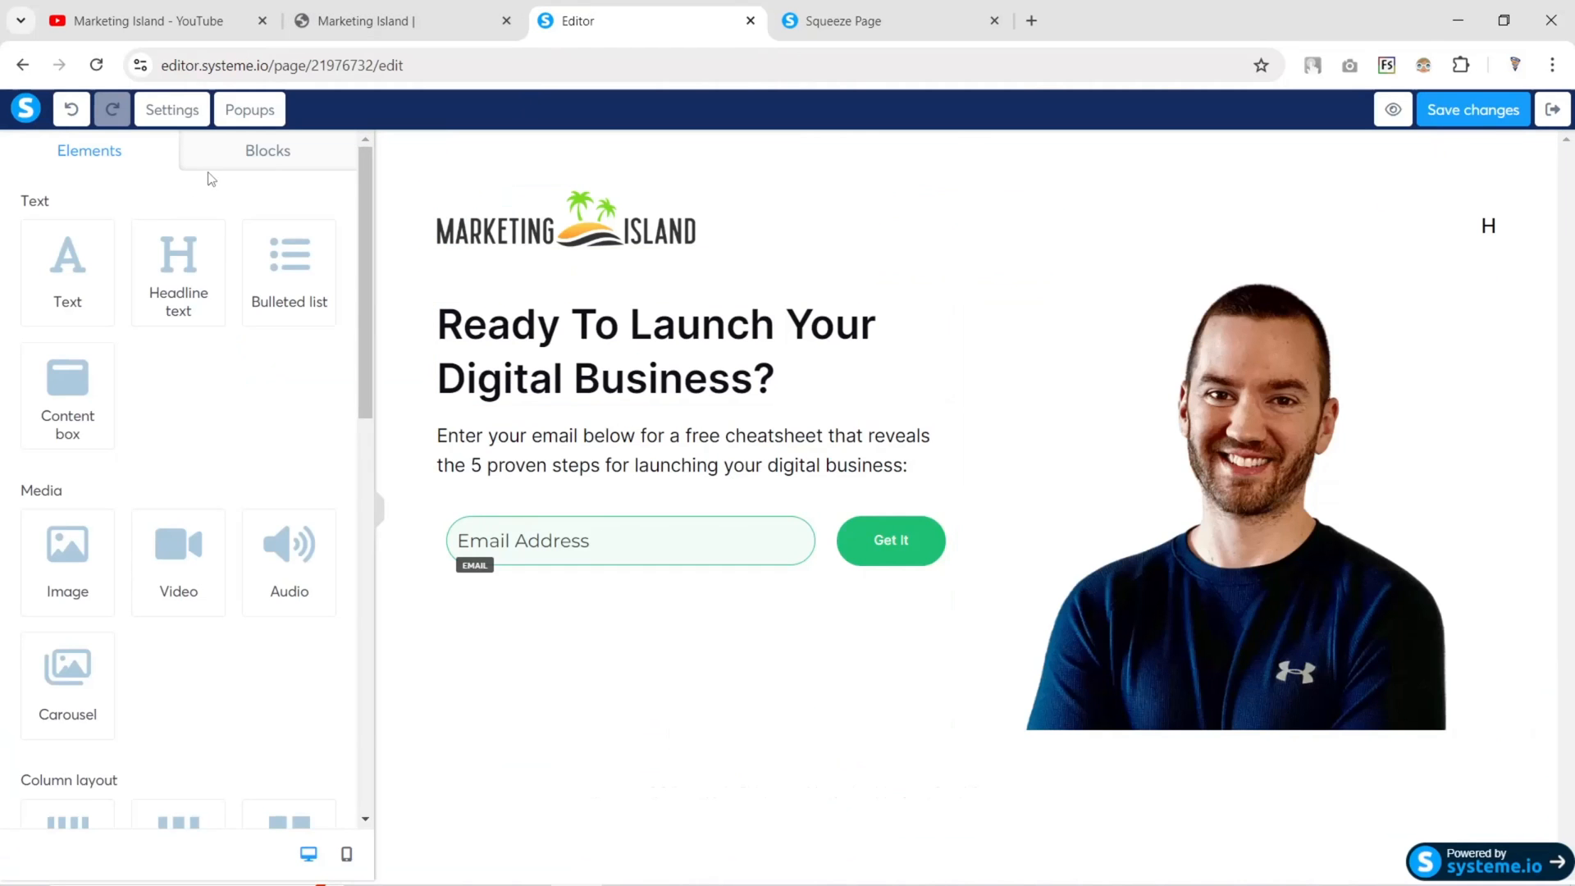
{"action": "scroll", "coordinate": [271, 499], "scroll_direction": "down", "scroll_amount": 10}
{"action": "scroll", "coordinate": [246, 466], "scroll_direction": "up", "scroll_amount": 4}
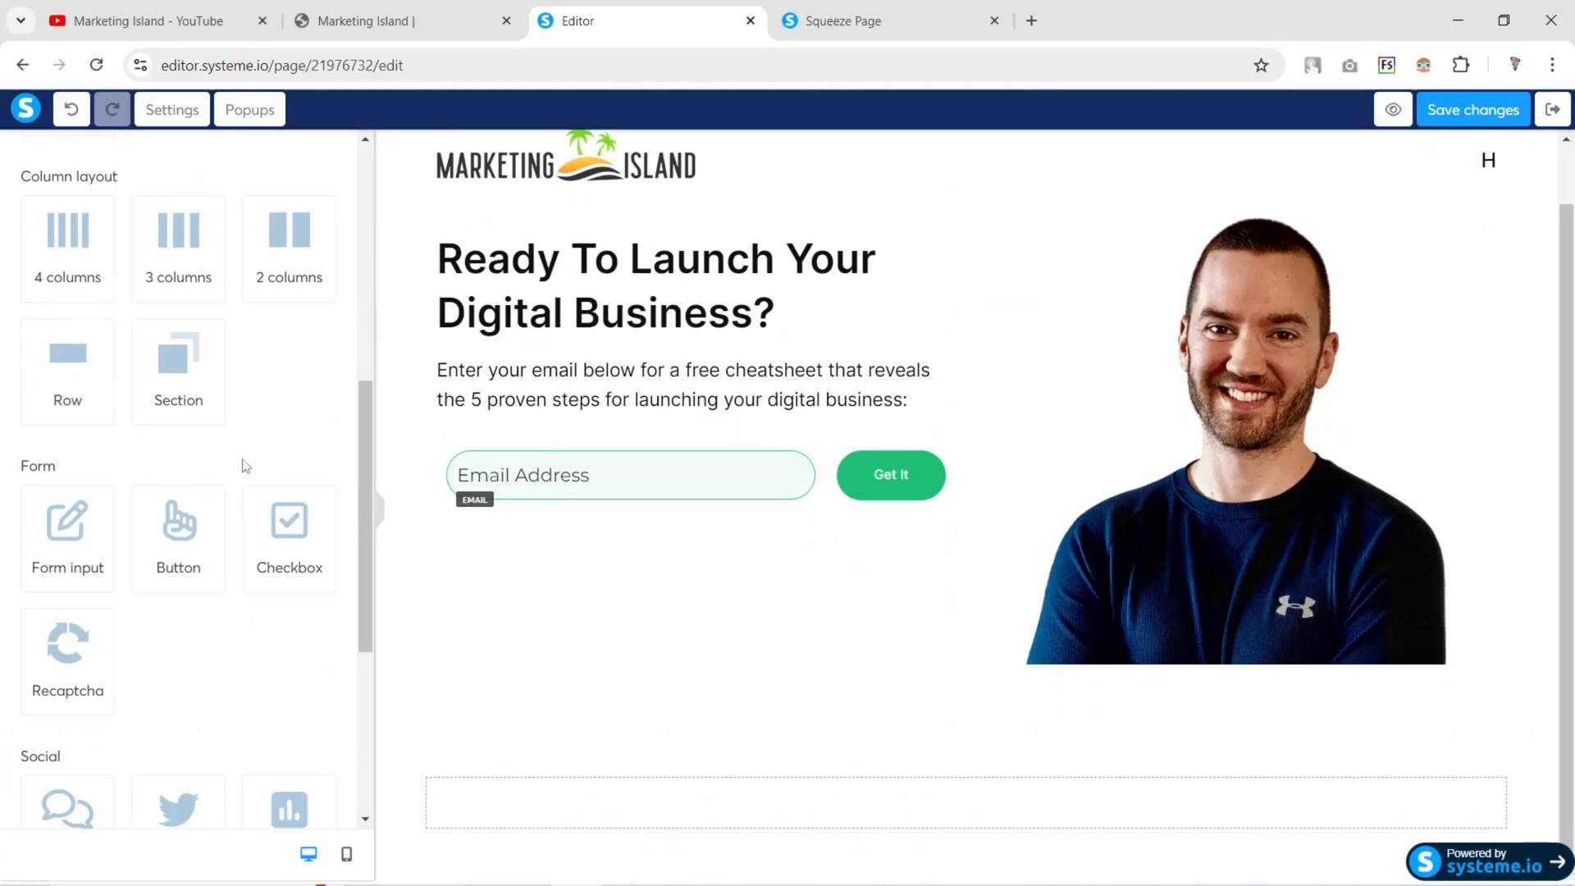
{"action": "left_click", "coordinate": [402, 742]}
{"action": "scroll", "coordinate": [161, 570], "scroll_direction": "down", "scroll_amount": 3}
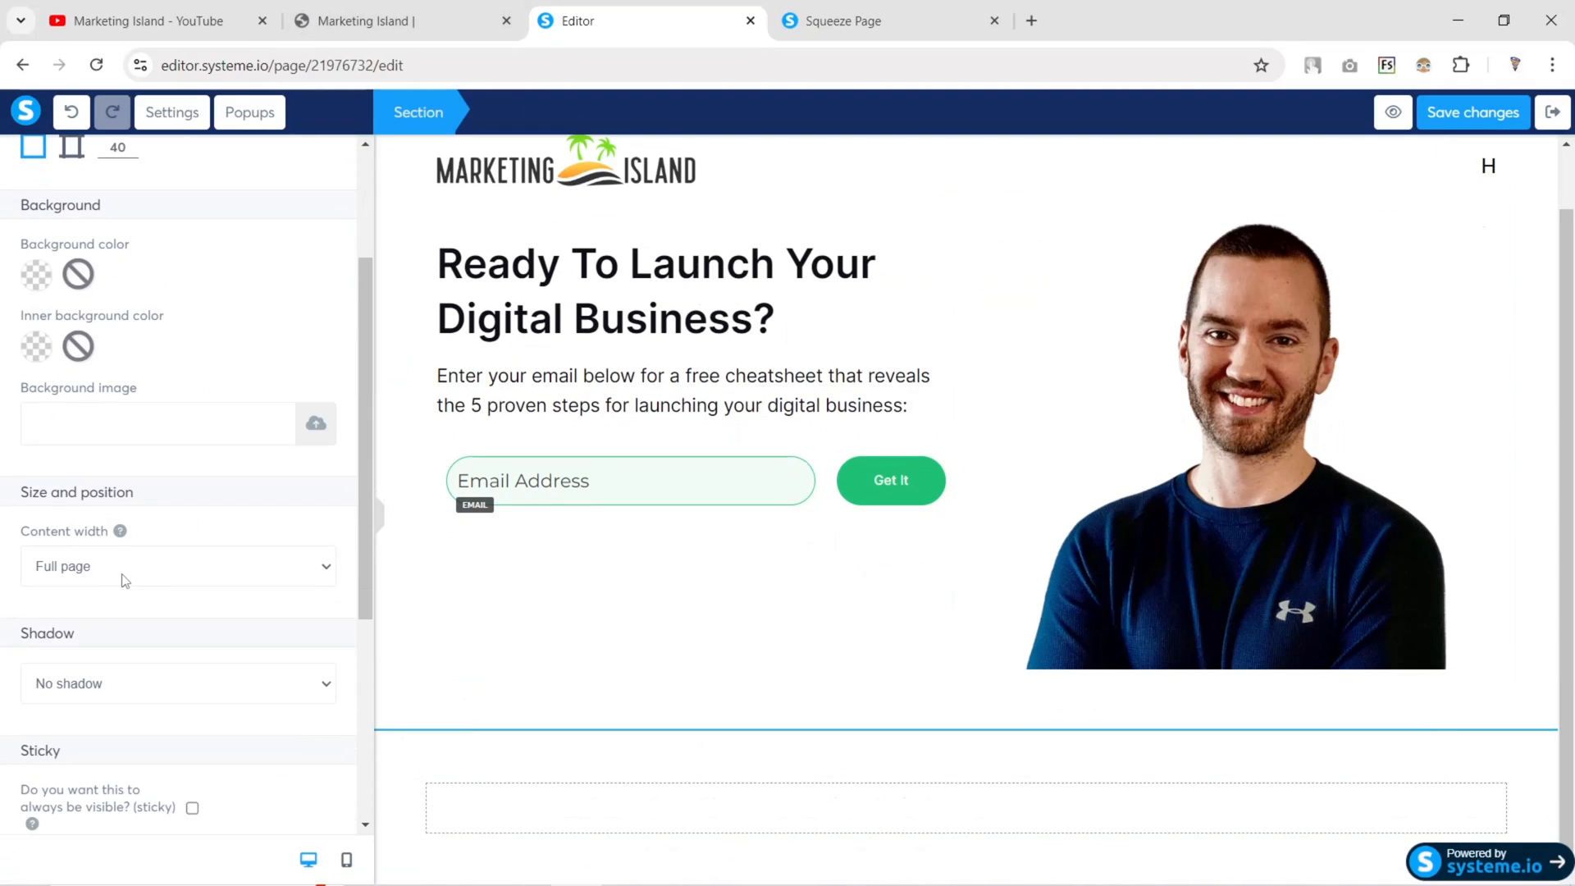
{"action": "left_click", "coordinate": [123, 575]}
{"action": "left_click", "coordinate": [93, 625]}
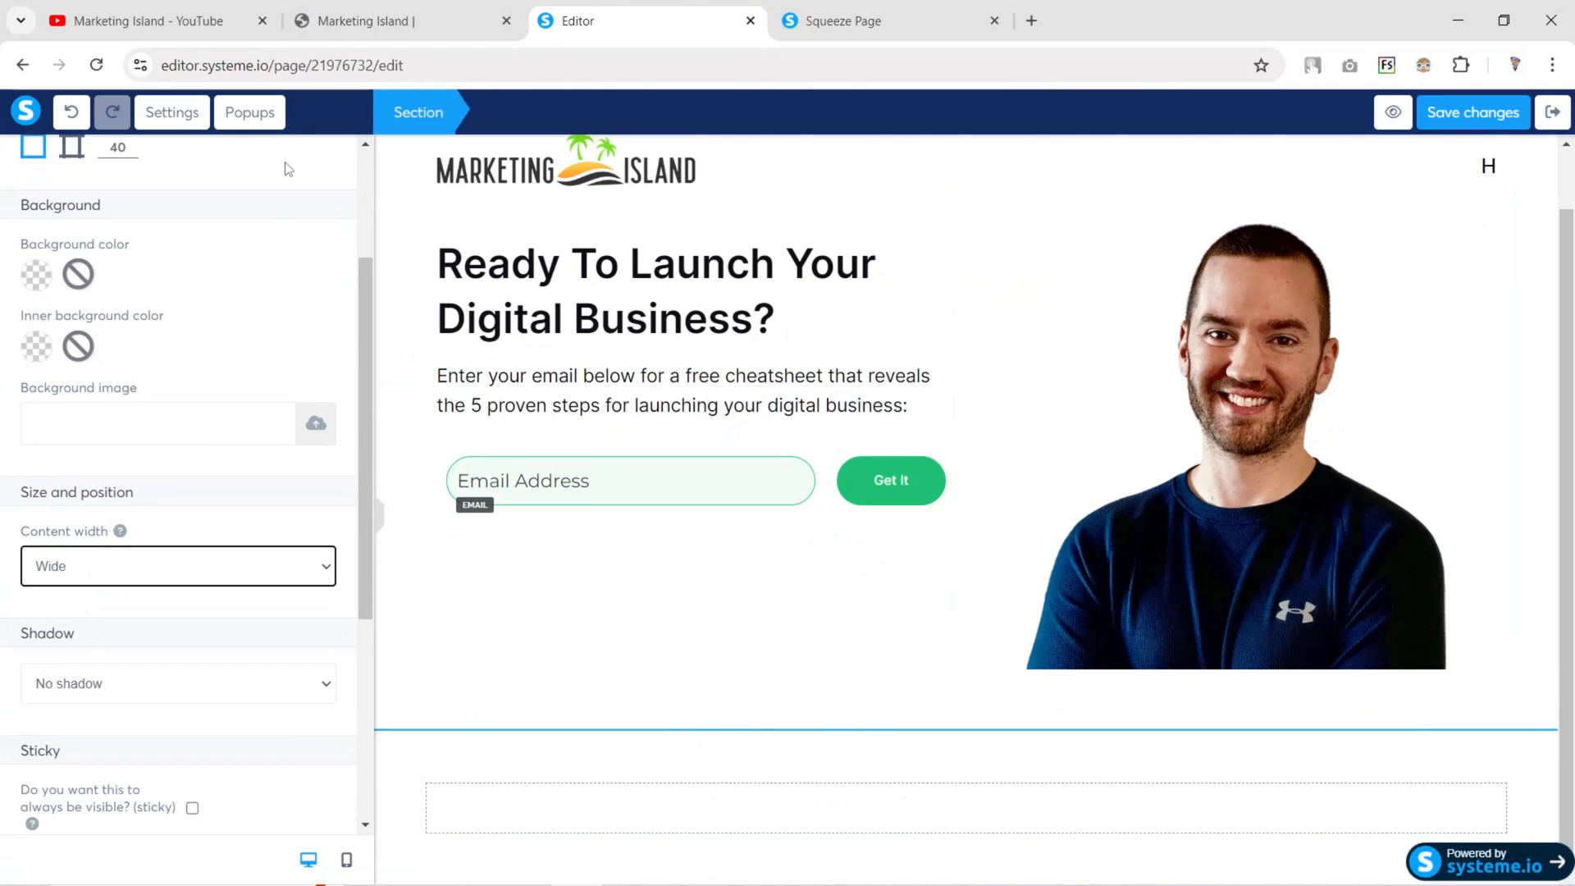
Insert a four-column layout in the new section and place an image in its first column
{"action": "left_click", "coordinate": [366, 21]}
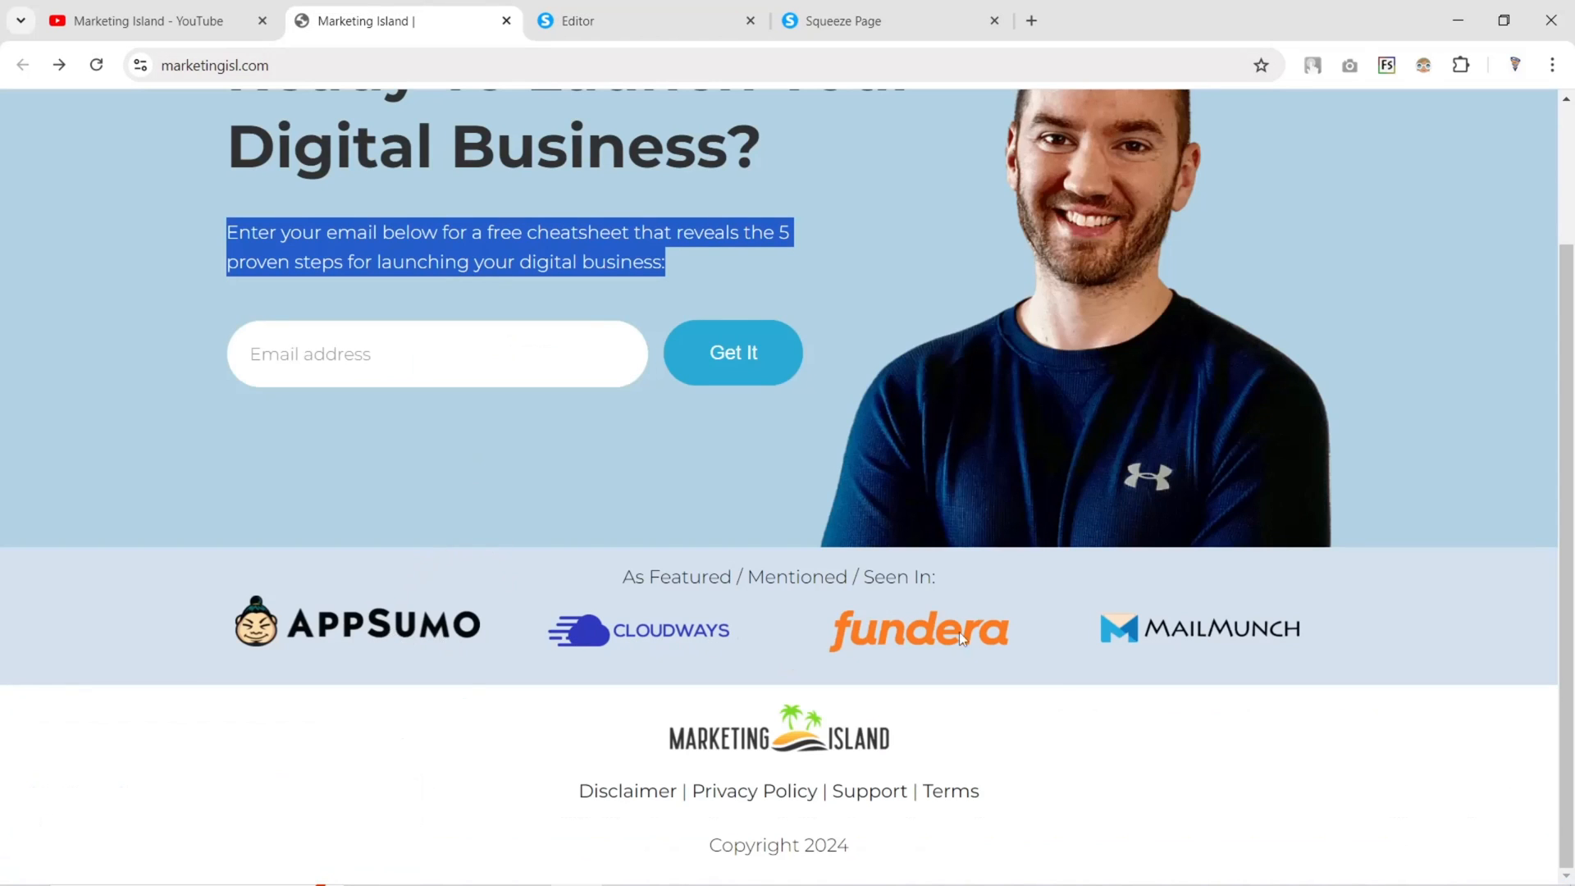
{"action": "left_click", "coordinate": [578, 20]}
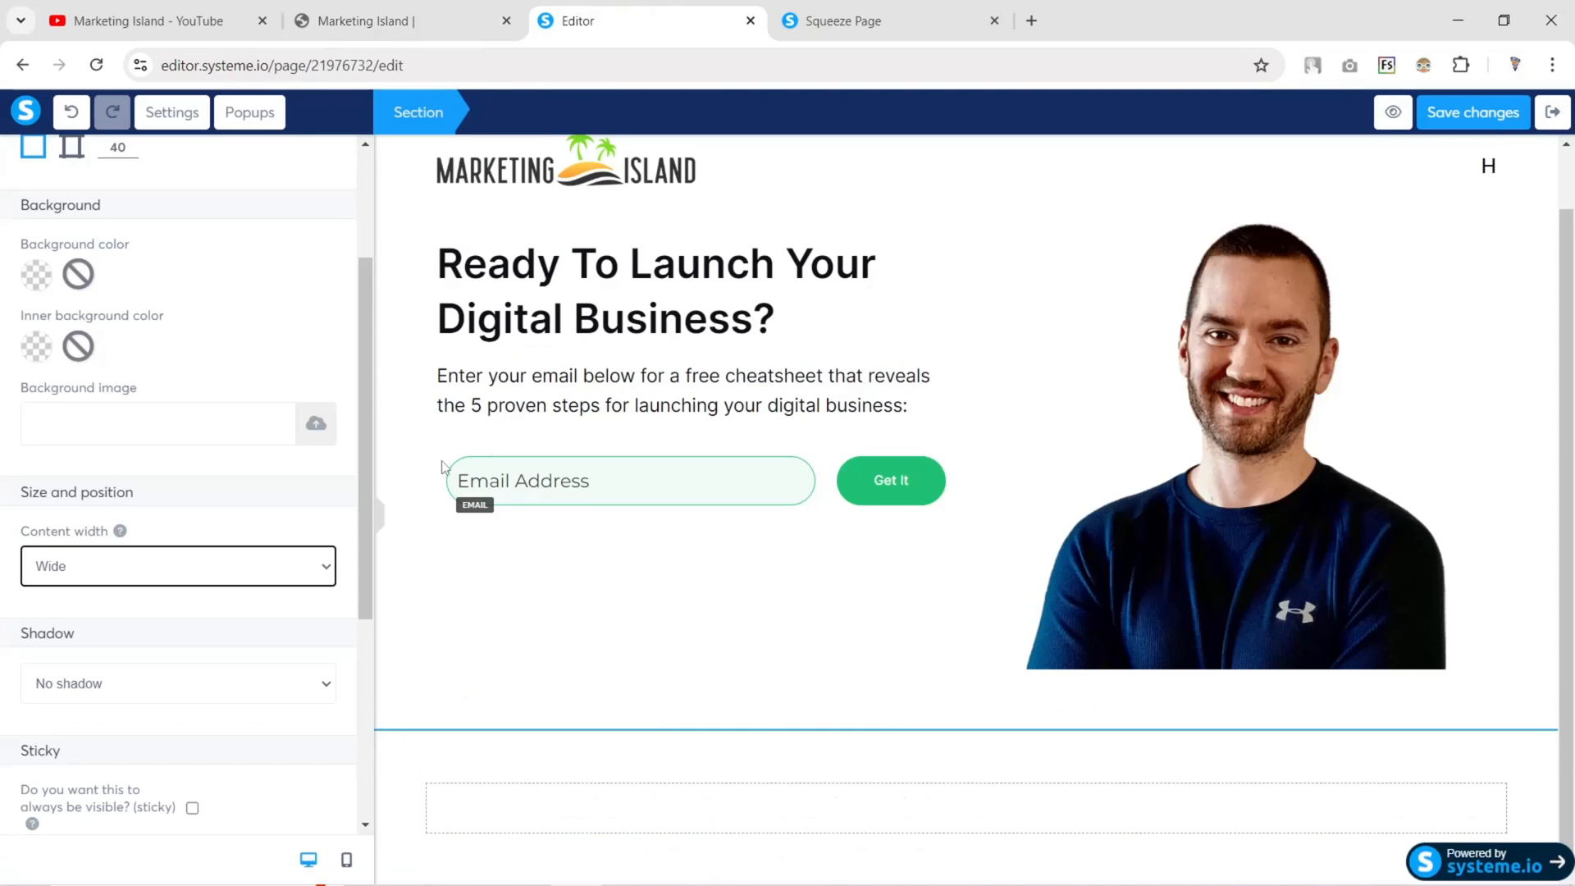
{"action": "left_click", "coordinate": [647, 798]}
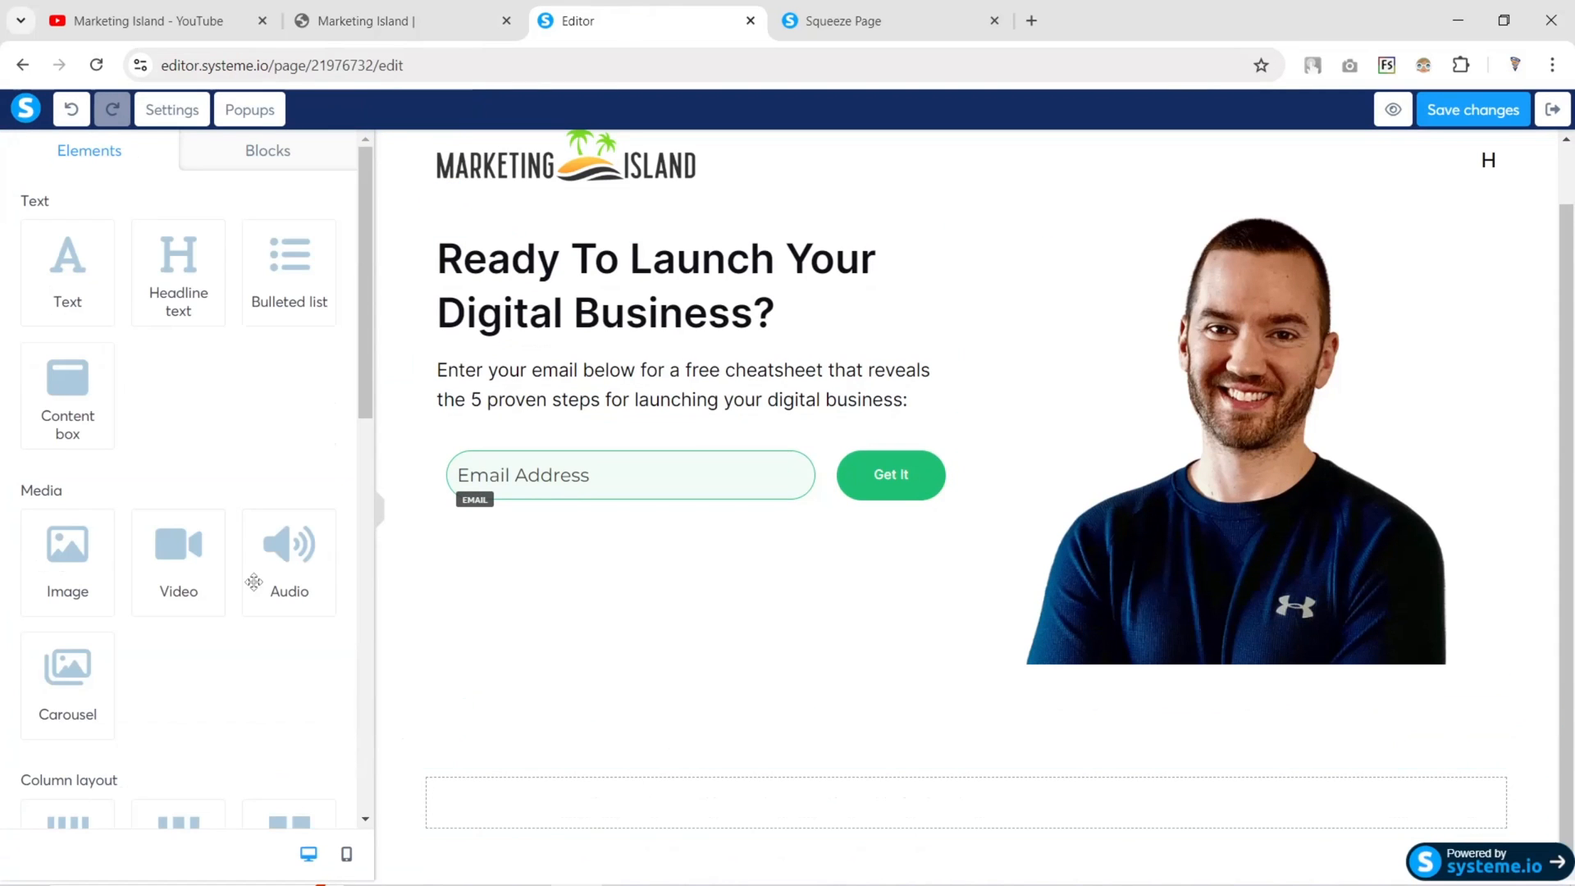
{"action": "scroll", "coordinate": [184, 513], "scroll_direction": "down", "scroll_amount": 5}
{"action": "left_click_drag", "start_coordinate": [67, 435], "coordinate": [649, 716]}
{"action": "scroll", "coordinate": [162, 393], "scroll_direction": "up", "scroll_amount": 3}
{"action": "scroll", "coordinate": [129, 422], "scroll_direction": "down", "scroll_amount": 2}
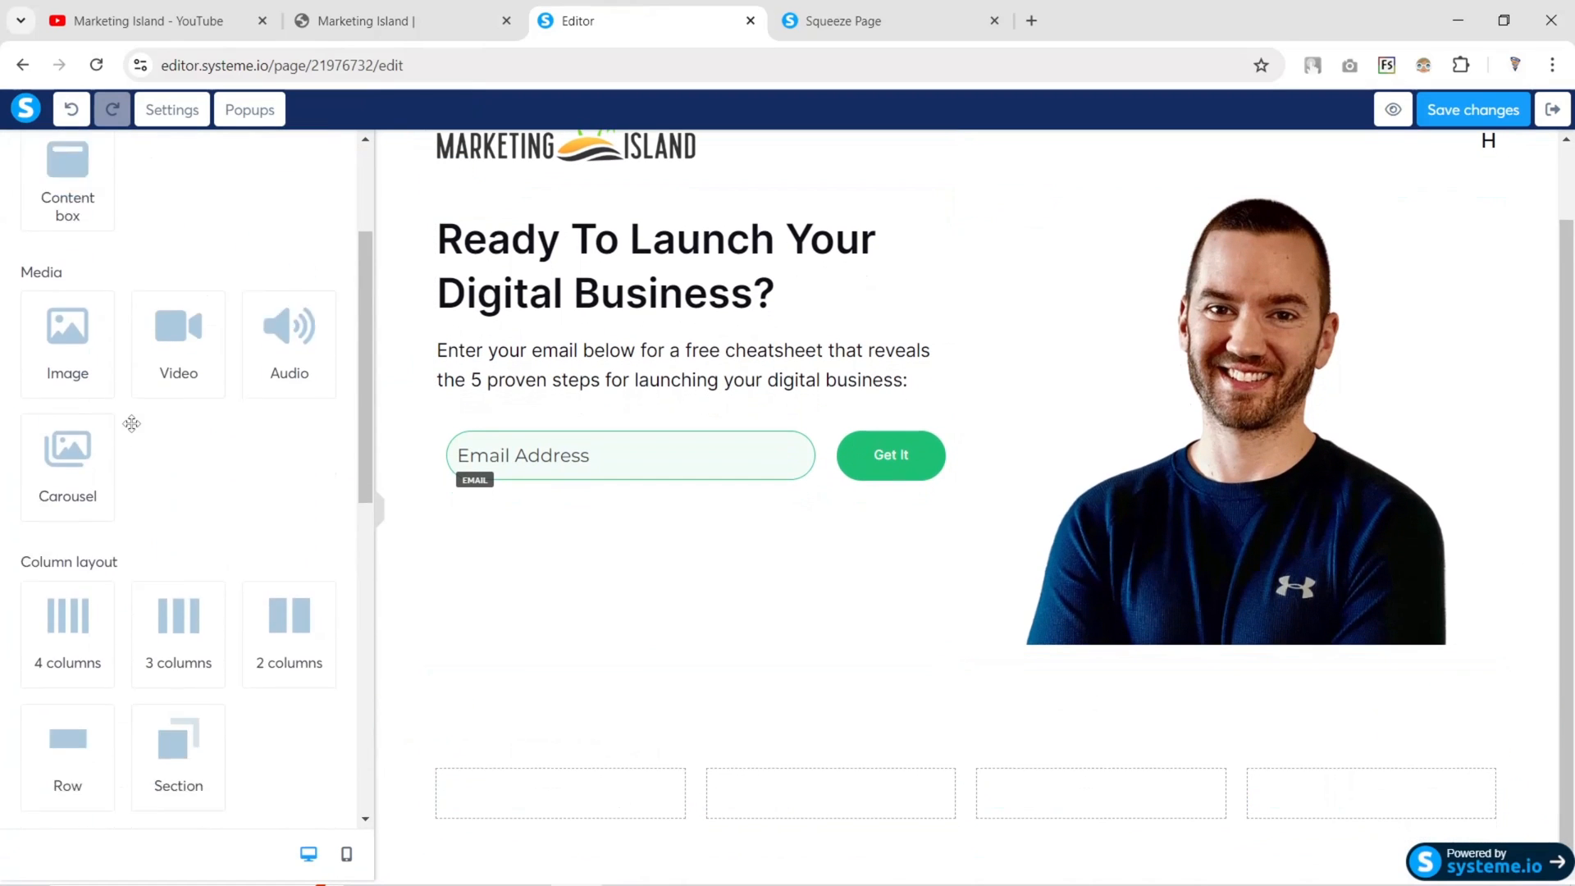
{"action": "left_click_drag", "start_coordinate": [62, 260], "coordinate": [538, 812]}
{"action": "scroll", "coordinate": [577, 484], "scroll_direction": "down", "scroll_amount": 2}
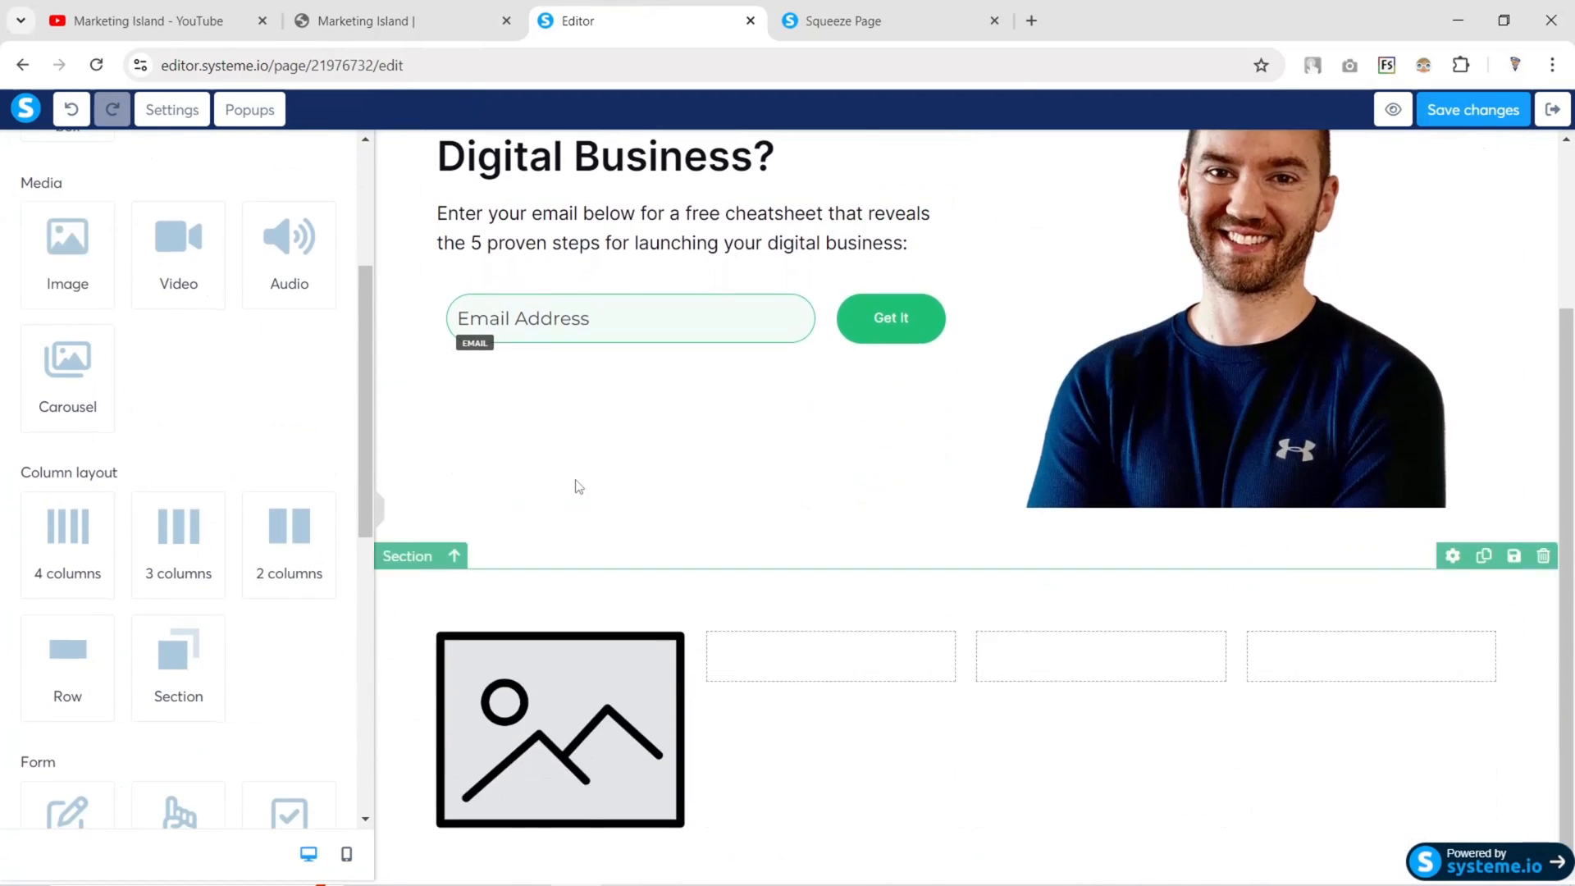
Set the first column's image to the AppSumo logo address copied from Marketing Island and its image size to 177
{"action": "left_click", "coordinate": [402, 21]}
{"action": "right_click", "coordinate": [347, 653]}
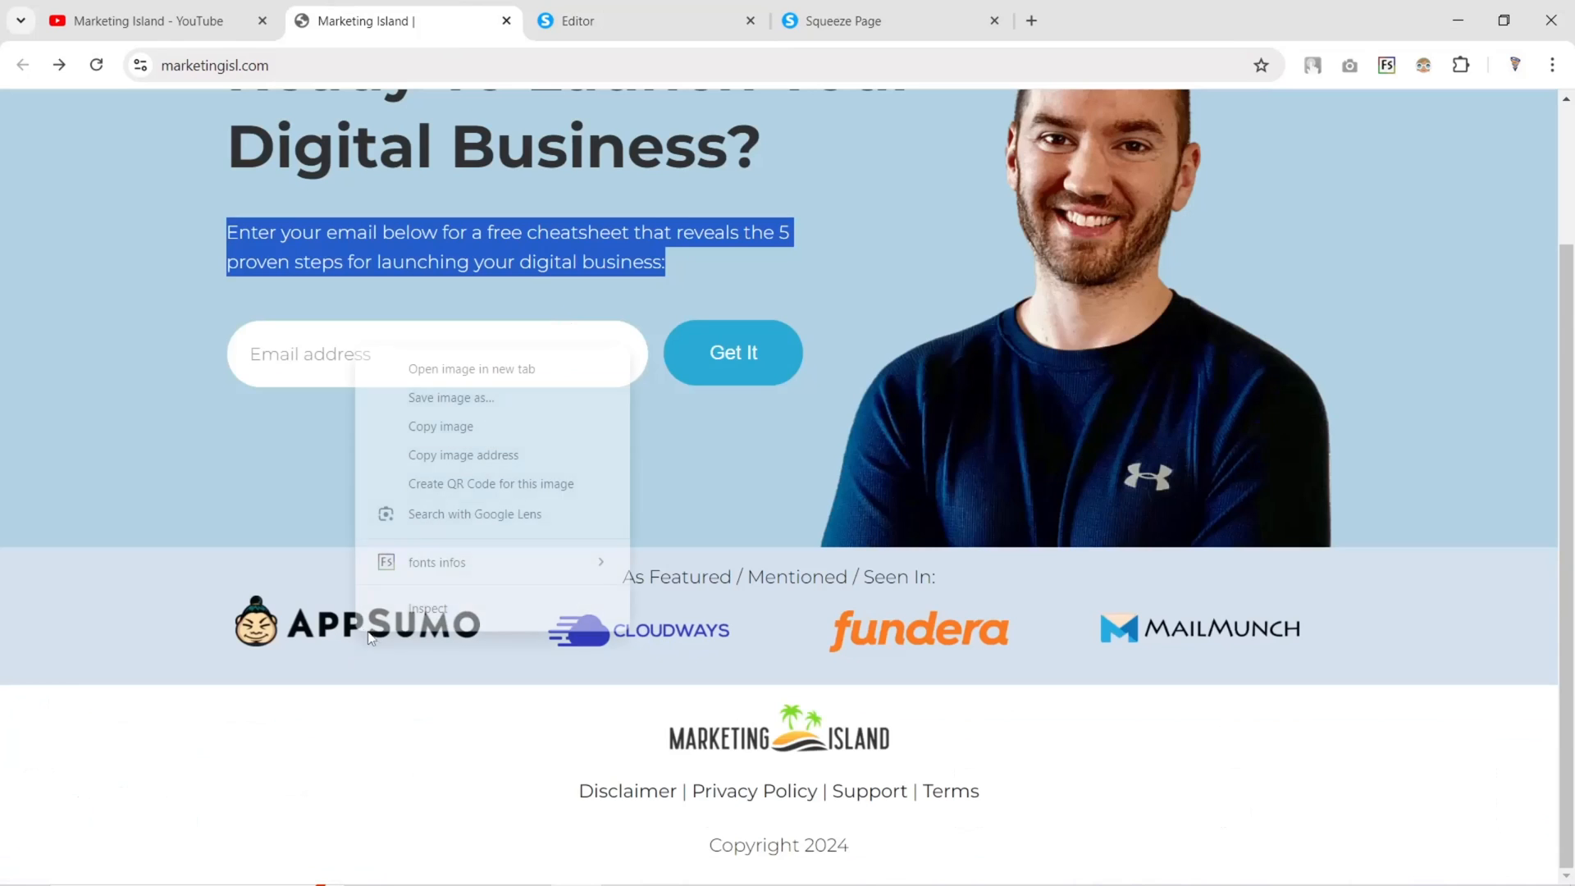
{"action": "left_click", "coordinate": [460, 454]}
{"action": "left_click", "coordinate": [611, 20]}
{"action": "left_click", "coordinate": [632, 725]}
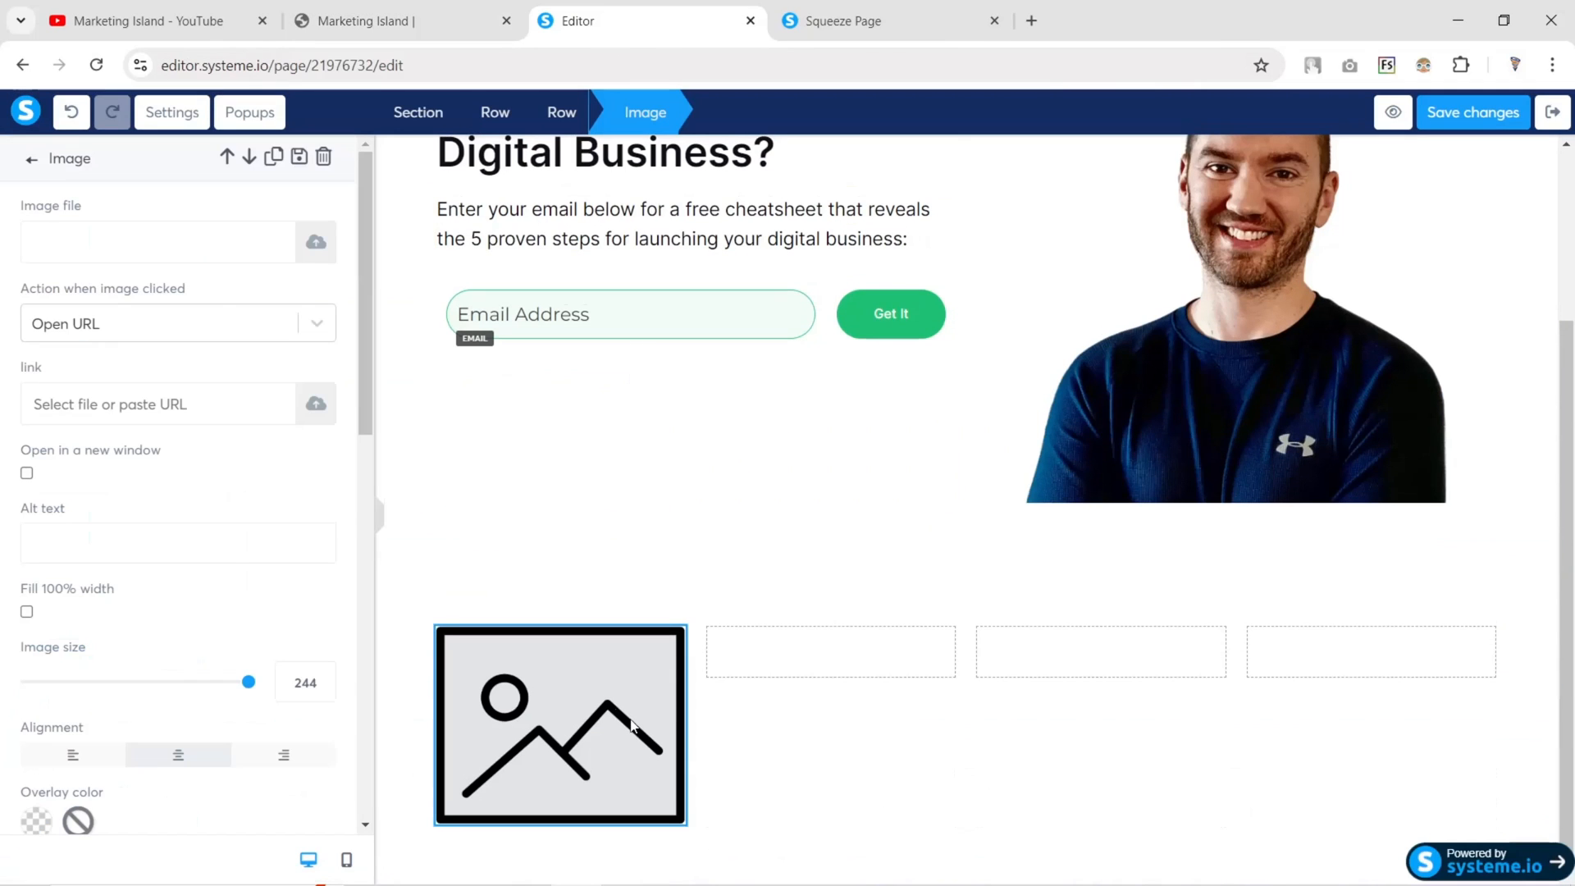
{"action": "left_click", "coordinate": [107, 244]}
{"action": "key", "text": "ctrl+v"}
{"action": "scroll", "coordinate": [238, 488], "scroll_direction": "down", "scroll_amount": 3}
{"action": "left_click_drag", "start_coordinate": [248, 478], "coordinate": [190, 485]}
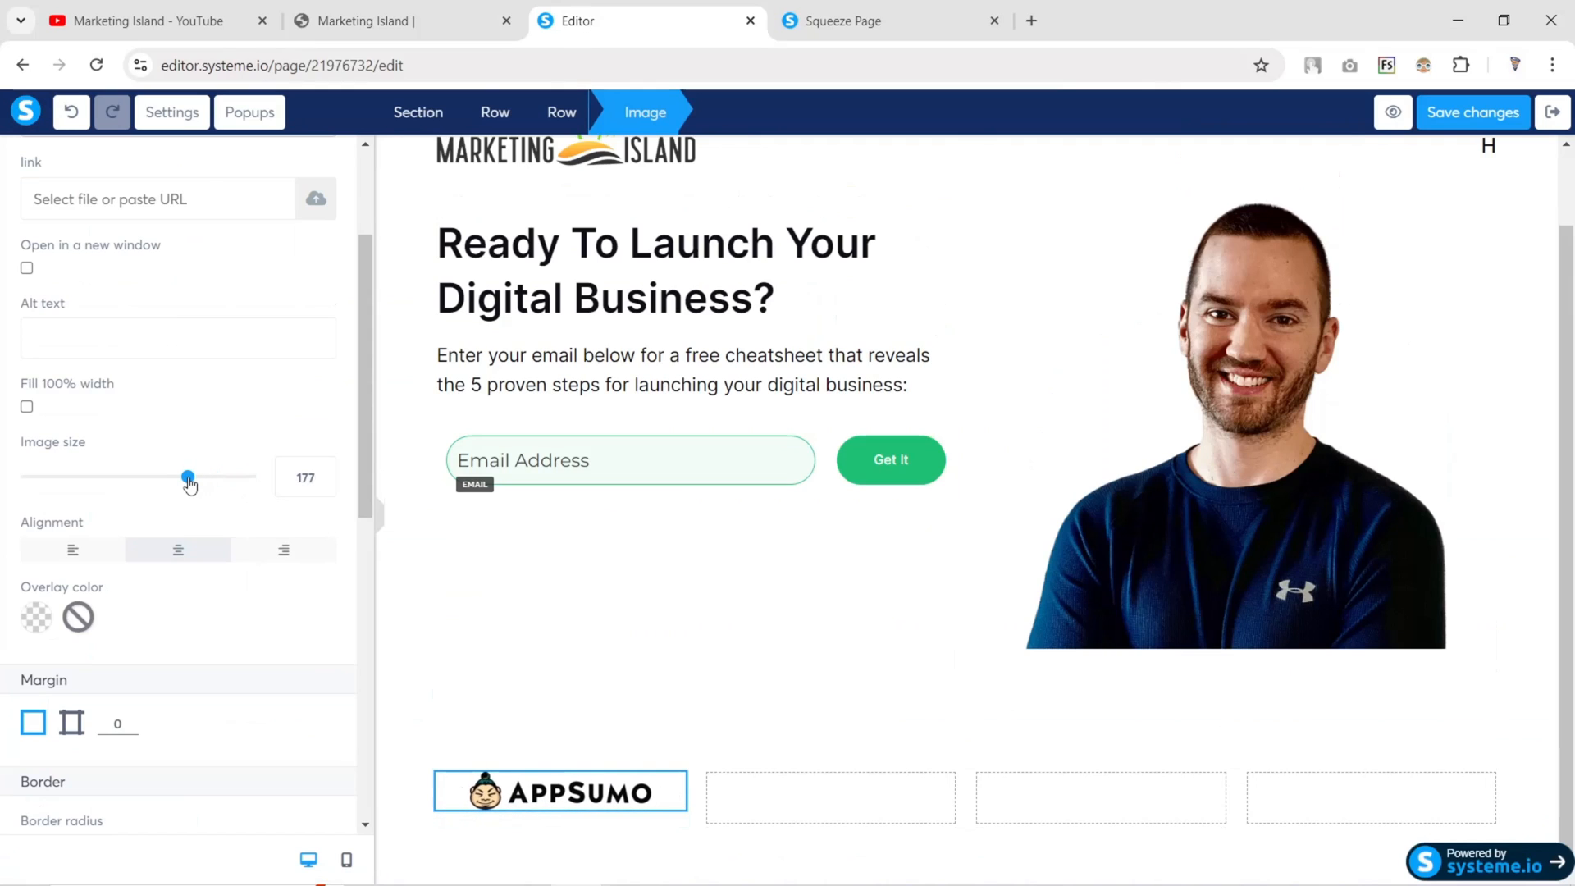
{"action": "left_click", "coordinate": [635, 790]}
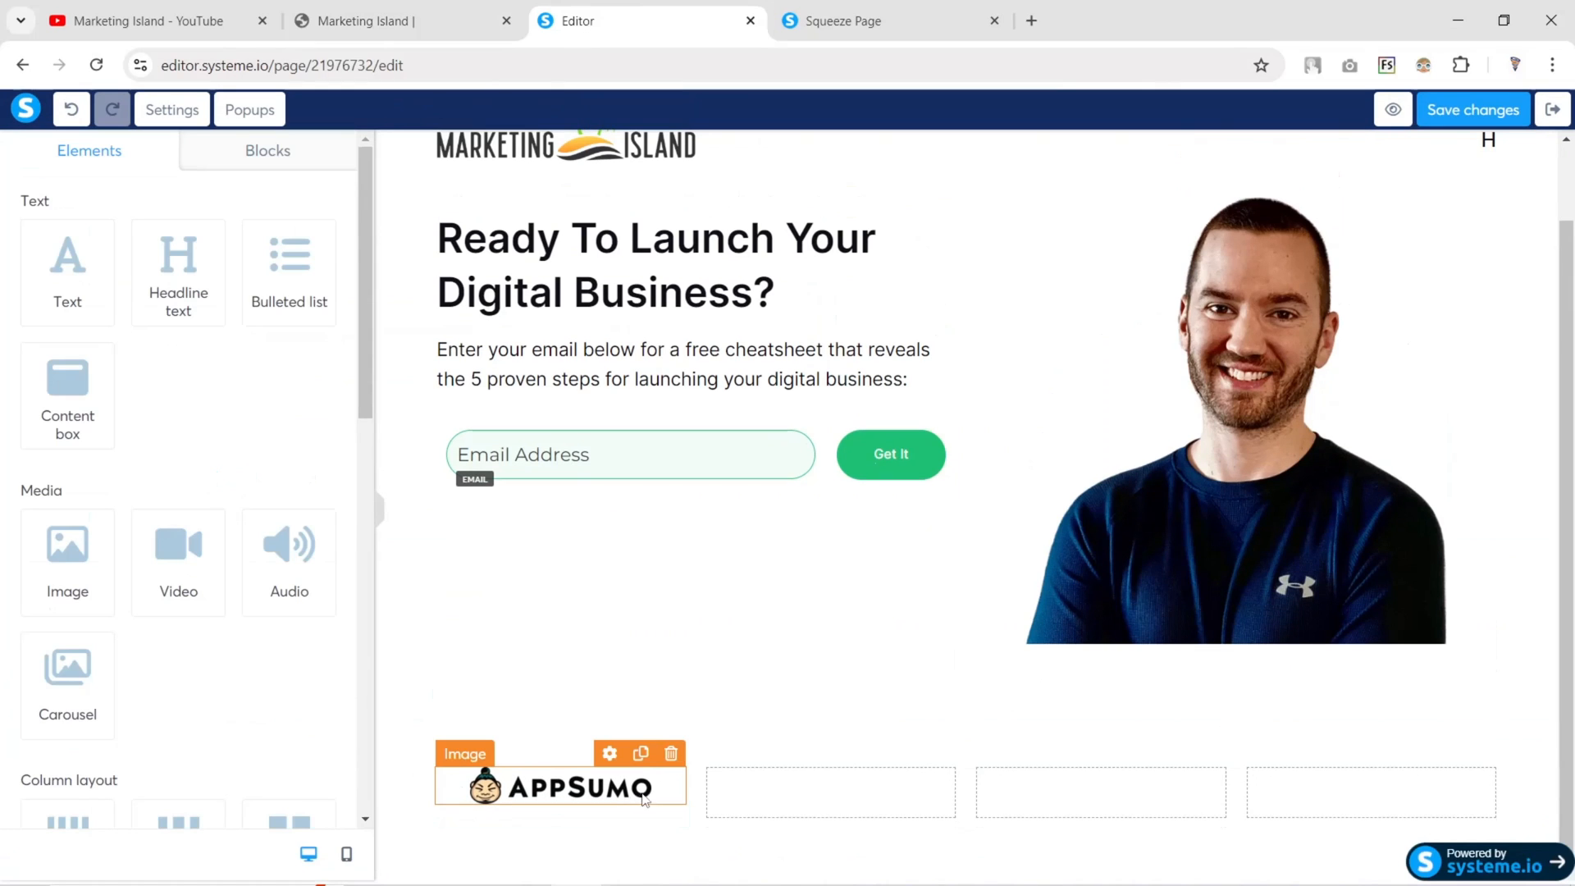
Duplicate the AppSumo logo and move the copies so each of the other three columns holds one
{"action": "left_click", "coordinate": [640, 757]}
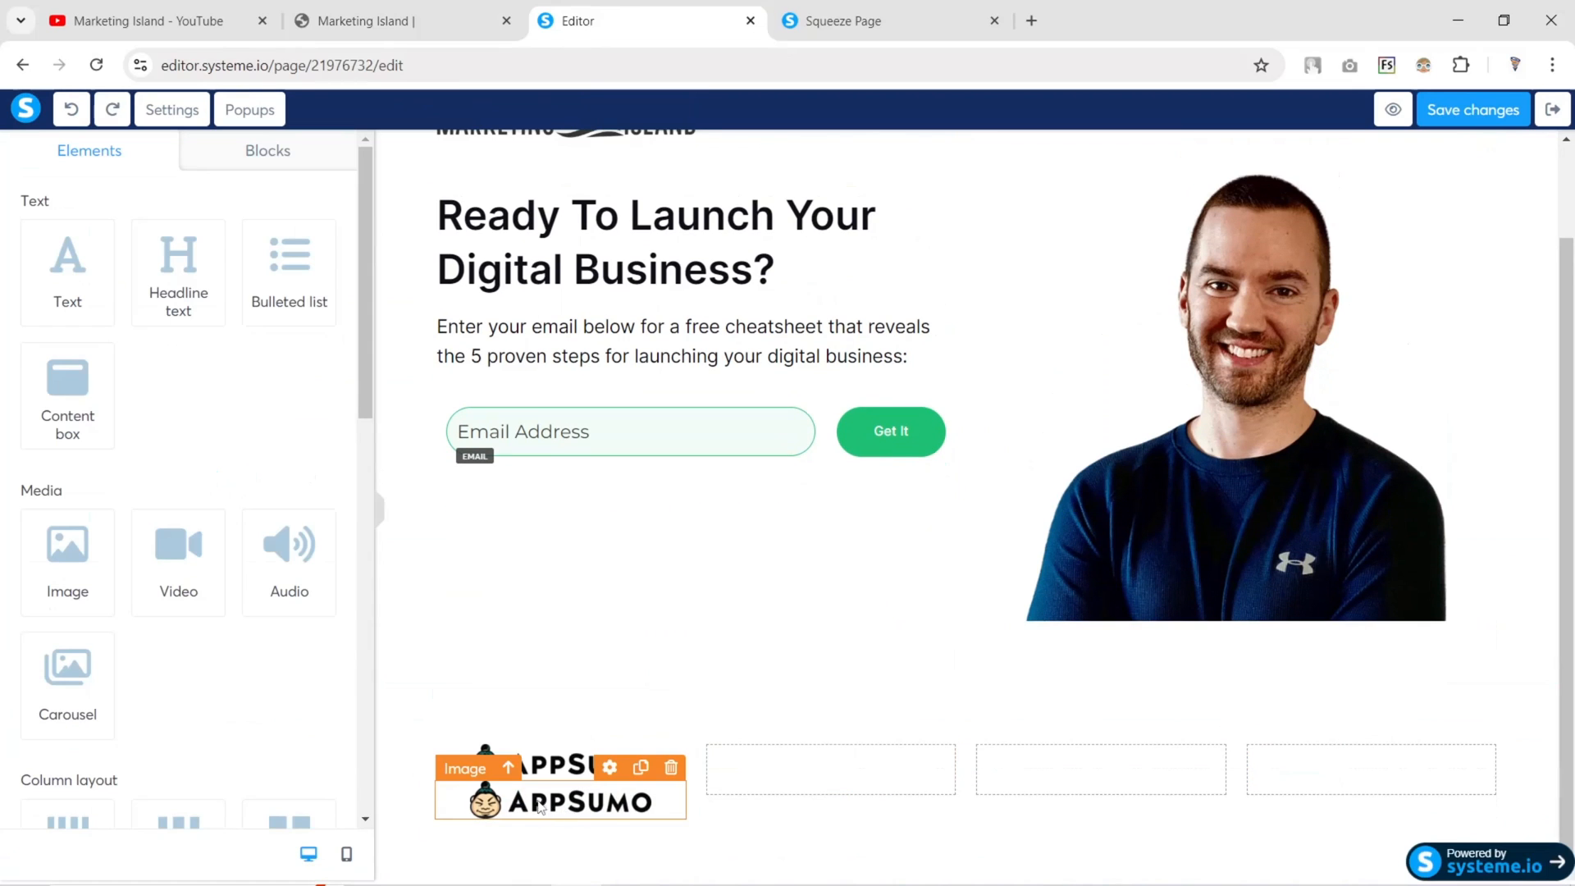
{"action": "left_click_drag", "start_coordinate": [533, 808], "coordinate": [1040, 775]}
{"action": "left_click", "coordinate": [911, 753]}
{"action": "left_click", "coordinate": [1181, 749]}
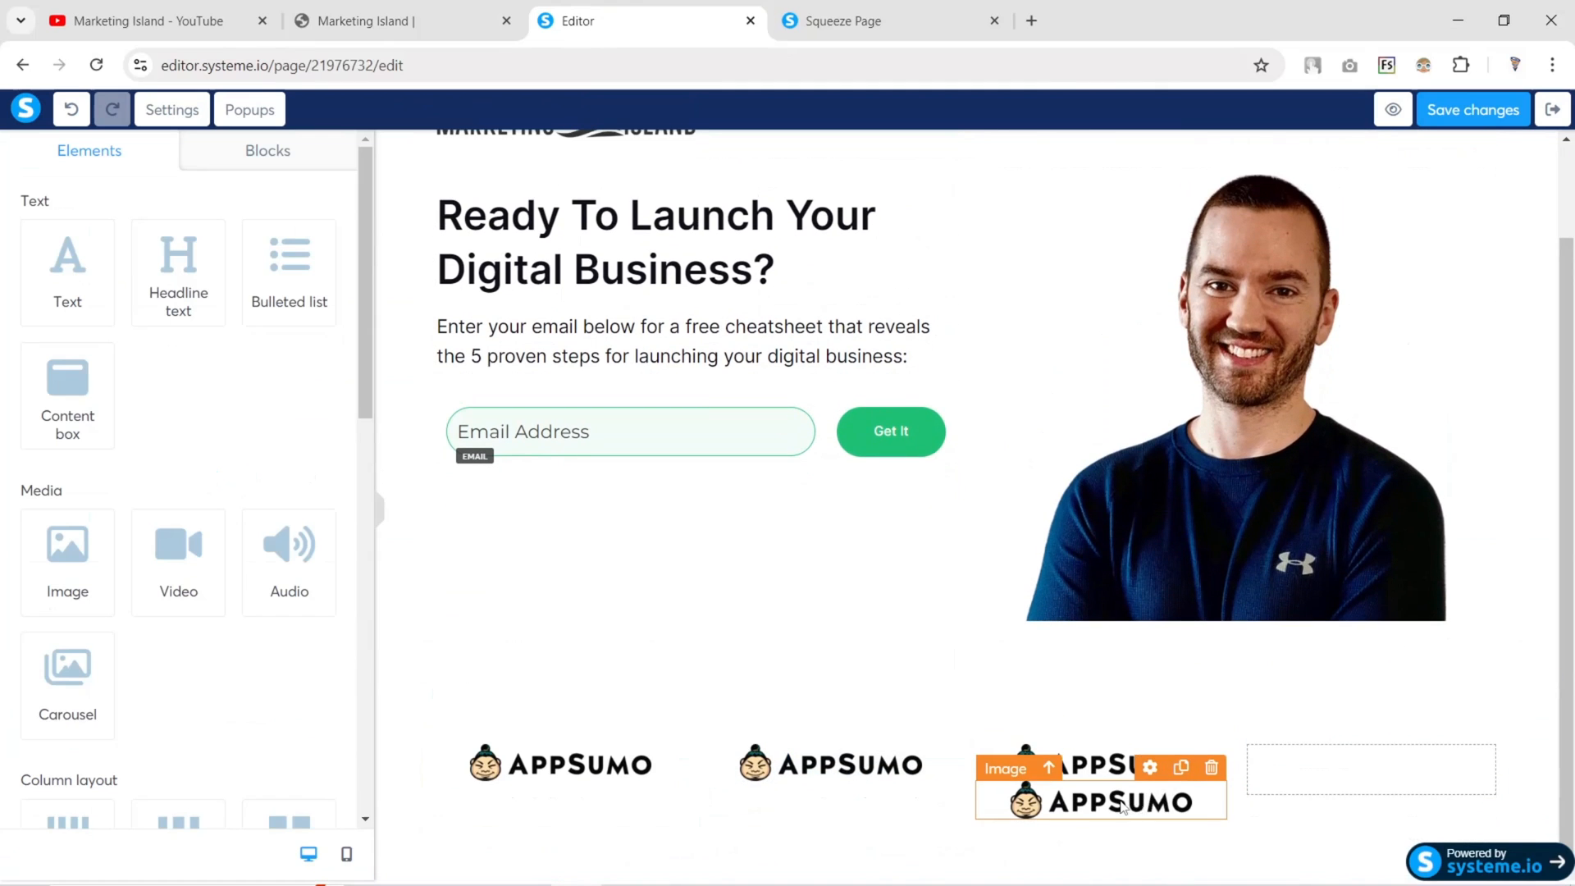
{"action": "left_click_drag", "start_coordinate": [1122, 808], "coordinate": [1370, 788]}
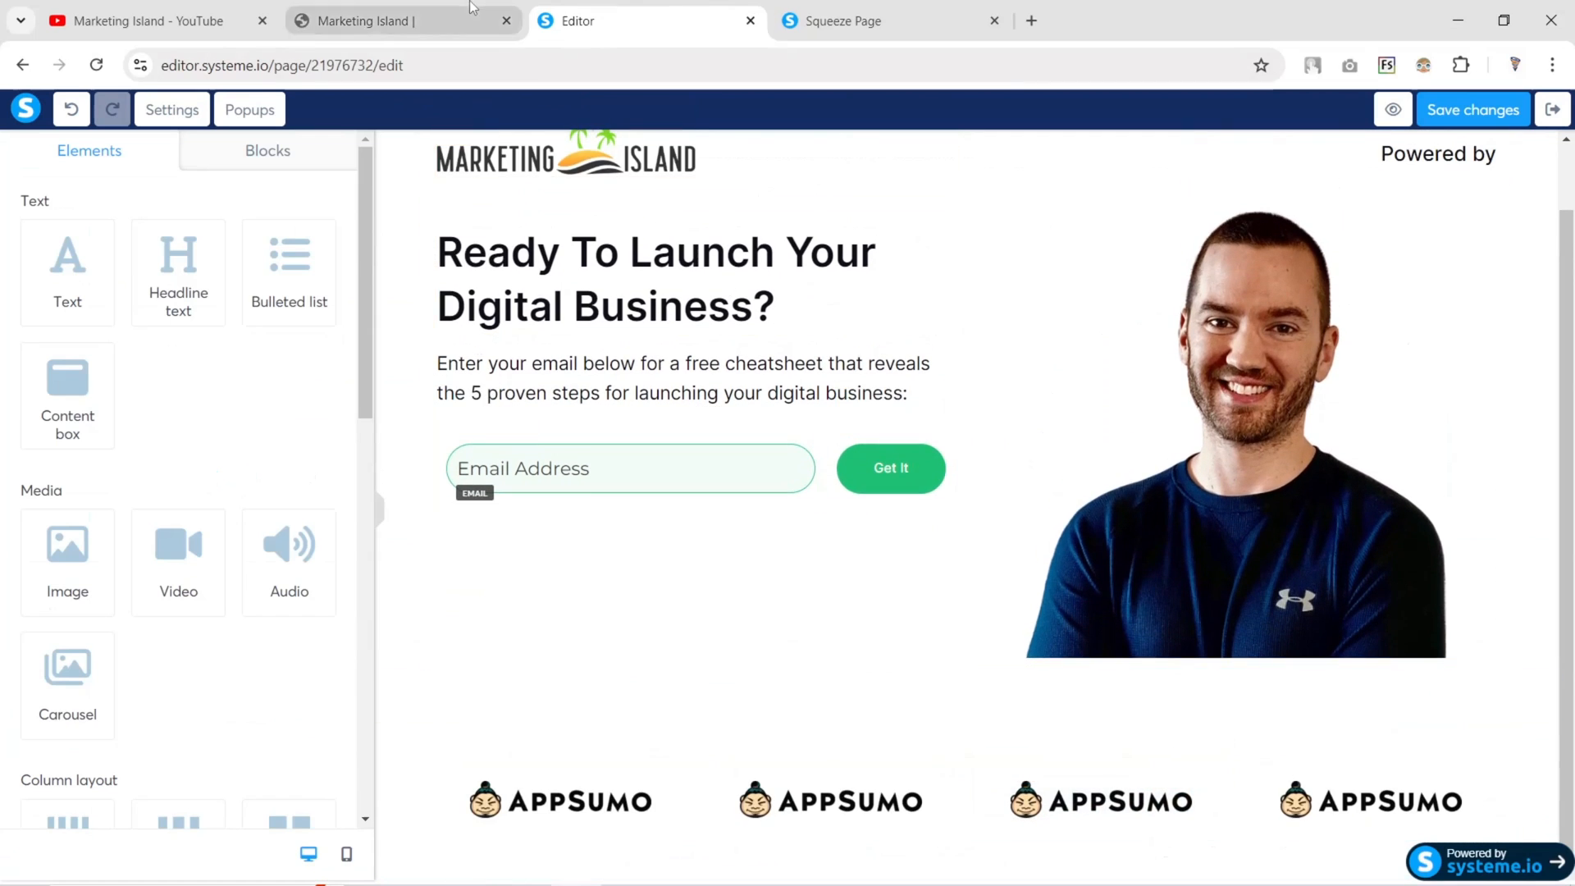
Replace the second column's logo with the Cloudways logo, using the image address copied from the Marketing Island page
{"action": "left_click", "coordinate": [472, 8]}
{"action": "right_click", "coordinate": [661, 634]}
{"action": "left_click", "coordinate": [722, 461]}
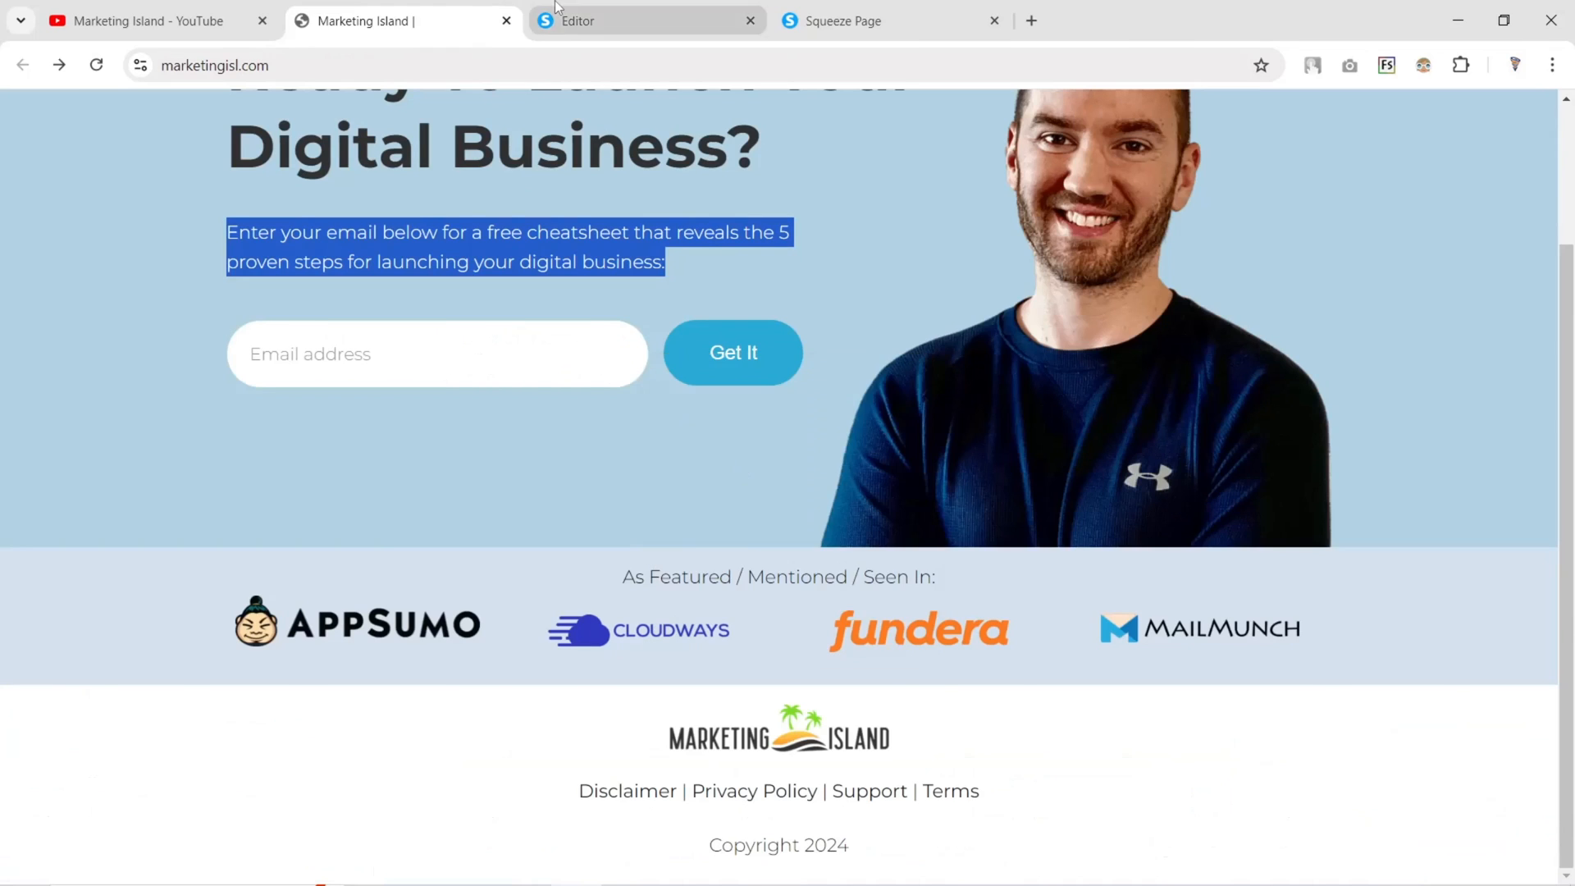
{"action": "left_click", "coordinate": [575, 21]}
{"action": "left_click", "coordinate": [830, 806]}
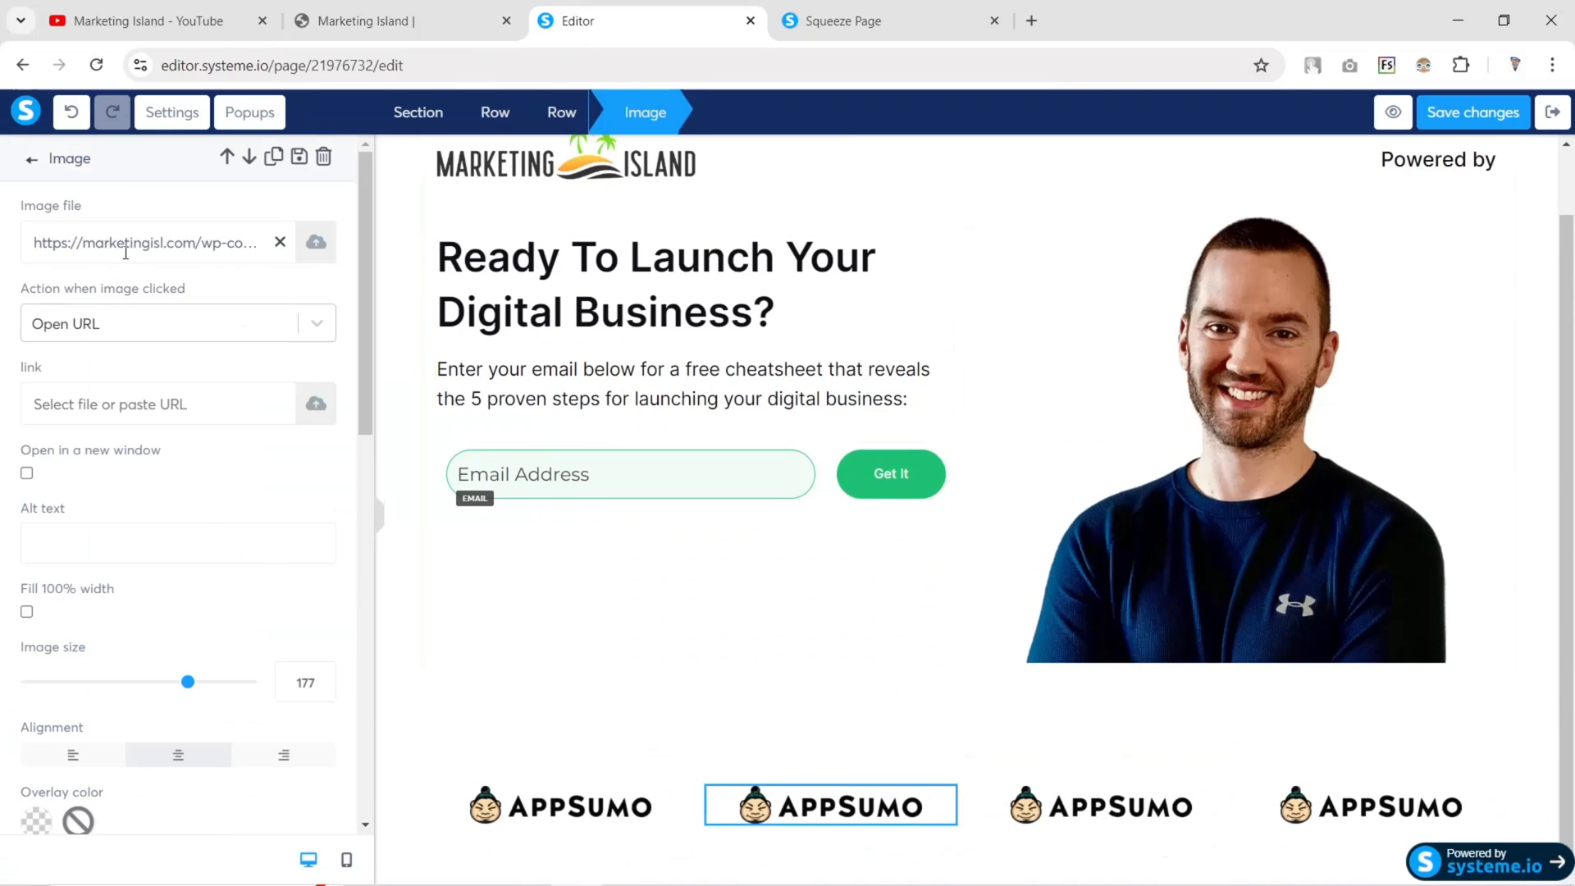
{"action": "triple_click", "coordinate": [126, 247]}
{"action": "key", "text": "ctrl+v"}
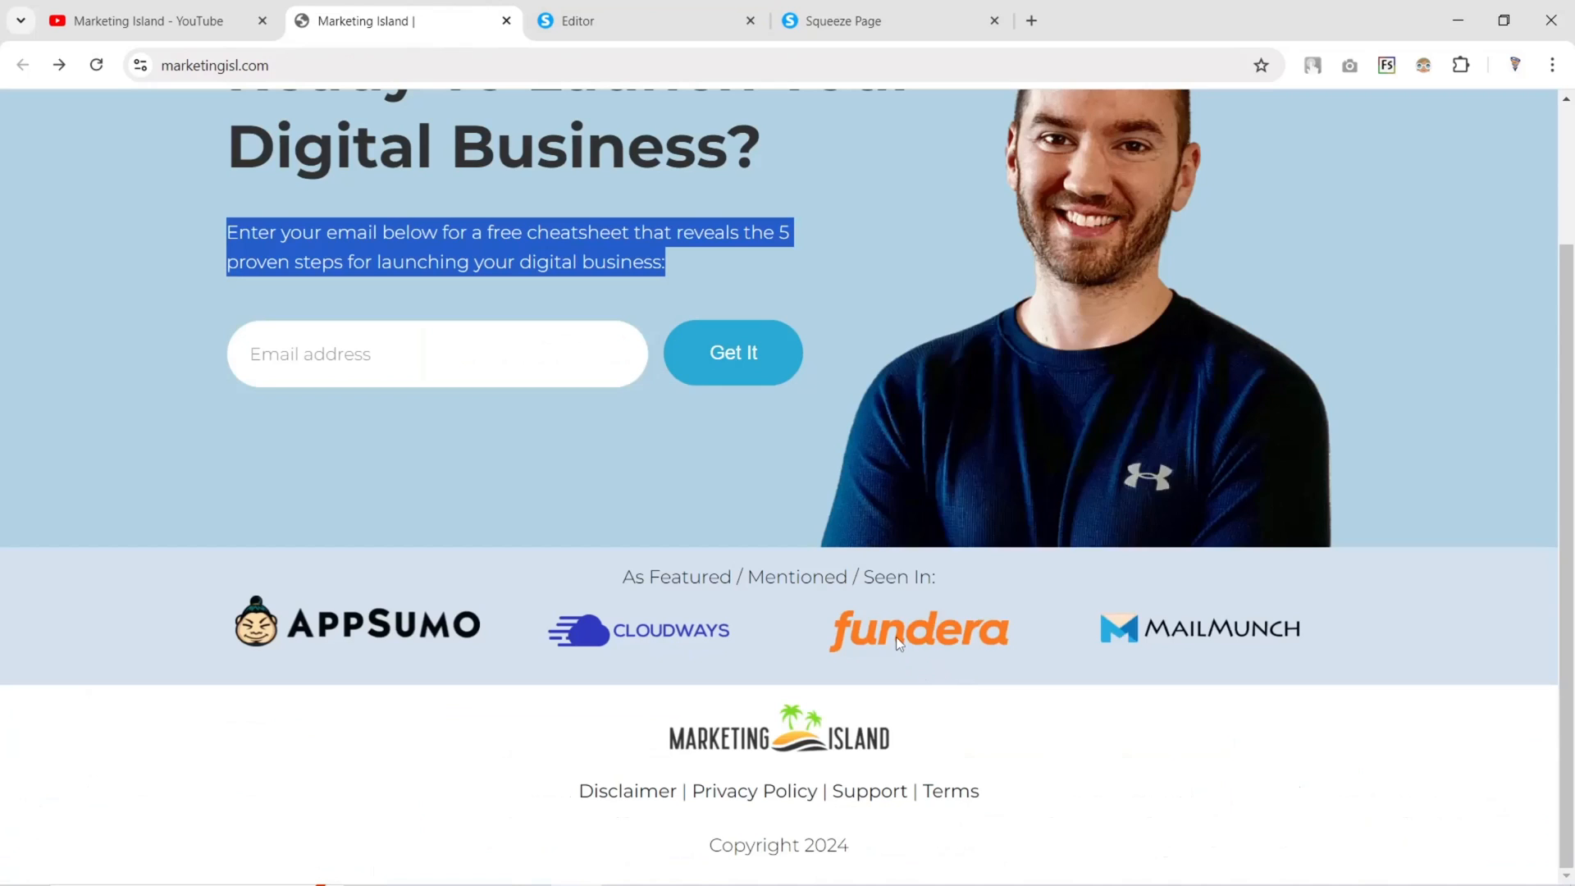
Replace the third column's logo with the Fundera logo, using the image address copied from the Marketing Island page
{"action": "right_click", "coordinate": [897, 638]}
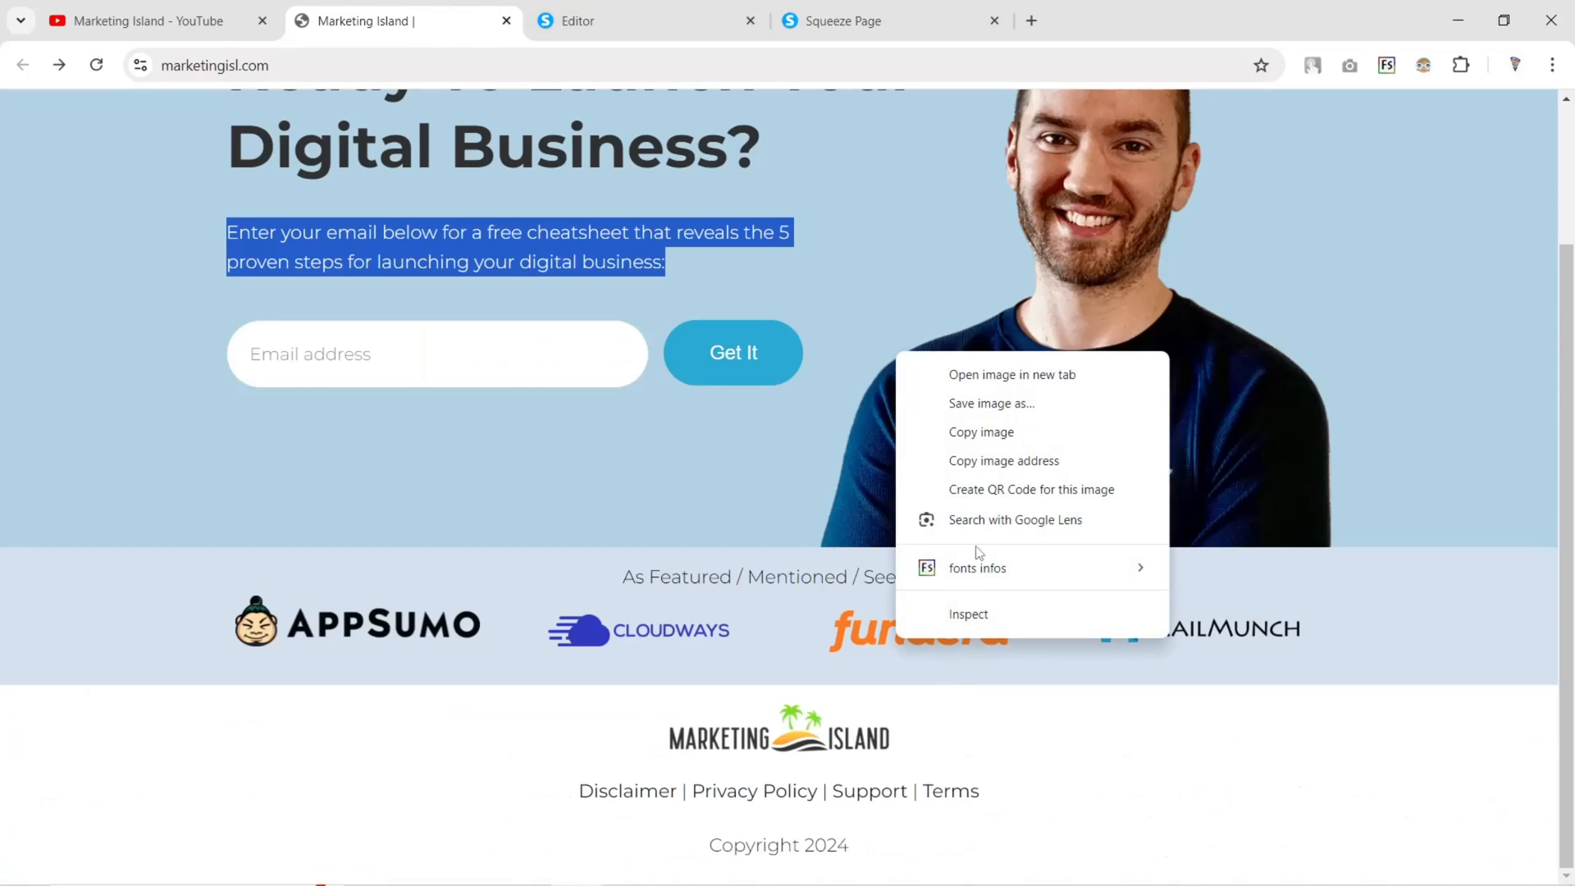
{"action": "left_click", "coordinate": [971, 460]}
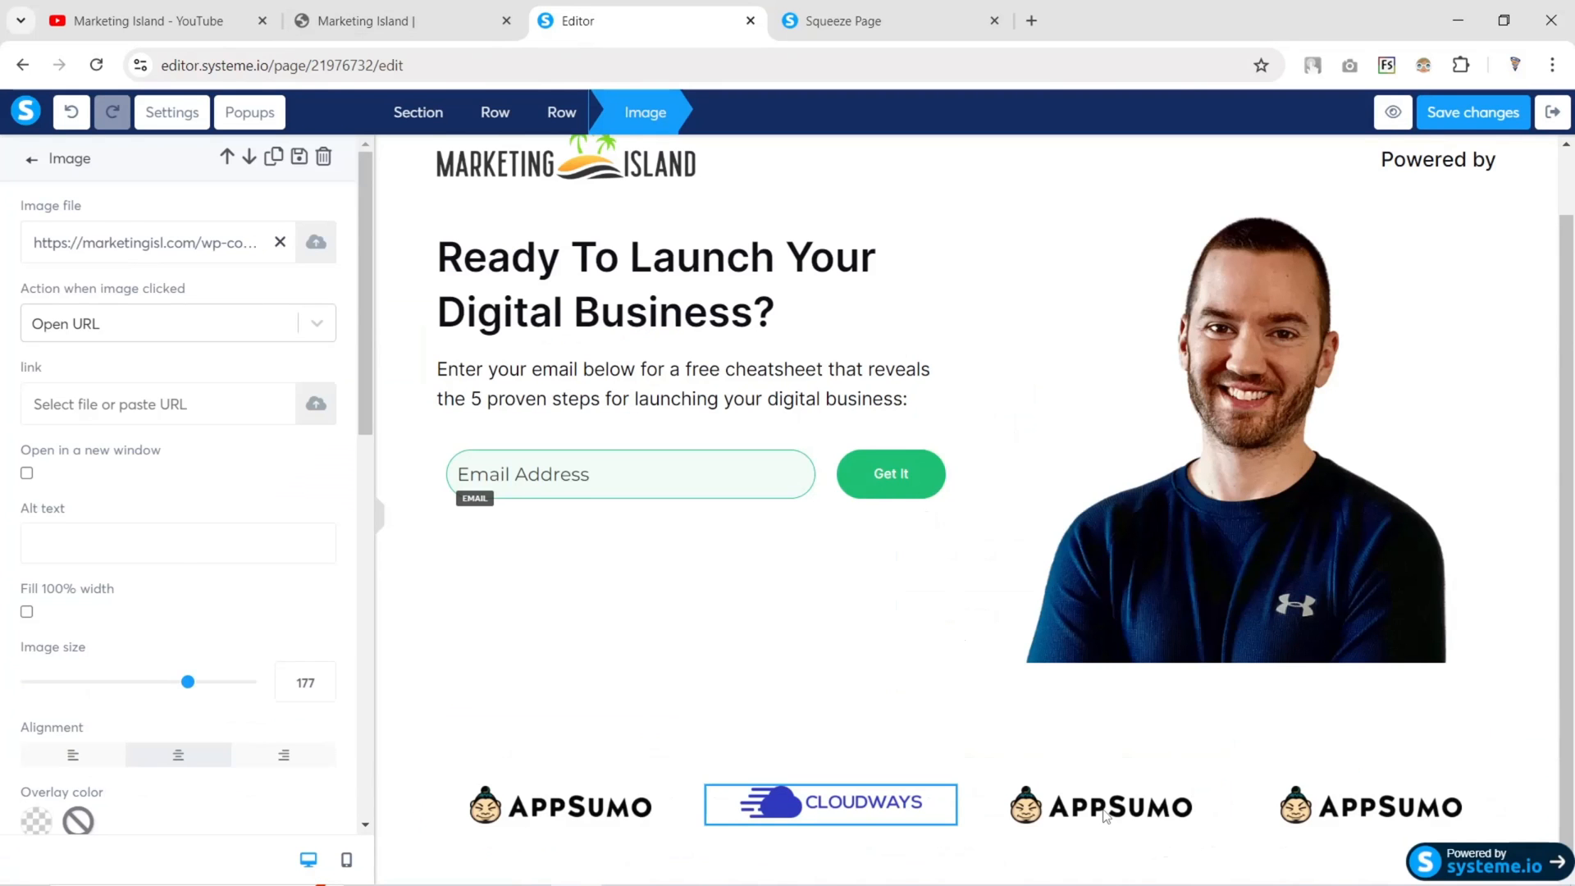
{"action": "left_click", "coordinate": [1105, 813]}
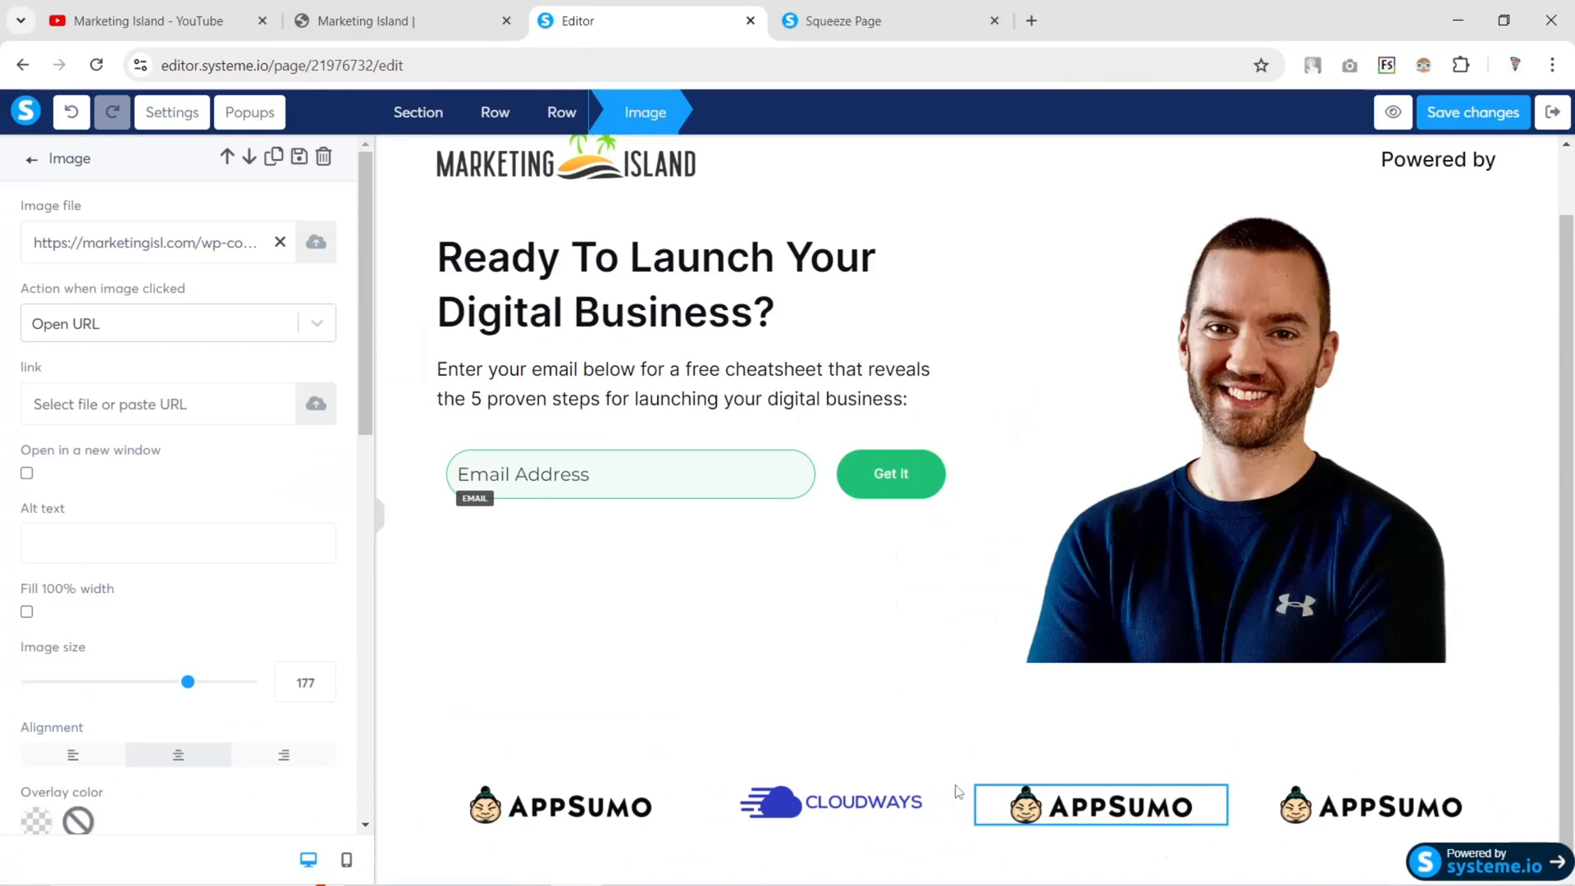
{"action": "triple_click", "coordinate": [144, 242]}
{"action": "key", "text": "ctrl+v"}
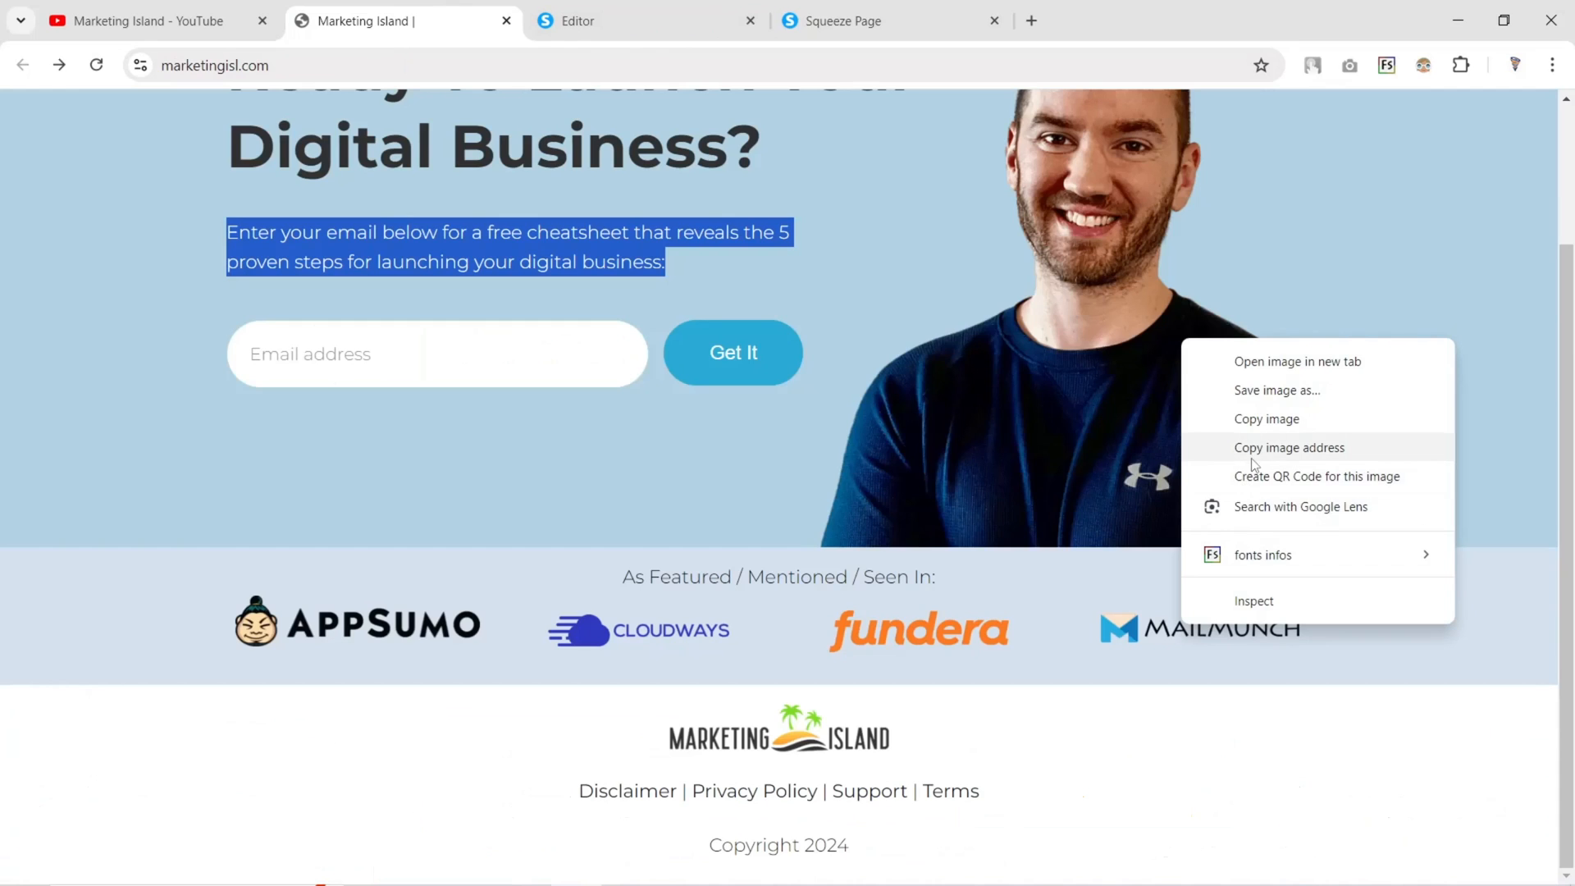
Replace the fourth column's logo with the MailMunch logo, using the image address copied from the Marketing Island page
{"action": "left_click", "coordinate": [1253, 449]}
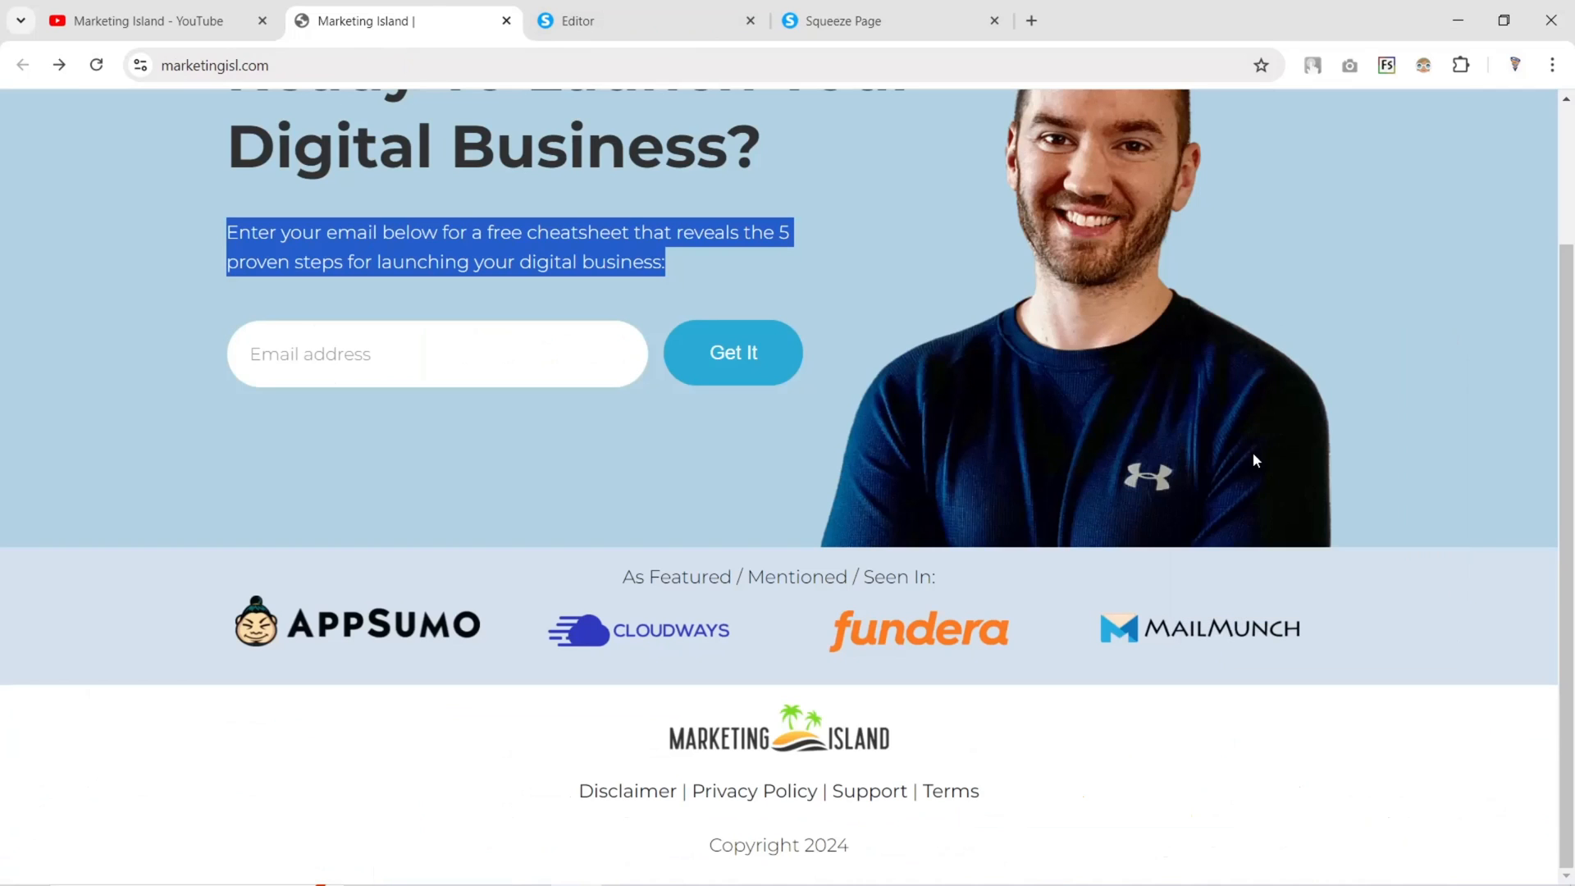
{"action": "left_click", "coordinate": [608, 18]}
{"action": "left_click", "coordinate": [1332, 817]}
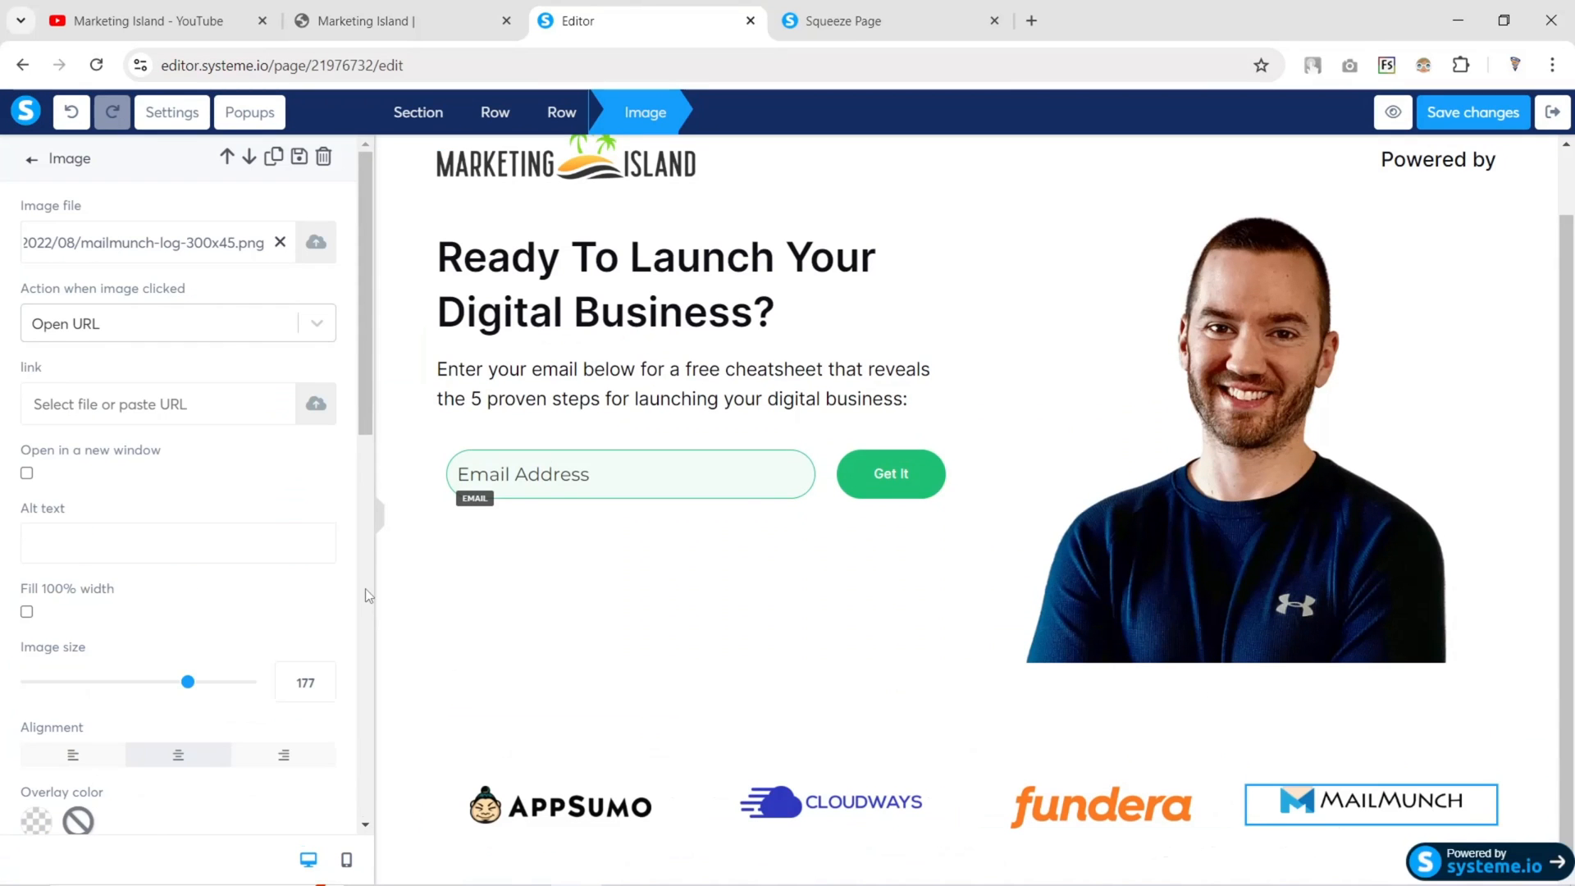
{"action": "left_click", "coordinate": [380, 527]}
Add a headline above the logo row reading "As Featured / Mentioned / Seen In:", copied from the Marketing Island page
{"action": "left_click", "coordinate": [336, 7]}
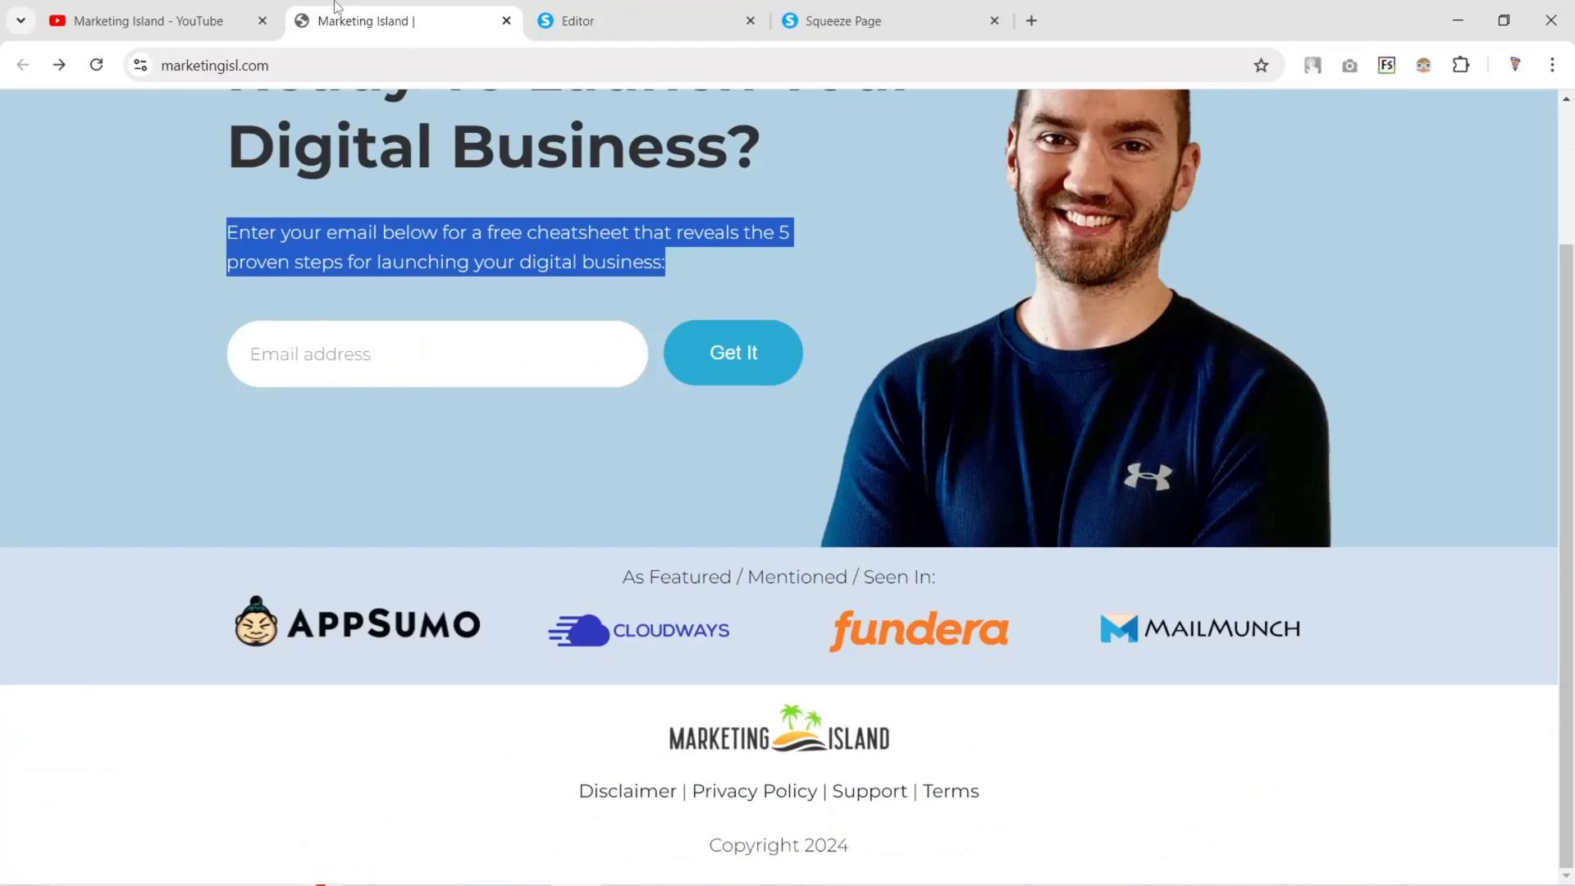
{"action": "left_click", "coordinate": [624, 579]}
{"action": "left_click_drag", "start_coordinate": [622, 578], "coordinate": [714, 579]}
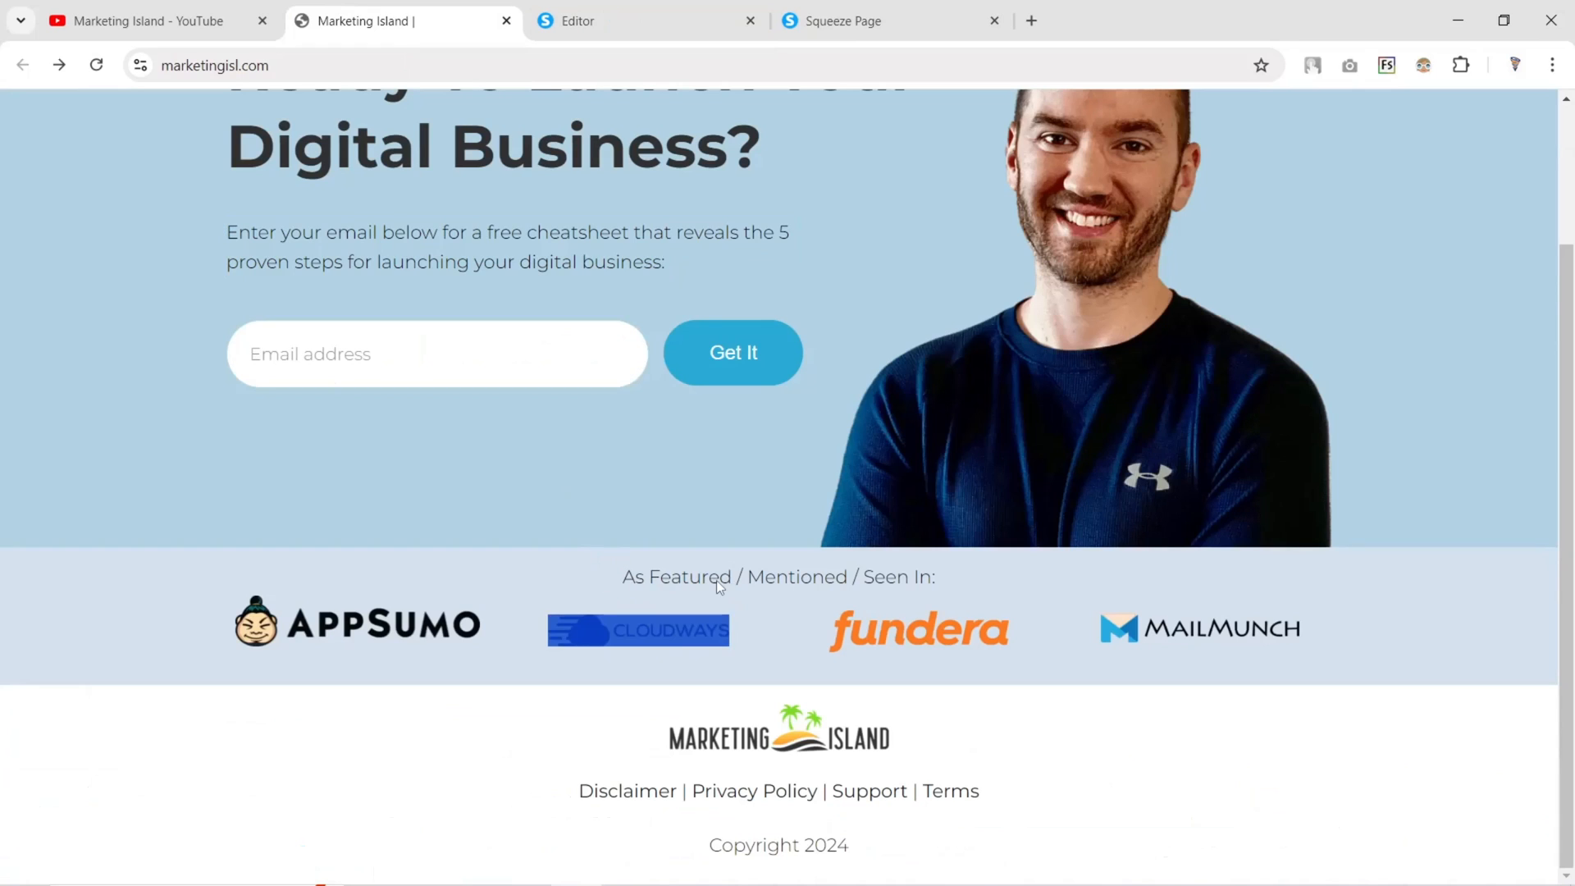
{"action": "left_click", "coordinate": [711, 579]}
{"action": "triple_click", "coordinate": [677, 577]}
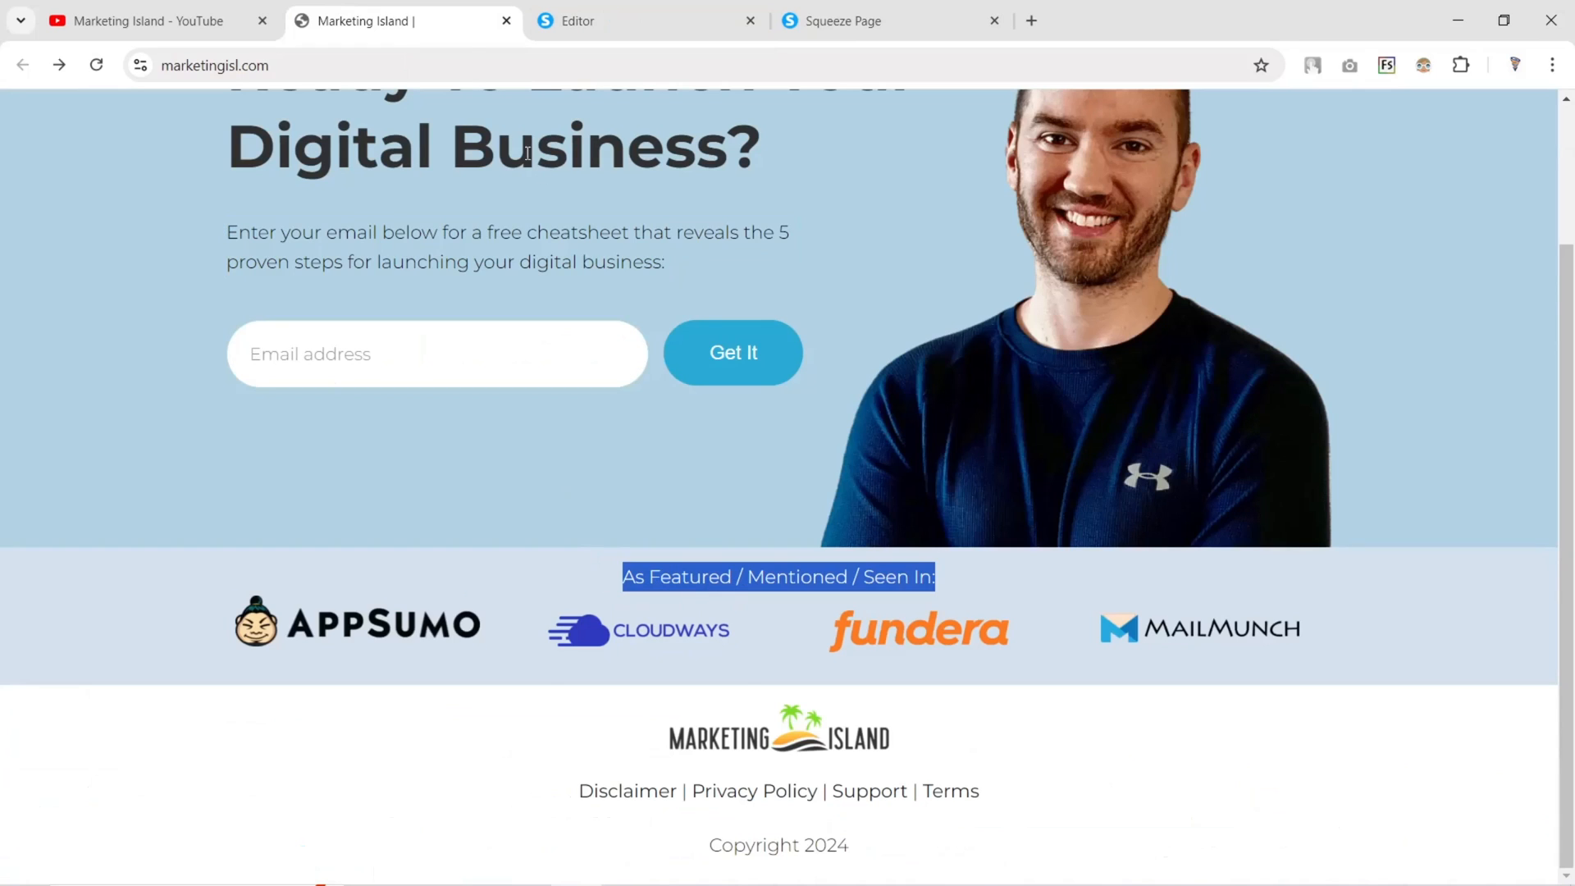
{"action": "left_click", "coordinate": [576, 21]}
{"action": "left_click", "coordinate": [729, 771]}
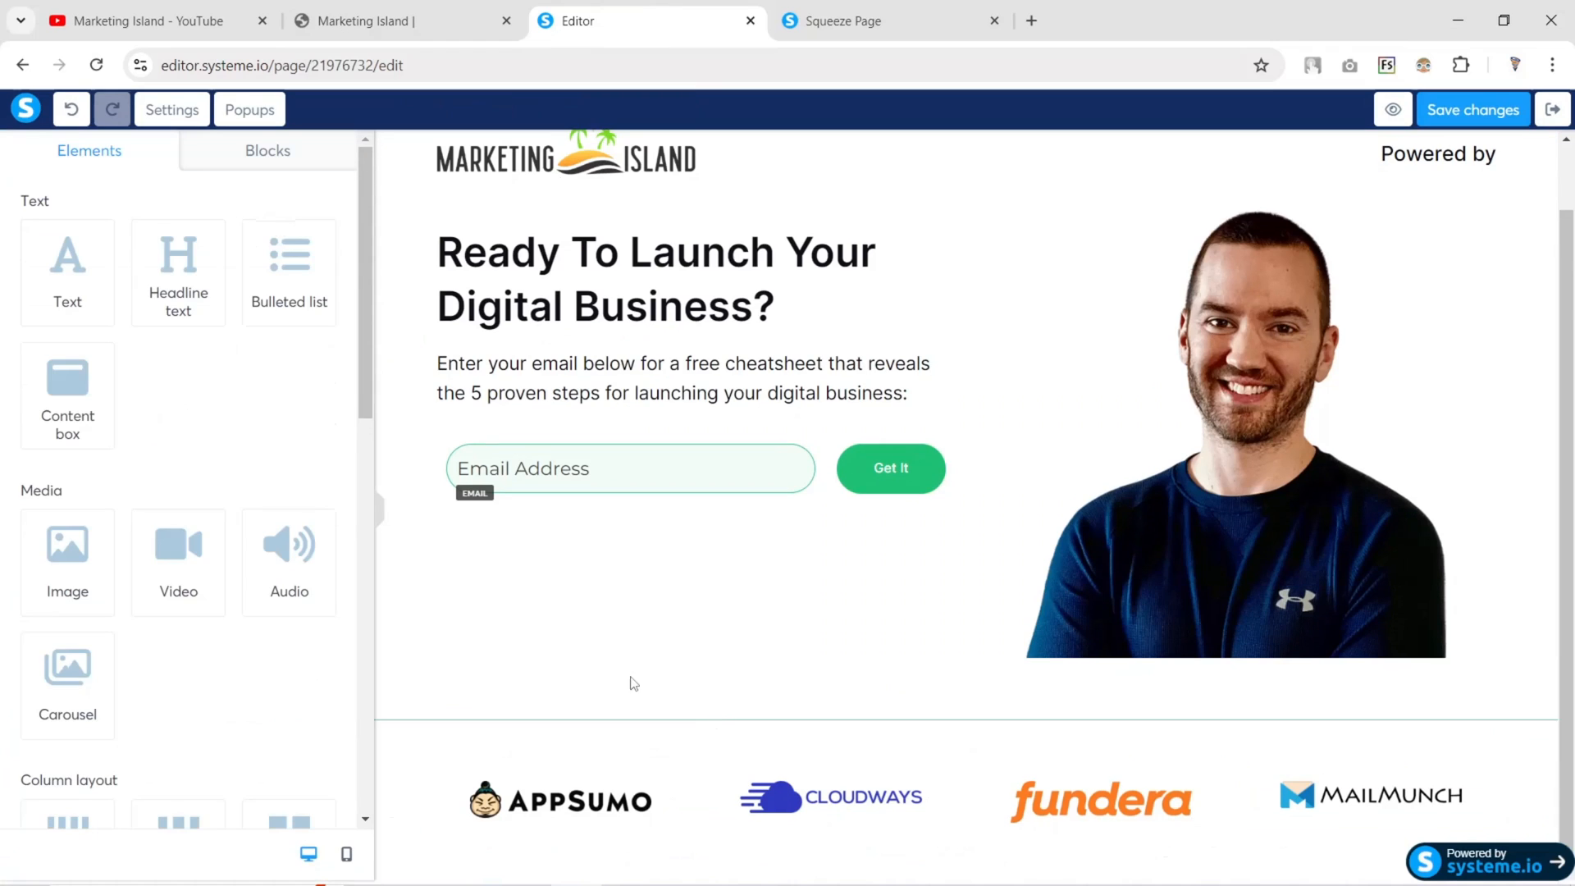
{"action": "left_click_drag", "start_coordinate": [174, 279], "coordinate": [911, 707]}
{"action": "triple_click", "coordinate": [912, 707]}
{"action": "key", "text": "ctrl+v"}
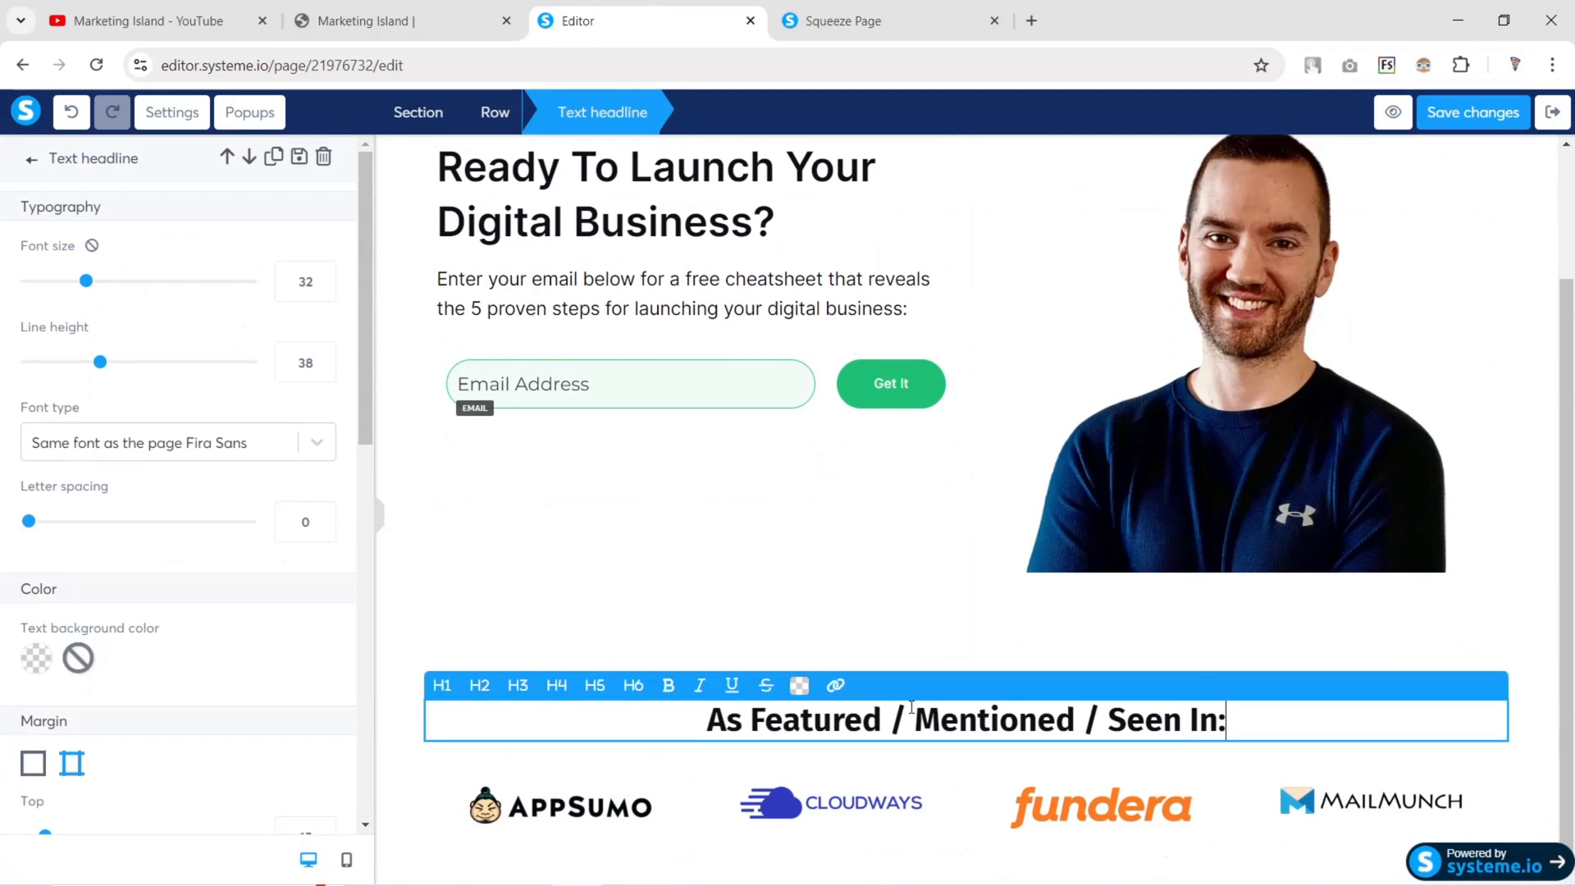
Set the logo section's headline to the Google font Inter, size 21, in the Medium 500 style
{"action": "left_click", "coordinate": [119, 447]}
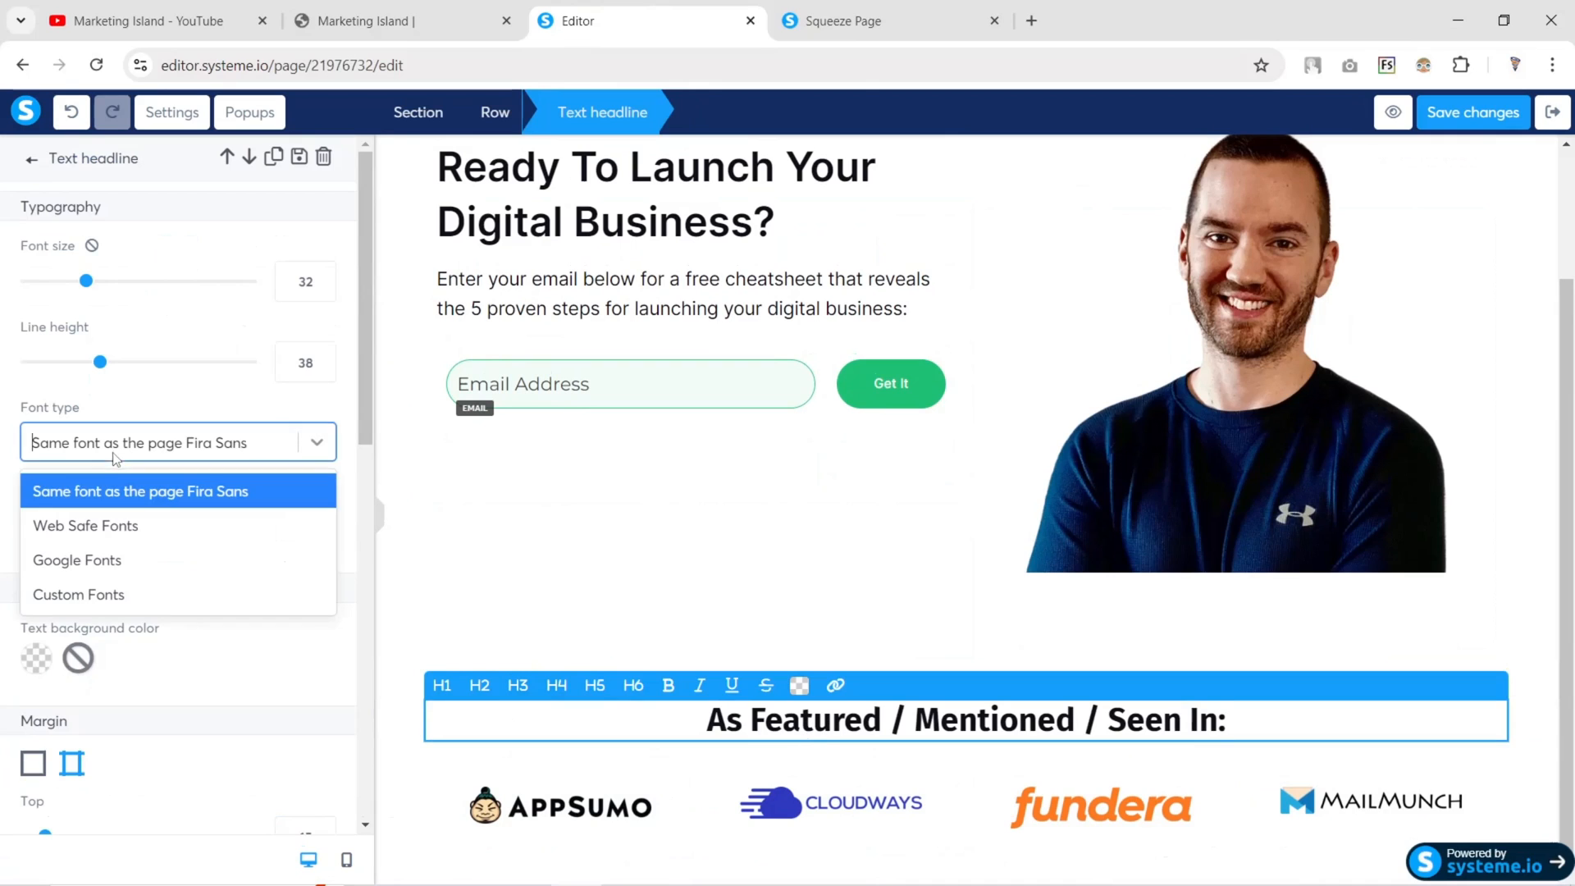
{"action": "left_click", "coordinate": [102, 565]}
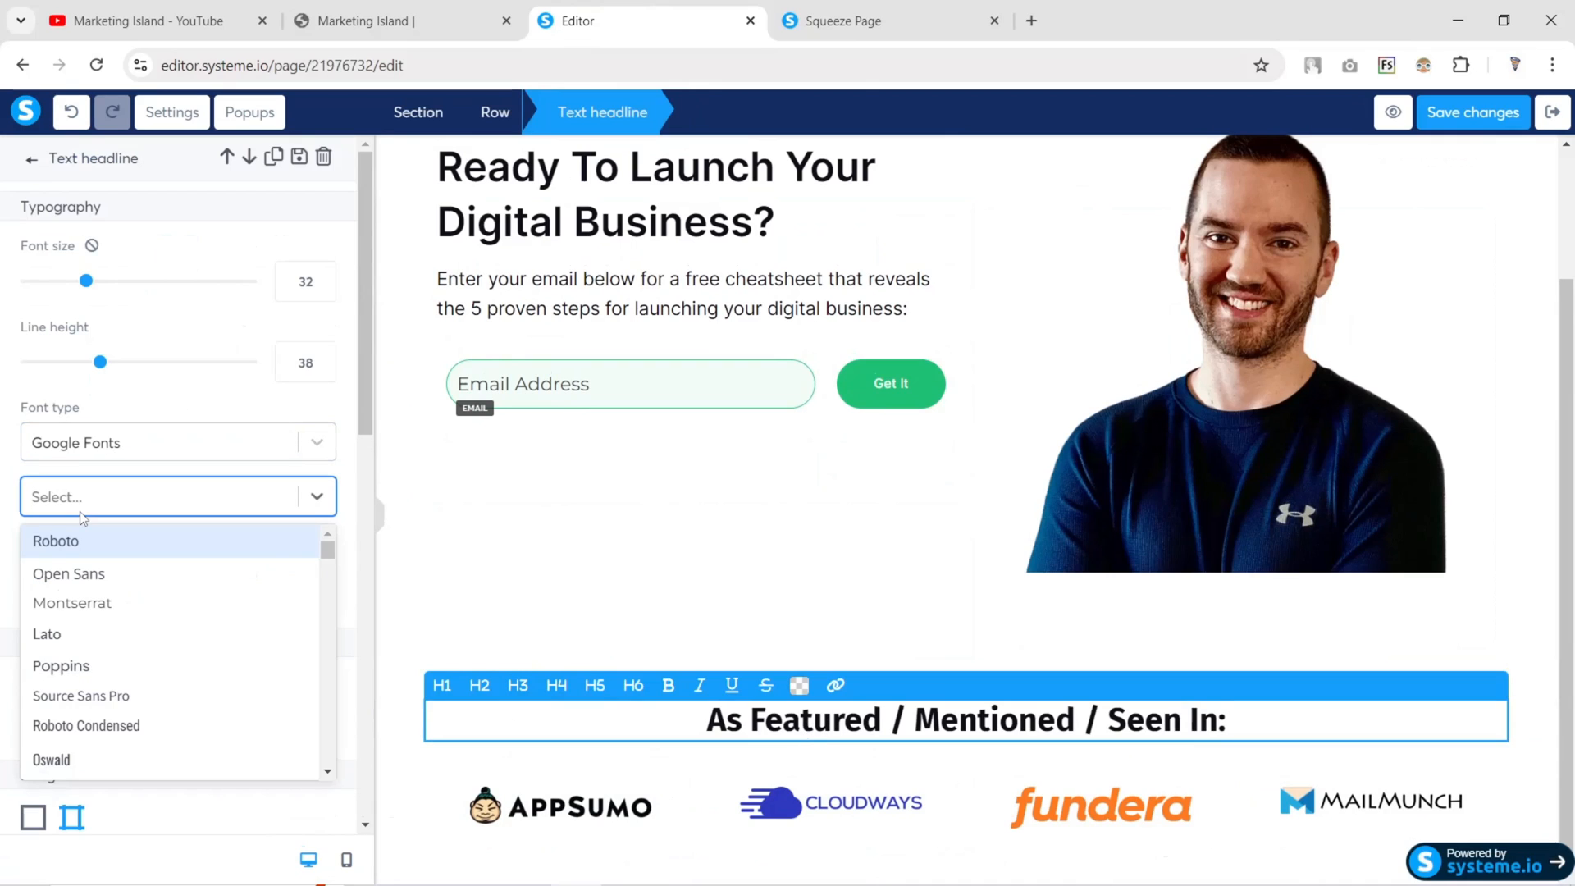
{"action": "type", "text": "inte"}
{"action": "key", "text": "Return"}
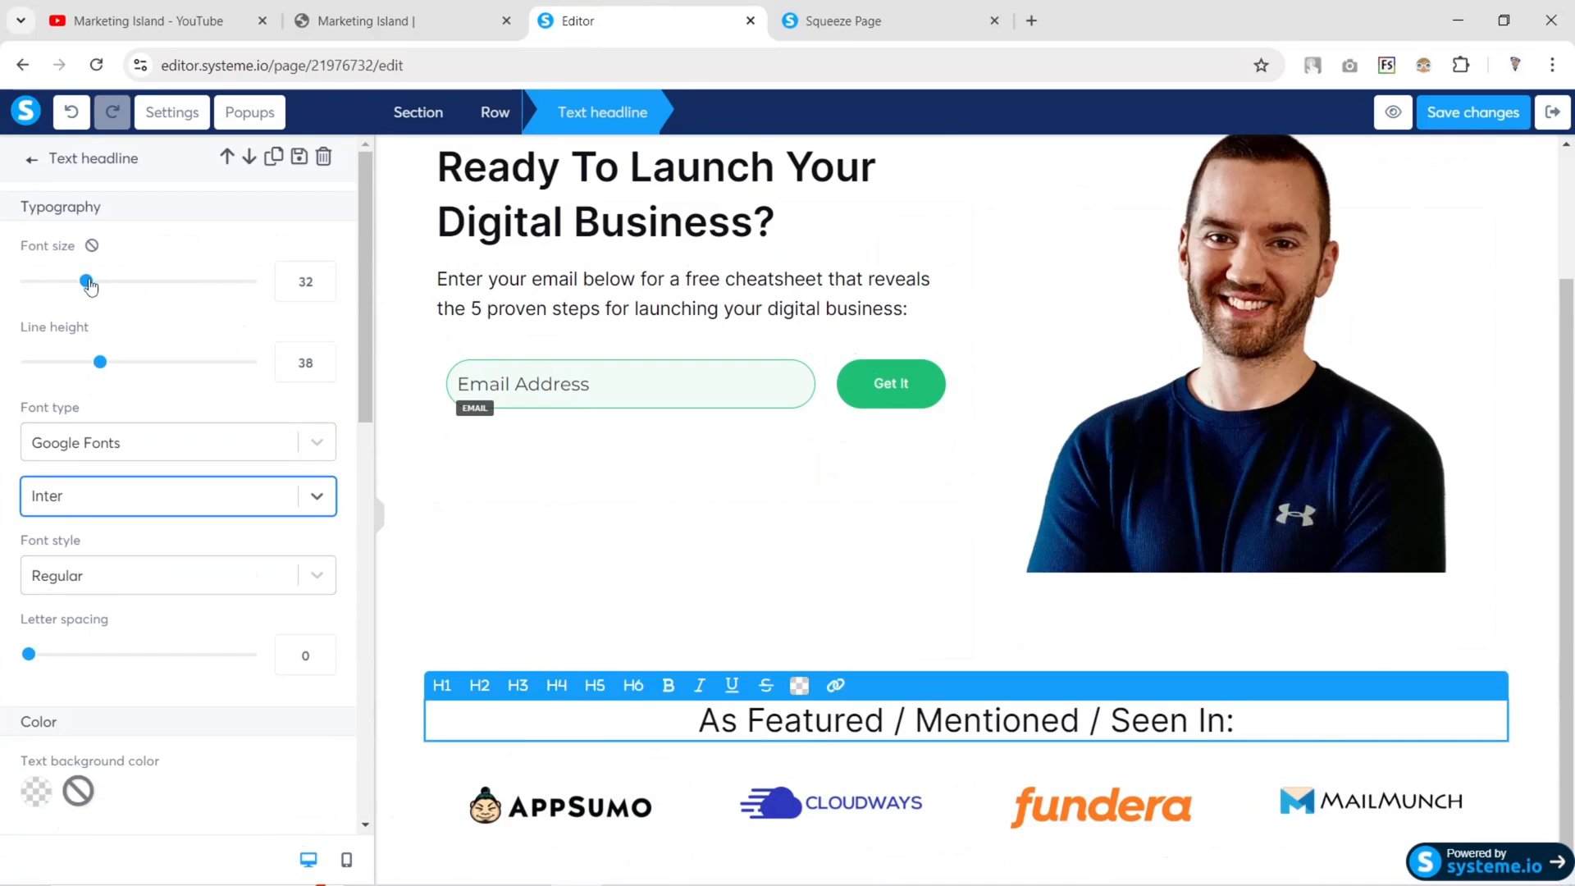
{"action": "left_click_drag", "start_coordinate": [89, 283], "coordinate": [59, 282]}
{"action": "left_click", "coordinate": [116, 492]}
{"action": "left_click", "coordinate": [116, 500]}
{"action": "left_click", "coordinate": [113, 584]}
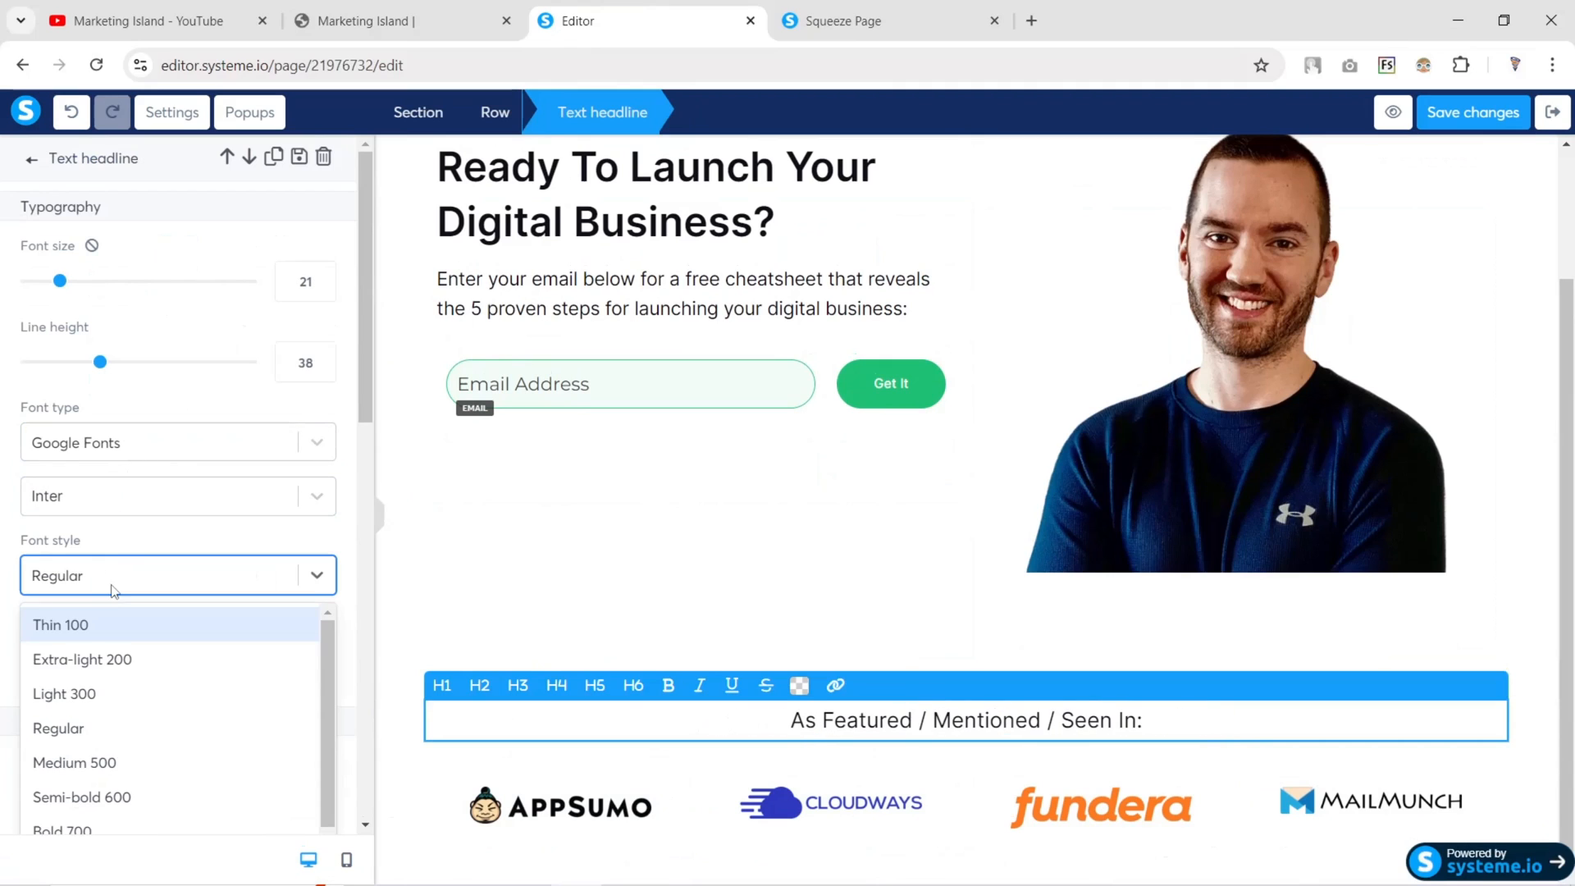
{"action": "left_click", "coordinate": [104, 764]}
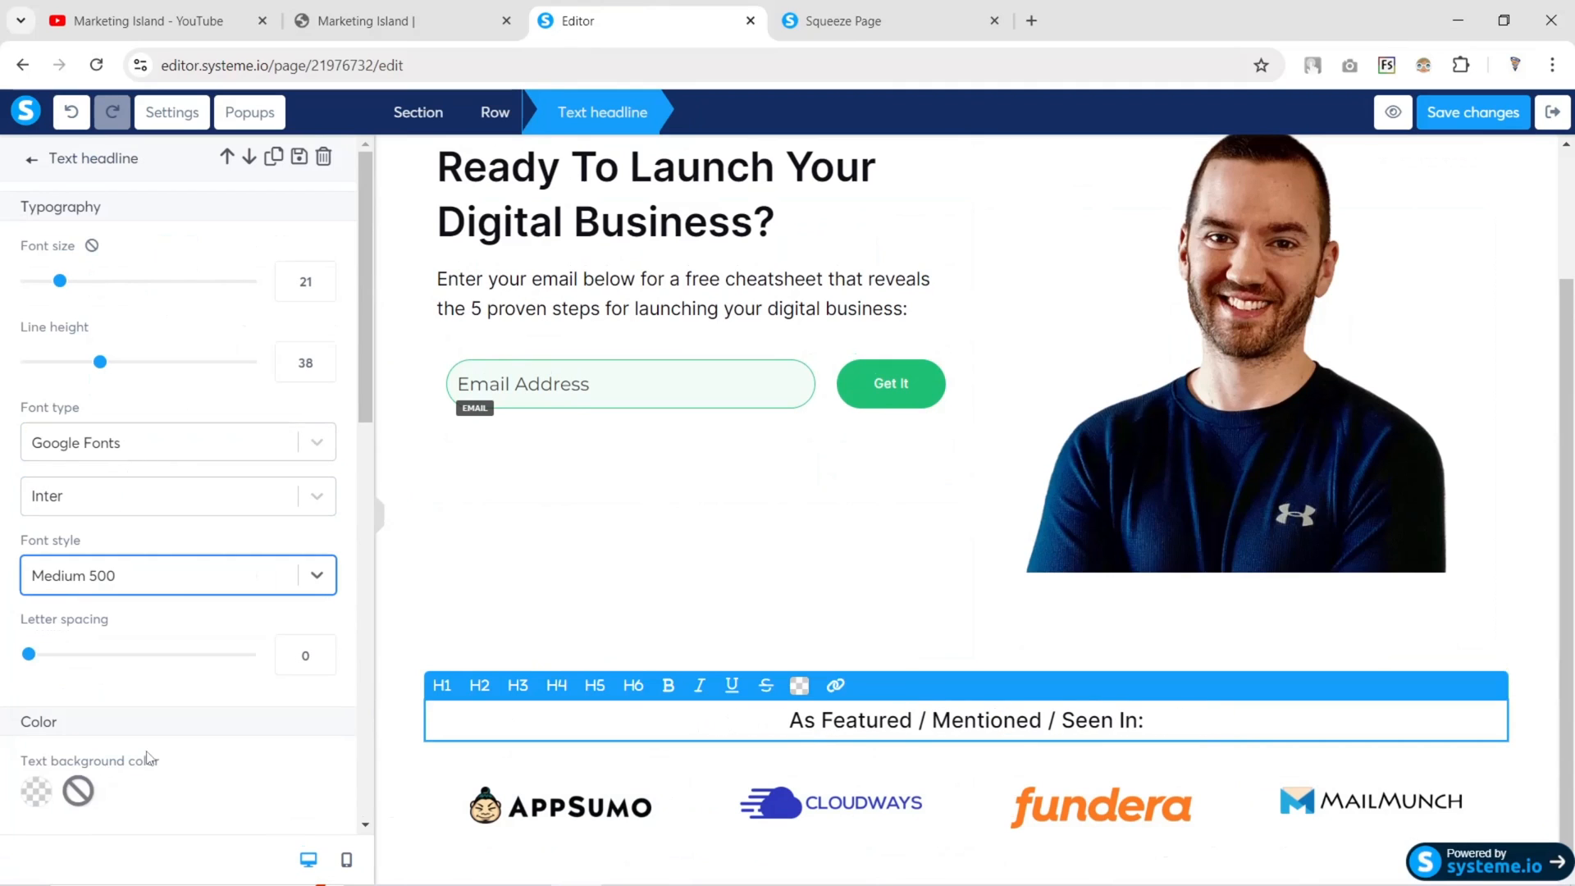
{"action": "left_click", "coordinate": [379, 516]}
{"action": "left_click", "coordinate": [205, 549]}
{"action": "scroll", "coordinate": [4, 515], "scroll_direction": "up", "scroll_amount": 2}
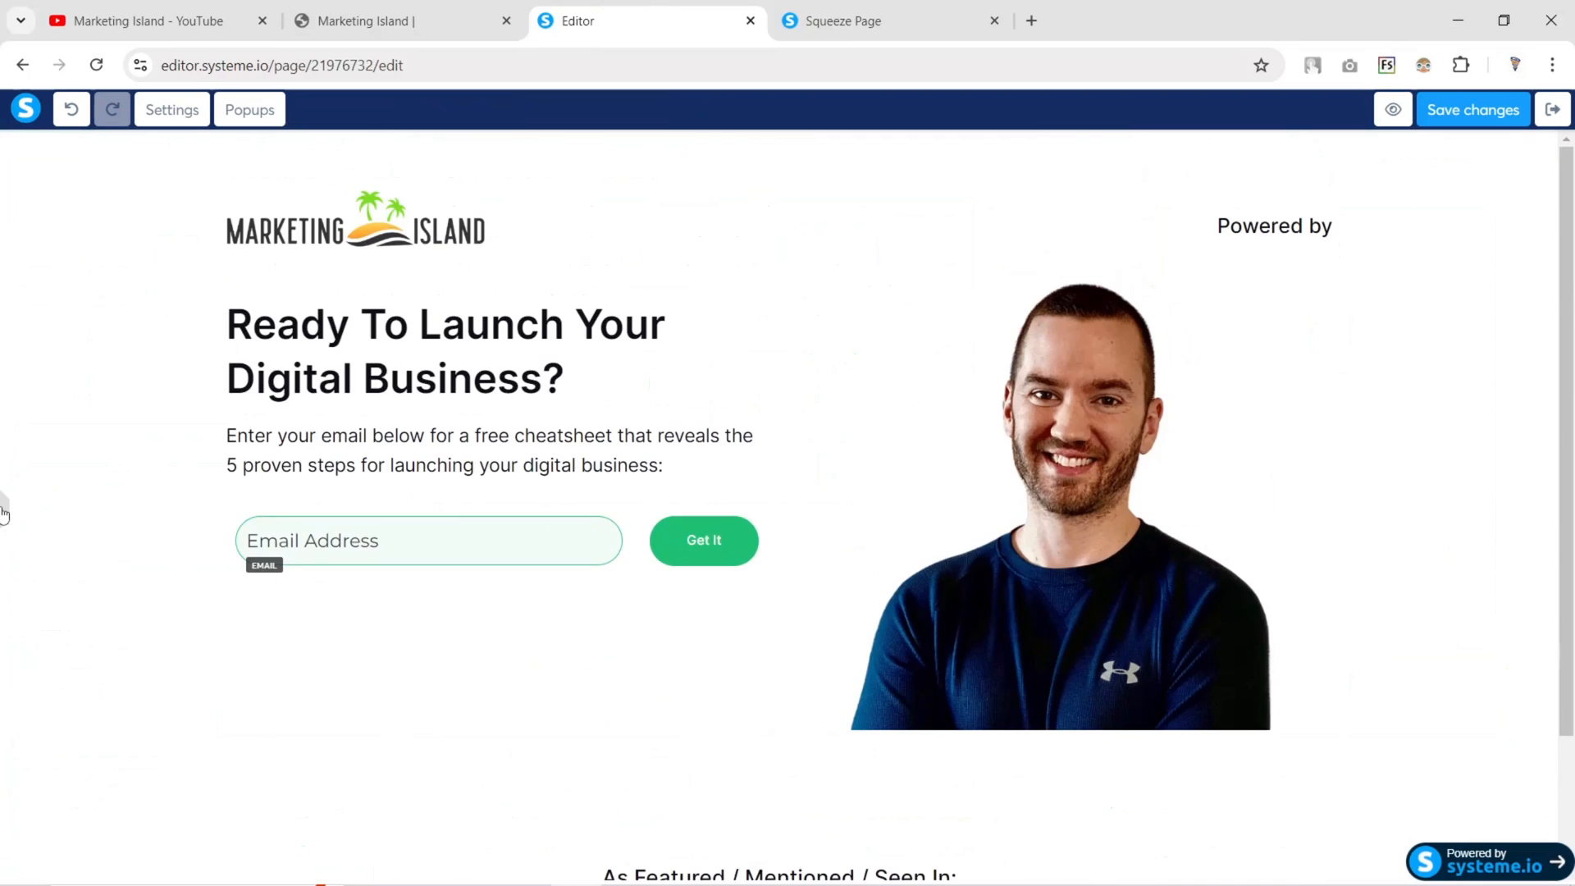
Check Marketing Island's hero background, copy the green 1DBF73 from the Figma palette and apply it as the hero section's background color
{"action": "left_click", "coordinate": [4, 514]}
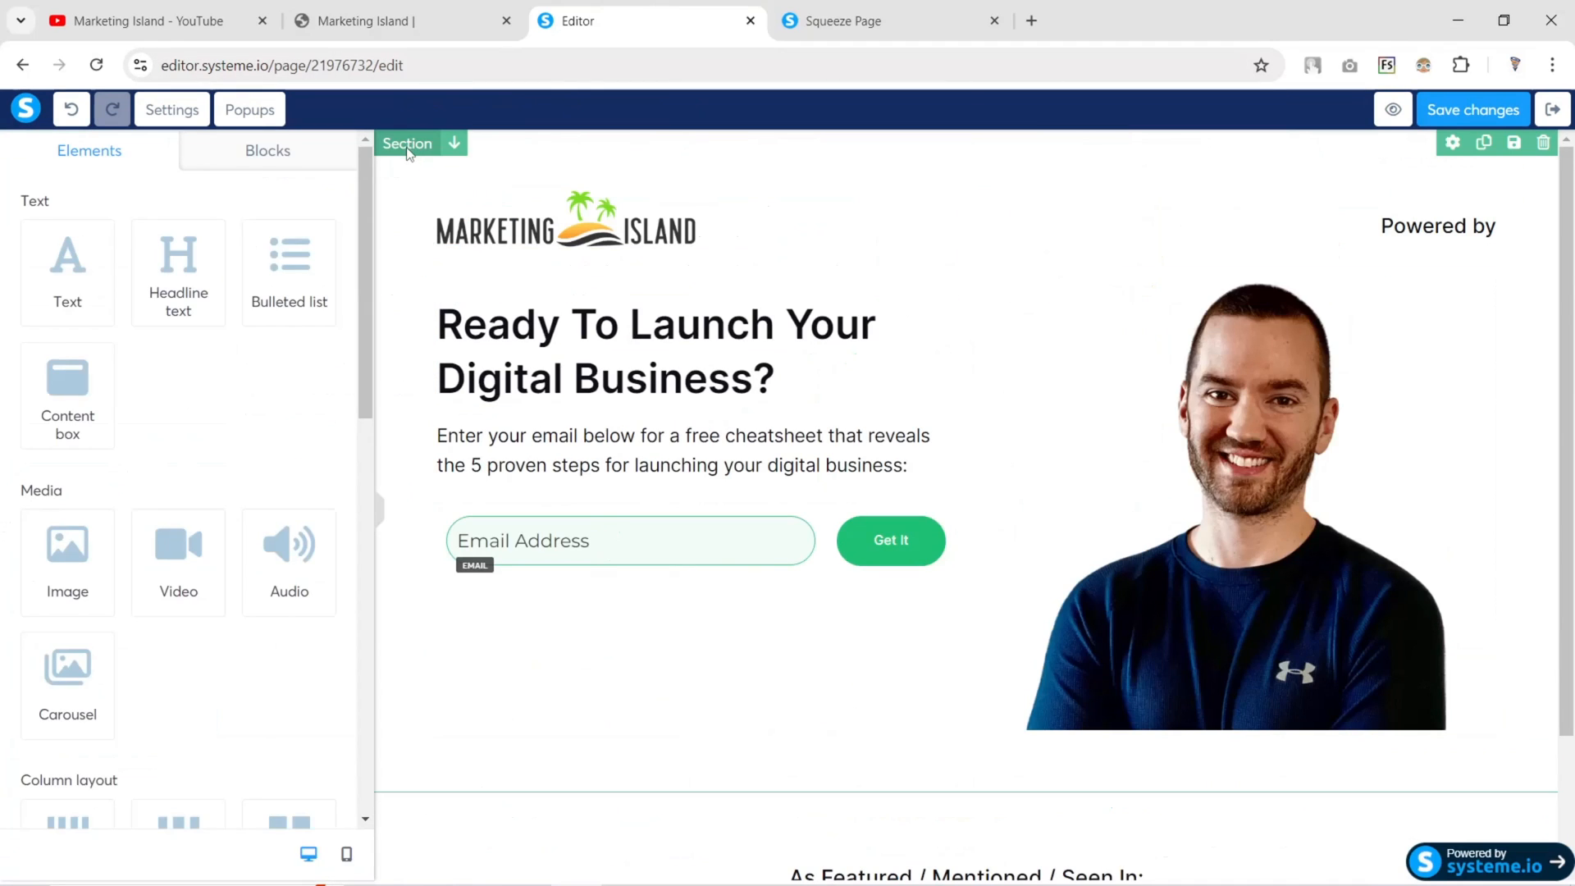
{"action": "left_click", "coordinate": [410, 151]}
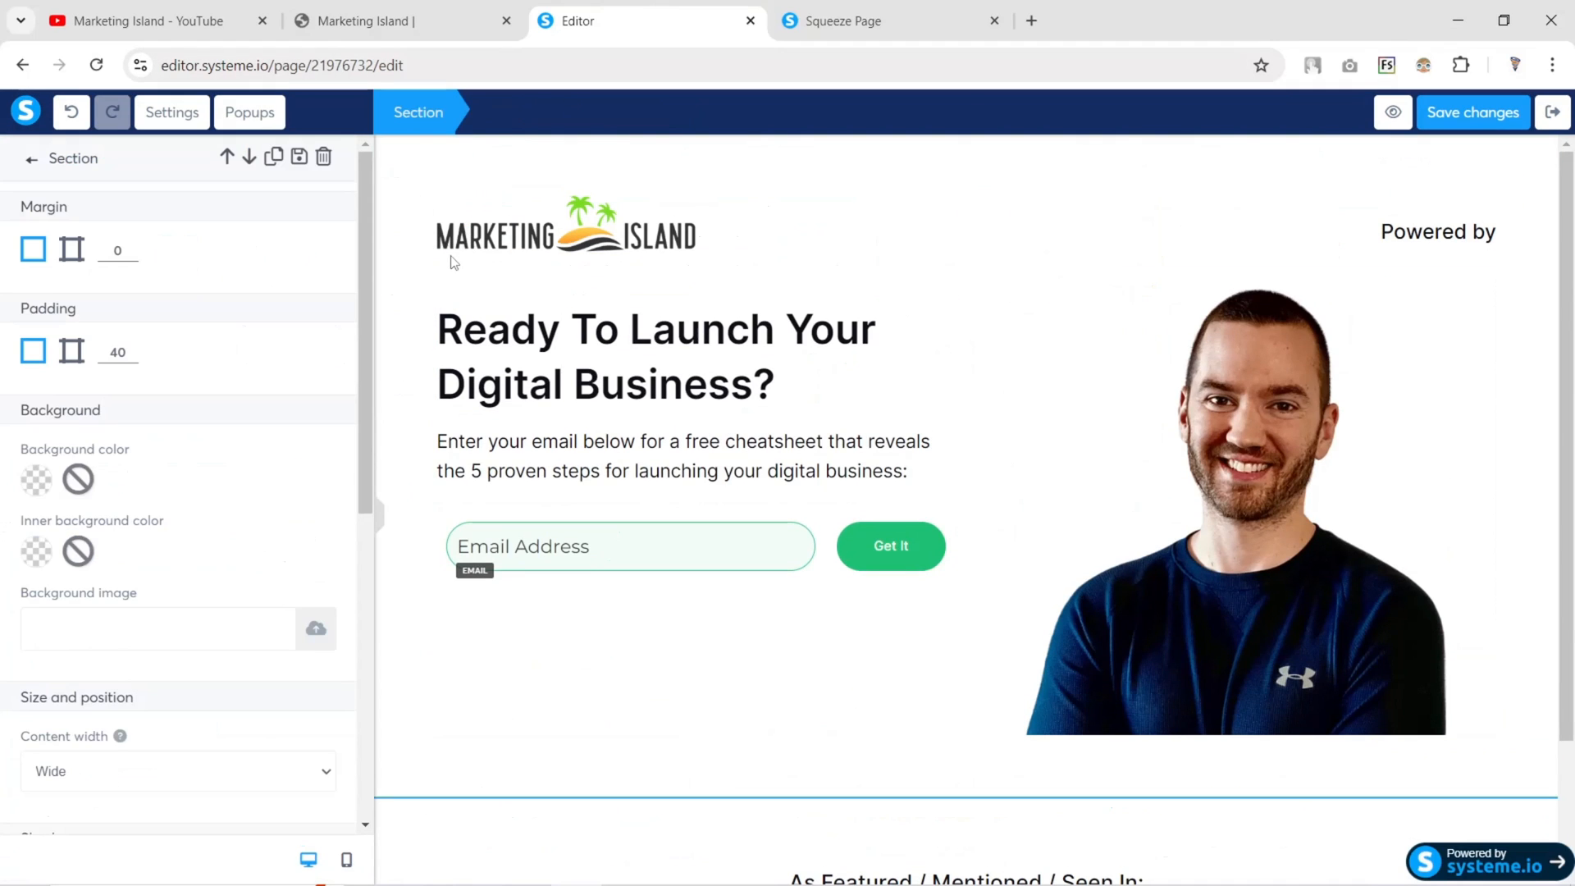
{"action": "left_click", "coordinate": [361, 20]}
{"action": "scroll", "coordinate": [498, 268], "scroll_direction": "up", "scroll_amount": 5}
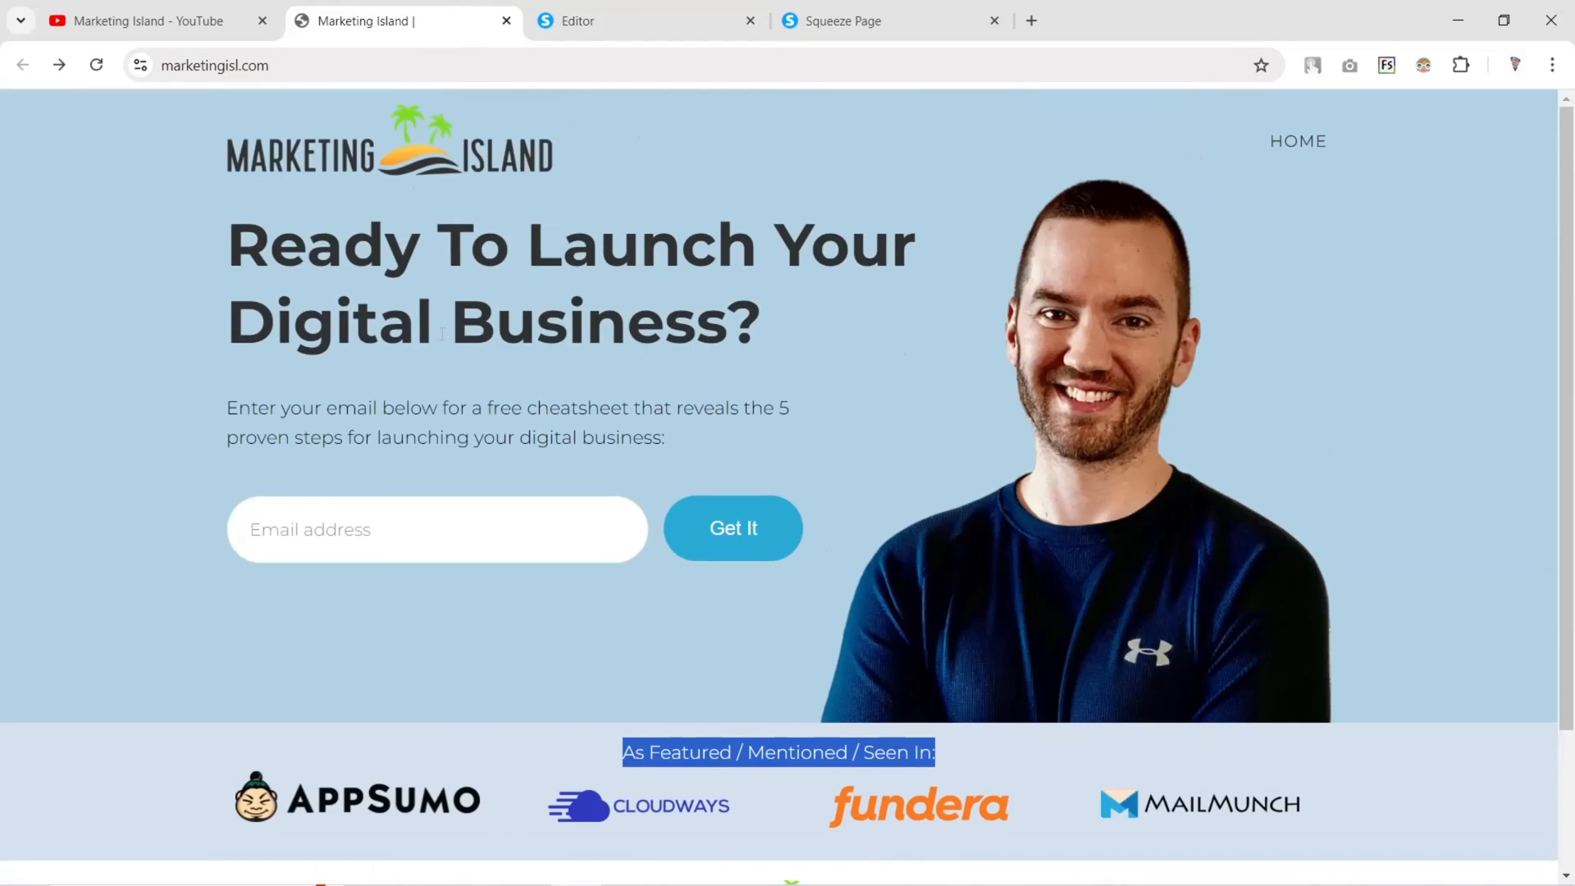
{"action": "left_click", "coordinate": [635, 10]}
{"action": "left_click", "coordinate": [649, 10]}
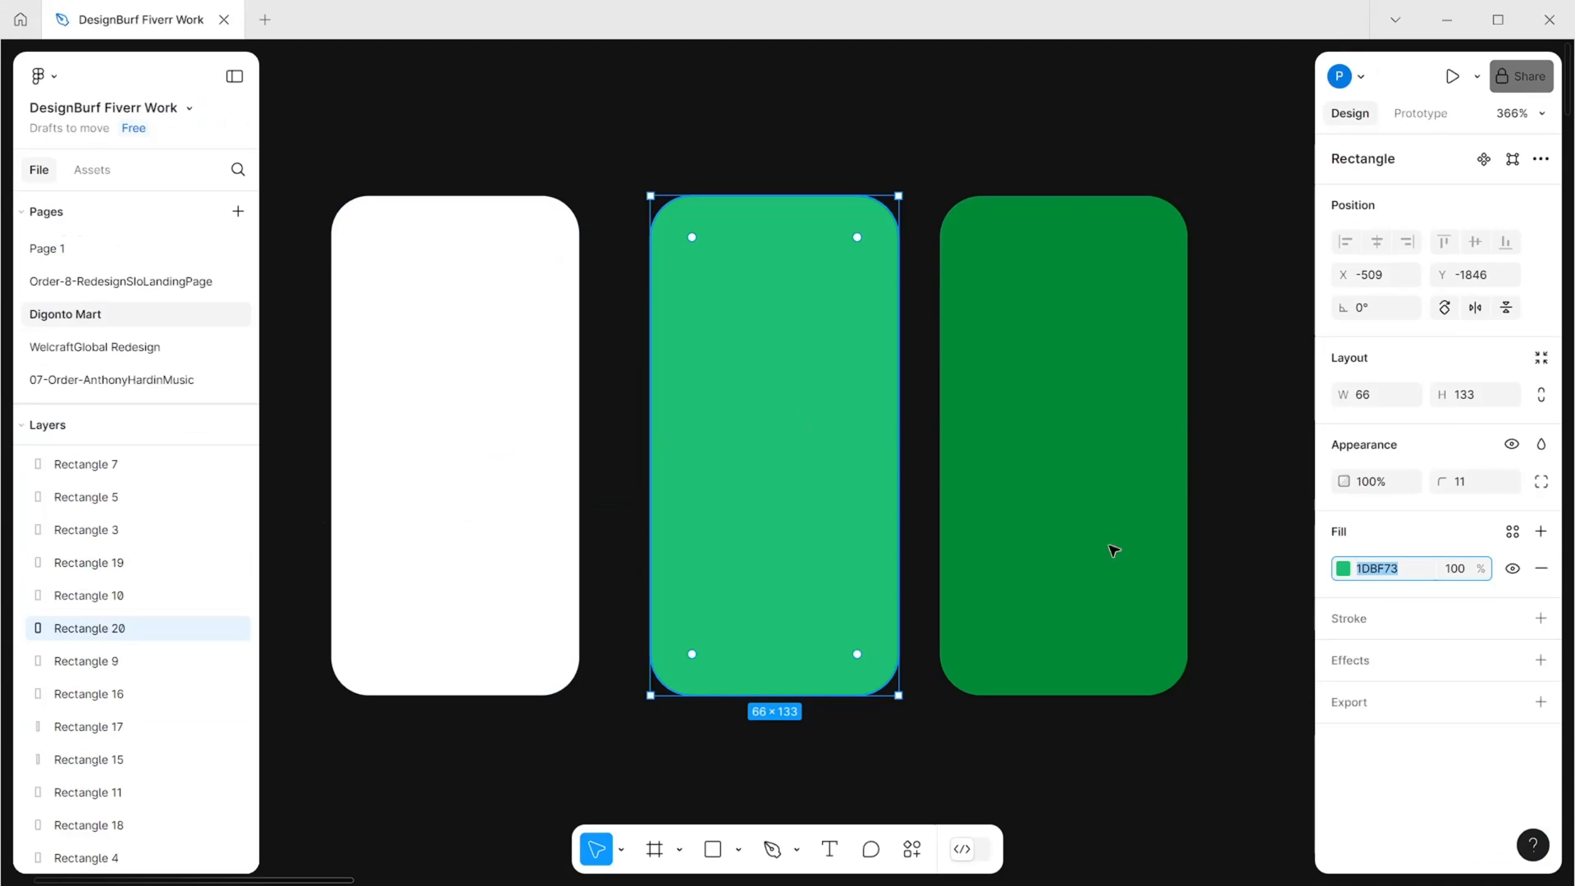
{"action": "key", "text": "alt+Tab"}
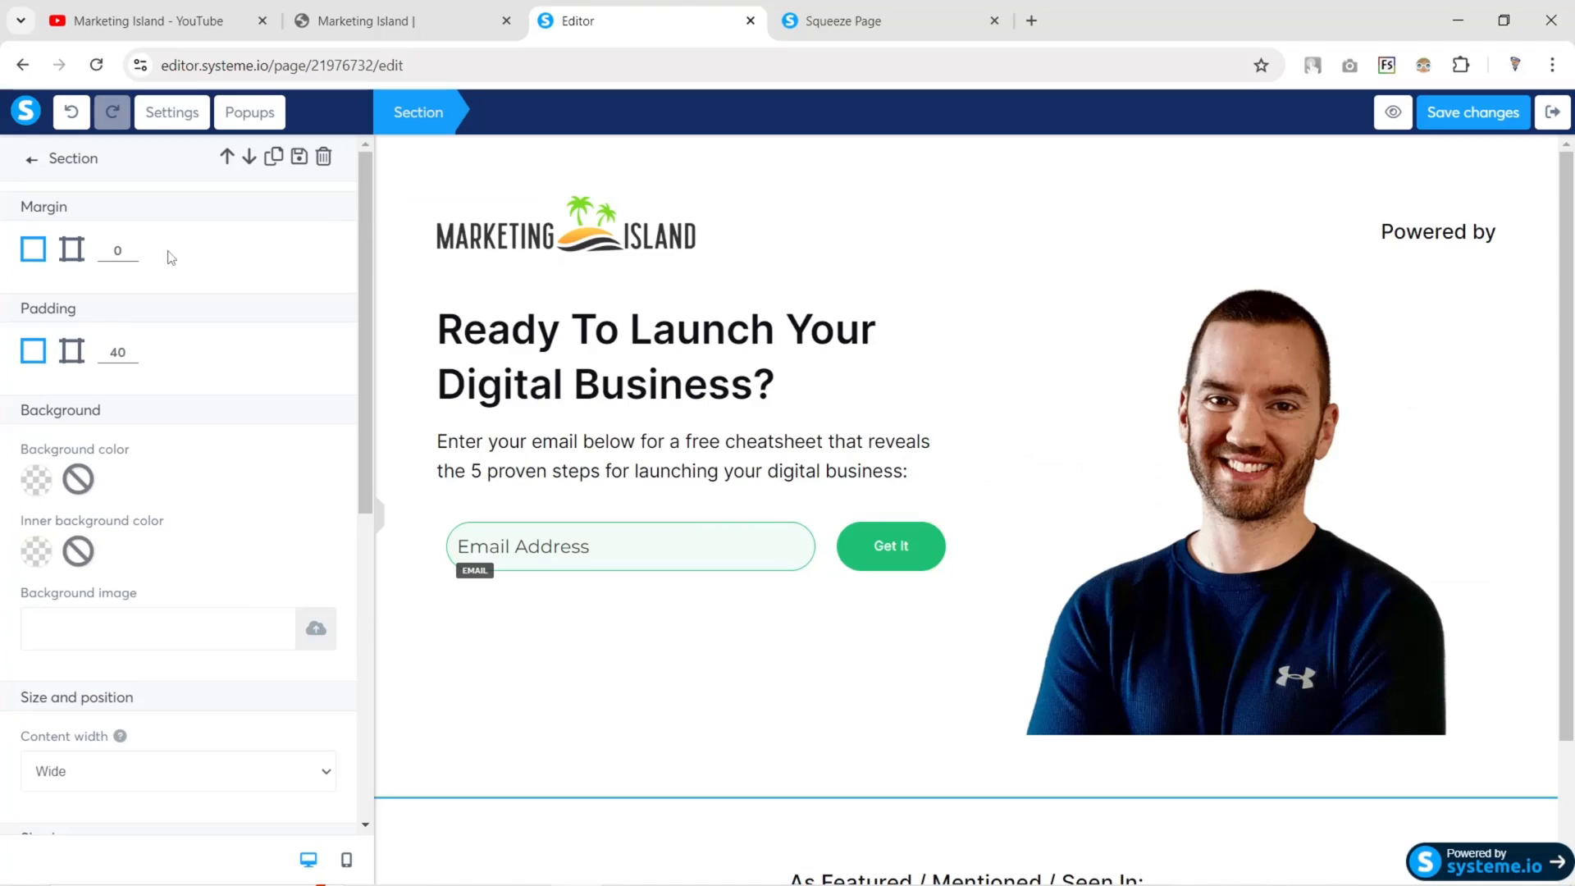
{"action": "scroll", "coordinate": [95, 468], "scroll_direction": "down", "scroll_amount": 3}
{"action": "left_click", "coordinate": [36, 275]}
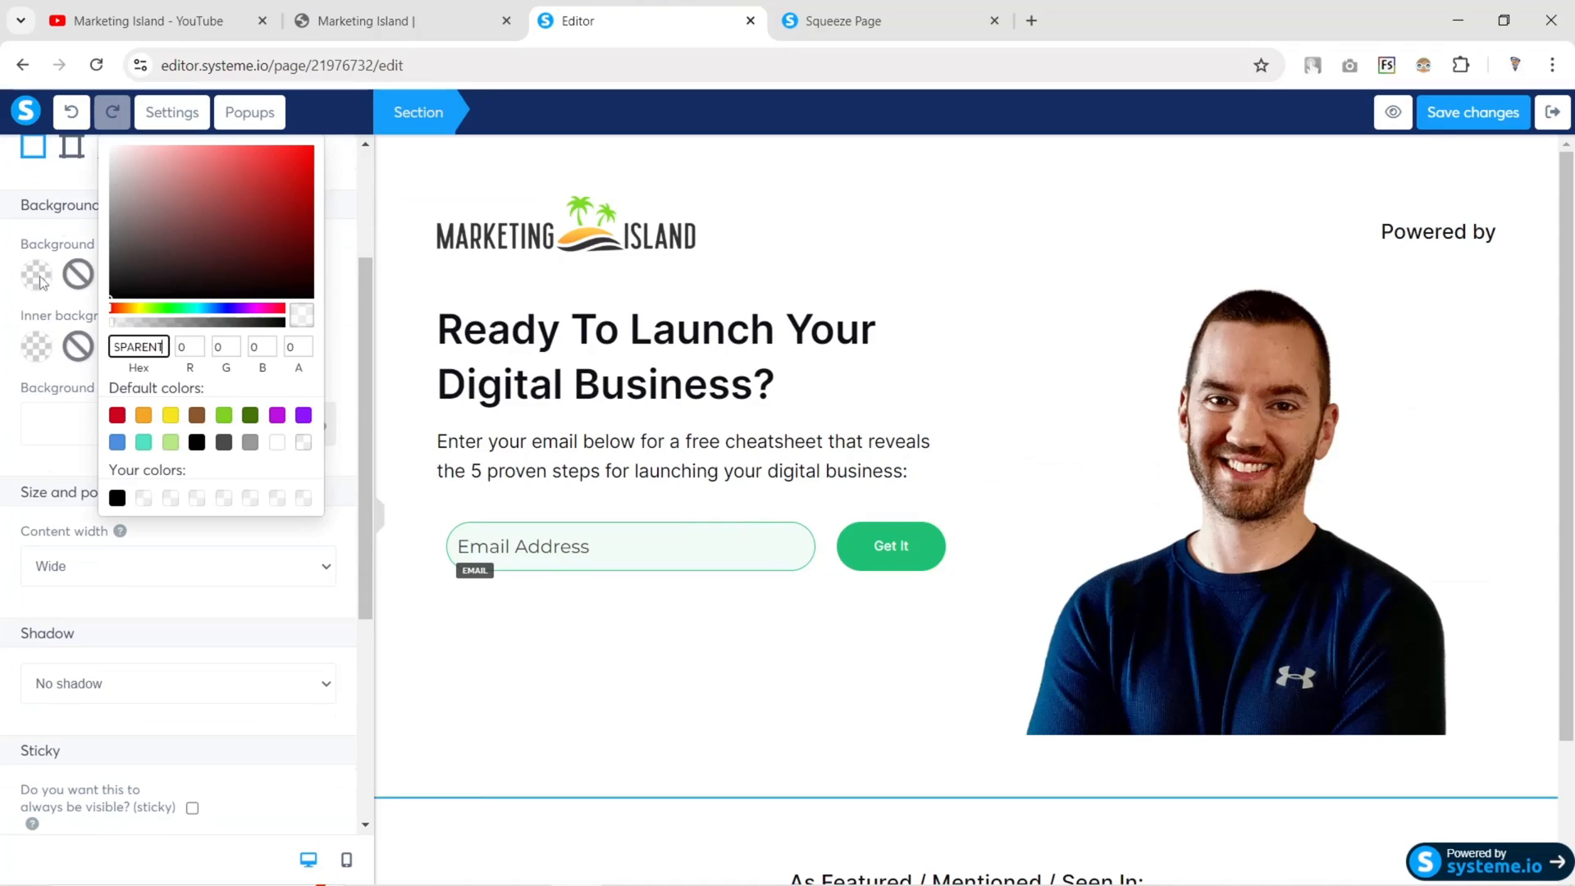
{"action": "double_click", "coordinate": [134, 346]}
{"action": "key", "text": "ctrl+v"}
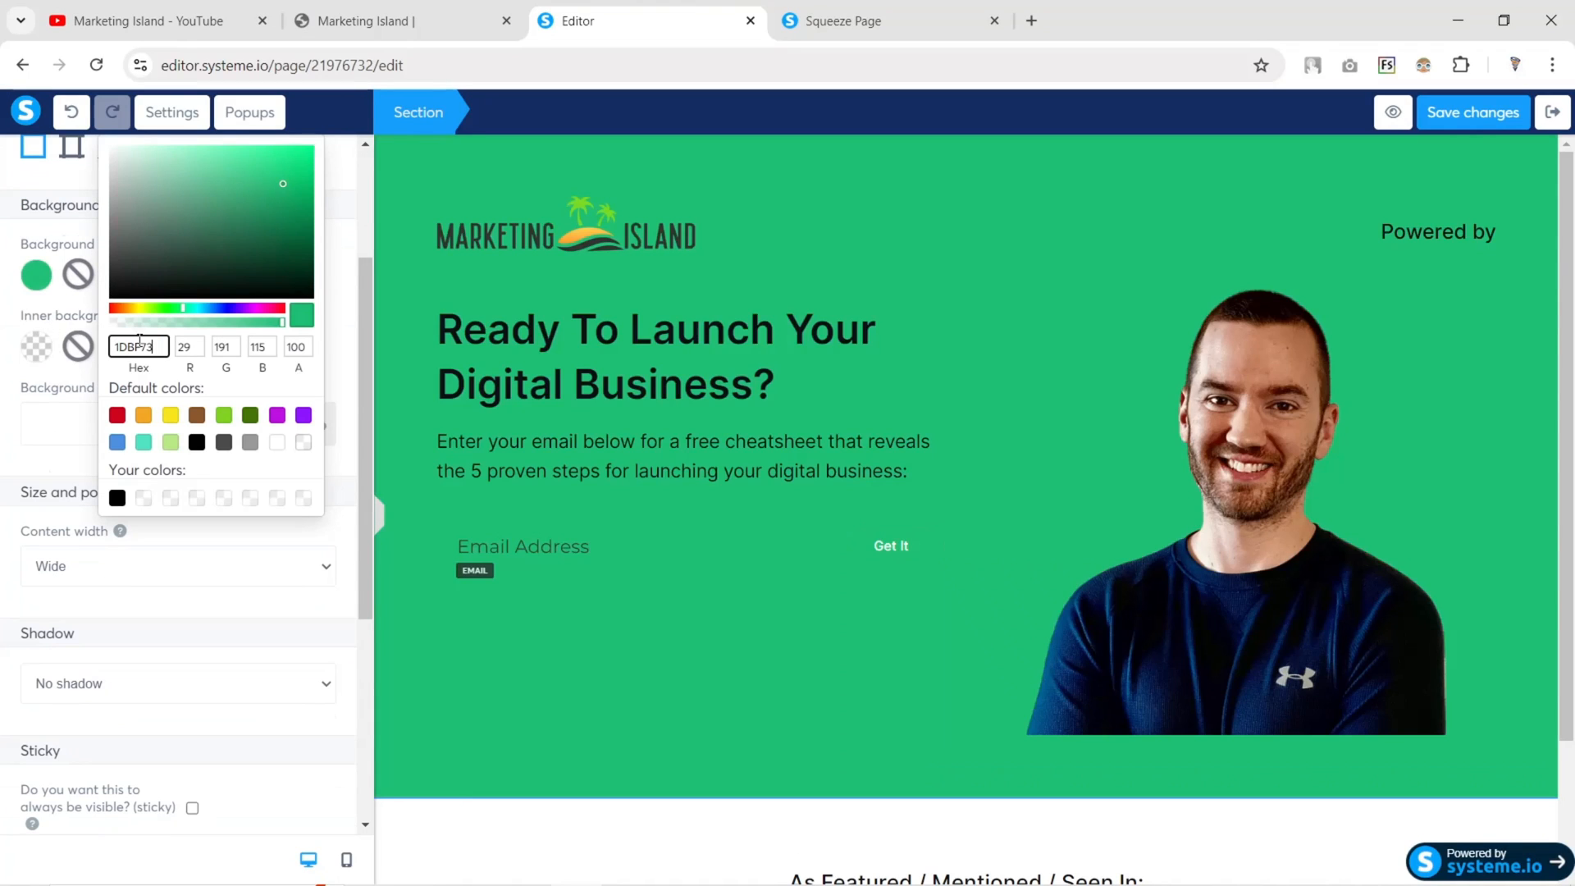
Lighten the hero section's background color to the pale green EAFCF5
{"action": "left_click", "coordinate": [283, 184]}
{"action": "left_click_drag", "start_coordinate": [146, 149], "coordinate": [119, 139]}
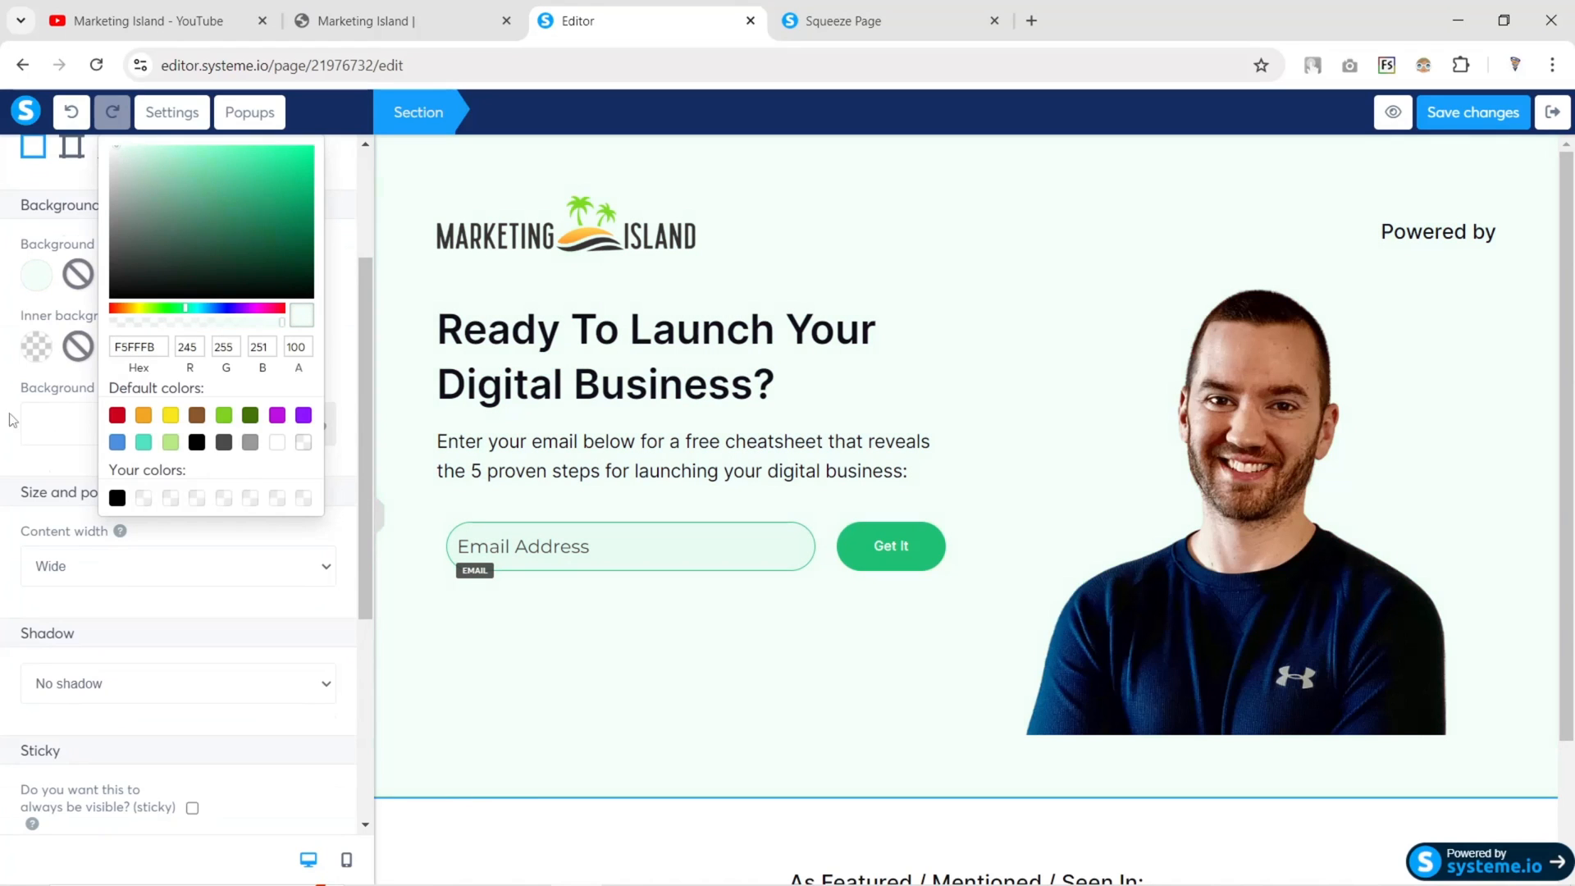
{"action": "left_click", "coordinate": [380, 527]}
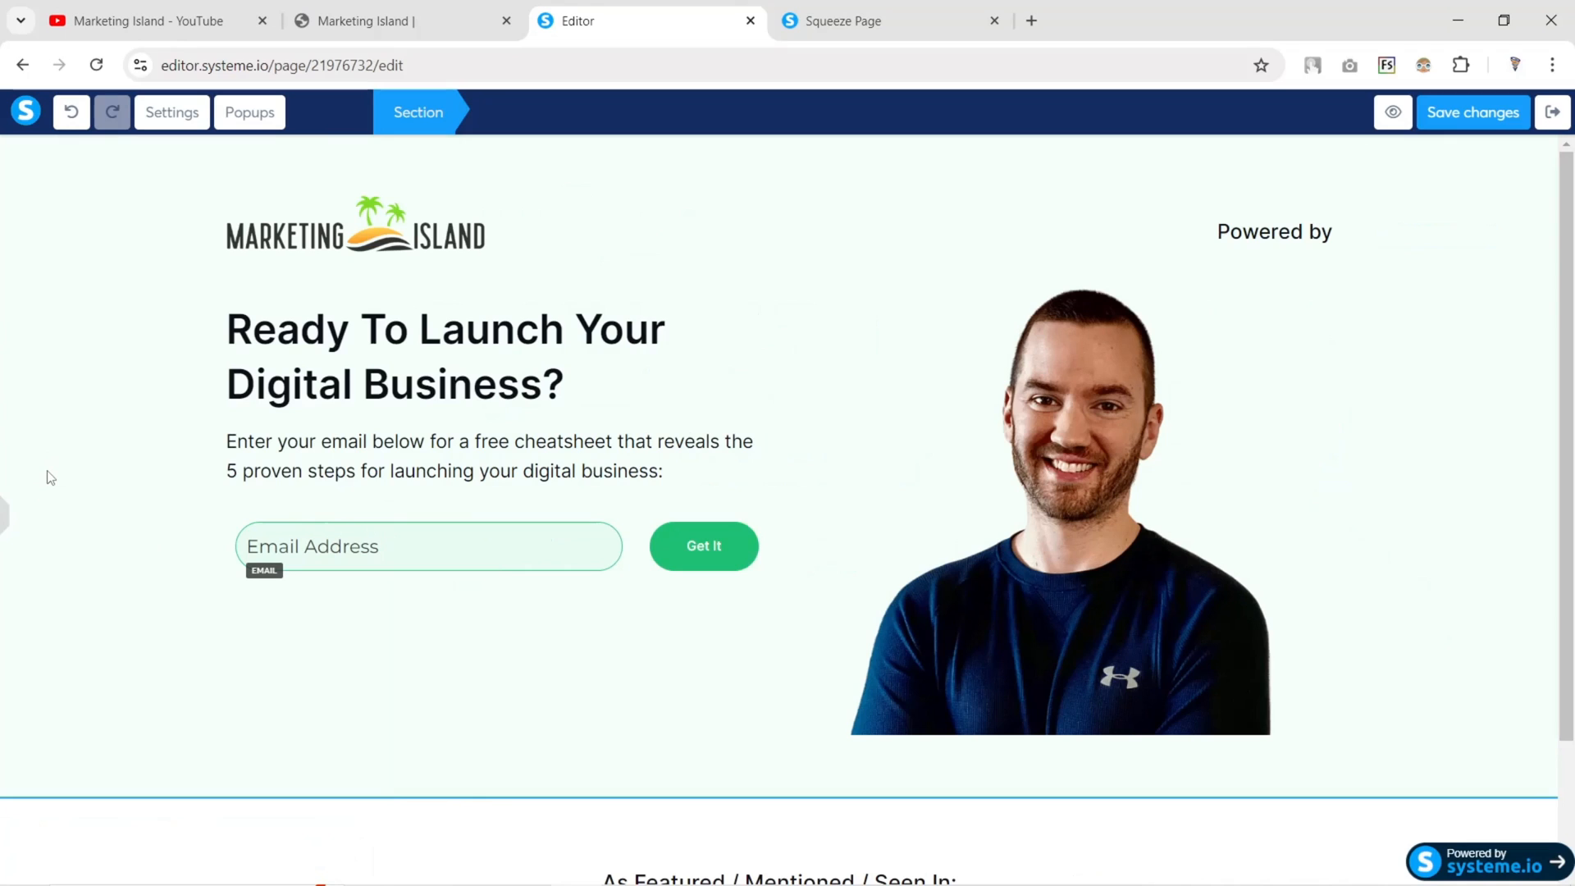
{"action": "left_click", "coordinate": [5, 513]}
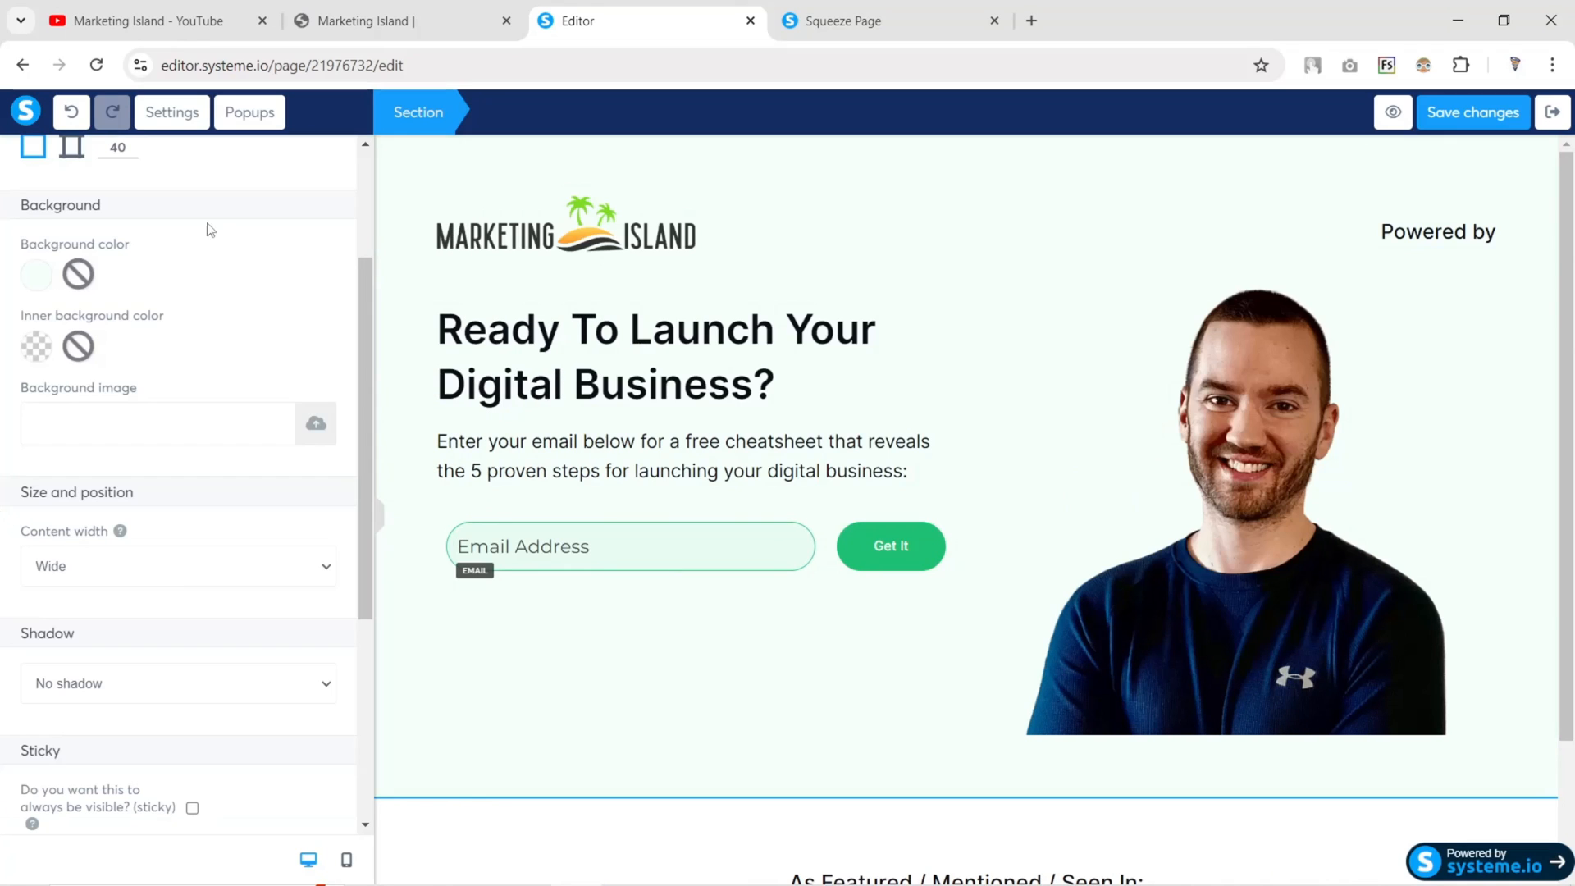
{"action": "left_click", "coordinate": [41, 276]}
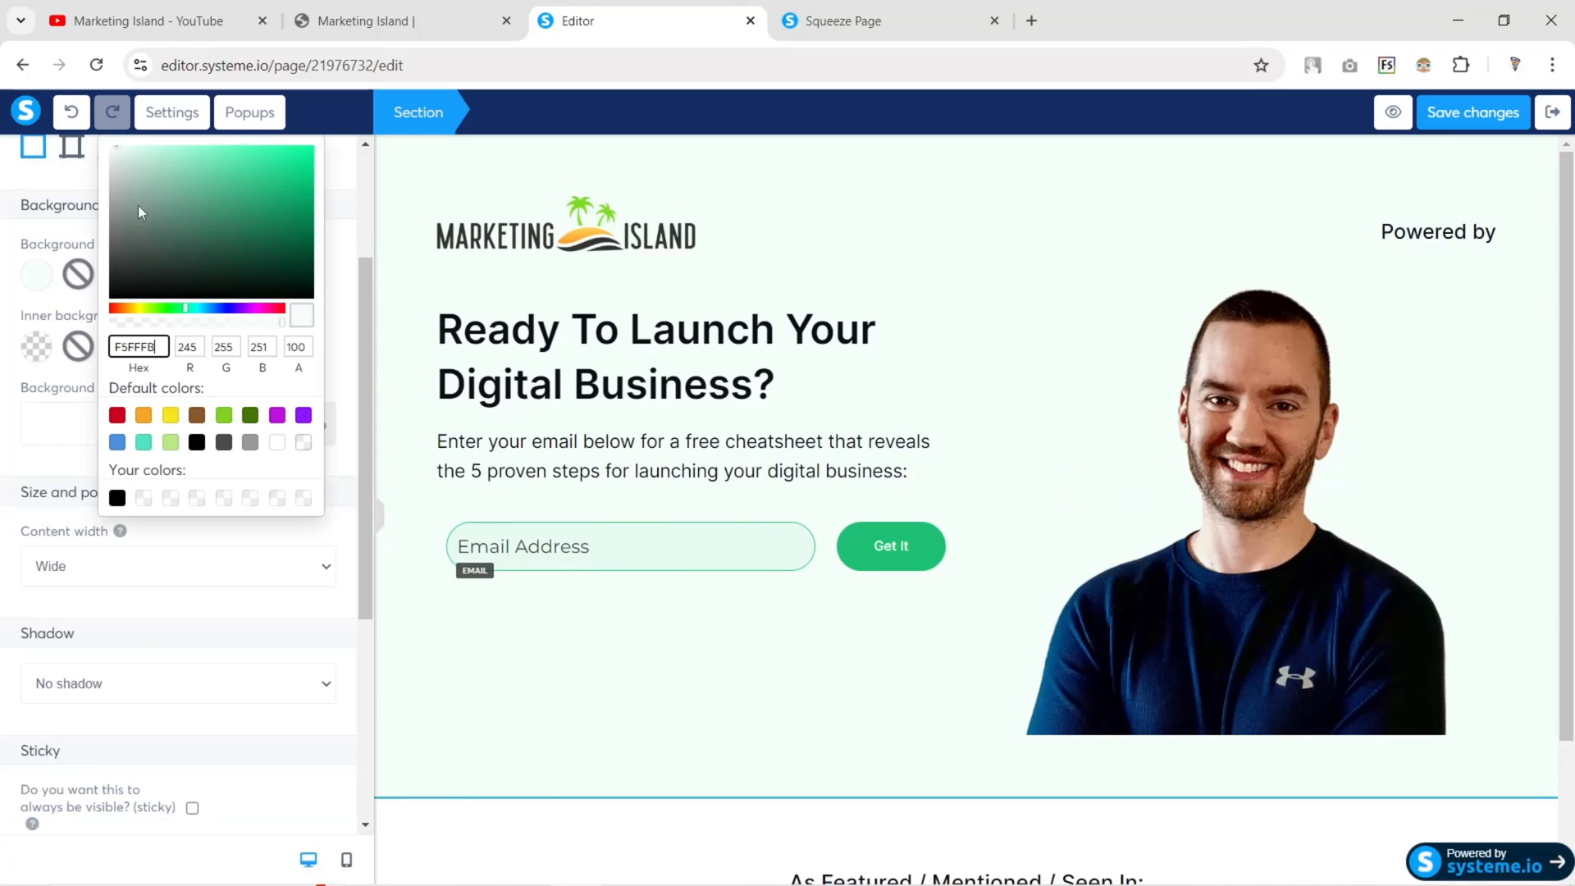
{"action": "left_click", "coordinate": [124, 151]}
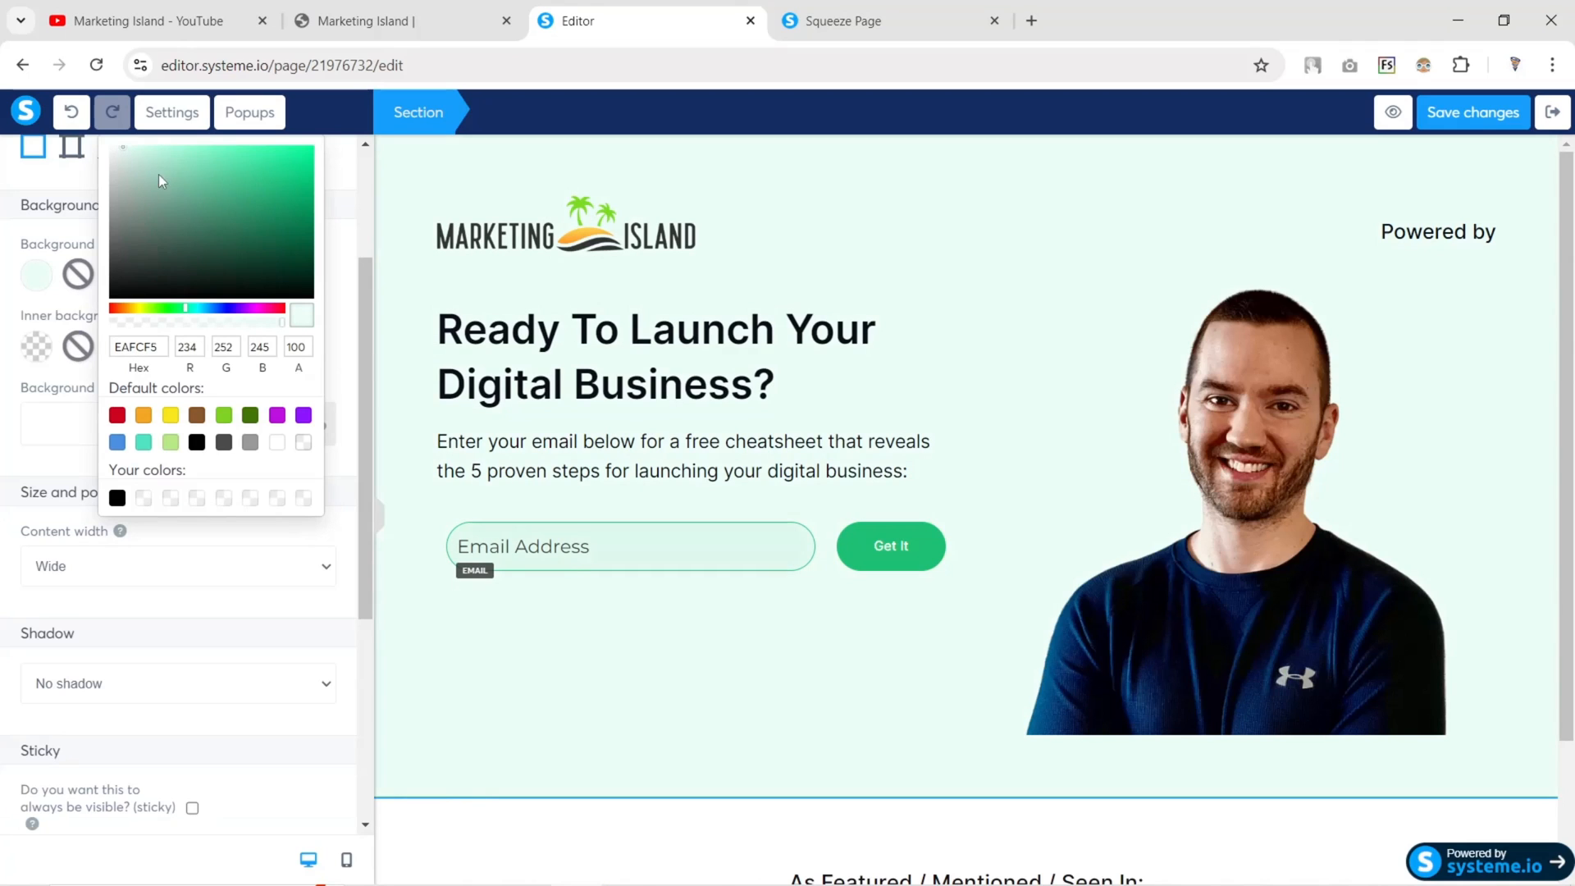
{"action": "left_click", "coordinate": [380, 517]}
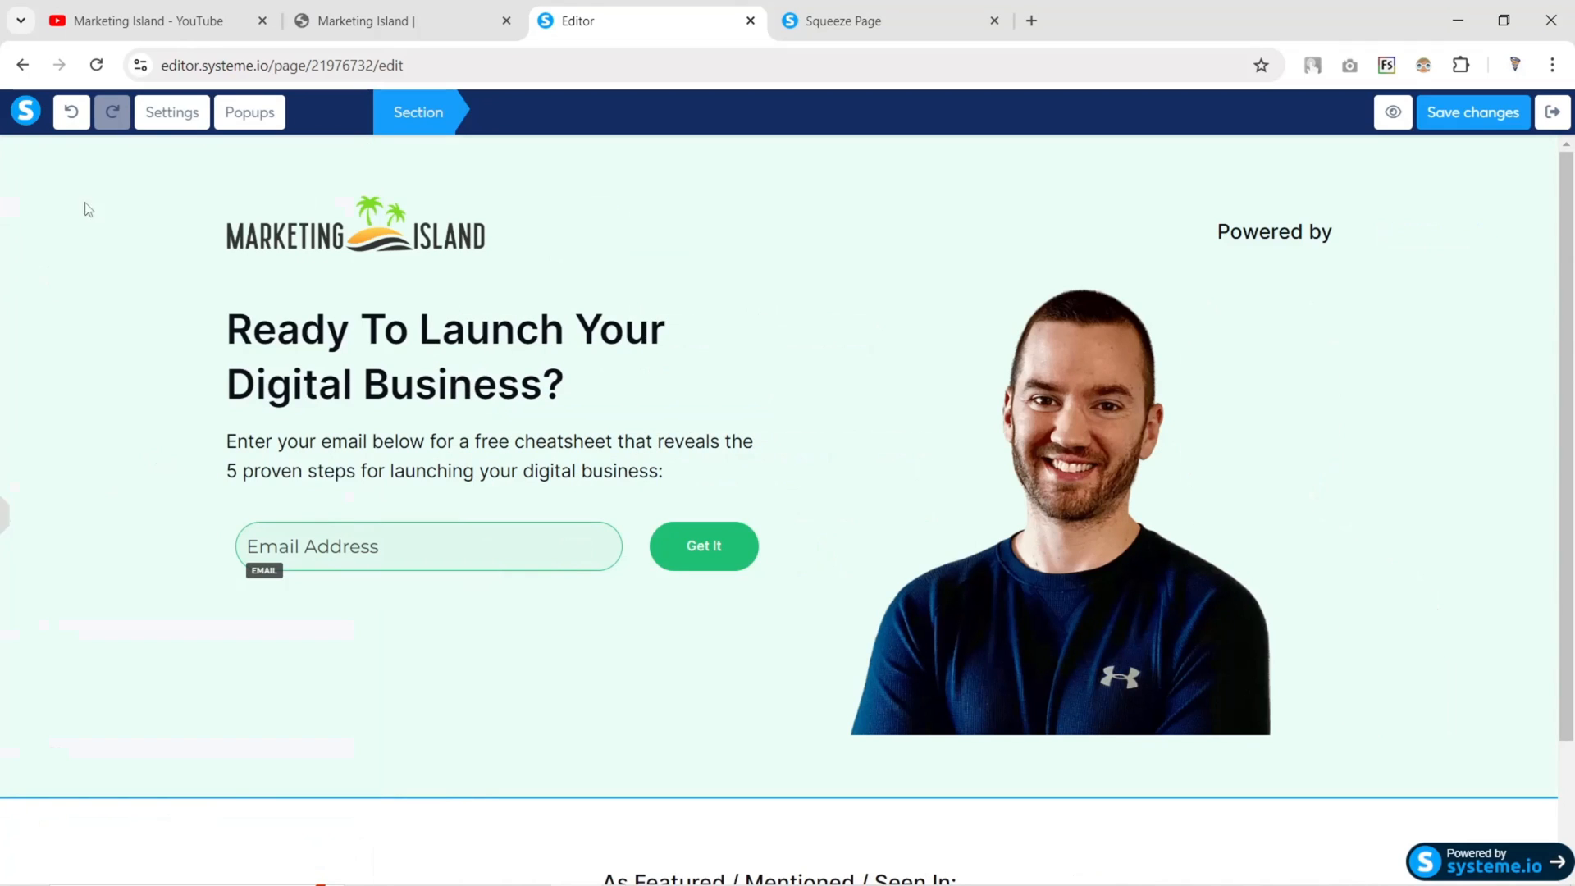
Compare the hero with the Marketing Island page and slightly enlarge the portrait image
{"action": "left_click", "coordinate": [386, 20]}
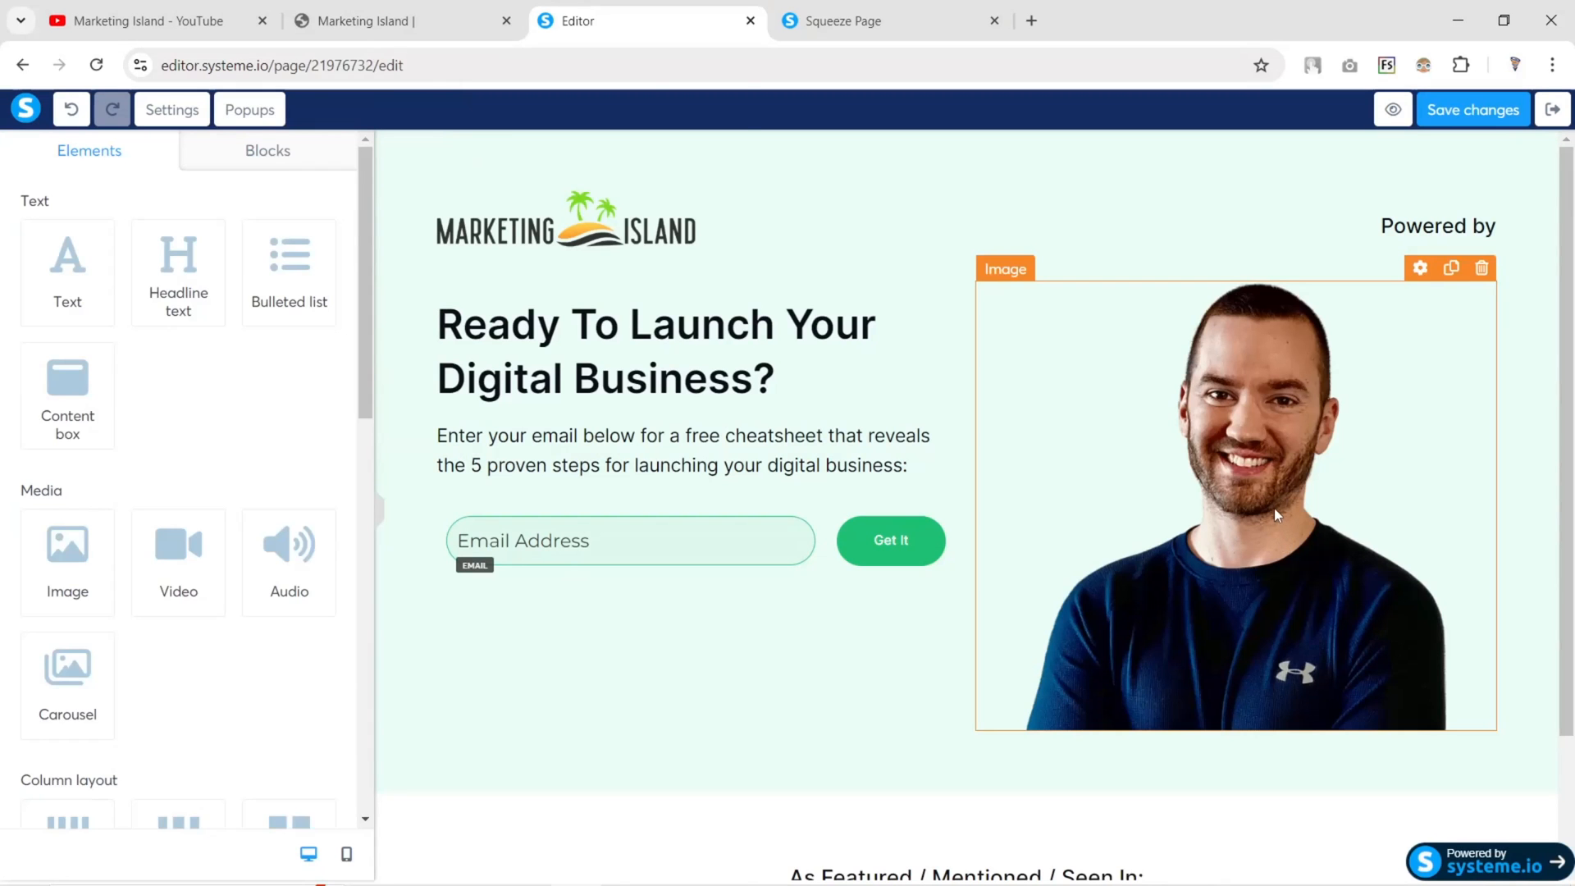
{"action": "left_click", "coordinate": [1313, 525]}
{"action": "scroll", "coordinate": [183, 555], "scroll_direction": "down", "scroll_amount": 1}
{"action": "scroll", "coordinate": [183, 555], "scroll_direction": "down", "scroll_amount": 1}
{"action": "left_click_drag", "start_coordinate": [207, 580], "coordinate": [217, 582]}
Switch the hero section to individual padding per side and reduce its bottom padding to the minimum
{"action": "left_click", "coordinate": [401, 151]}
{"action": "left_click", "coordinate": [404, 151]}
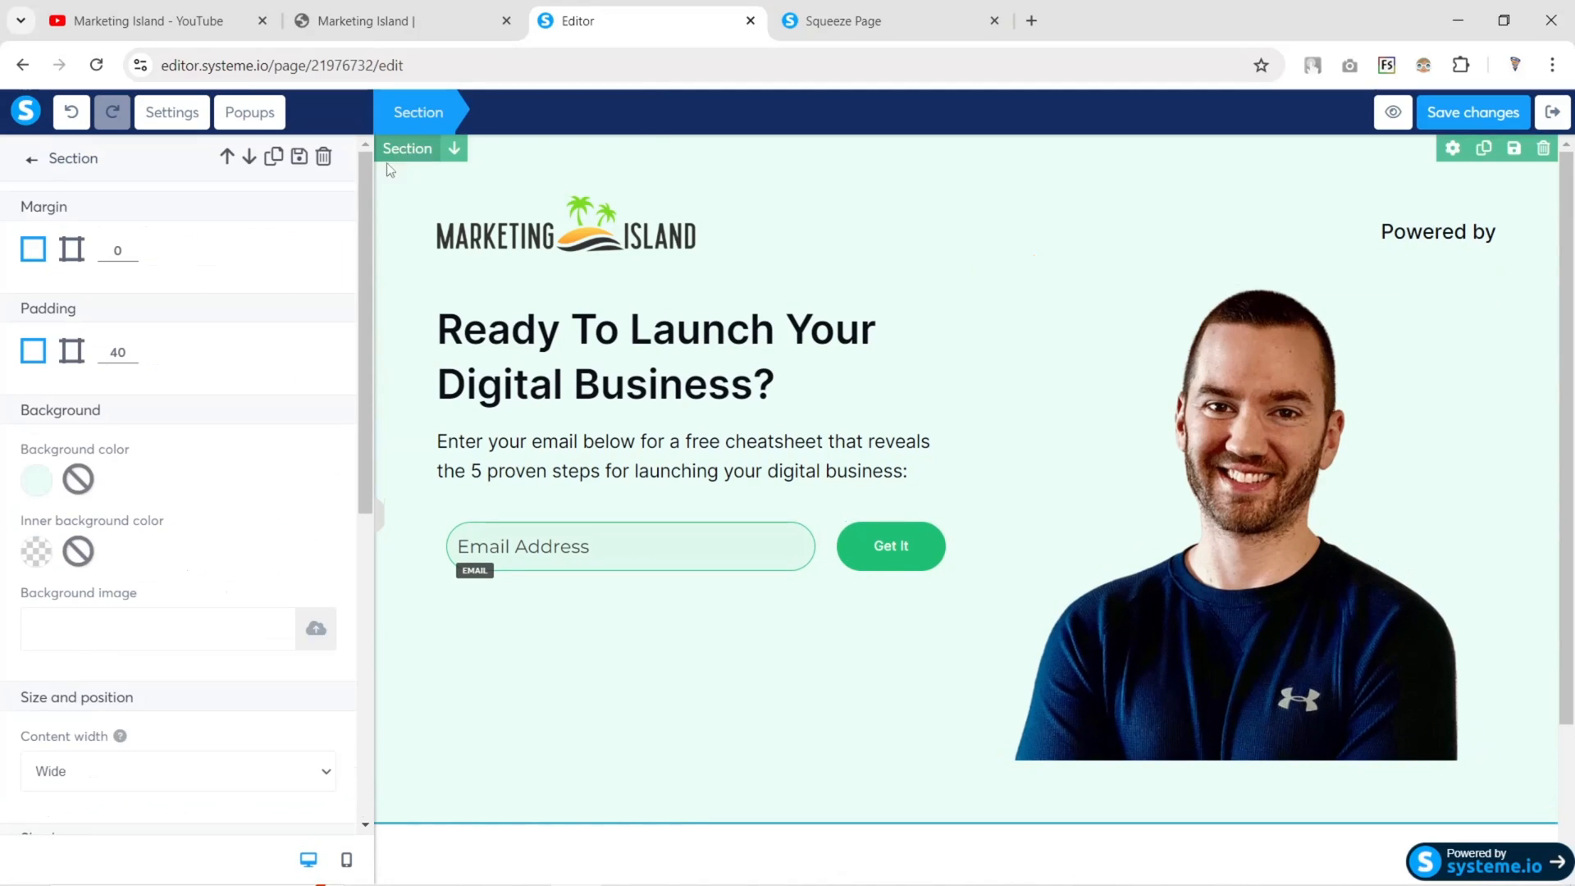
{"action": "left_click", "coordinate": [72, 351]}
{"action": "scroll", "coordinate": [123, 517], "scroll_direction": "down", "scroll_amount": 2}
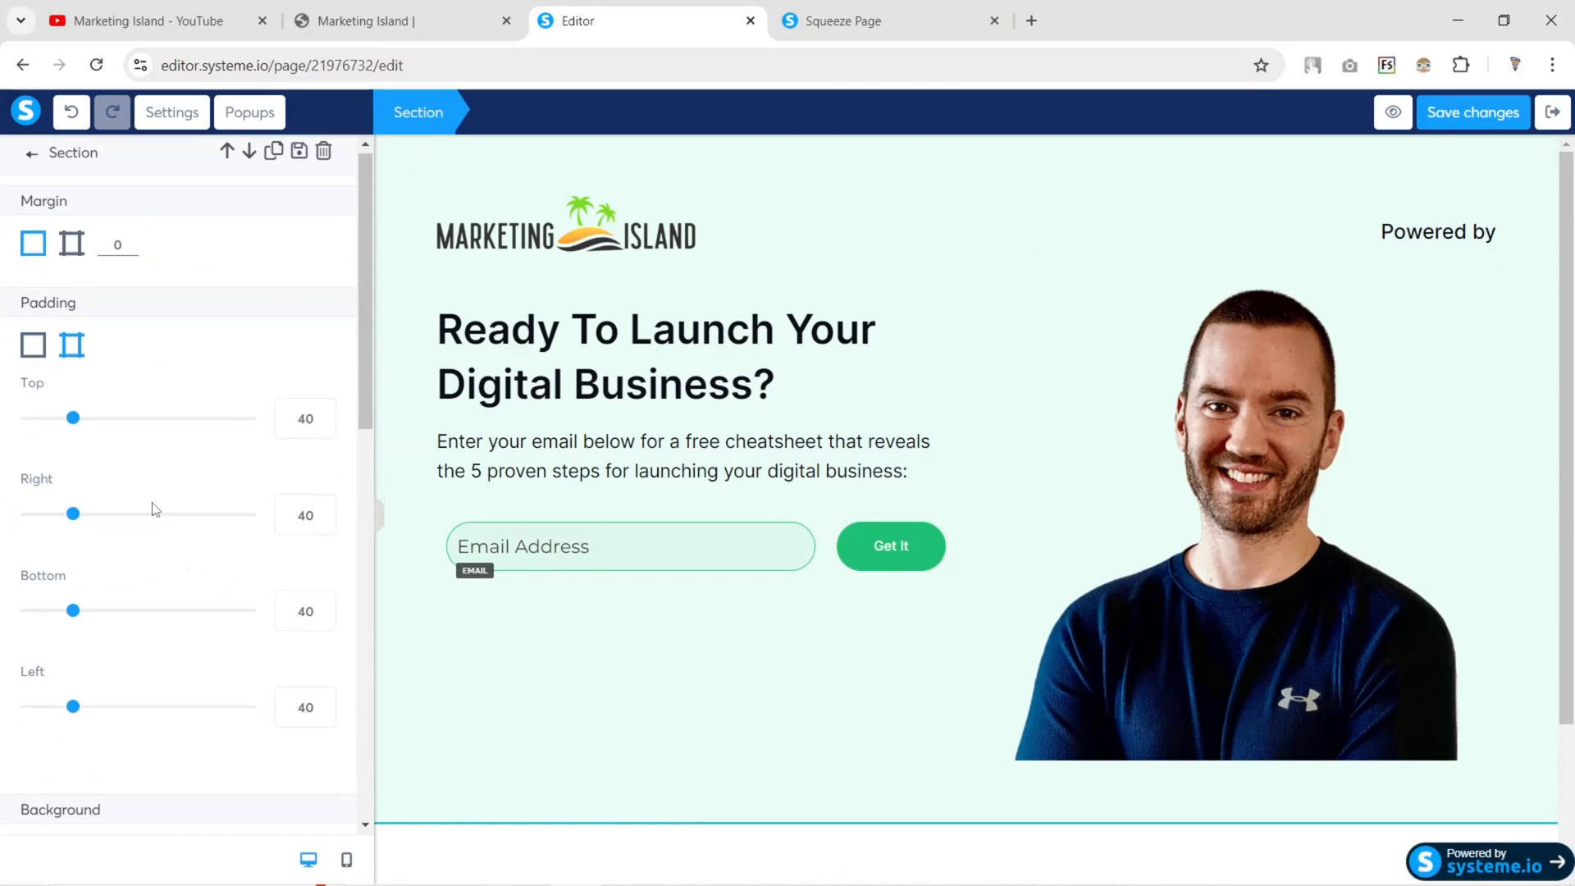
{"action": "left_click_drag", "start_coordinate": [73, 514], "coordinate": [25, 514]}
{"action": "left_click", "coordinate": [468, 226]}
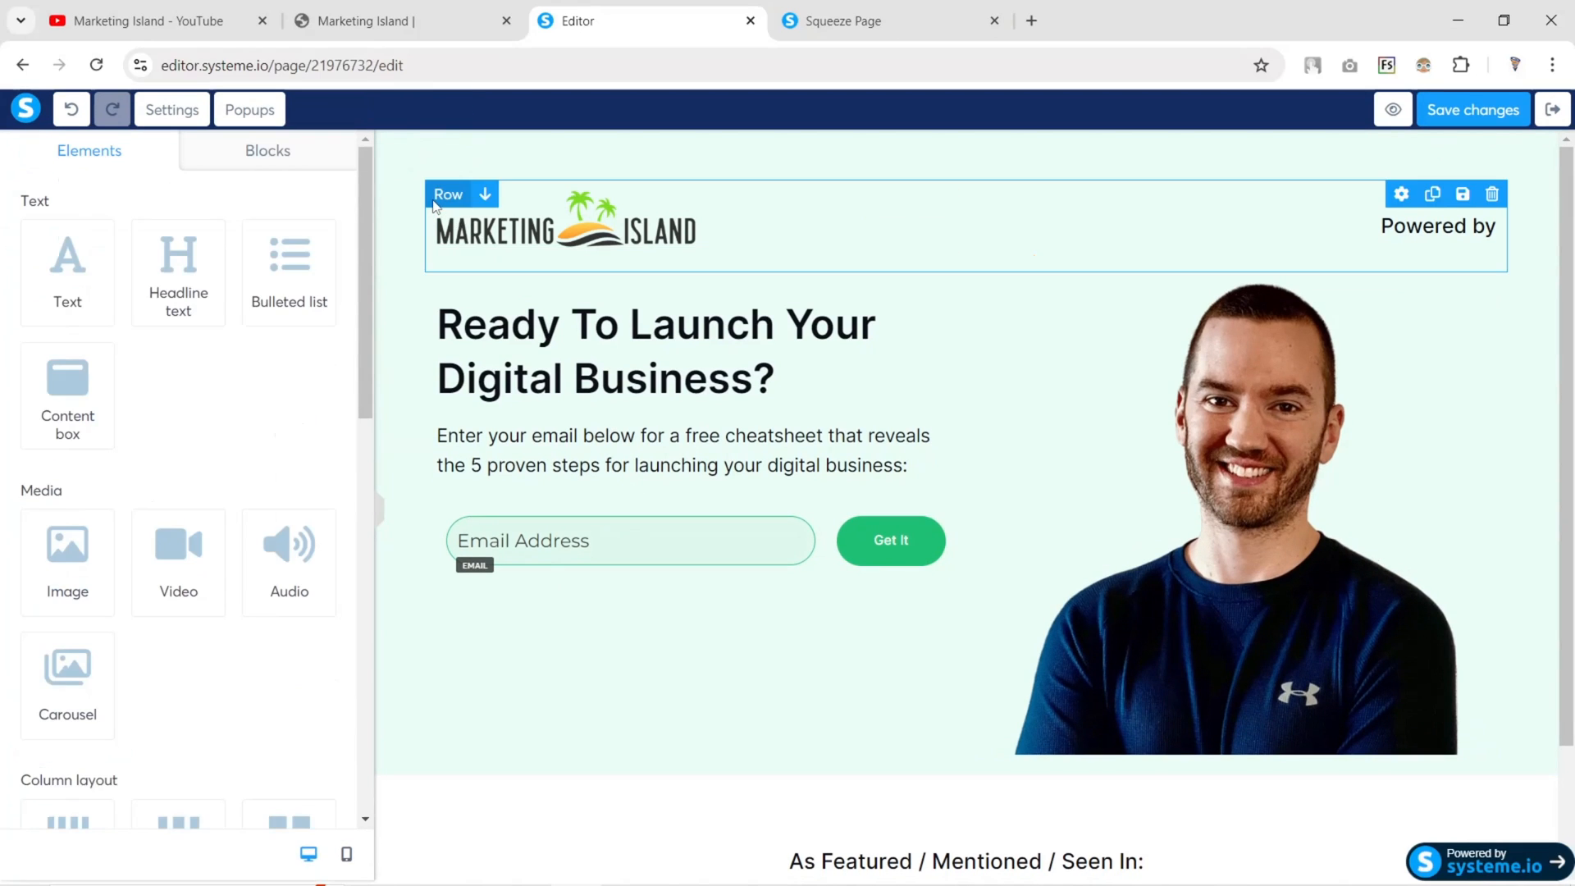
Remove the bottom padding from the hero section's outer row and from the inner row holding the headline and portrait
{"action": "left_click", "coordinate": [425, 194]}
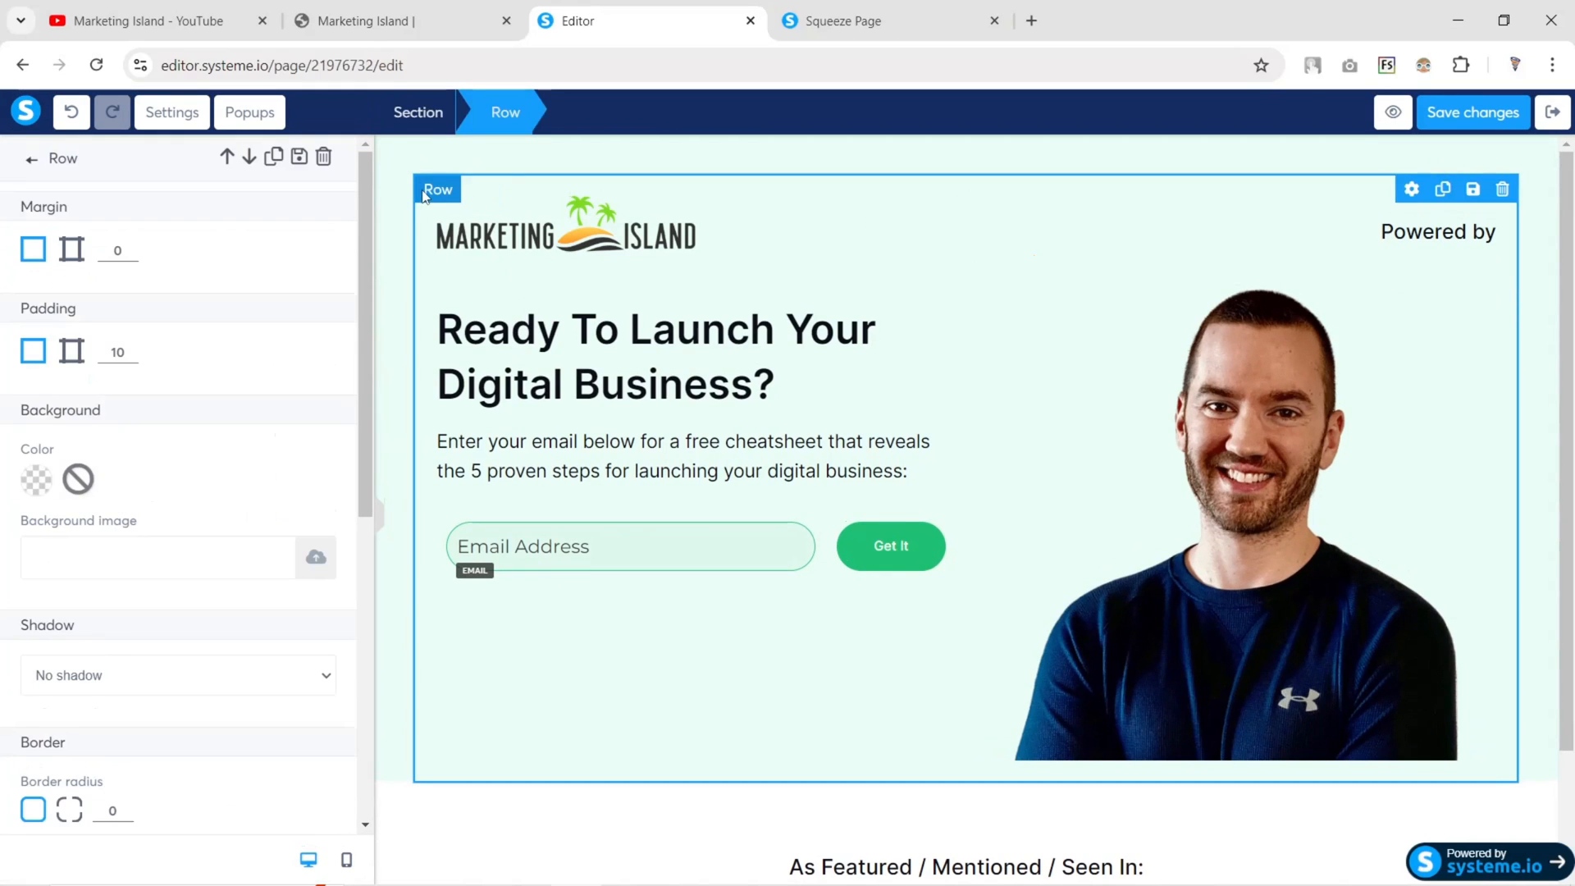
{"action": "left_click", "coordinate": [72, 354]}
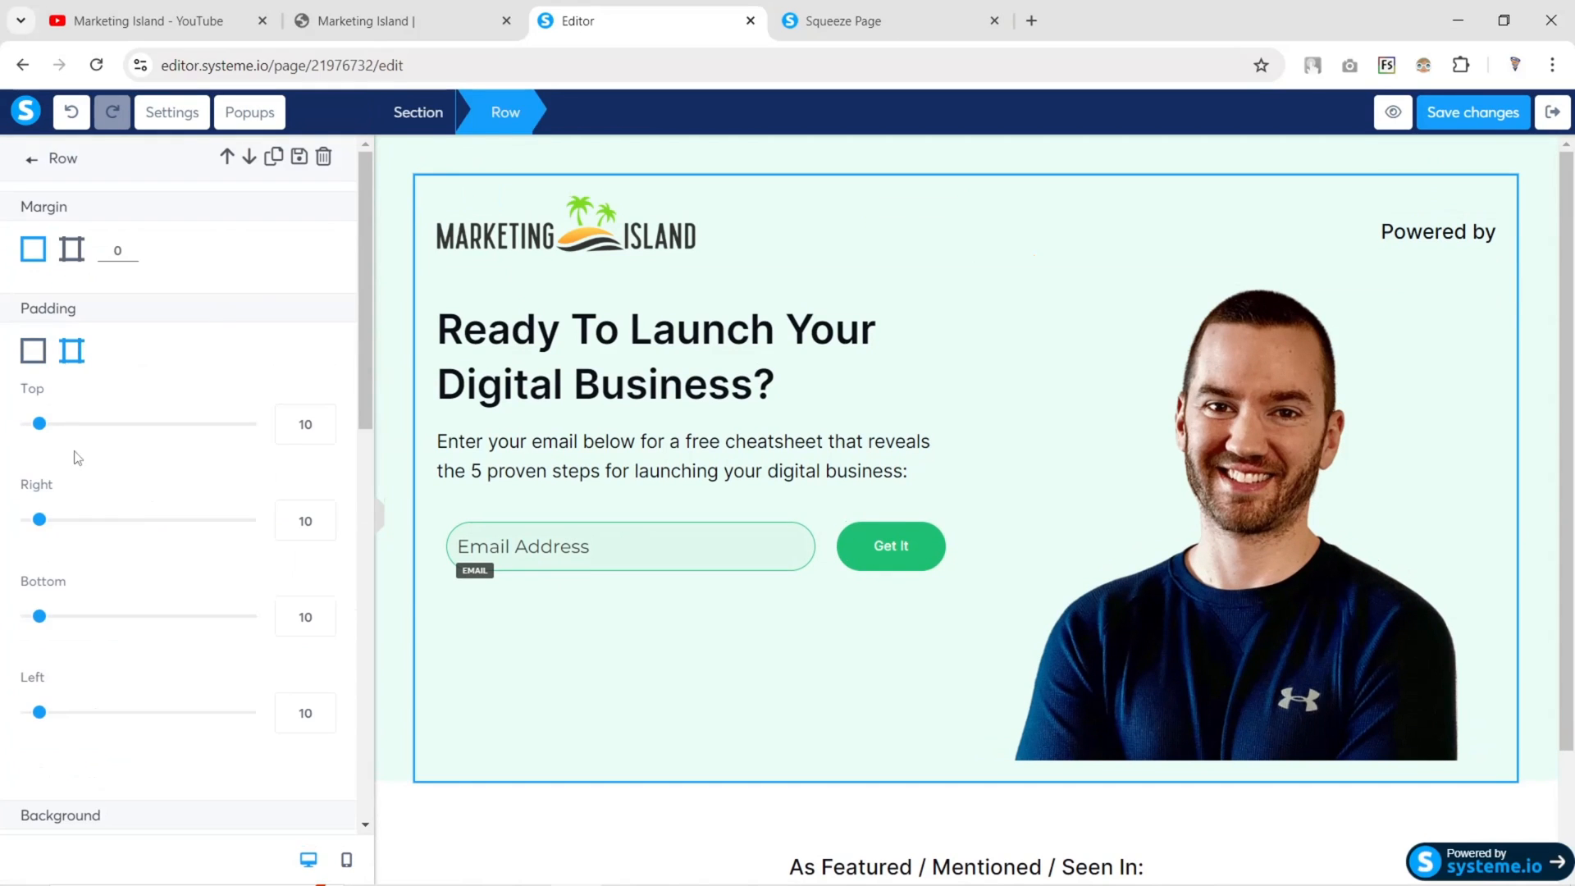
{"action": "left_click_drag", "start_coordinate": [41, 618], "coordinate": [4, 621]}
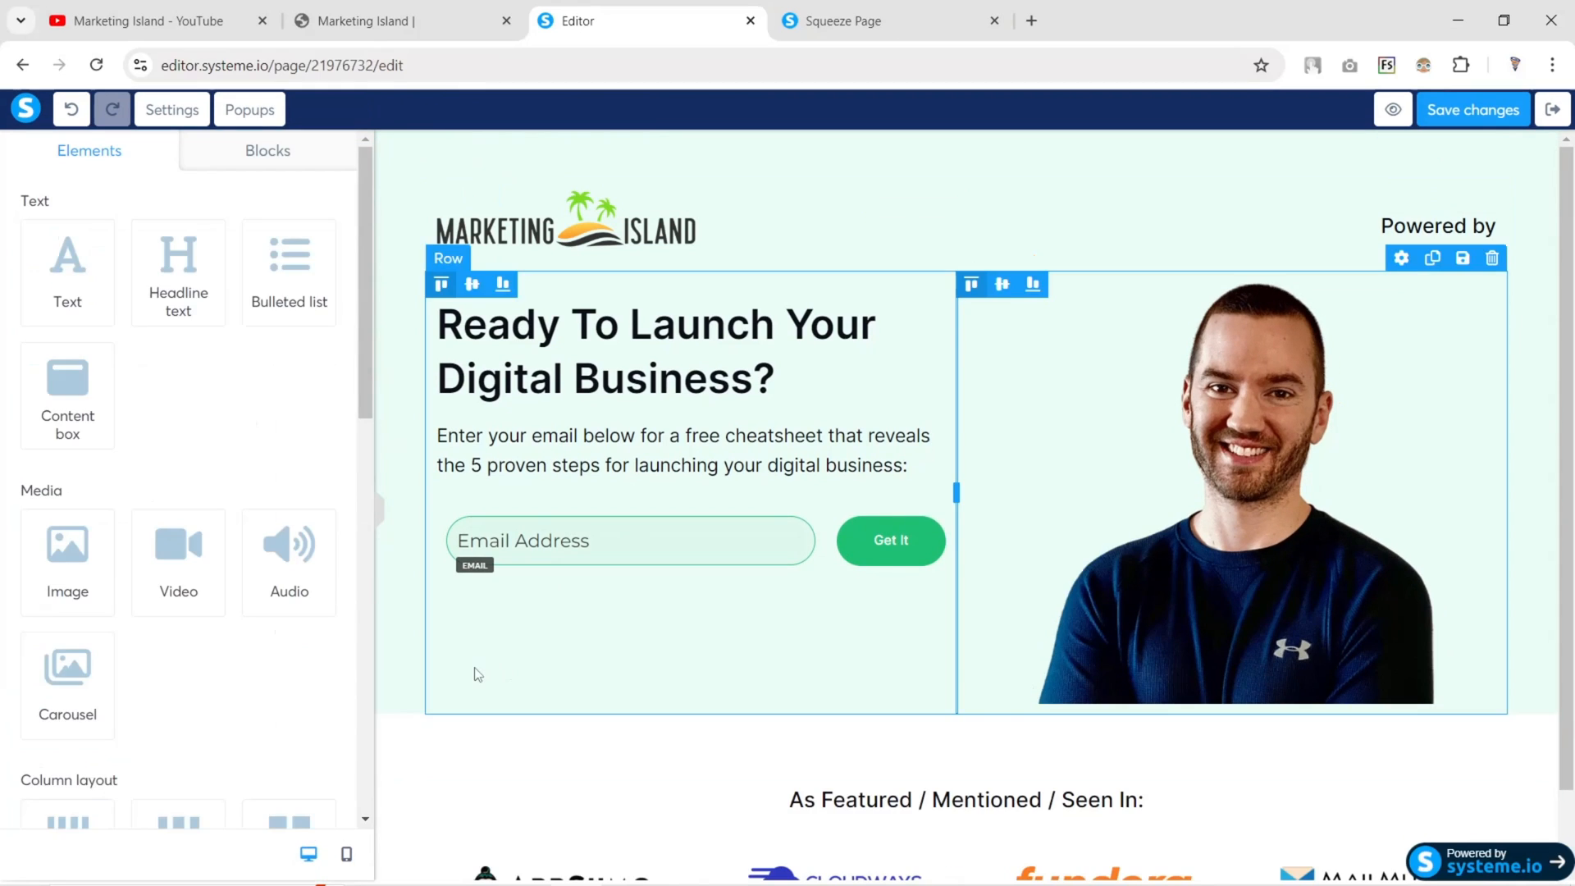
{"action": "left_click", "coordinate": [474, 669]}
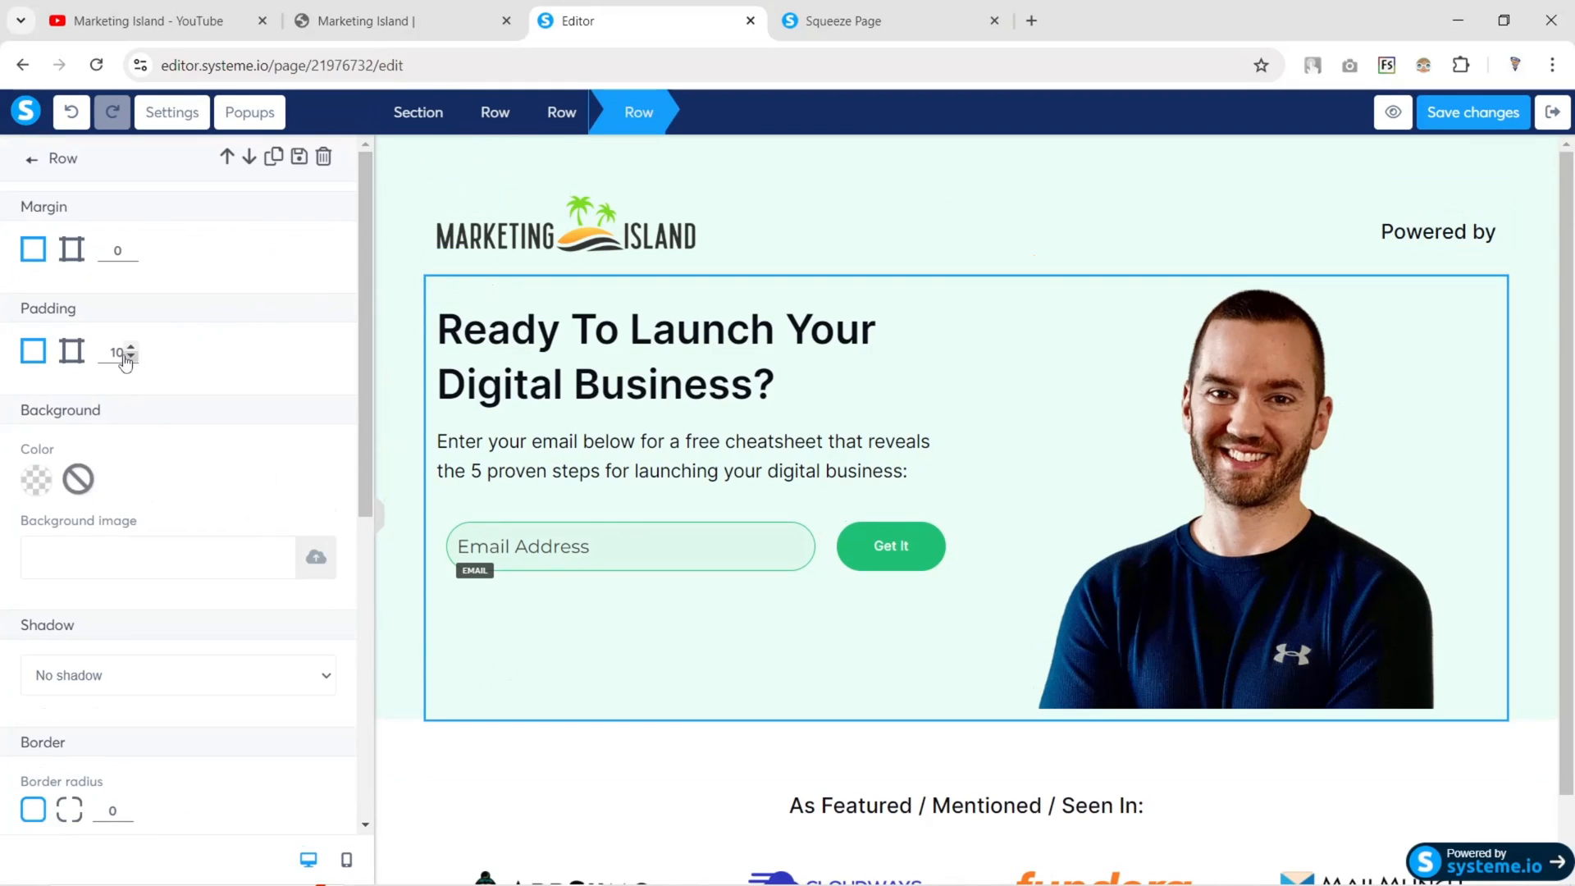
{"action": "left_click", "coordinate": [73, 356]}
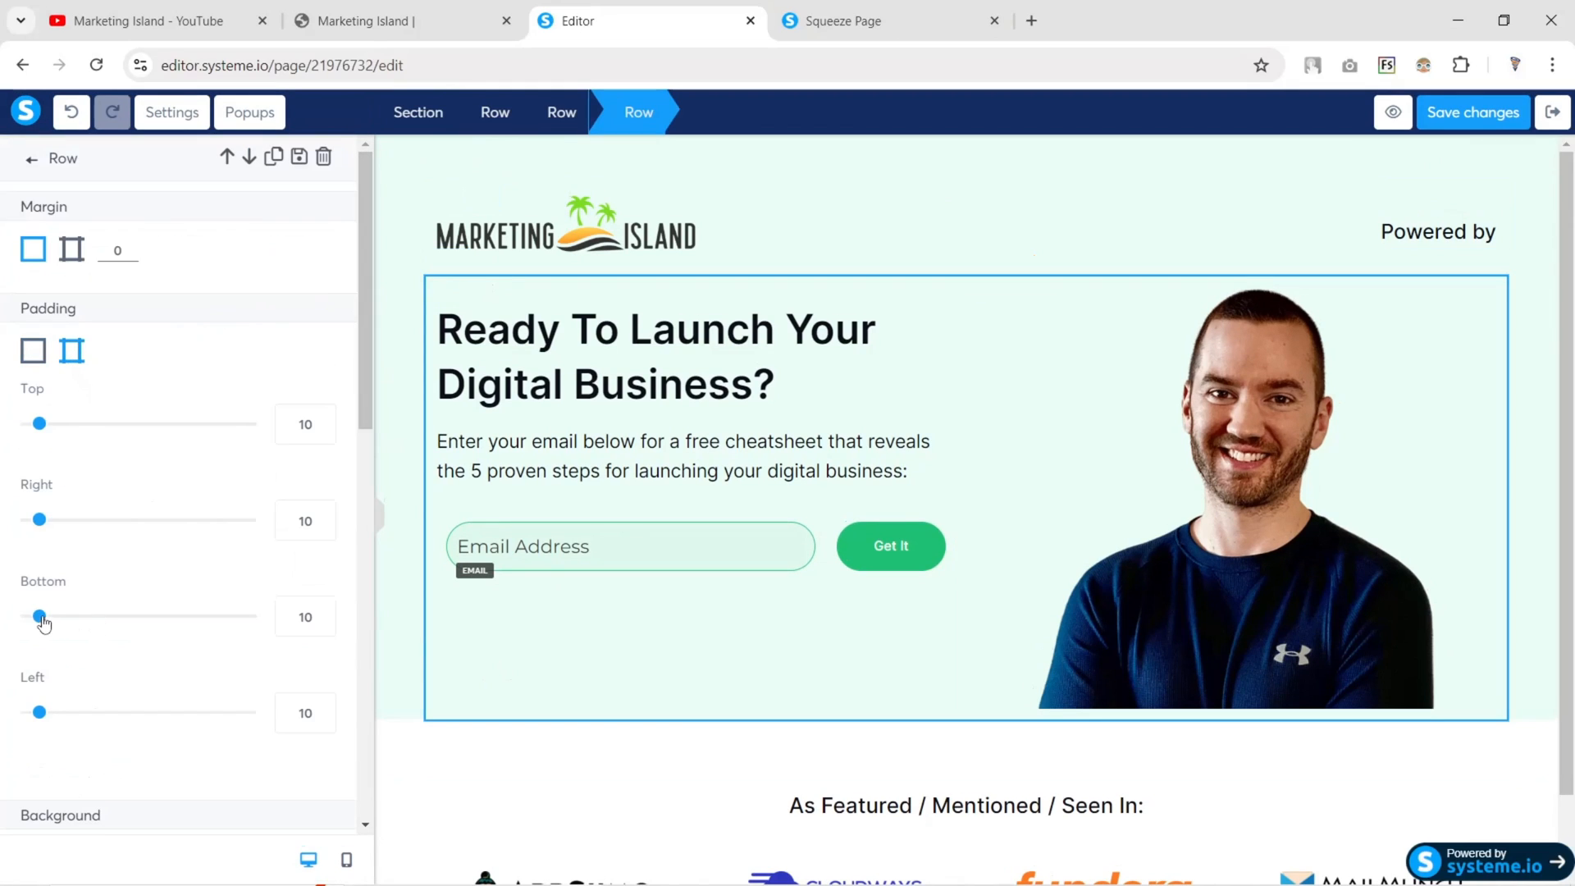
{"action": "left_click_drag", "start_coordinate": [40, 618], "coordinate": [5, 621]}
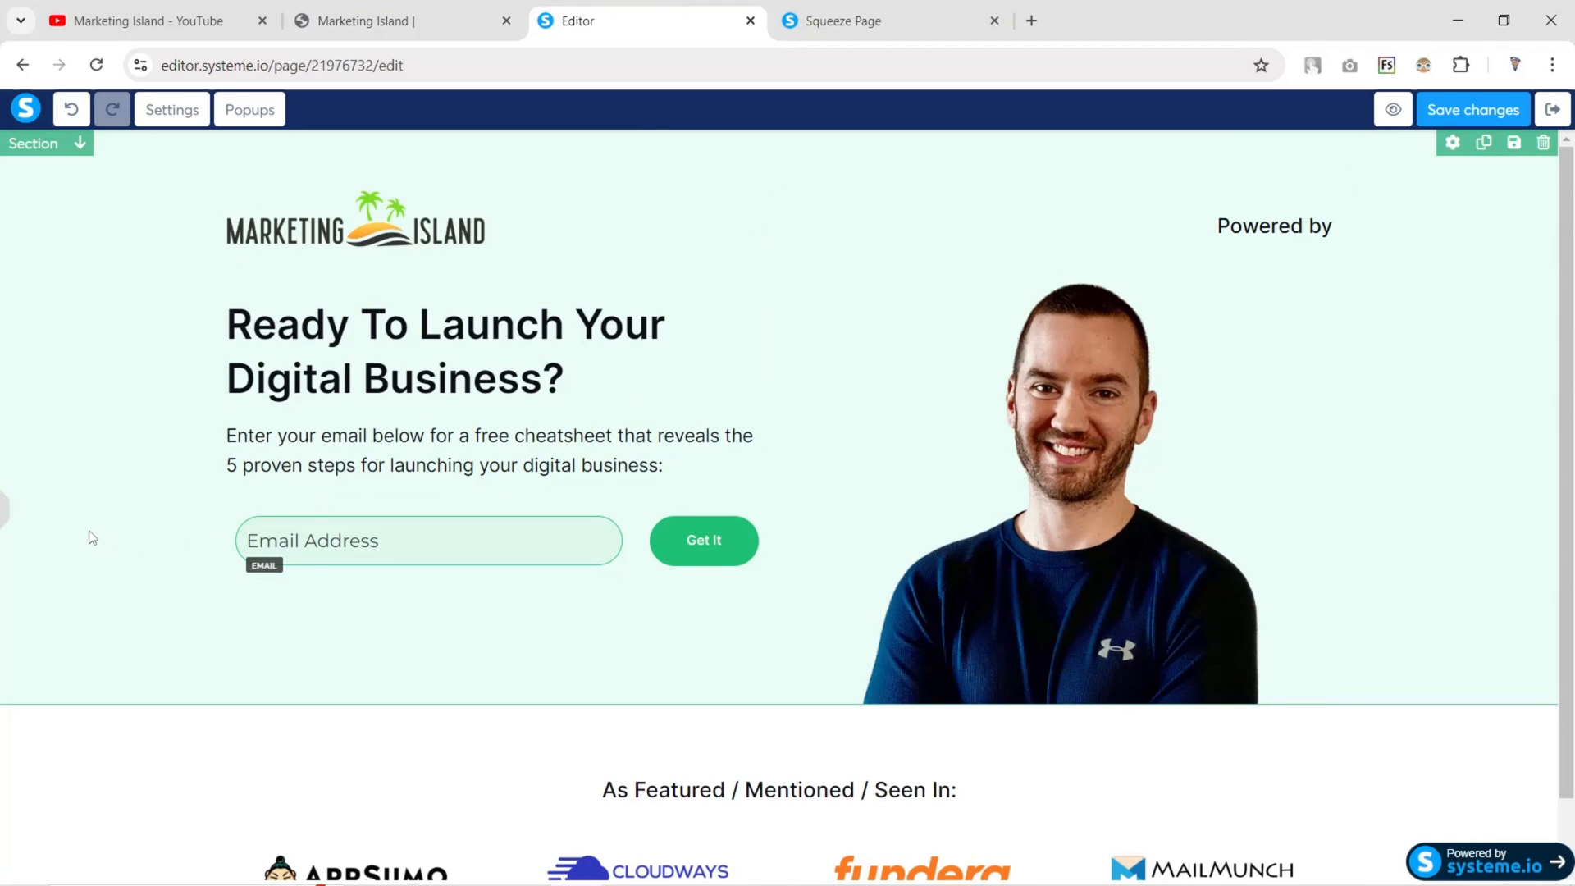
Set the bottom padding of the logo row at the top of the page to 35
{"action": "left_click", "coordinate": [4, 509]}
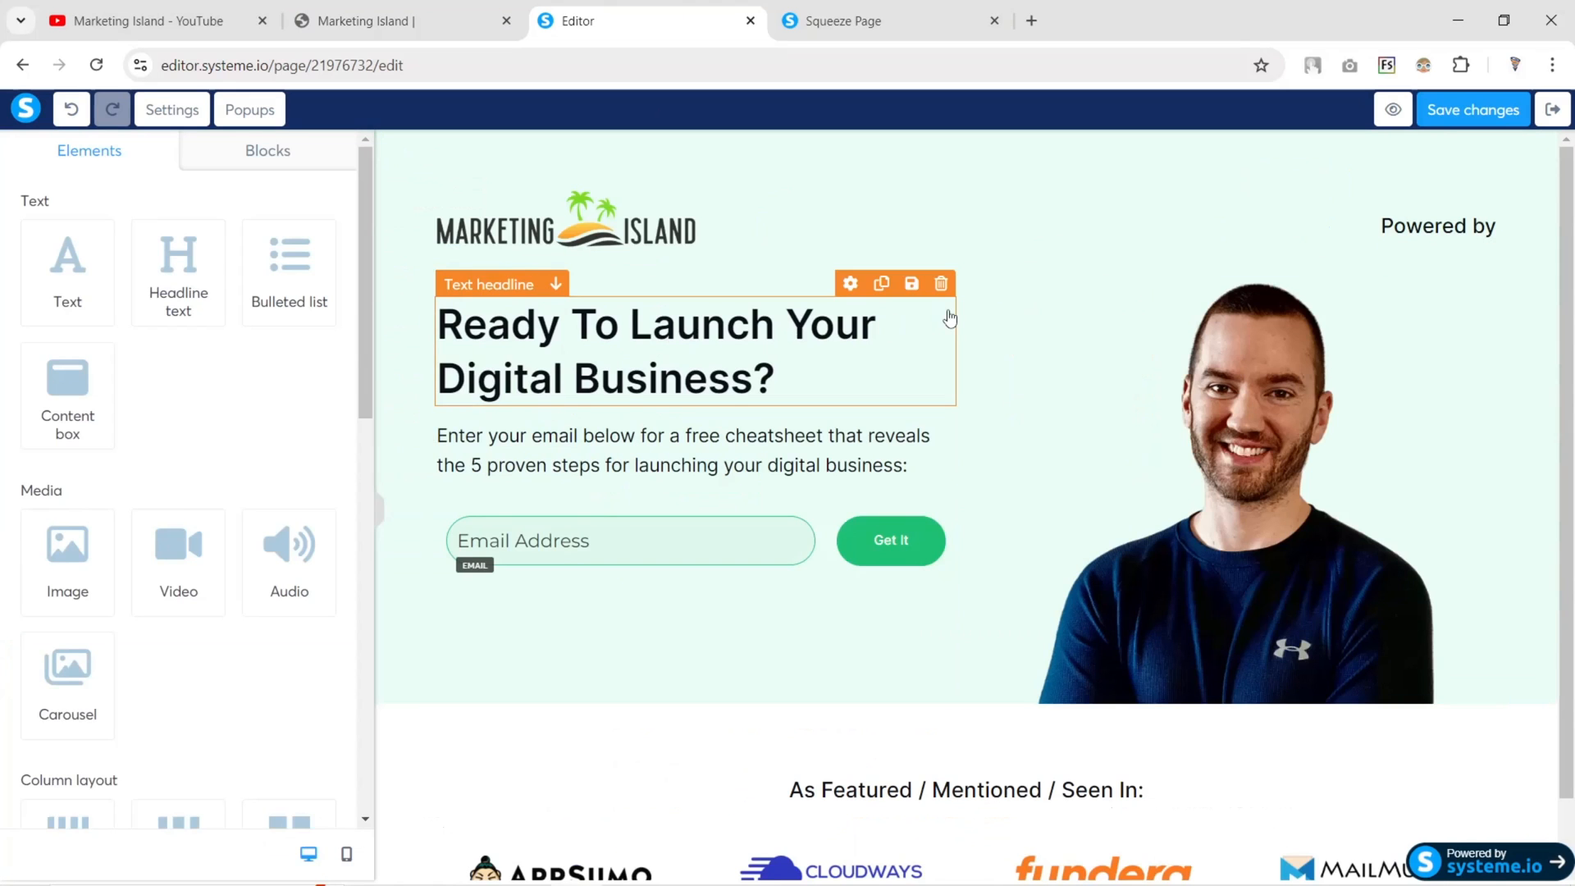
{"action": "left_click", "coordinate": [414, 200]}
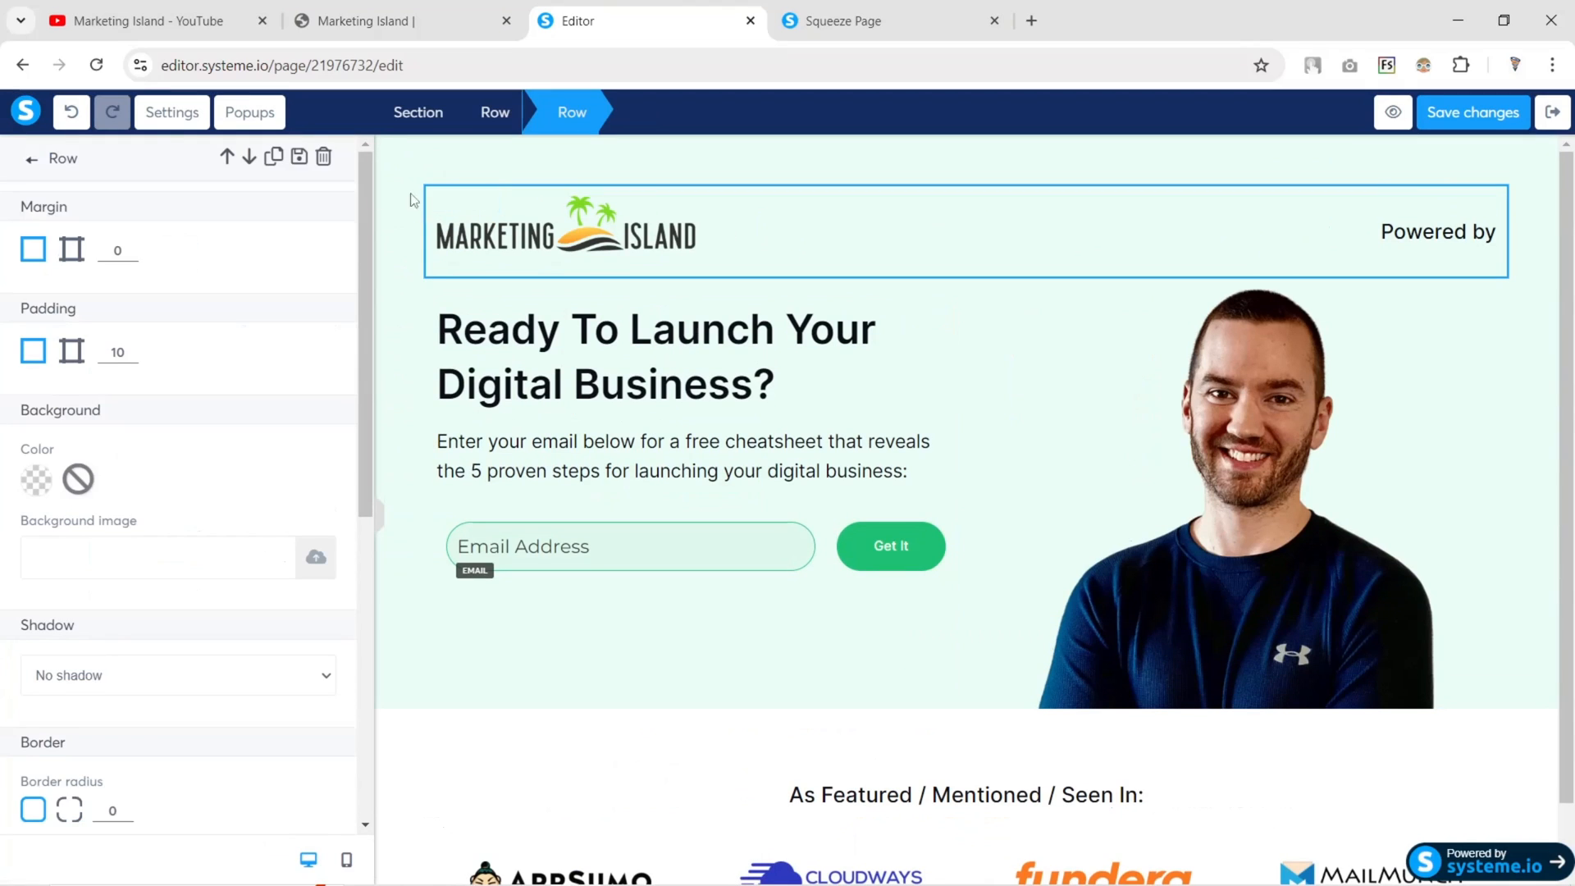
{"action": "left_click", "coordinate": [71, 353]}
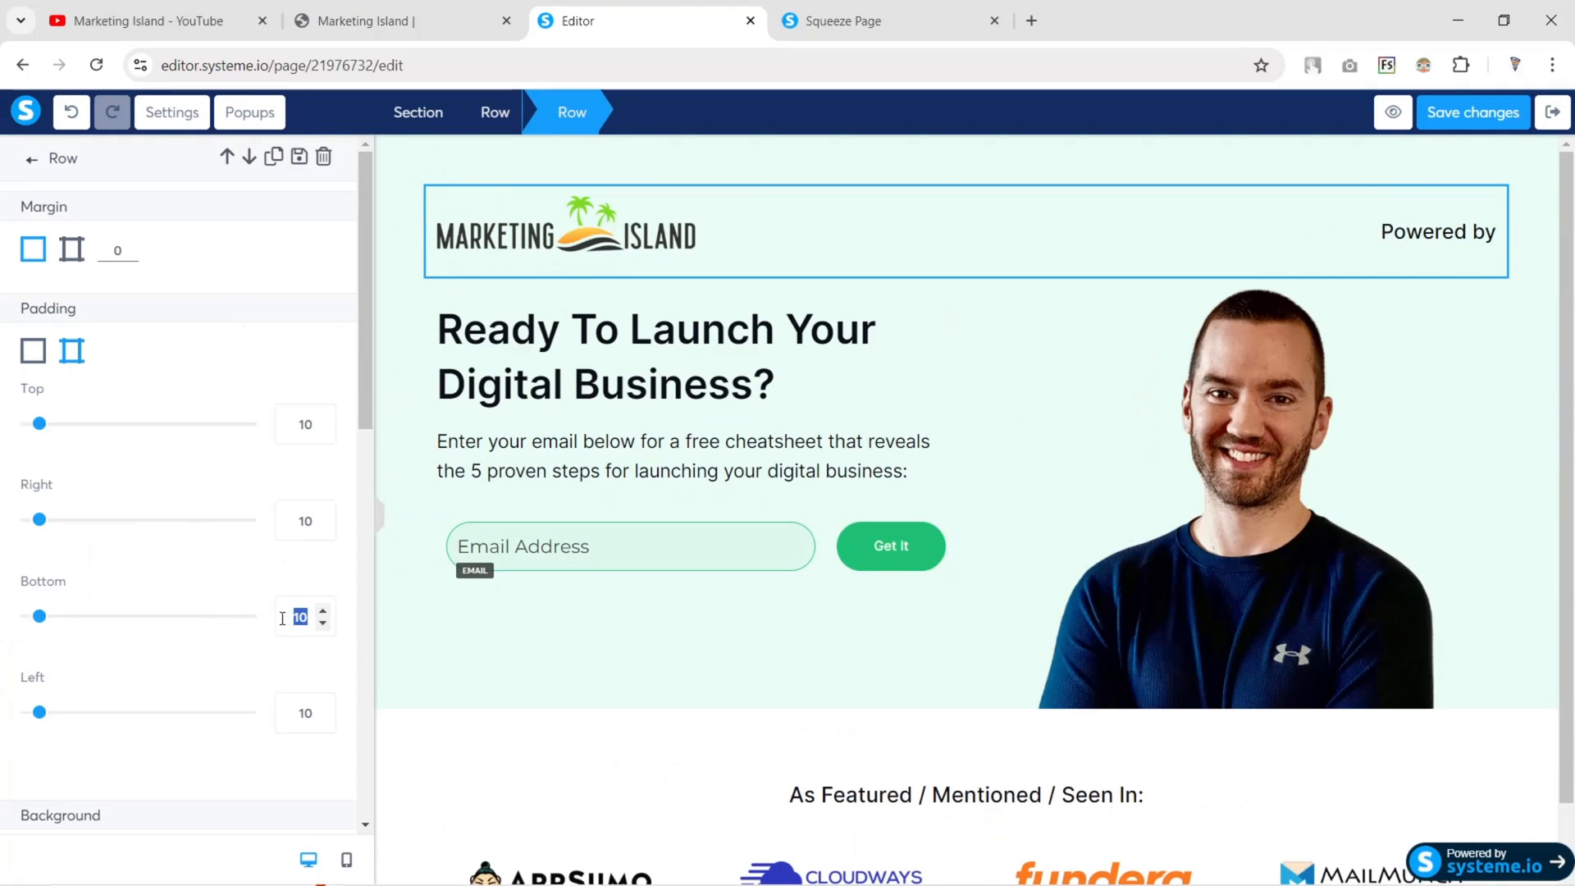
{"action": "type", "text": "25"}
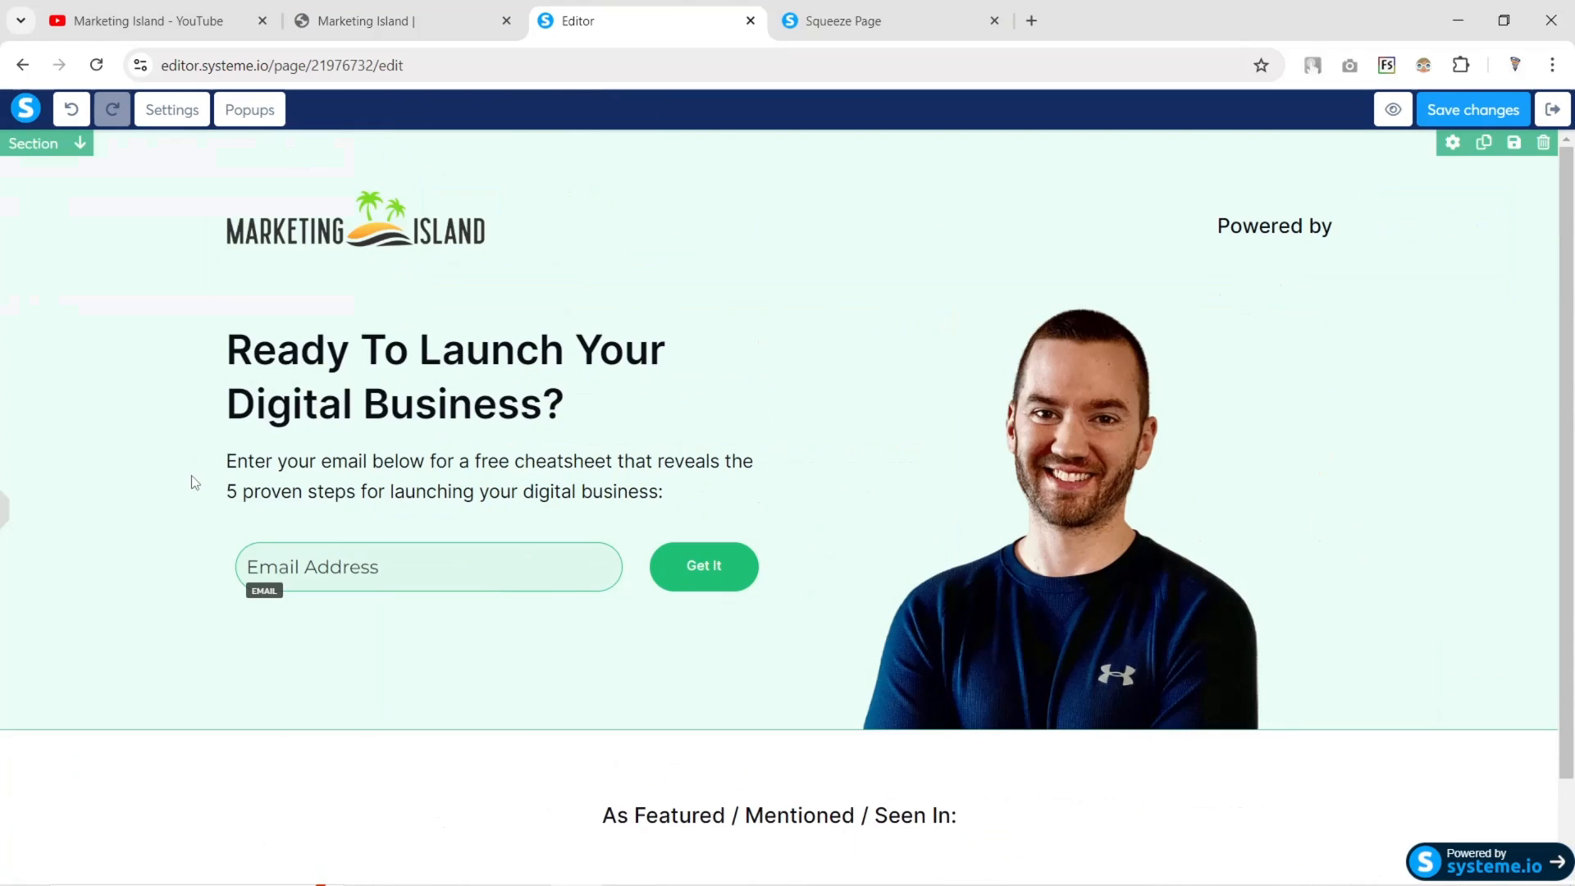
{"action": "scroll", "coordinate": [191, 479], "scroll_direction": "down", "scroll_amount": 2}
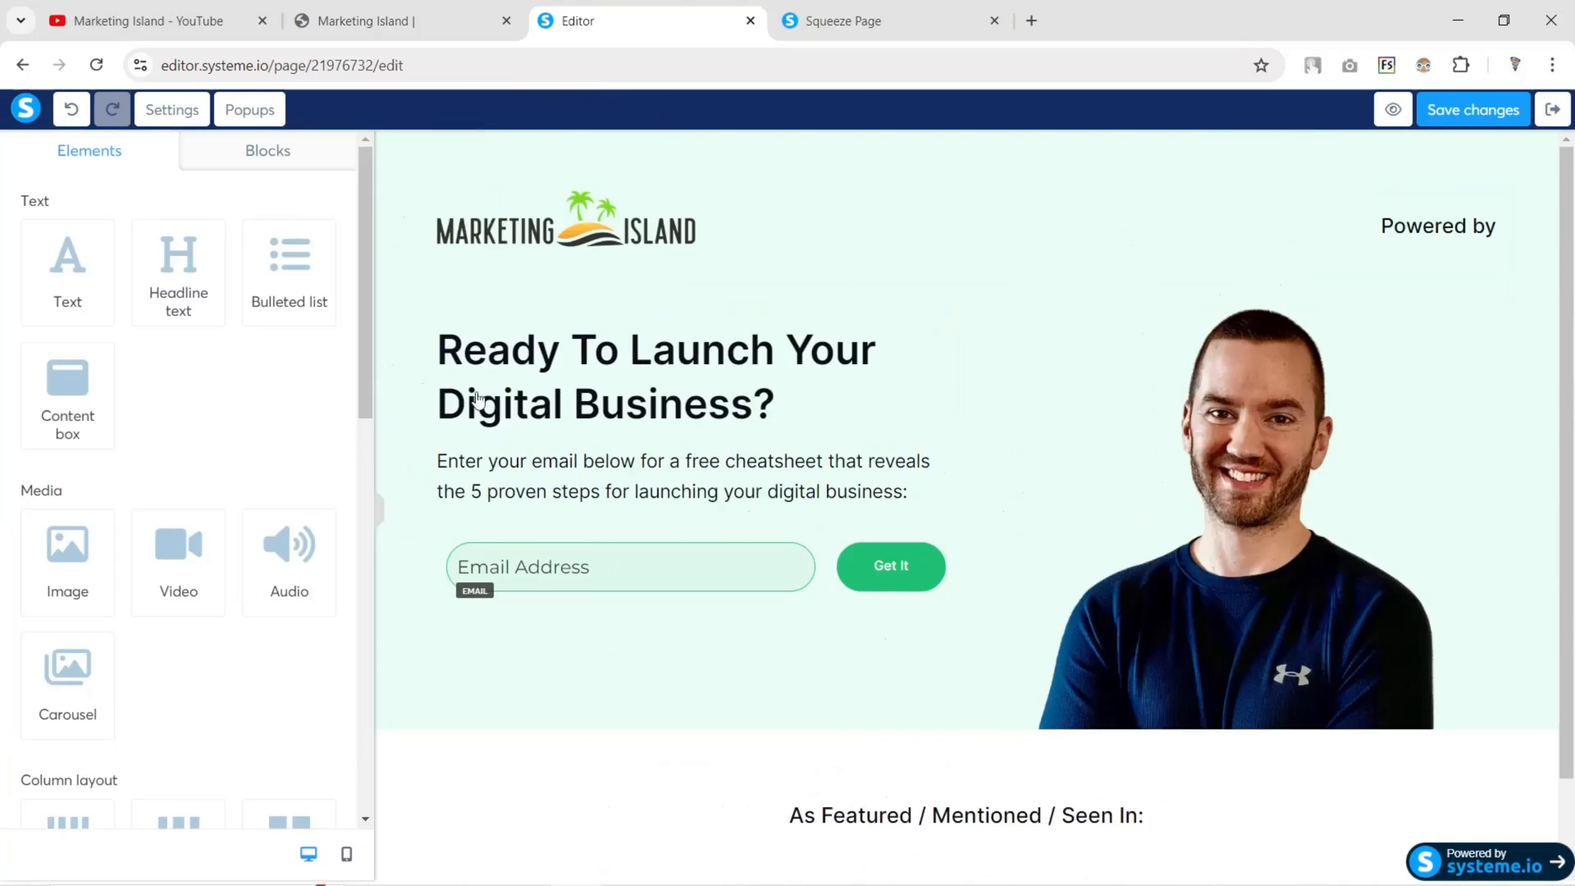
Replace the "Powered by" text in the header with "Home" and compare the page with the reference site
{"action": "triple_click", "coordinate": [1396, 223]}
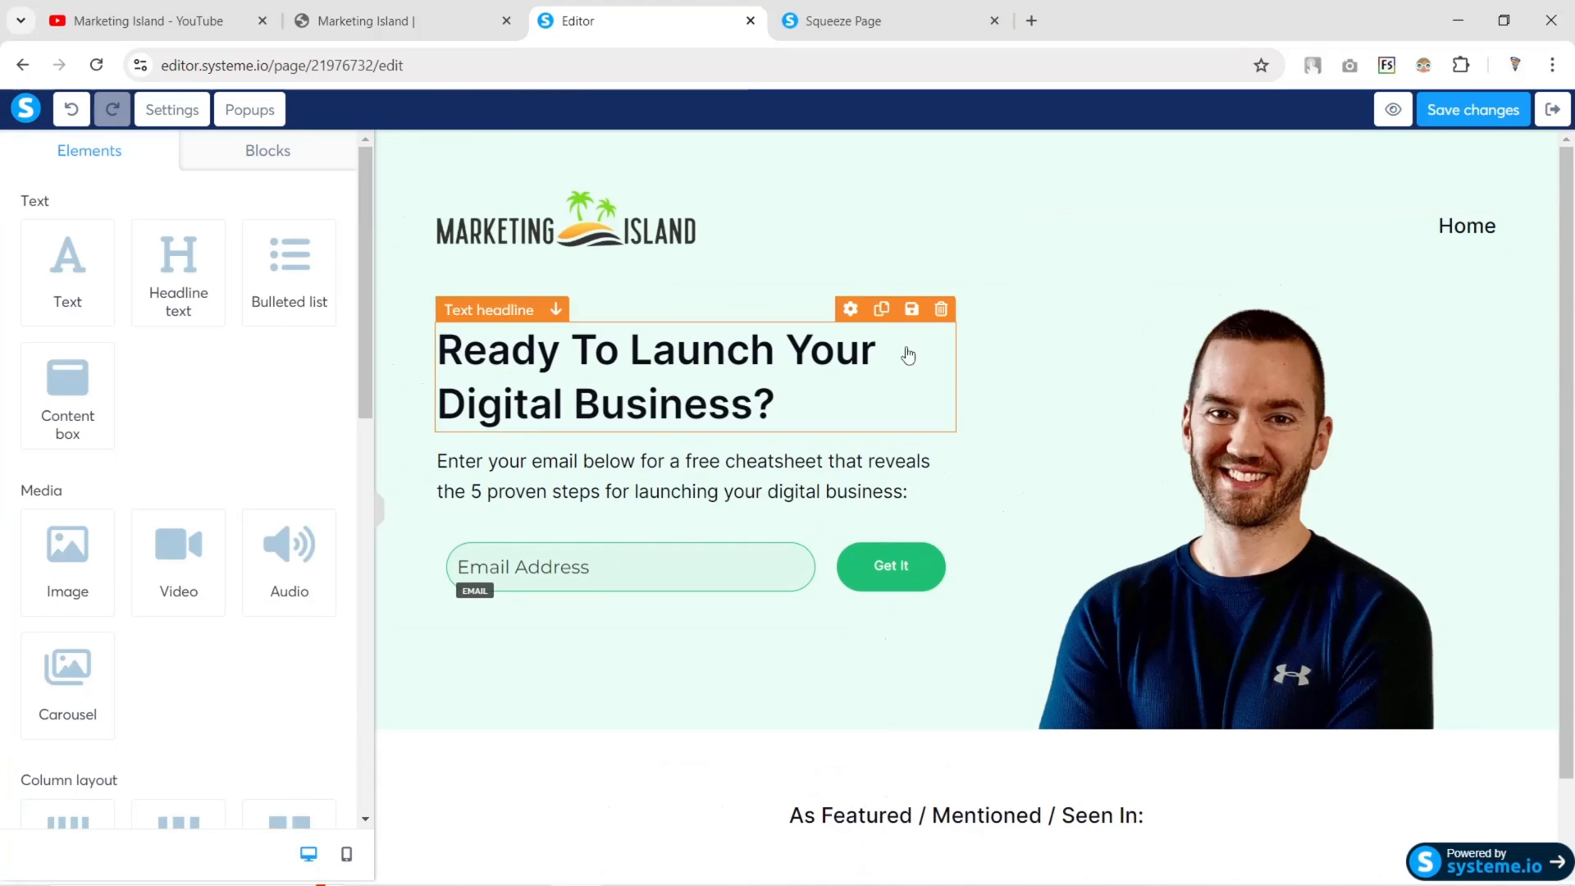
{"action": "scroll", "coordinate": [911, 459], "scroll_direction": "down", "scroll_amount": 1}
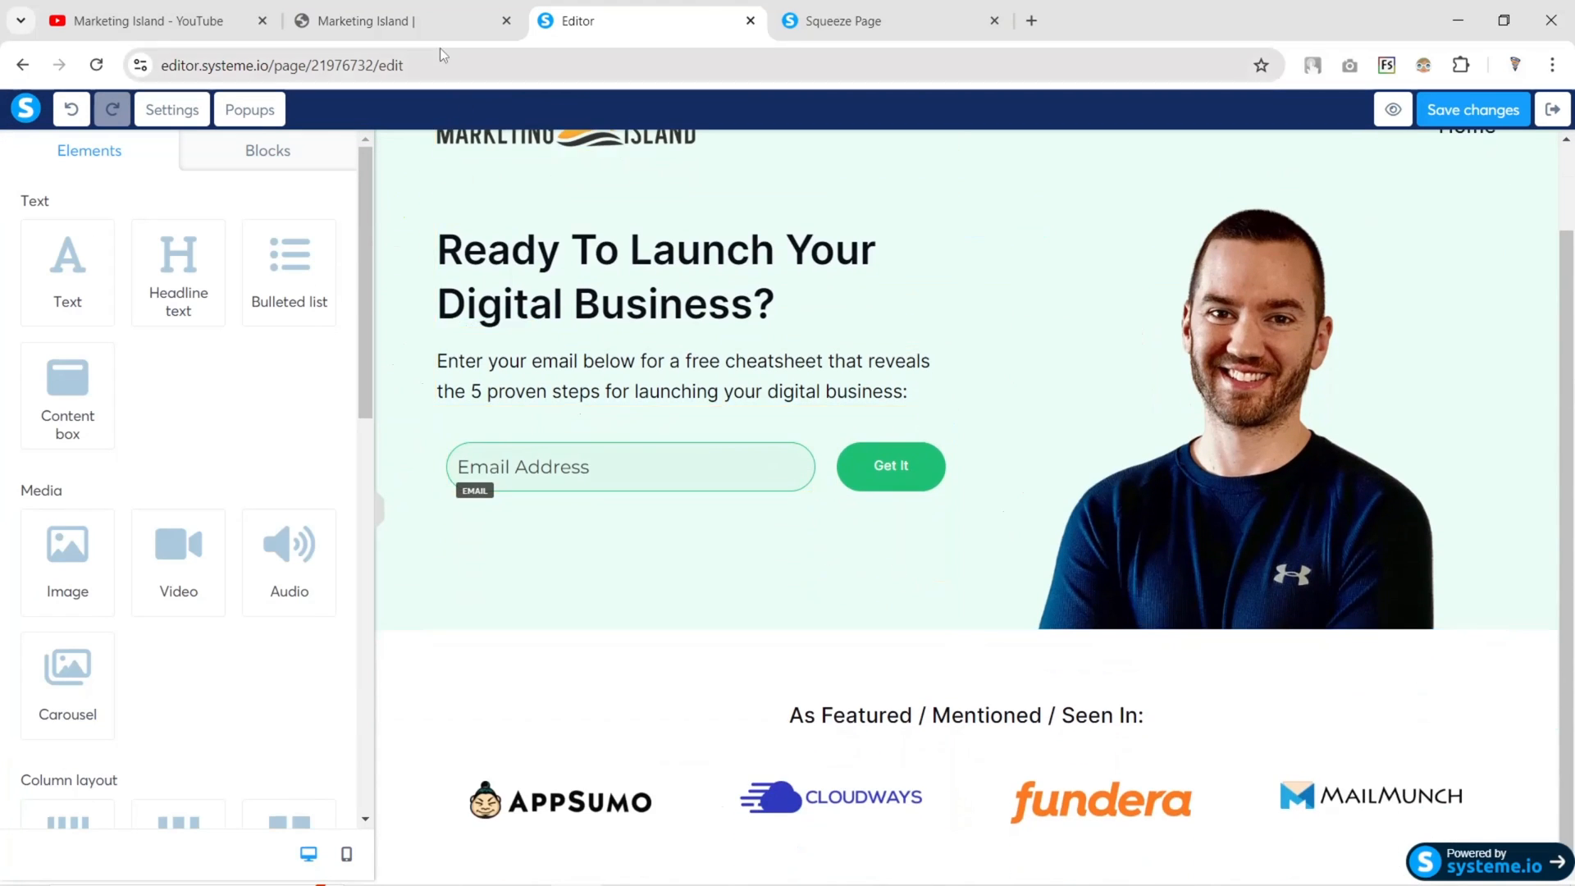
{"action": "left_click", "coordinate": [427, 22]}
{"action": "left_click", "coordinate": [593, 22]}
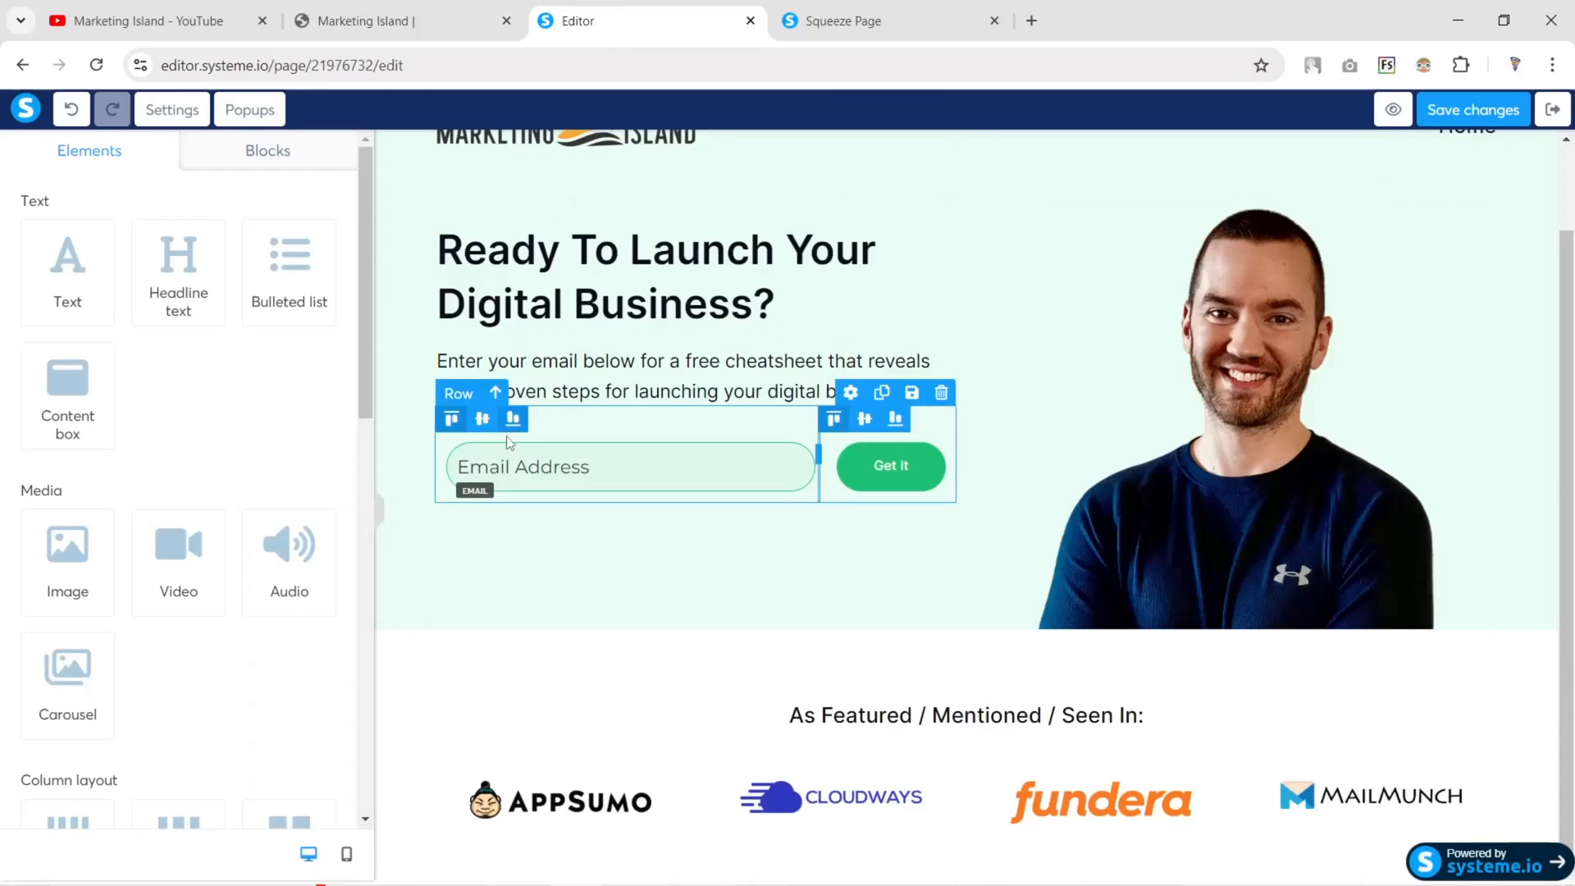
{"action": "scroll", "coordinate": [383, 507], "scroll_direction": "up", "scroll_amount": 1}
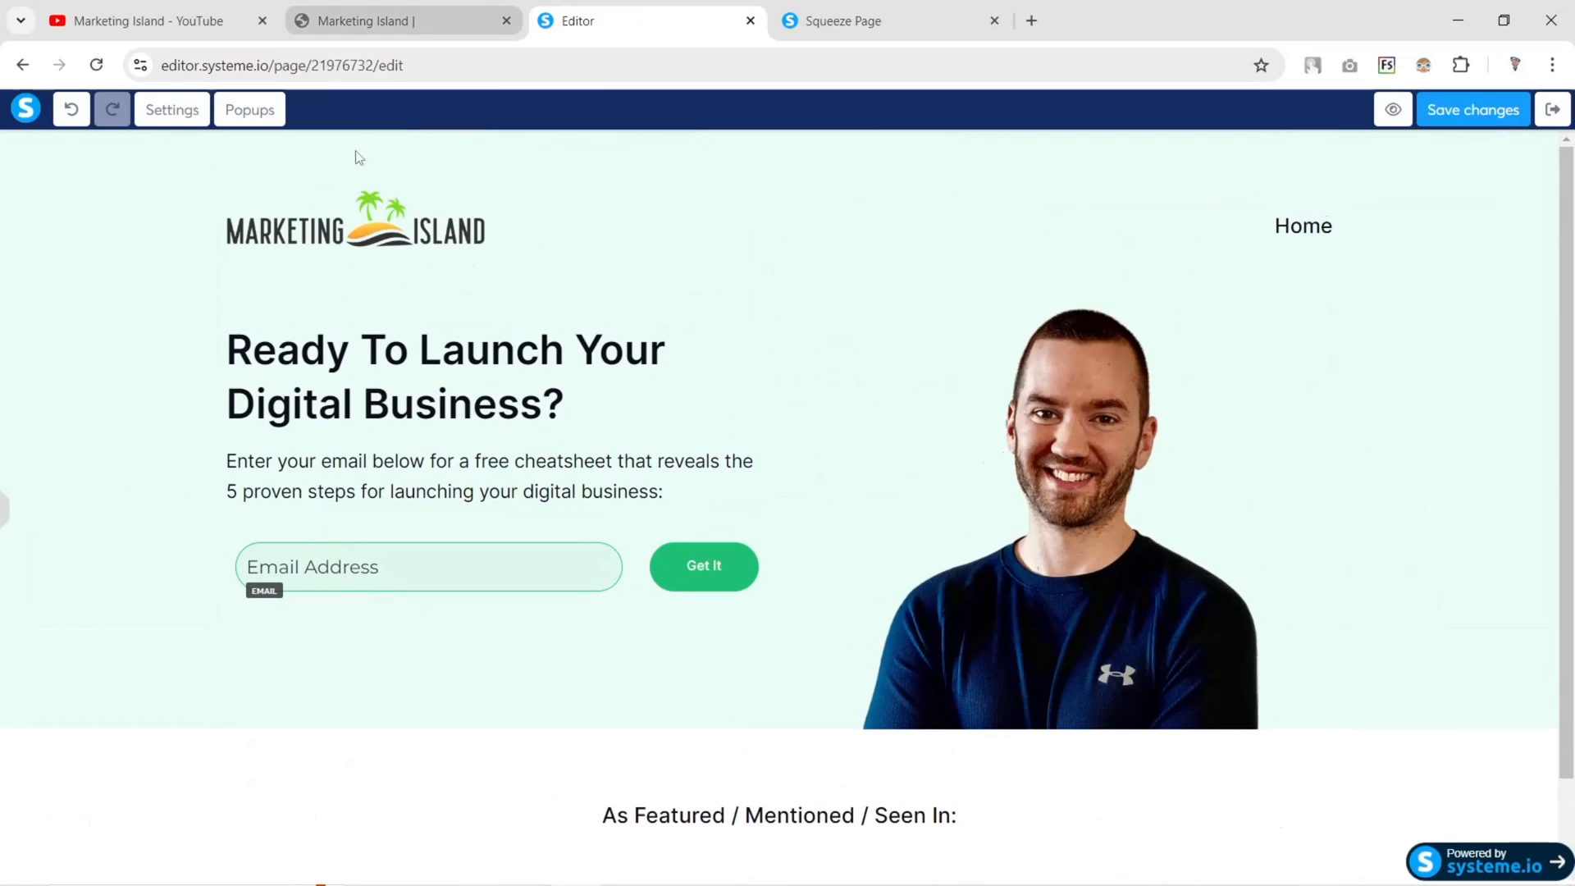
Slightly enlarge the portrait image in the hero section
{"action": "left_click", "coordinate": [1201, 442]}
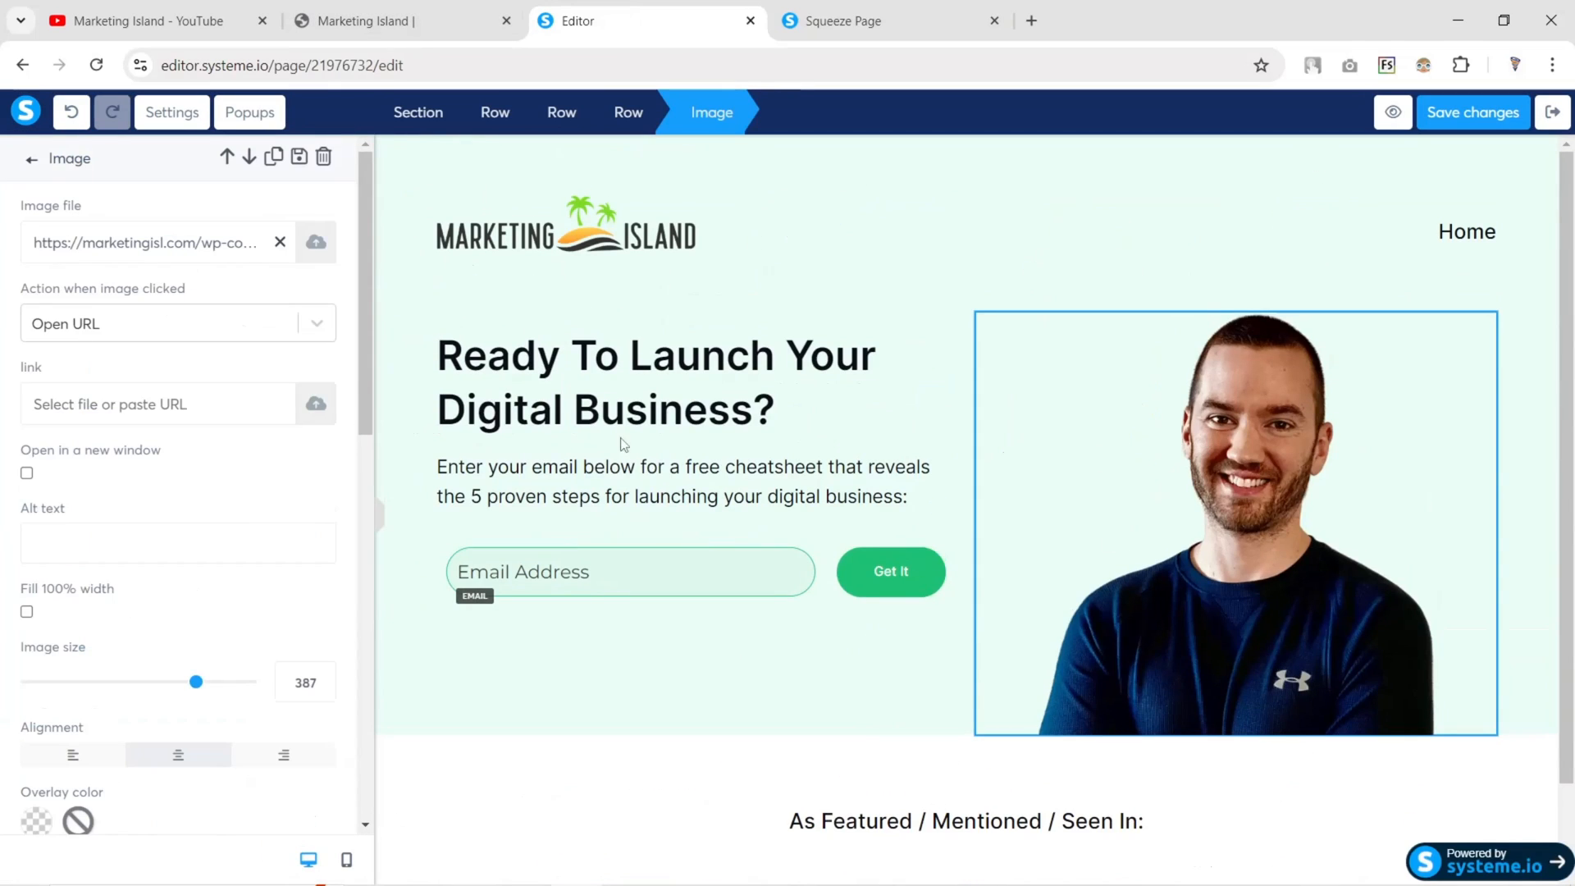
{"action": "left_click_drag", "start_coordinate": [198, 688], "coordinate": [202, 687]}
{"action": "left_click", "coordinate": [1114, 320]}
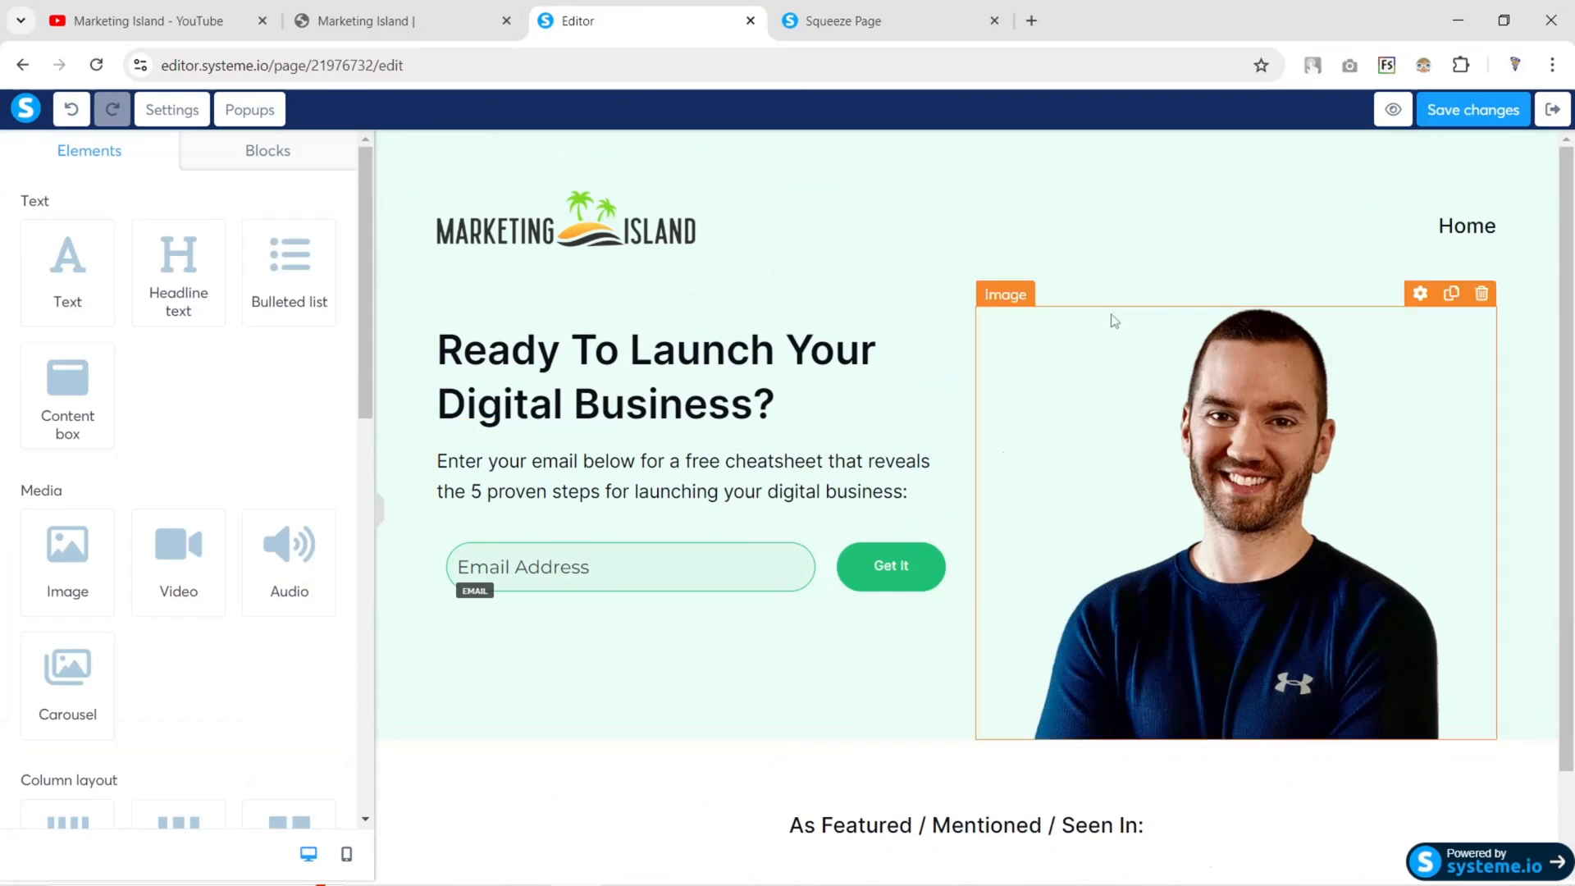
Save the squeeze page and open its preview to compare it with the reference site
{"action": "left_click", "coordinate": [1467, 115]}
{"action": "left_click", "coordinate": [1393, 109]}
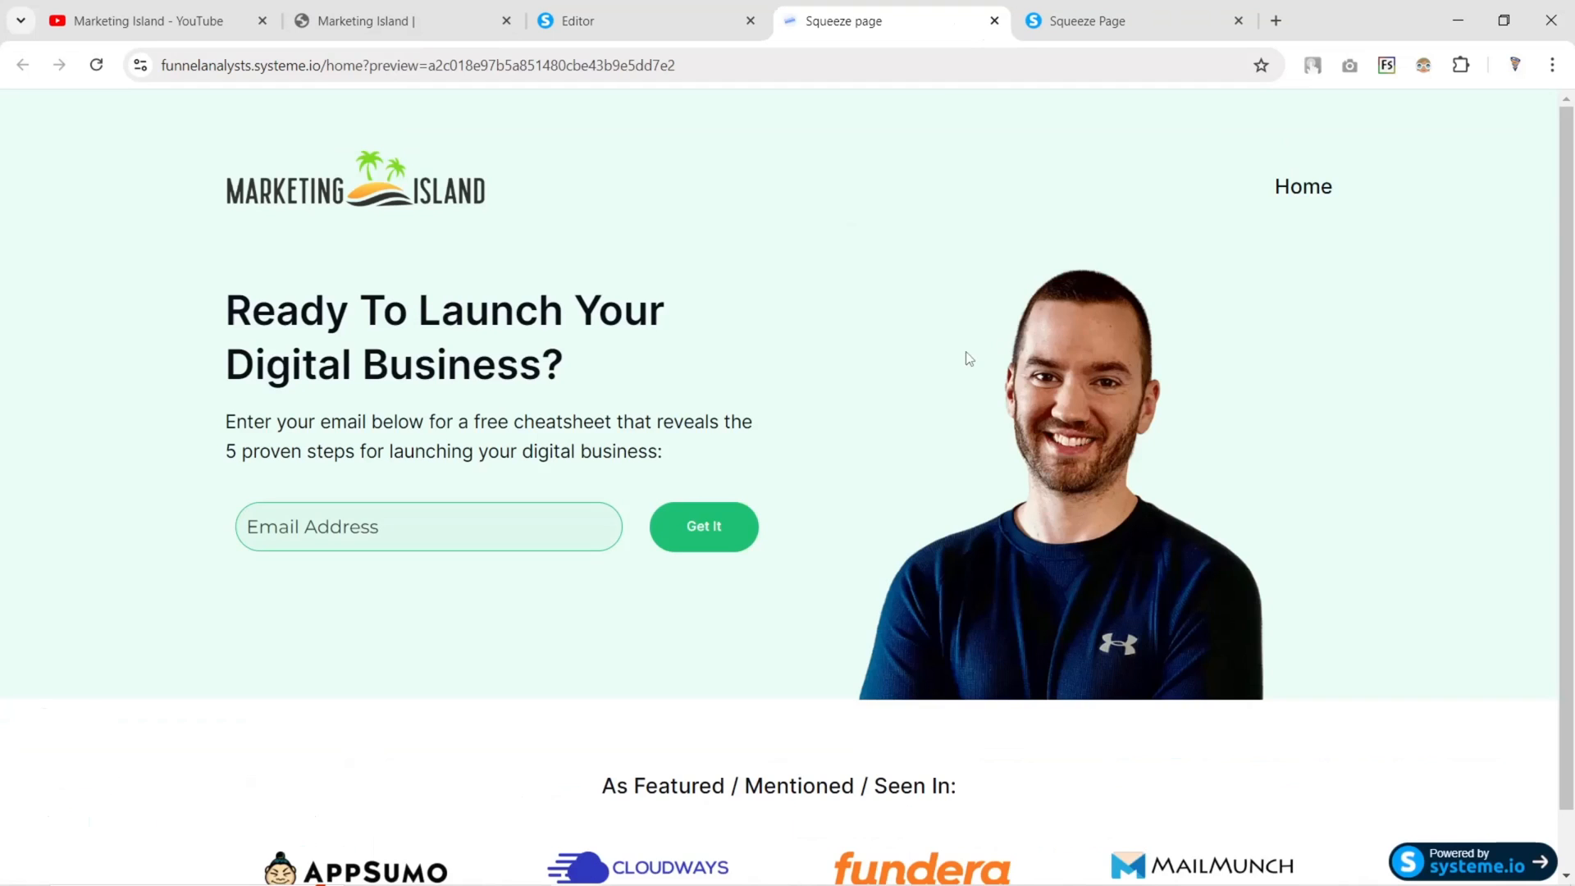
{"action": "key", "text": "ctrl+2"}
{"action": "key", "text": "ctrl+3"}
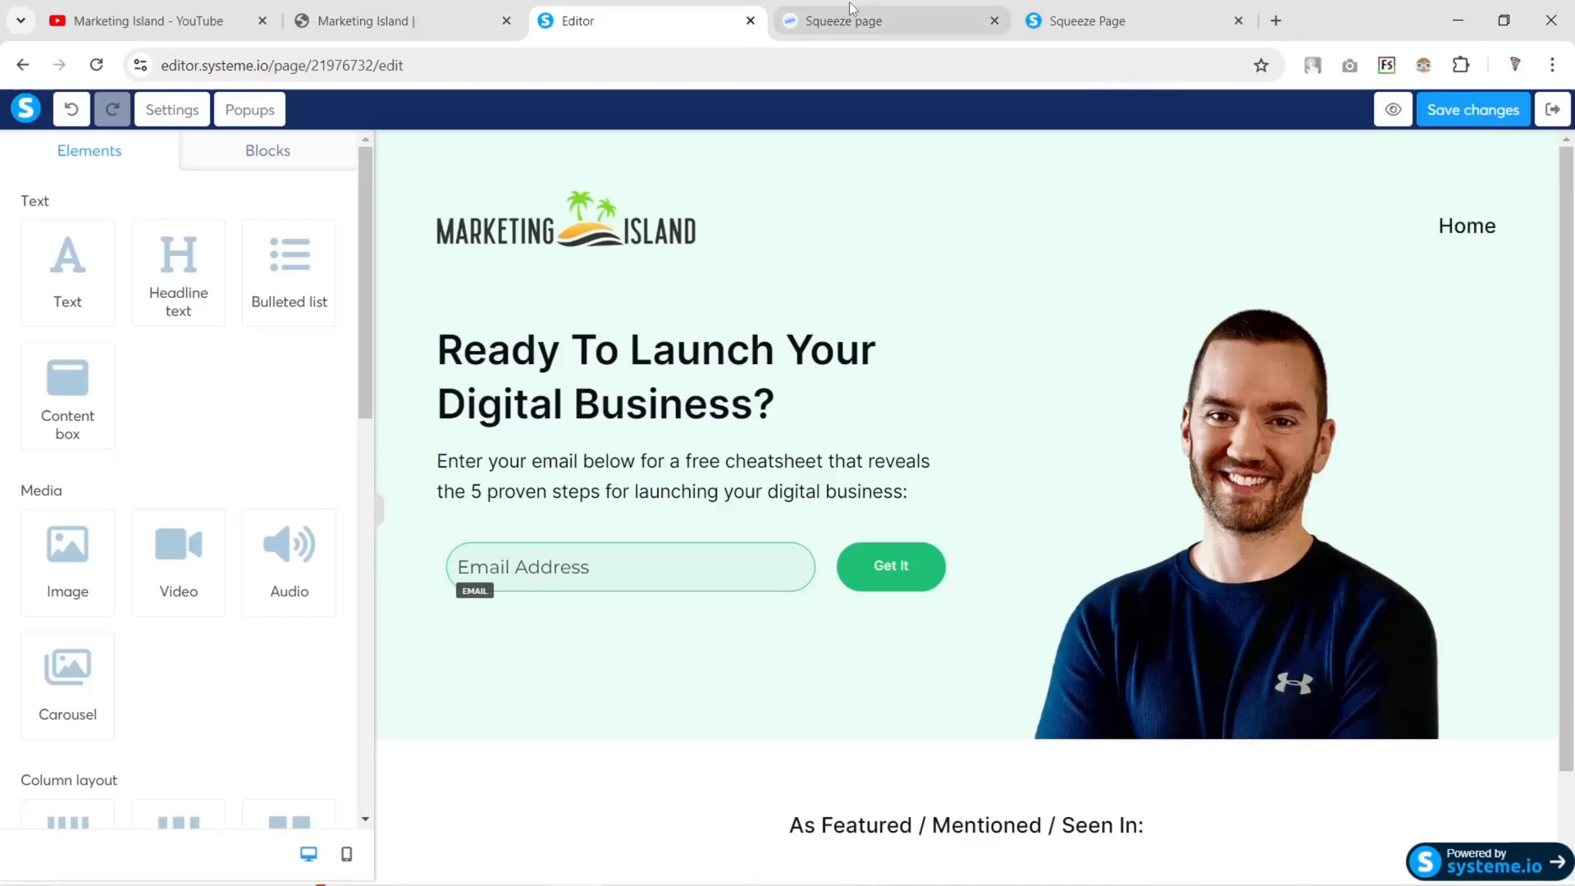
{"action": "key", "text": "ctrl+4"}
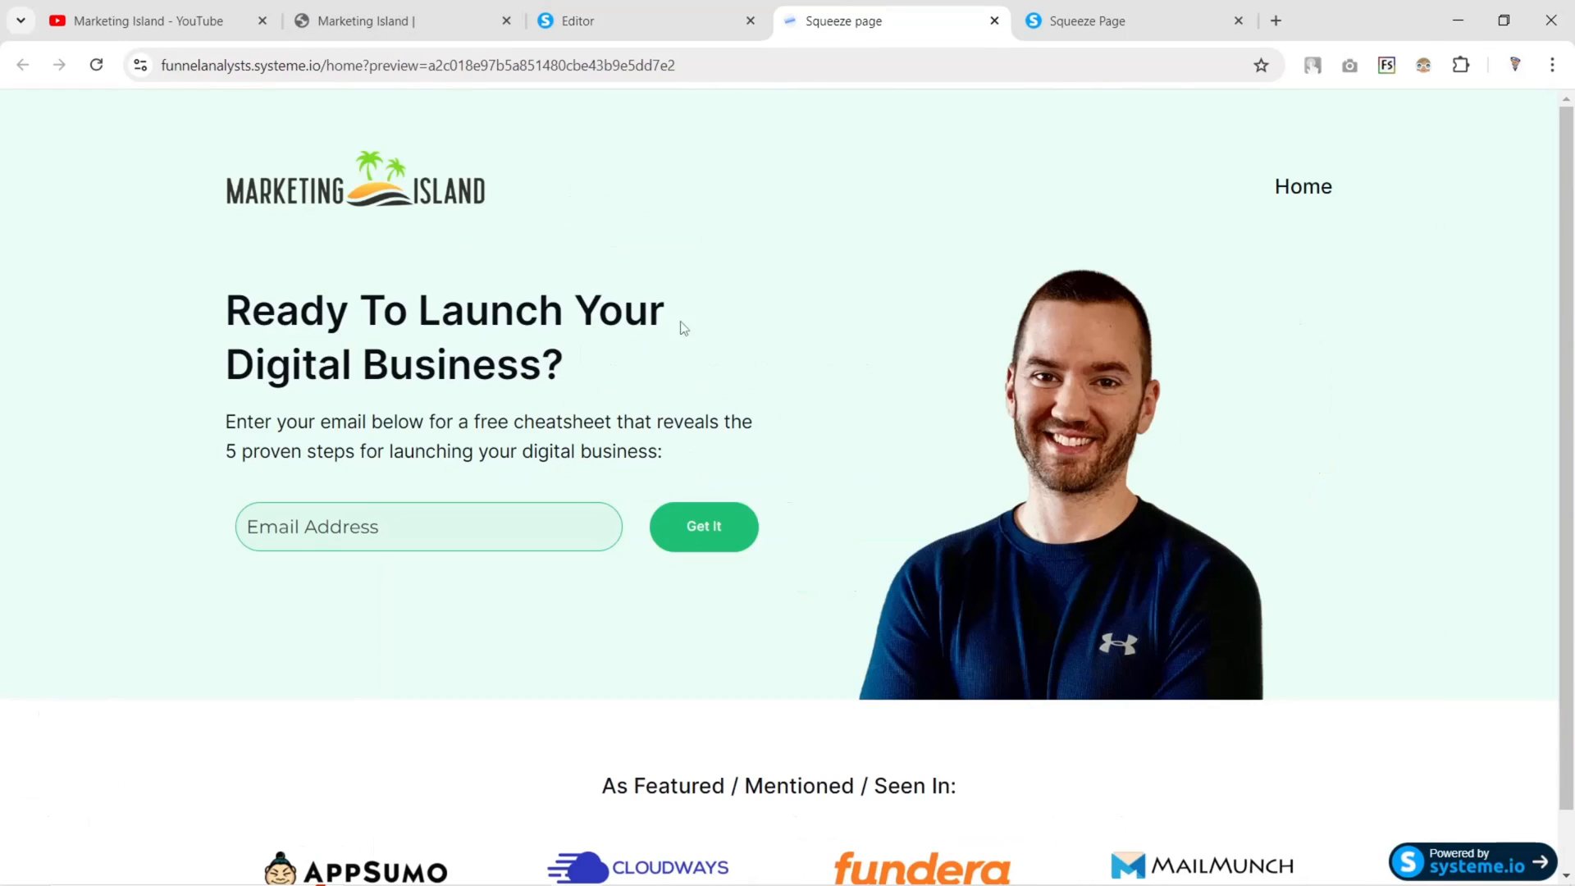
Go forward to the reference site's Congratulations page and examine its video, survey box and footer
{"action": "left_click", "coordinate": [399, 8]}
{"action": "left_click", "coordinate": [59, 66]}
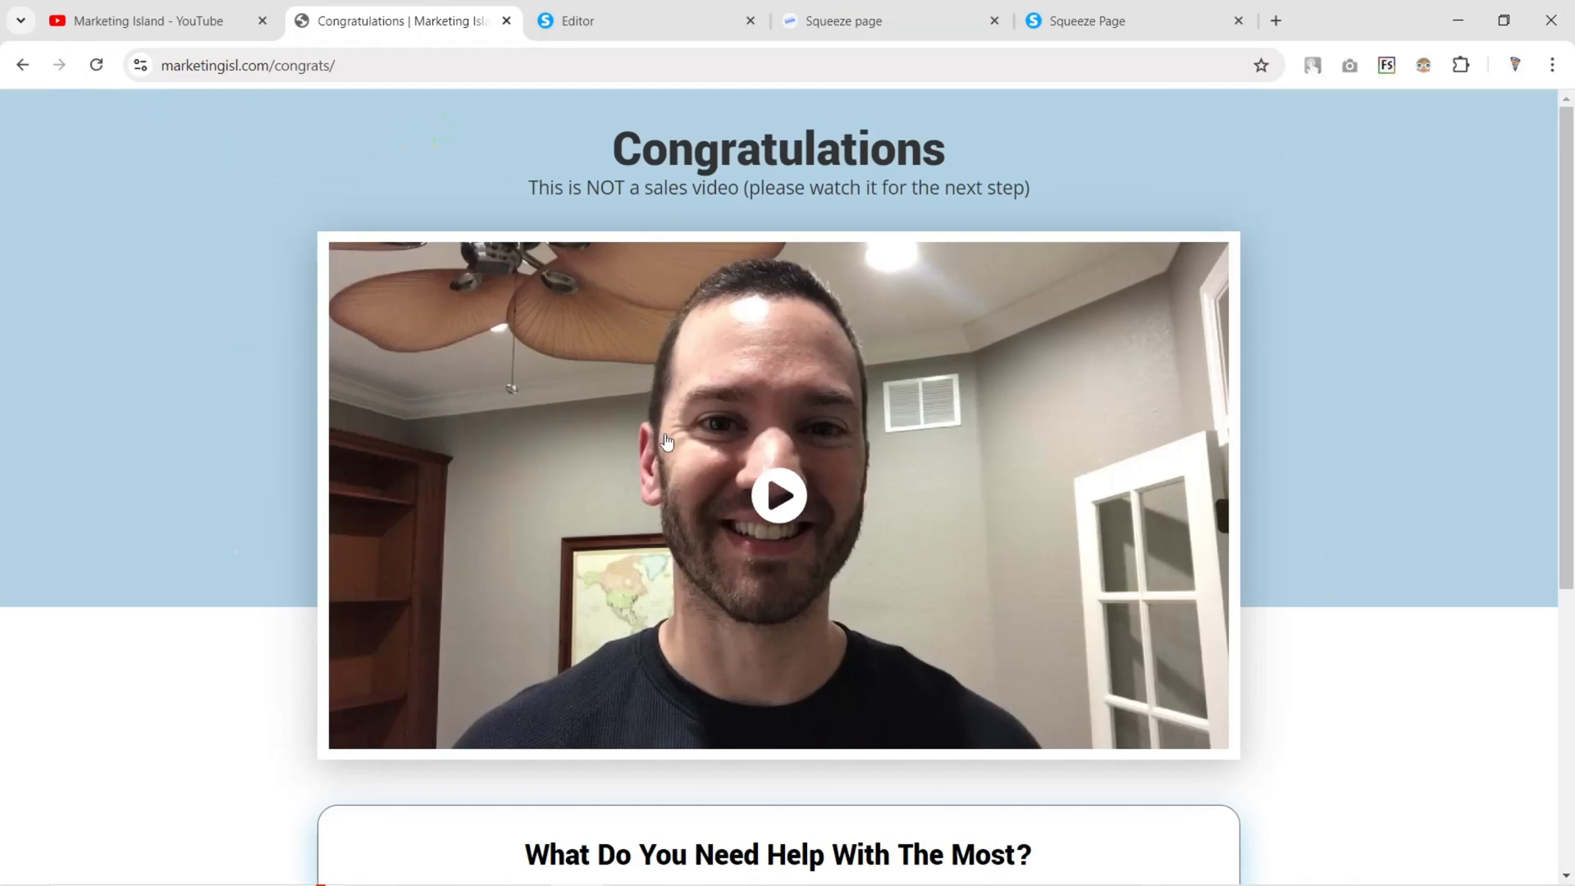
{"action": "scroll", "coordinate": [666, 443], "scroll_direction": "down", "scroll_amount": 3}
{"action": "scroll", "coordinate": [693, 440], "scroll_direction": "down", "scroll_amount": 3}
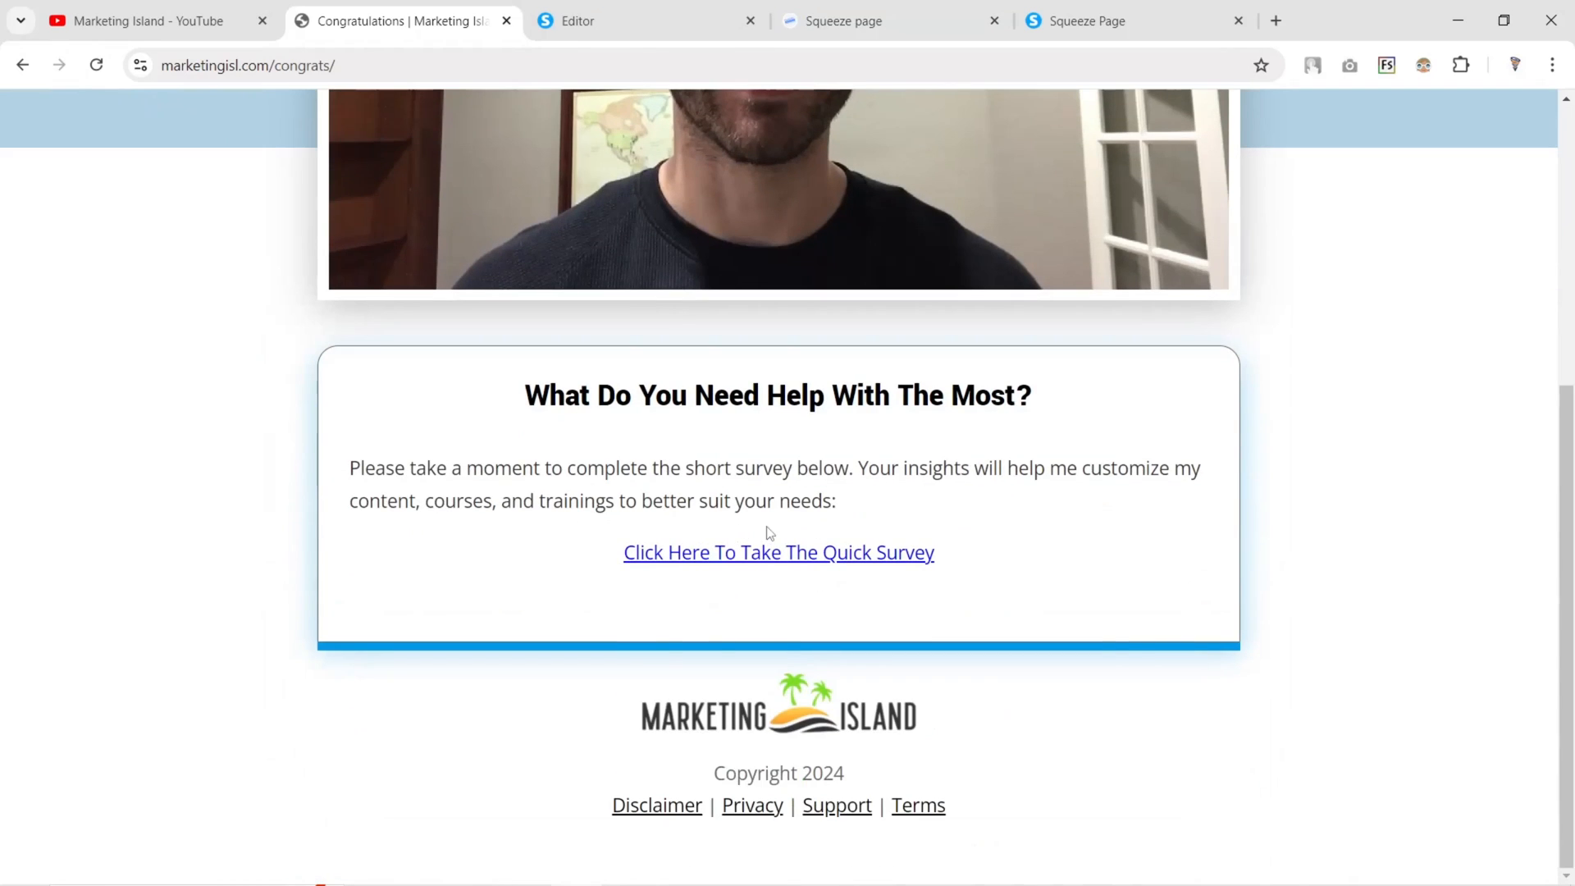
{"action": "scroll", "coordinate": [775, 460], "scroll_direction": "up", "scroll_amount": 6}
Return to the page editor and exit it to the Lead Gen Funnel's step configuration
{"action": "left_click", "coordinate": [650, 23]}
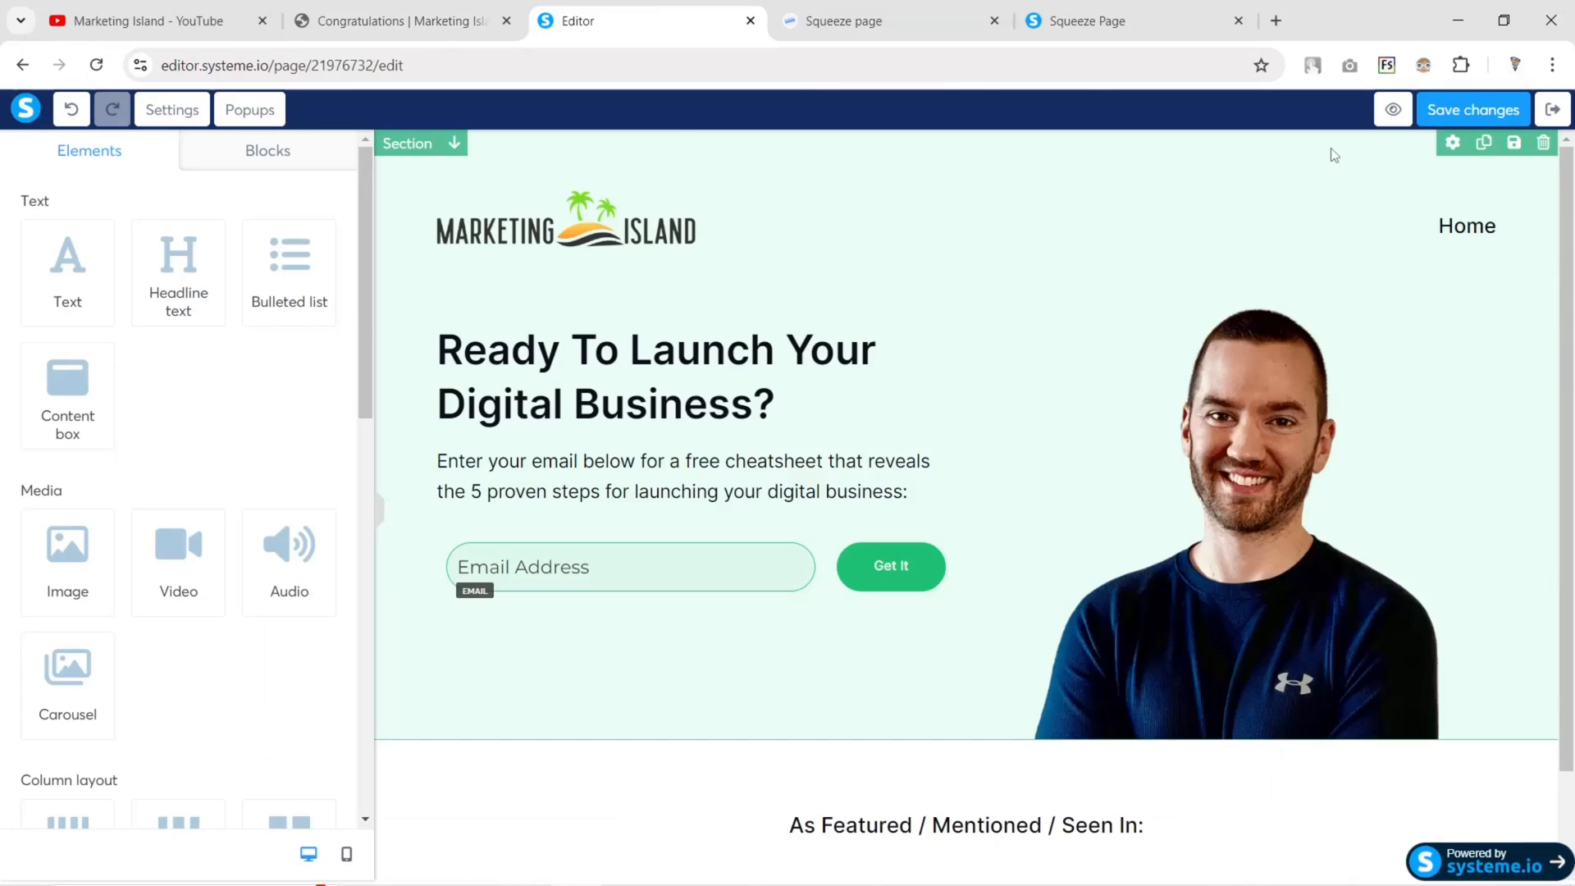
{"action": "left_click", "coordinate": [1518, 119]}
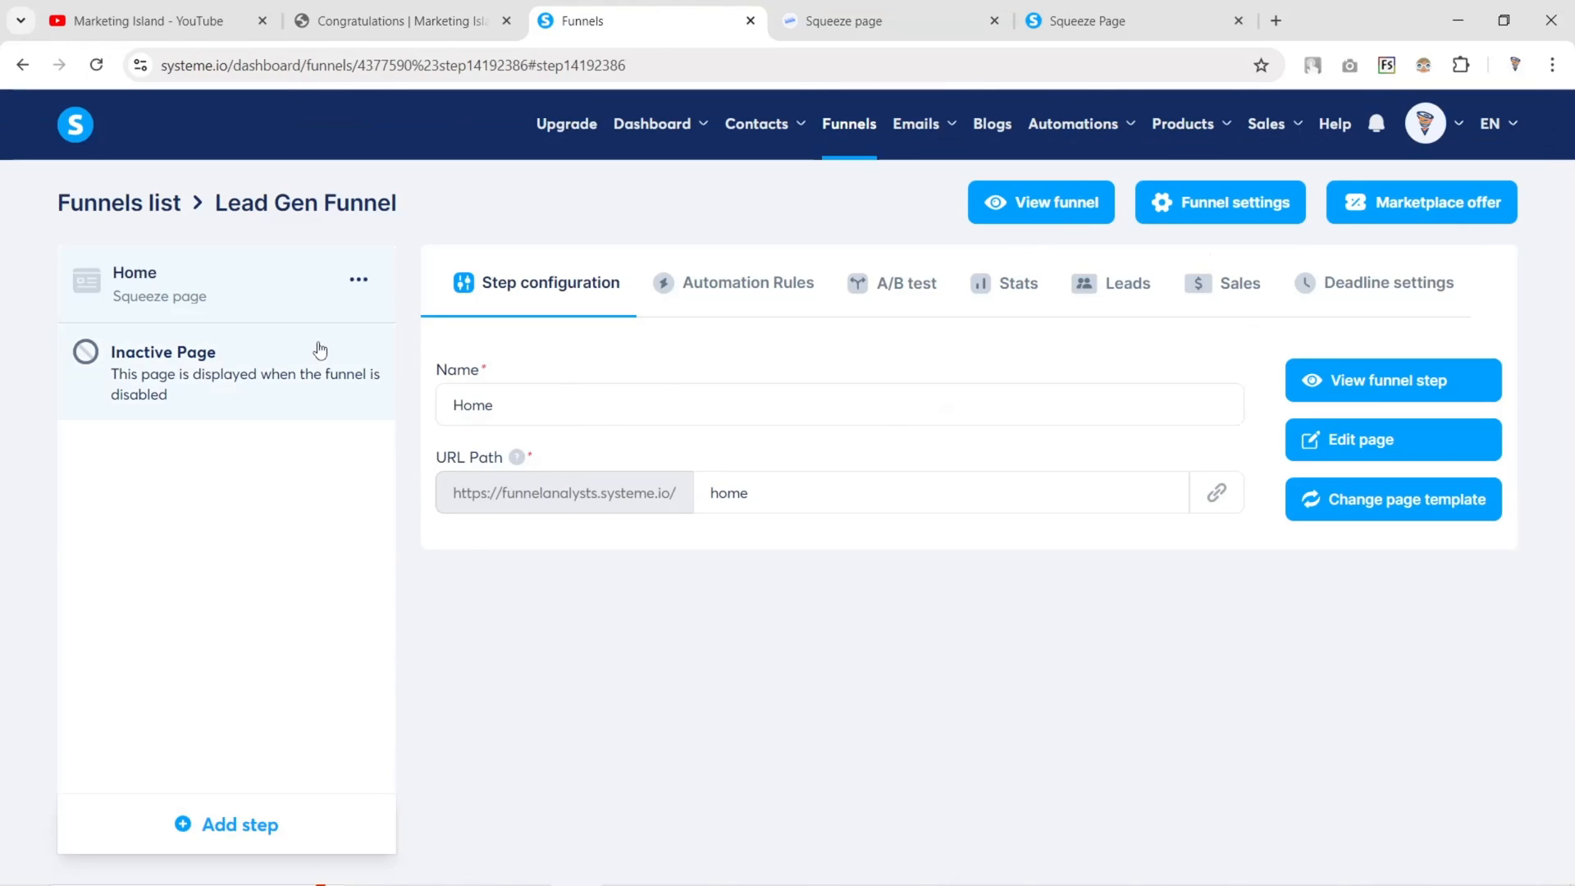
Add a funnel step named "Congrats" with the type Squeeze page
{"action": "left_click", "coordinate": [240, 824]}
{"action": "left_click", "coordinate": [607, 455]}
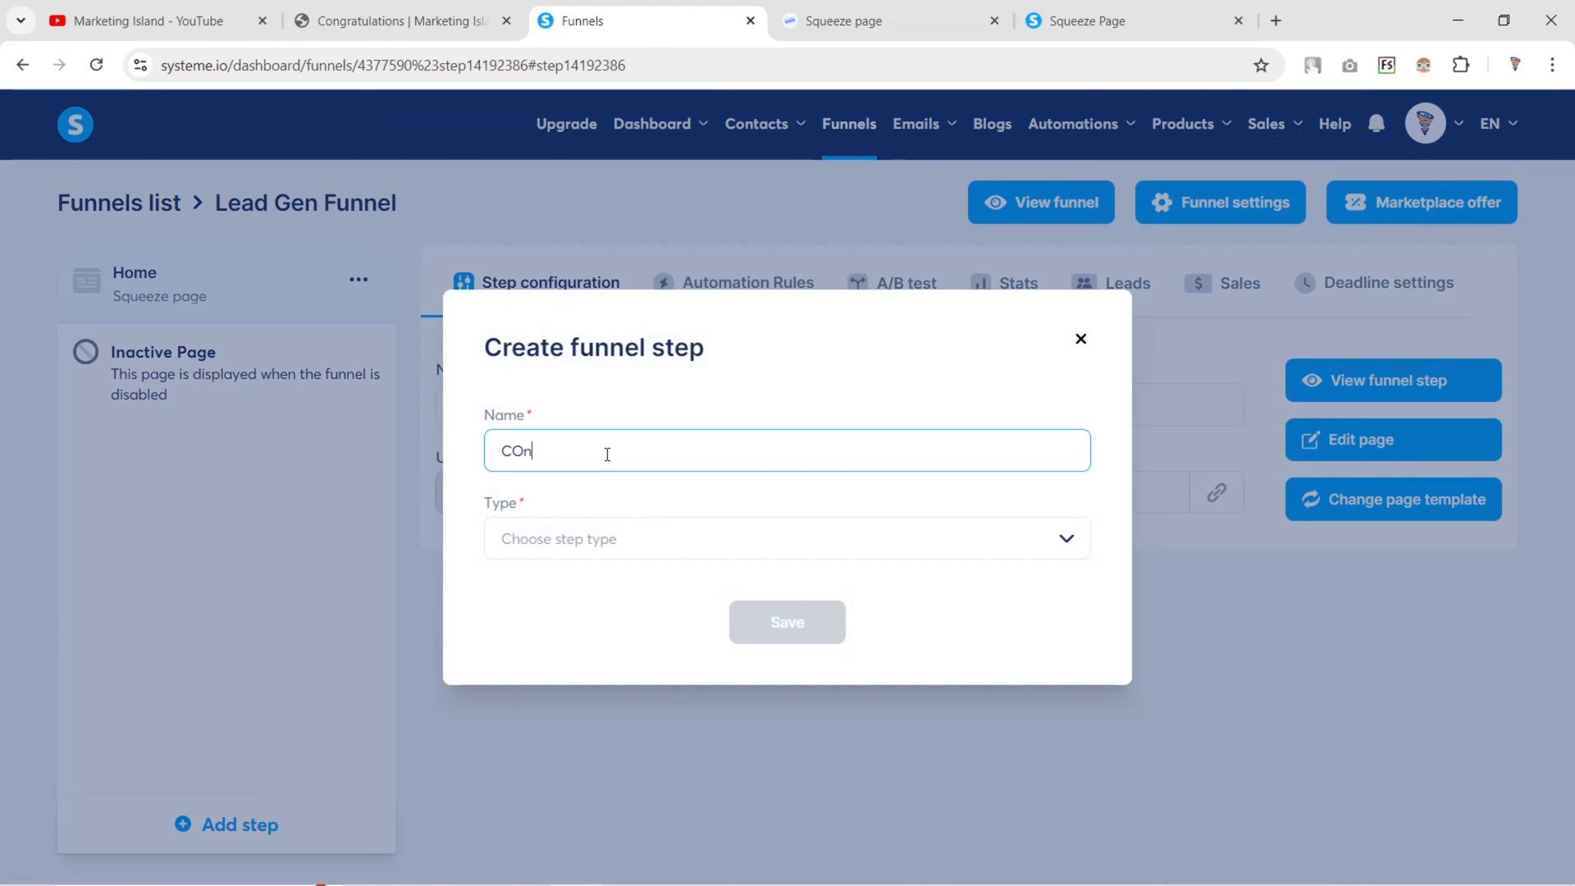
{"action": "type", "text": "Congrats"}
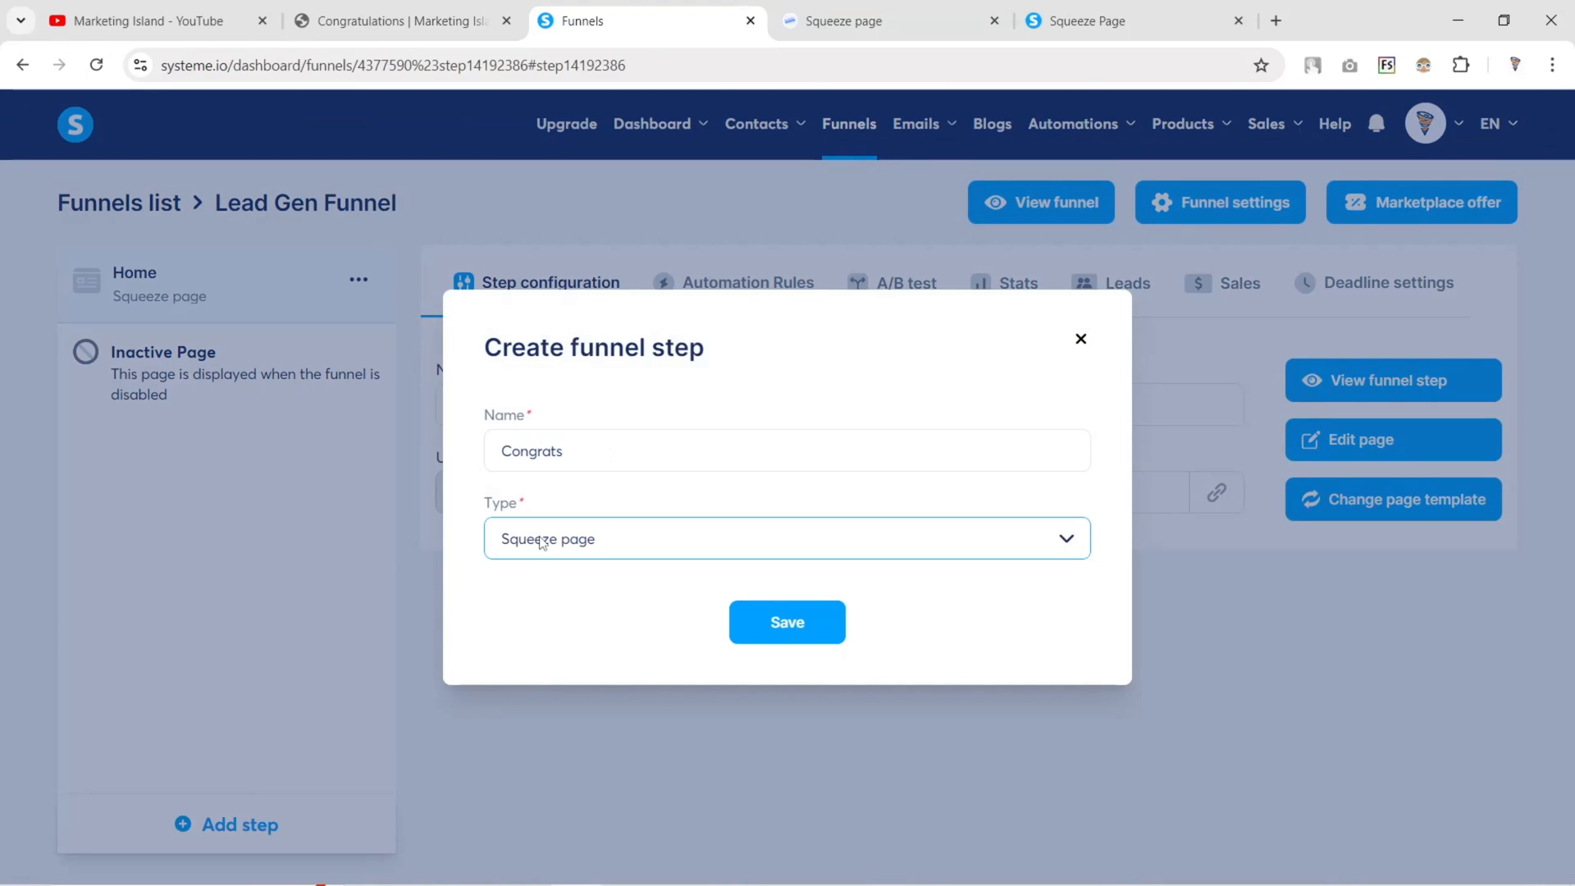
{"action": "left_click", "coordinate": [788, 622]}
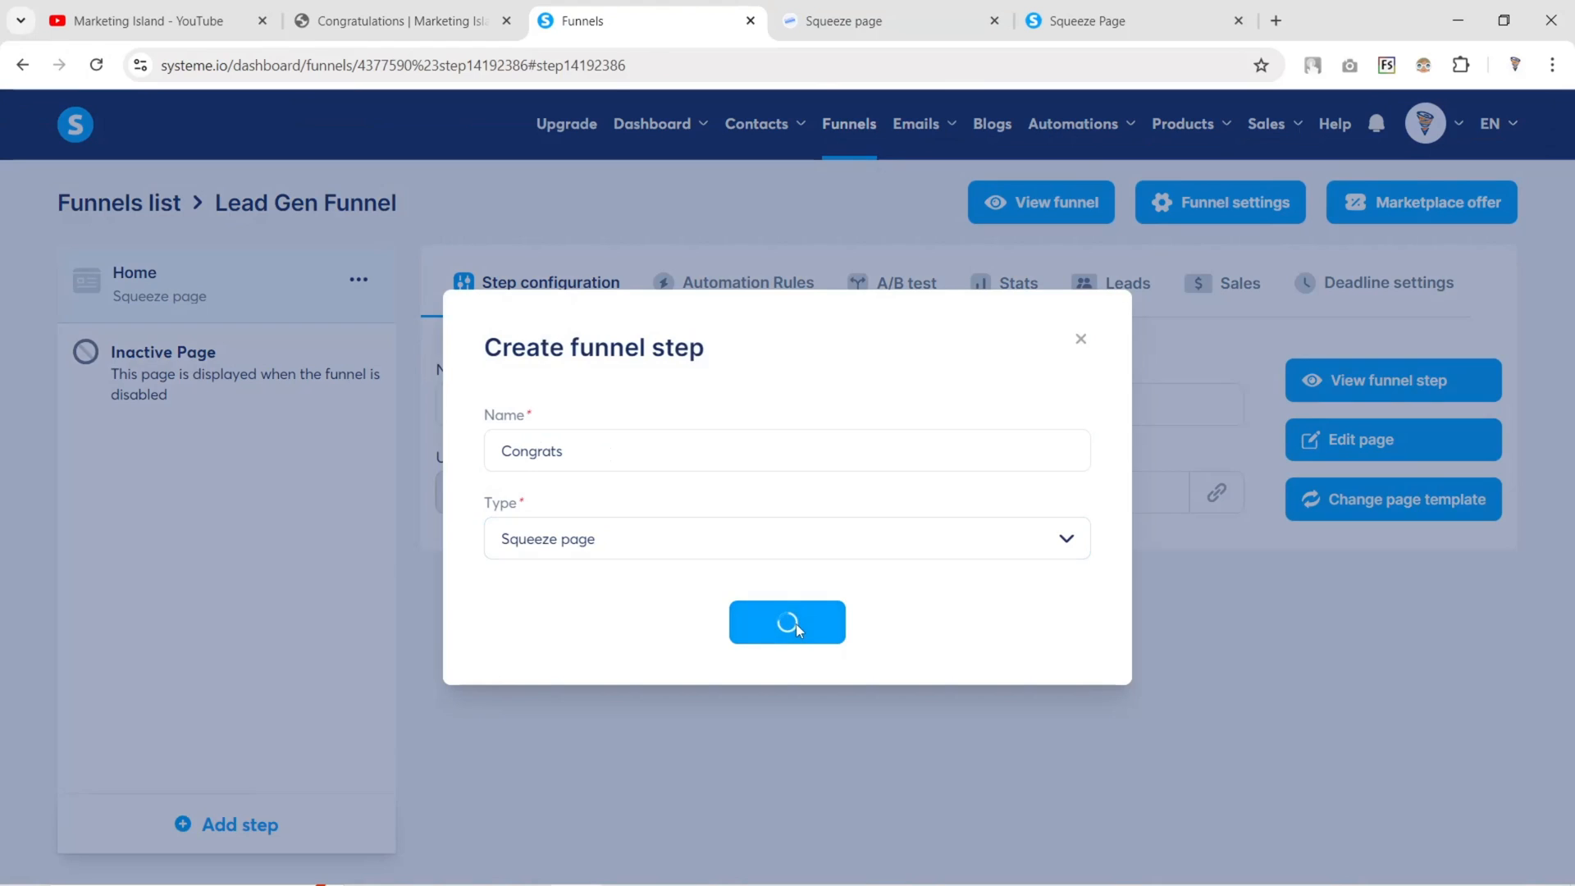
Duplicate the Home funnel step and remove the blank Congrats step
{"action": "left_click", "coordinate": [308, 293]}
{"action": "left_click", "coordinate": [359, 280]}
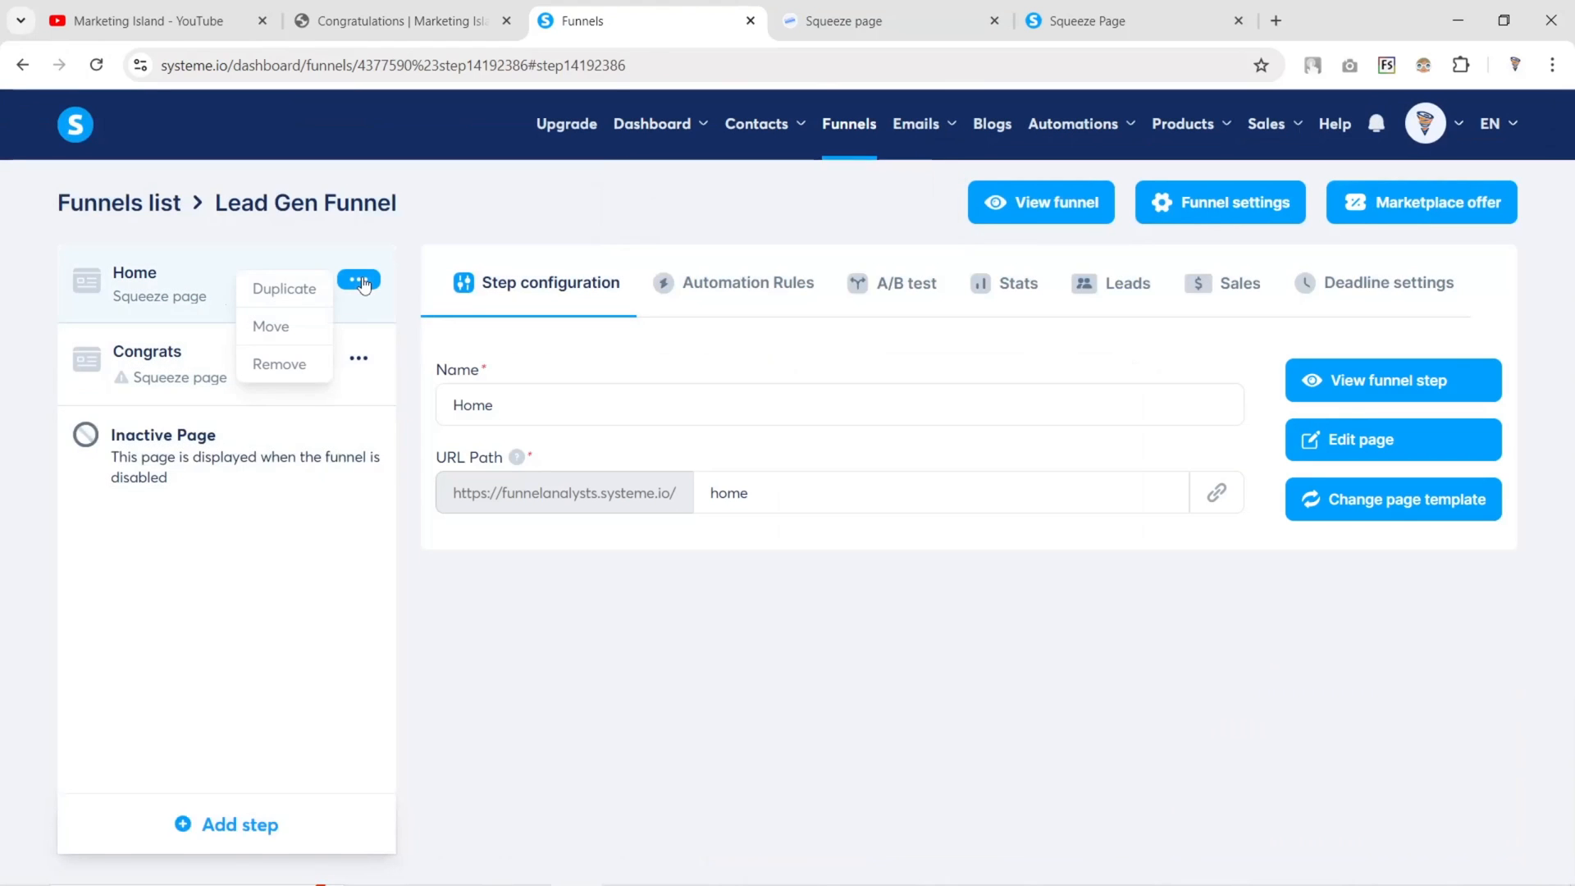
{"action": "left_click", "coordinate": [183, 343]}
{"action": "left_click", "coordinate": [277, 302]}
{"action": "left_click", "coordinate": [358, 279]}
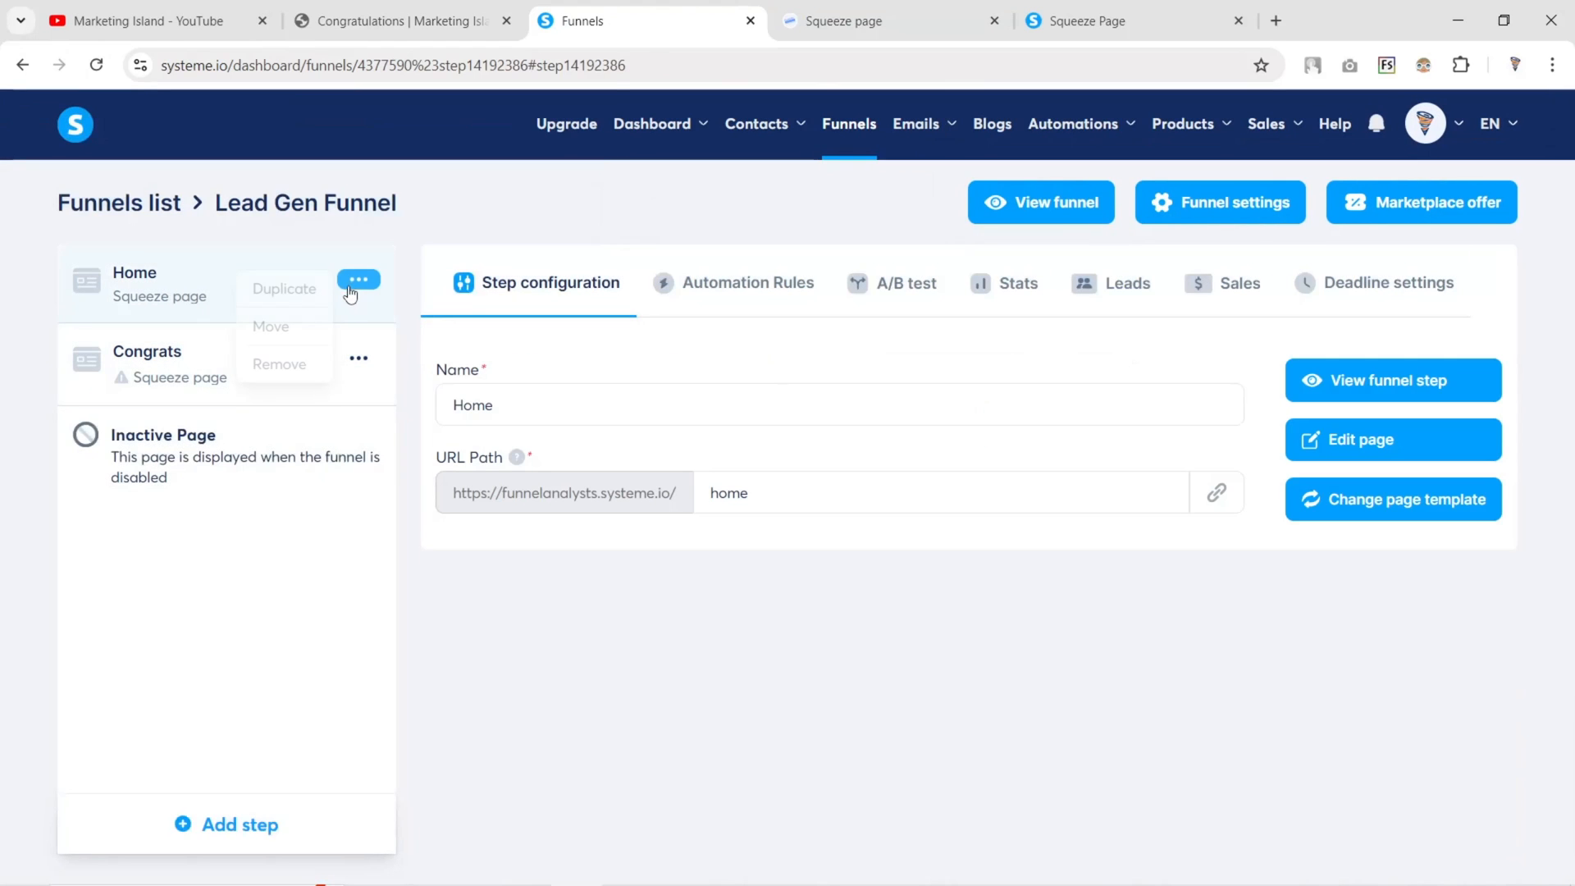
{"action": "left_click", "coordinate": [288, 297]}
{"action": "left_click", "coordinate": [308, 513]}
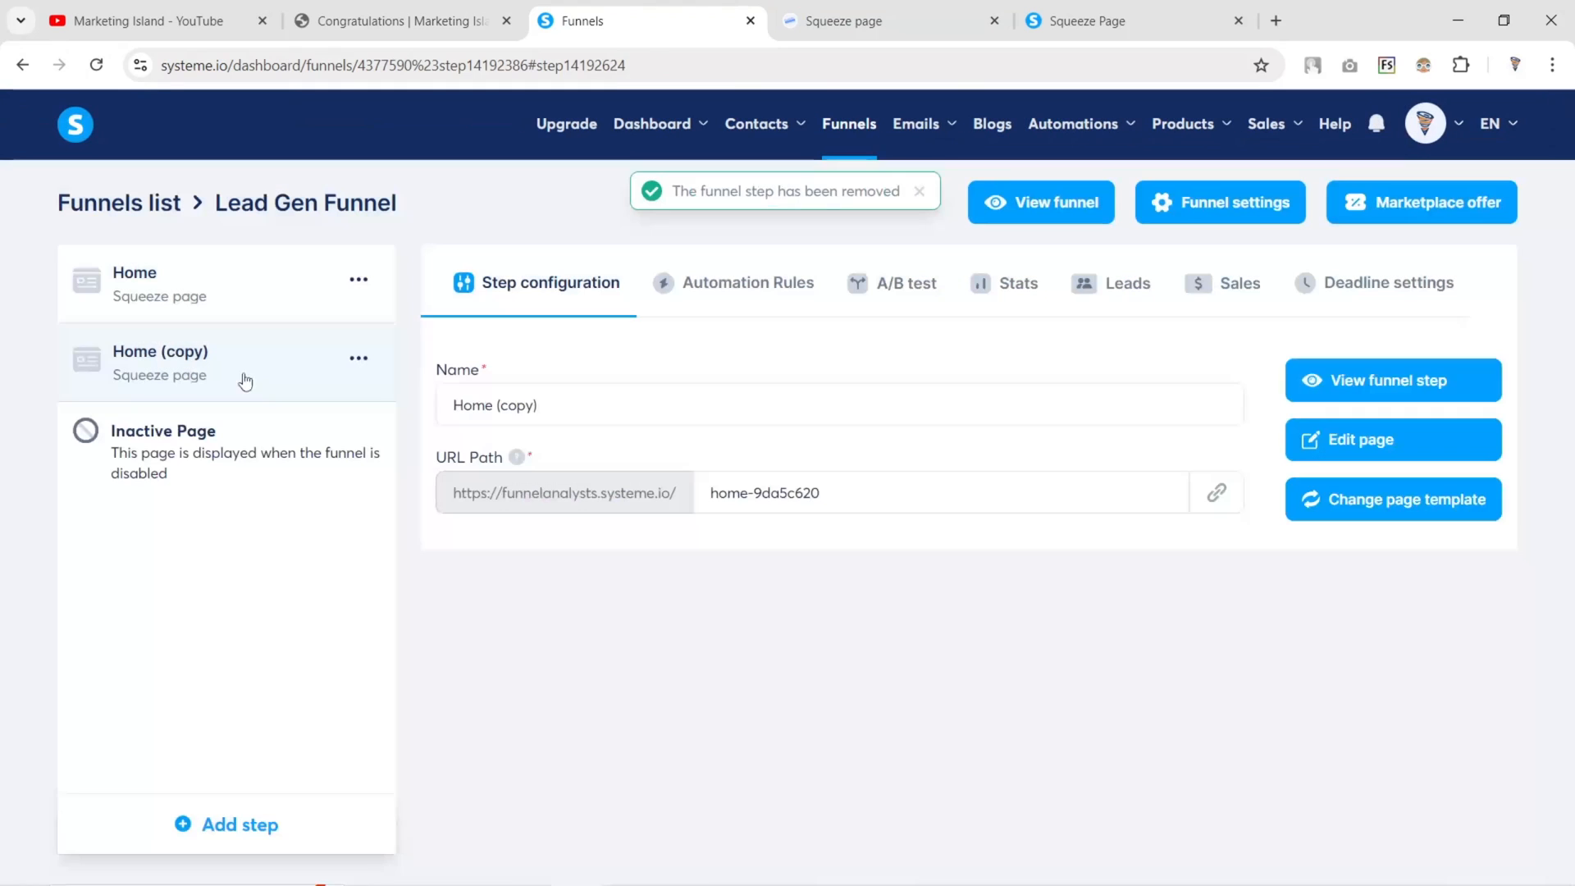
Set both the URL path and the name of the duplicated Home step to "congrats"
{"action": "triple_click", "coordinate": [1022, 490]}
{"action": "type", "text": "congrats"}
{"action": "left_click_drag", "start_coordinate": [542, 405], "coordinate": [406, 405]}
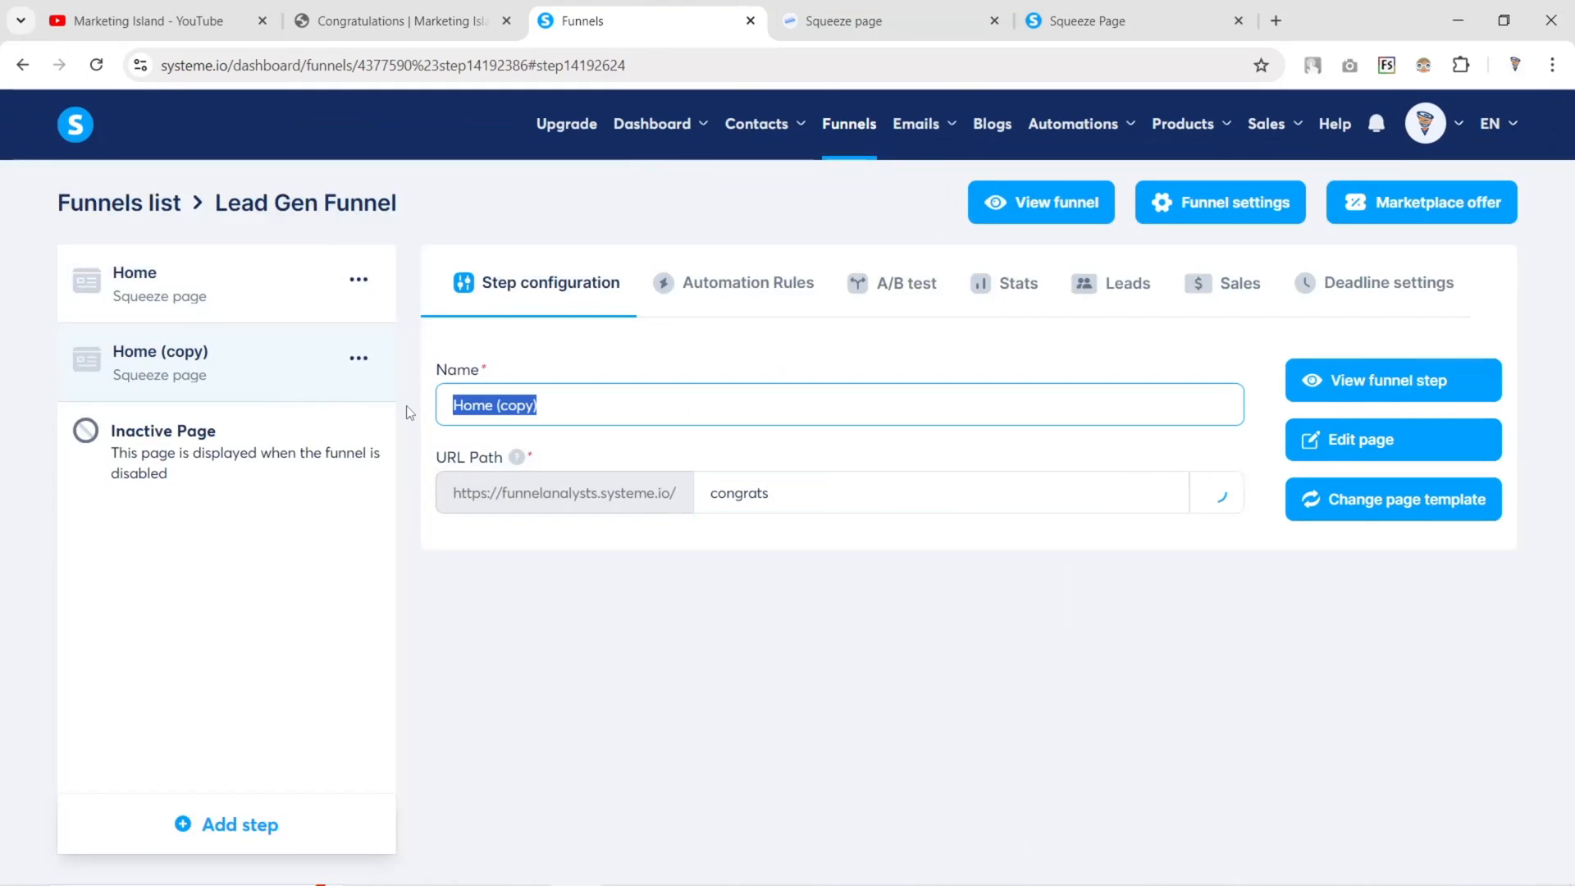
{"action": "type", "text": "congrats"}
Open the congrats page for editing and delete its logo row and its headline, form and portrait row
{"action": "left_click", "coordinate": [1433, 453]}
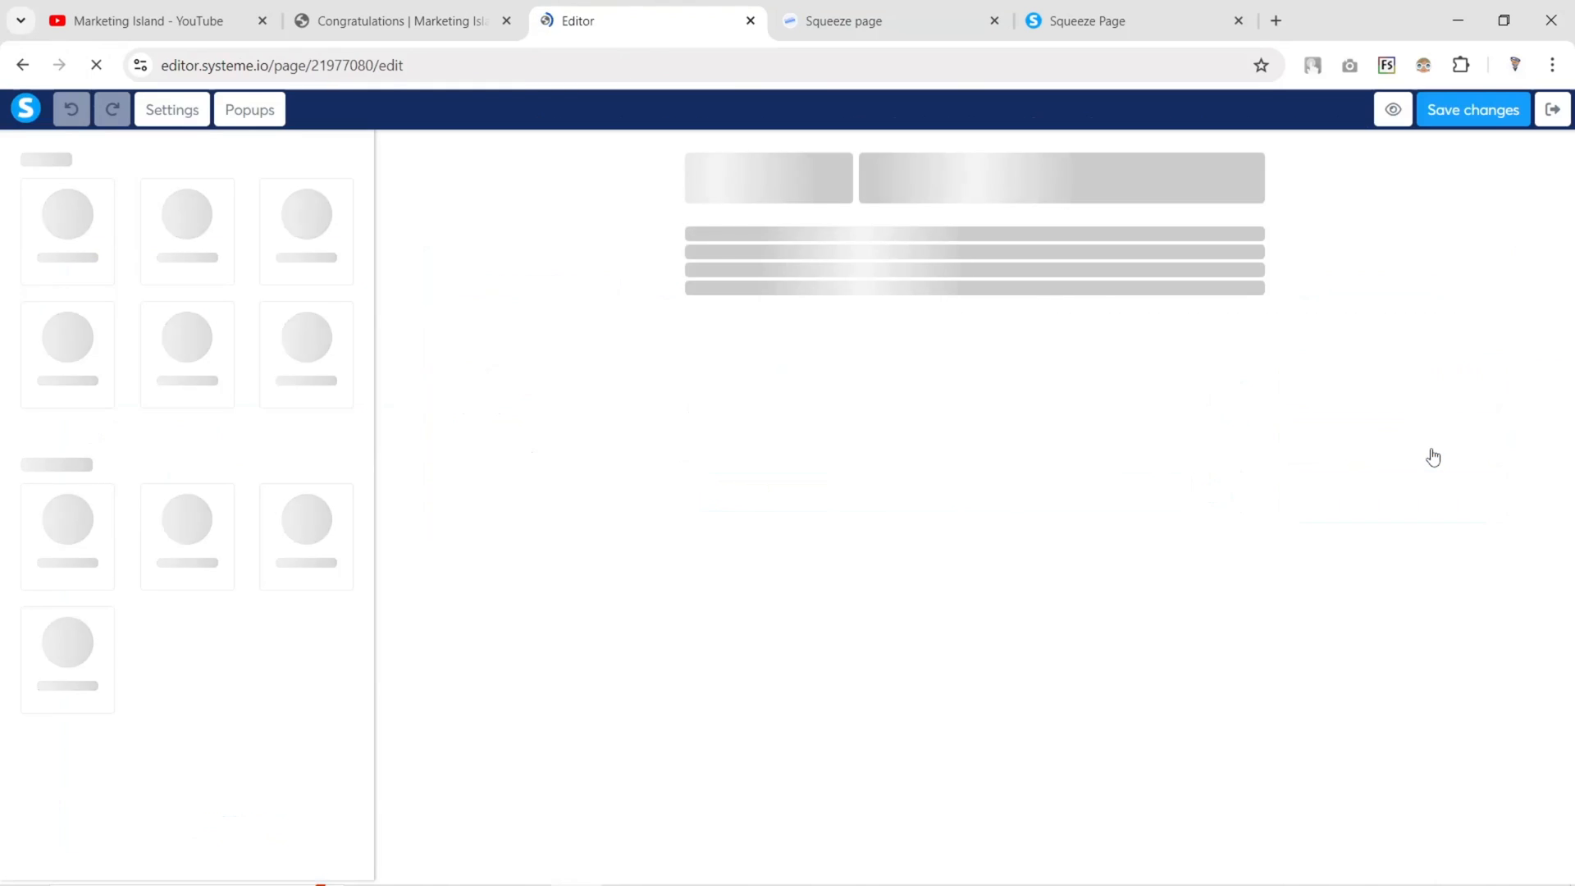
{"action": "left_click", "coordinate": [402, 22]}
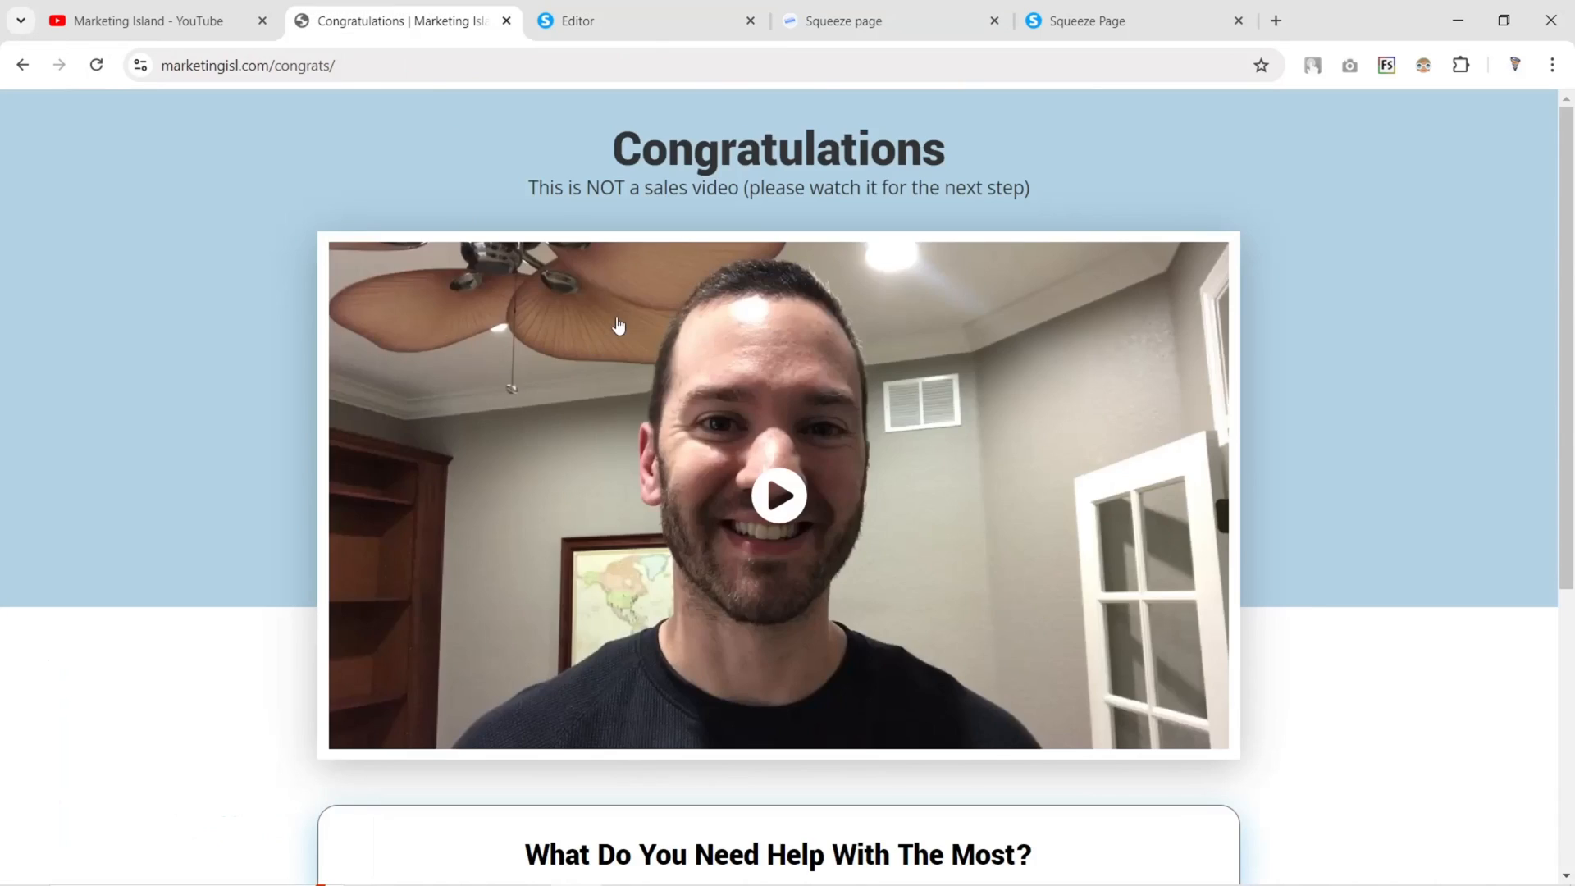
{"action": "left_click", "coordinate": [574, 20]}
{"action": "left_click", "coordinate": [735, 208]}
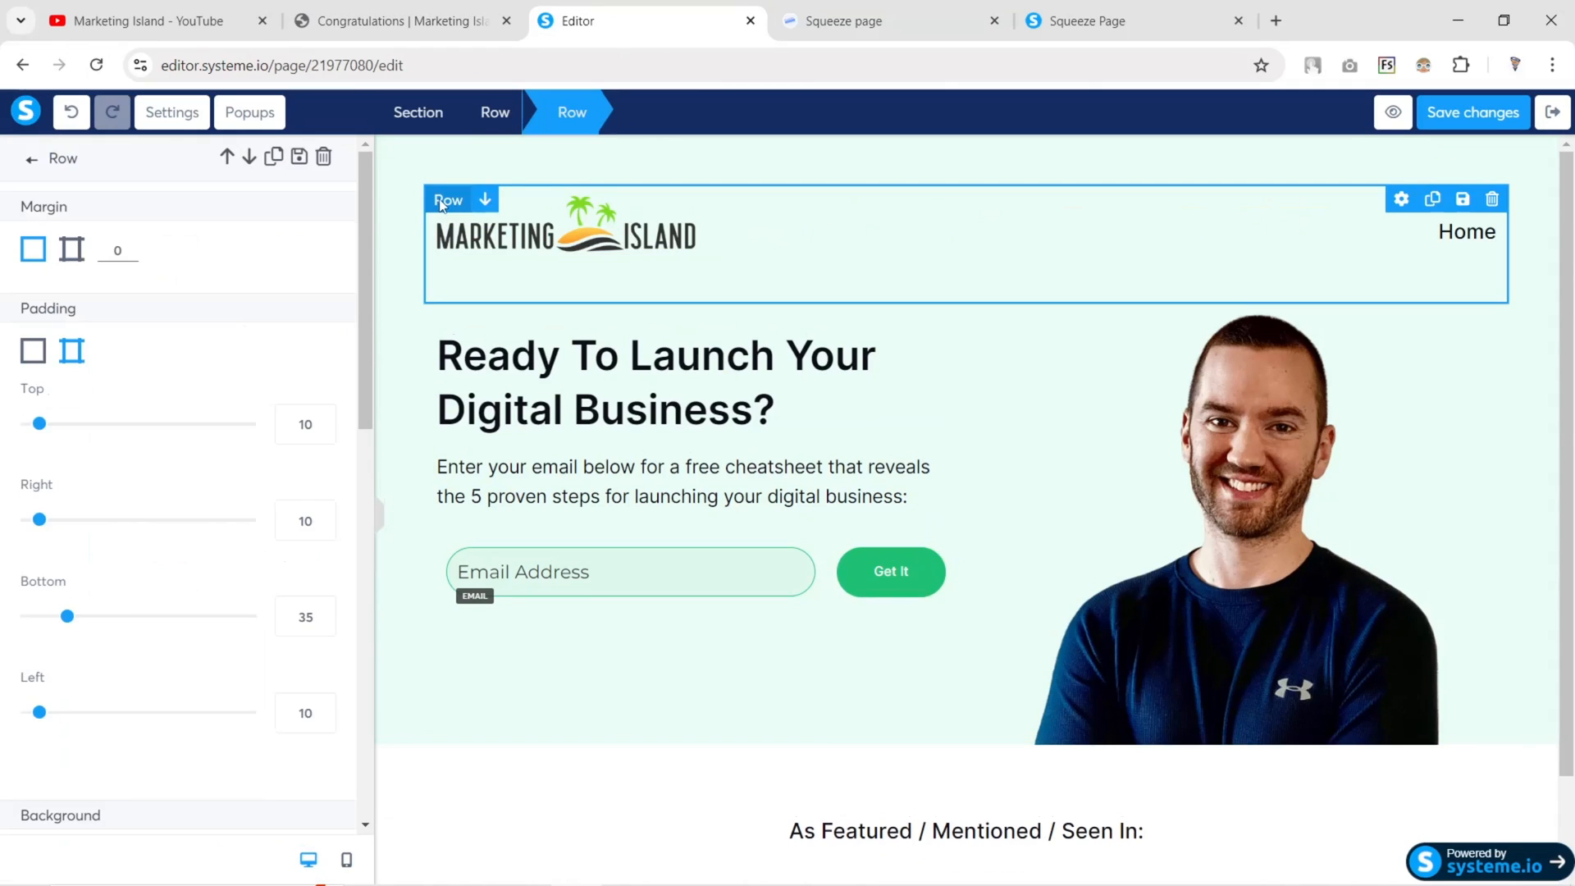
{"action": "left_click", "coordinate": [323, 157]}
{"action": "left_click", "coordinate": [435, 207]}
{"action": "left_click", "coordinate": [323, 157]}
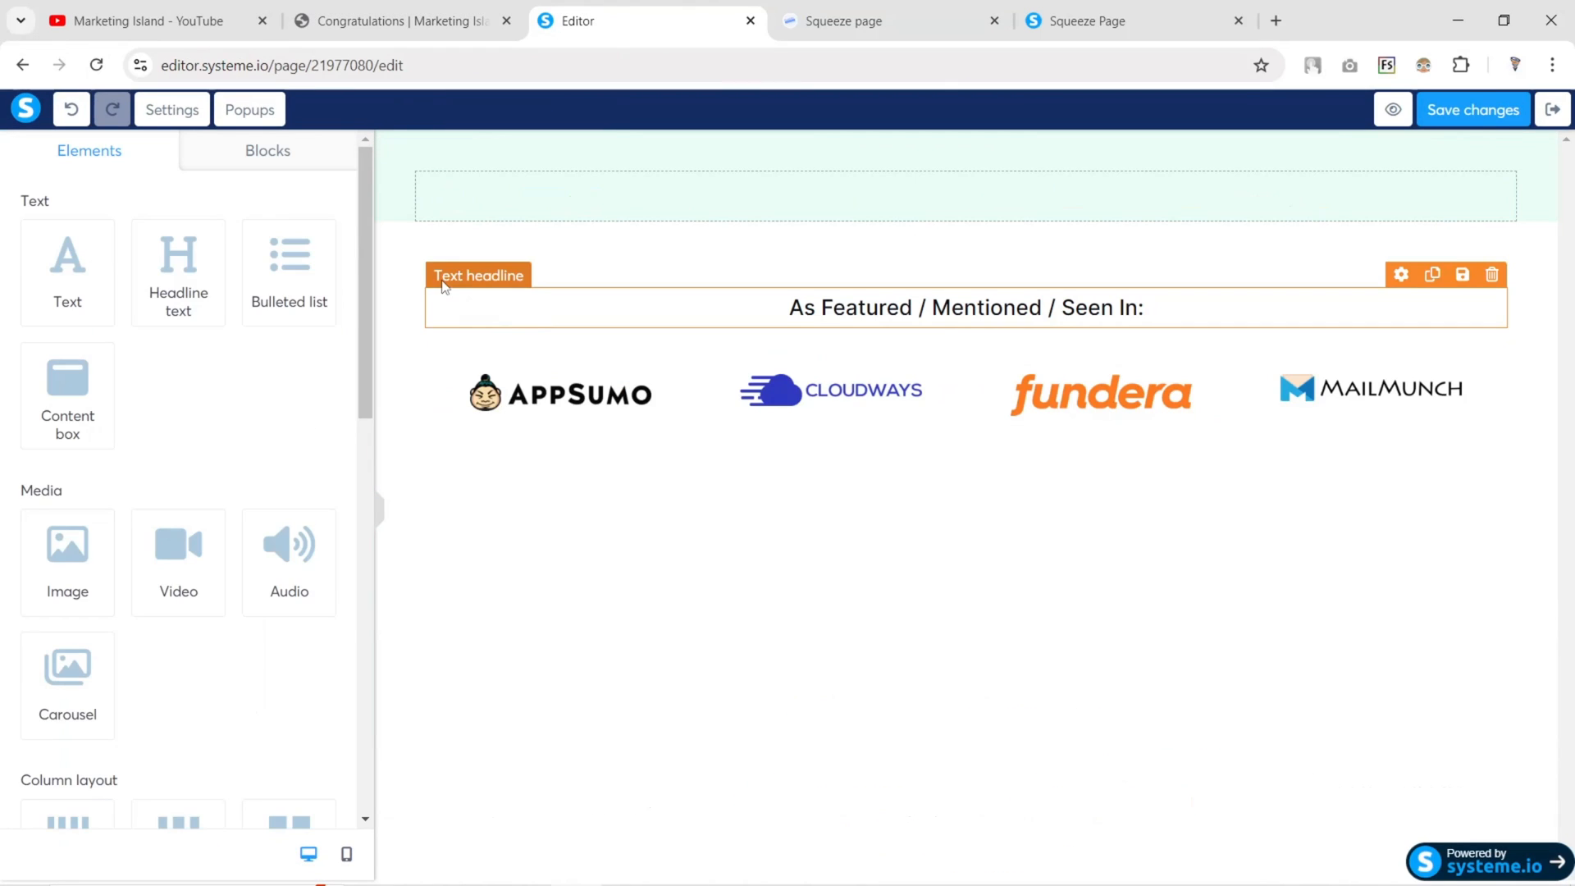
Place a copy of the "As Featured / Mentioned / Seen In:" headline in the mint section and delete the empty top section and the logos section
{"action": "left_click", "coordinate": [1432, 276]}
{"action": "left_click_drag", "start_coordinate": [976, 308], "coordinate": [950, 185]}
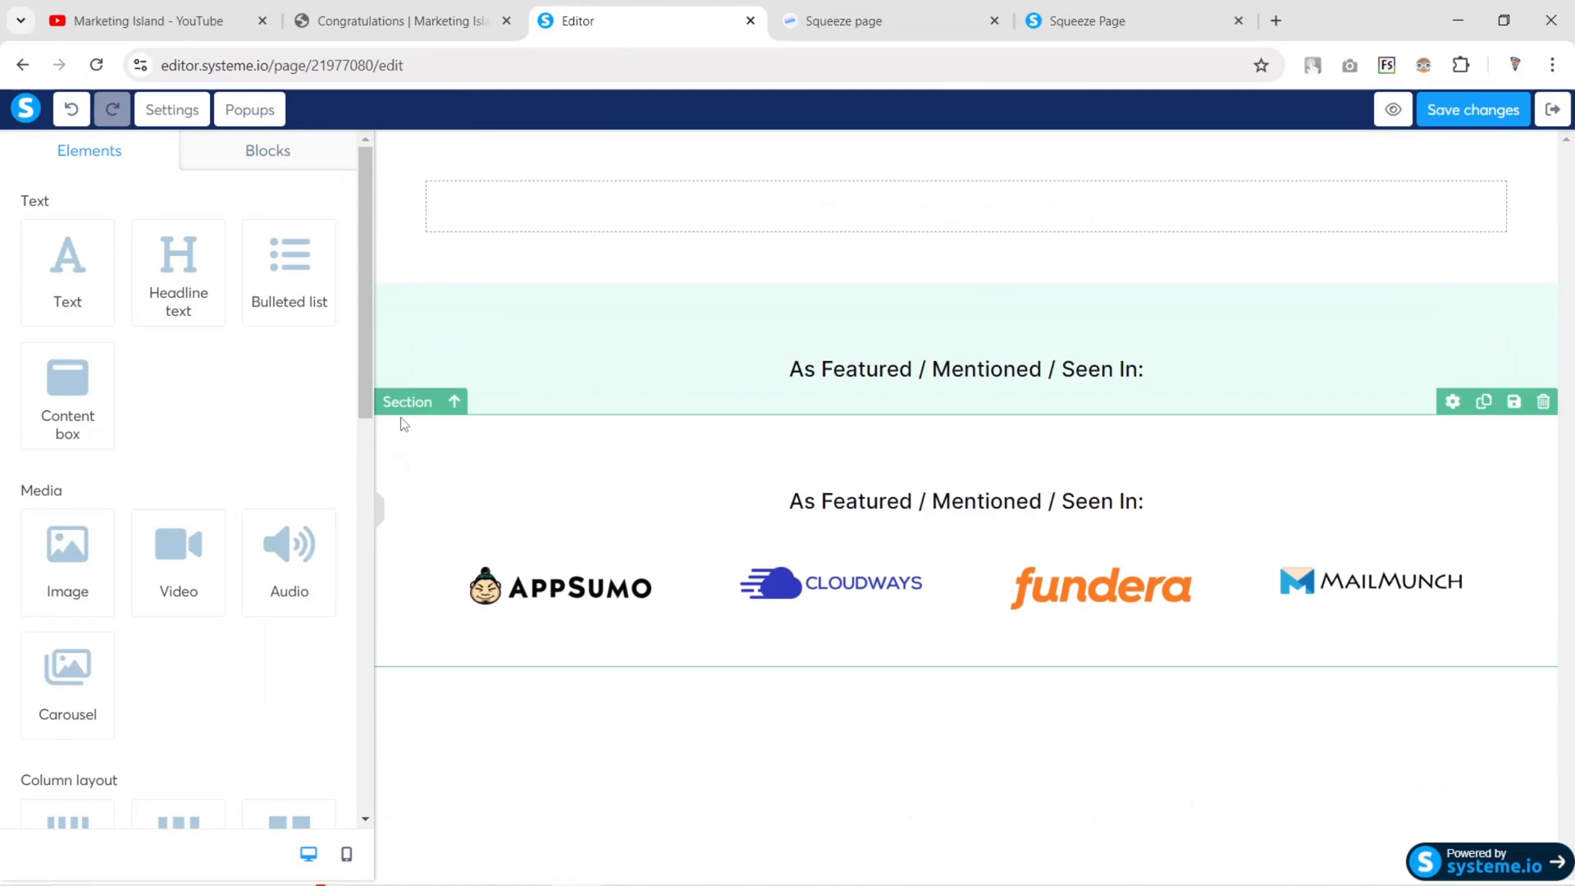
{"action": "left_click", "coordinate": [402, 422]}
{"action": "left_click", "coordinate": [320, 164]}
{"action": "left_click", "coordinate": [878, 195]}
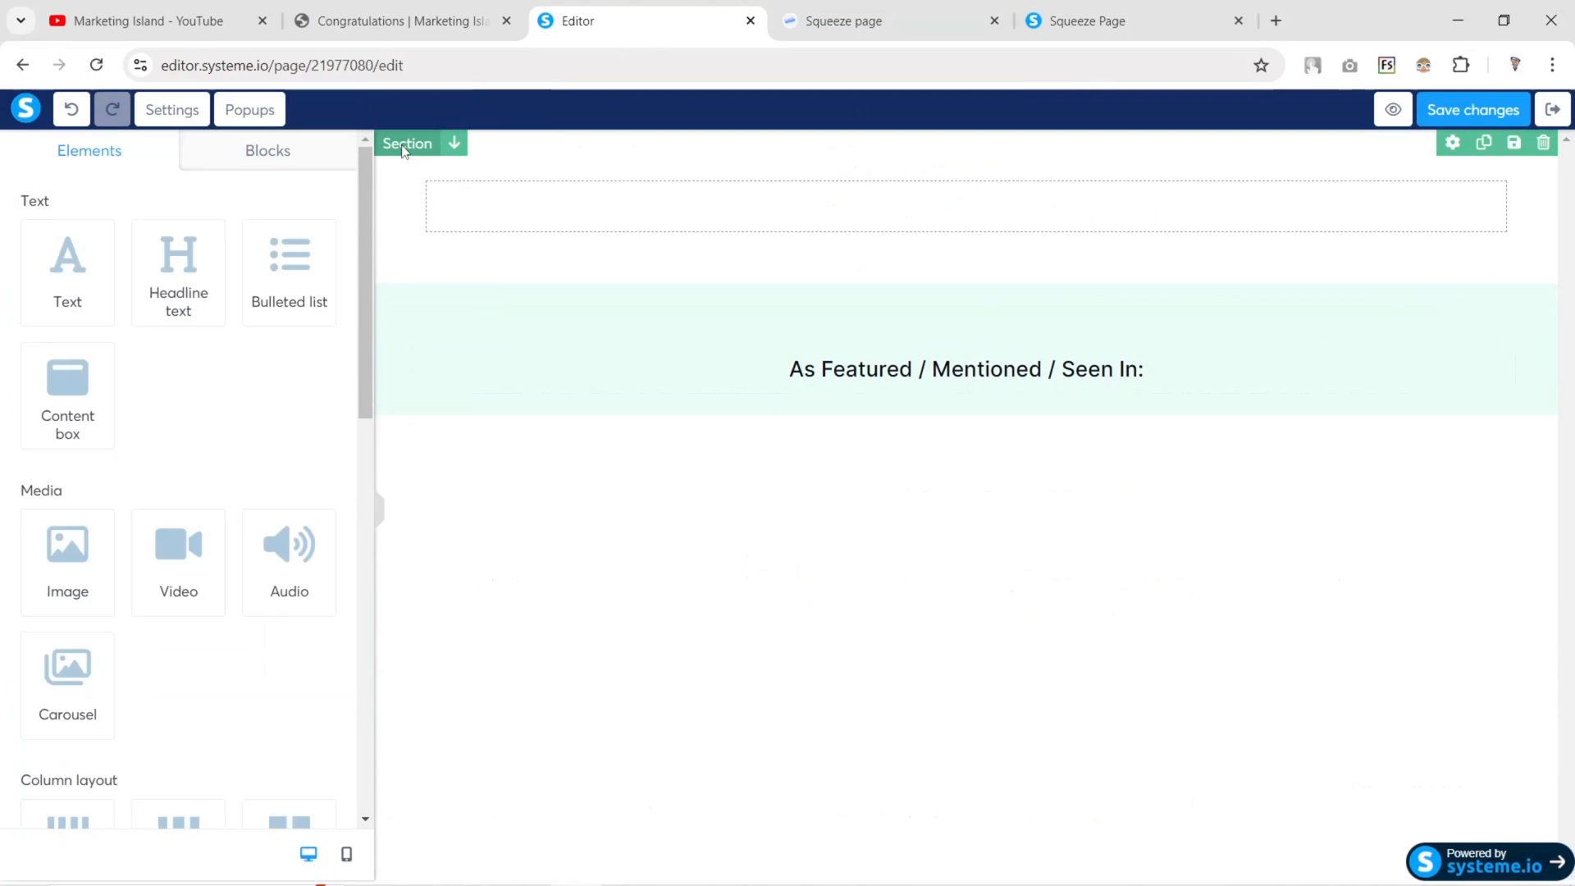
Duplicate the headline and set the two texts to "Congratulations" and "This is NOT a sales video (please watch it for the next step)" from the reference page
{"action": "left_click", "coordinate": [402, 22]}
{"action": "left_click_drag", "start_coordinate": [613, 149], "coordinate": [945, 151]}
{"action": "key", "text": "ctrl+c"}
{"action": "left_click", "coordinate": [726, 17]}
{"action": "left_click", "coordinate": [1432, 182]}
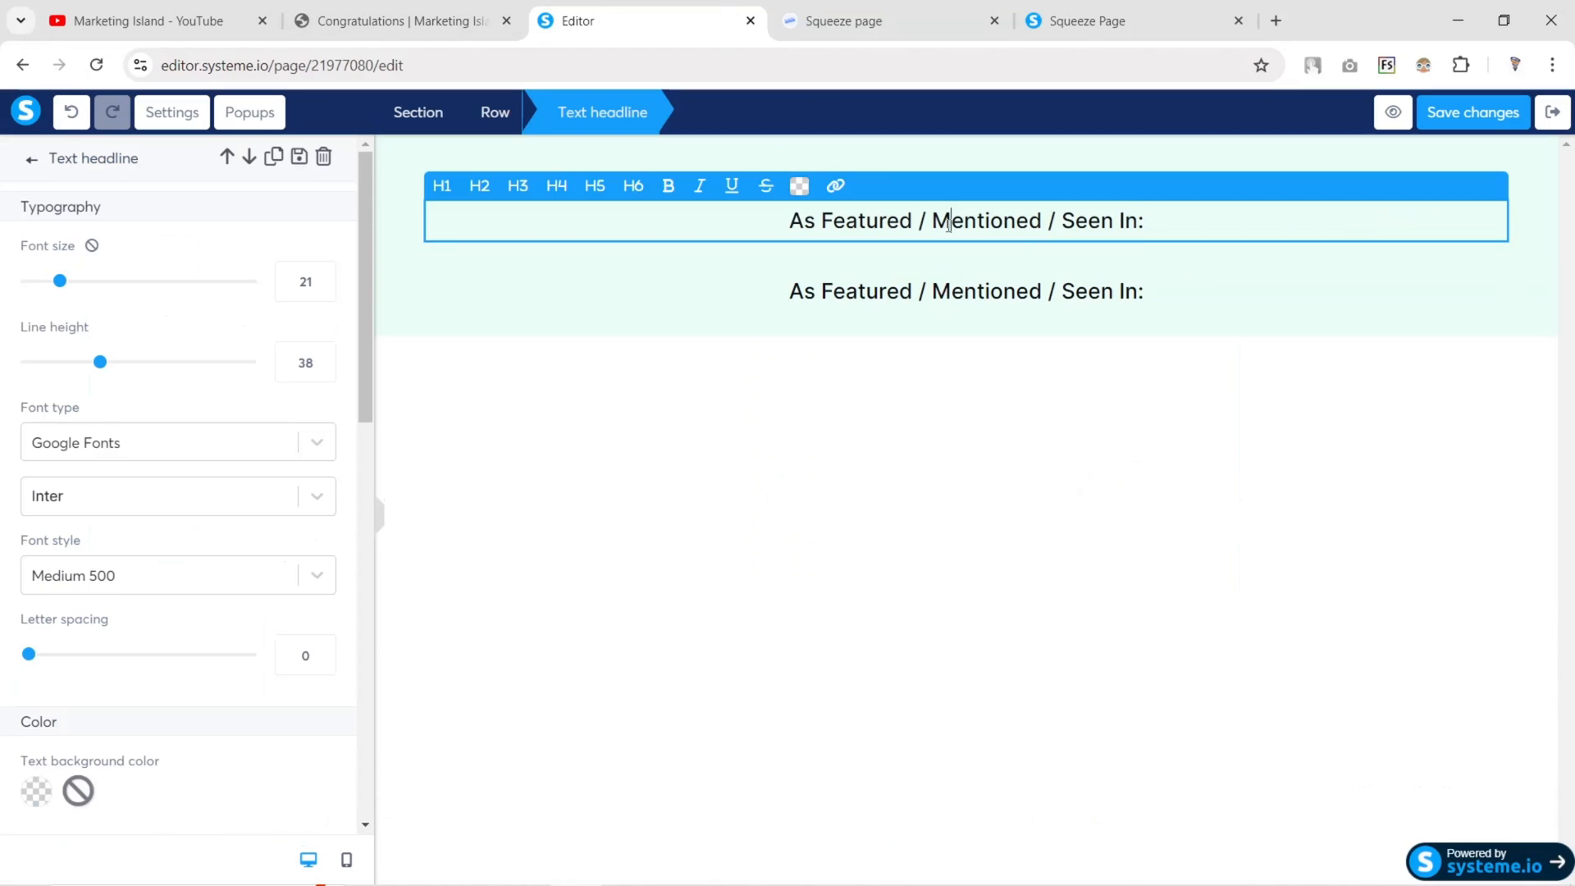
{"action": "triple_click", "coordinate": [949, 223]}
{"action": "key", "text": "ctrl+v"}
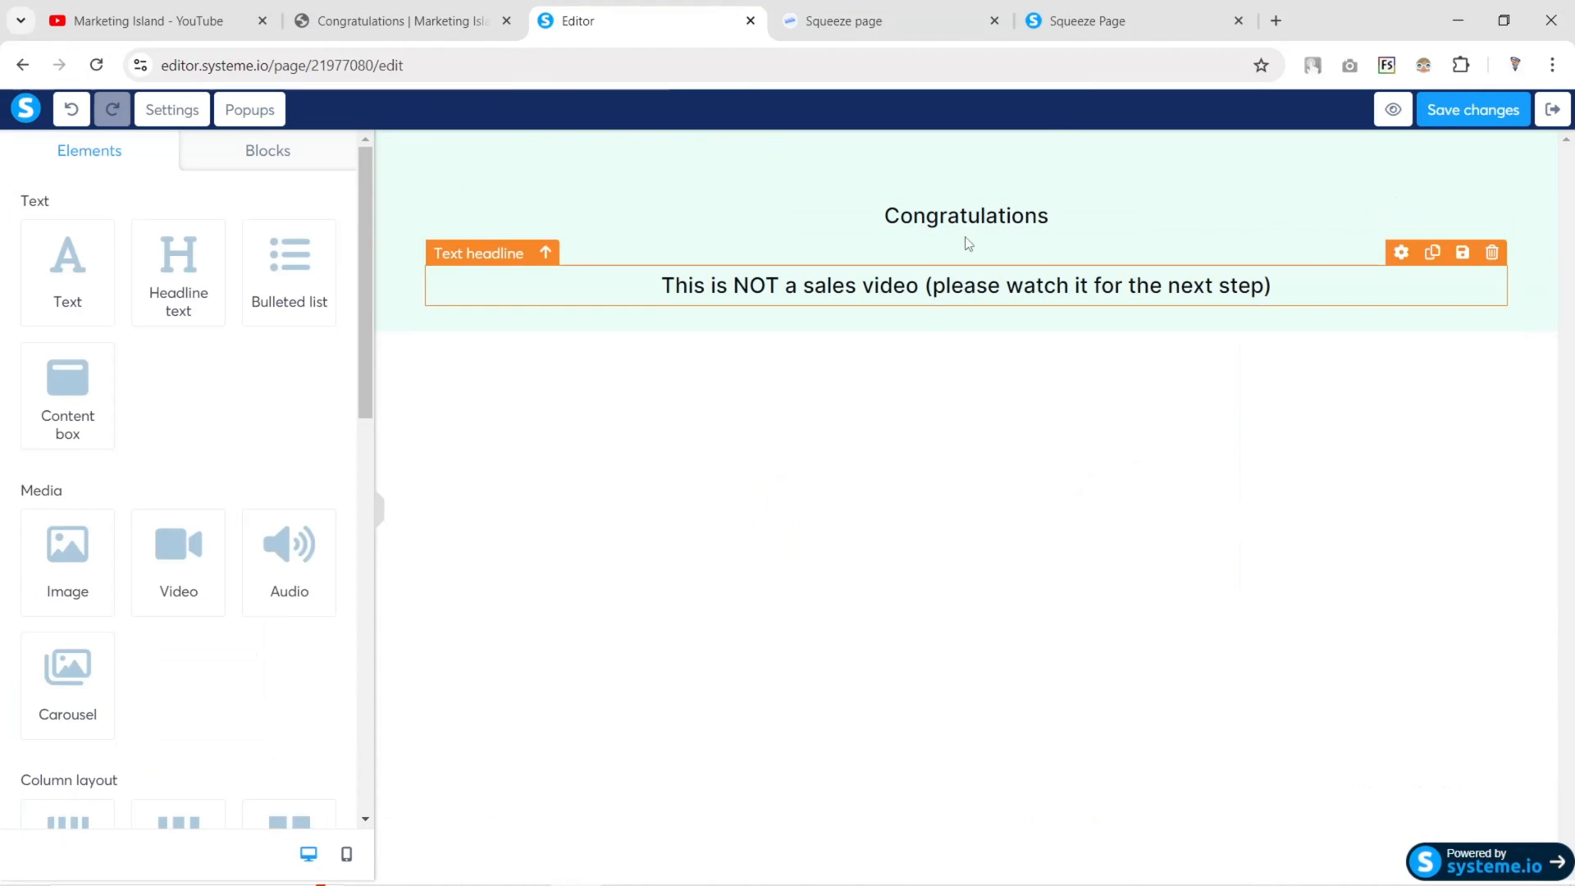
Set the Congratulations headline's top and bottom margins to 0 and format it at font size 40 in Bold 700
{"action": "left_click", "coordinate": [956, 224]}
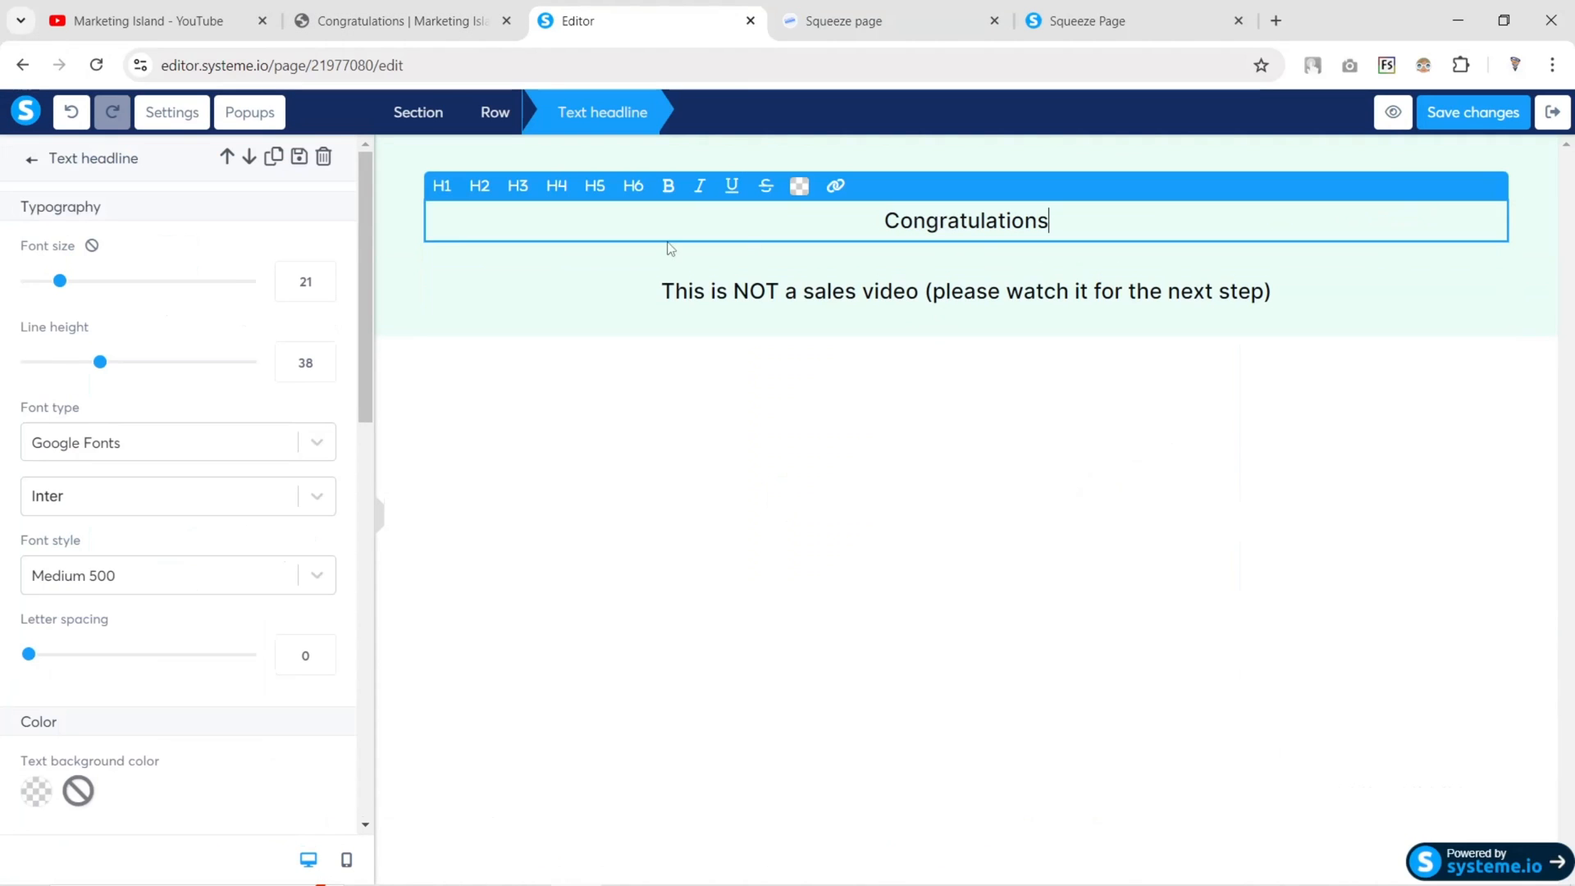
{"action": "scroll", "coordinate": [134, 467], "scroll_direction": "down", "scroll_amount": 1}
{"action": "scroll", "coordinate": [164, 493], "scroll_direction": "down", "scroll_amount": 5}
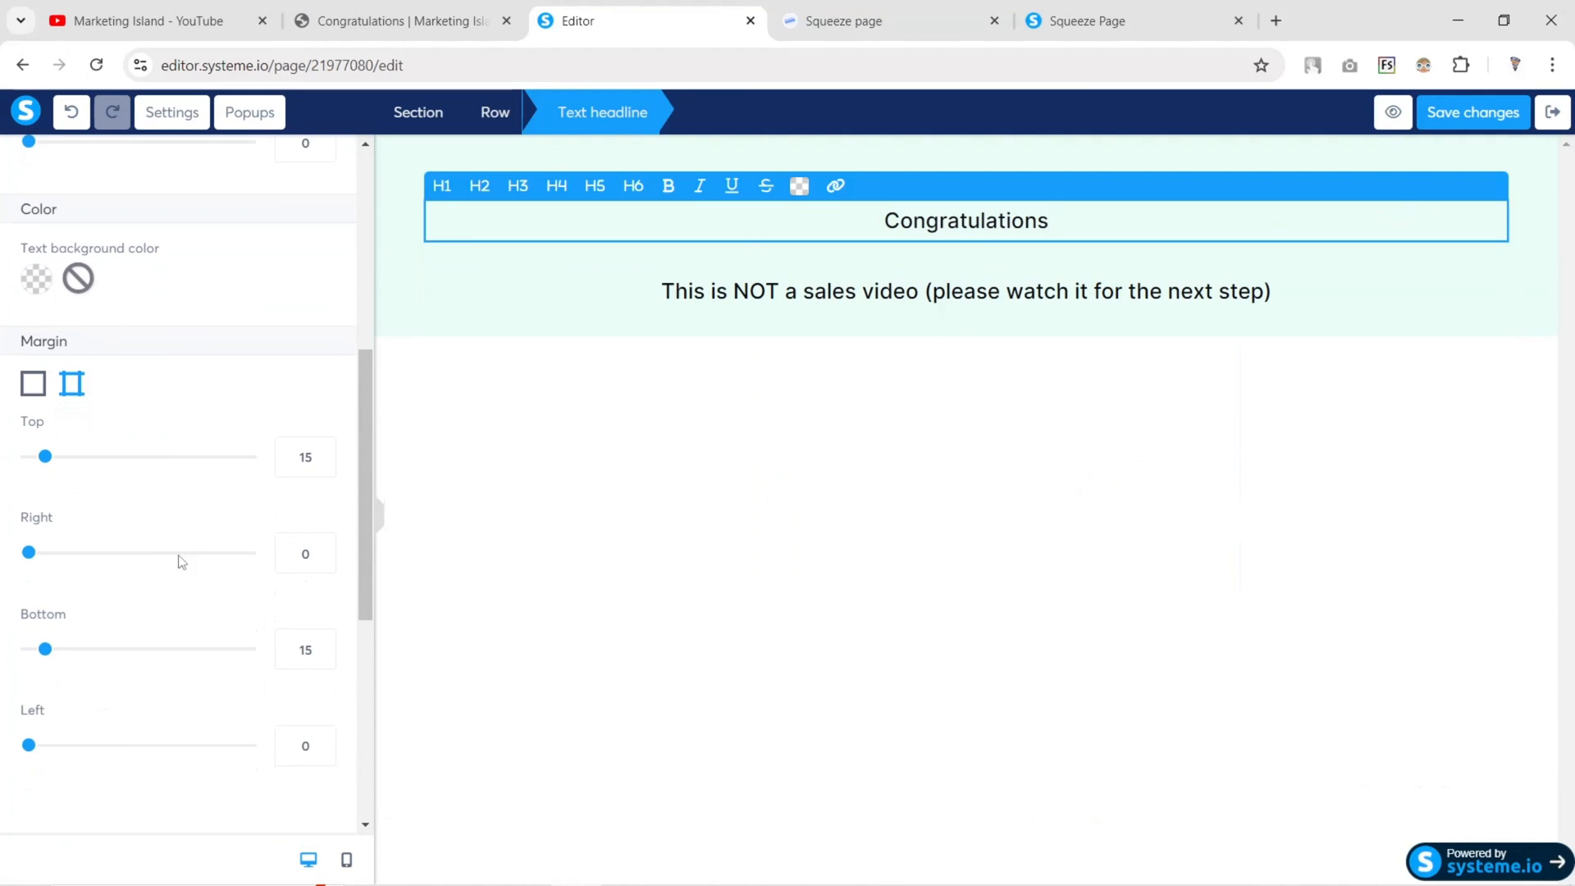
{"action": "left_click_drag", "start_coordinate": [45, 650], "coordinate": [4, 658]}
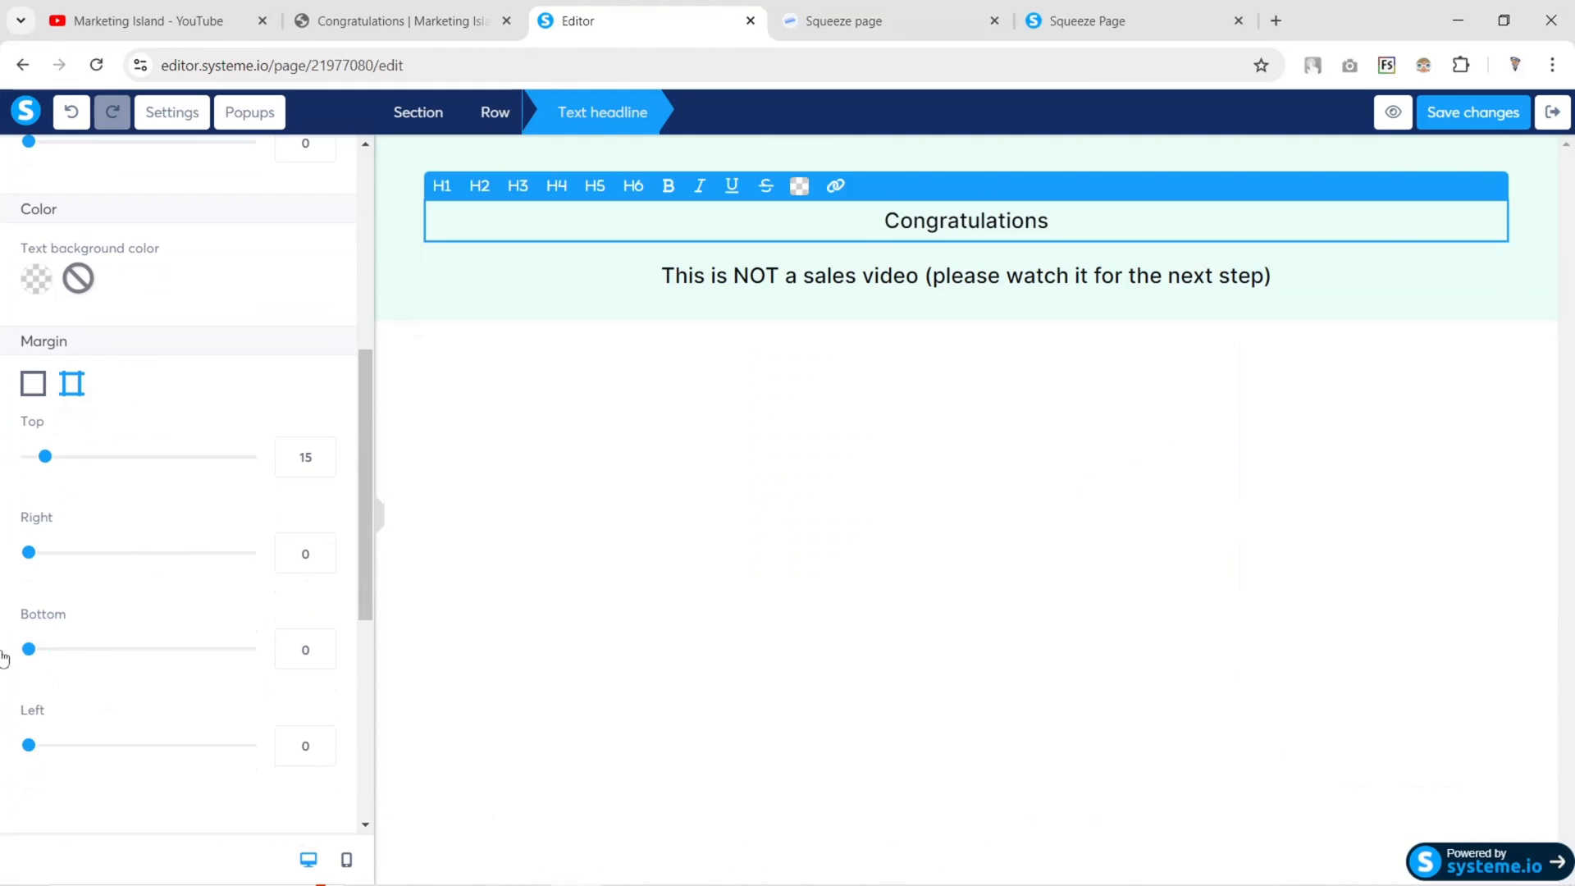
{"action": "left_click_drag", "start_coordinate": [46, 457], "coordinate": [7, 457]}
{"action": "scroll", "coordinate": [155, 309], "scroll_direction": "up", "scroll_amount": 5}
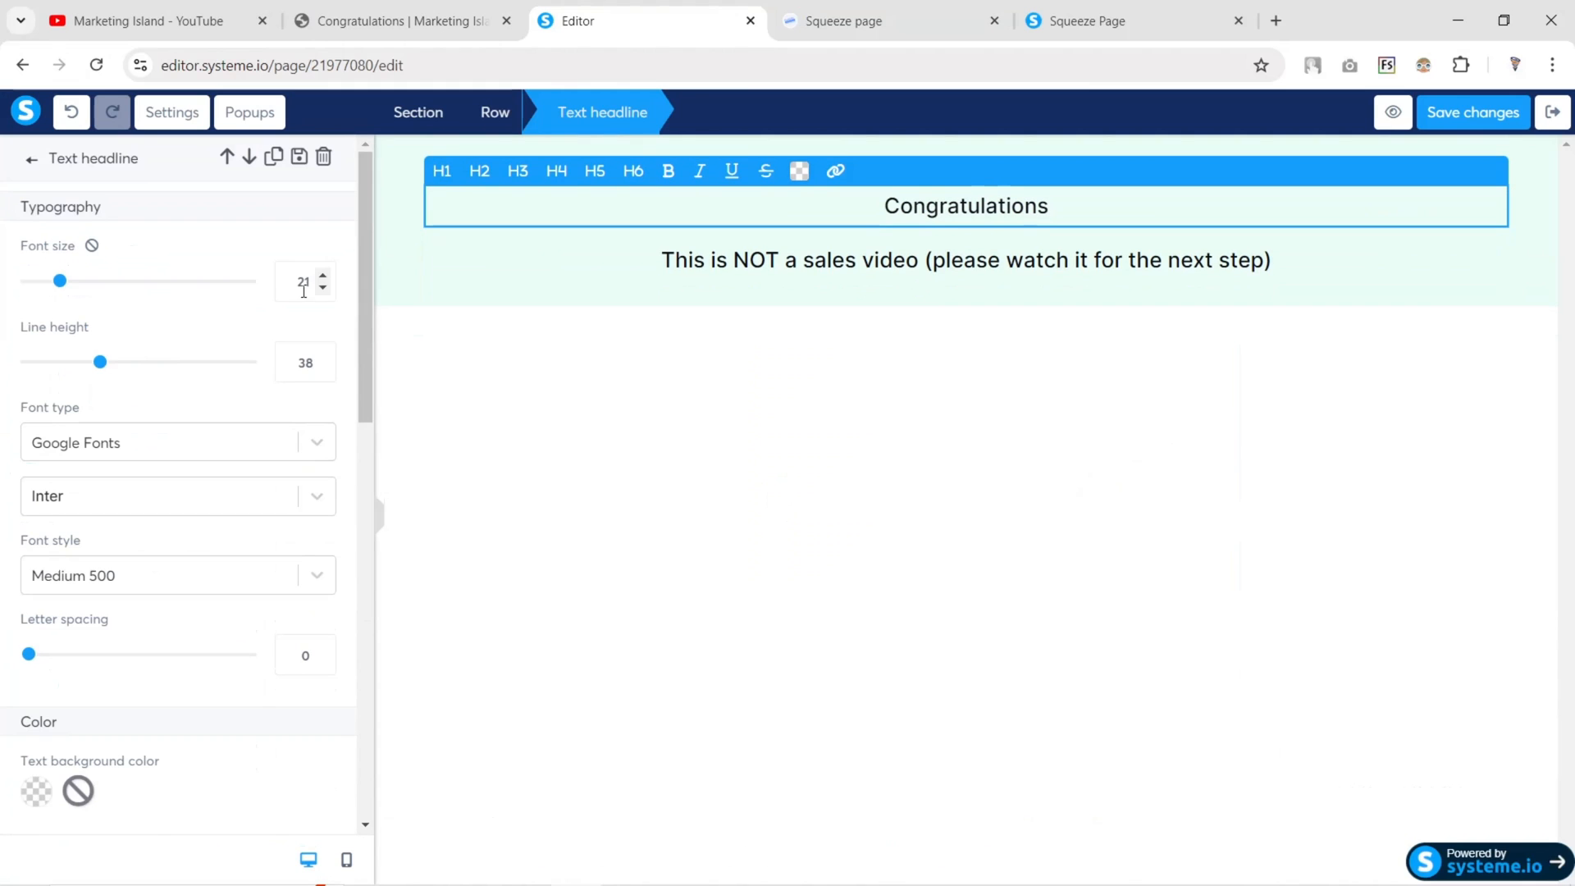
{"action": "double_click", "coordinate": [279, 285]}
{"action": "type", "text": "40"}
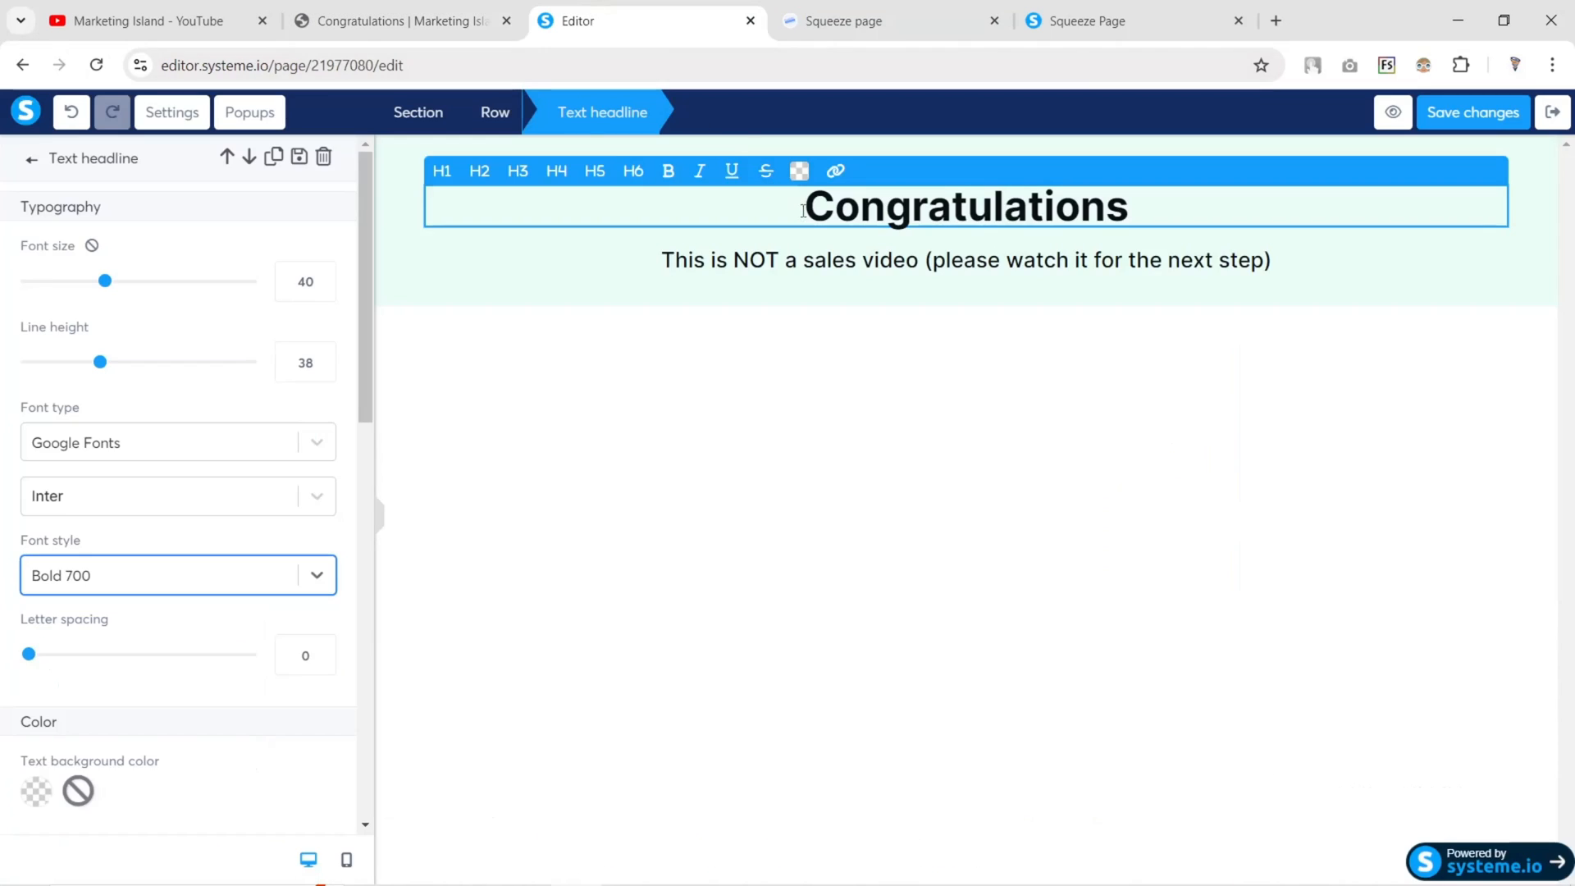
Format the "This is NOT a sales video" line at font size 18 in Regular style
{"action": "left_click", "coordinate": [830, 261]}
{"action": "left_click", "coordinate": [321, 289]}
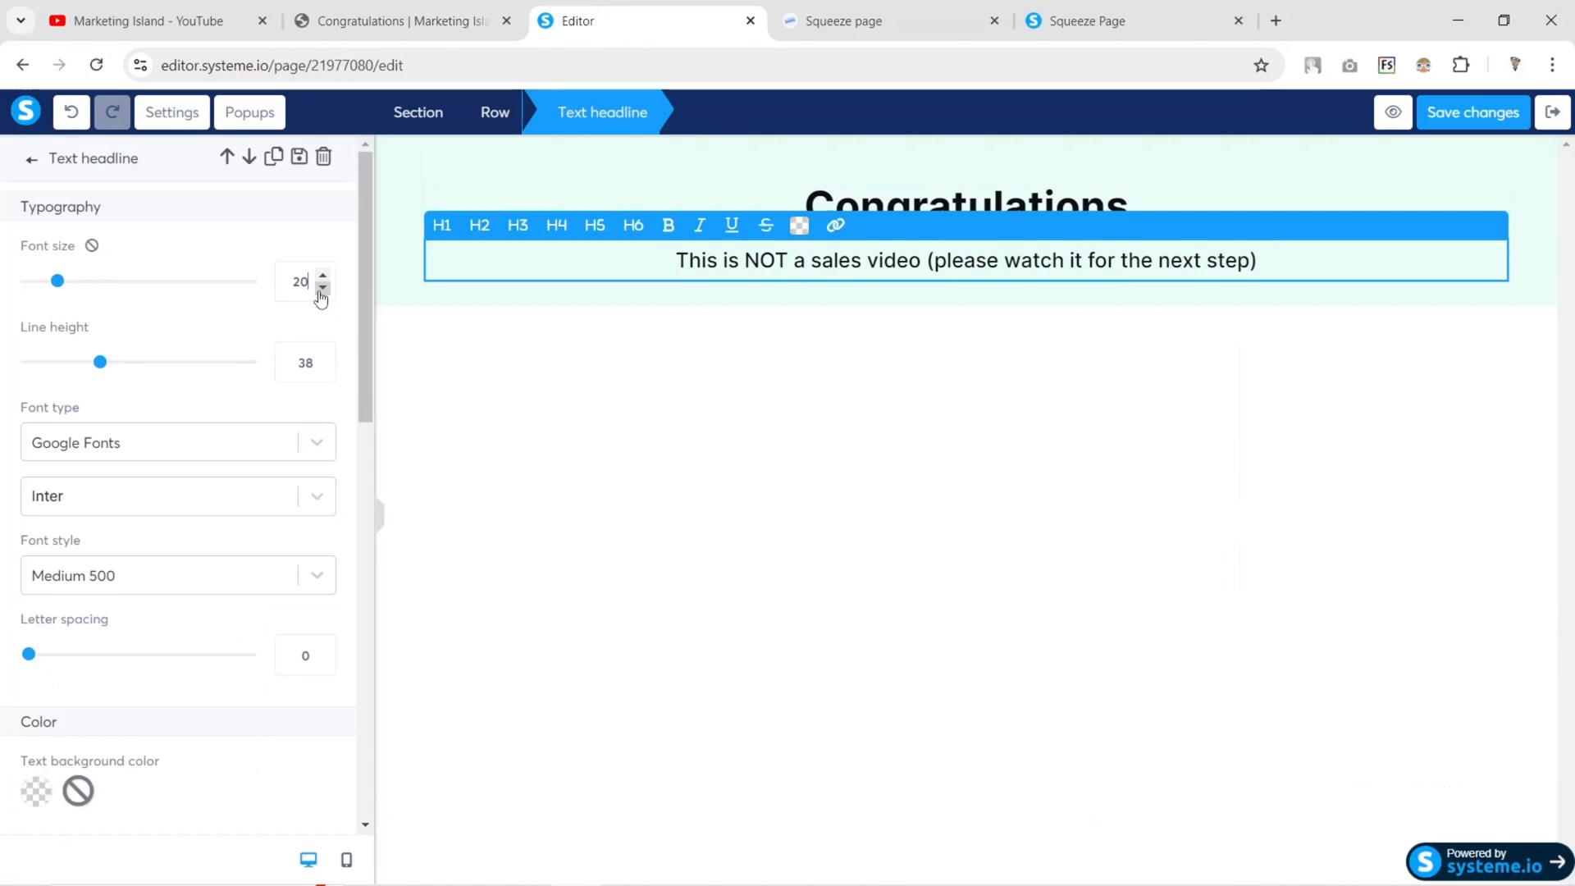
{"action": "left_click", "coordinate": [321, 289]}
{"action": "left_click", "coordinate": [320, 289]}
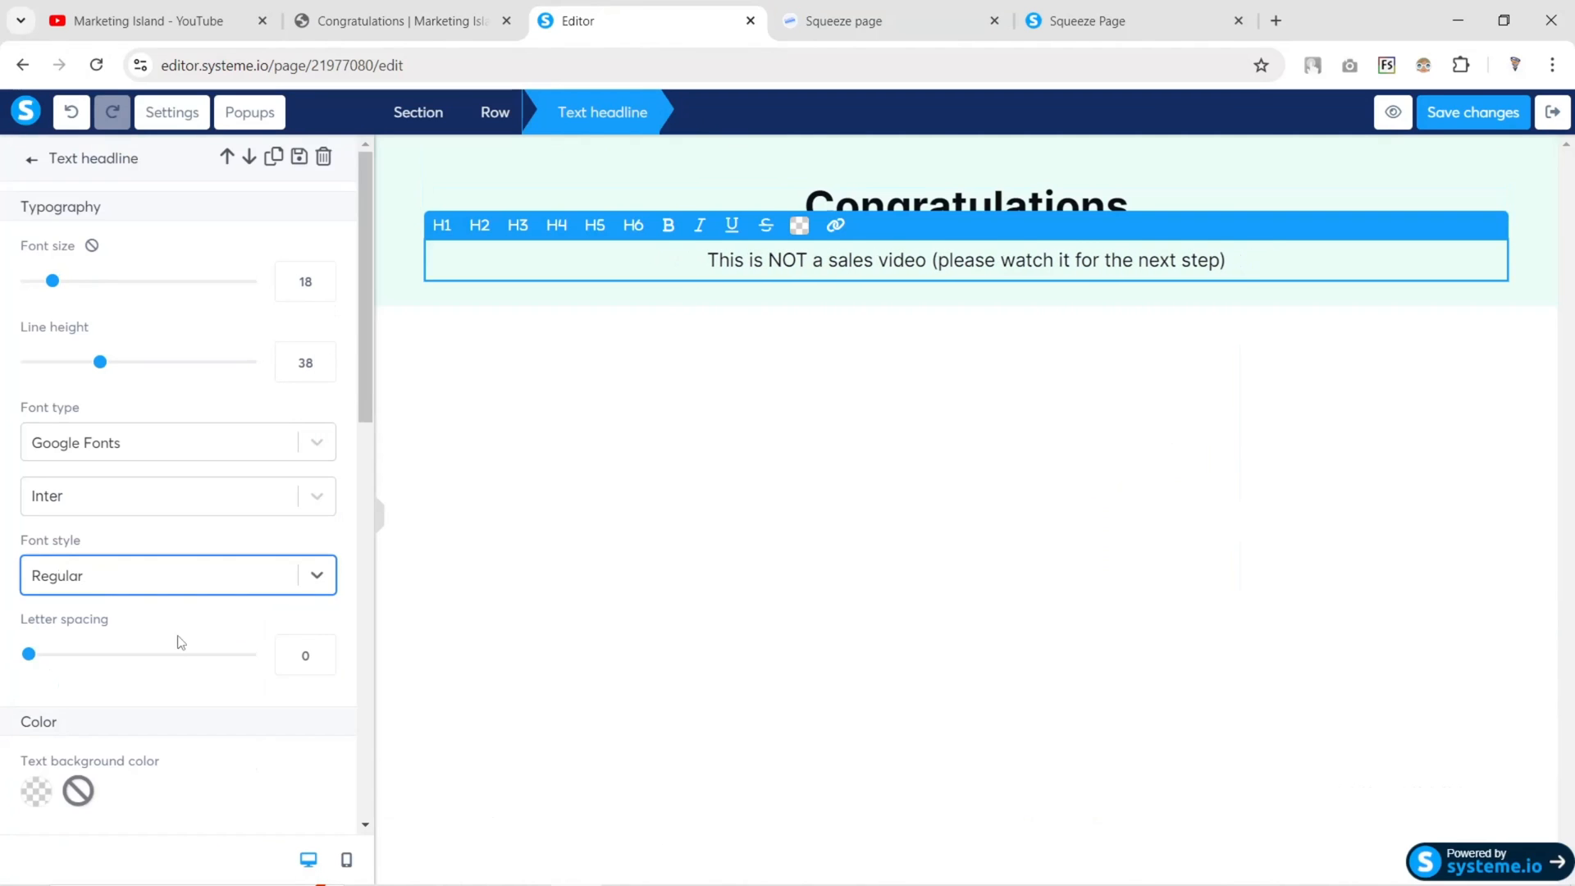
{"action": "left_click", "coordinate": [386, 429]}
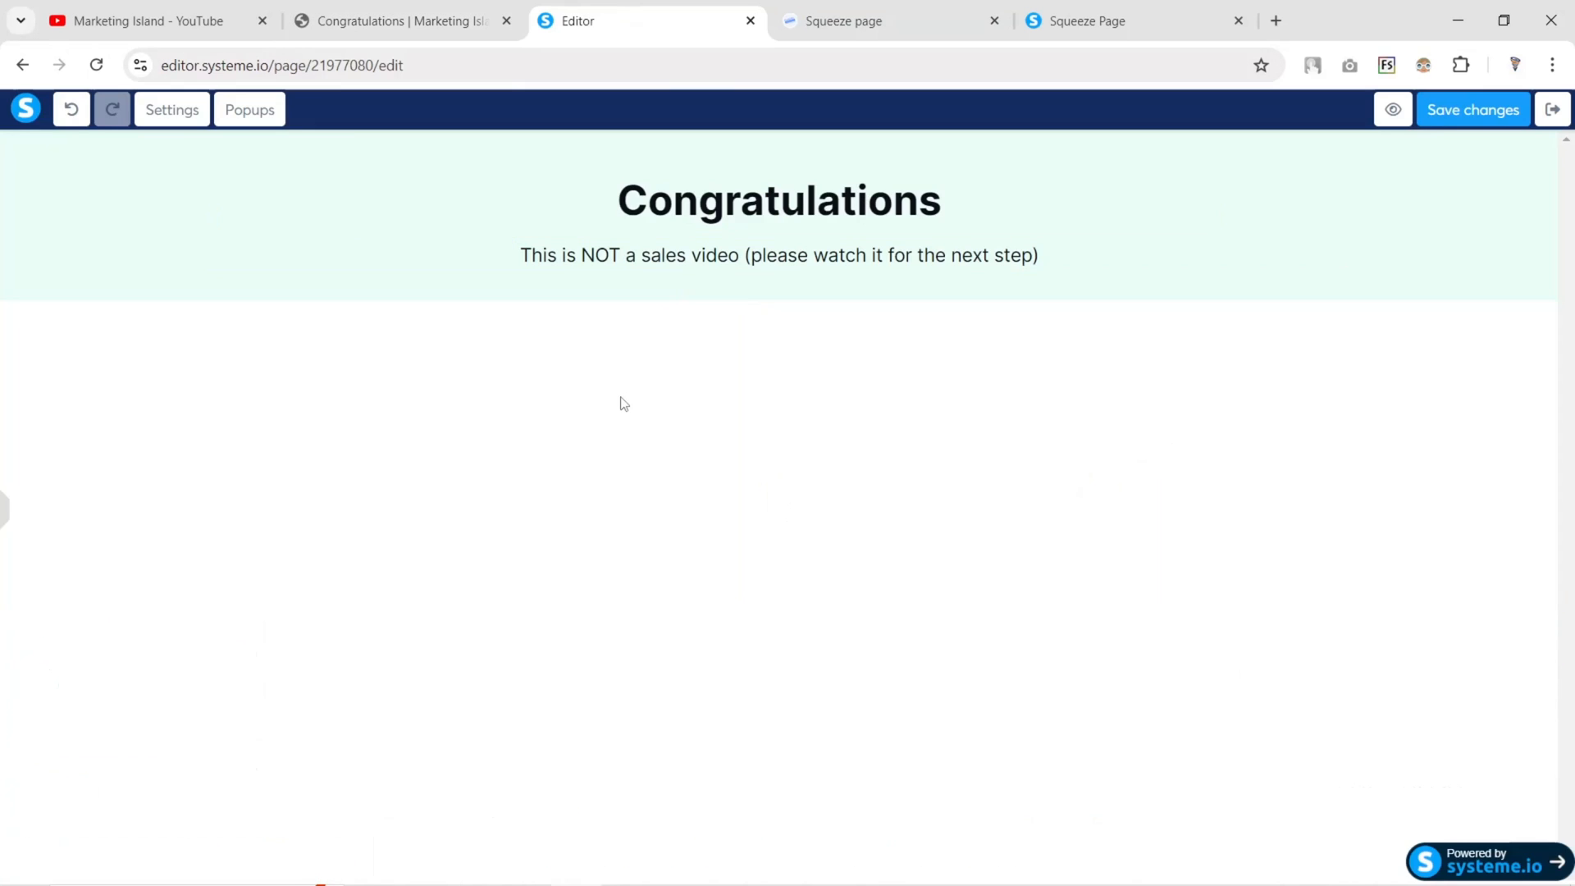
{"action": "left_click", "coordinate": [4, 517]}
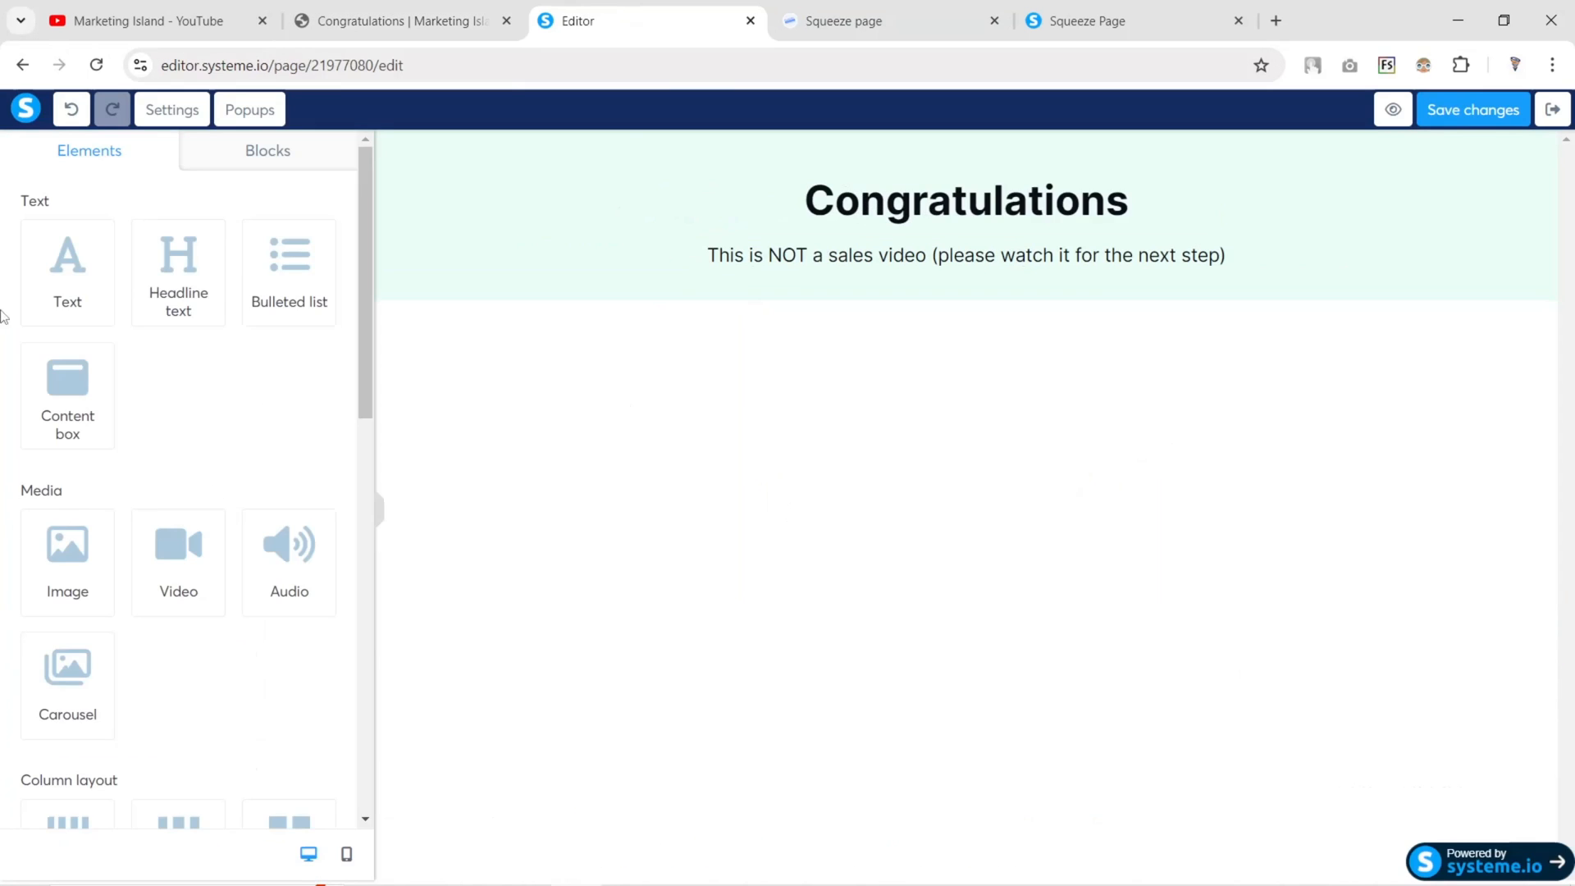
Insert a row containing a video element below the subheadline in the mint section and open the video's settings
{"action": "scroll", "coordinate": [120, 464], "scroll_direction": "down", "scroll_amount": 8}
{"action": "left_click_drag", "start_coordinate": [110, 384], "coordinate": [963, 279]}
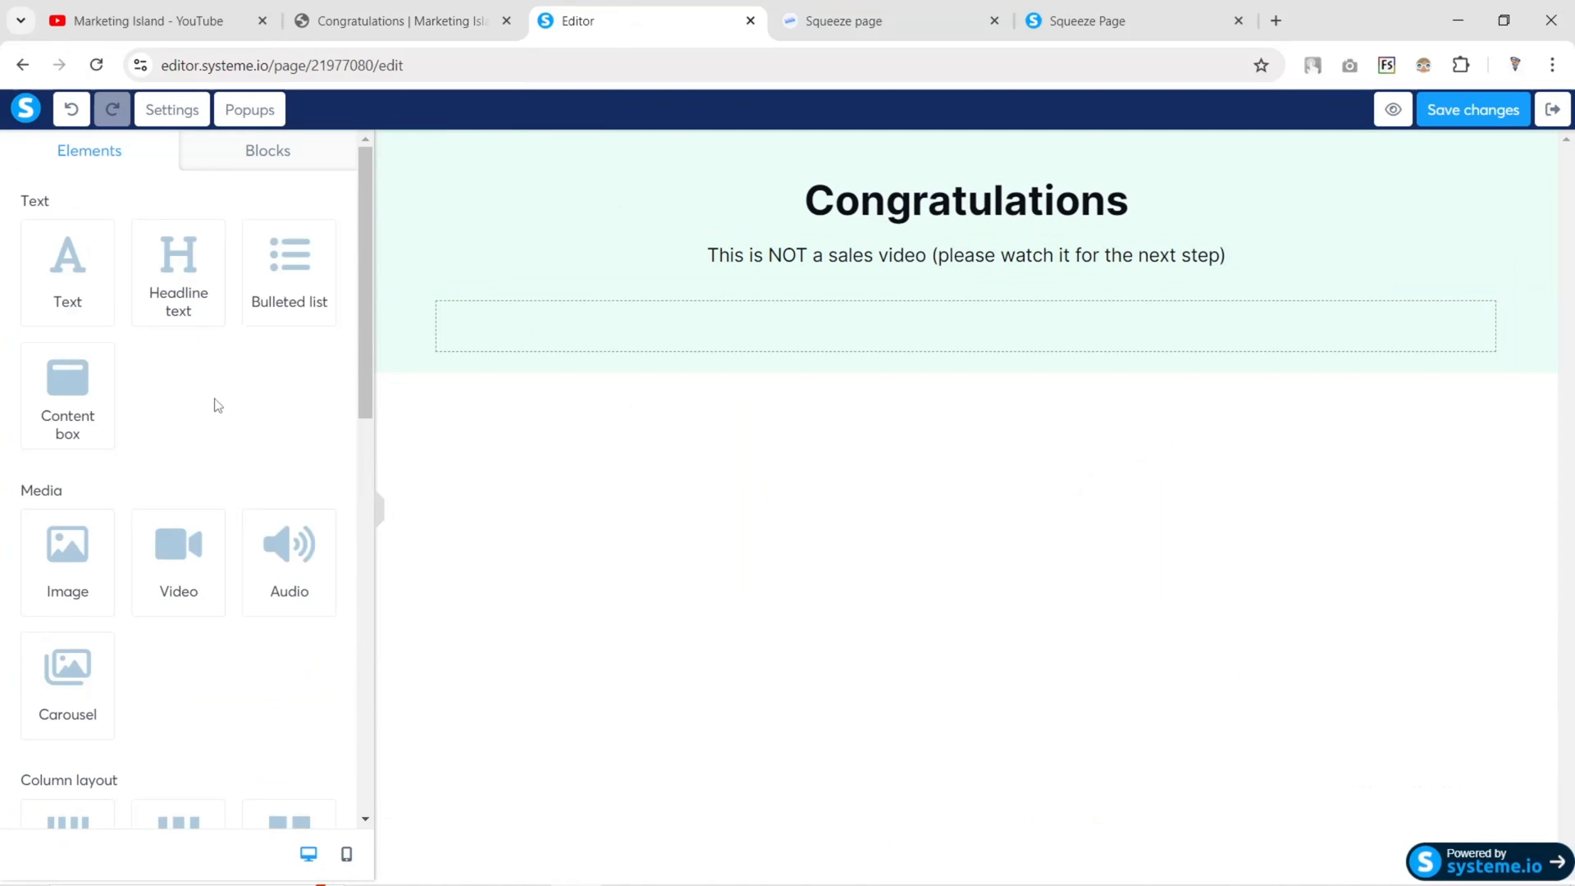
{"action": "scroll", "coordinate": [203, 426], "scroll_direction": "down", "scroll_amount": 3}
{"action": "left_click_drag", "start_coordinate": [179, 353], "coordinate": [739, 334]}
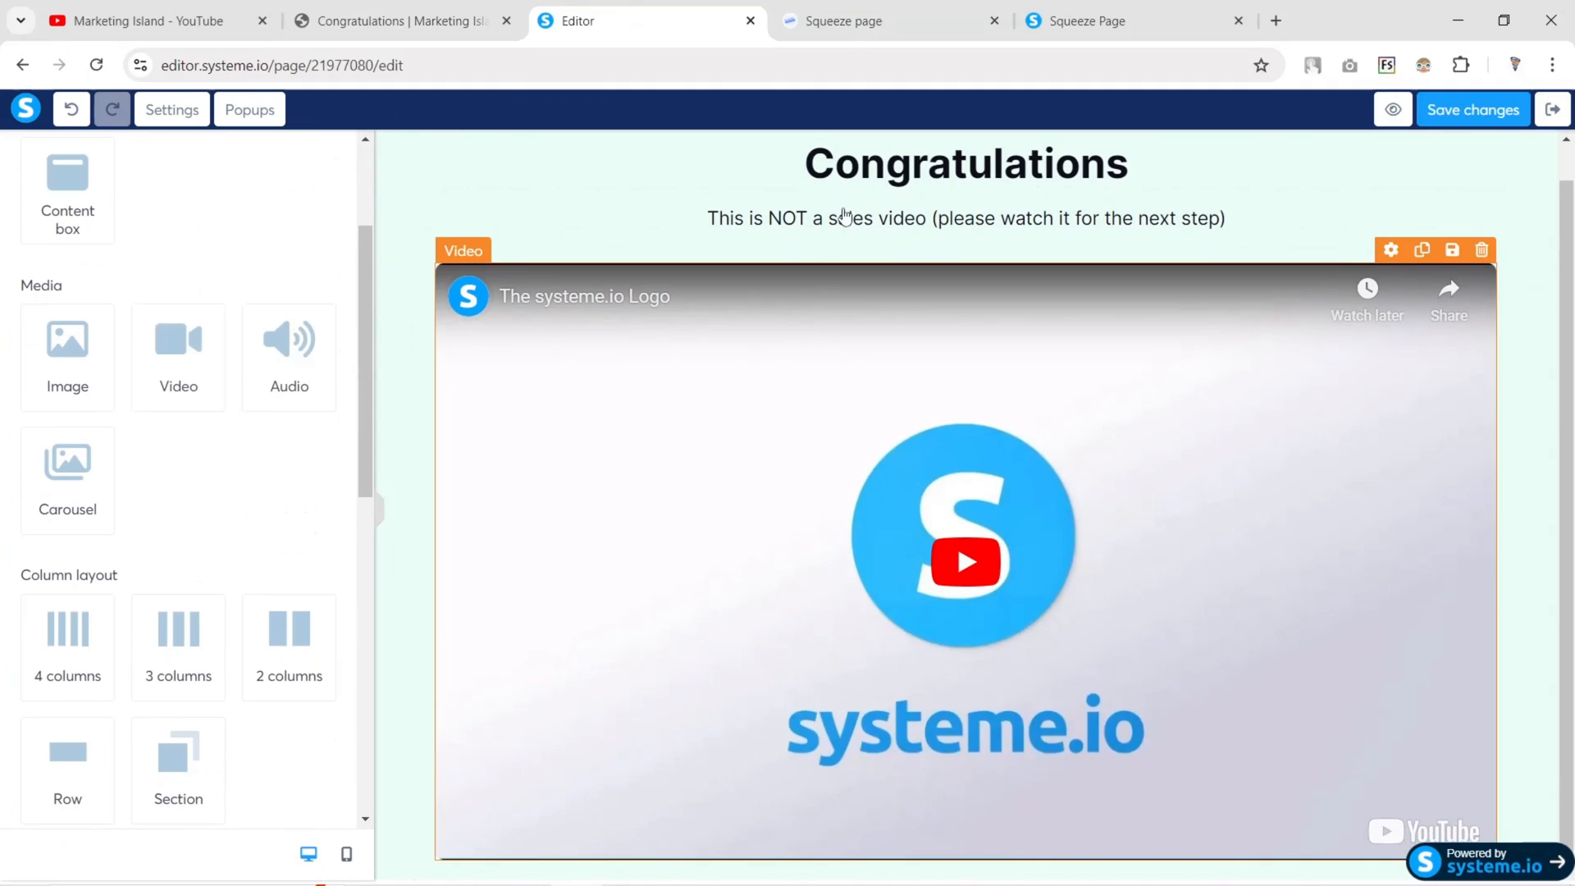
{"action": "left_click", "coordinate": [671, 387]}
Try the Upload file video type and return the video to Direct link
{"action": "left_click", "coordinate": [162, 247]}
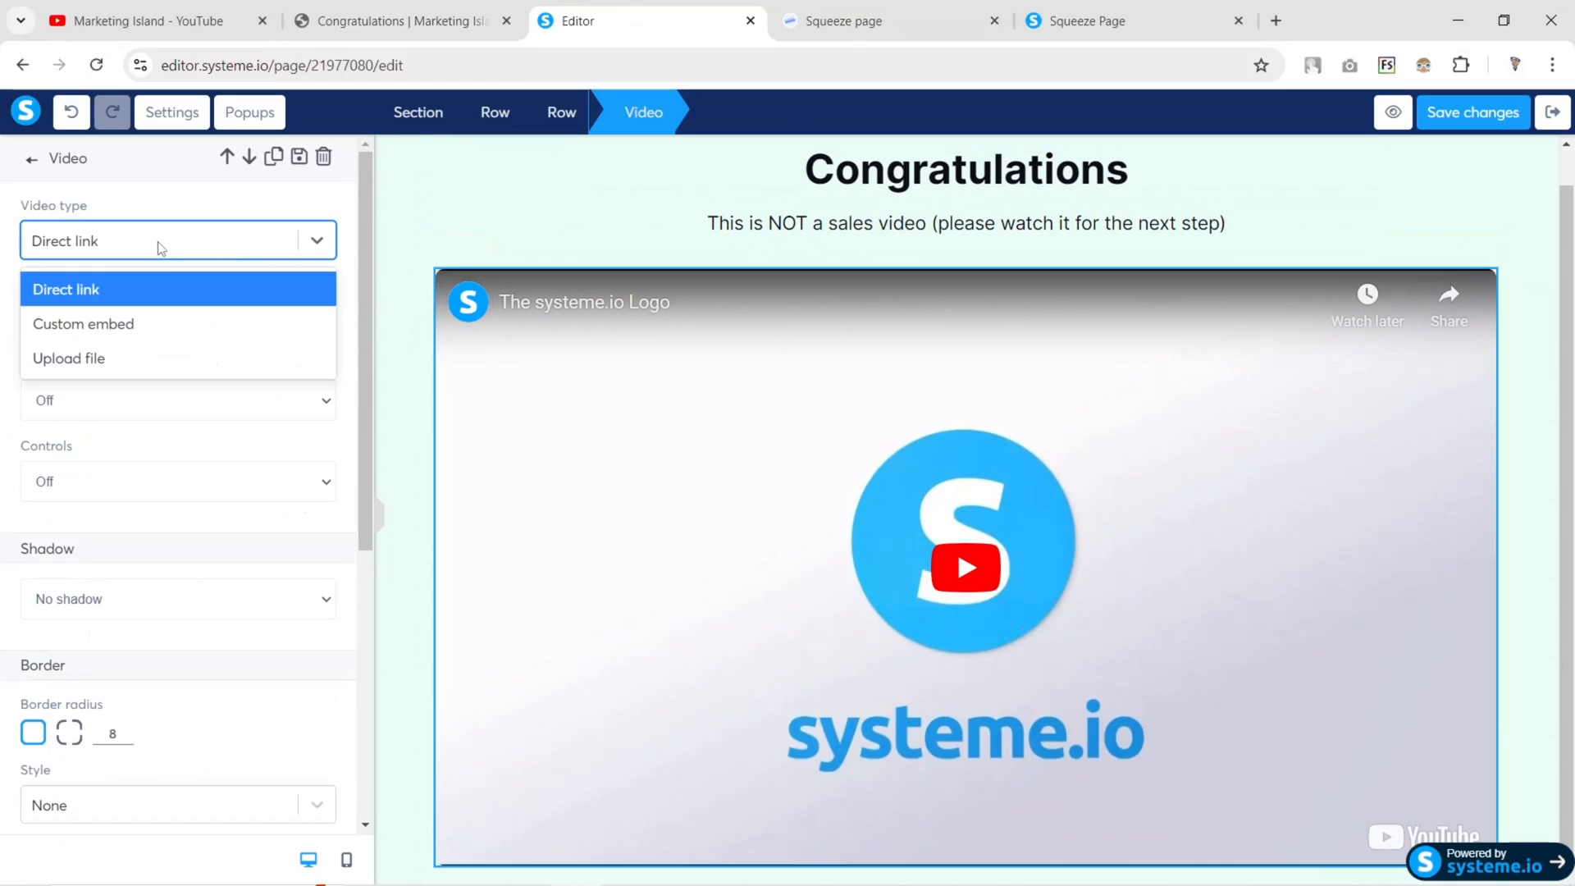
{"action": "left_click", "coordinate": [122, 354]}
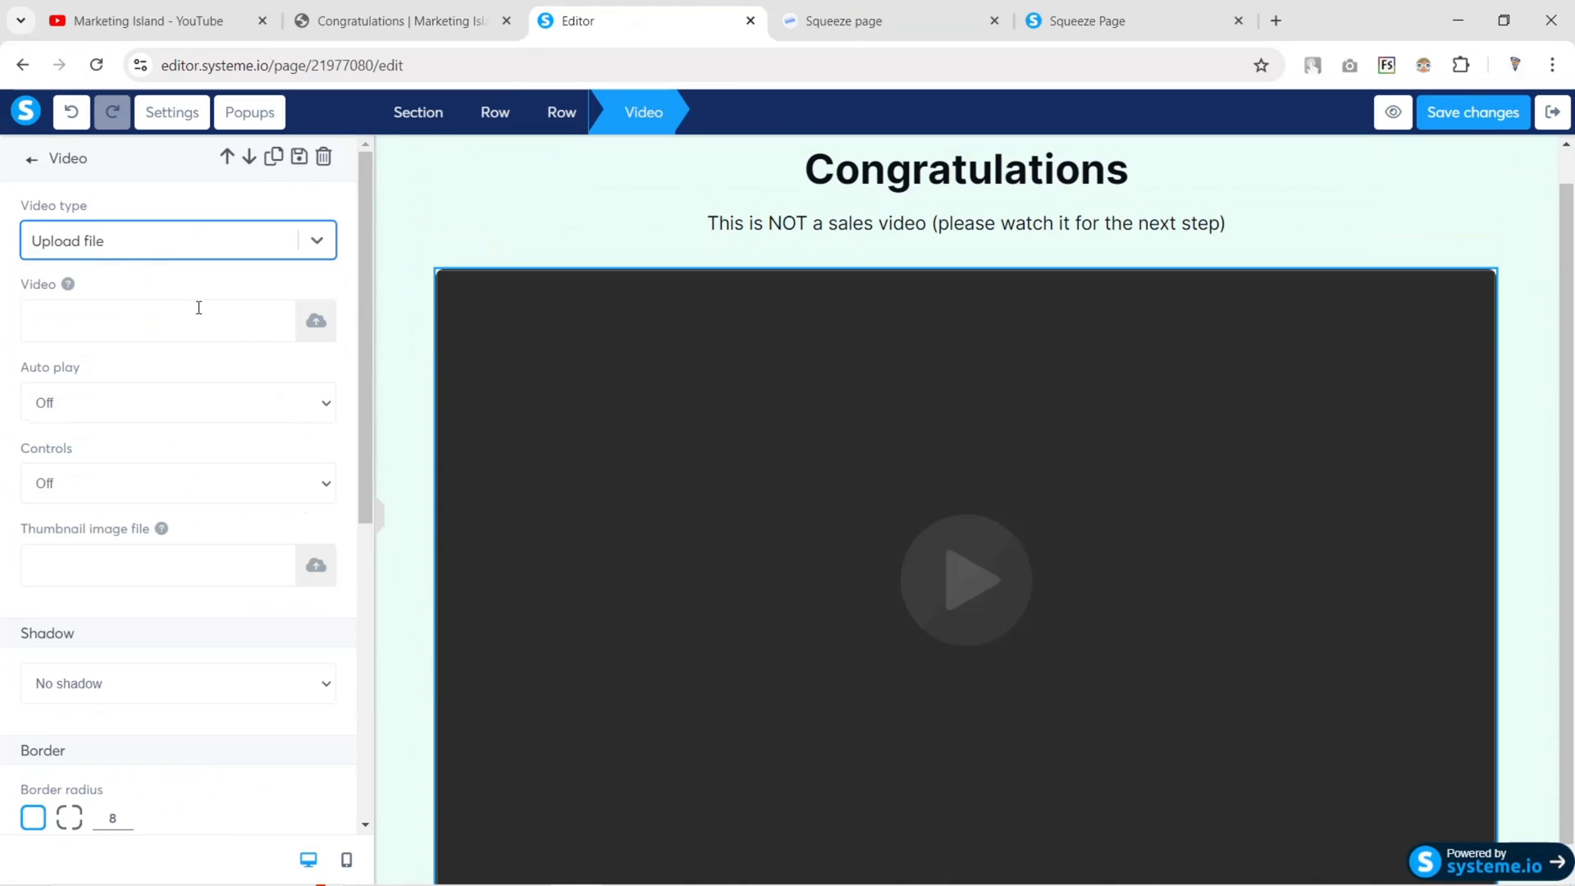
{"action": "left_click", "coordinate": [121, 240]}
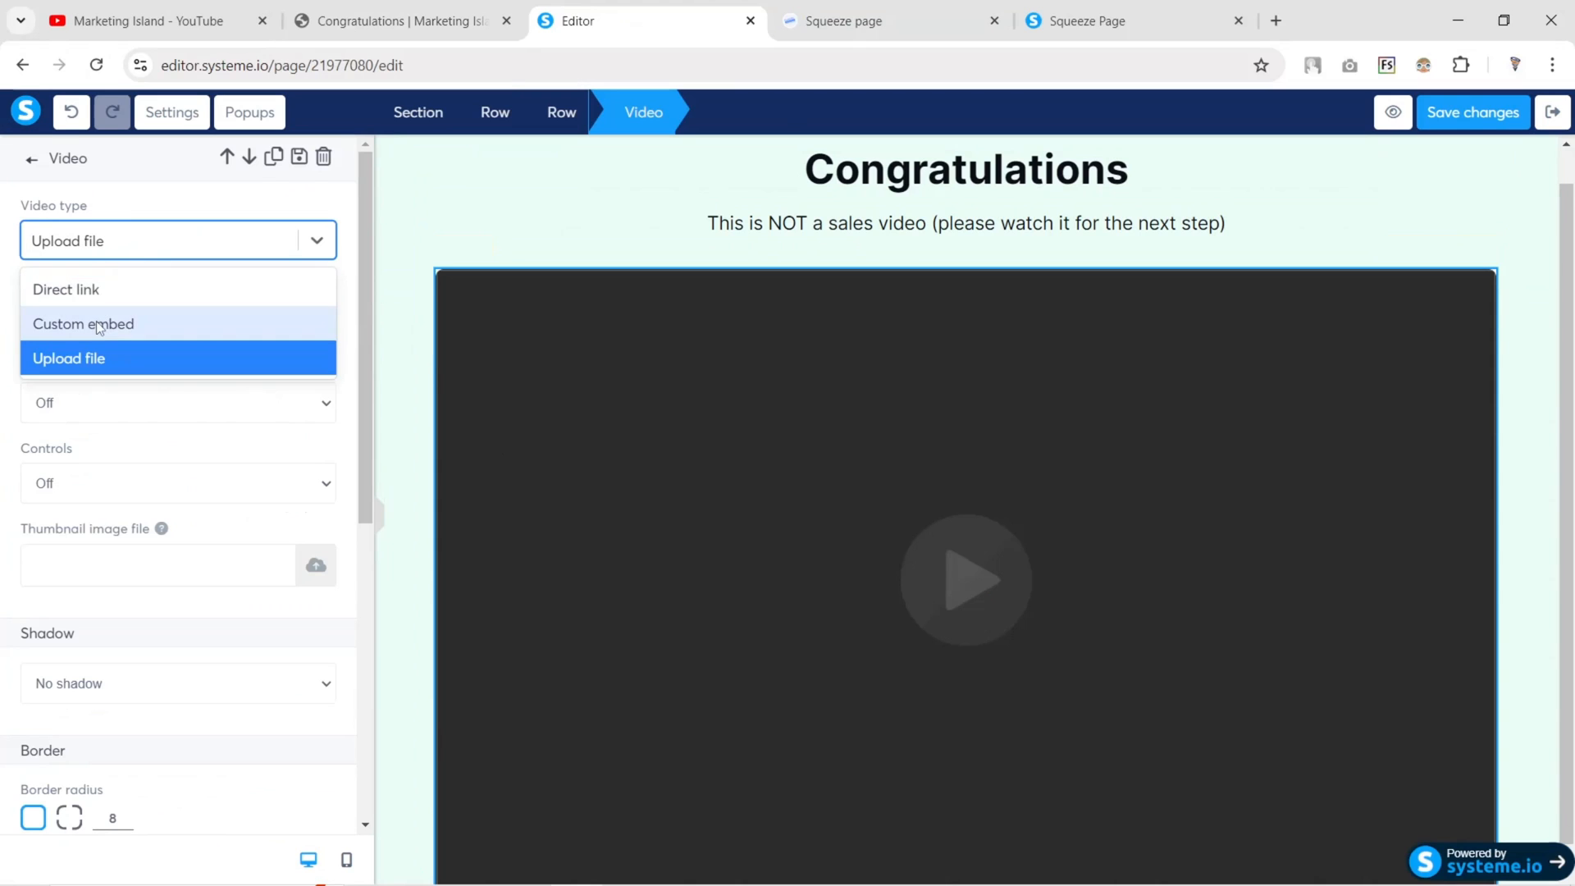
{"action": "left_click", "coordinate": [66, 287]}
Switch to YouTube, find the FunnelAnalysts channel's videos and copy the link of "Systeme.io Sales Funnel Tutorial for Beginner 2024"
{"action": "left_click", "coordinate": [148, 21]}
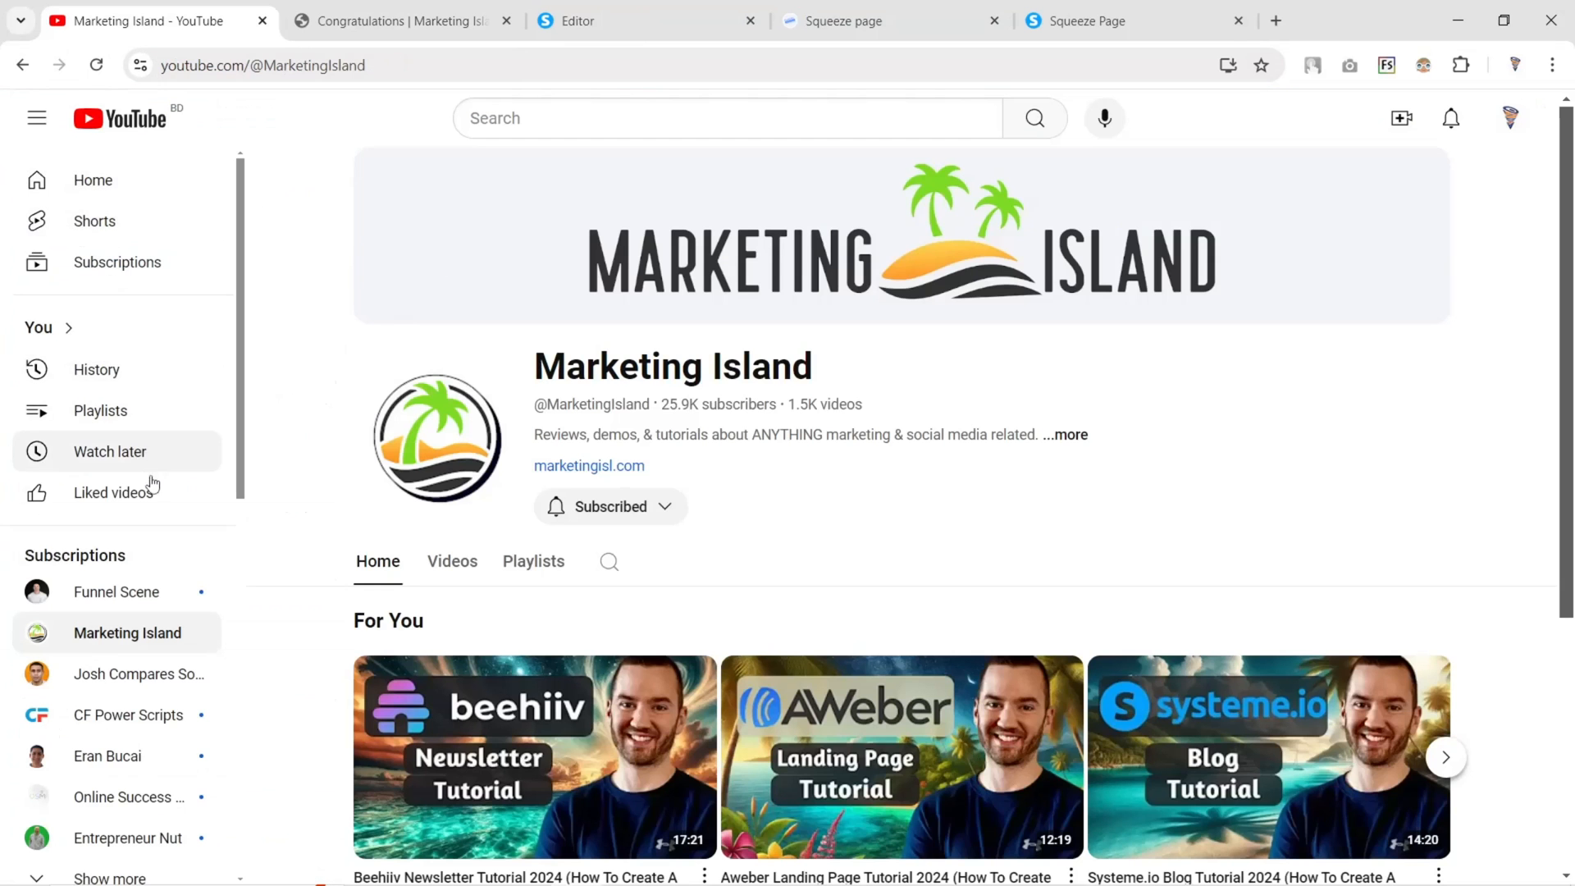
{"action": "left_click", "coordinate": [588, 135]}
{"action": "type", "text": "fuj"}
{"action": "left_click", "coordinate": [462, 457]}
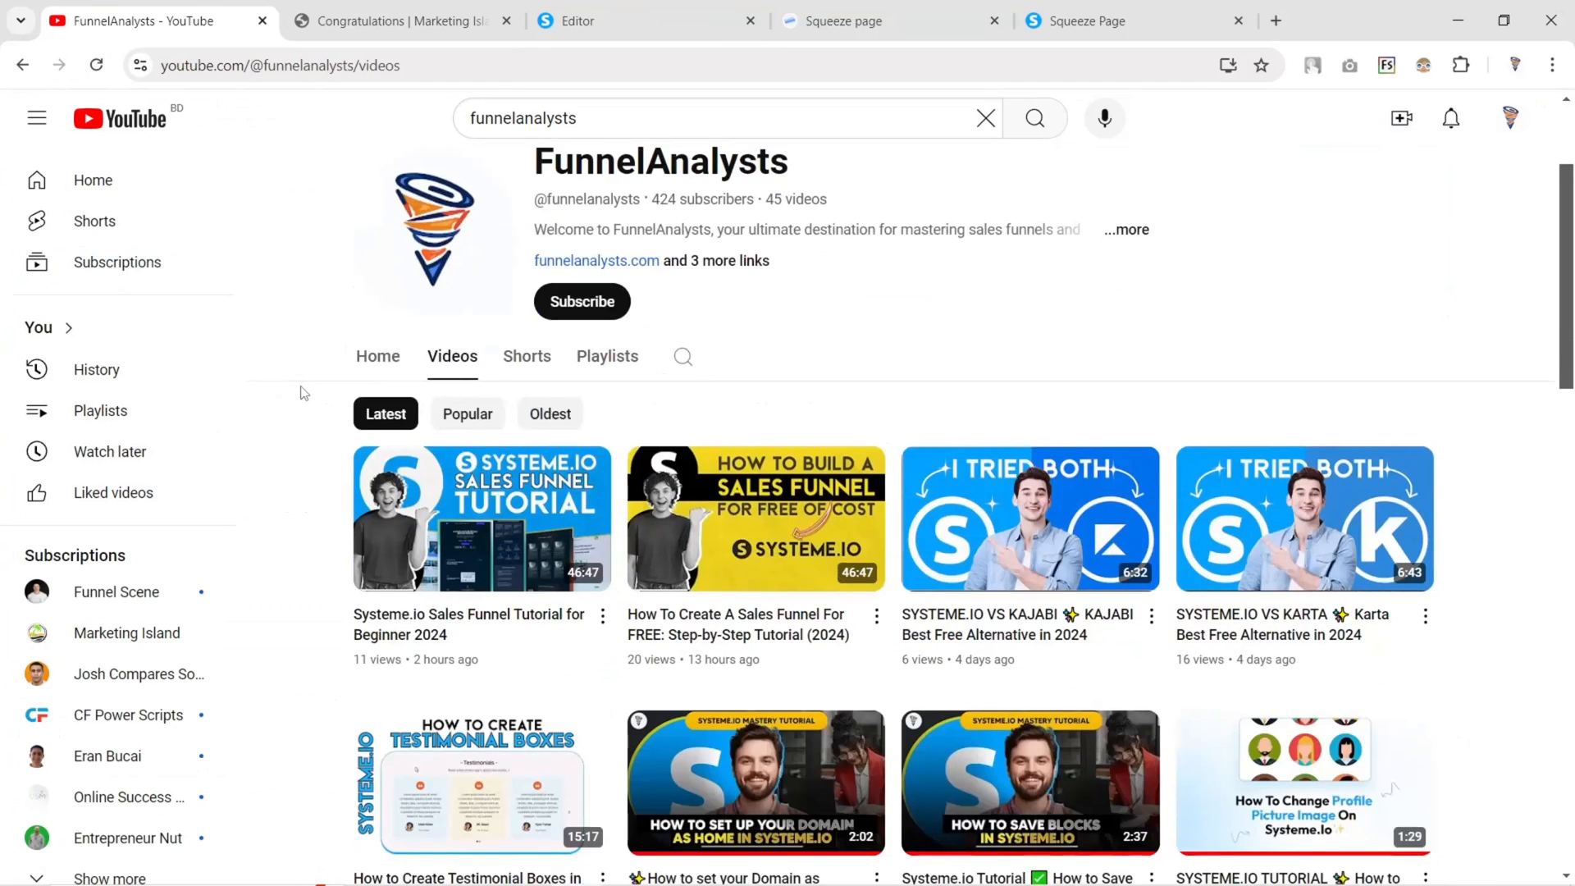
{"action": "scroll", "coordinate": [250, 366], "scroll_direction": "down", "scroll_amount": 5}
{"action": "right_click", "coordinate": [471, 304]}
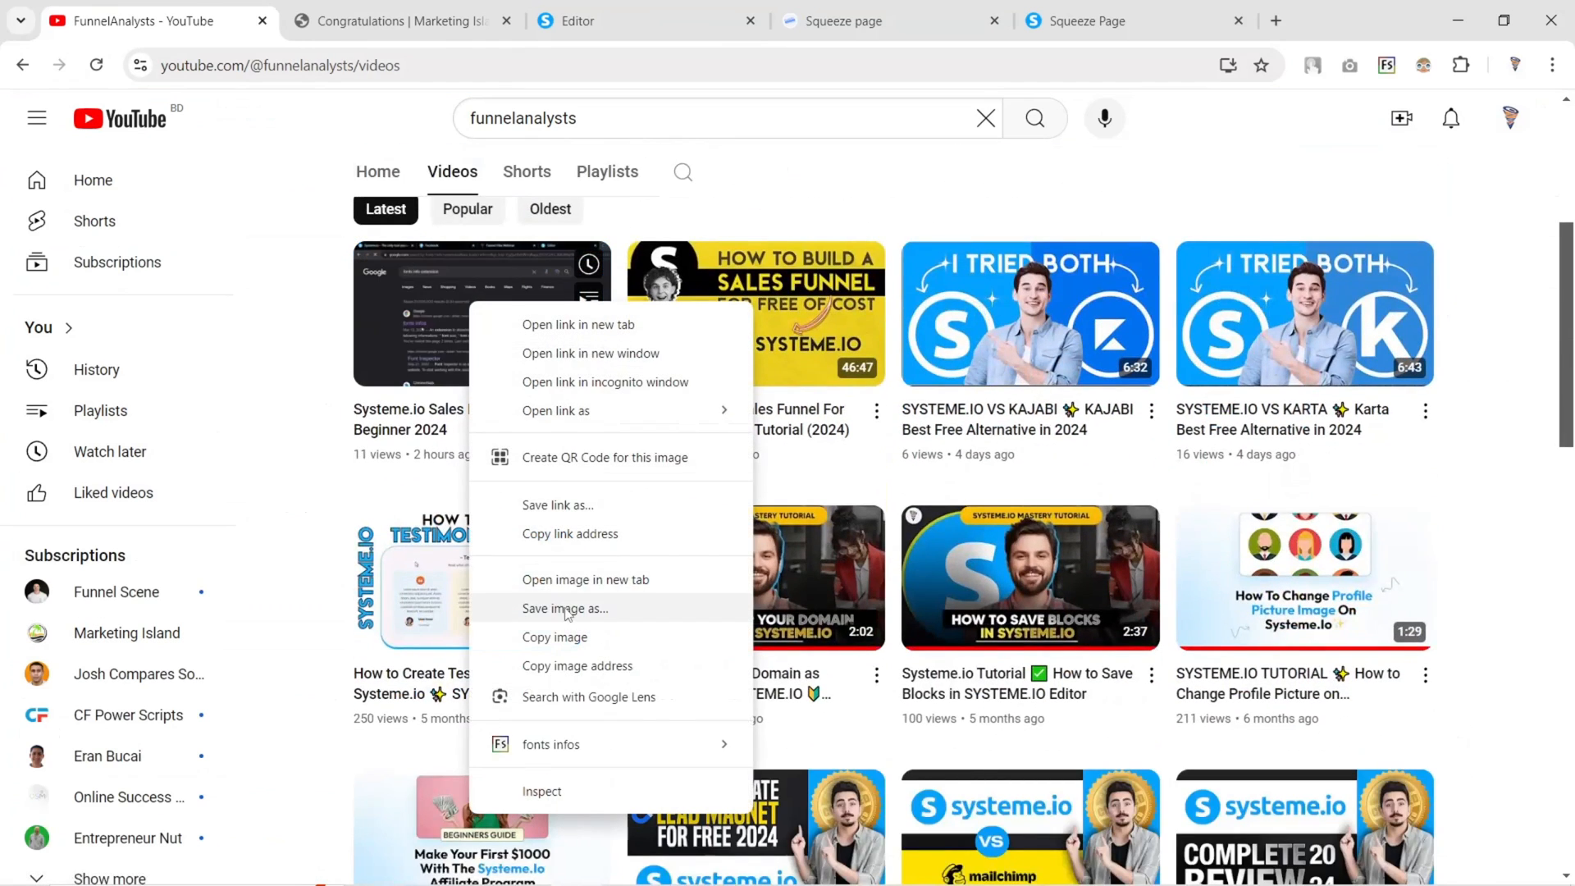
{"action": "left_click", "coordinate": [565, 535]}
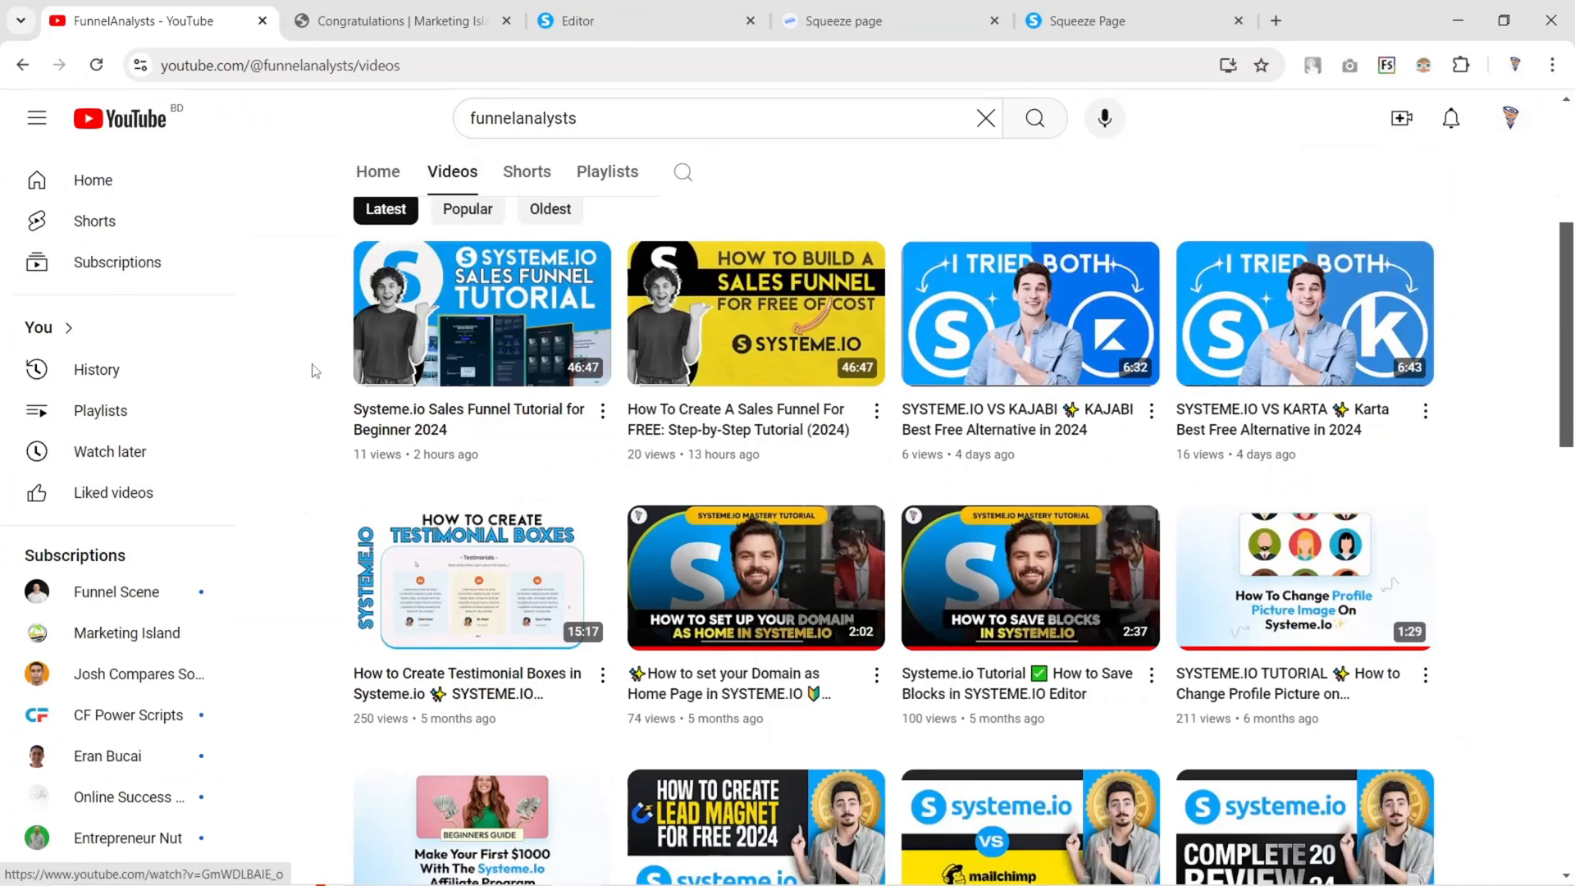
Return to the systeme.io editor and paste the copied YouTube link as the video's direct link URL
{"action": "left_click", "coordinate": [625, 22]}
{"action": "left_click", "coordinate": [129, 239]}
{"action": "left_click", "coordinate": [108, 245]}
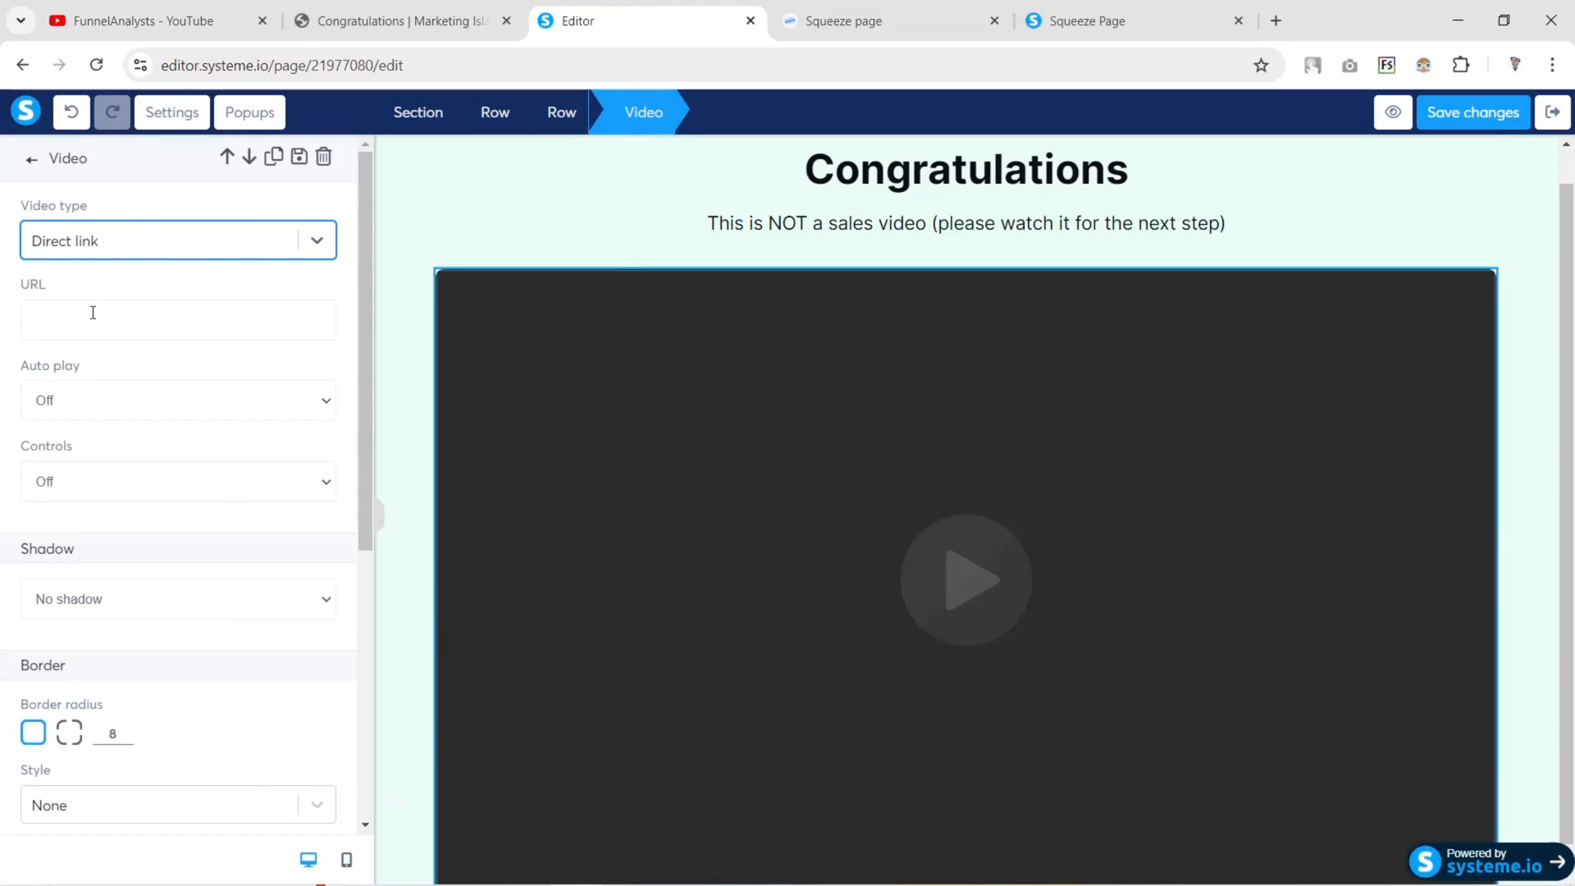
{"action": "left_click", "coordinate": [92, 312]}
{"action": "key", "text": "ctrl+v"}
{"action": "scroll", "coordinate": [203, 487], "scroll_direction": "down", "scroll_amount": 2}
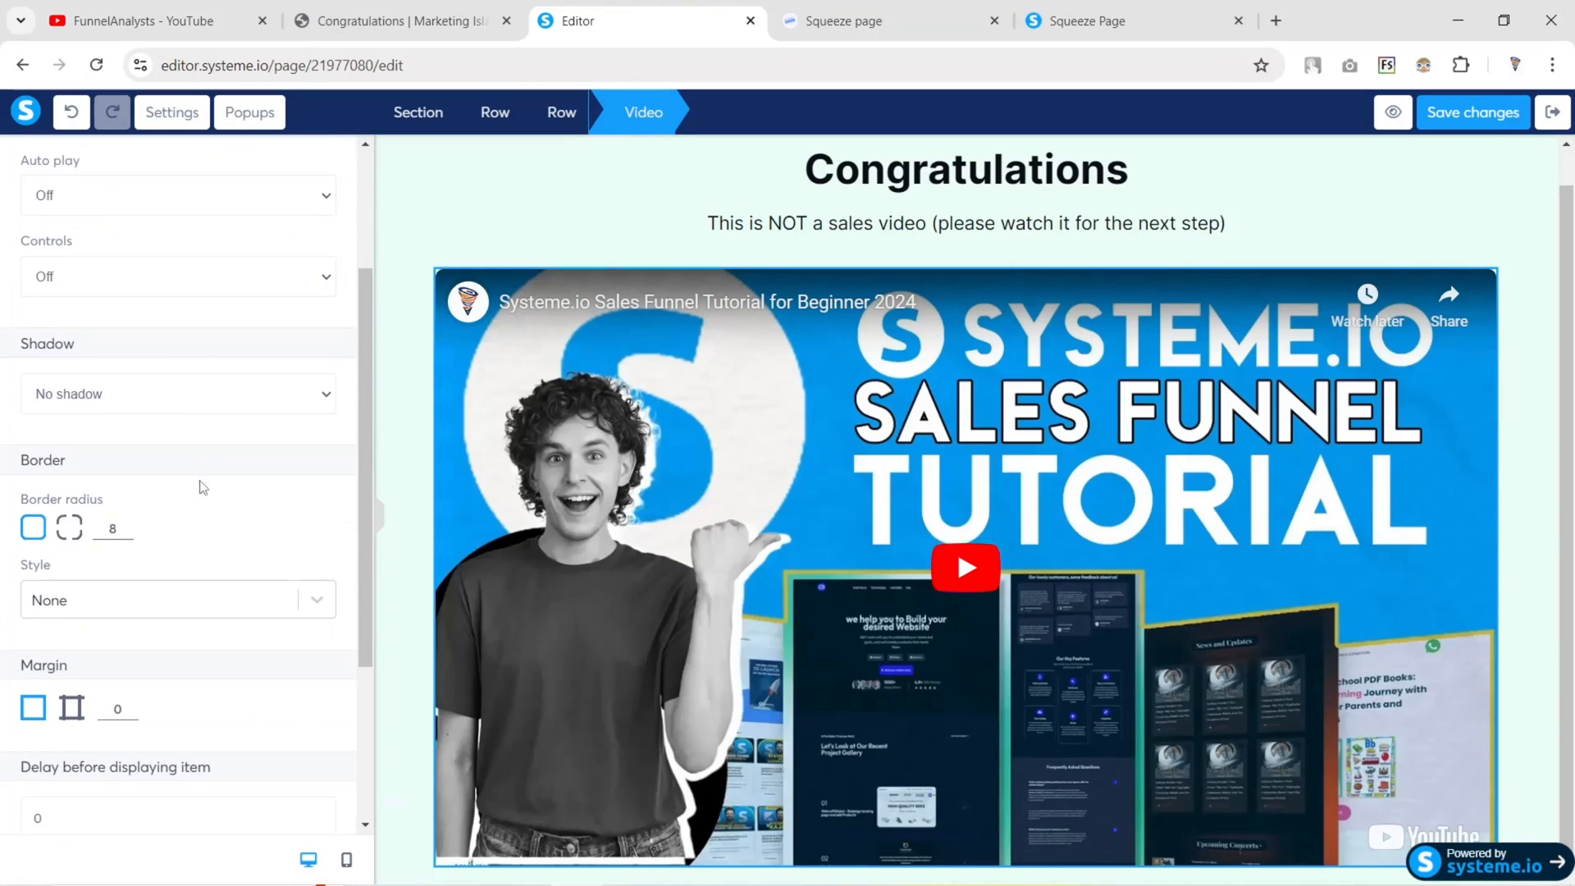
Switch the video to individual side margins and set both its left and right margins to 100
{"action": "scroll", "coordinate": [203, 487], "scroll_direction": "up", "scroll_amount": 3}
{"action": "scroll", "coordinate": [202, 487], "scroll_direction": "down", "scroll_amount": 5}
{"action": "scroll", "coordinate": [203, 488], "scroll_direction": "up", "scroll_amount": 6}
{"action": "scroll", "coordinate": [203, 493], "scroll_direction": "down", "scroll_amount": 4}
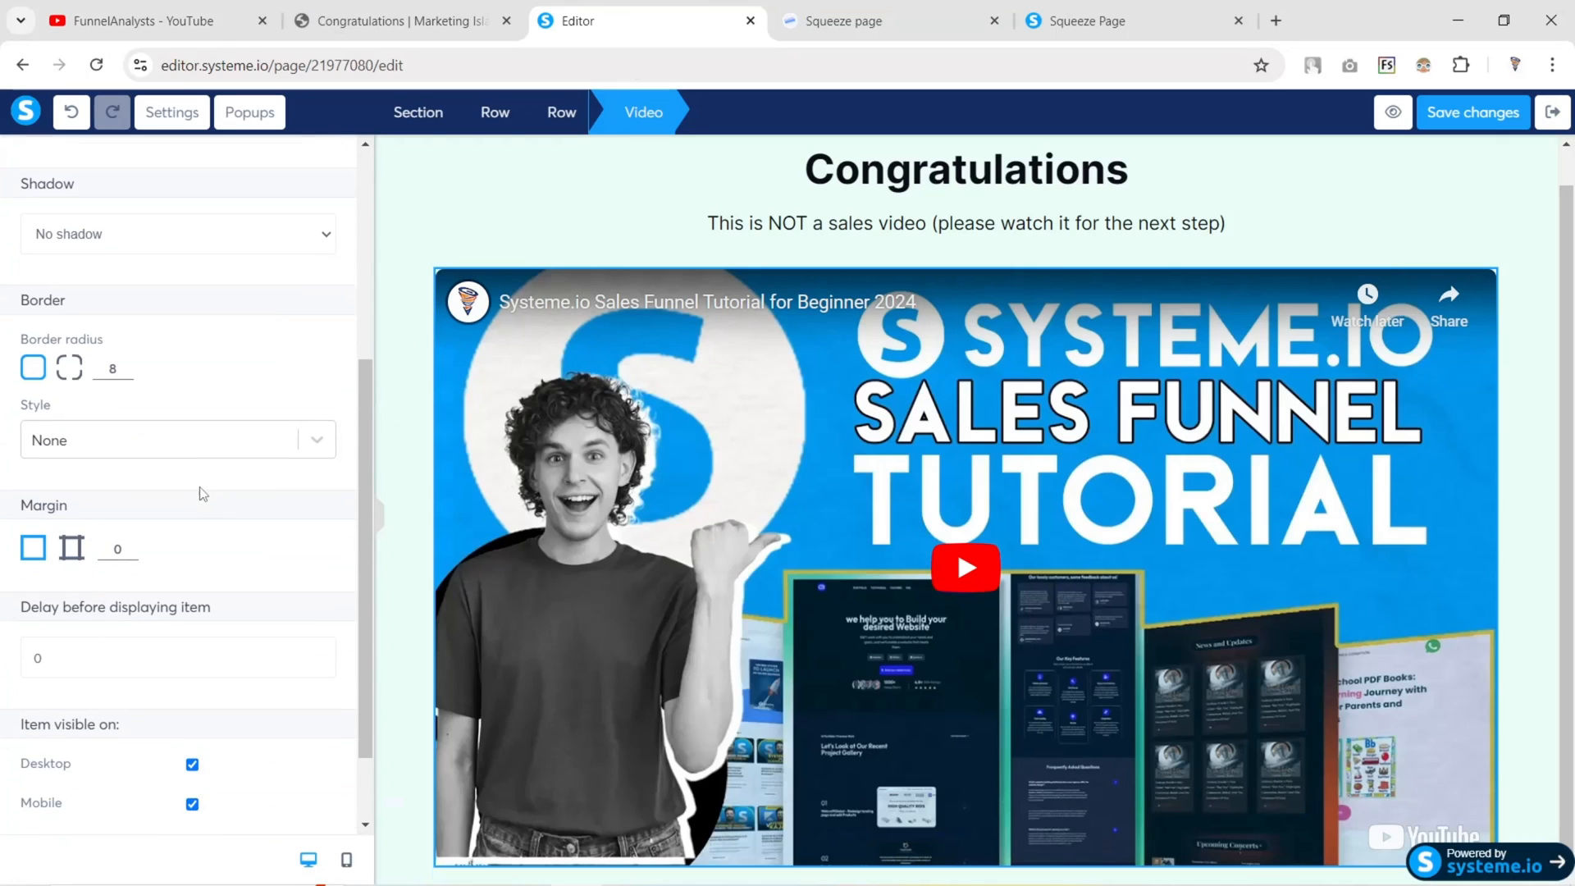
{"action": "left_click", "coordinate": [72, 548]}
{"action": "scroll", "coordinate": [90, 484], "scroll_direction": "down", "scroll_amount": 3}
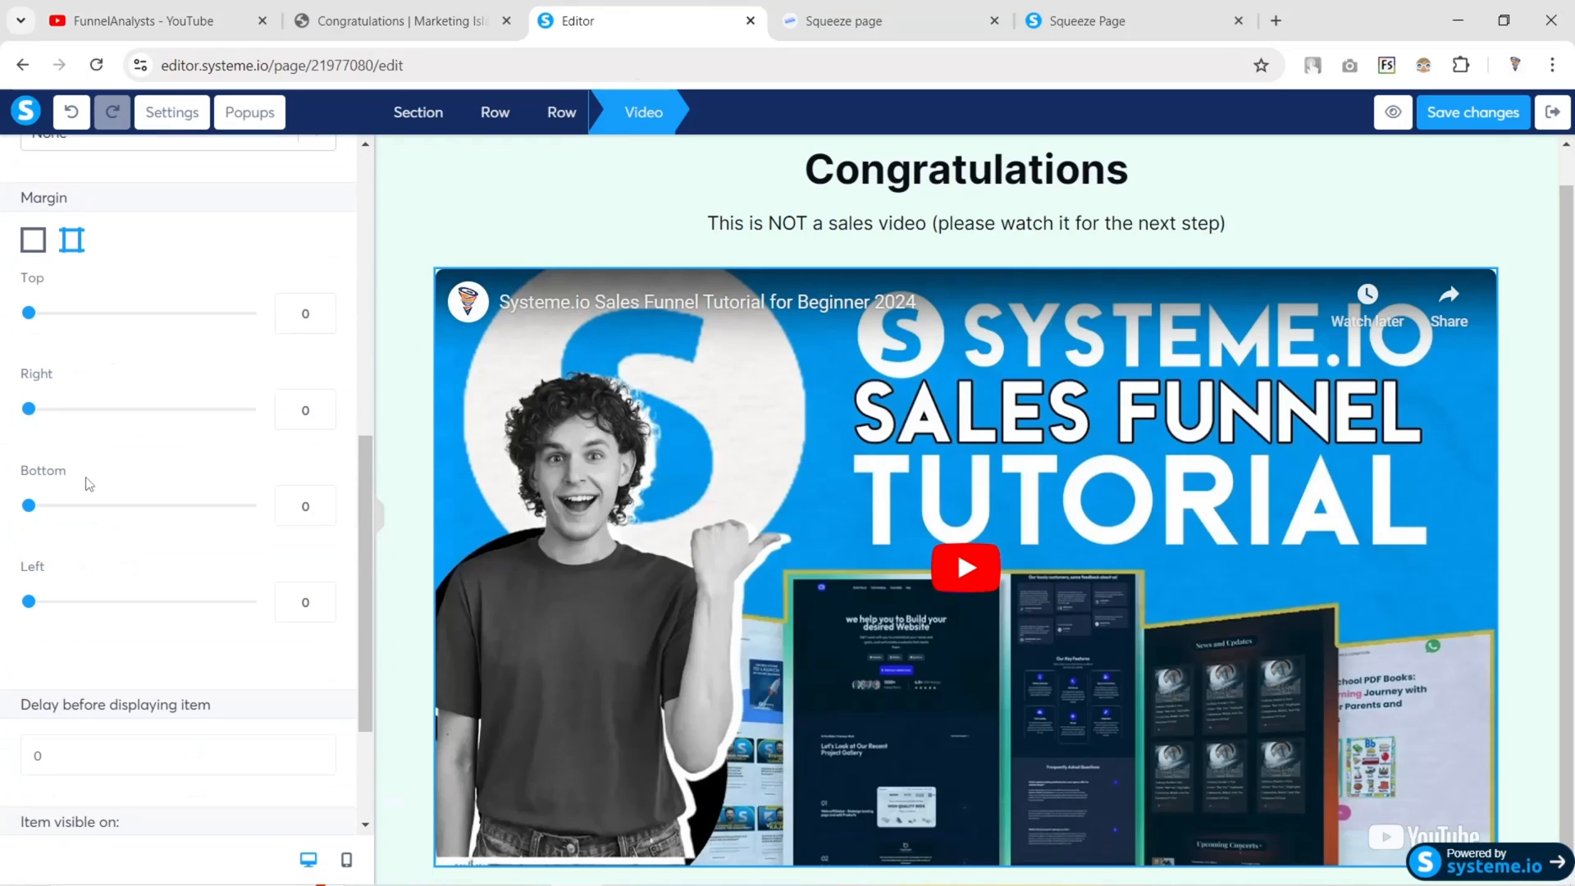
{"action": "left_click_drag", "start_coordinate": [31, 610], "coordinate": [86, 614]}
{"action": "left_click_drag", "start_coordinate": [319, 605], "coordinate": [269, 609]}
{"action": "type", "text": "100"}
{"action": "double_click", "coordinate": [303, 410]}
{"action": "type", "text": "100"}
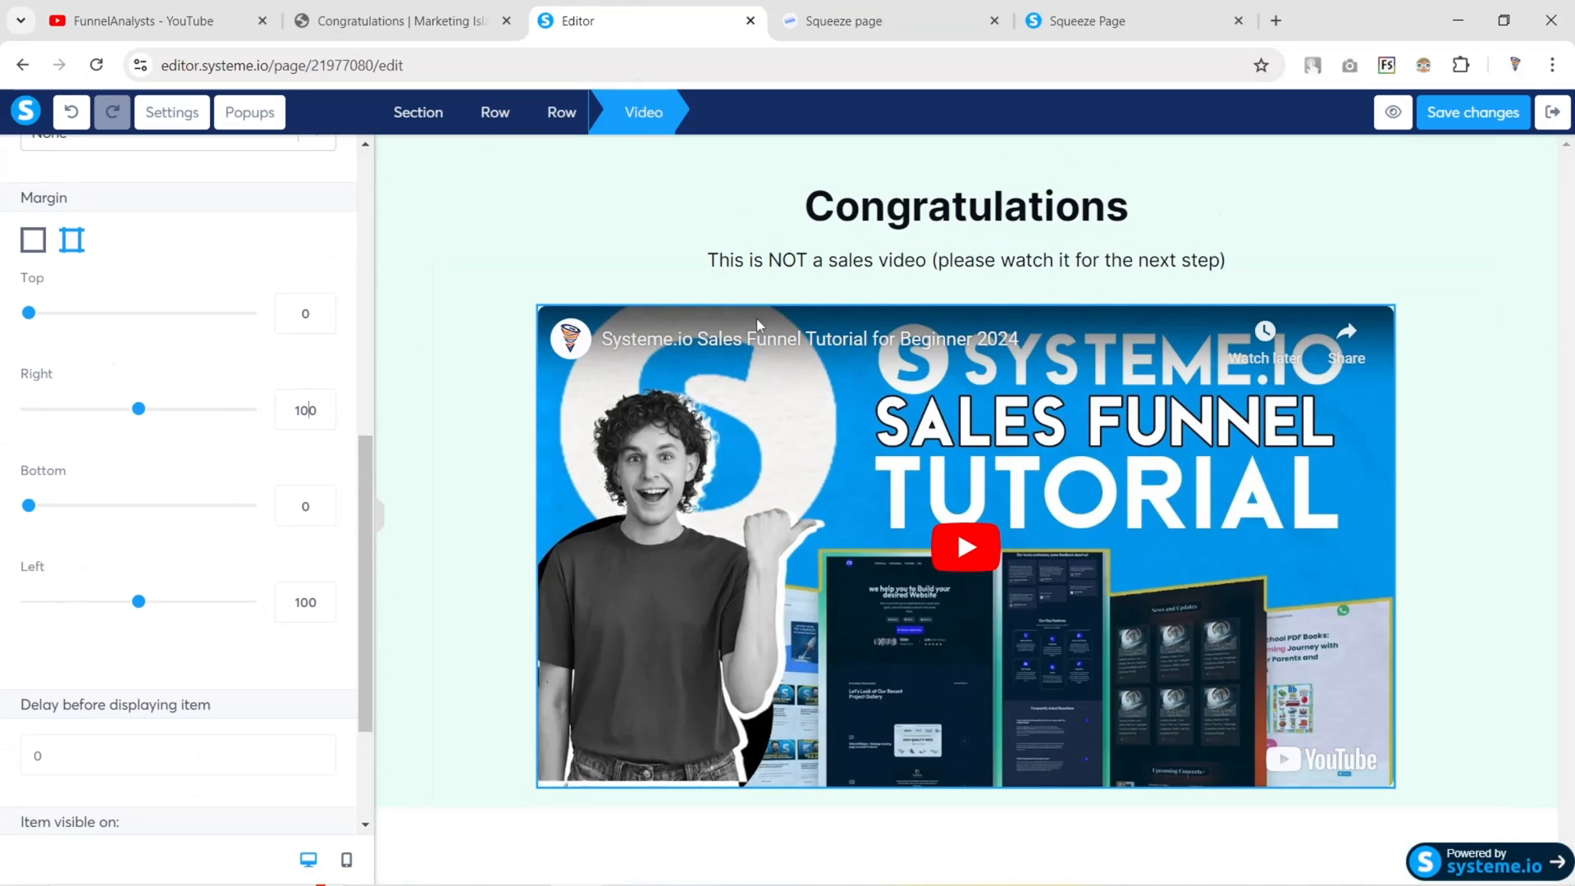
Narrow the video further by setting its left and right margins to 150 each
{"action": "left_click_drag", "start_coordinate": [142, 423], "coordinate": [210, 419]}
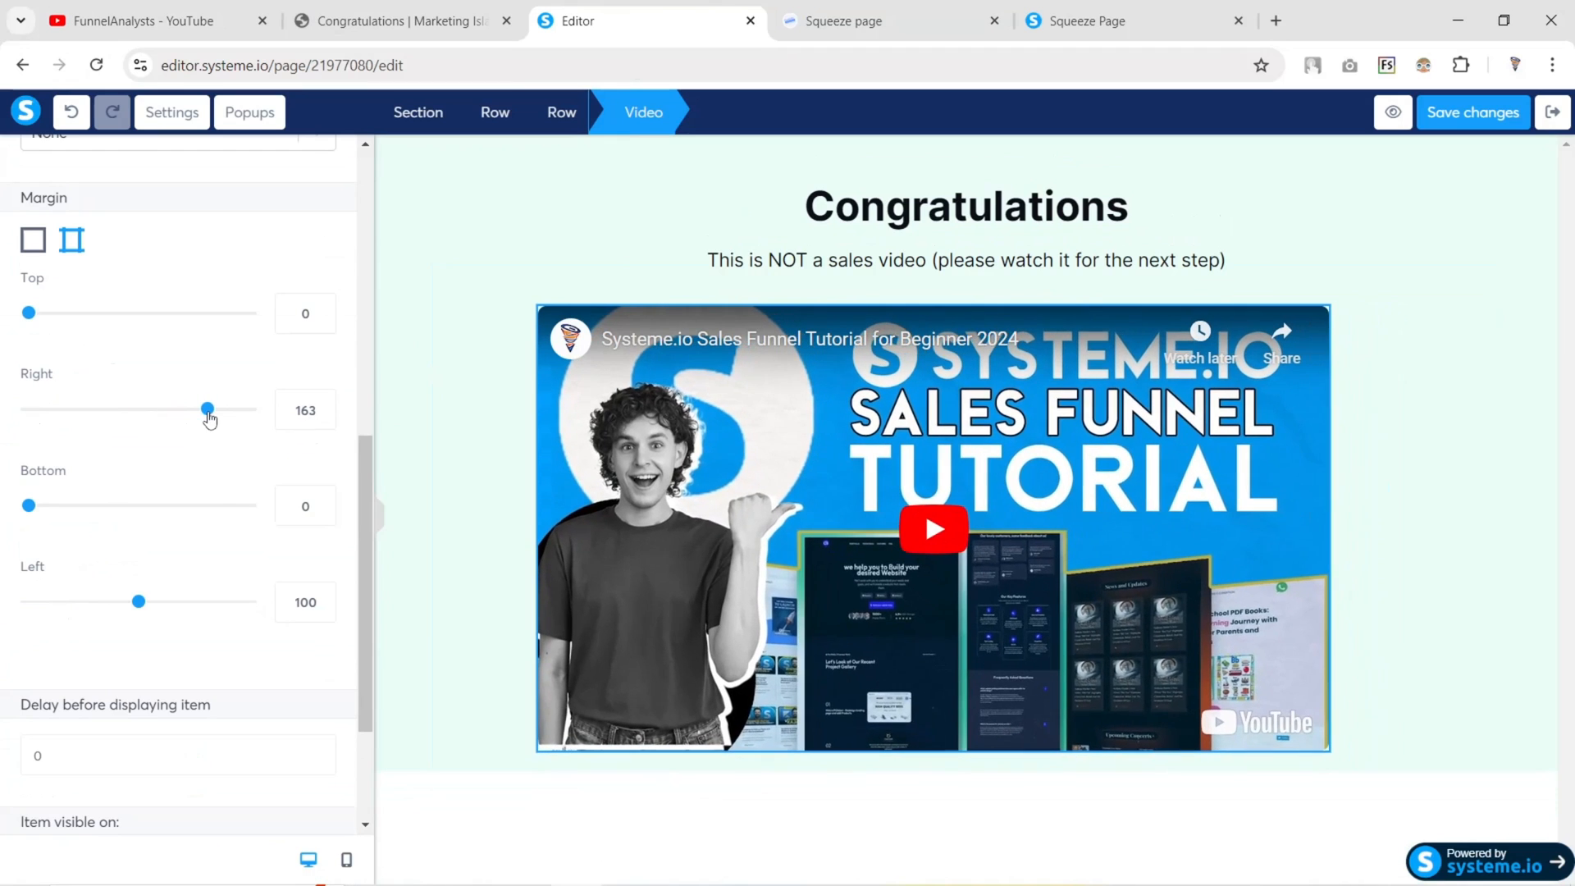
{"action": "left_click_drag", "start_coordinate": [141, 611], "coordinate": [199, 612]}
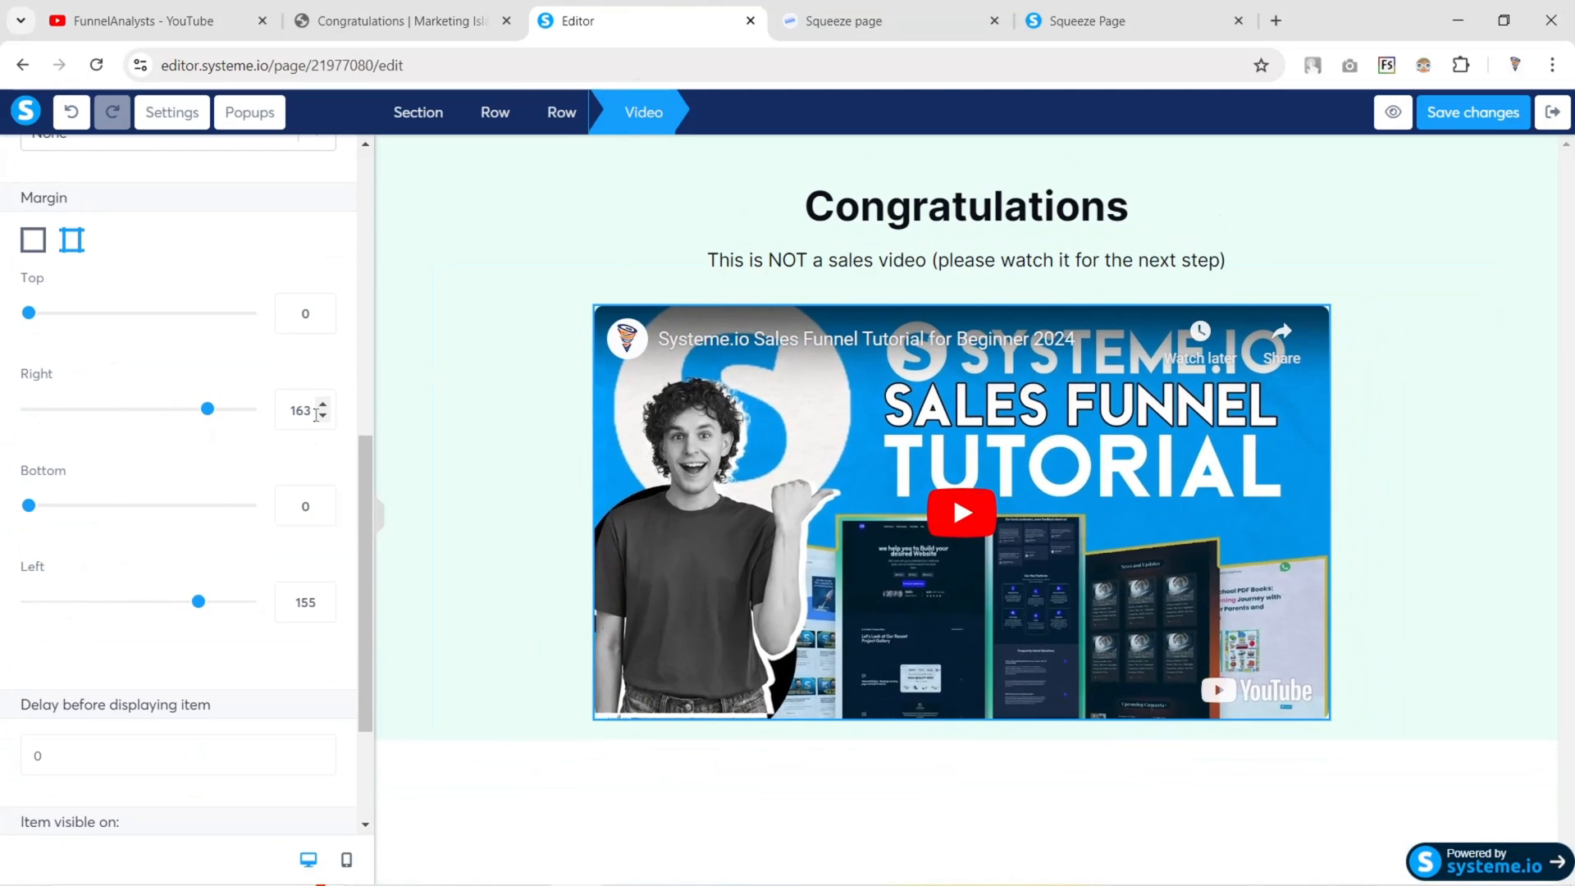
{"action": "double_click", "coordinate": [319, 409]}
{"action": "type", "text": "150"}
{"action": "double_click", "coordinate": [308, 602]}
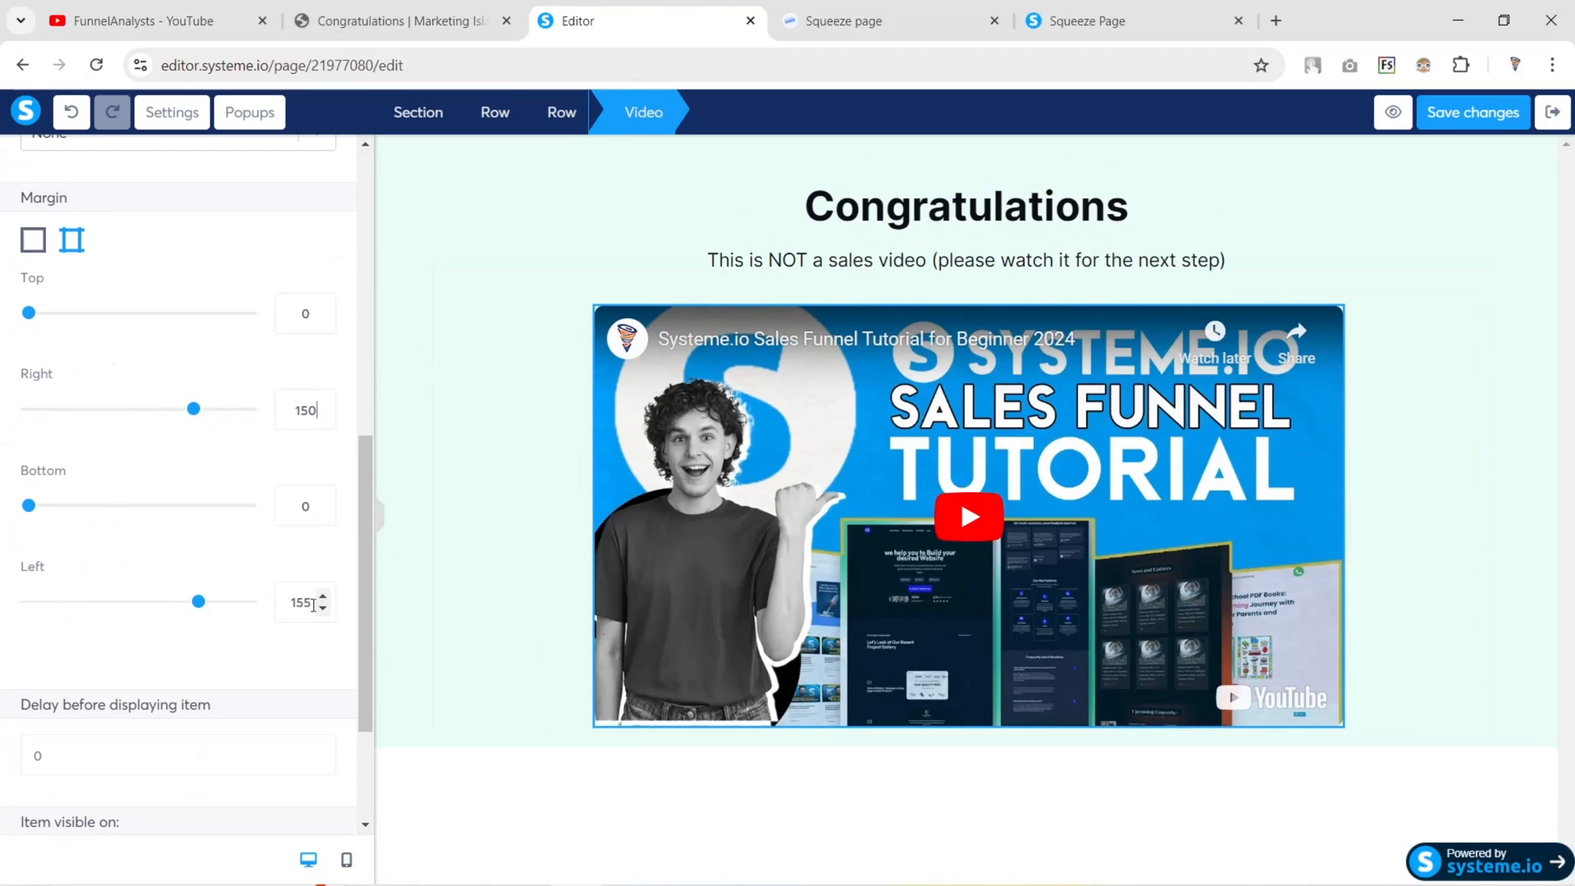
{"action": "type", "text": "150"}
{"action": "left_click", "coordinate": [601, 290]}
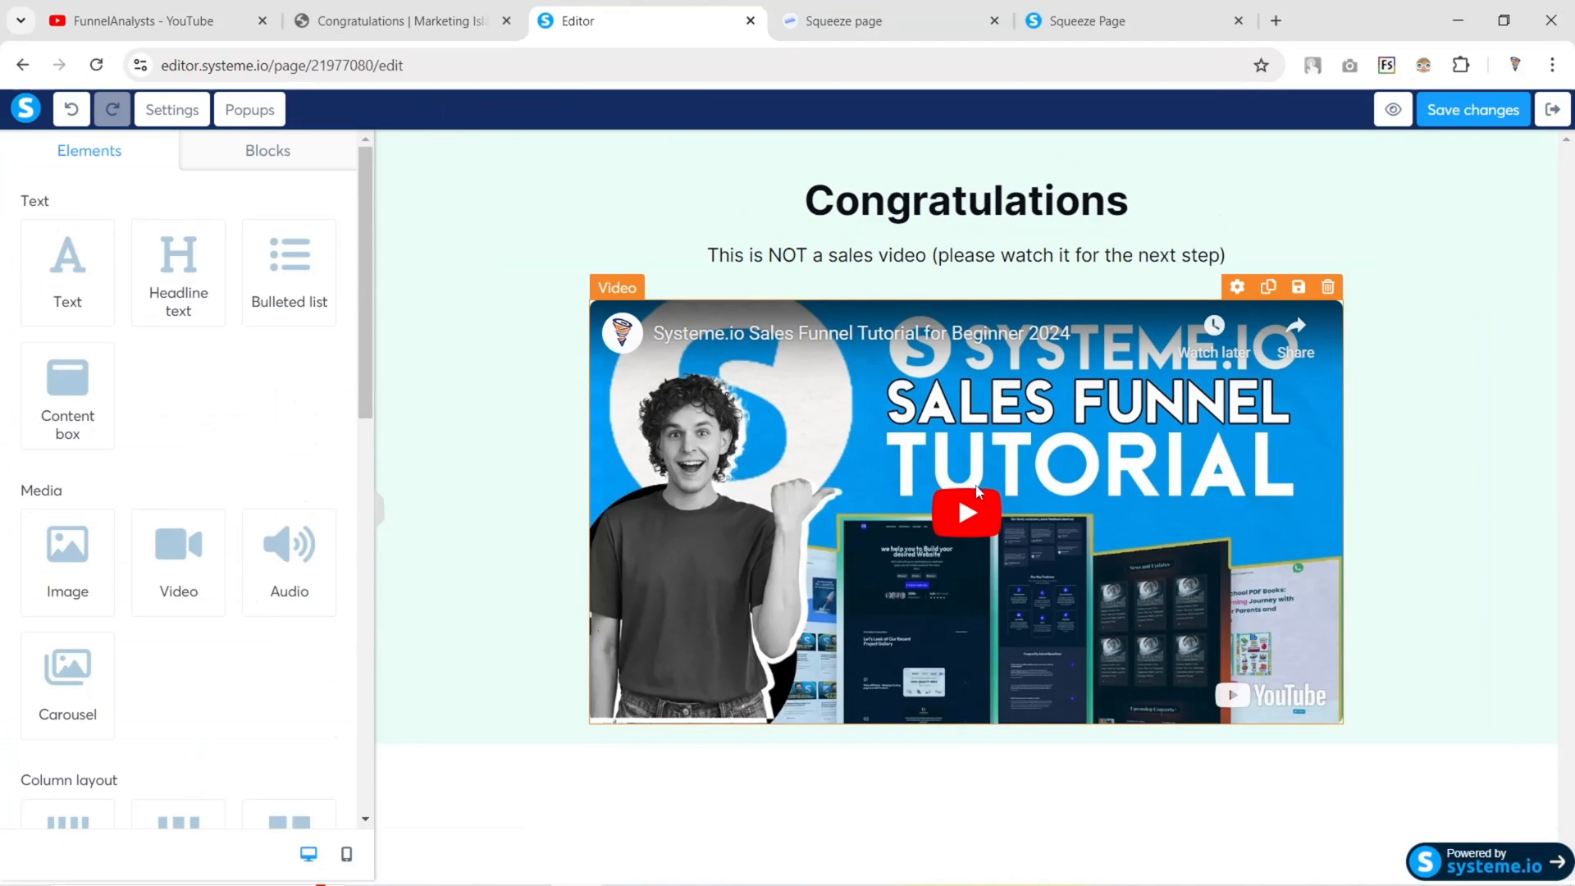
Check the layout of the reference congratulations page and add a new section below the video section
{"action": "left_click", "coordinate": [472, 23]}
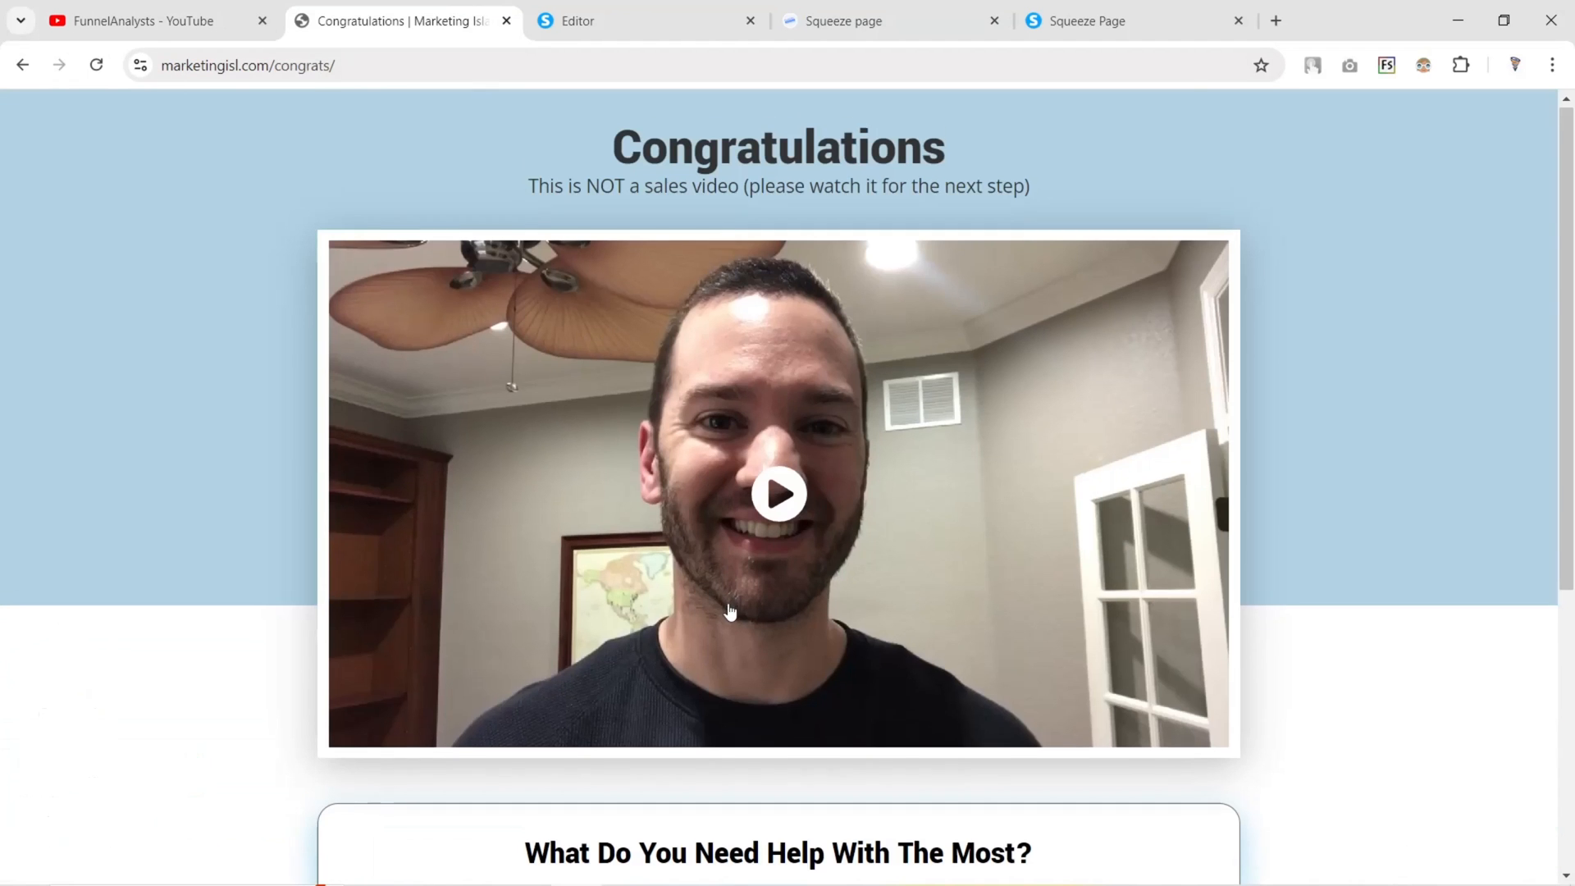
{"action": "scroll", "coordinate": [656, 640], "scroll_direction": "down", "scroll_amount": 5}
{"action": "left_click", "coordinate": [603, 22]}
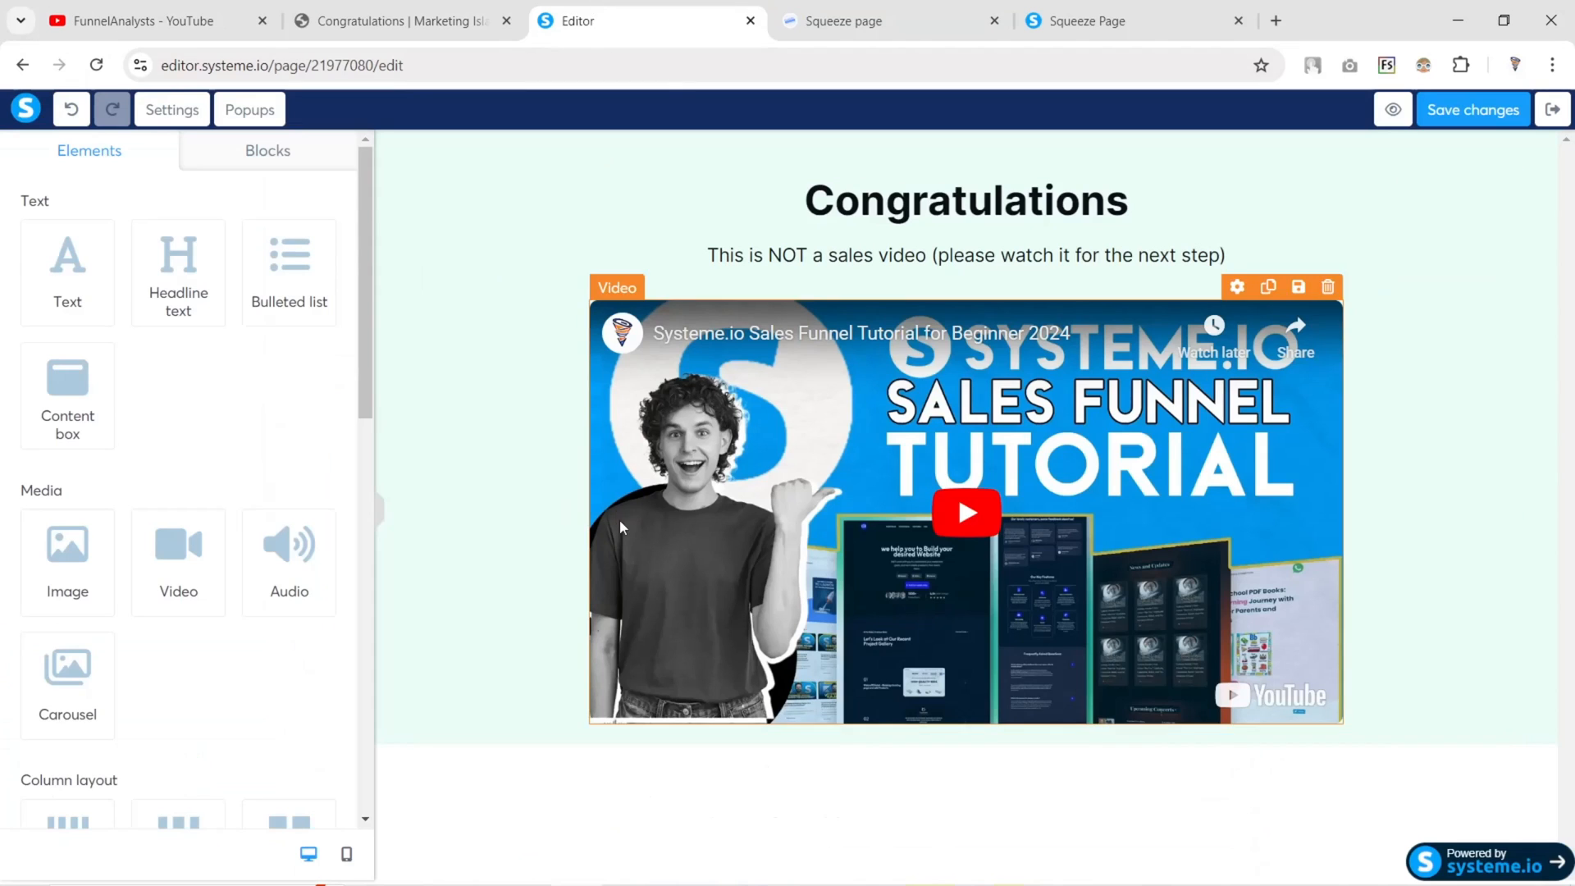
{"action": "scroll", "coordinate": [173, 309], "scroll_direction": "down", "scroll_amount": 5}
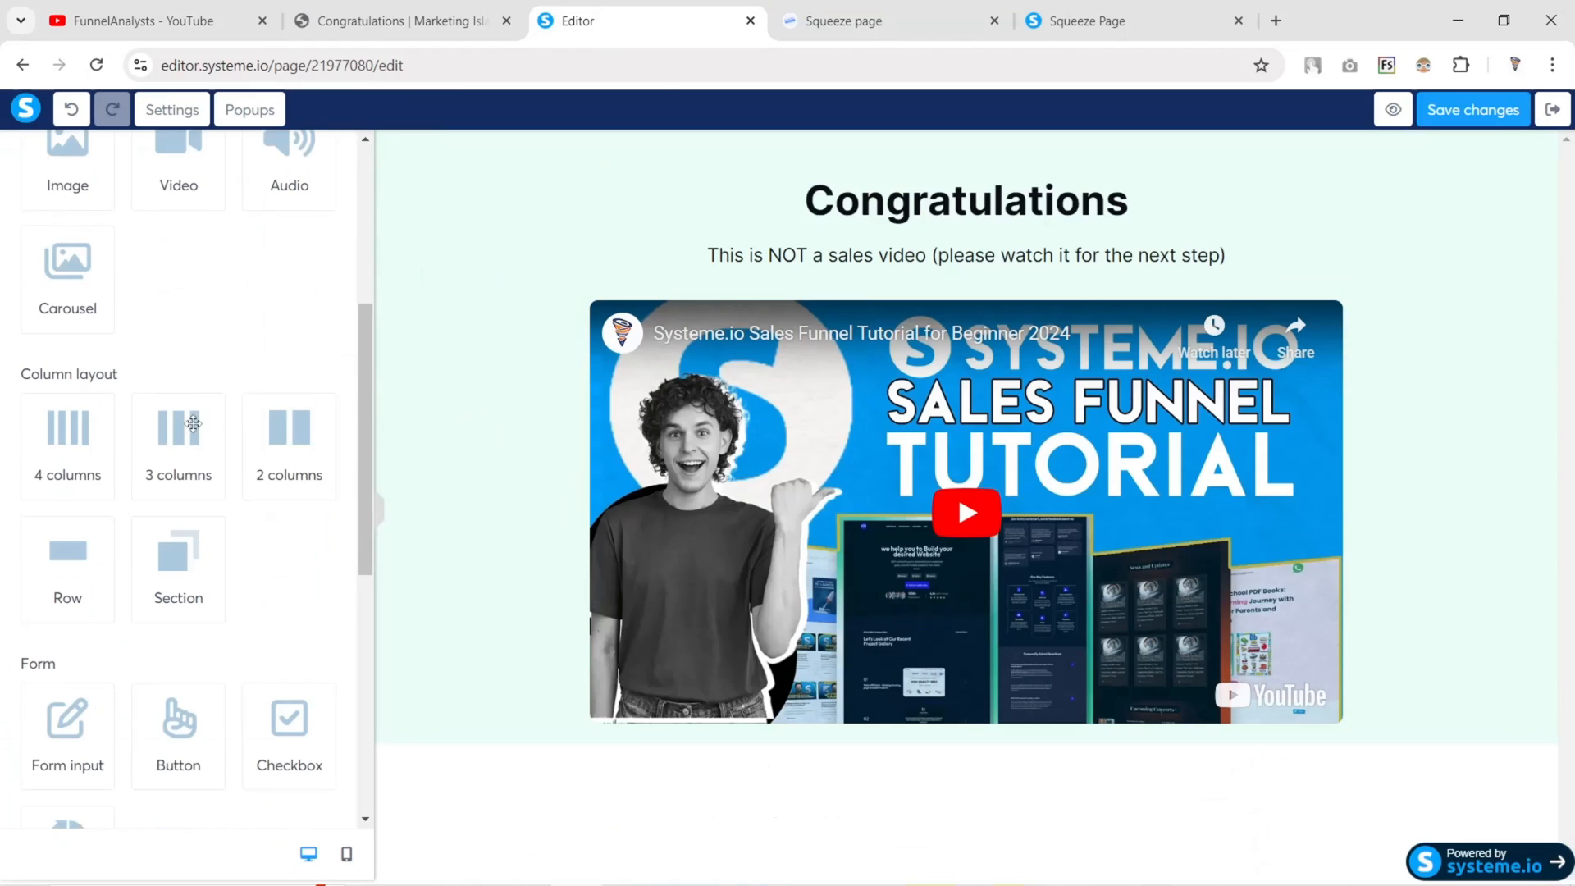
{"action": "scroll", "coordinate": [478, 740], "scroll_direction": "down", "scroll_amount": 1}
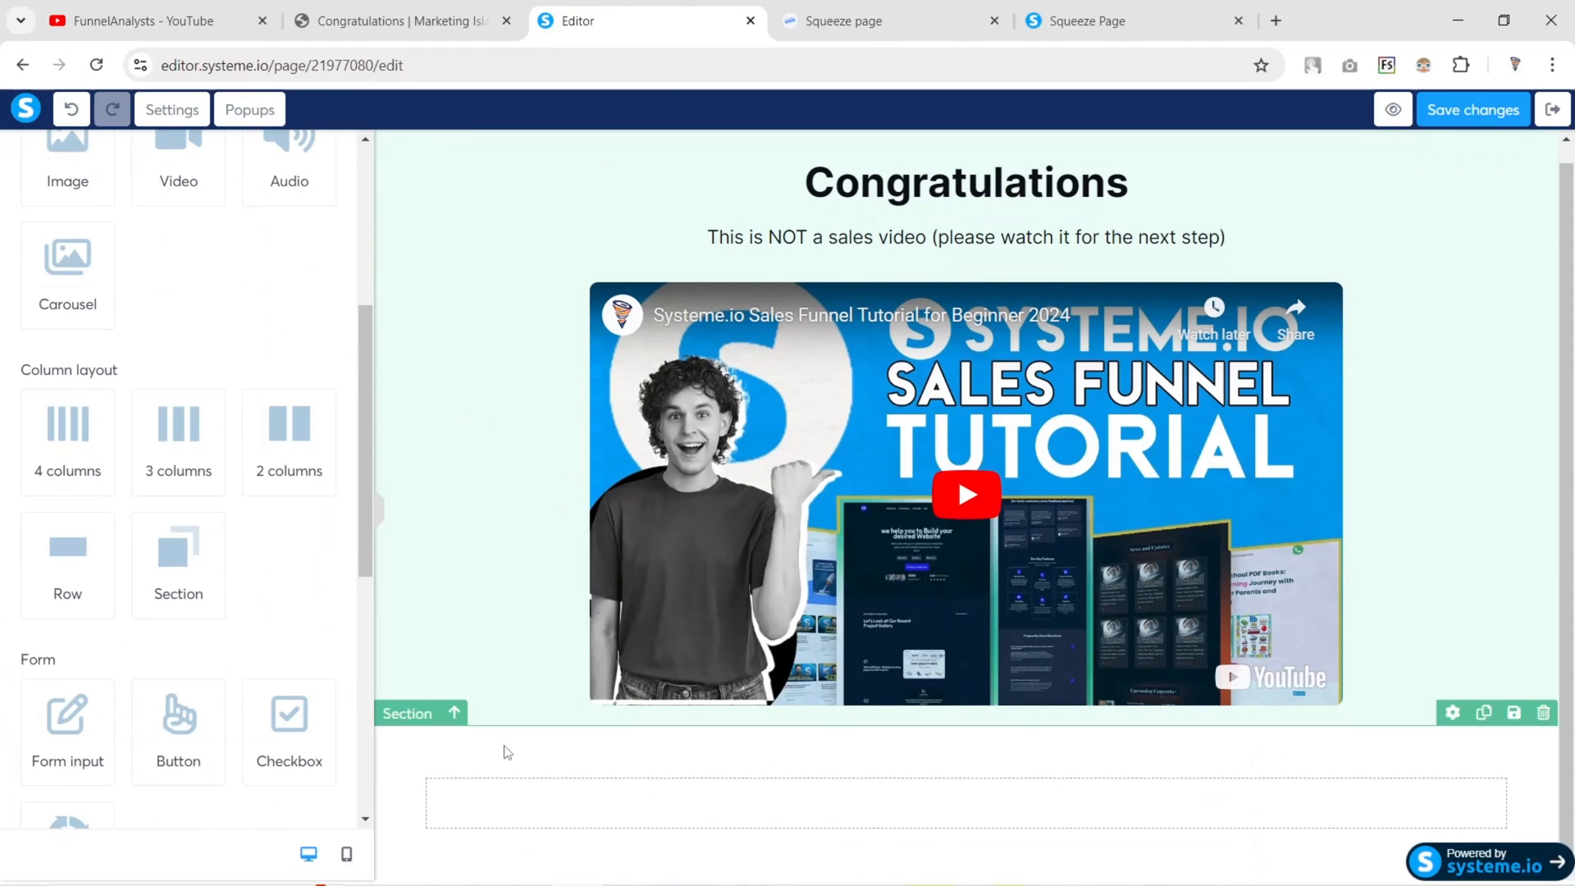
Set the new section's content width to Wide
{"action": "left_click", "coordinate": [401, 722]}
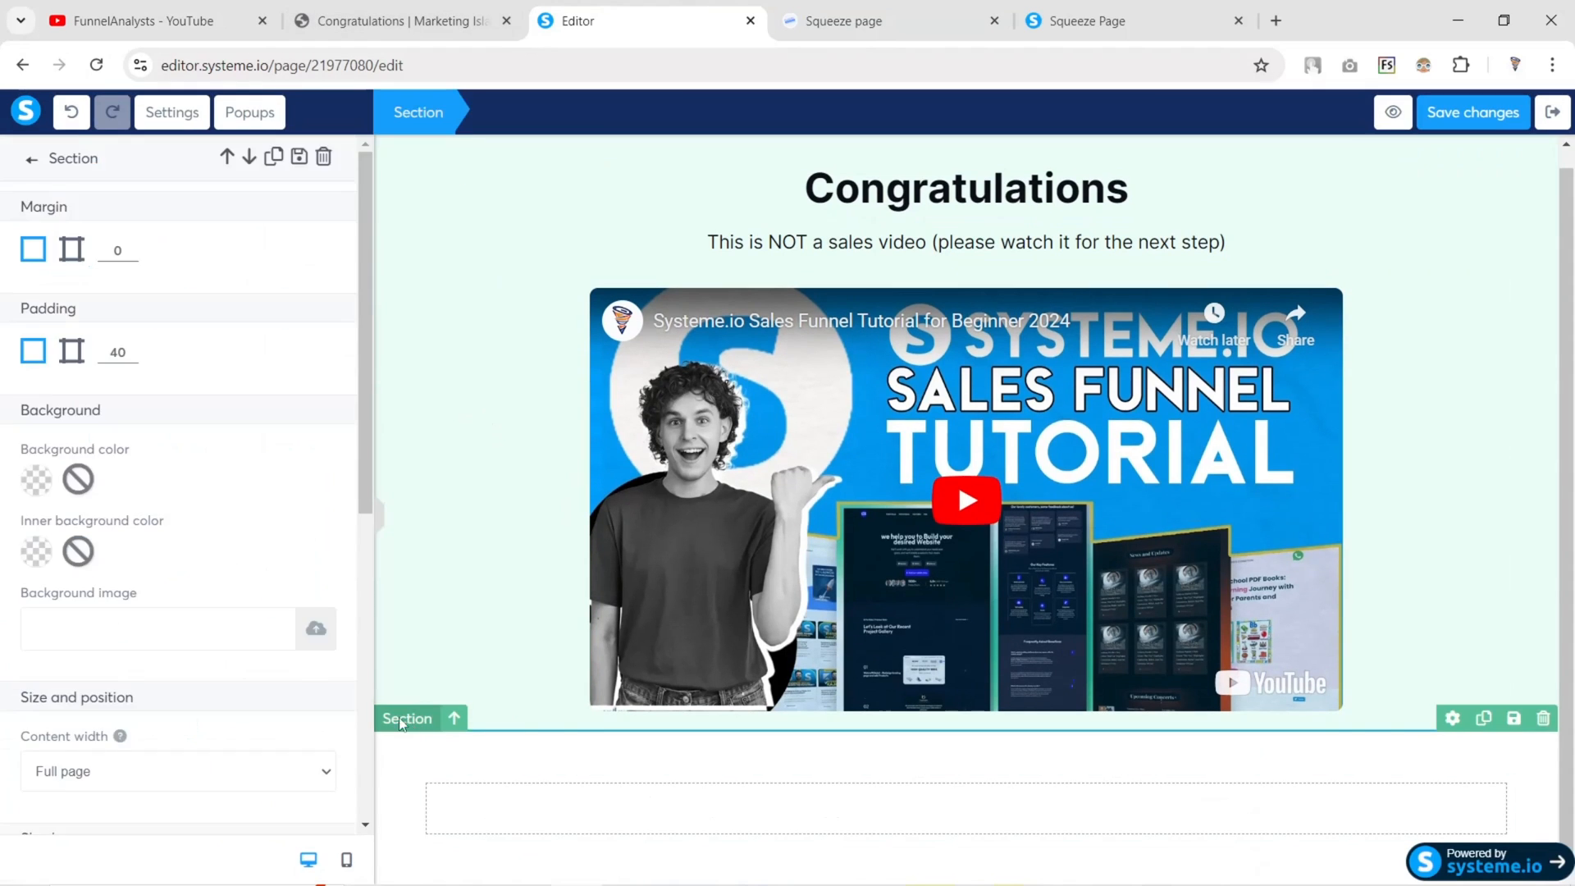
{"action": "scroll", "coordinate": [81, 466], "scroll_direction": "down", "scroll_amount": 4}
{"action": "left_click", "coordinate": [88, 464]}
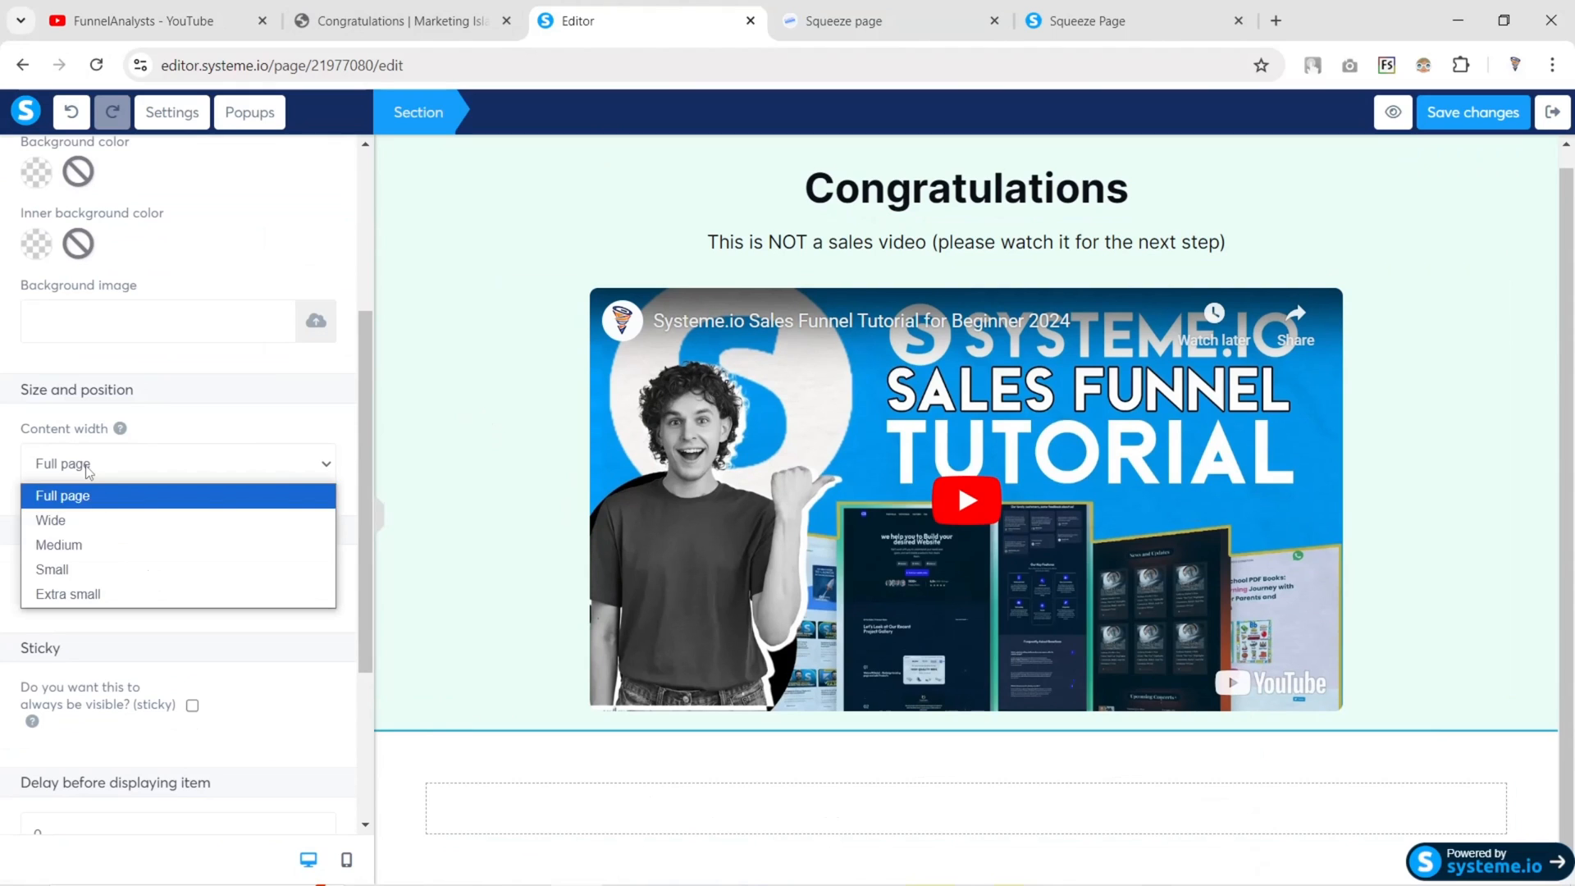
{"action": "left_click", "coordinate": [98, 521]}
Check the help box on the reference page and add a headline, a text element and a button to the new section
{"action": "key", "text": "ctrl+shift+Tab"}
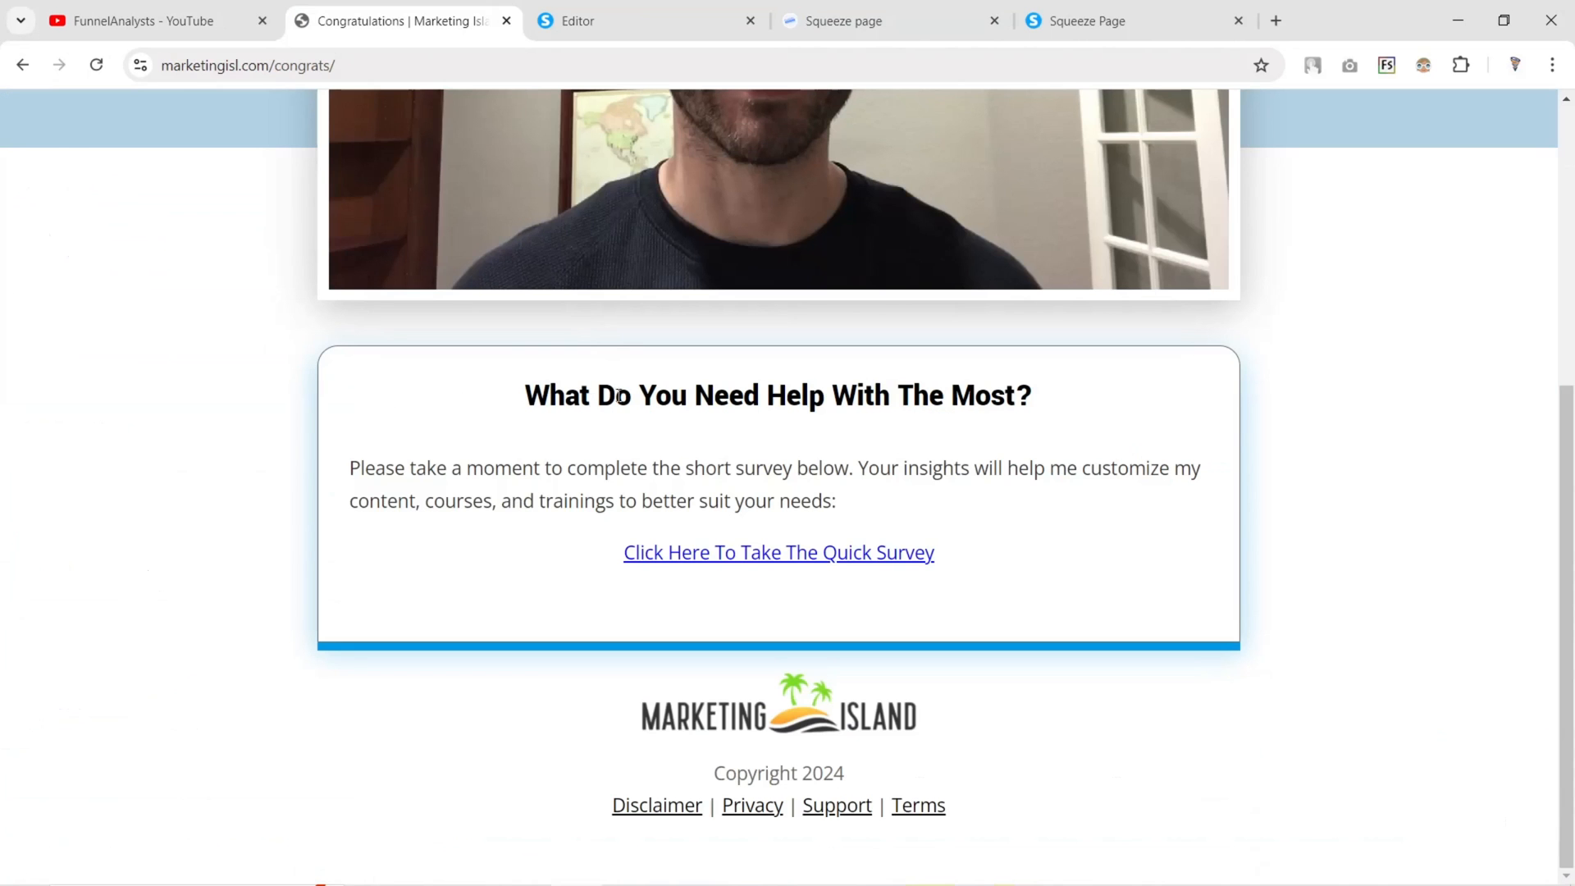
{"action": "left_click_drag", "start_coordinate": [526, 398], "coordinate": [1035, 398]}
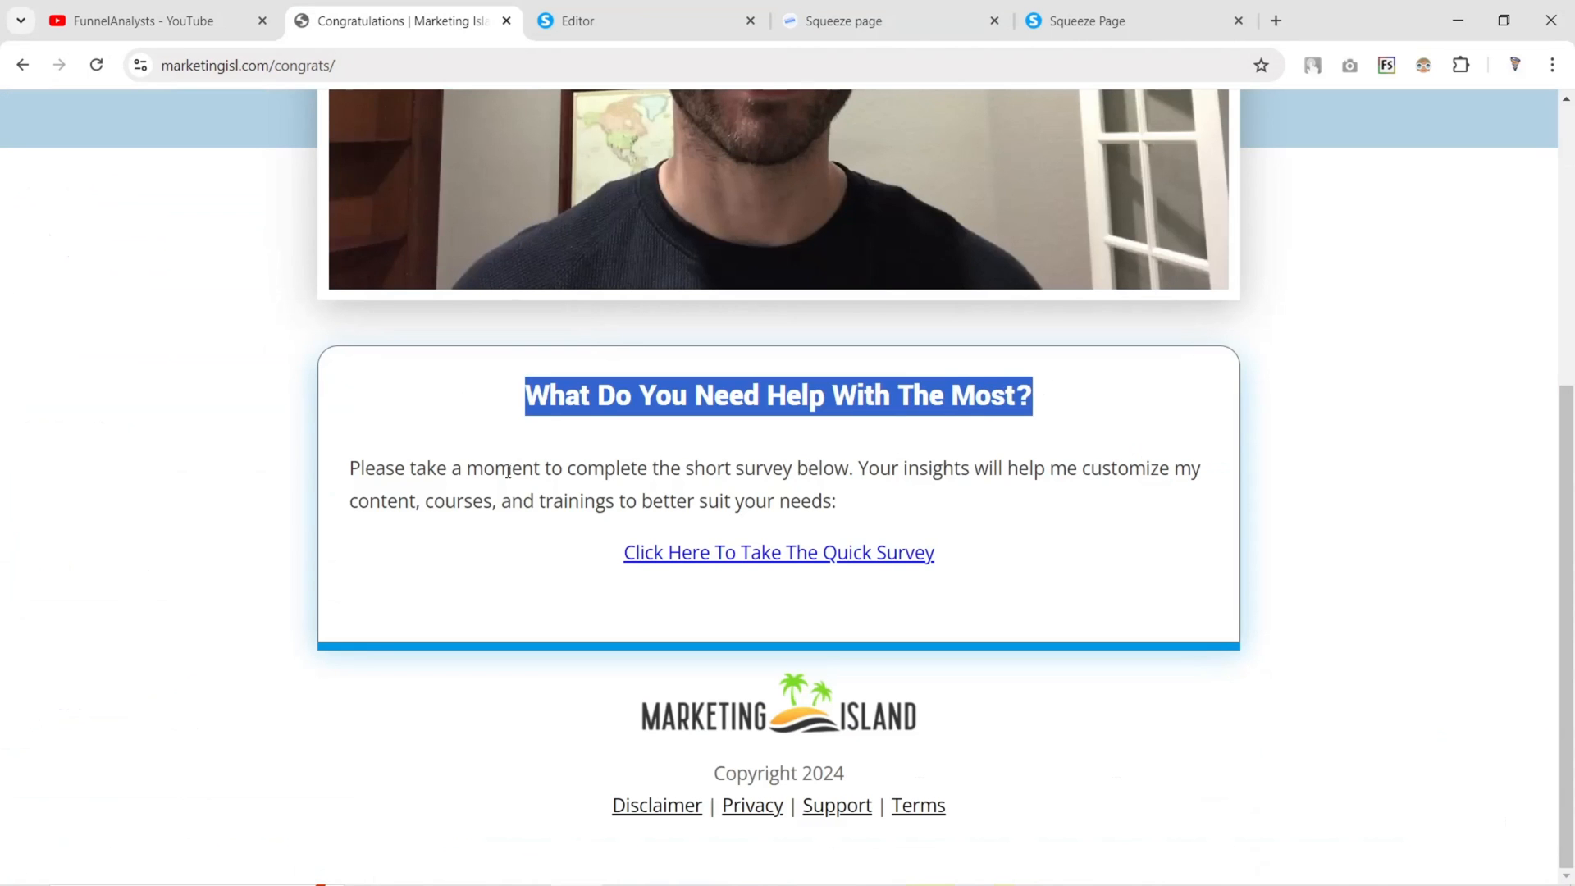
{"action": "left_click_drag", "start_coordinate": [350, 468], "coordinate": [730, 531]}
{"action": "left_click", "coordinate": [729, 530]}
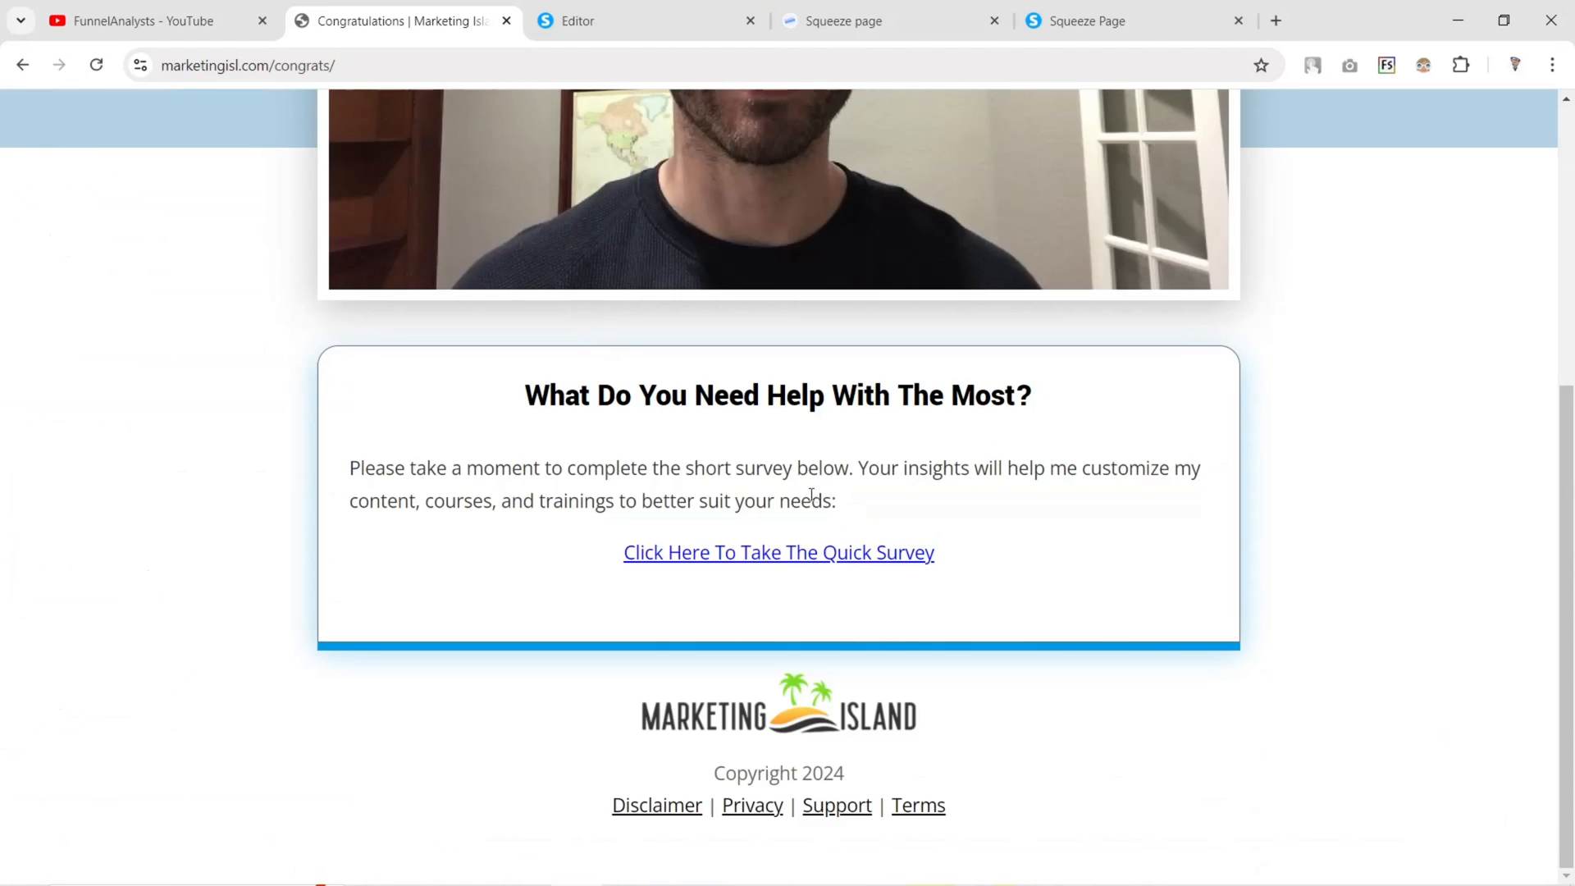
{"action": "key", "text": "ctrl+Tab"}
{"action": "left_click_drag", "start_coordinate": [168, 274], "coordinate": [605, 825]}
{"action": "left_click_drag", "start_coordinate": [64, 289], "coordinate": [907, 845]}
{"action": "left_click", "coordinate": [402, 21]}
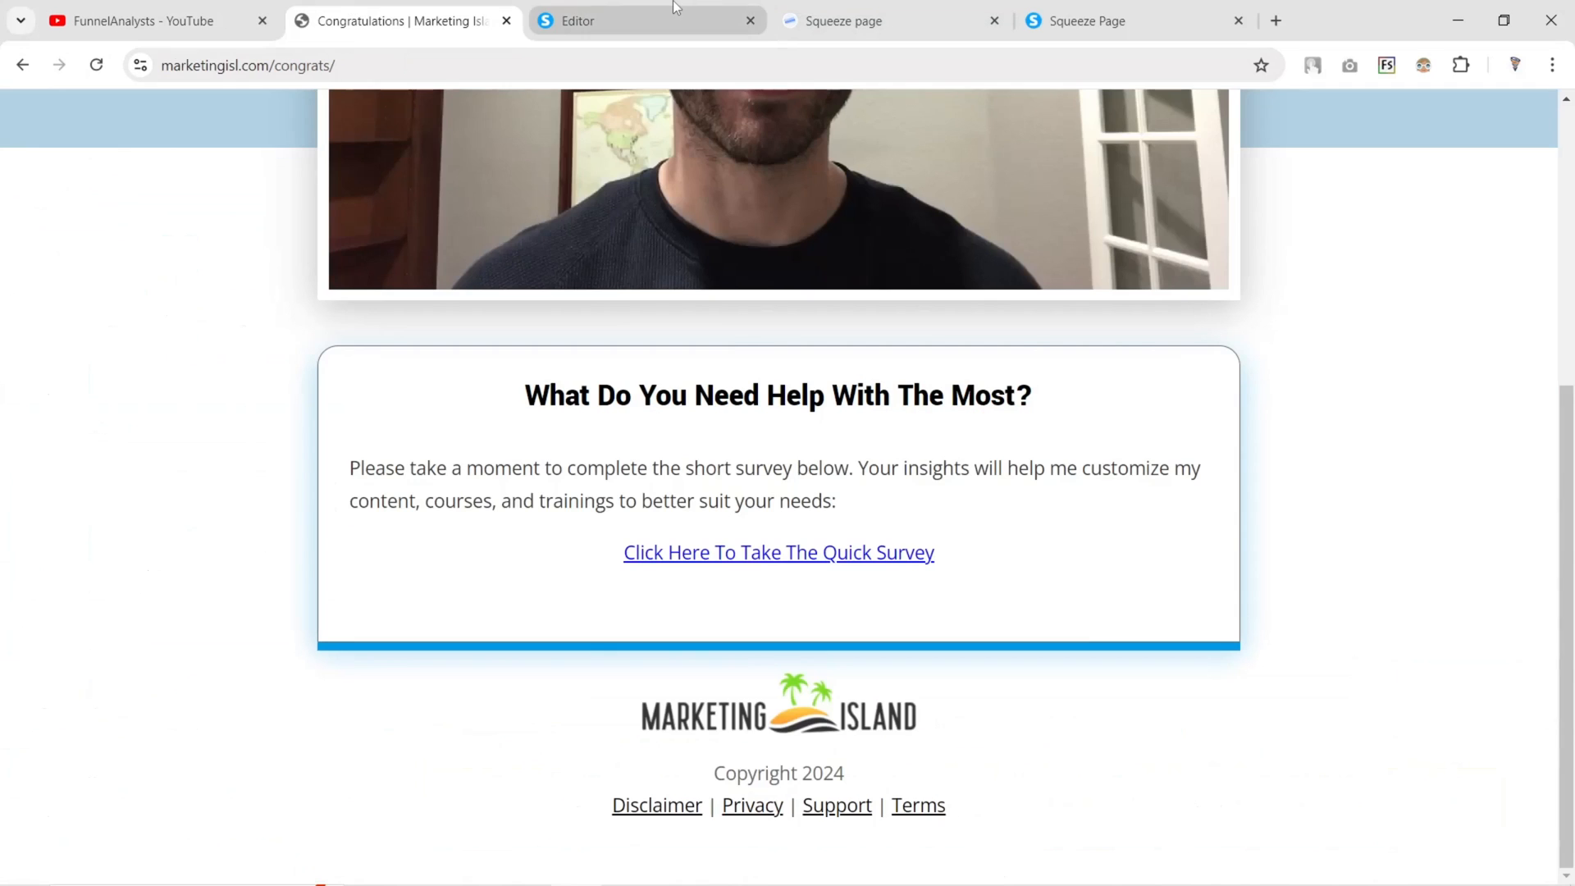
{"action": "left_click", "coordinate": [578, 20]}
{"action": "scroll", "coordinate": [230, 650], "scroll_direction": "down", "scroll_amount": 6}
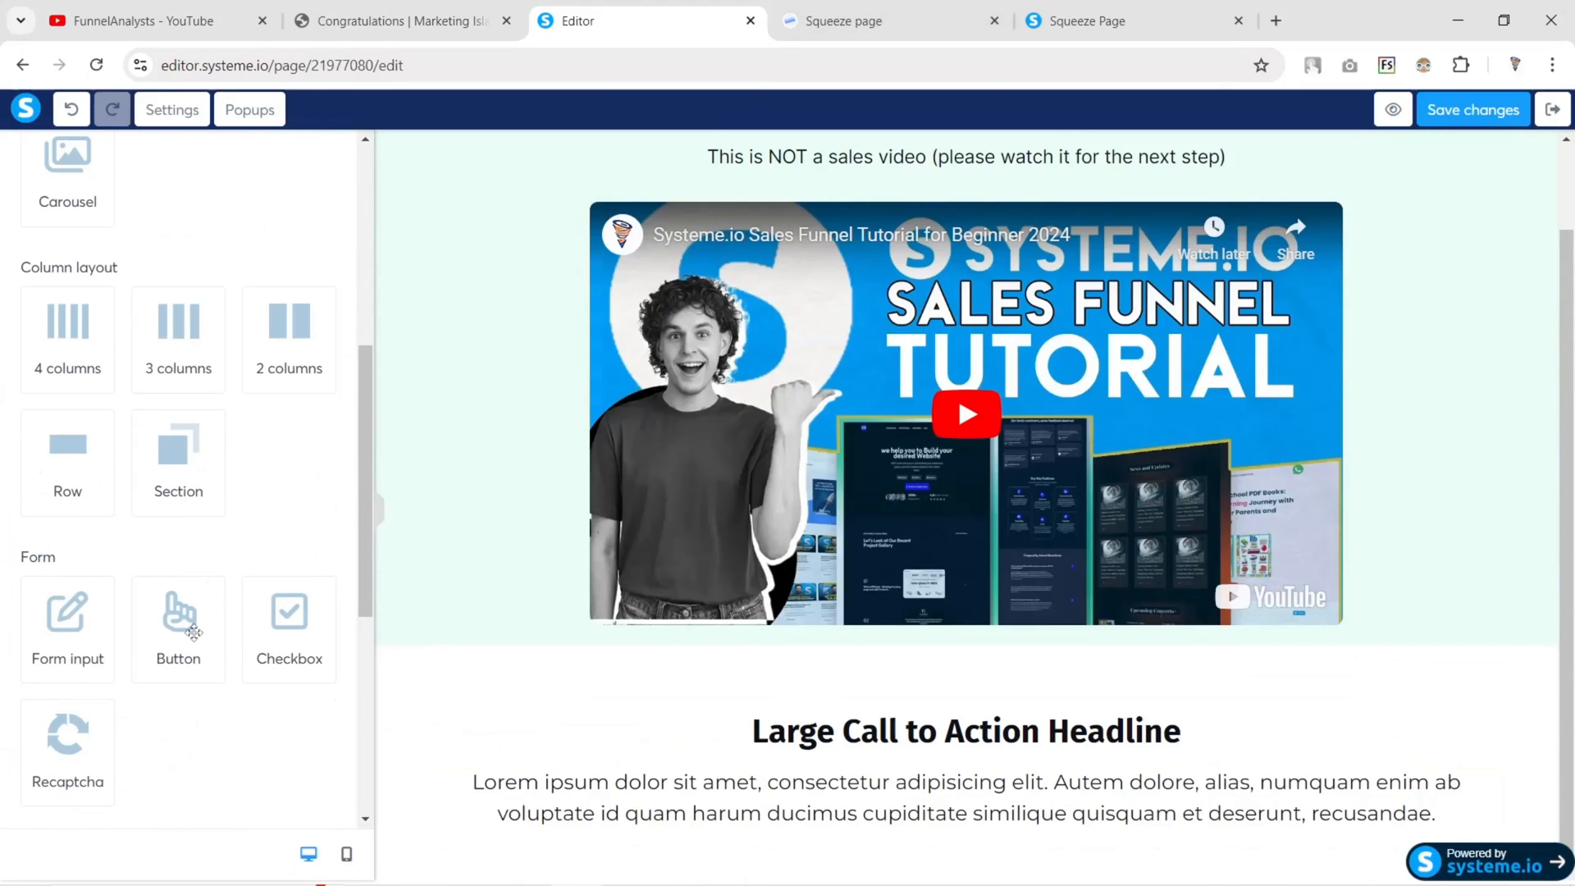
{"action": "left_click_drag", "start_coordinate": [195, 631], "coordinate": [965, 842]}
{"action": "left_click", "coordinate": [922, 638]}
{"action": "scroll", "coordinate": [922, 638], "scroll_direction": "up", "scroll_amount": 3}
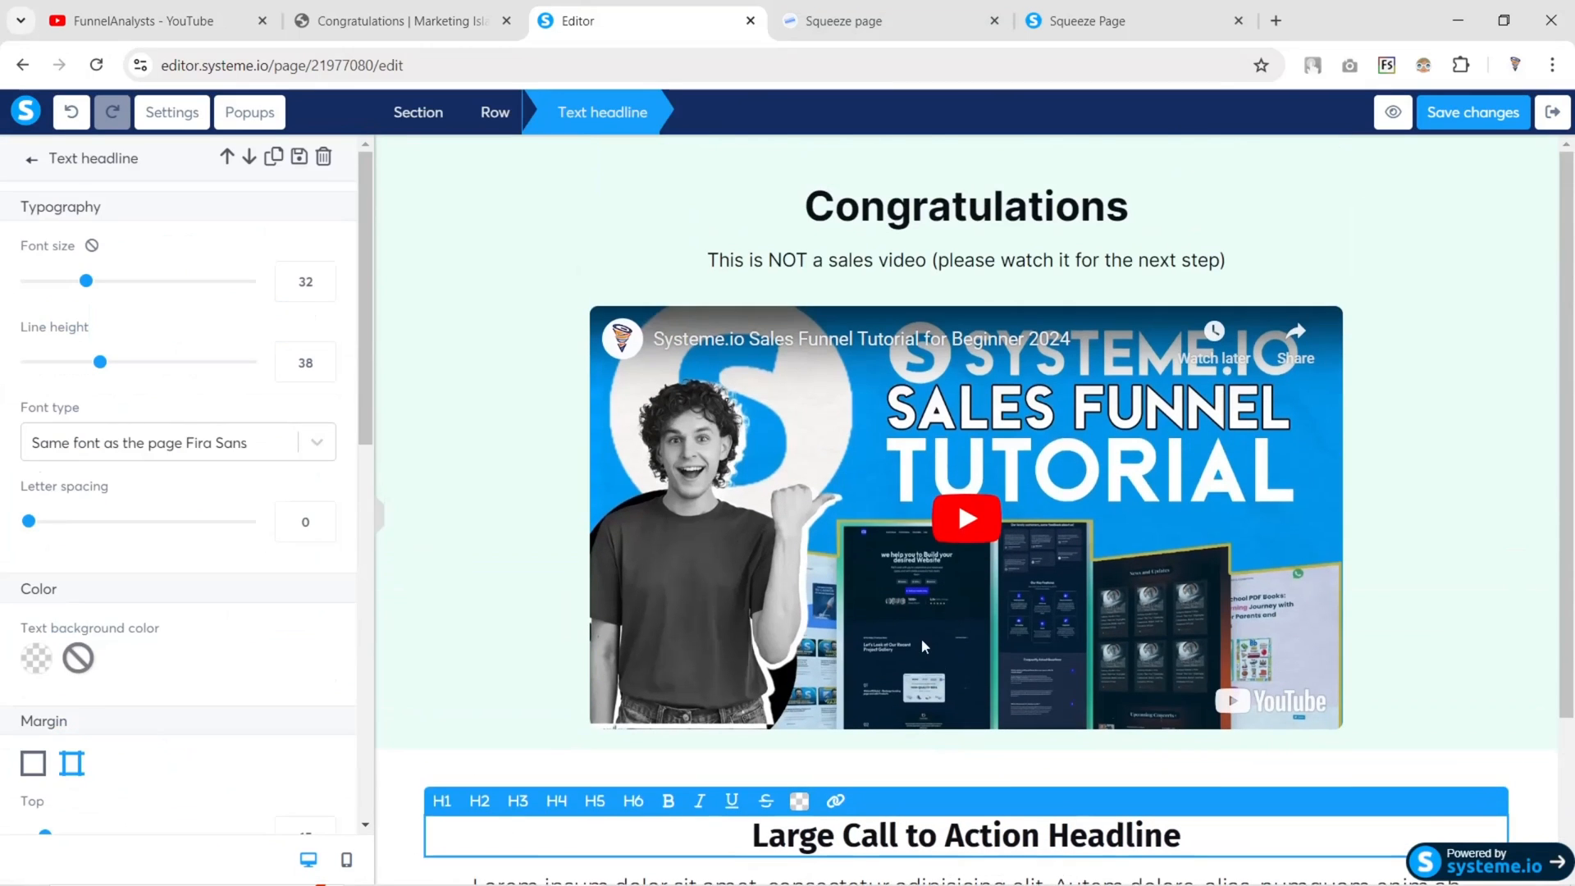
{"action": "left_click", "coordinate": [906, 219]}
{"action": "left_click", "coordinate": [906, 219]}
{"action": "right_click", "coordinate": [907, 217]}
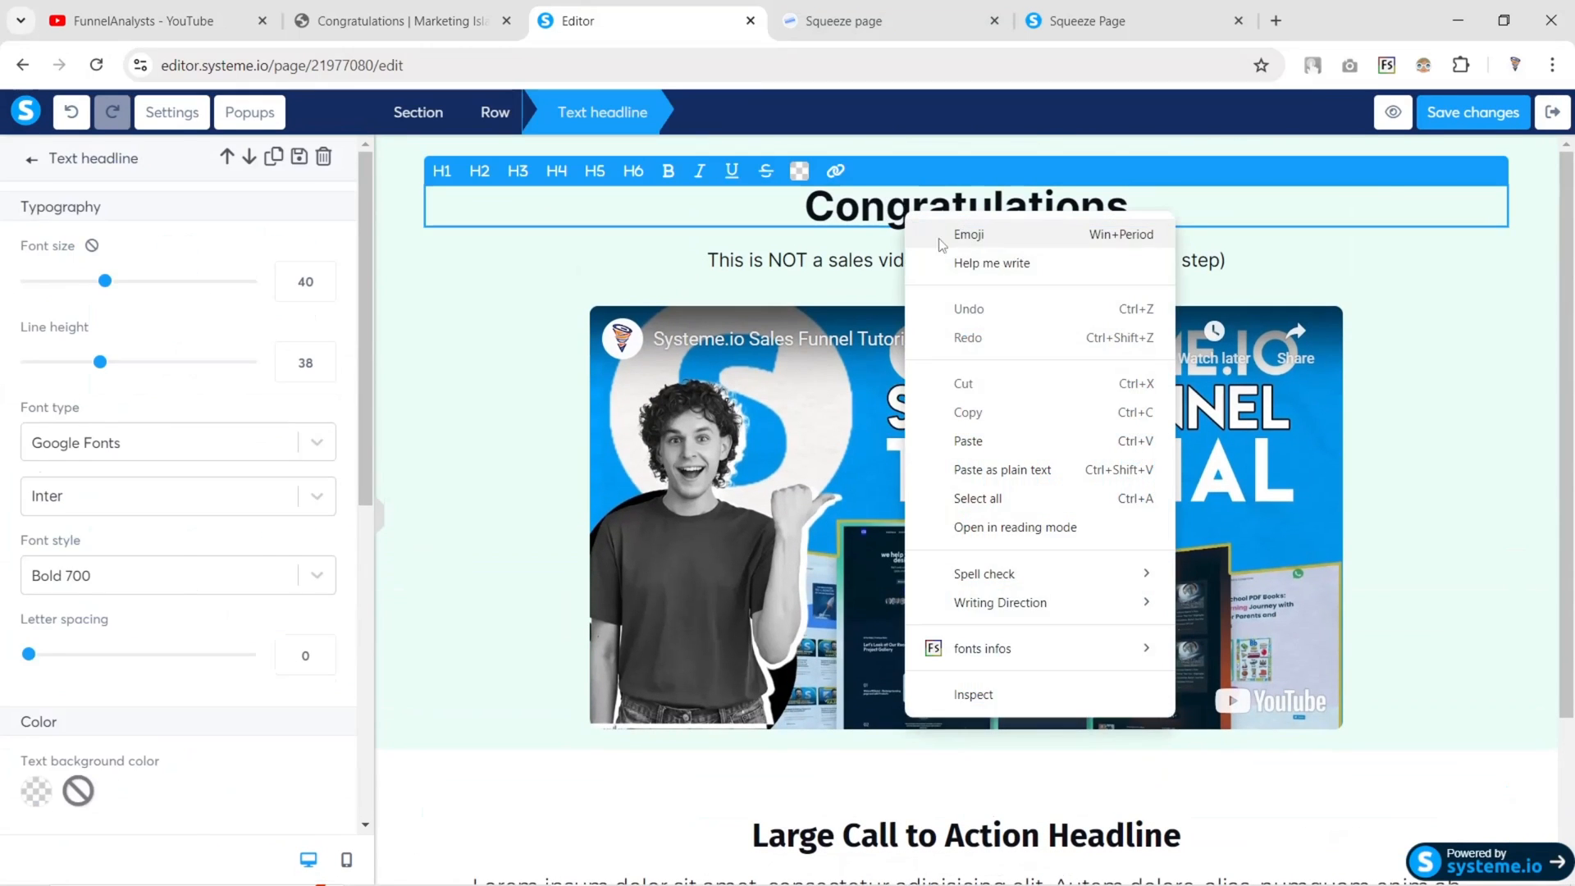
{"action": "left_click", "coordinate": [887, 271]}
{"action": "scroll", "coordinate": [946, 498], "scroll_direction": "down", "scroll_amount": 3}
{"action": "scroll", "coordinate": [946, 498], "scroll_direction": "up", "scroll_amount": 3}
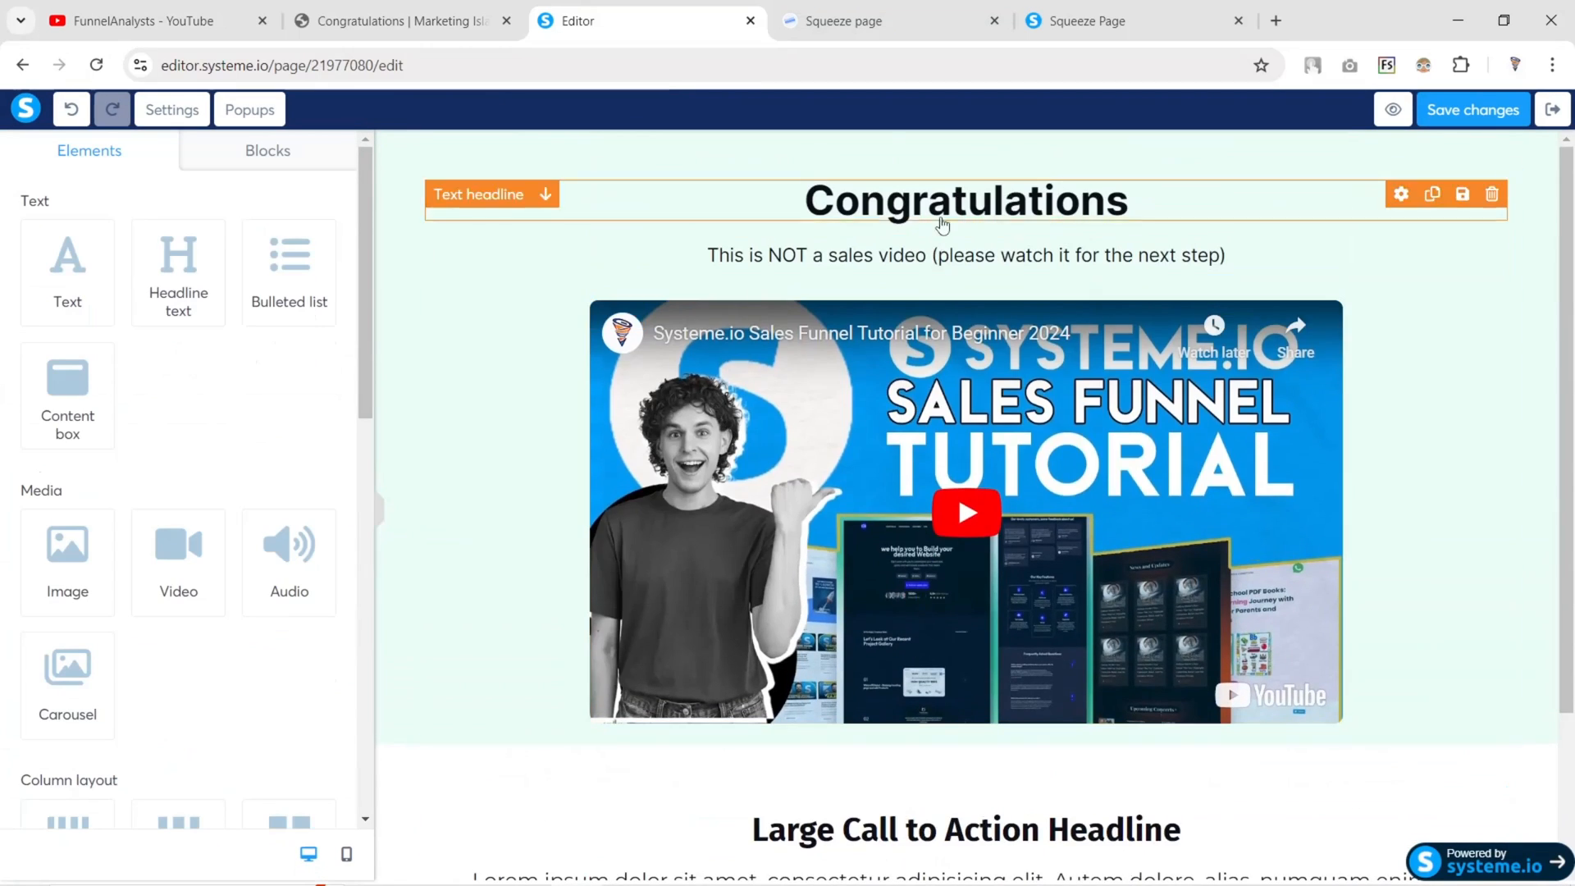
Duplicate the Congratulations headline, move the copy into the new section and delete the placeholder "Large Call to Action Headline"
{"action": "left_click", "coordinate": [1425, 193]}
{"action": "scroll", "coordinate": [1102, 368], "scroll_direction": "down", "scroll_amount": 1}
{"action": "left_click_drag", "start_coordinate": [1103, 148], "coordinate": [1119, 796]}
{"action": "scroll", "coordinate": [1133, 601], "scroll_direction": "down", "scroll_amount": 2}
{"action": "left_click", "coordinate": [1045, 600]}
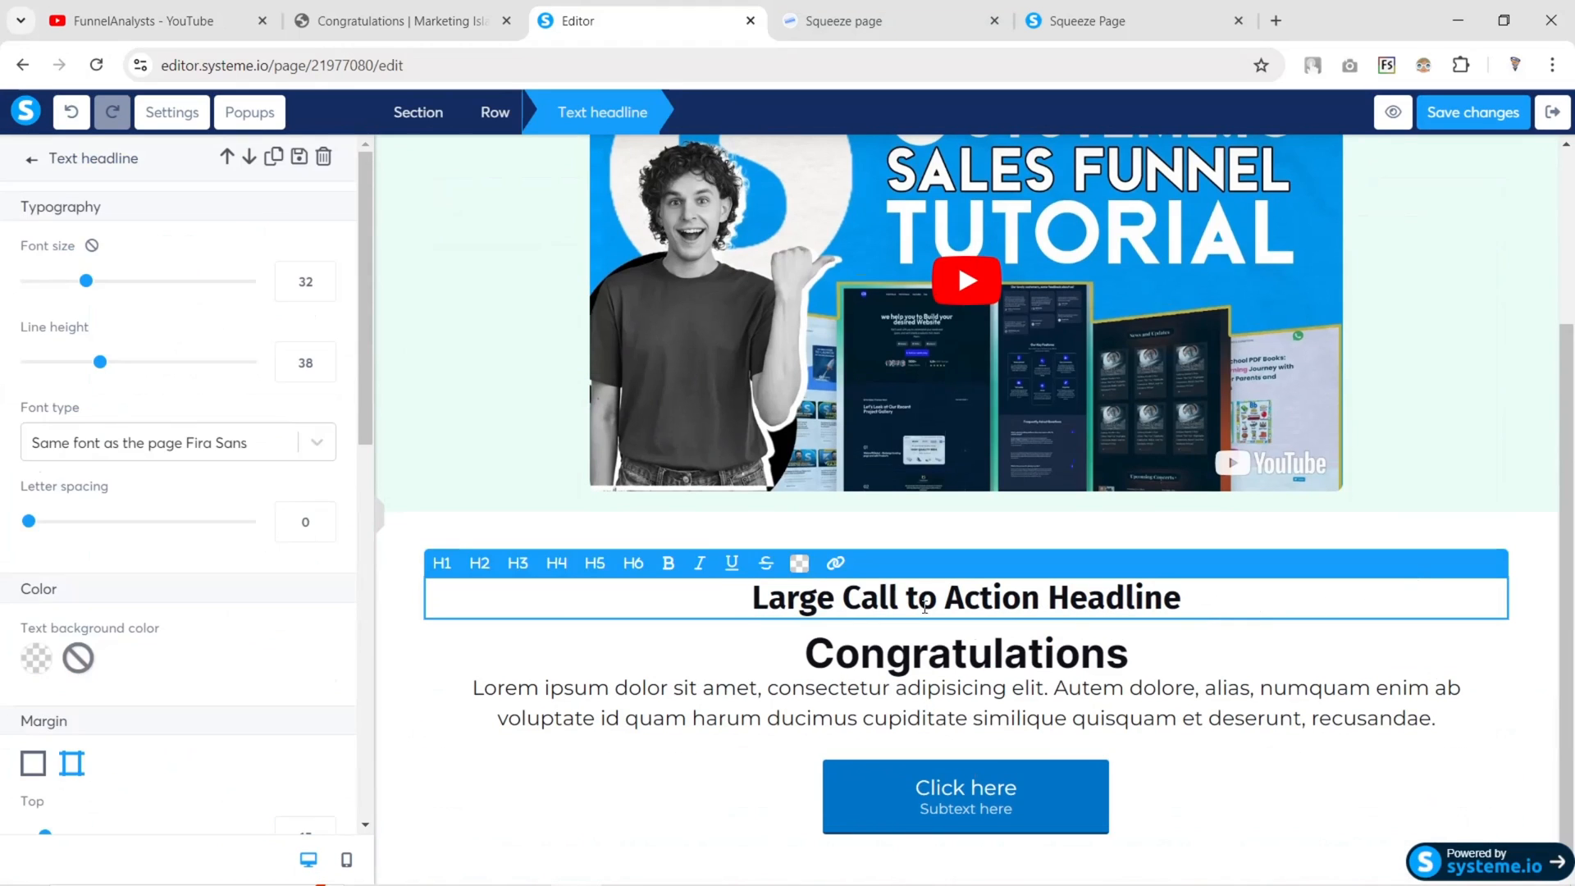
{"action": "left_click", "coordinate": [323, 157]}
Duplicate the "This is NOT a sales video" subheading and place the copy above the button in the new section
{"action": "scroll", "coordinate": [904, 312], "scroll_direction": "up", "scroll_amount": 3}
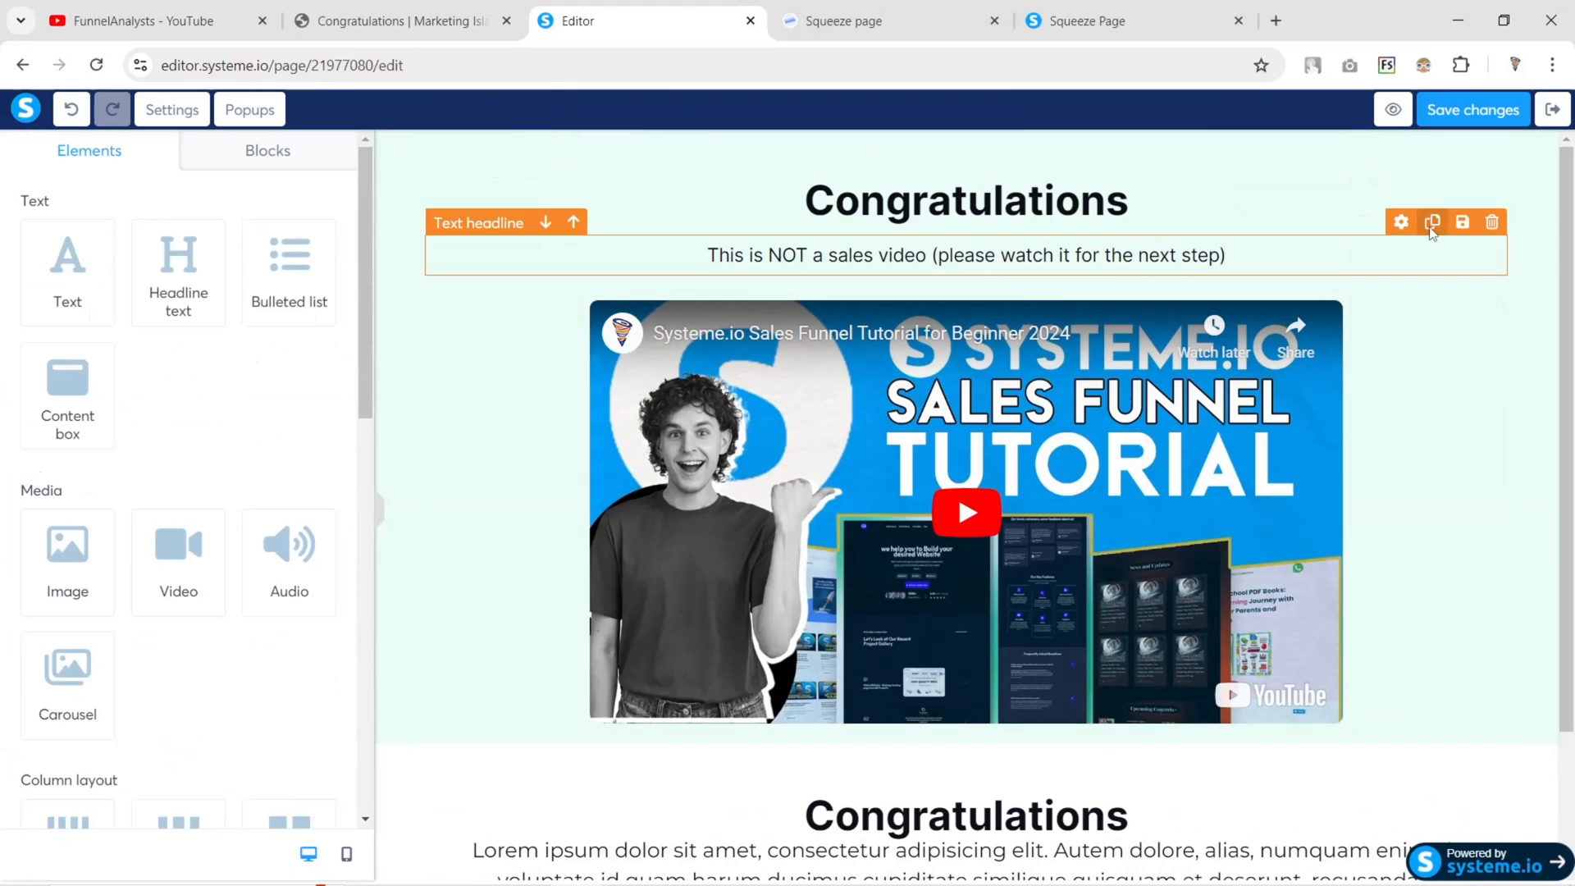
{"action": "left_click", "coordinate": [1433, 218]}
{"action": "left_click_drag", "start_coordinate": [1259, 327], "coordinate": [1079, 880]}
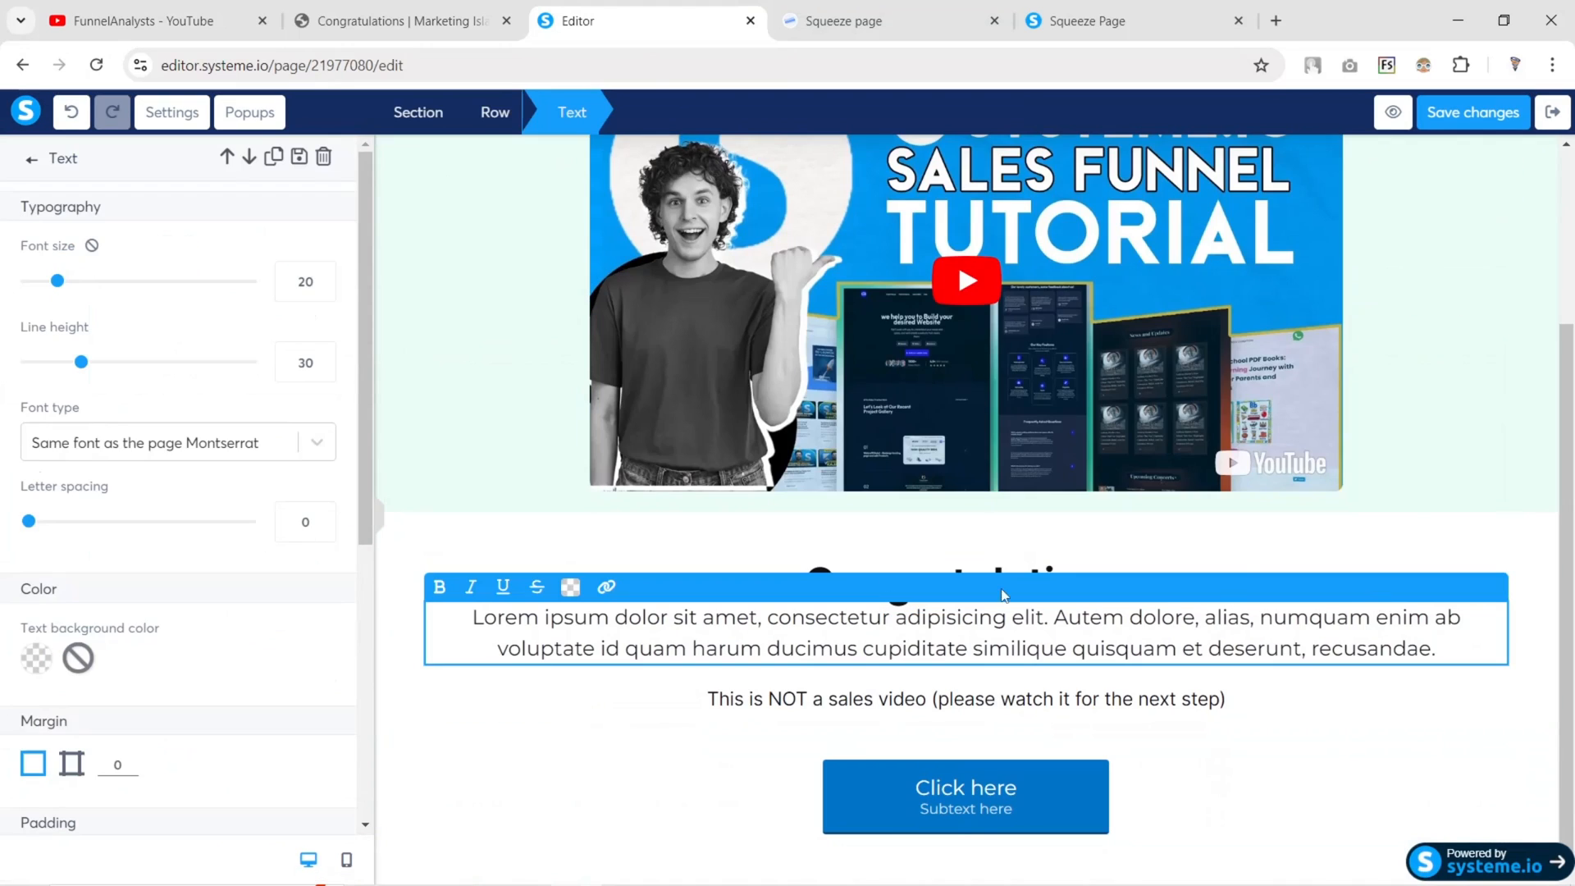
Replace the new section's texts with the reference page's "What Do You Need Help With The Most?" headline and survey paragraph
{"action": "left_click", "coordinate": [476, 33]}
{"action": "left_click_drag", "start_coordinate": [526, 398], "coordinate": [1032, 402]}
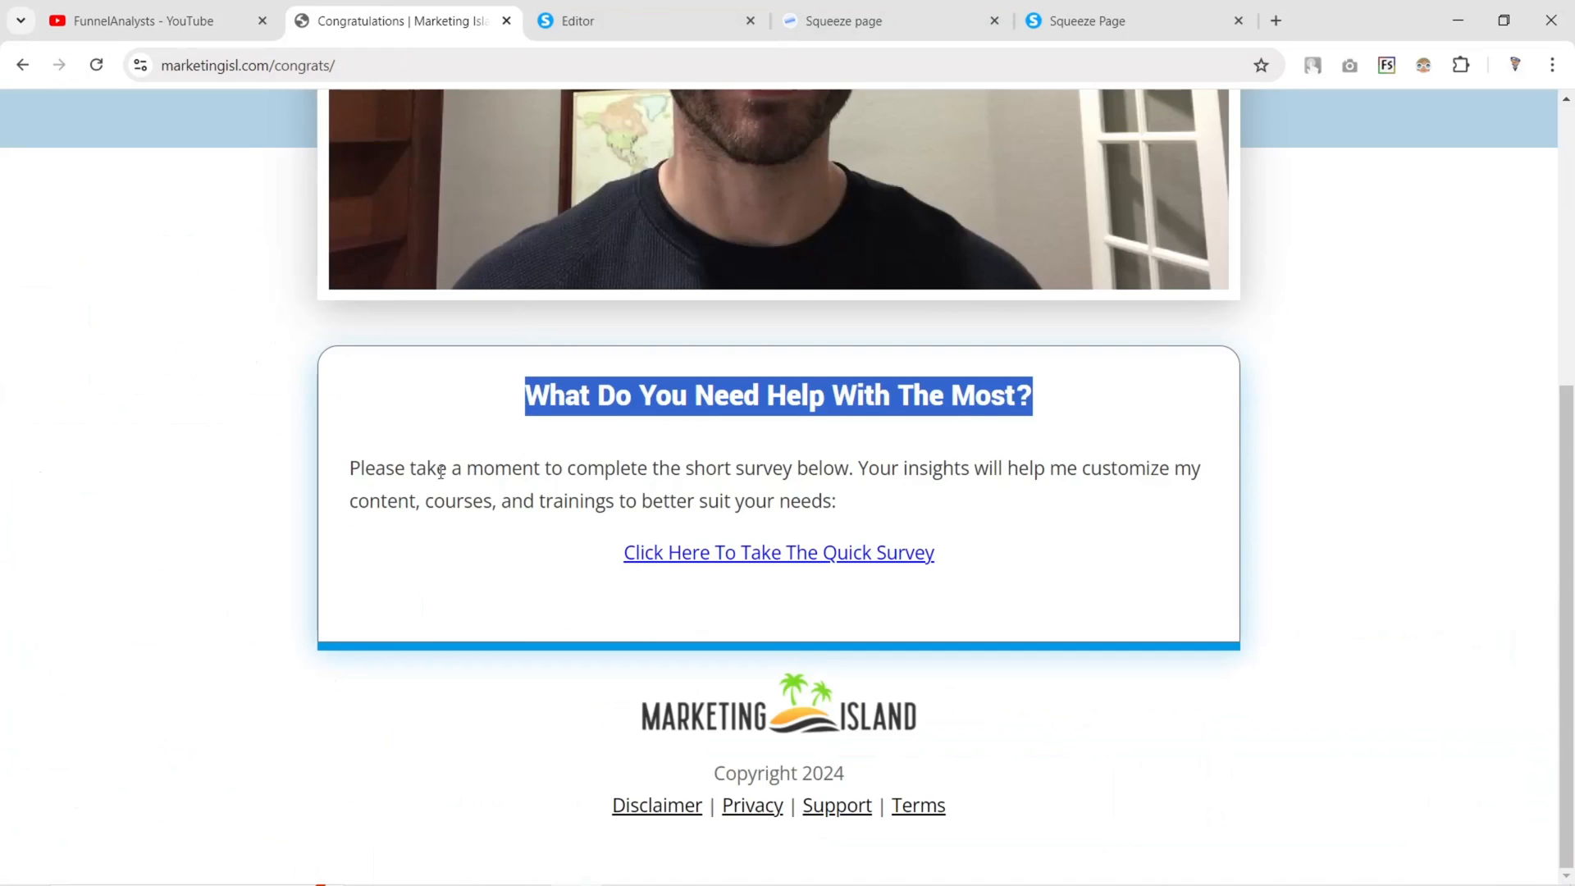
{"action": "left_click", "coordinate": [367, 472]}
{"action": "left_click_drag", "start_coordinate": [526, 395], "coordinate": [902, 498]}
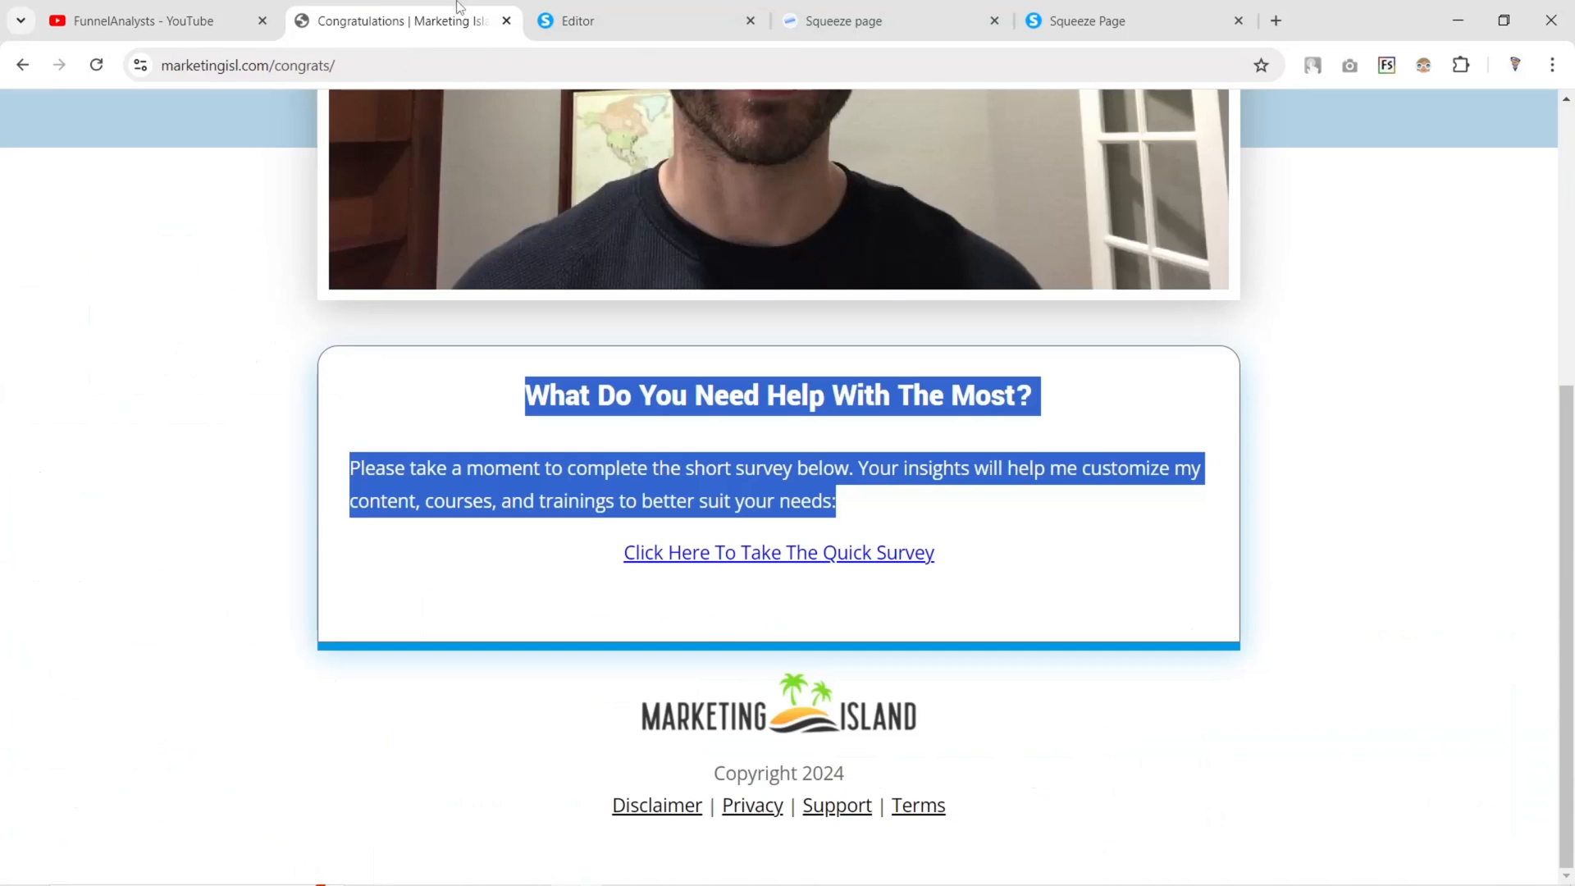
Copy "Click Here To Take The Quick Survey" from the reference page into the button text and clear the button's subtext
{"action": "left_click_drag", "start_coordinate": [622, 554], "coordinate": [882, 547]}
{"action": "key", "text": "ctrl+c"}
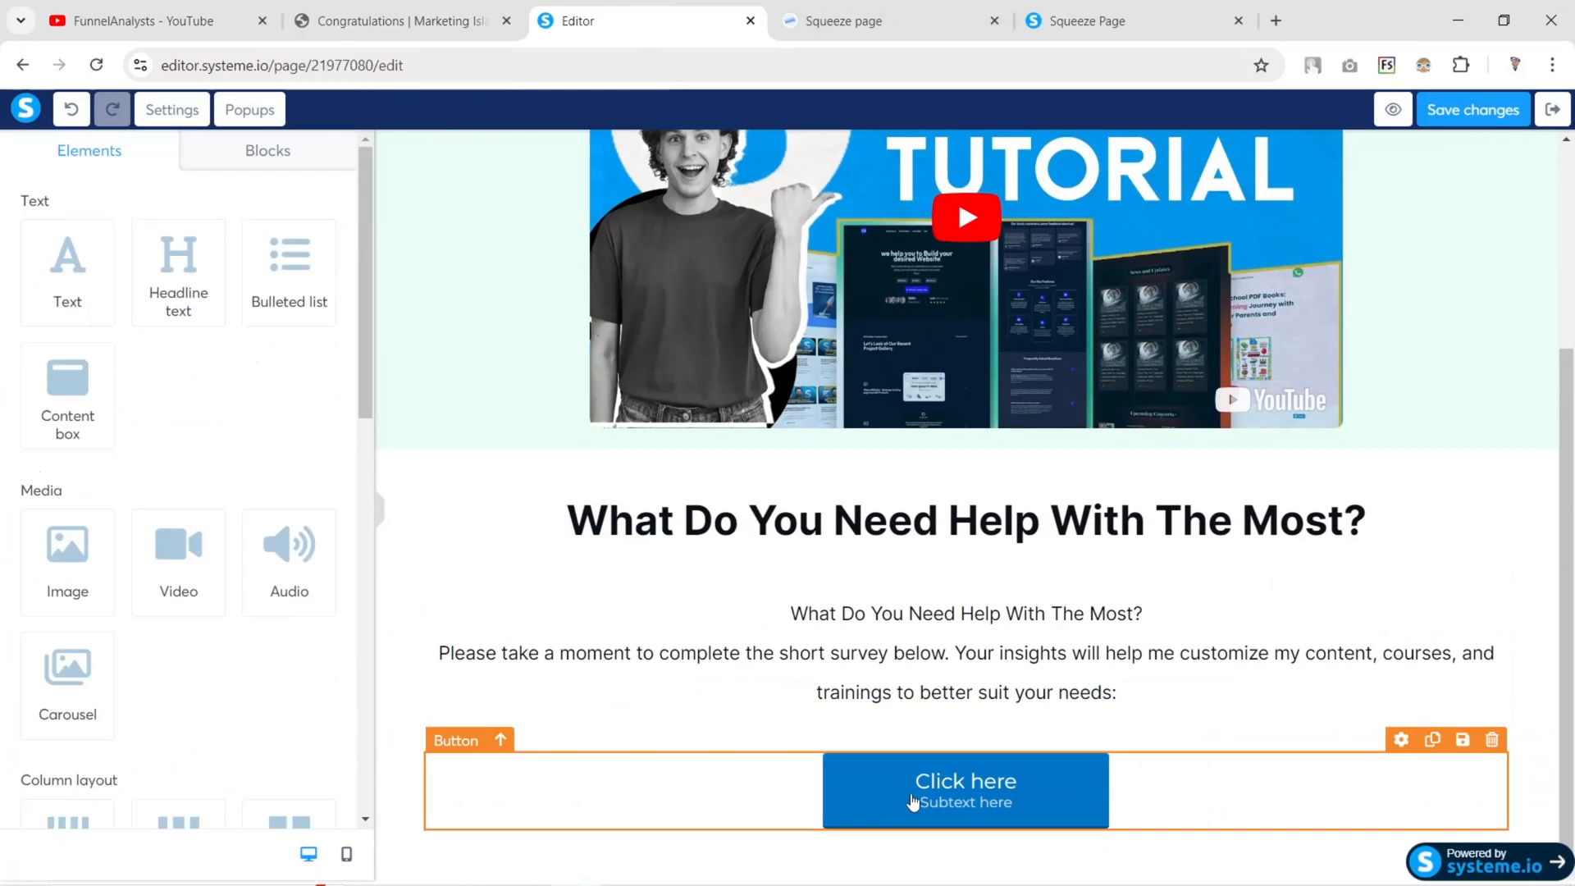
{"action": "left_click", "coordinate": [913, 801]}
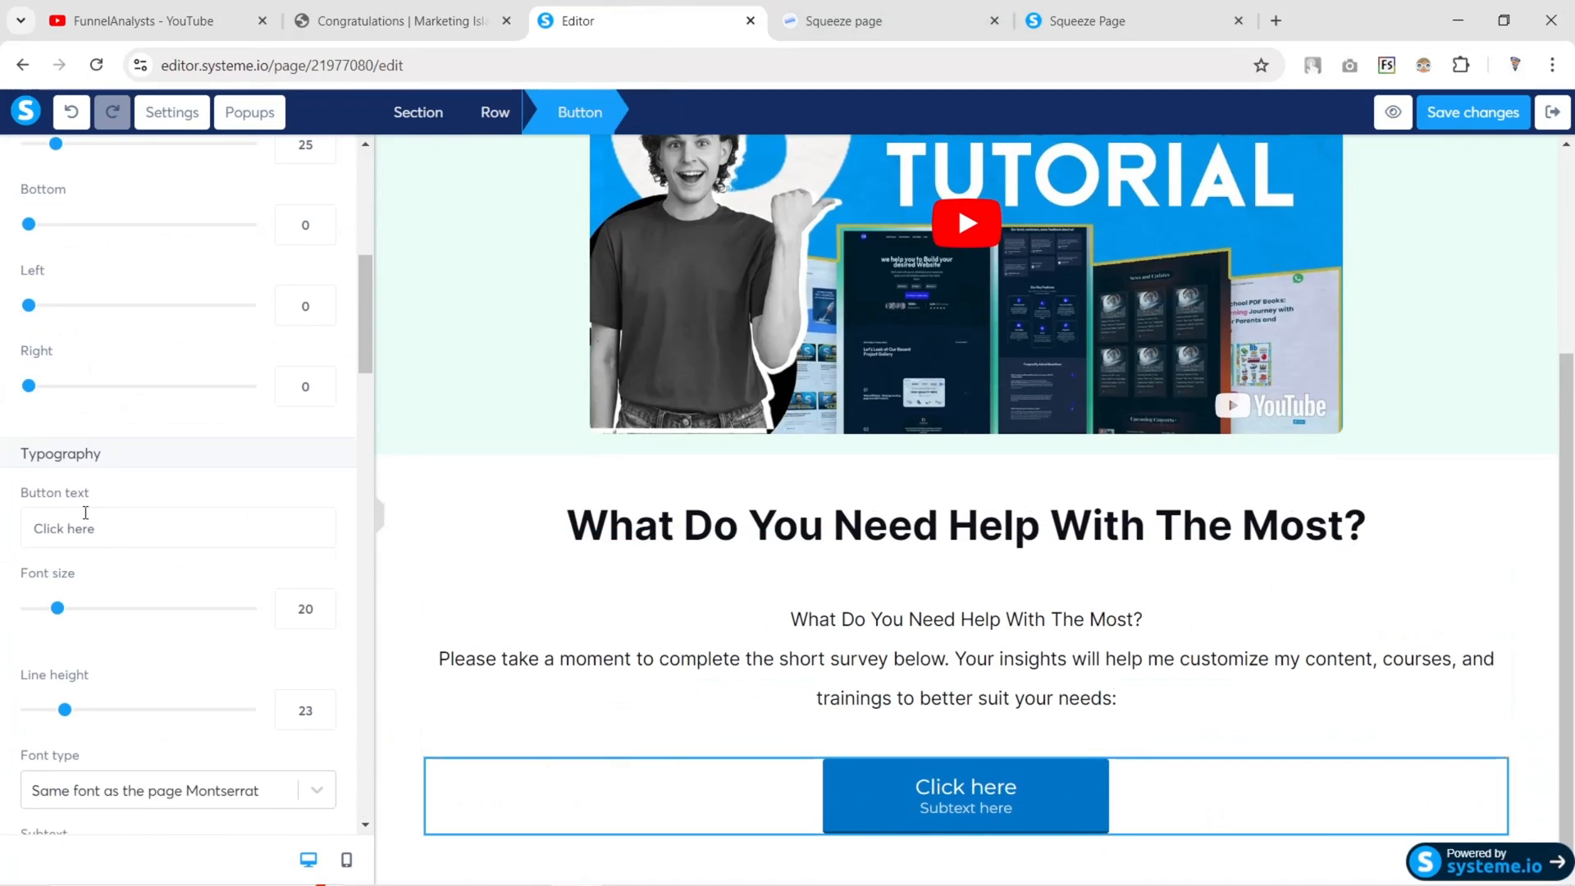
{"action": "left_click_drag", "start_coordinate": [95, 529], "coordinate": [3, 540]}
{"action": "key", "text": "ctrl+v"}
{"action": "scroll", "coordinate": [4, 541], "scroll_direction": "down", "scroll_amount": 4}
{"action": "left_click_drag", "start_coordinate": [112, 563], "coordinate": [2, 568]}
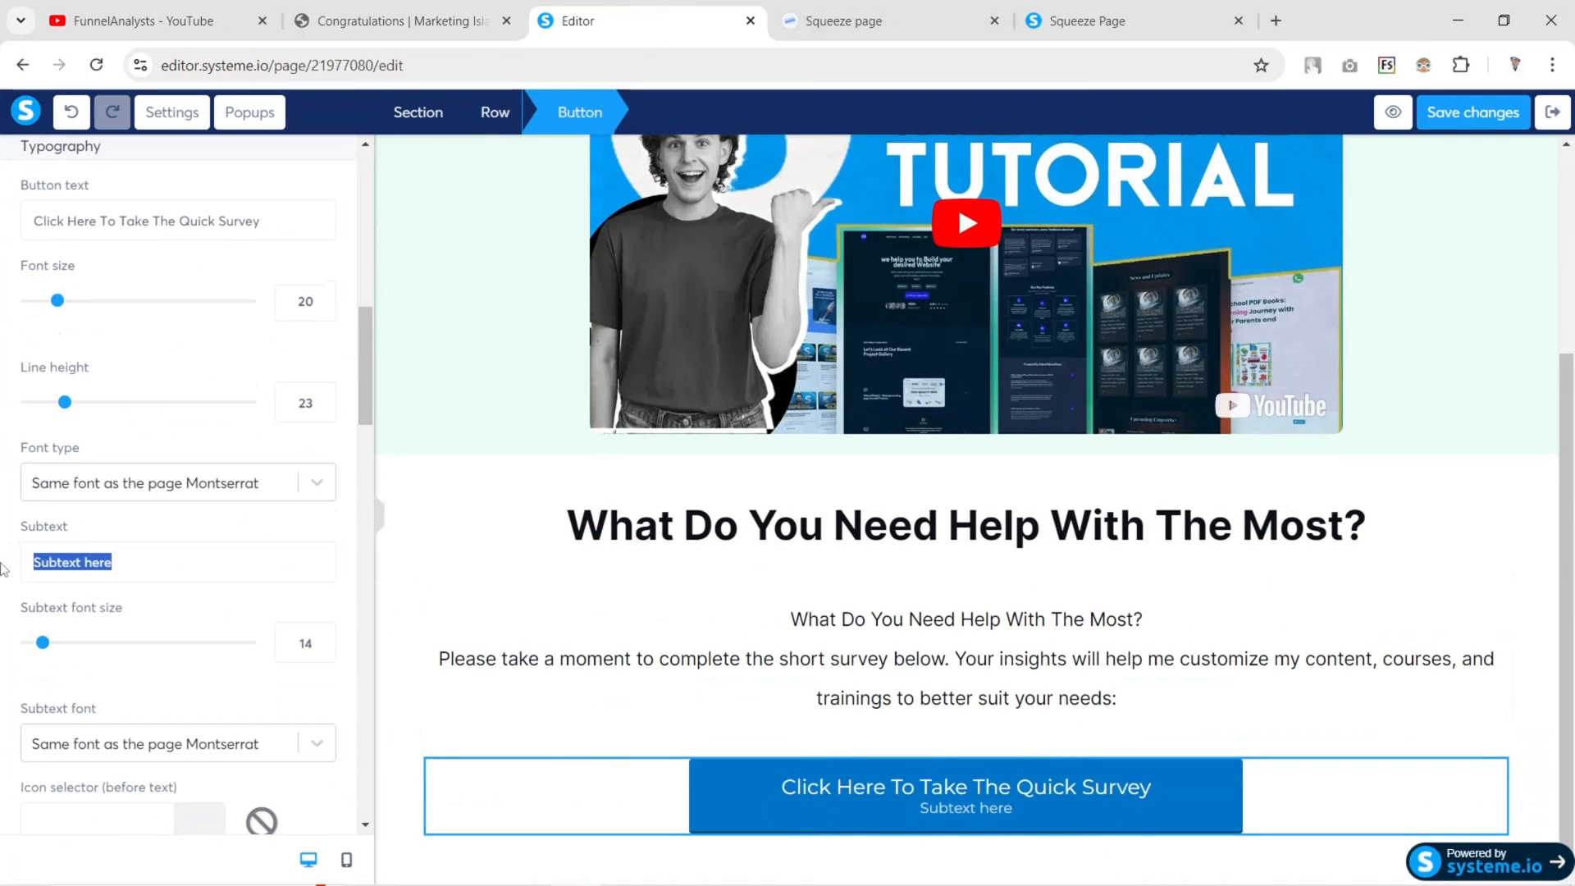
{"action": "key", "text": "BackSpace"}
Copy the green fill code 1DBF73 from the Figma palette and set it as the survey button's background colour in systeme.io
{"action": "scroll", "coordinate": [103, 566], "scroll_direction": "down", "scroll_amount": 3}
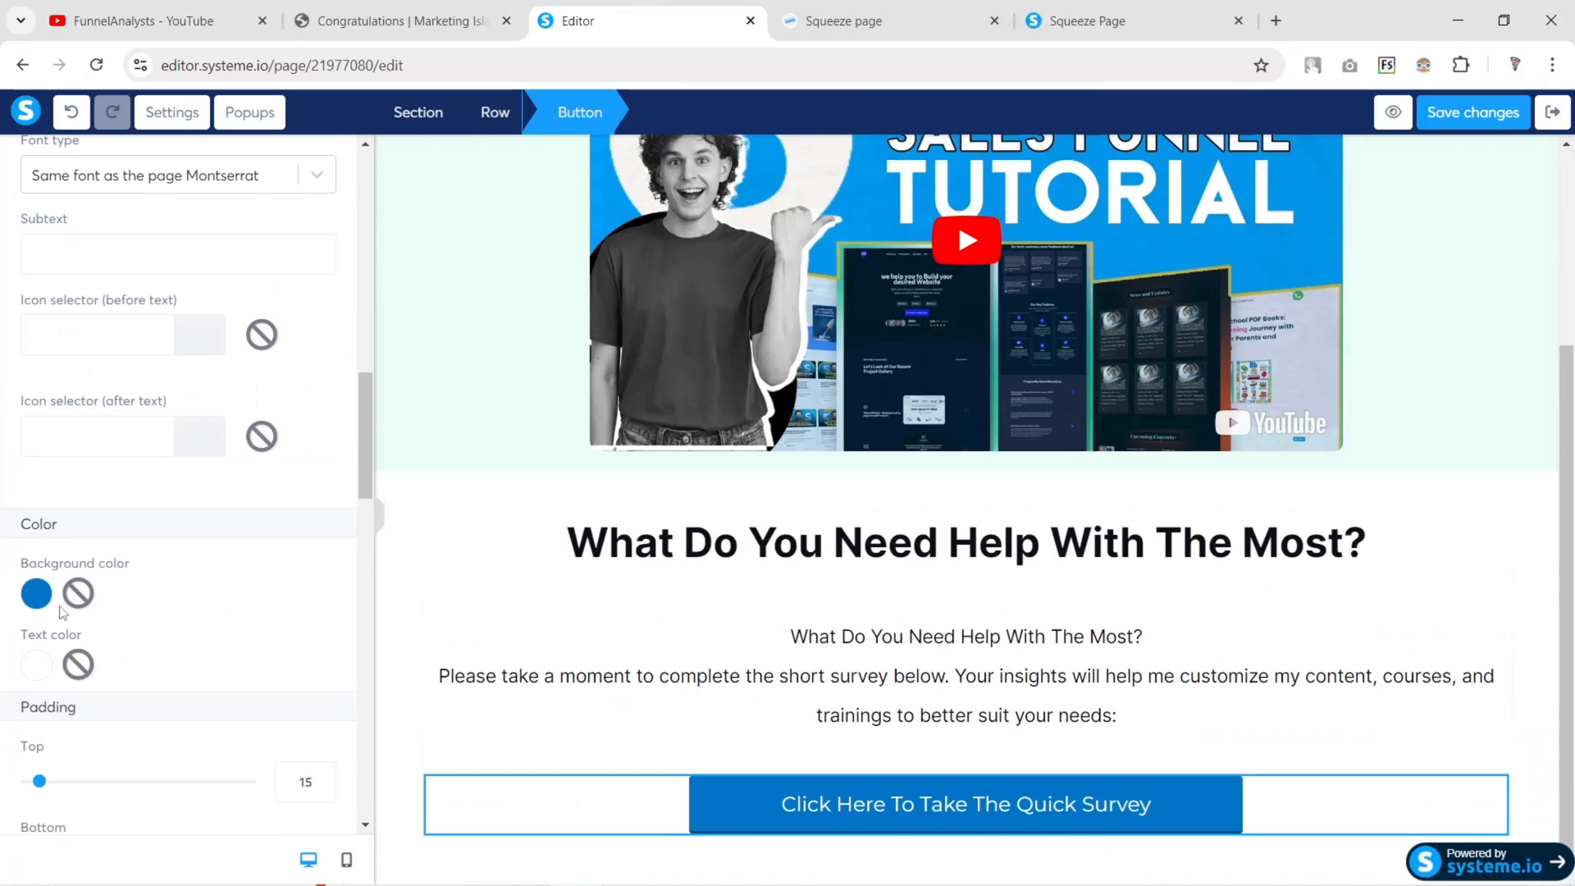
{"action": "key", "text": "alt+Tab"}
{"action": "left_click", "coordinate": [1377, 567]}
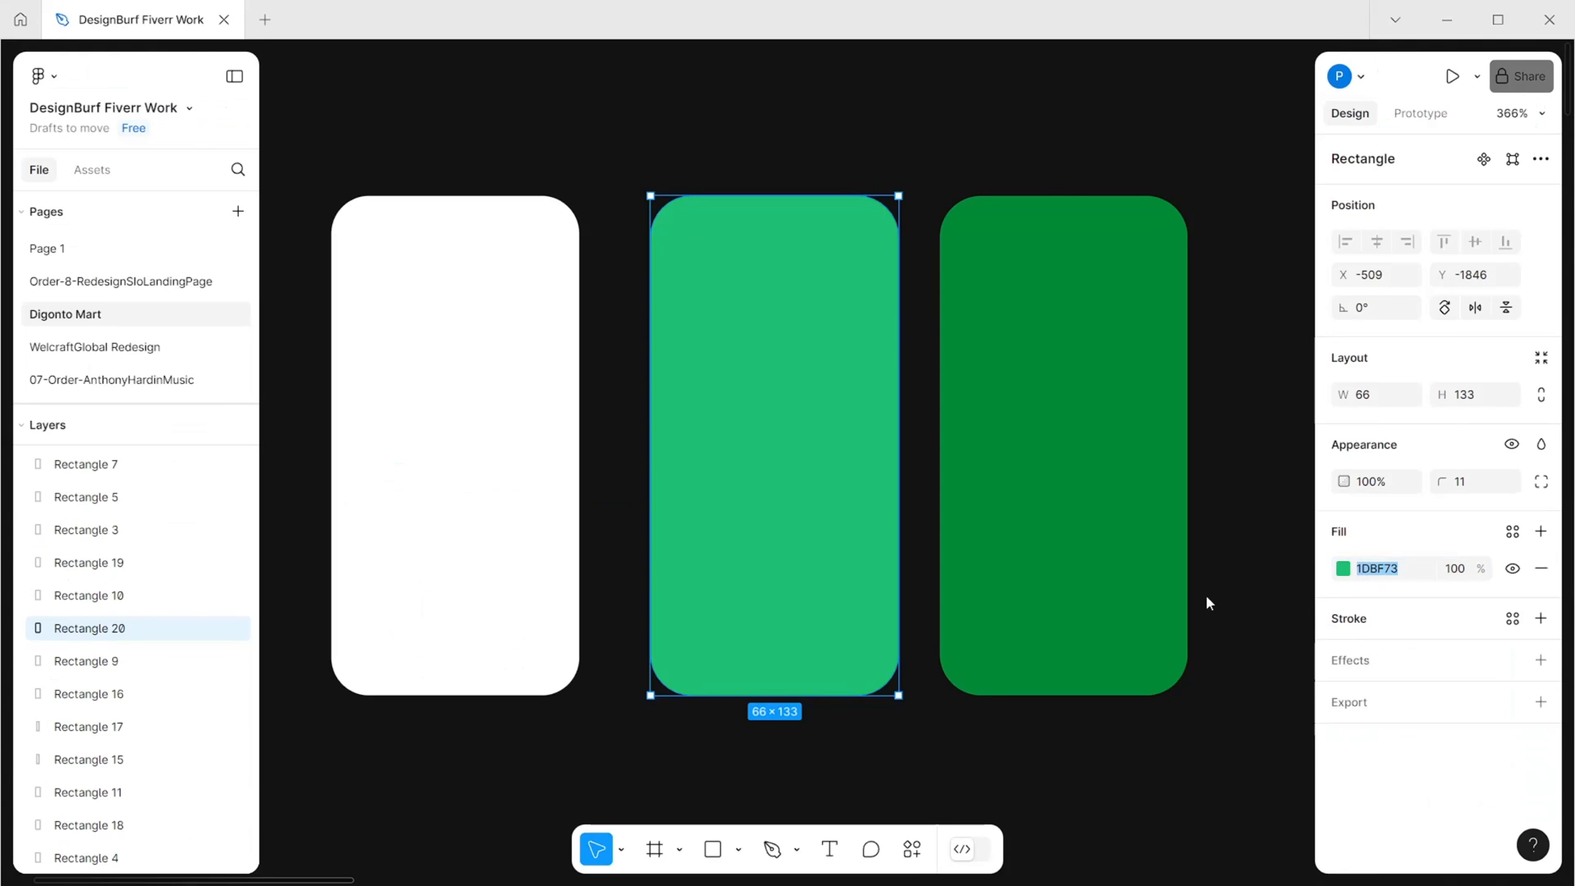
{"action": "key", "text": "alt+Tab"}
{"action": "left_click", "coordinate": [36, 593]}
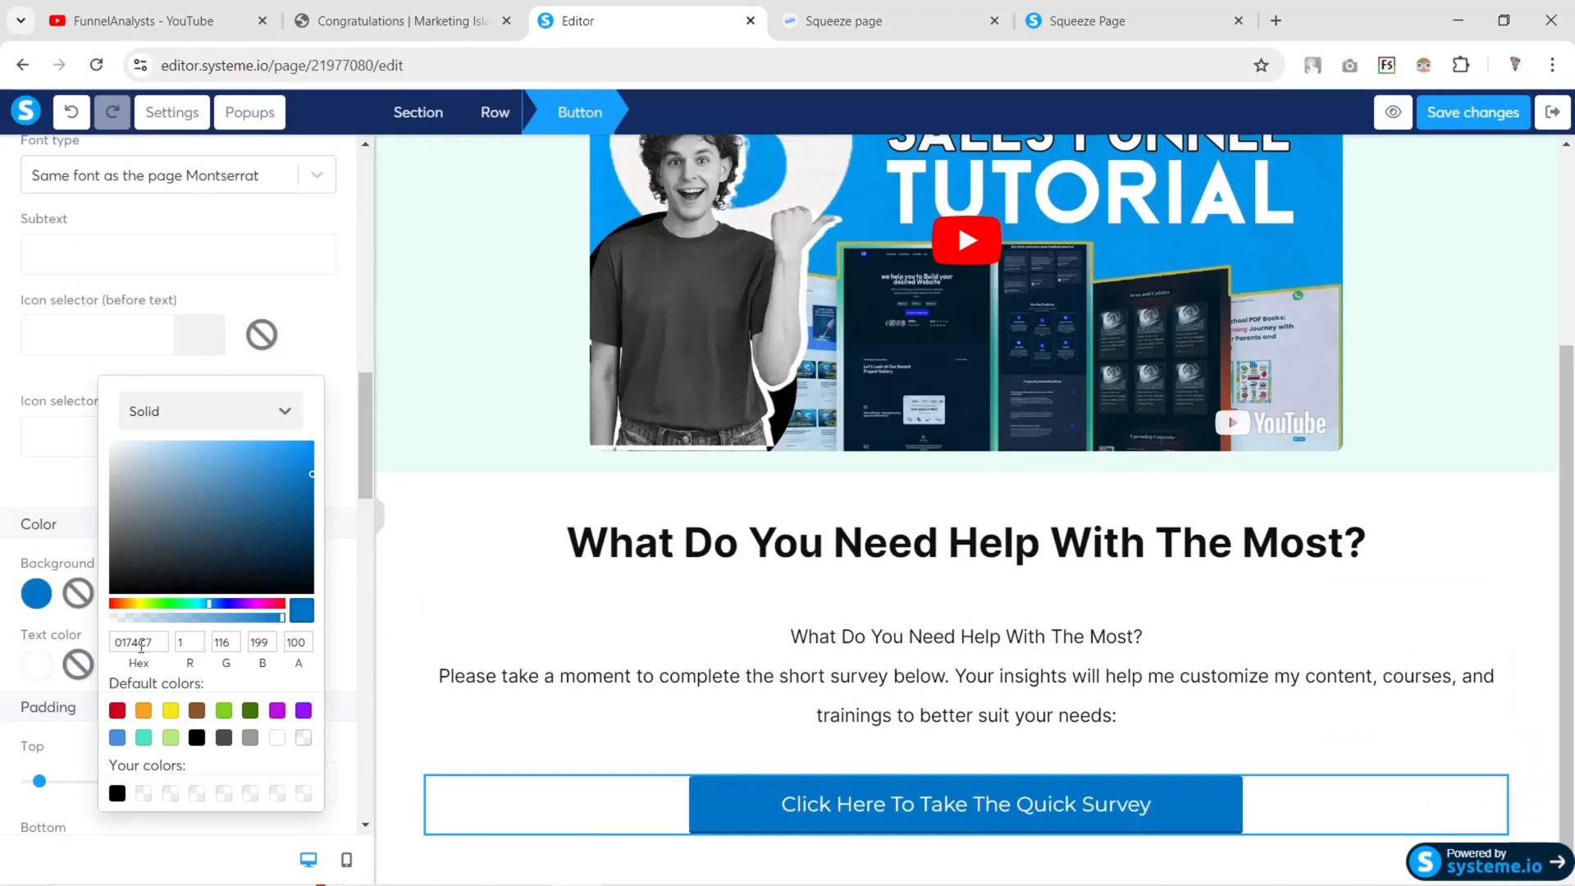
{"action": "double_click", "coordinate": [141, 646]}
{"action": "key", "text": "ctrl+v"}
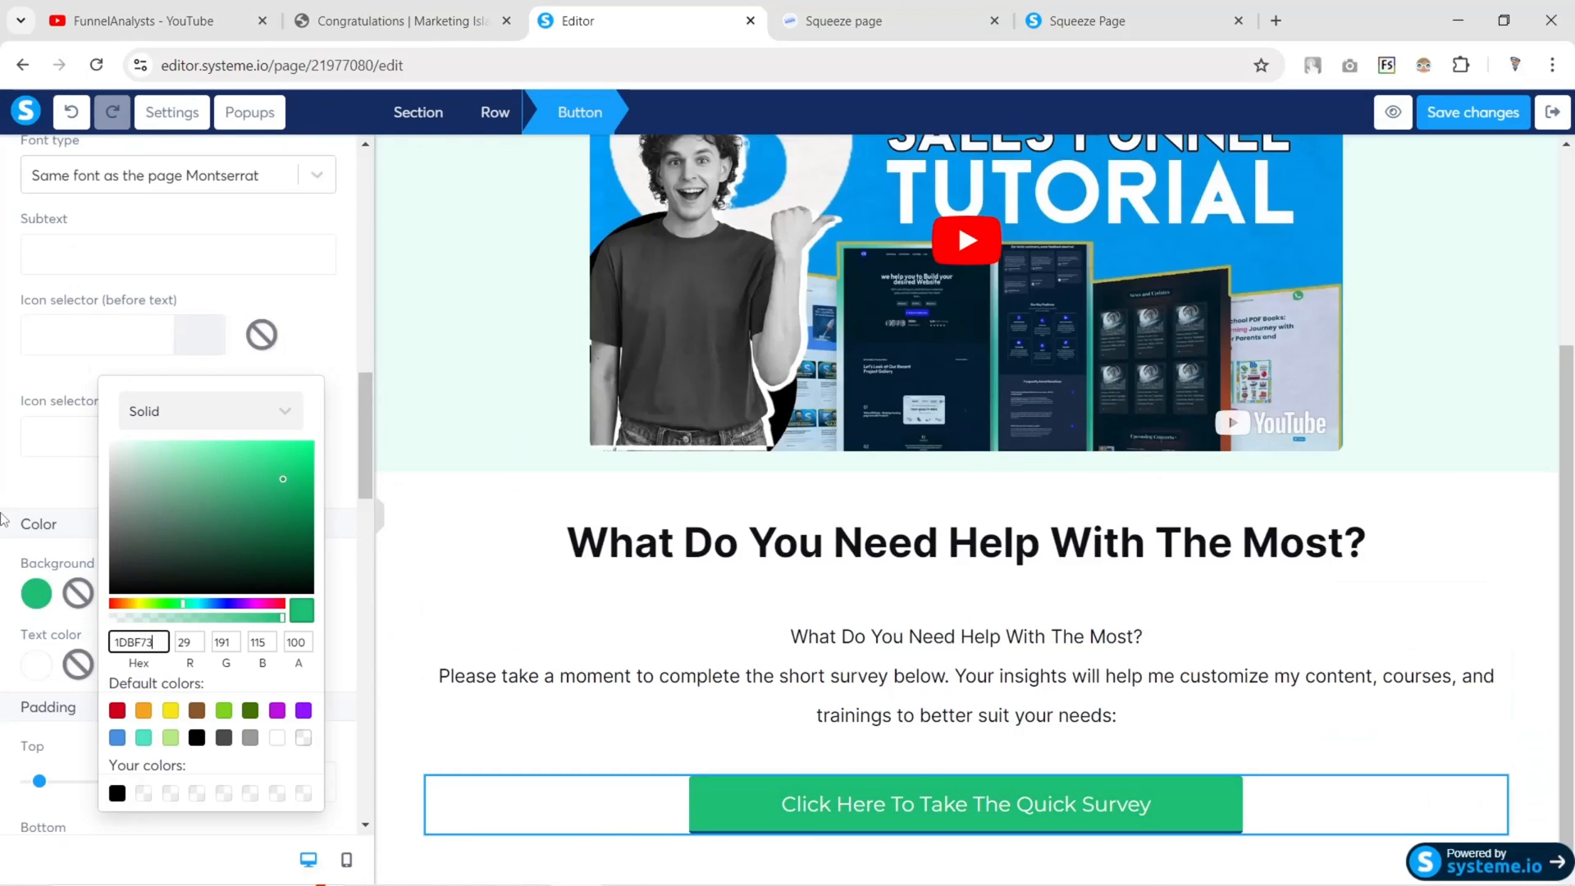
Clear the survey button's border colour and fully round its corners, setting the top-left radius to 100
{"action": "scroll", "coordinate": [4, 567], "scroll_direction": "down", "scroll_amount": 6}
{"action": "scroll", "coordinate": [11, 447], "scroll_direction": "down", "scroll_amount": 10}
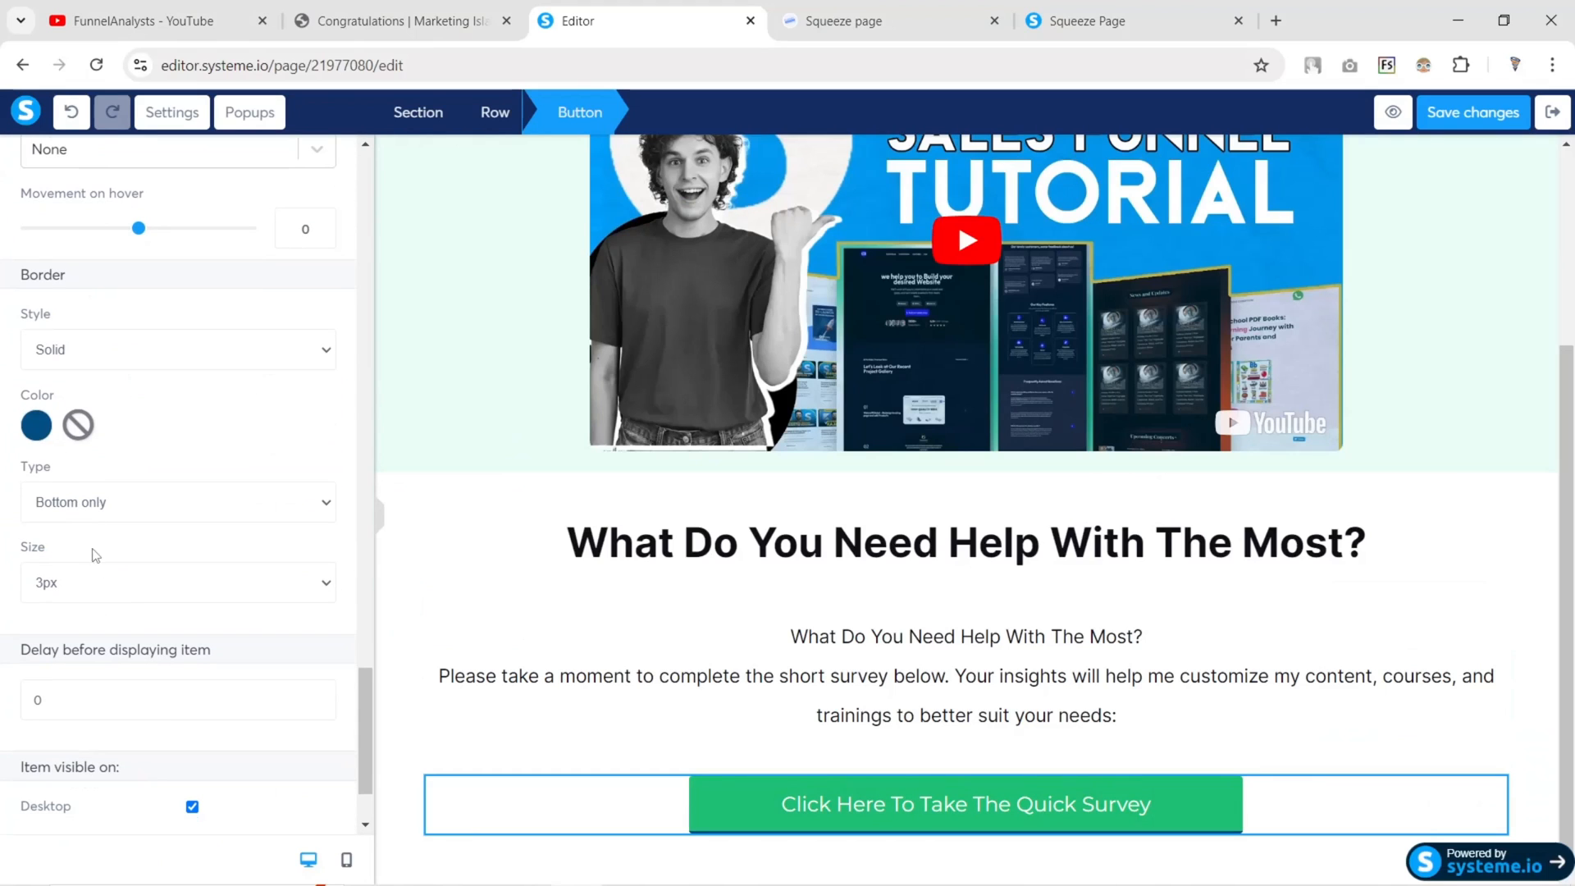
{"action": "left_click", "coordinate": [78, 427]}
{"action": "scroll", "coordinate": [49, 411], "scroll_direction": "up", "scroll_amount": 8}
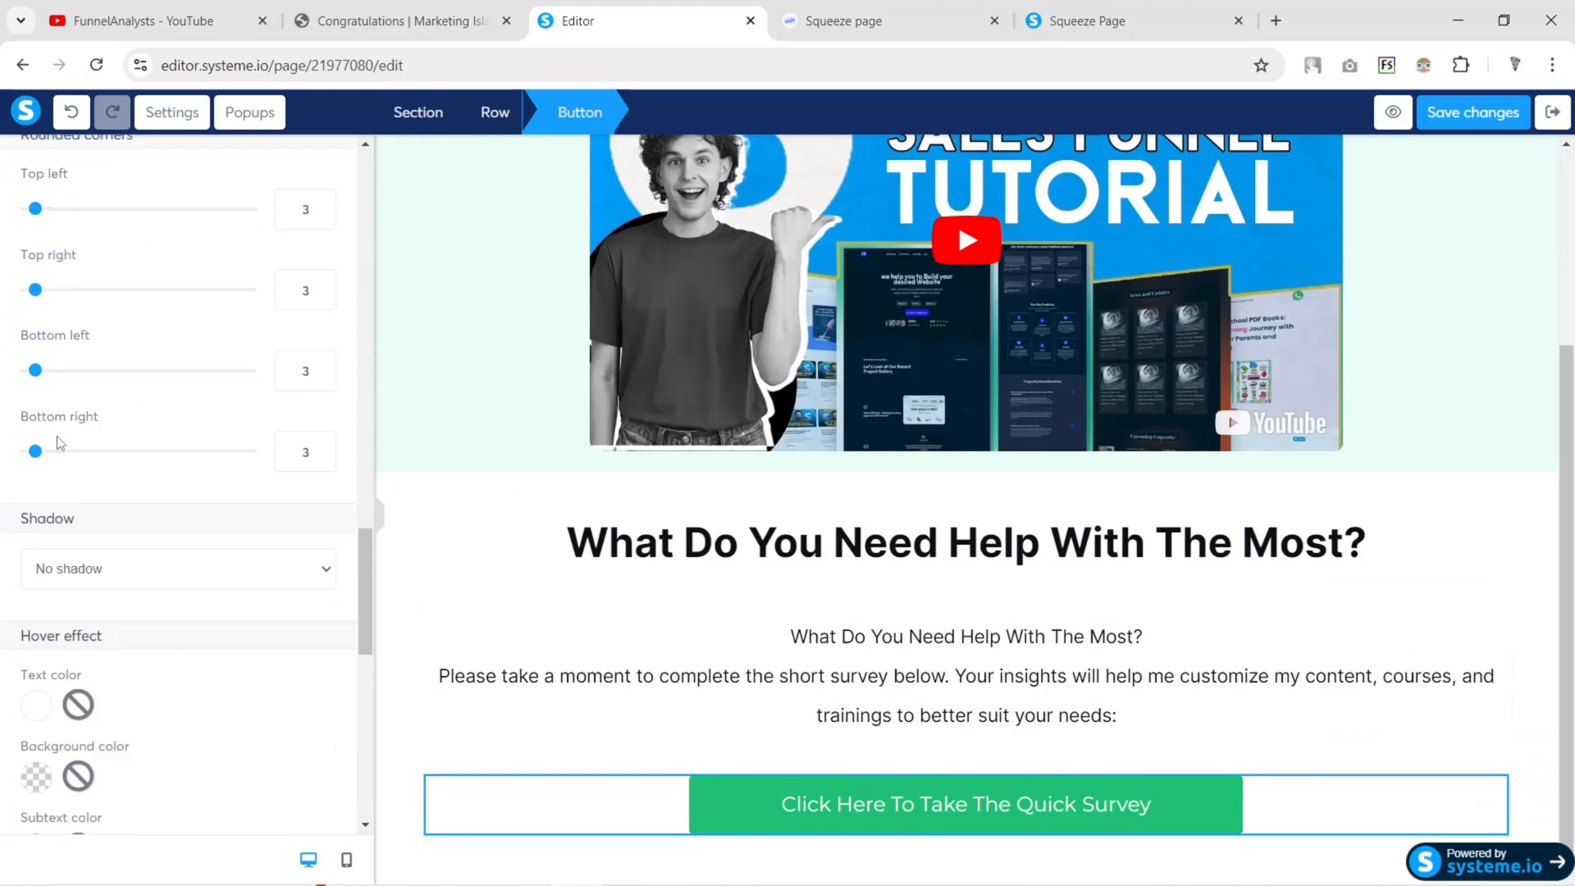
{"action": "left_click_drag", "start_coordinate": [35, 356], "coordinate": [408, 366]}
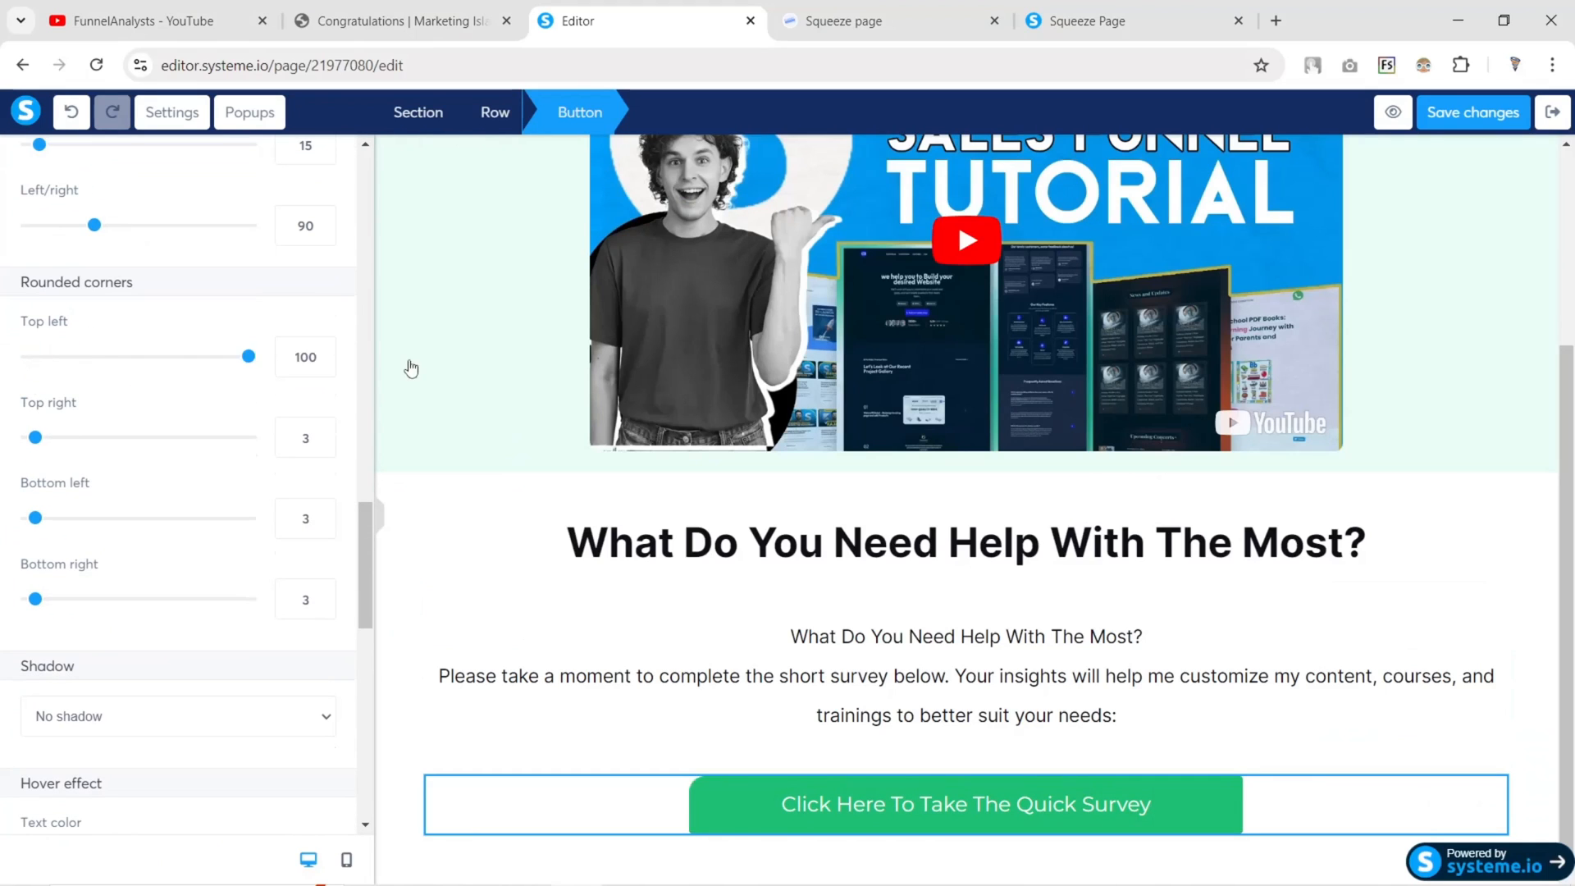
Reduce the font size of the "What Do You Need Help With The Most?" headline
{"action": "left_click", "coordinate": [889, 545]}
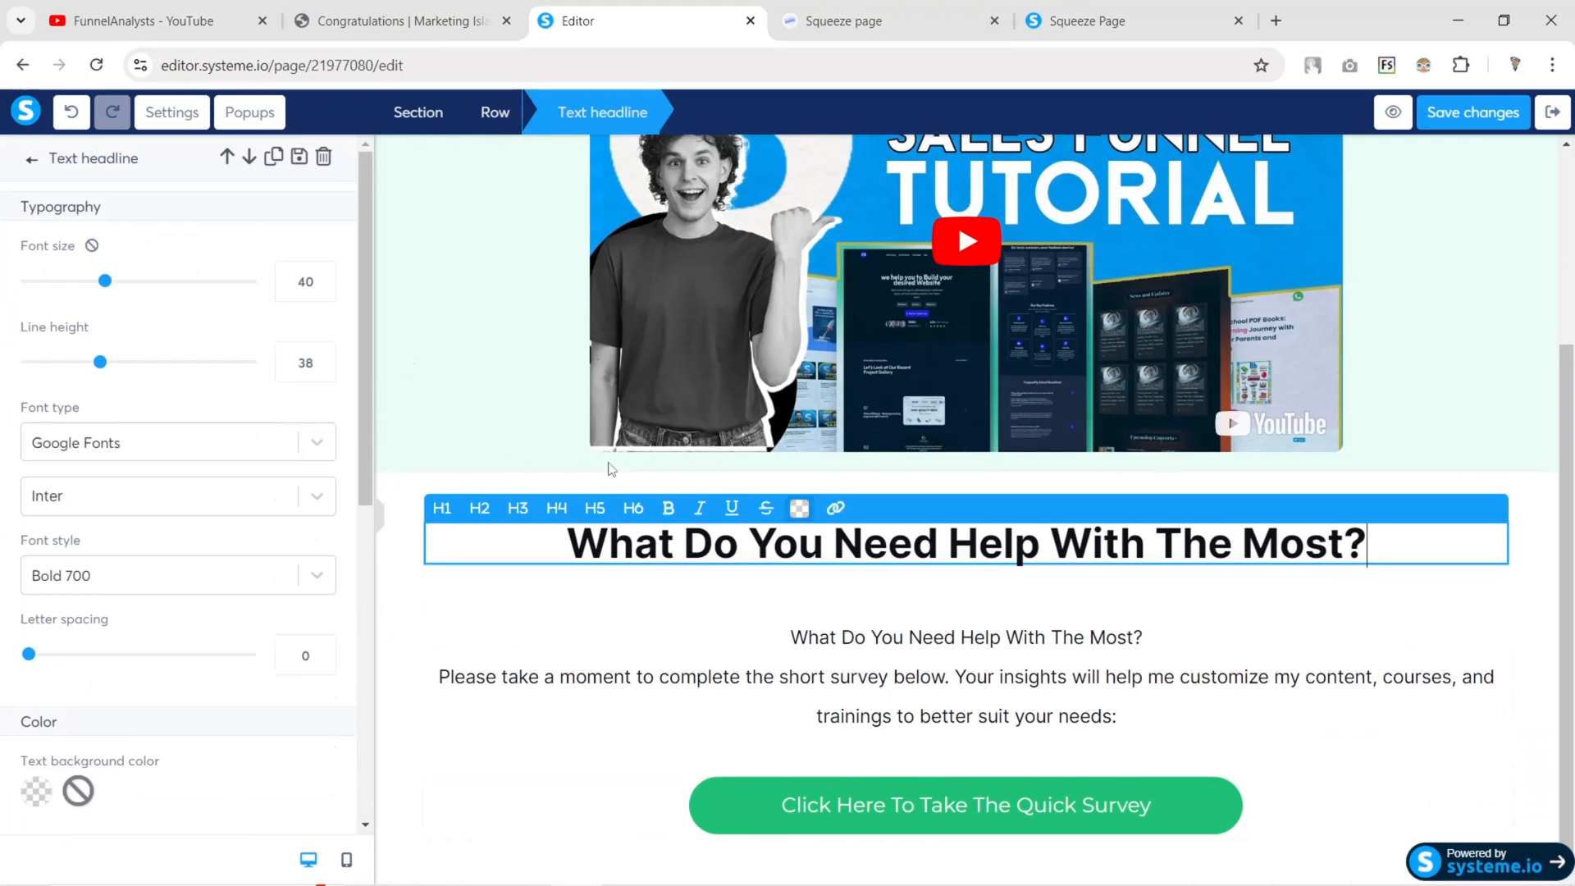
{"action": "left_click_drag", "start_coordinate": [304, 281], "coordinate": [274, 287]}
{"action": "type", "text": "3"}
{"action": "scroll", "coordinate": [144, 450], "scroll_direction": "down", "scroll_amount": 2}
Set the survey paragraph's top and bottom margins to 0 and its line height to 28
{"action": "left_click", "coordinate": [921, 682]}
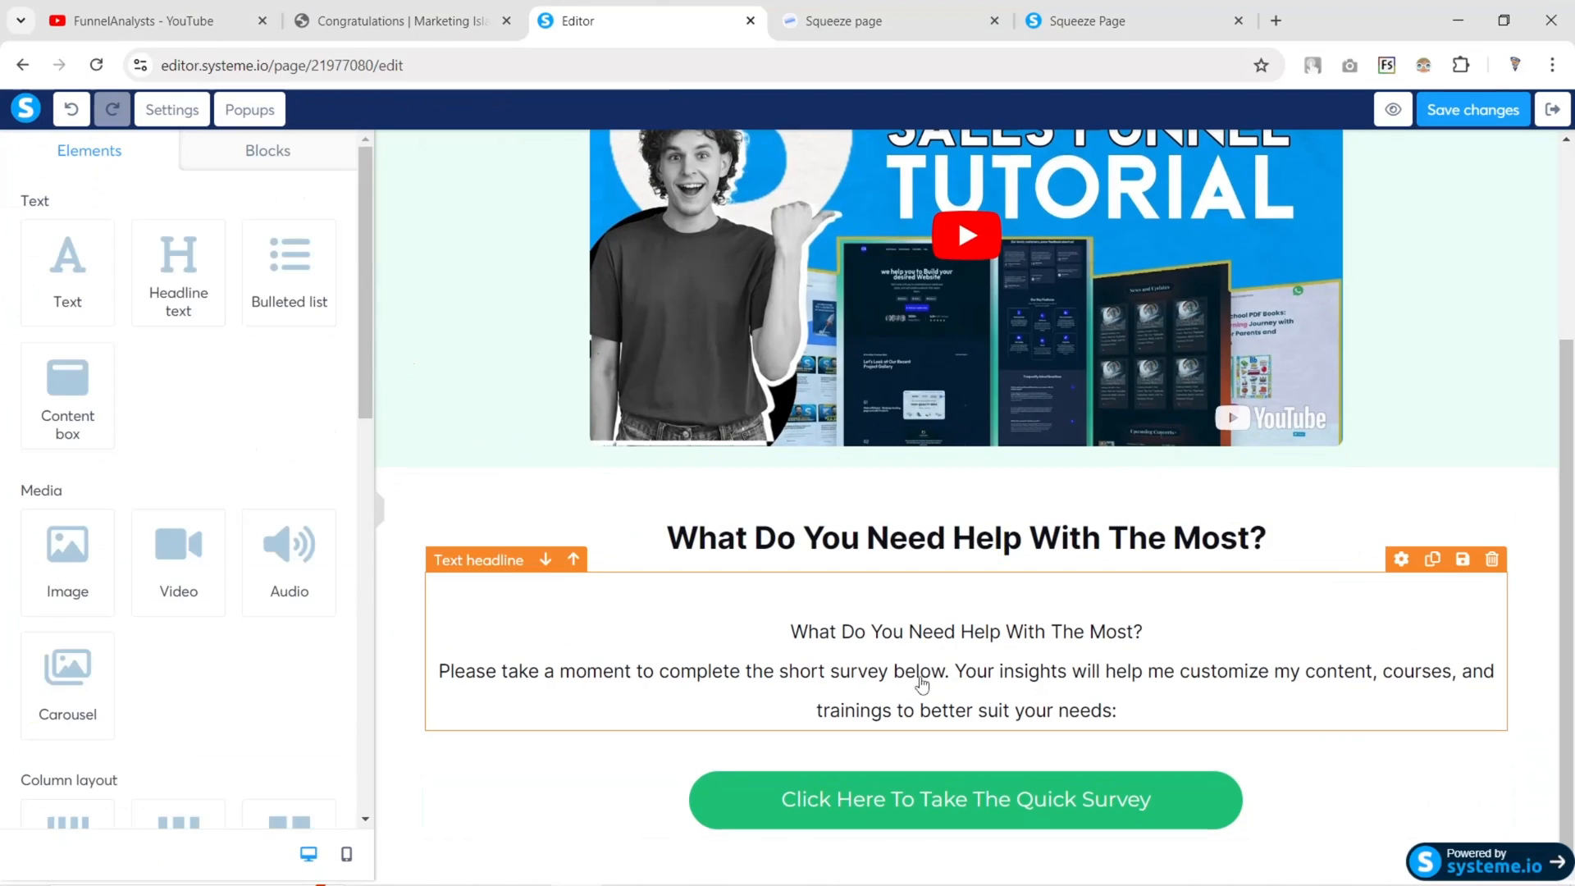
{"action": "left_click", "coordinate": [920, 682]}
{"action": "scroll", "coordinate": [145, 460], "scroll_direction": "down", "scroll_amount": 5}
{"action": "mouse_move", "coordinate": [45, 457]}
{"action": "left_mouse_down"}
{"action": "mouse_move", "coordinate": [2, 471]}
{"action": "mouse_move", "coordinate": [41, 450]}
{"action": "left_mouse_up"}
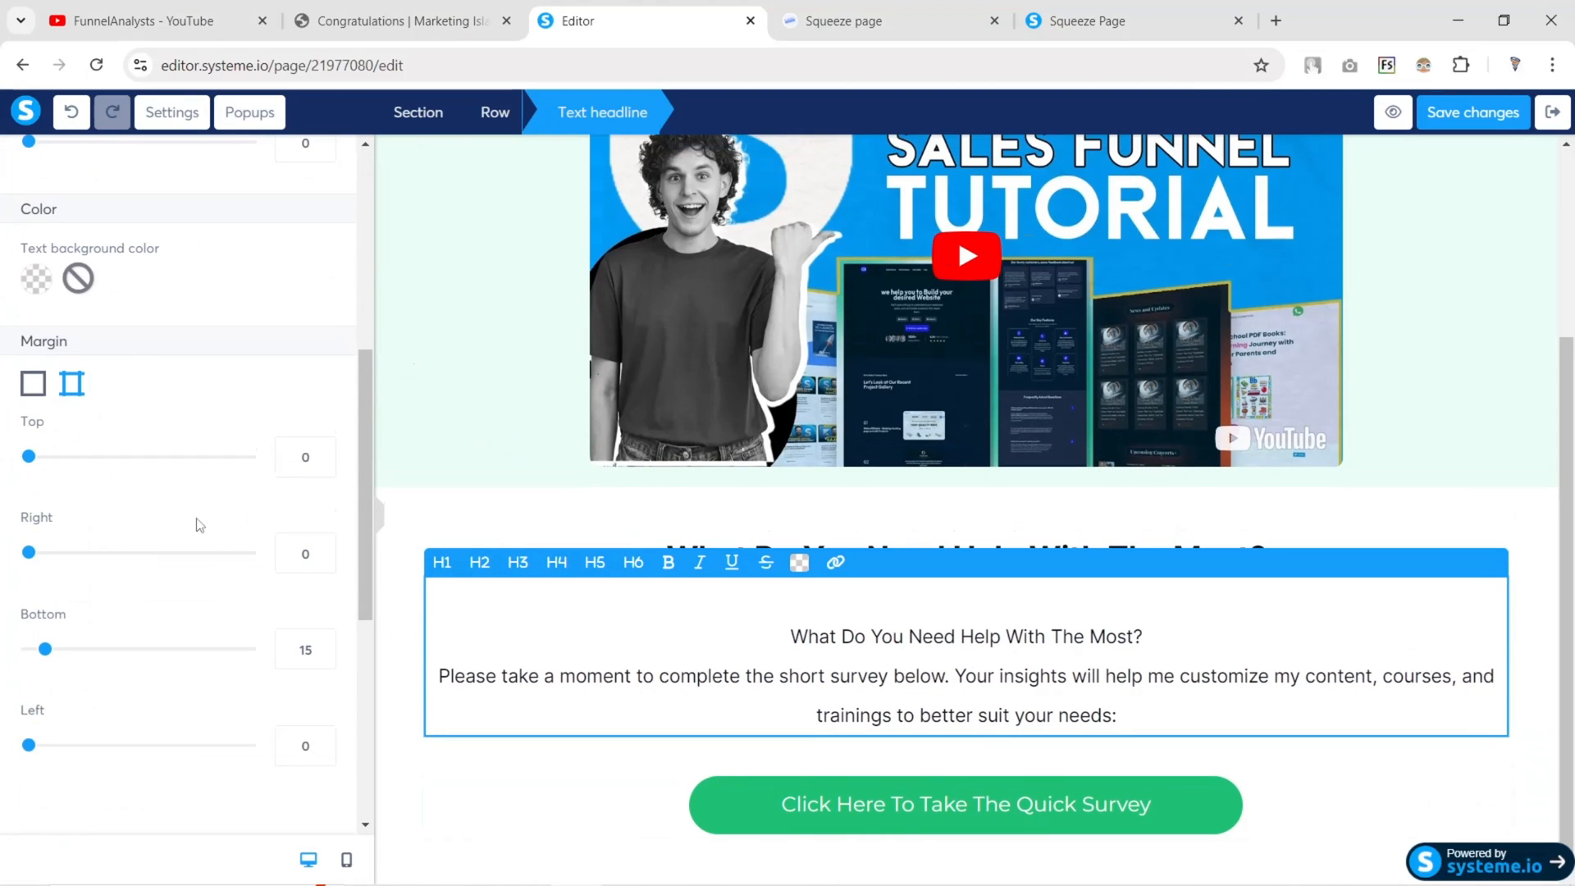
{"action": "scroll", "coordinate": [200, 525], "scroll_direction": "down", "scroll_amount": 3}
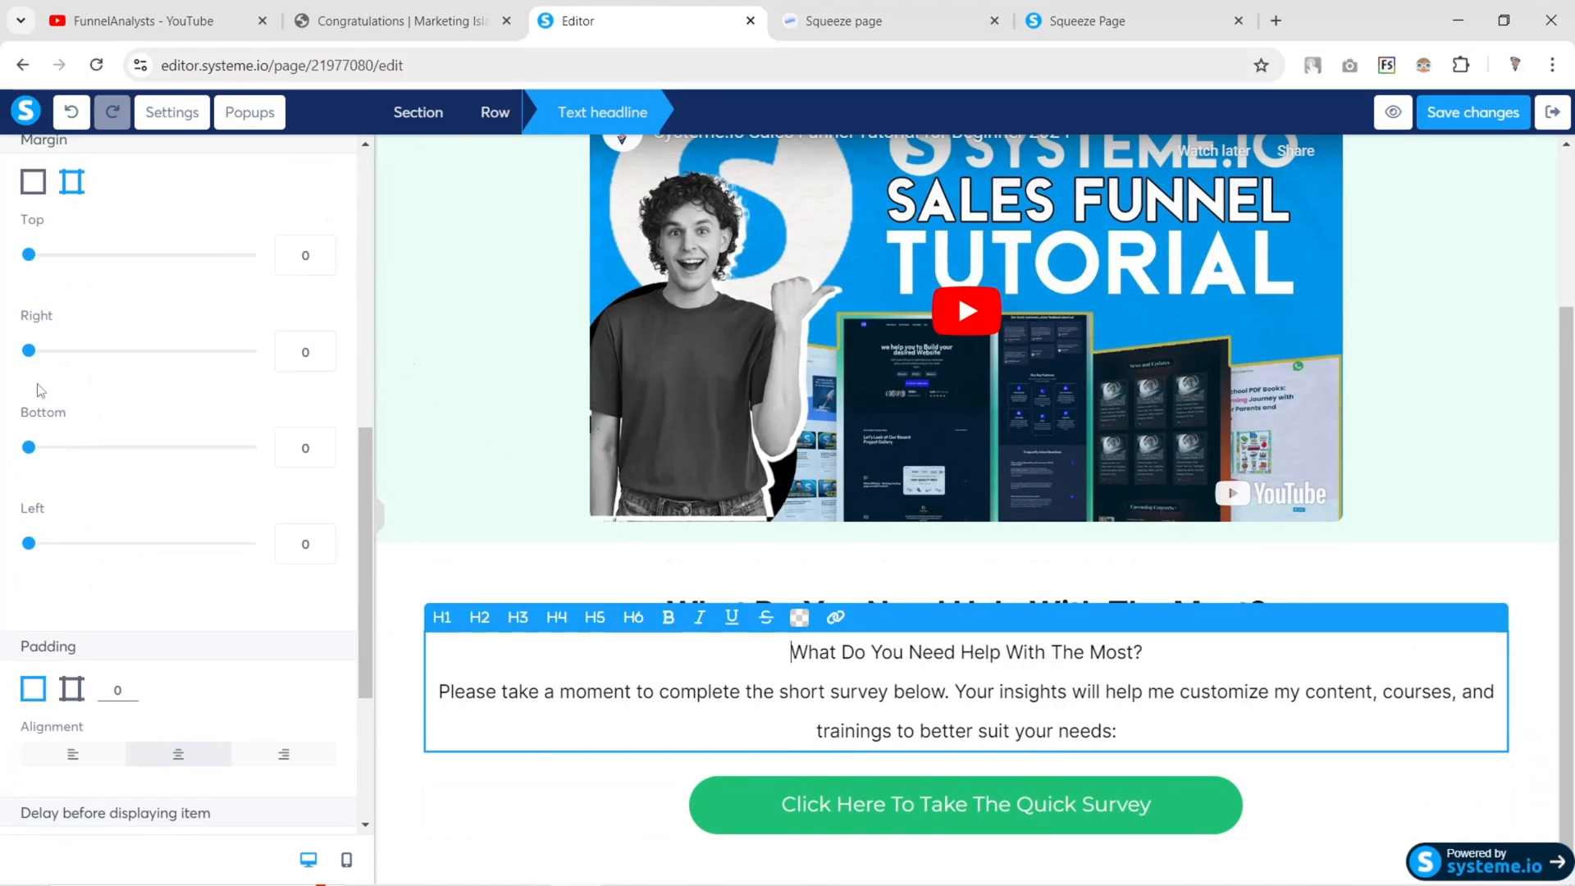
{"action": "scroll", "coordinate": [74, 442], "scroll_direction": "up", "scroll_amount": 8}
{"action": "left_click_drag", "start_coordinate": [99, 362], "coordinate": [77, 363]}
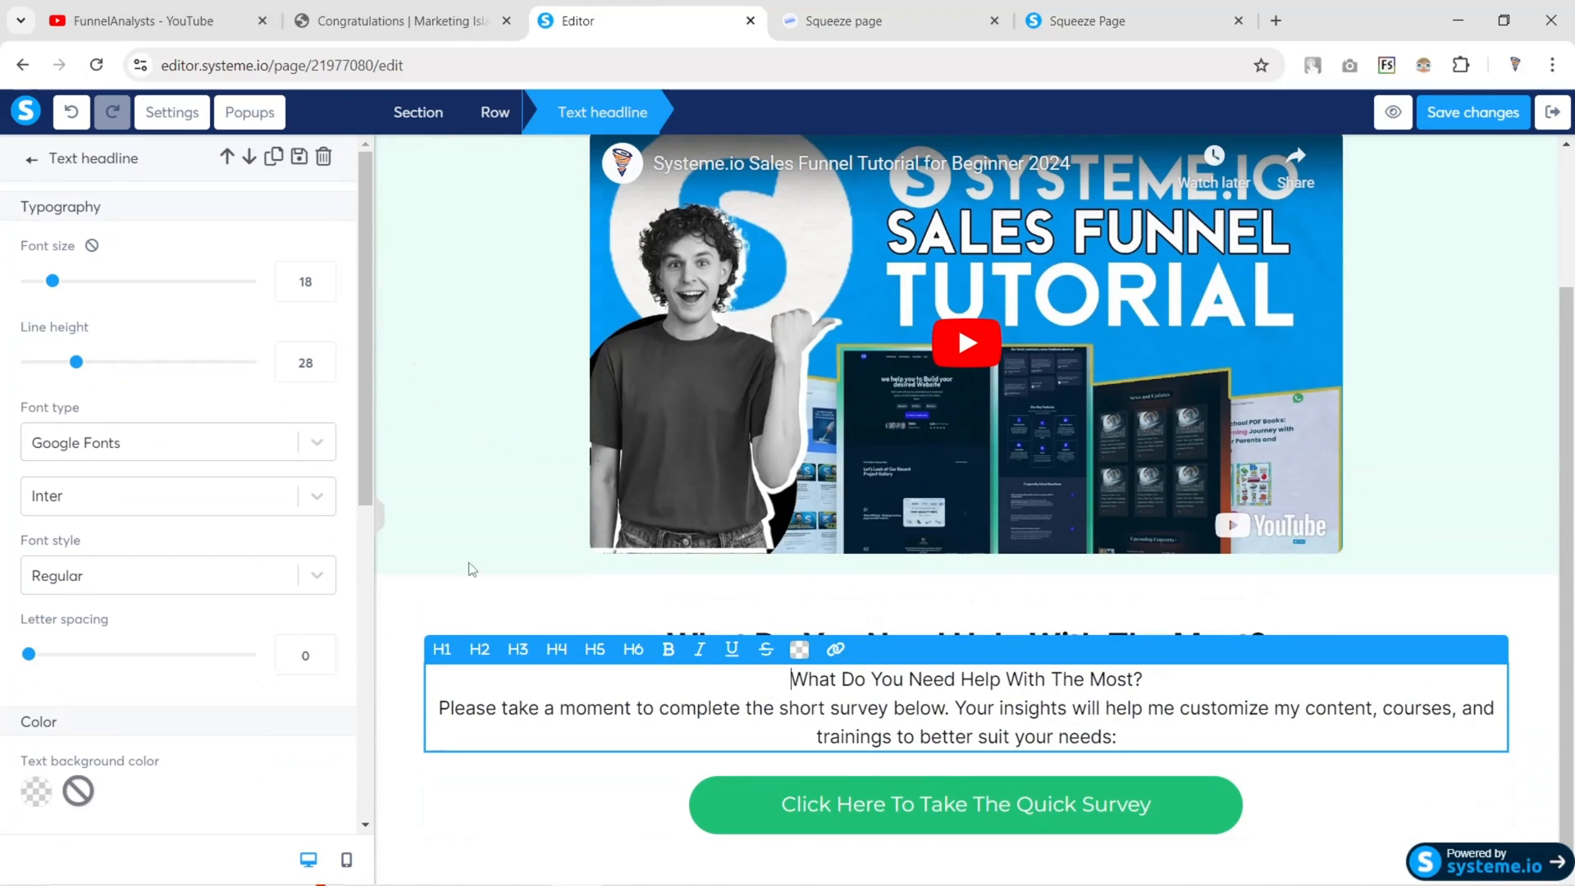
Delete the repeated question line from the survey paragraph and break the remaining text before "content"
{"action": "left_click_drag", "start_coordinate": [1156, 684], "coordinate": [790, 681]}
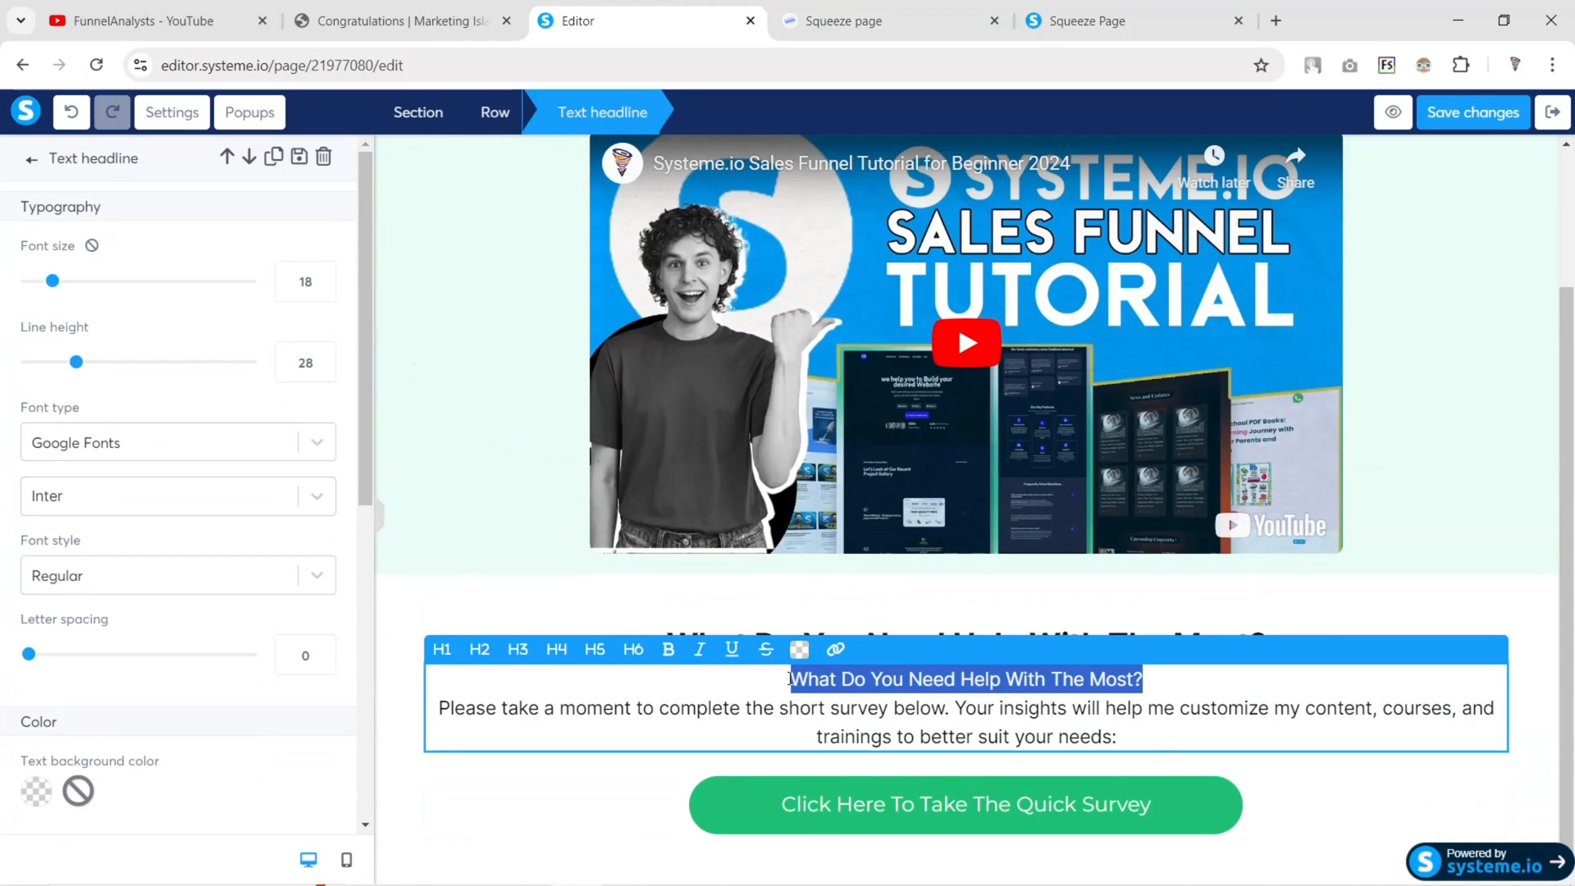
{"action": "key", "text": "BackSpace"}
{"action": "key", "text": "Delete"}
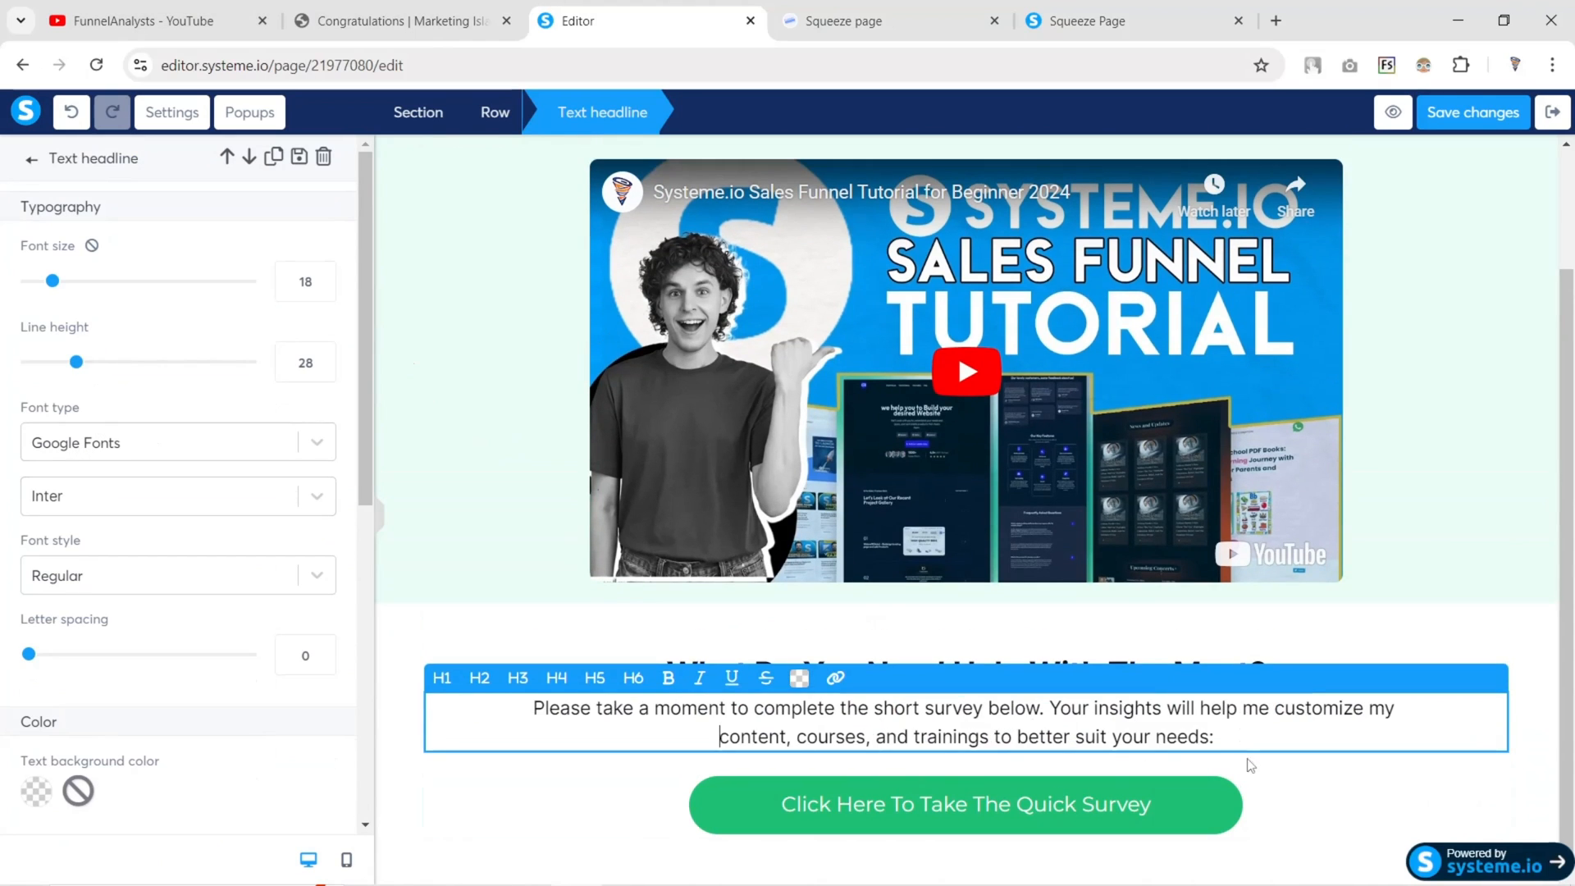
{"action": "left_click", "coordinate": [534, 609]}
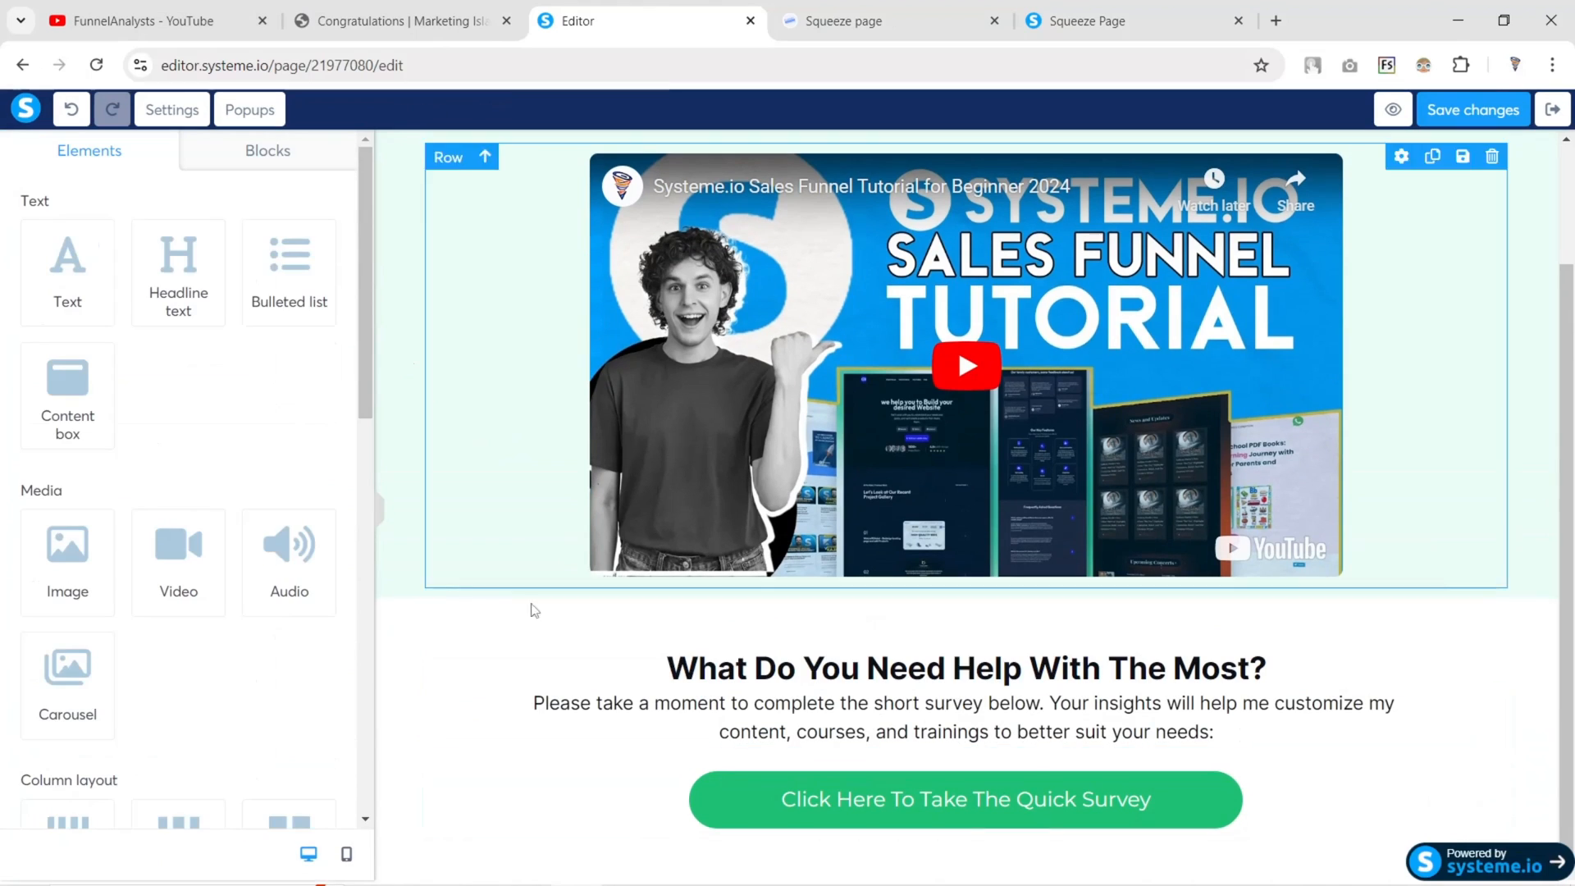
Add a small top margin to the survey paragraph below the help section's headline
{"action": "left_click", "coordinate": [919, 725]}
{"action": "scroll", "coordinate": [176, 409], "scroll_direction": "down", "scroll_amount": 6}
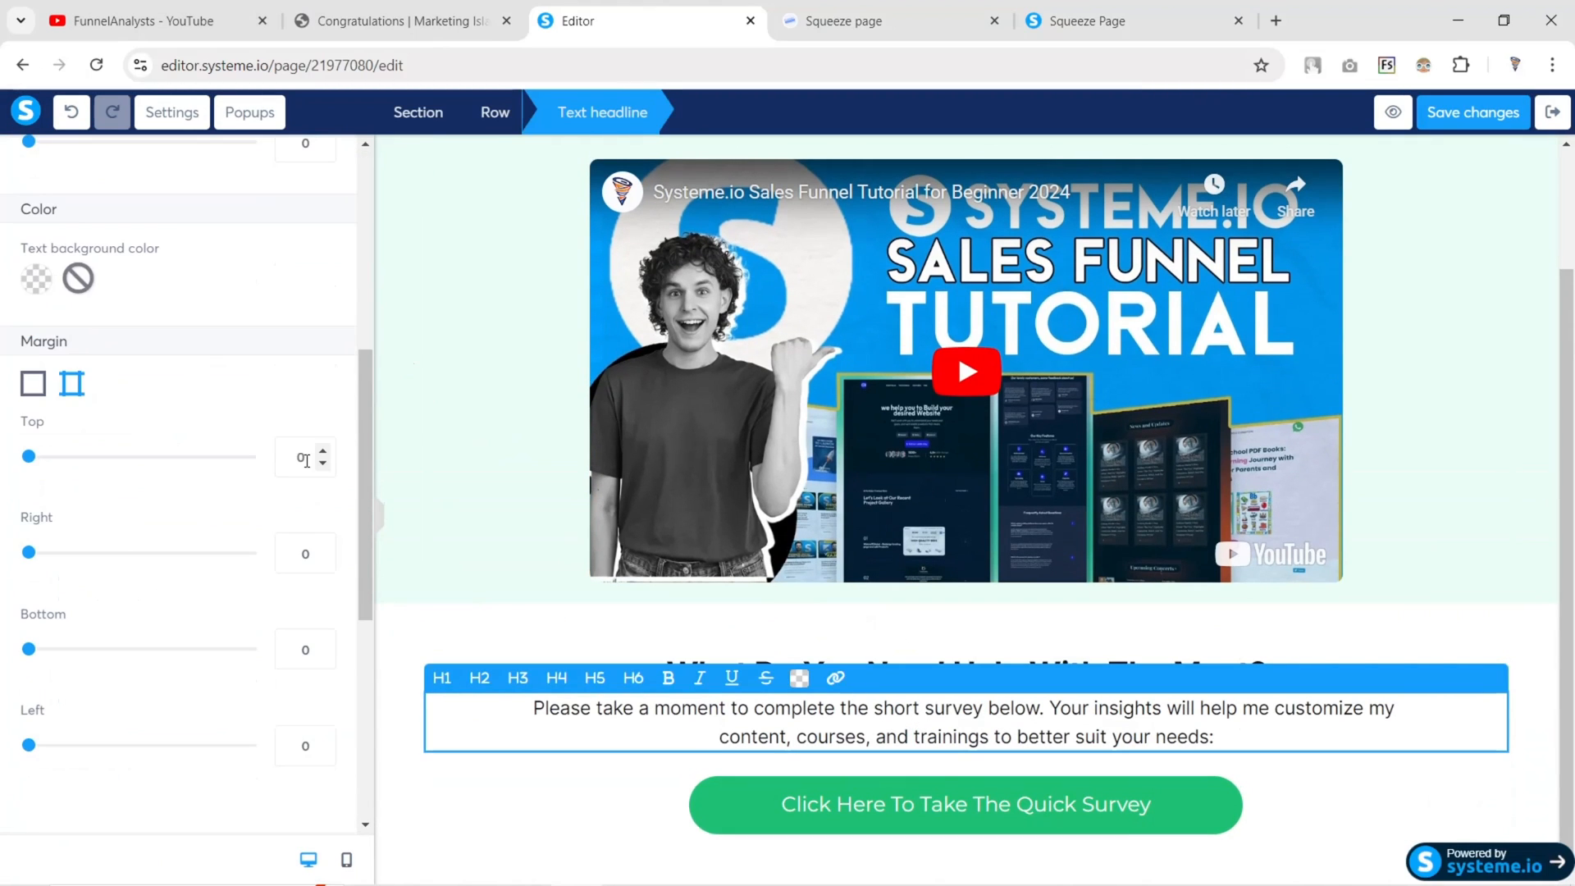
{"action": "left_click", "coordinate": [485, 612]}
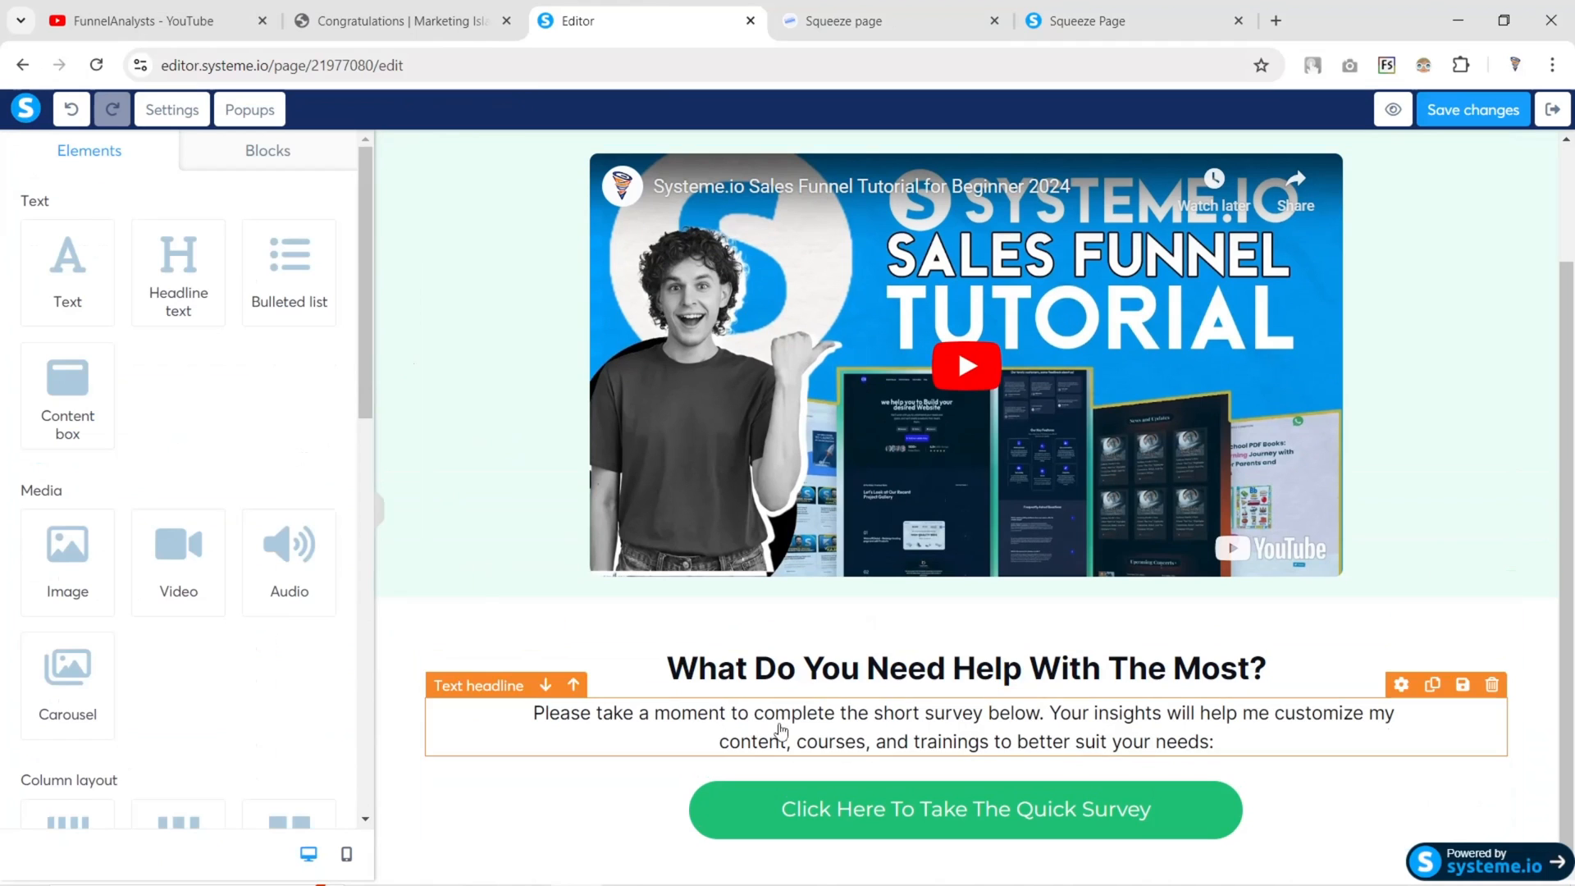
Compare the survey section with the reference page and fill its row with green 1DBF73, lightened to D4FFEB
{"action": "left_click", "coordinate": [722, 745]}
{"action": "scroll", "coordinate": [133, 608], "scroll_direction": "down", "scroll_amount": 7}
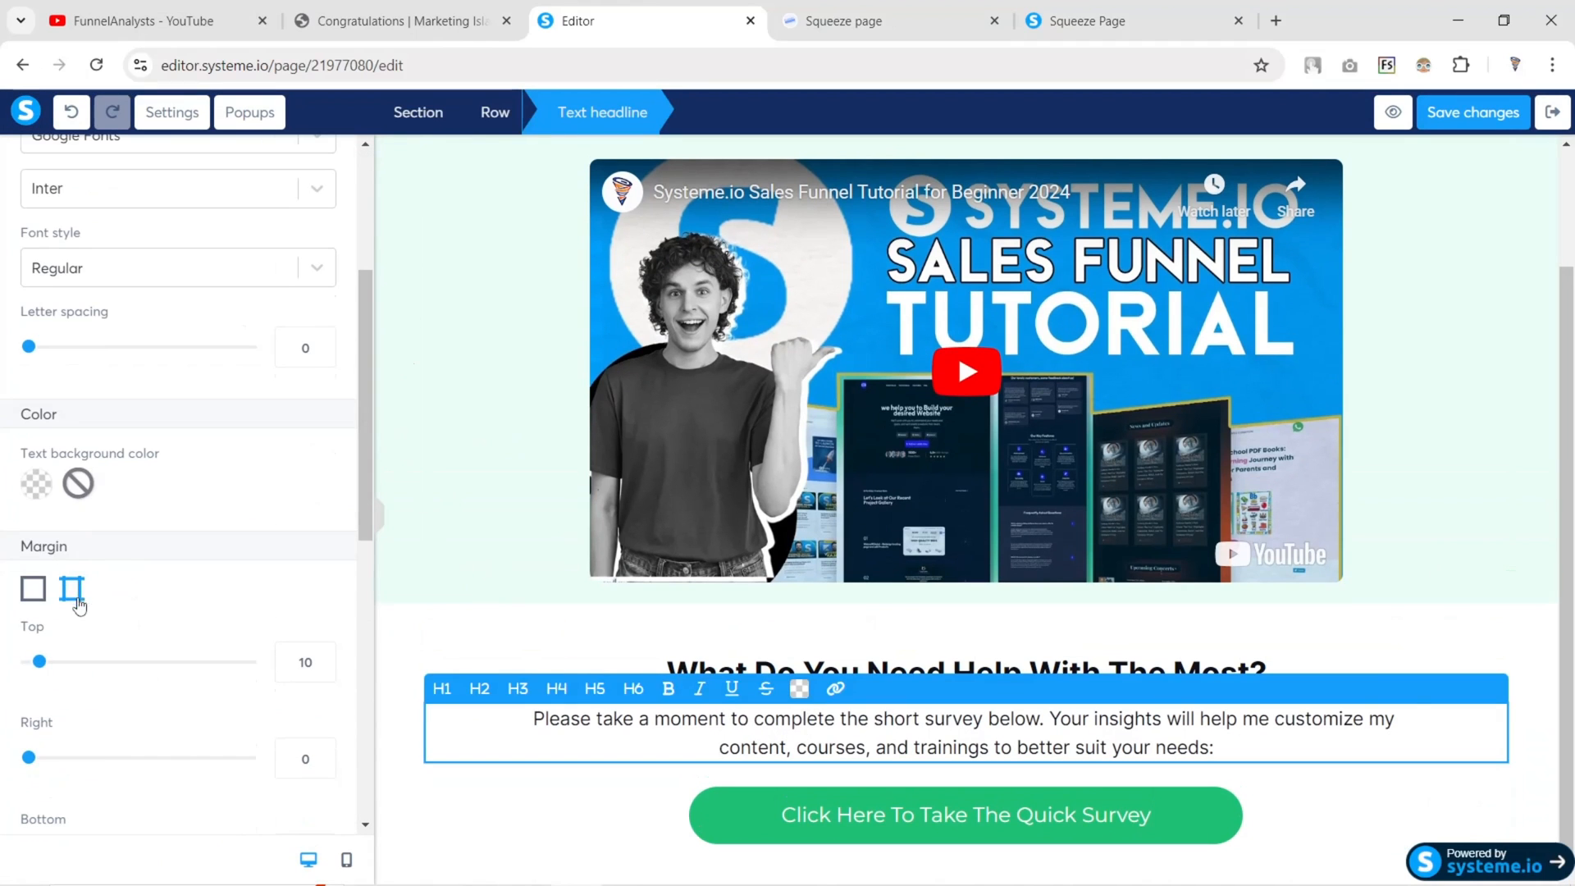
{"action": "key", "text": "Escape"}
{"action": "left_click", "coordinate": [394, 10]}
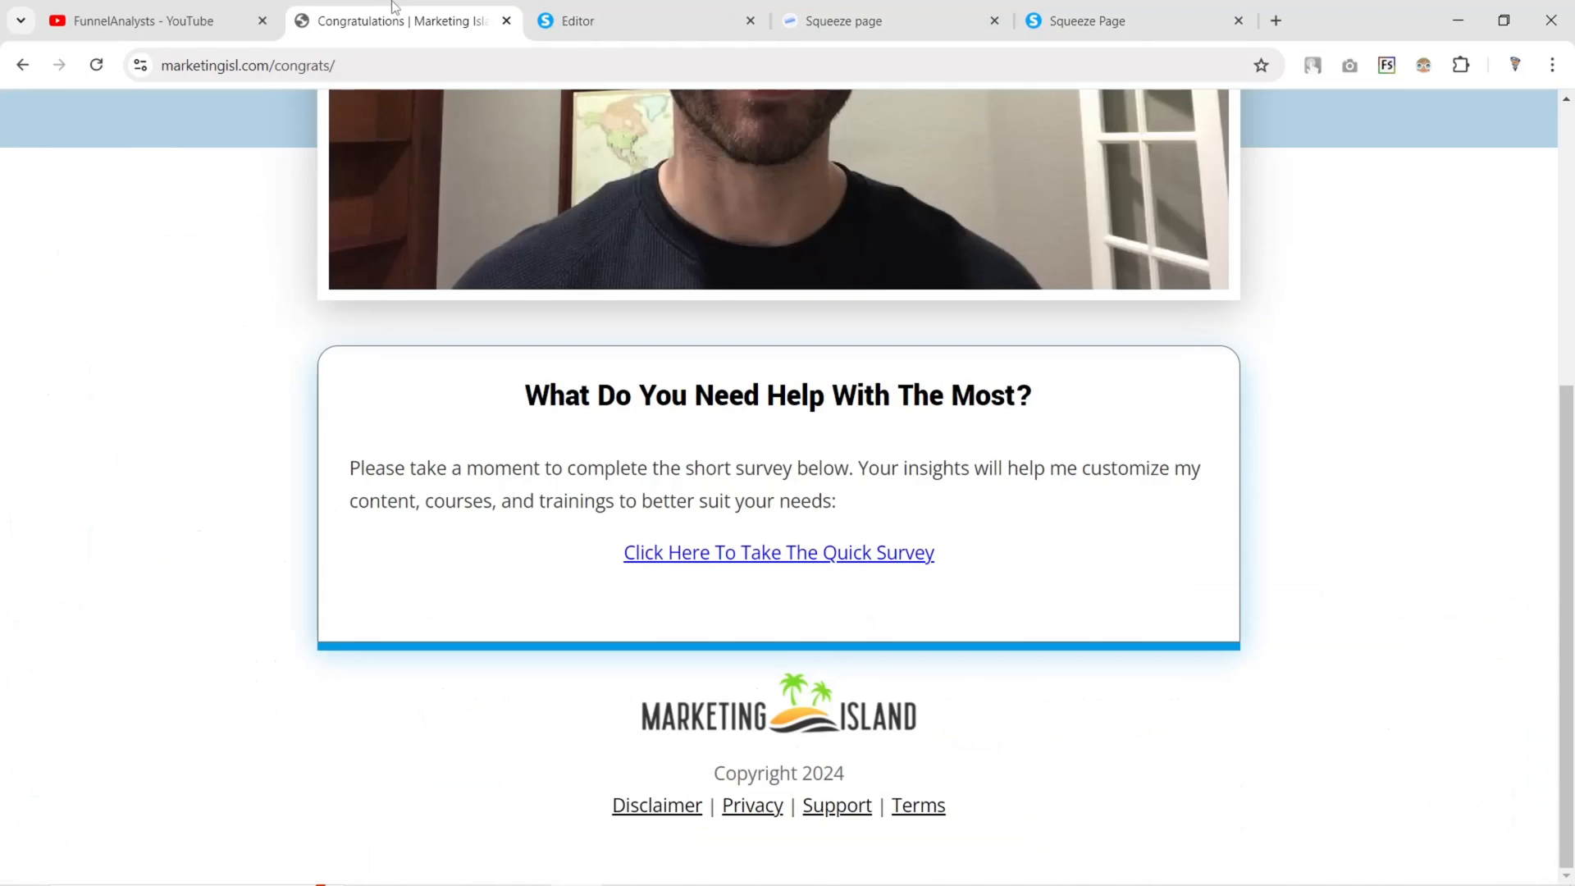
{"action": "left_click", "coordinate": [655, 12]}
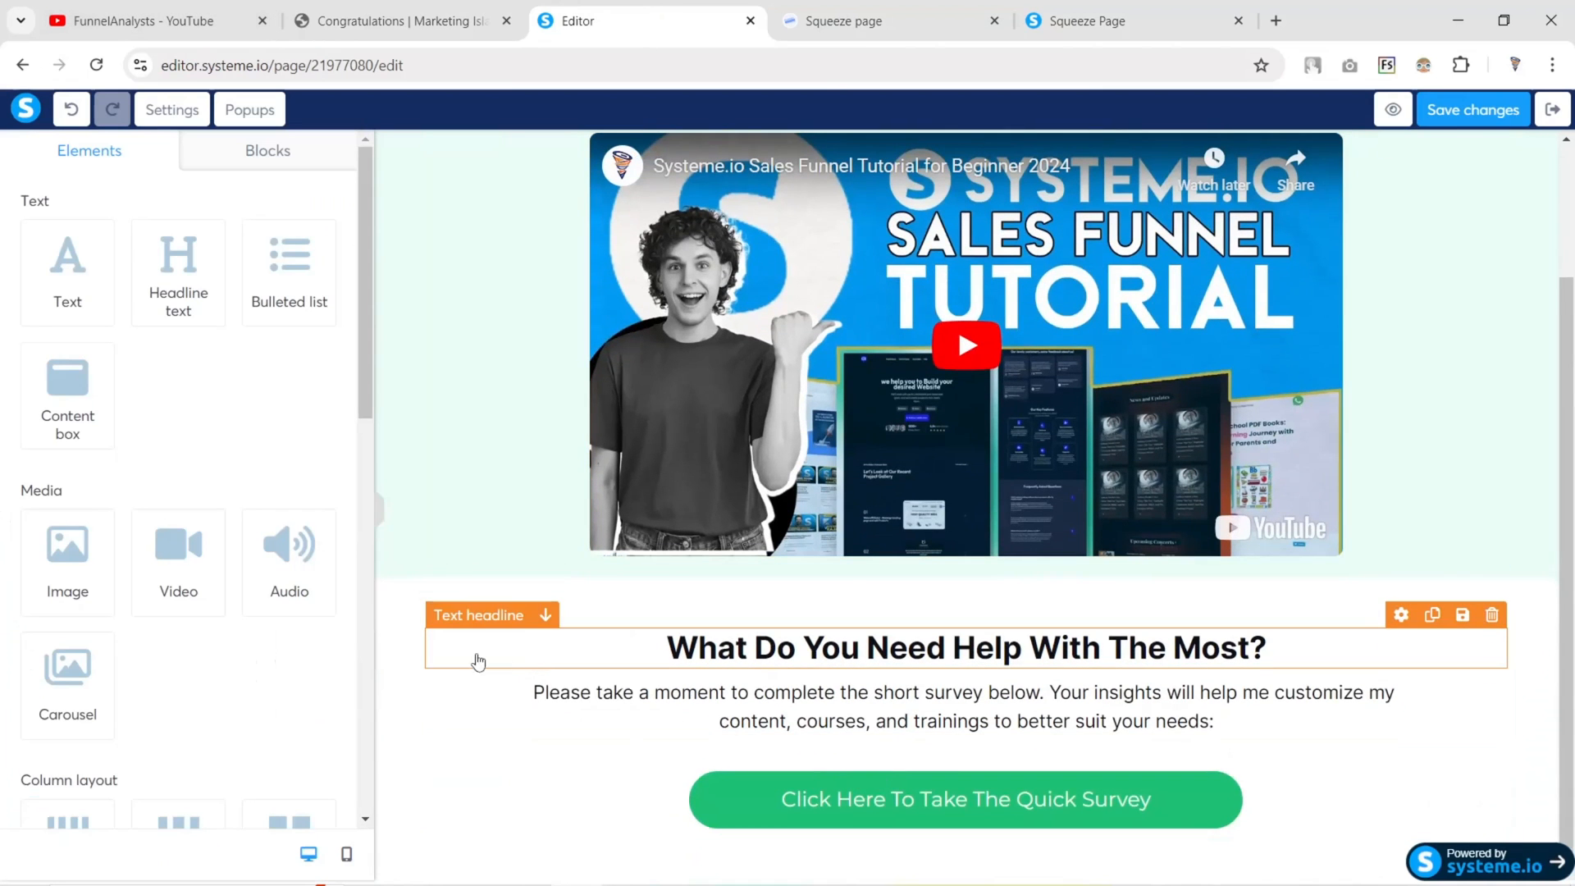
{"action": "left_click", "coordinate": [423, 641]}
{"action": "left_click", "coordinate": [358, 20]}
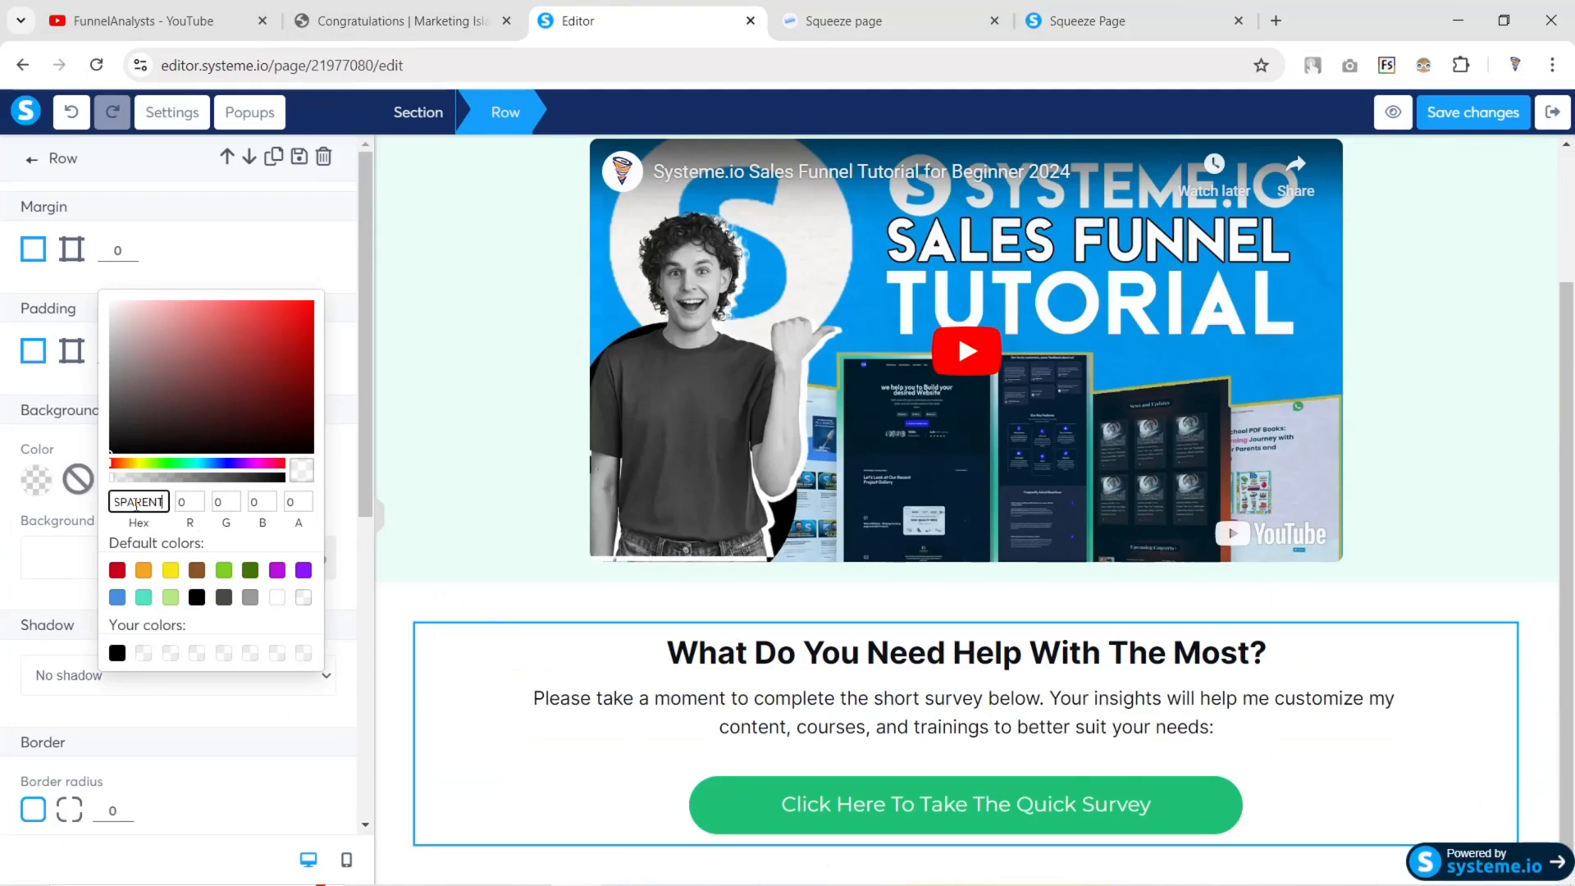
{"action": "key", "text": "ctrl+a"}
{"action": "type", "text": "1DBF73"}
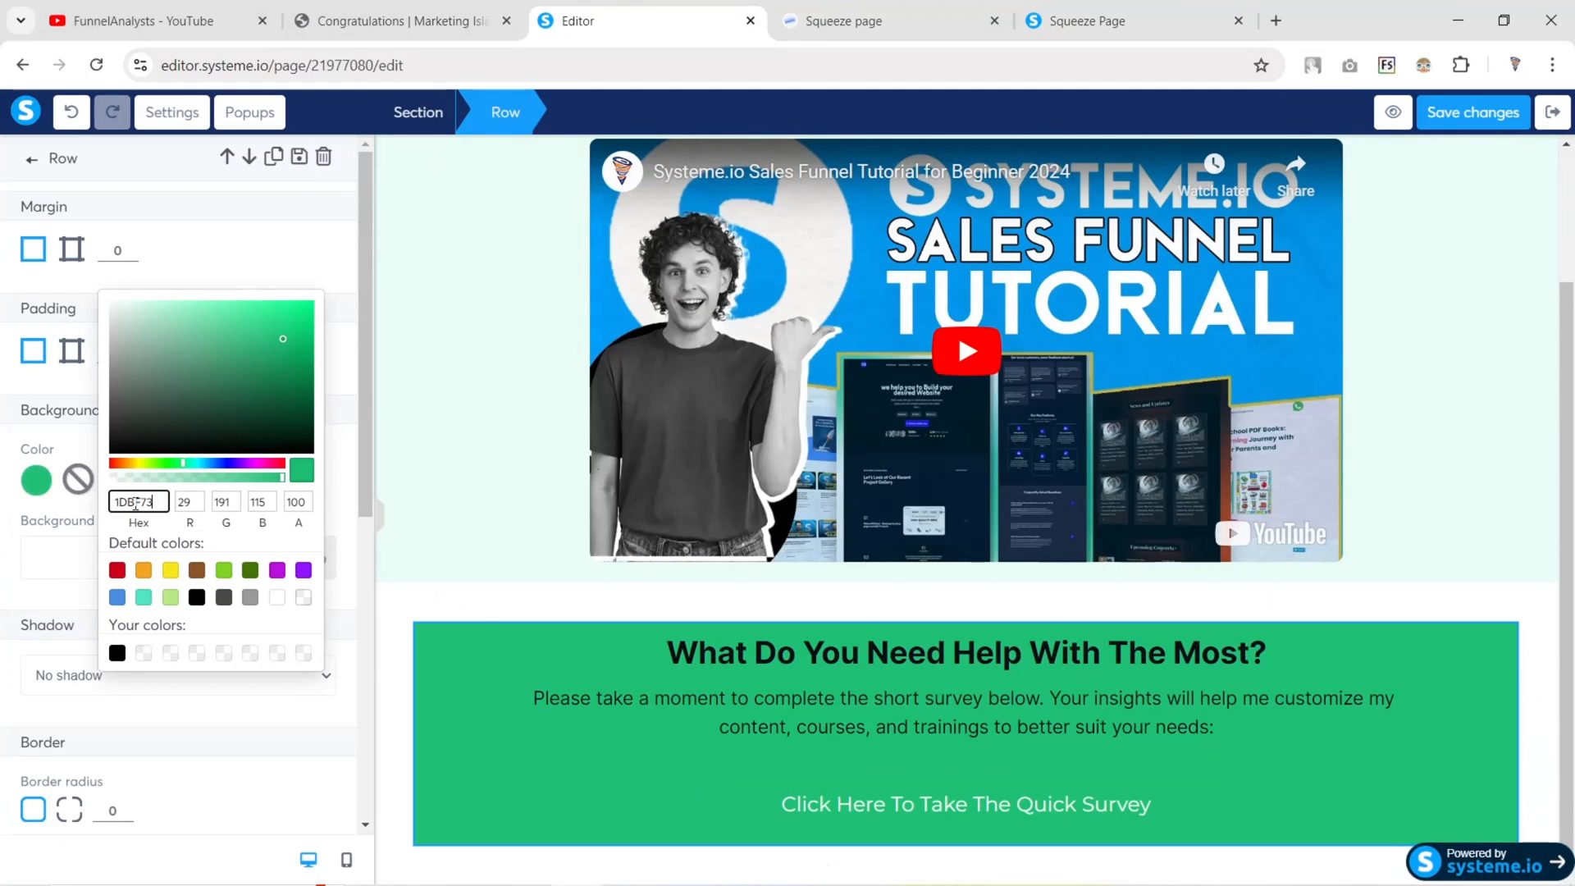
Set the survey row's padding to 50 on the top, bottom, right and left sides
{"action": "left_click", "coordinate": [72, 353]}
{"action": "scroll", "coordinate": [81, 383], "scroll_direction": "down", "scroll_amount": 1}
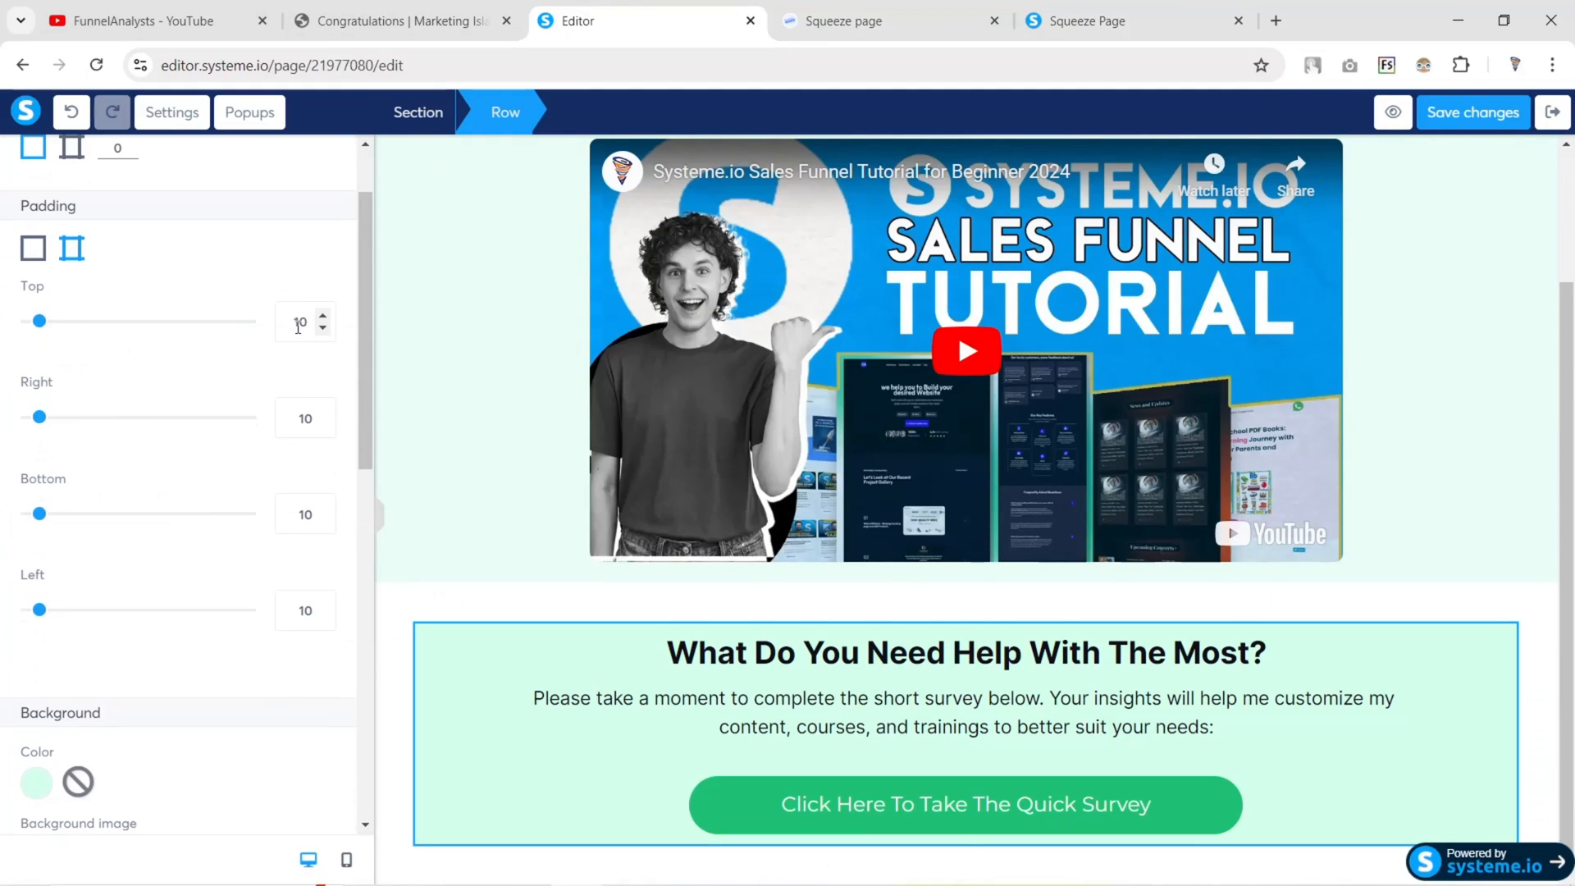
{"action": "double_click", "coordinate": [299, 324]}
{"action": "type", "text": "50"}
{"action": "double_click", "coordinate": [298, 516]}
{"action": "type", "text": "50"}
{"action": "scroll", "coordinate": [121, 537], "scroll_direction": "up", "scroll_amount": 1}
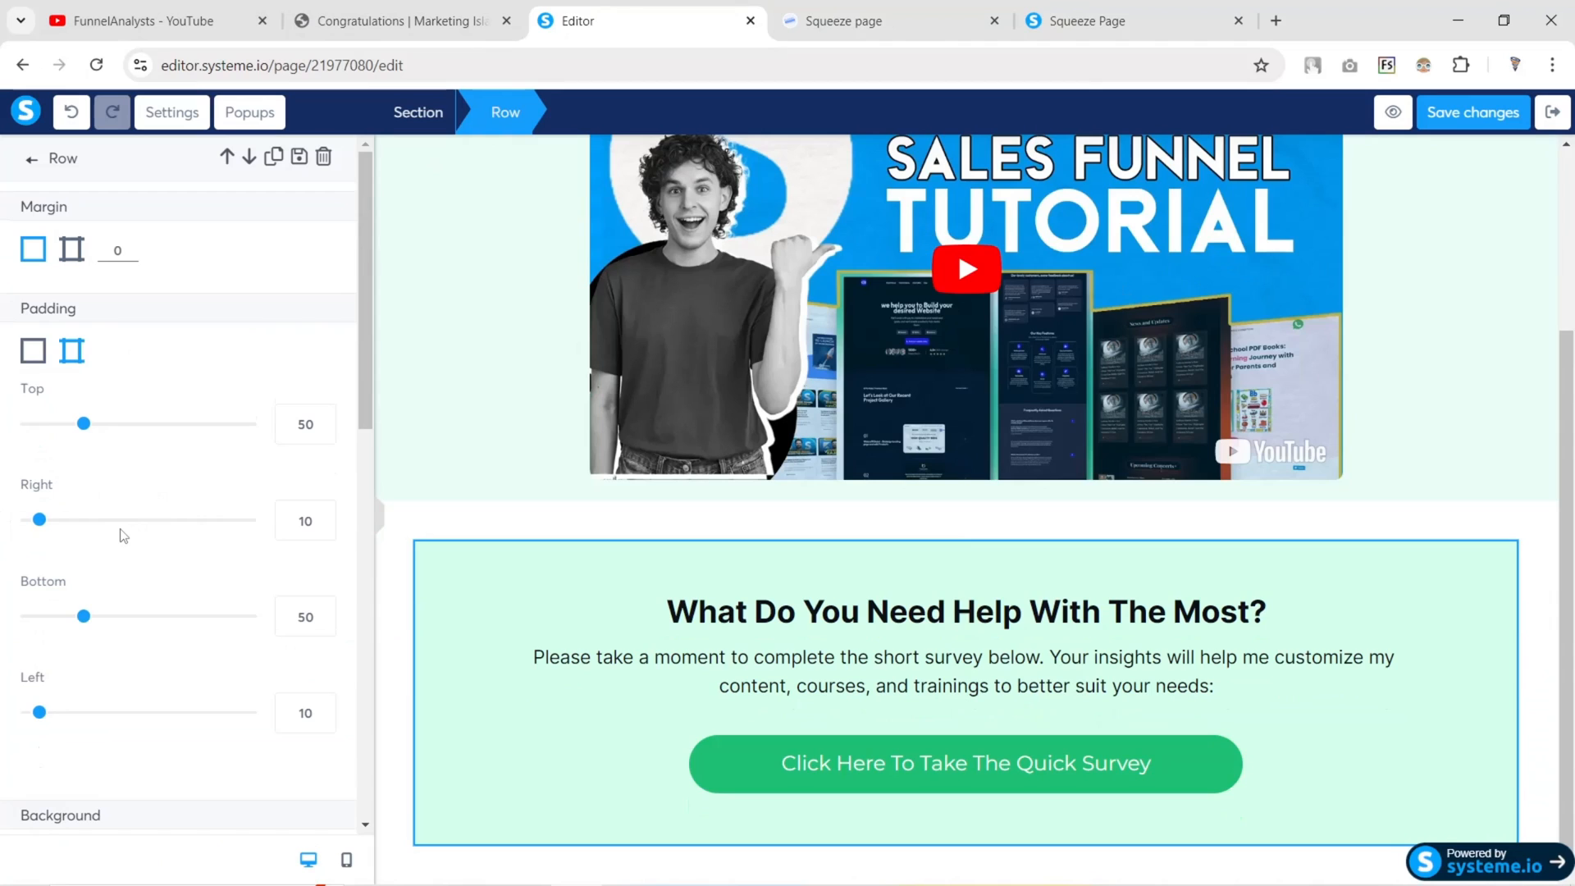
{"action": "double_click", "coordinate": [300, 521]}
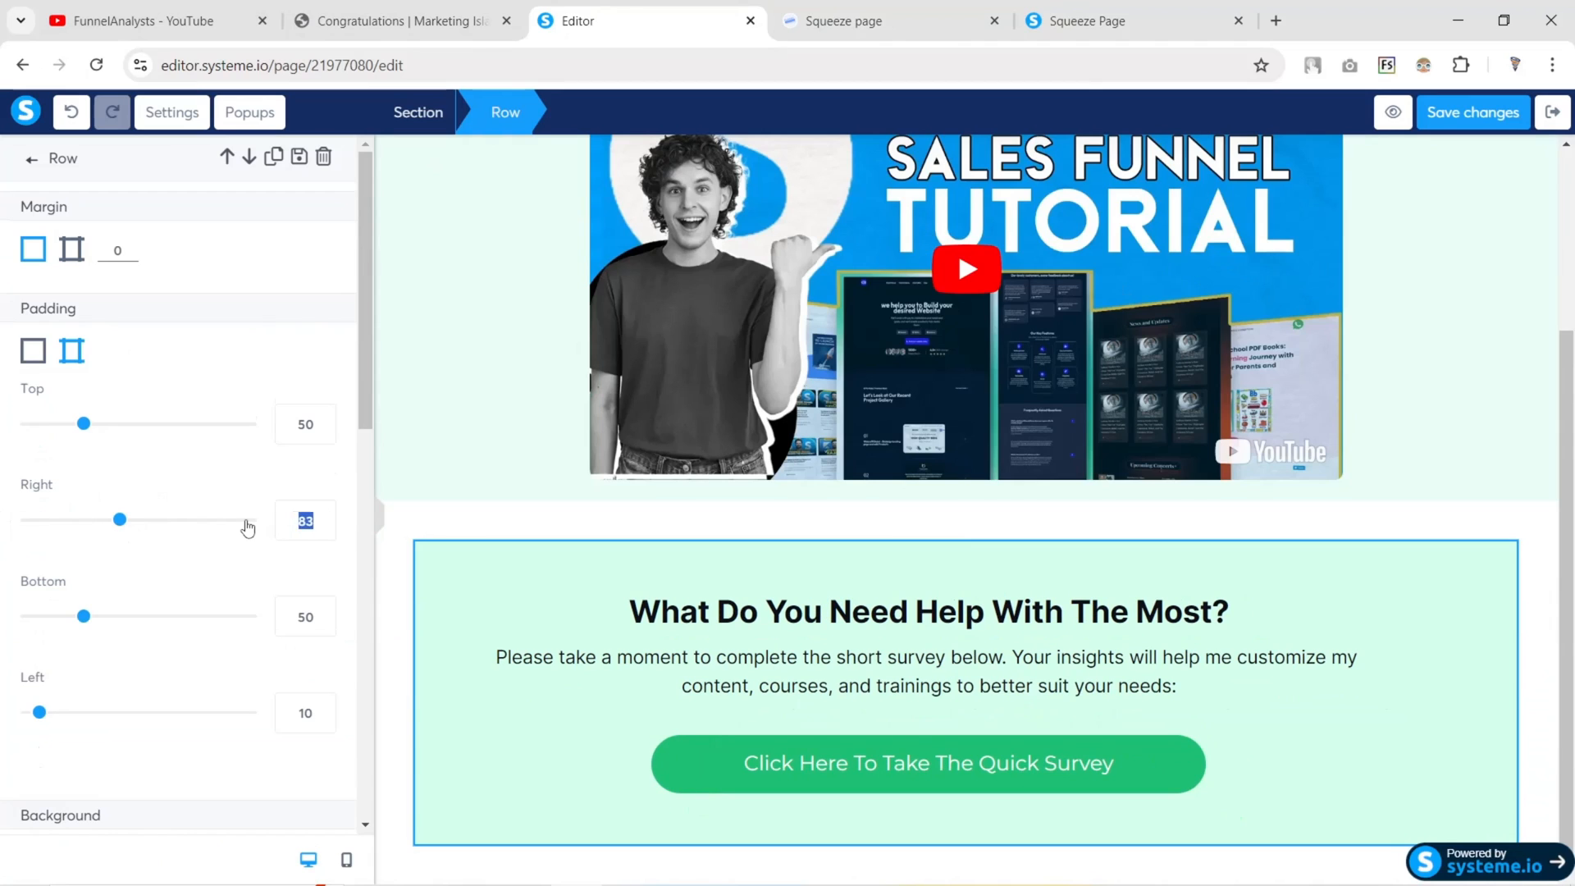
{"action": "type", "text": "50"}
{"action": "double_click", "coordinate": [300, 713]}
{"action": "type", "text": "50"}
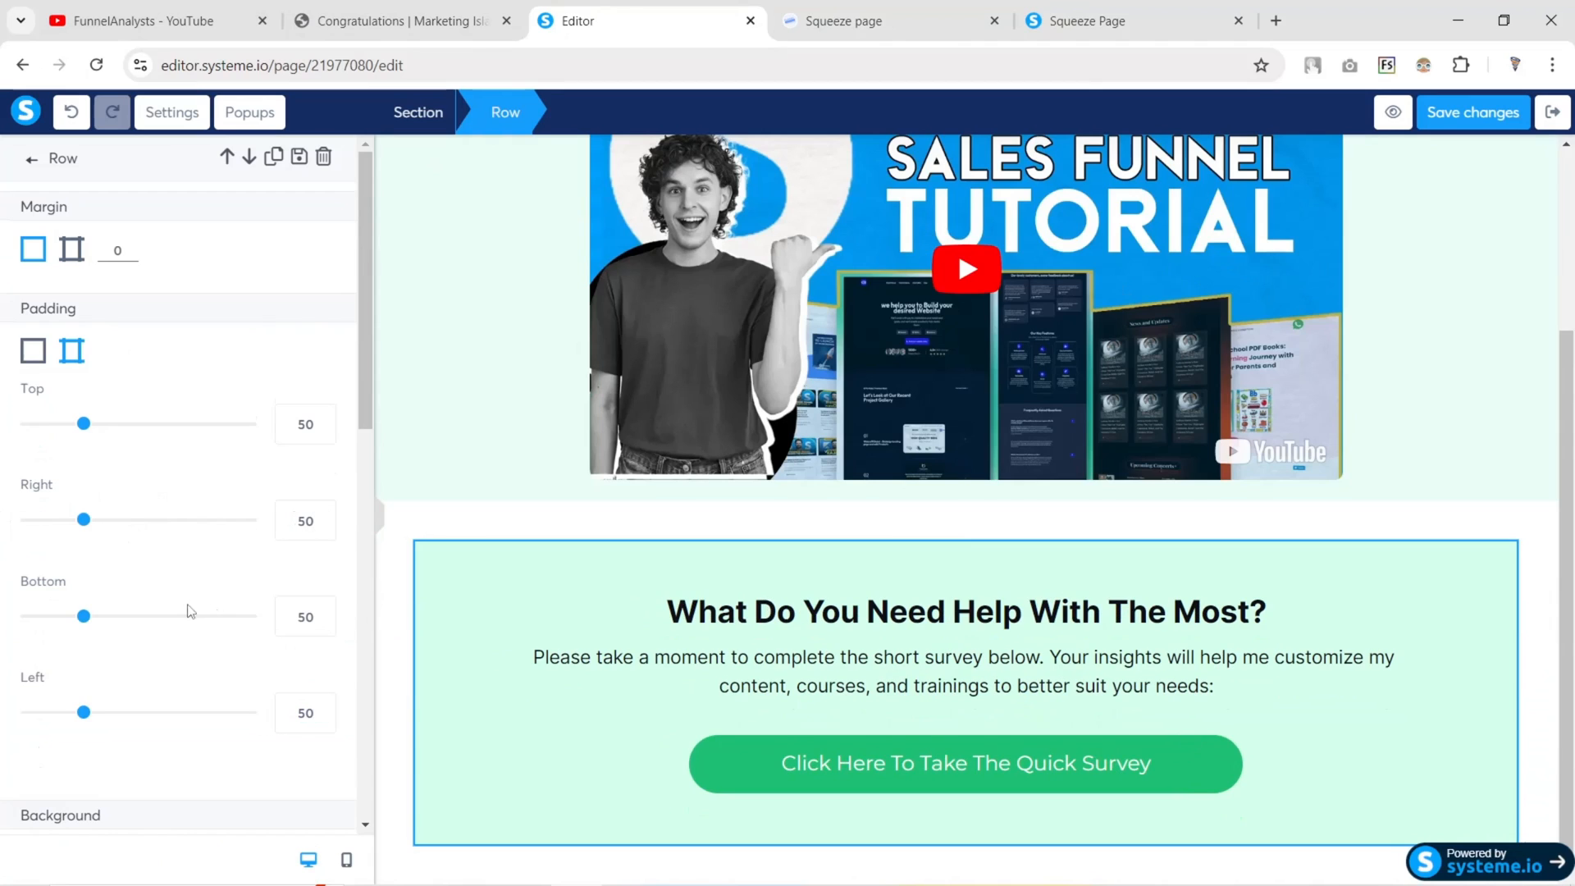
Set the survey row's left and right margins to 100
{"action": "left_click", "coordinate": [65, 256]}
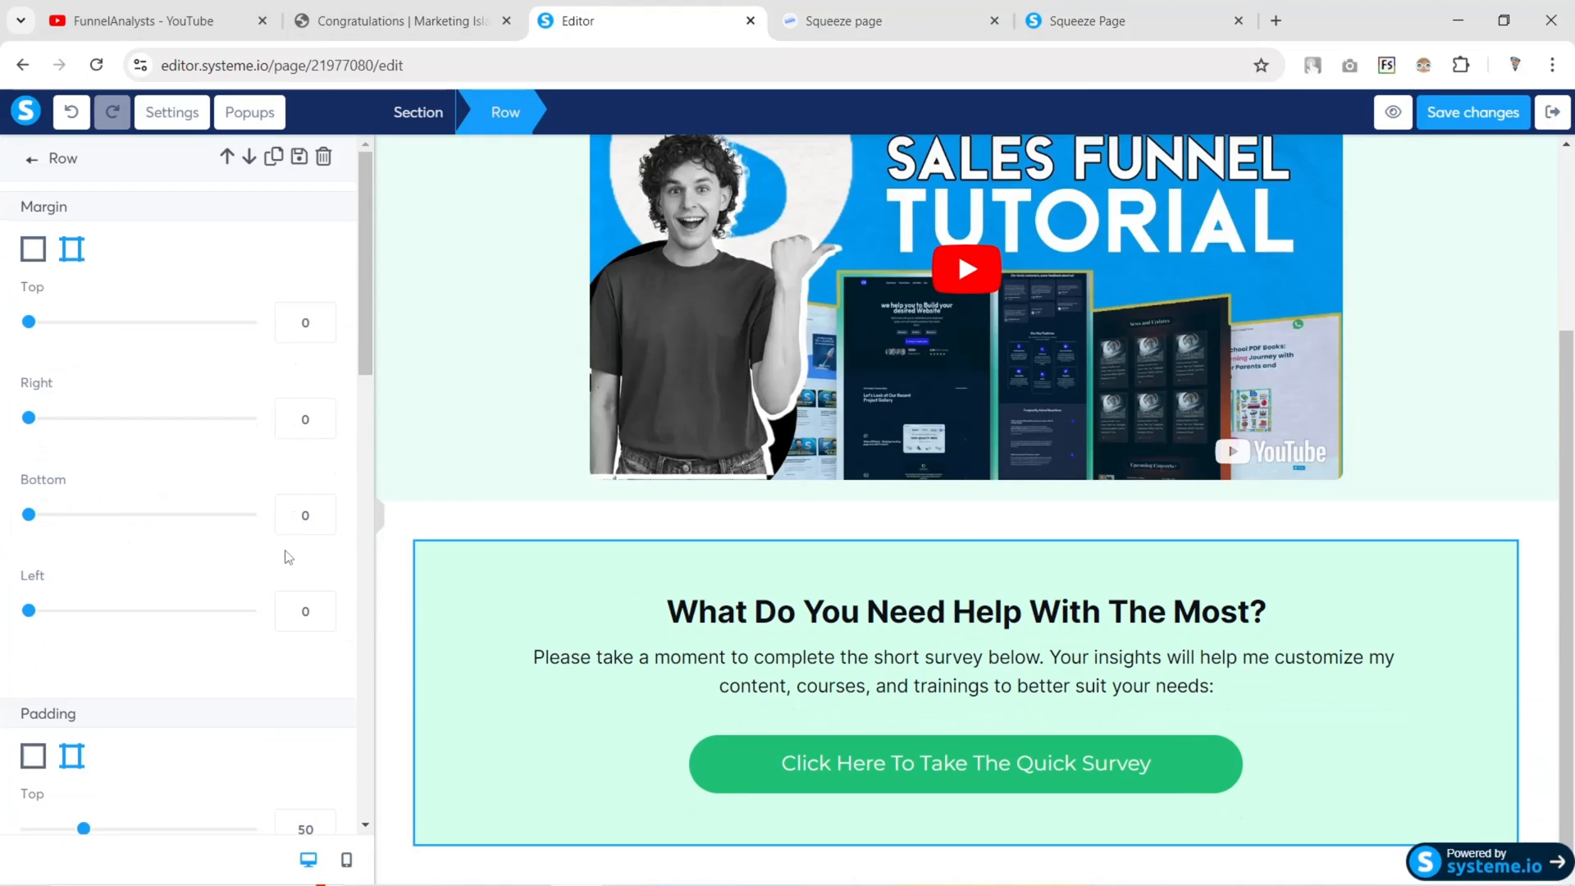
{"action": "left_click", "coordinate": [294, 614]}
{"action": "type", "text": "5"}
{"action": "key", "text": "BackSpace"}
{"action": "type", "text": "100"}
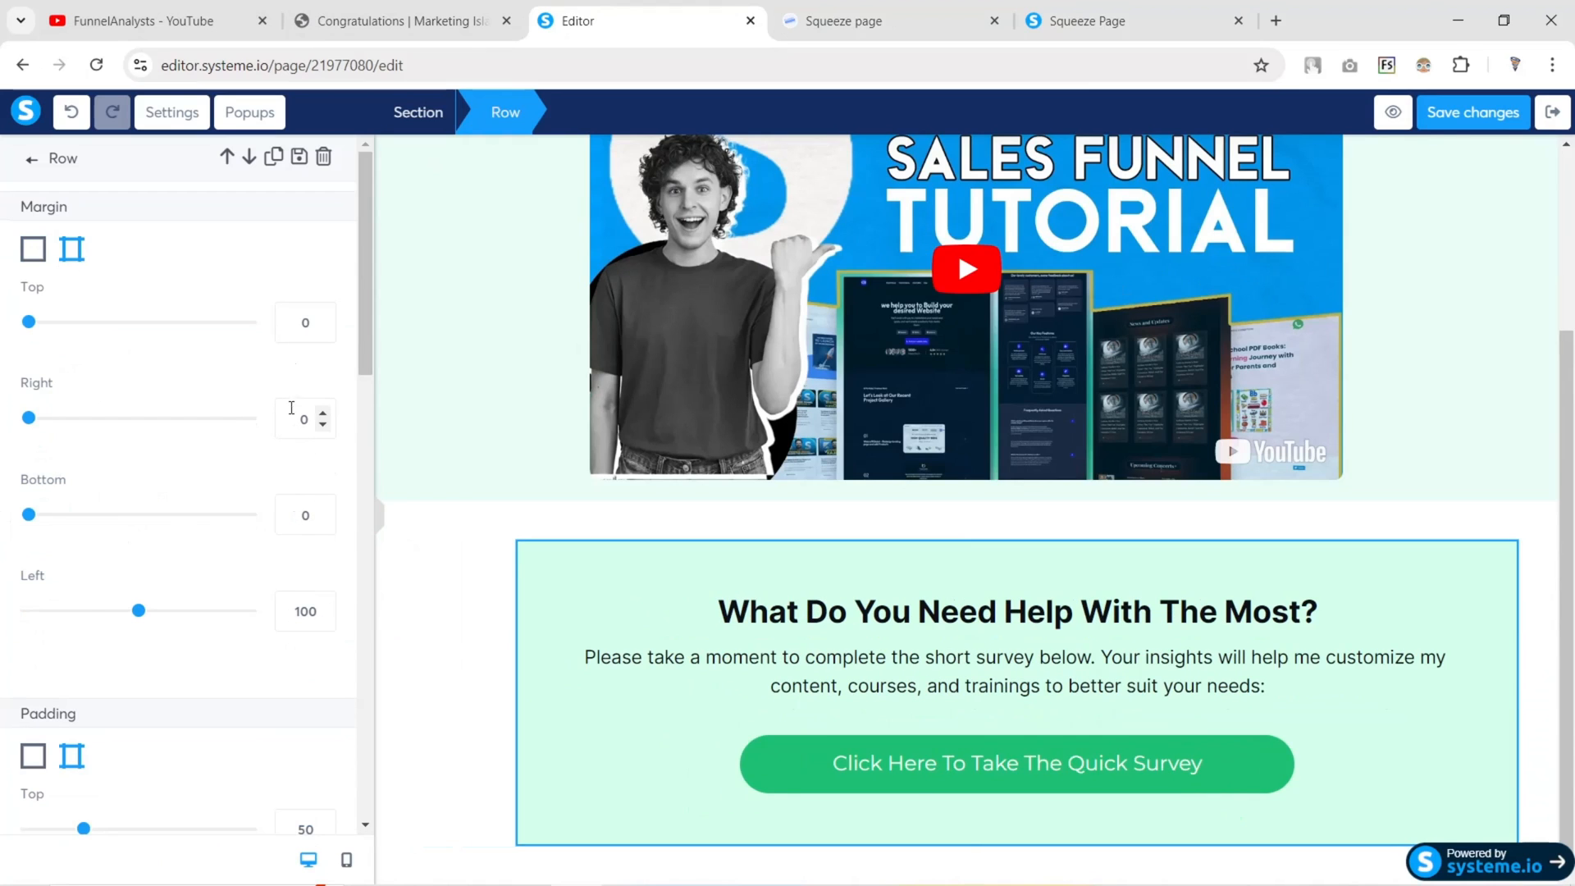
{"action": "left_click", "coordinate": [294, 420]}
{"action": "type", "text": "100"}
Remove the line break before "content" in the survey paragraph
{"action": "left_click", "coordinate": [470, 485]}
{"action": "scroll", "coordinate": [532, 525], "scroll_direction": "down", "scroll_amount": 1}
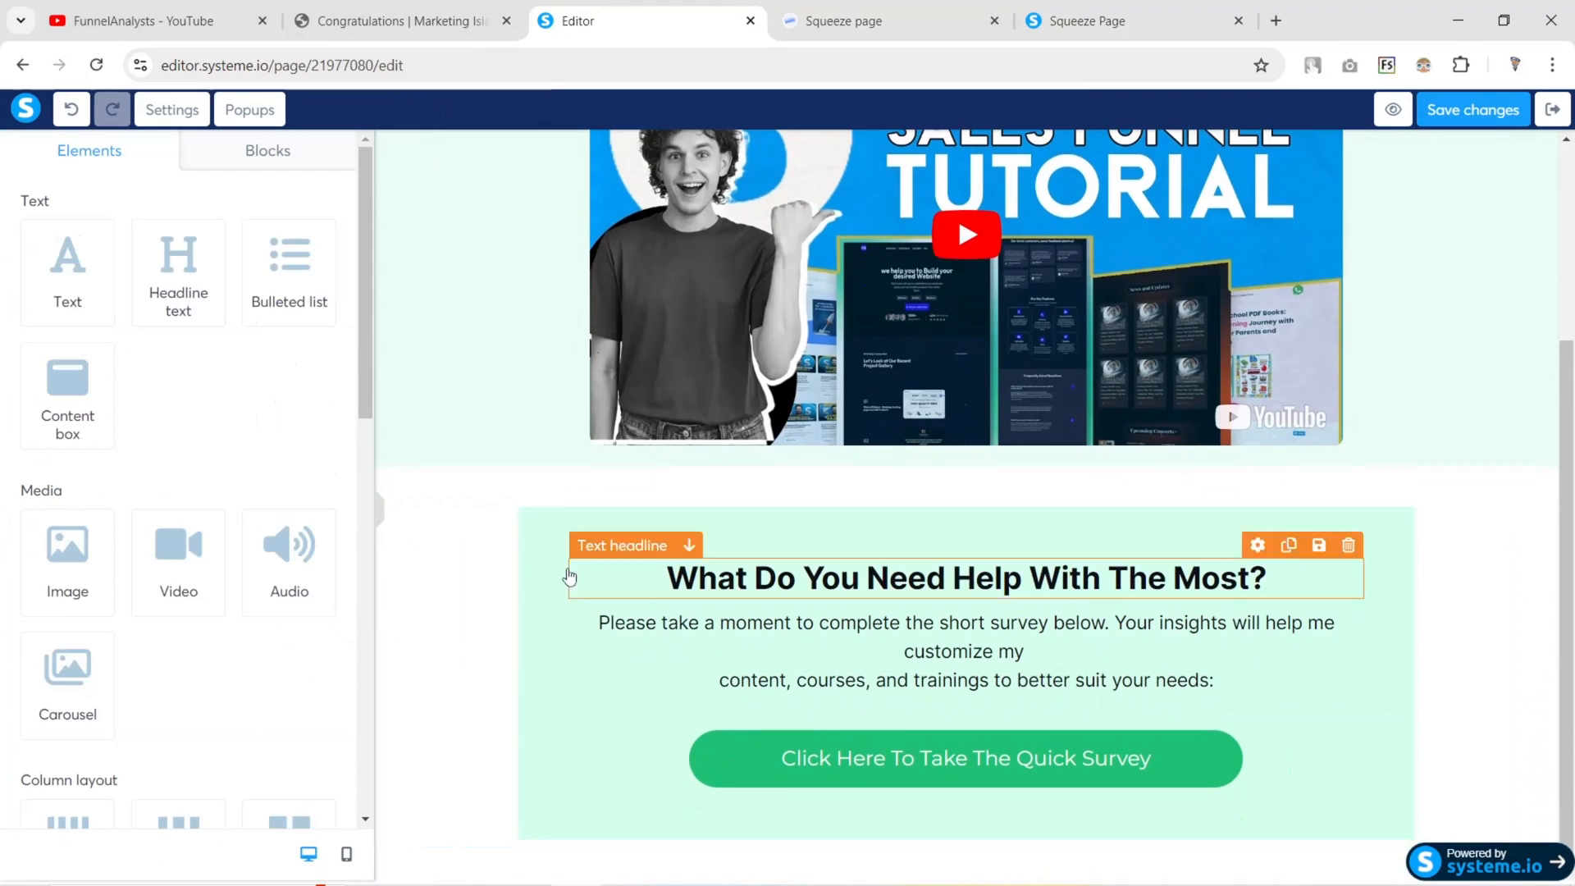
{"action": "left_click", "coordinate": [1095, 671]}
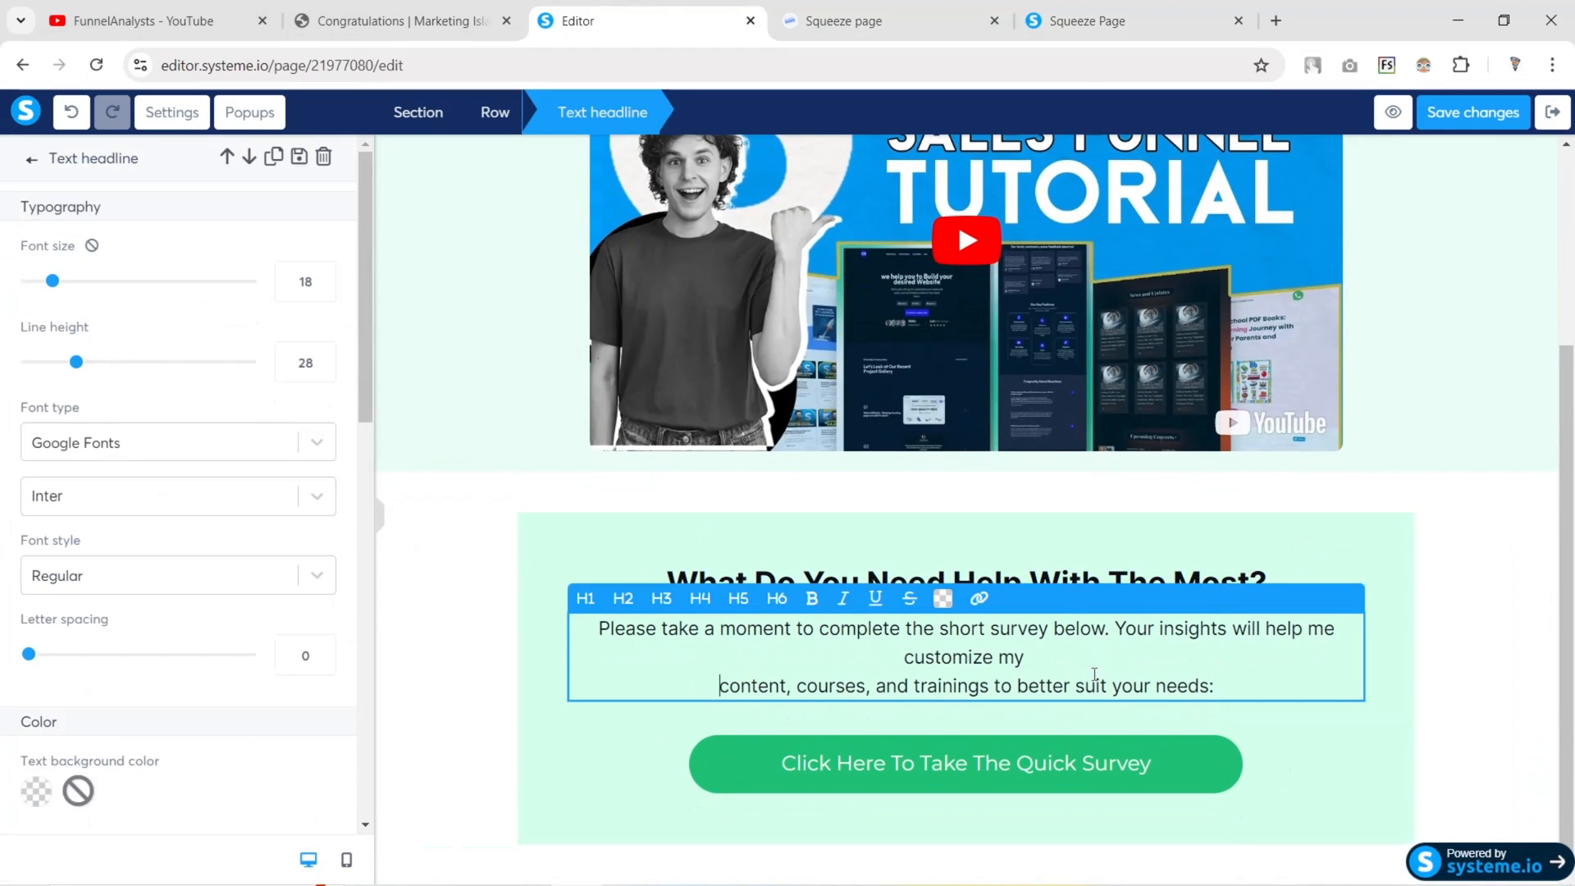
{"action": "key", "text": "Delete"}
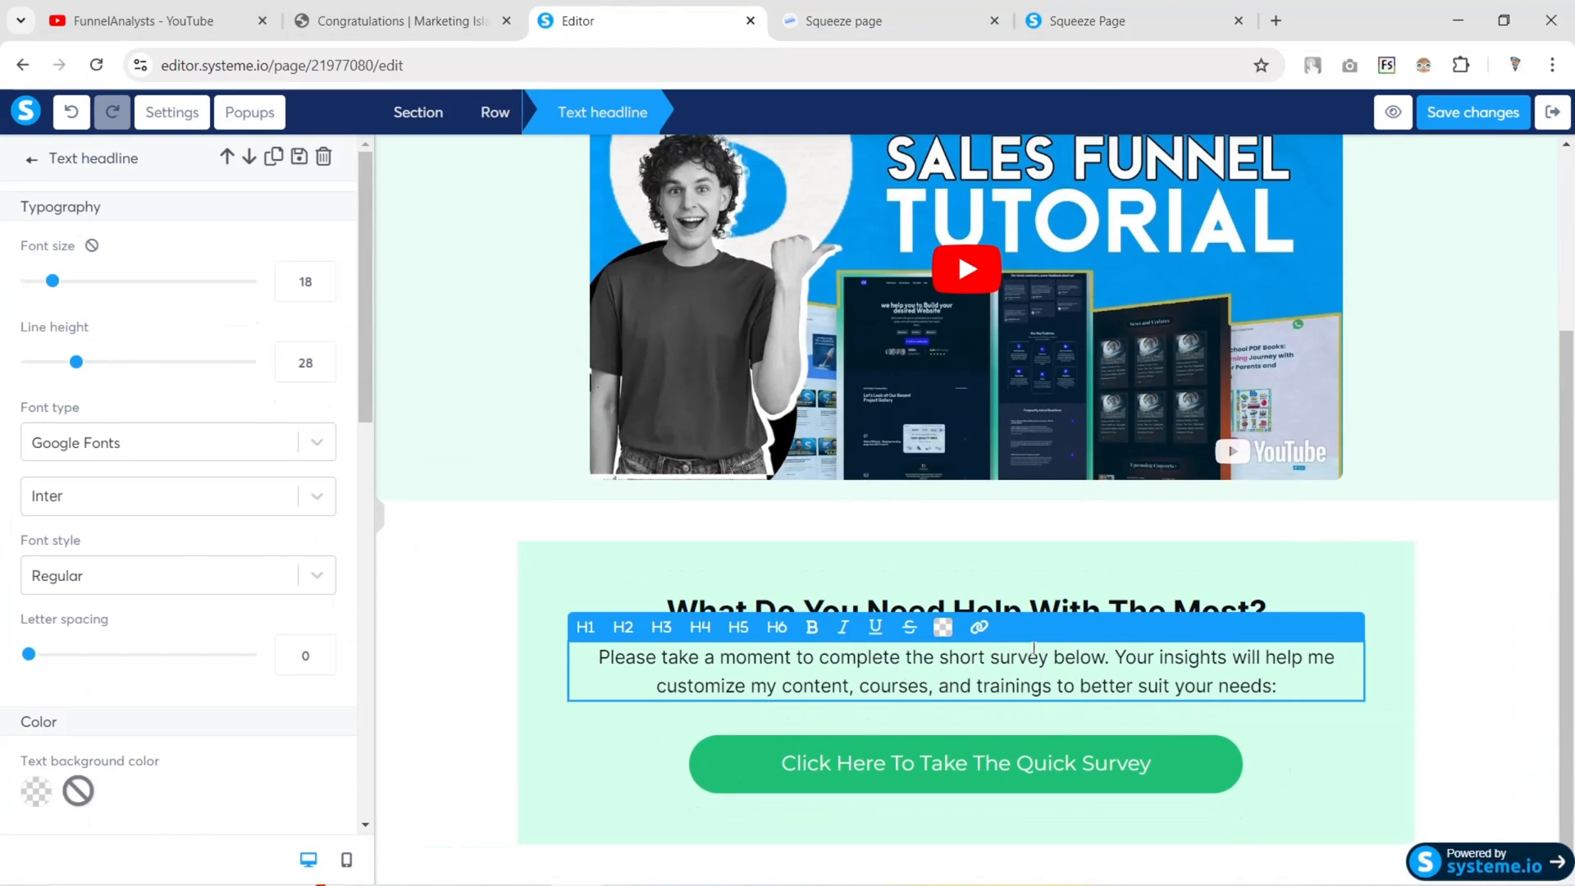
Round the corners of the light green survey row with a border radius
{"action": "left_click", "coordinate": [545, 569]}
{"action": "left_click", "coordinate": [545, 569]}
{"action": "scroll", "coordinate": [194, 492], "scroll_direction": "down", "scroll_amount": 5}
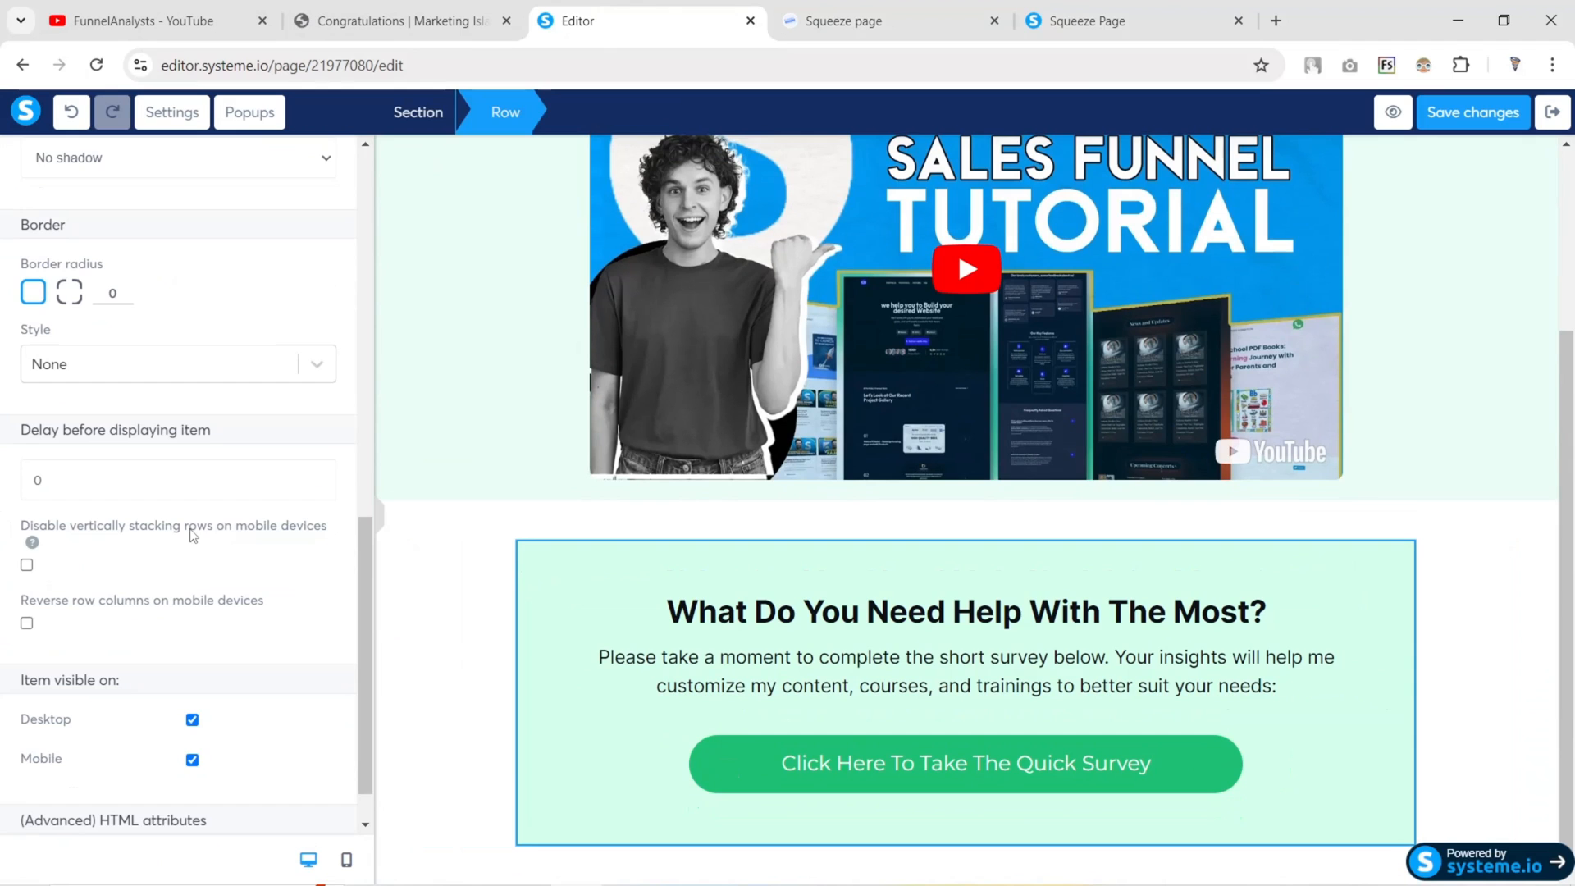
{"action": "scroll", "coordinate": [193, 536], "scroll_direction": "up", "scroll_amount": 2}
{"action": "left_click", "coordinate": [108, 500]}
{"action": "type", "text": "1"}
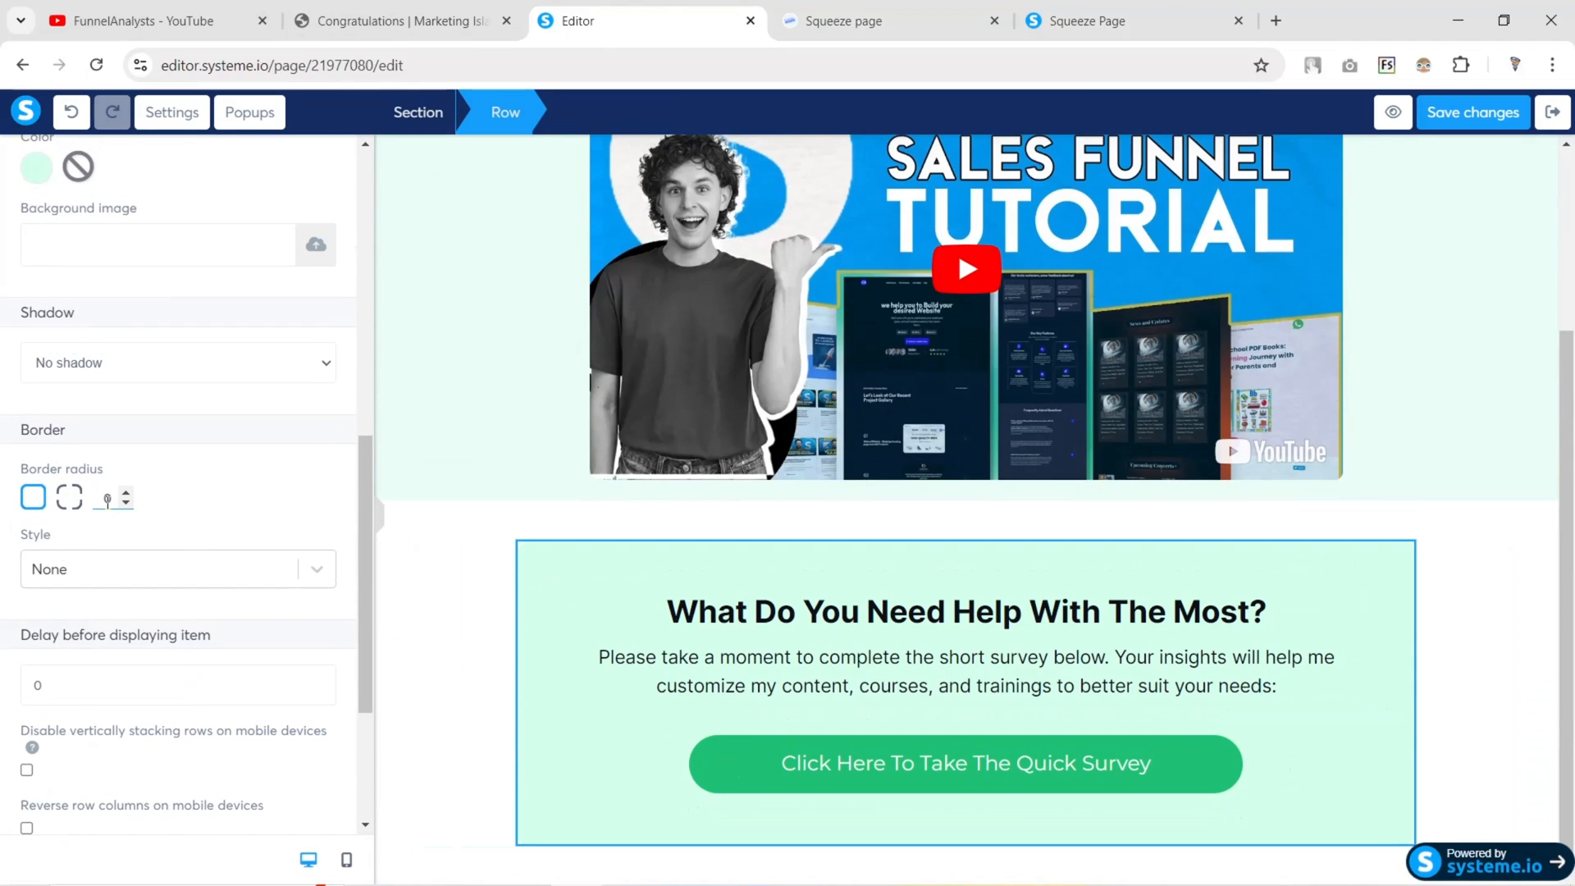
{"action": "left_click", "coordinate": [380, 518]}
{"action": "left_click", "coordinate": [7, 512]}
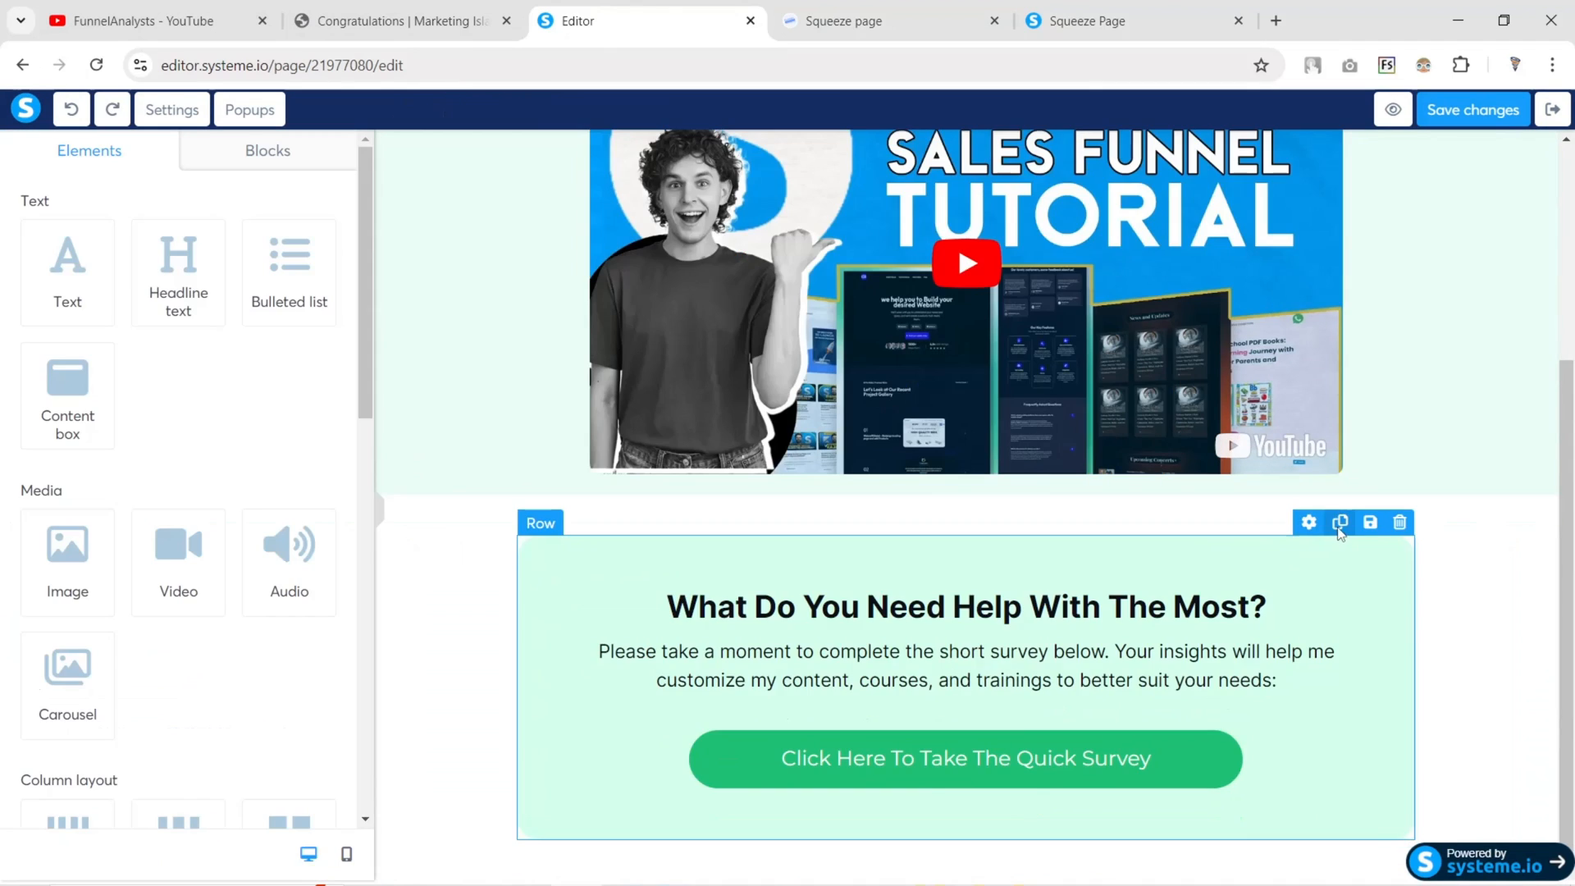
Duplicate the survey row and make the upper copy's background transparent
{"action": "left_click", "coordinate": [1339, 525]}
{"action": "scroll", "coordinate": [901, 546], "scroll_direction": "down", "scroll_amount": 1}
{"action": "left_click", "coordinate": [544, 451]}
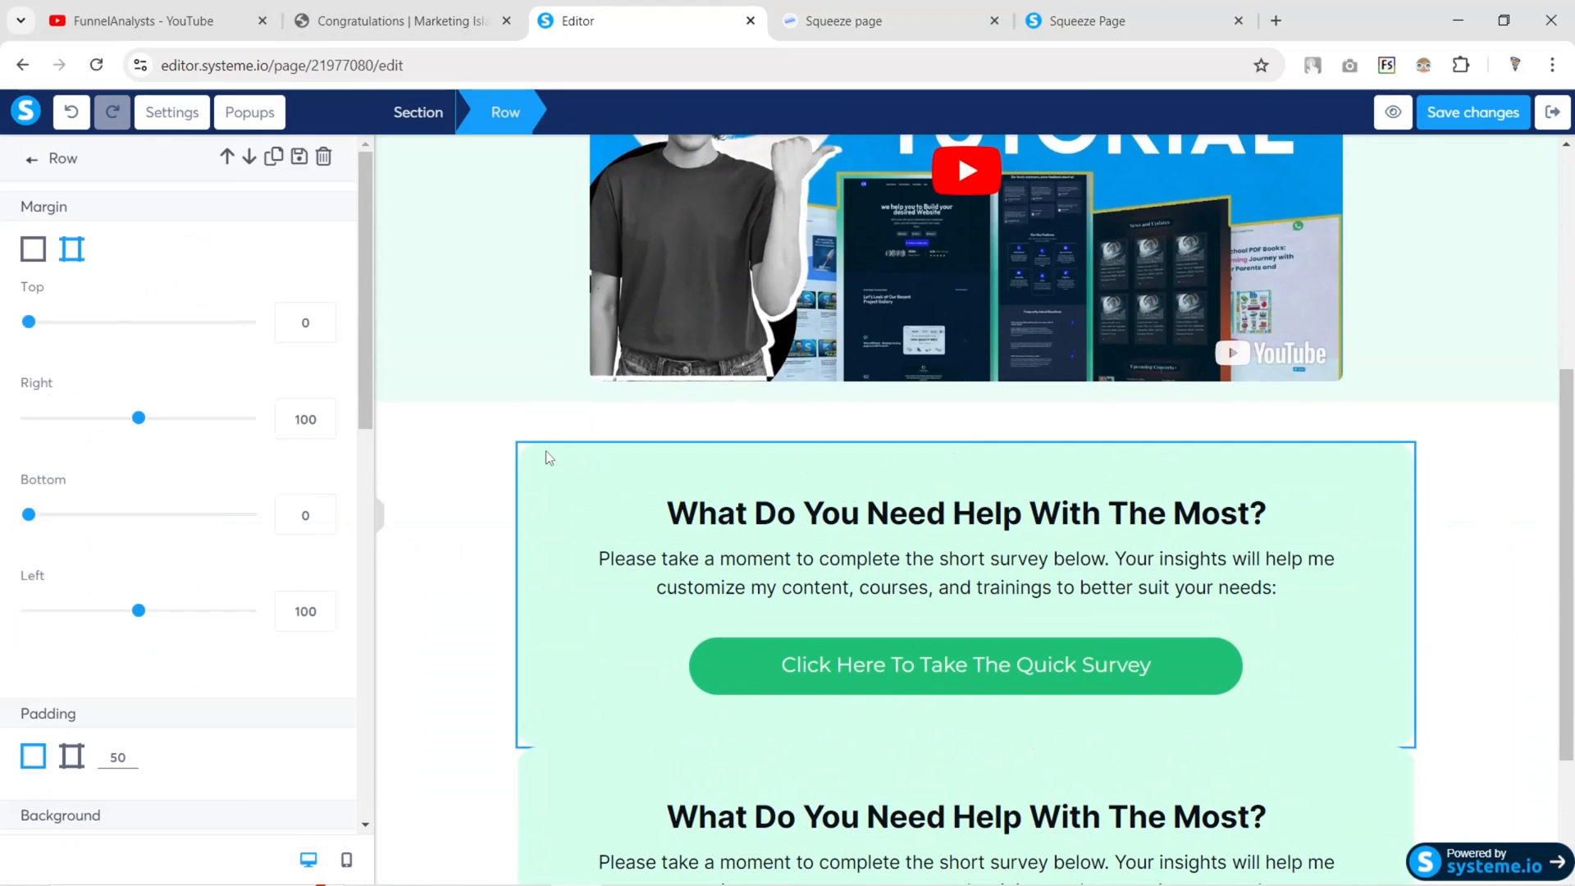
{"action": "scroll", "coordinate": [190, 516], "scroll_direction": "down", "scroll_amount": 3}
{"action": "left_click", "coordinate": [36, 578]}
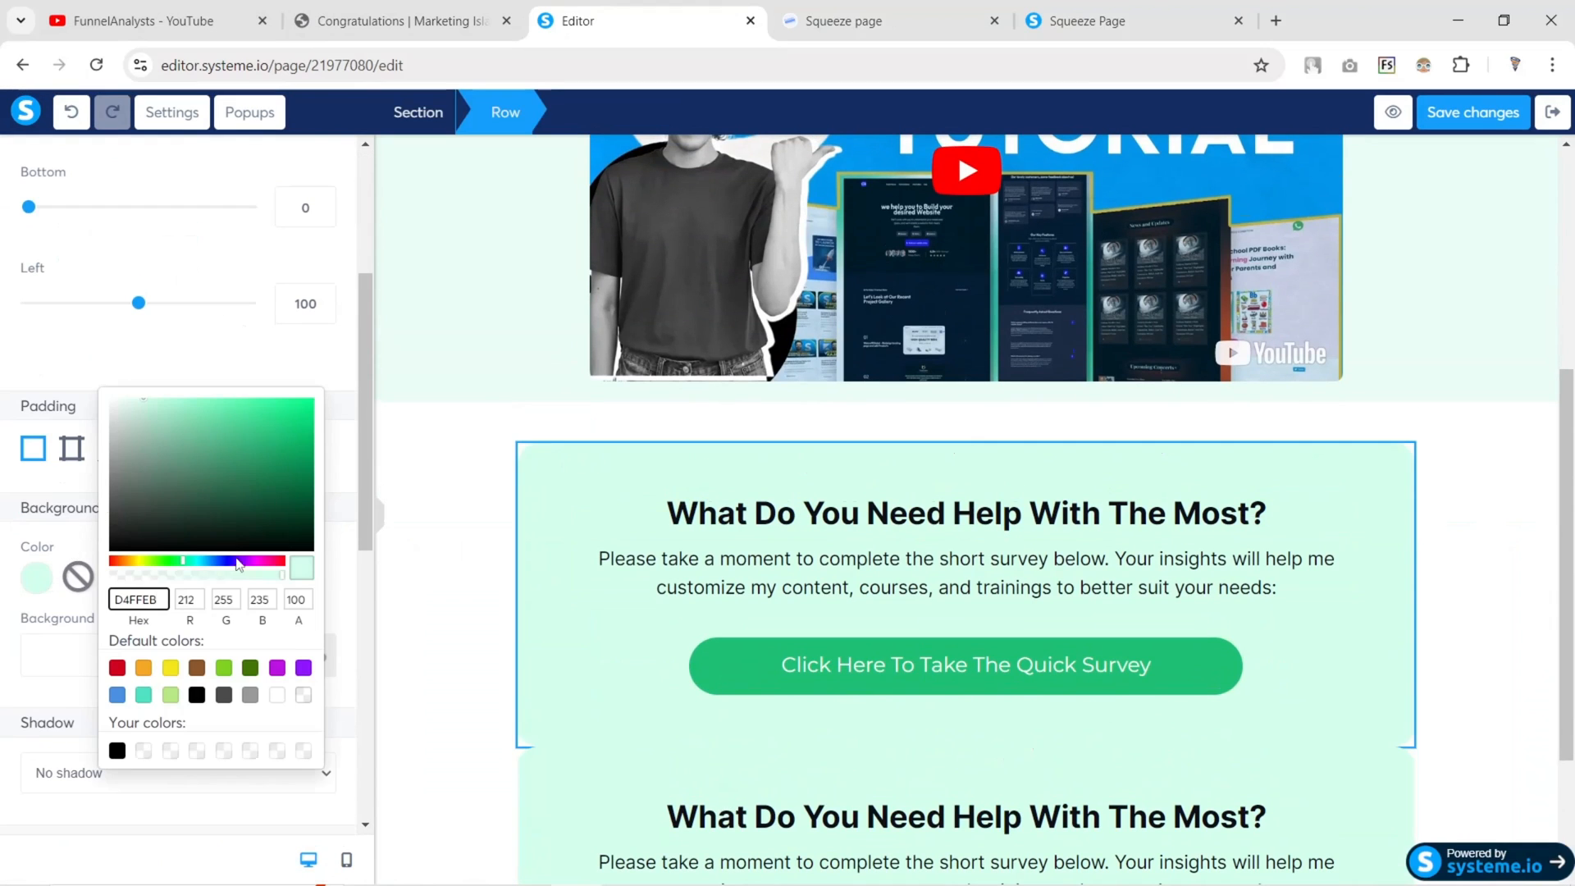
{"action": "left_click_drag", "start_coordinate": [141, 435], "coordinate": [77, 368]}
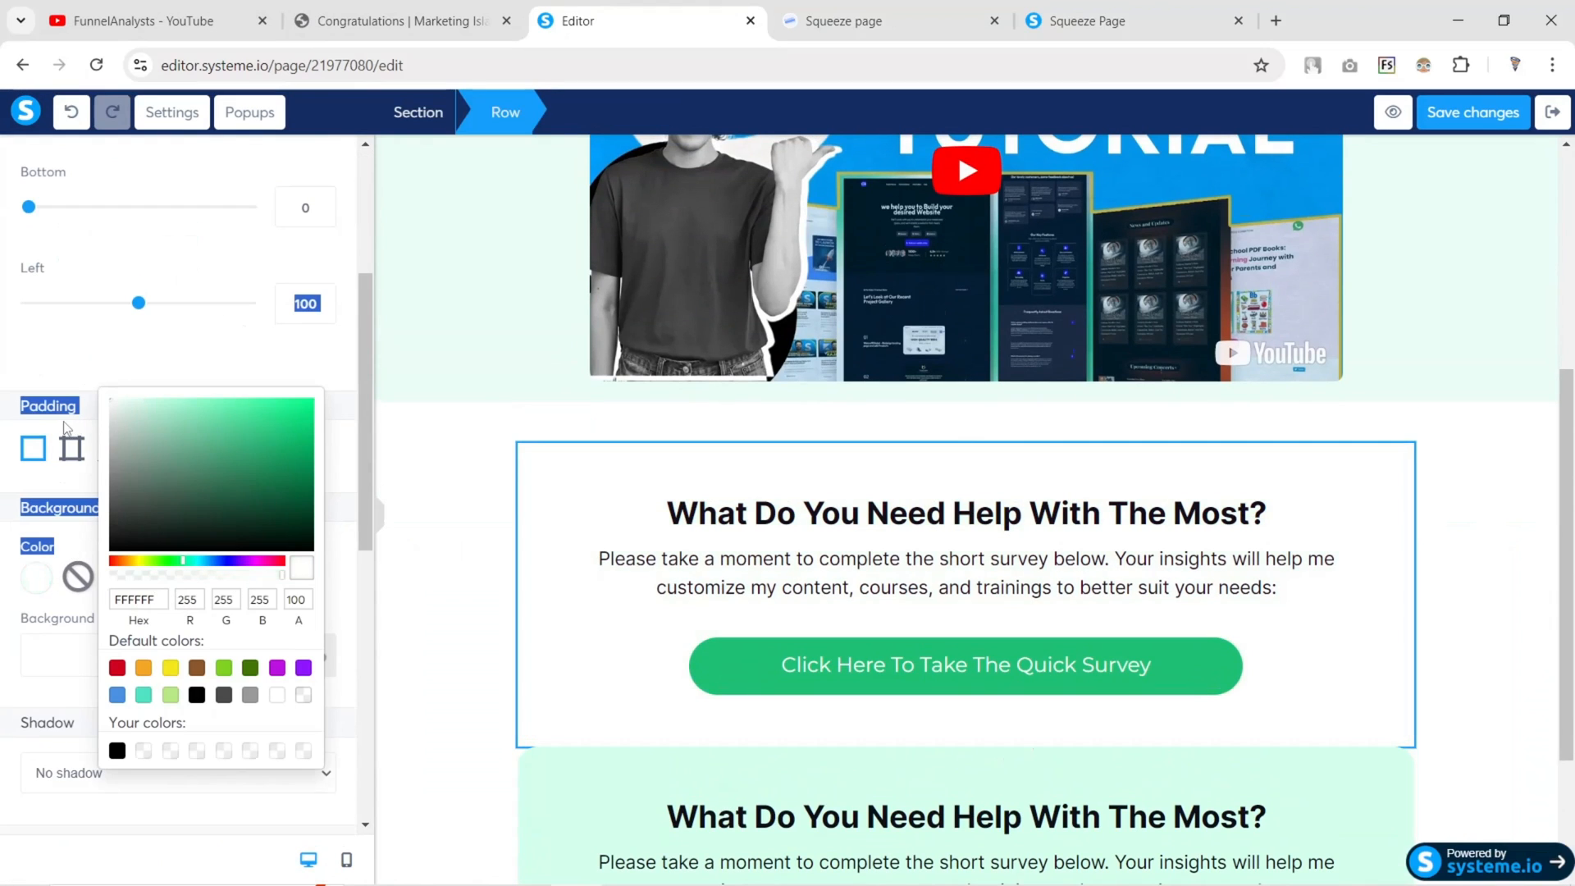
{"action": "left_click", "coordinate": [278, 575]}
{"action": "left_click_drag", "start_coordinate": [265, 566], "coordinate": [106, 565]}
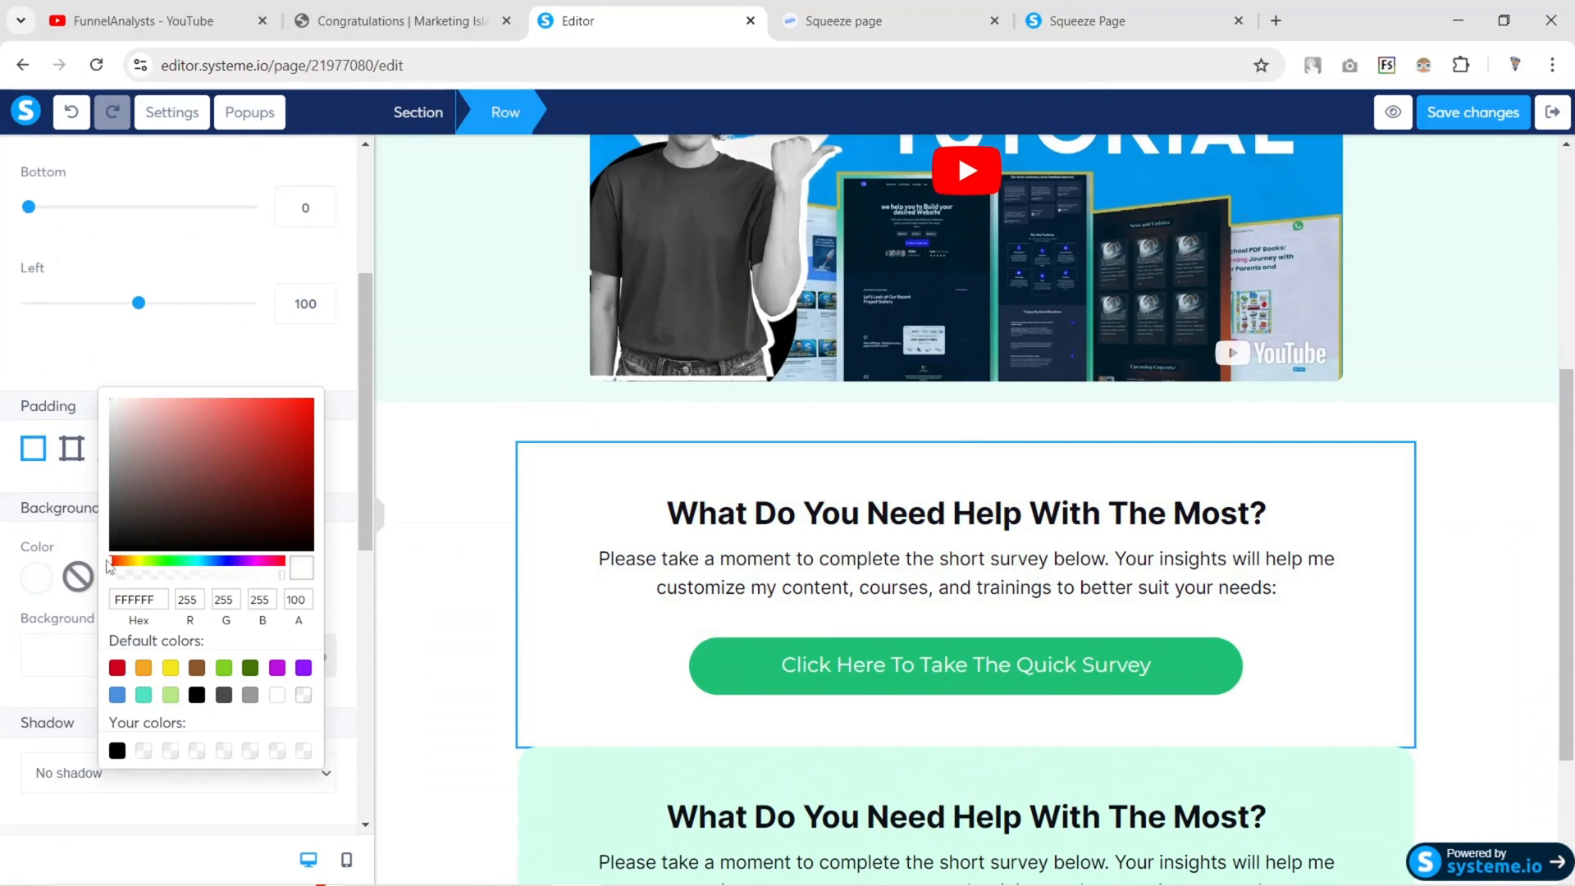
{"action": "left_click_drag", "start_coordinate": [281, 574], "coordinate": [125, 574]}
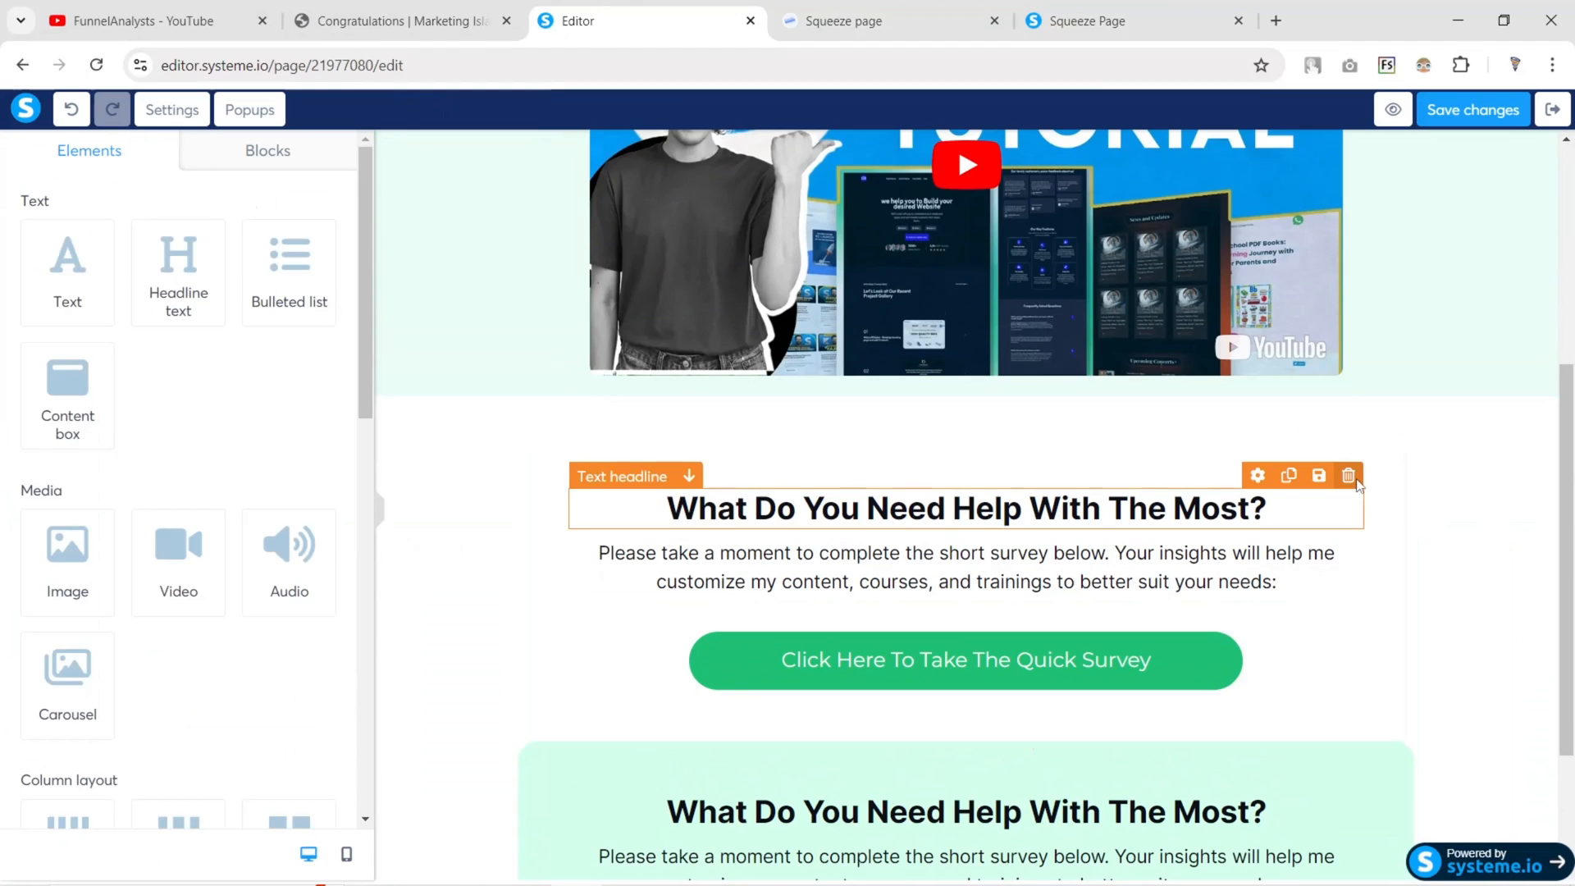
Delete the headline and survey paragraph from the upper row copy and move the video from the header section into it
{"action": "left_click", "coordinate": [1354, 479]}
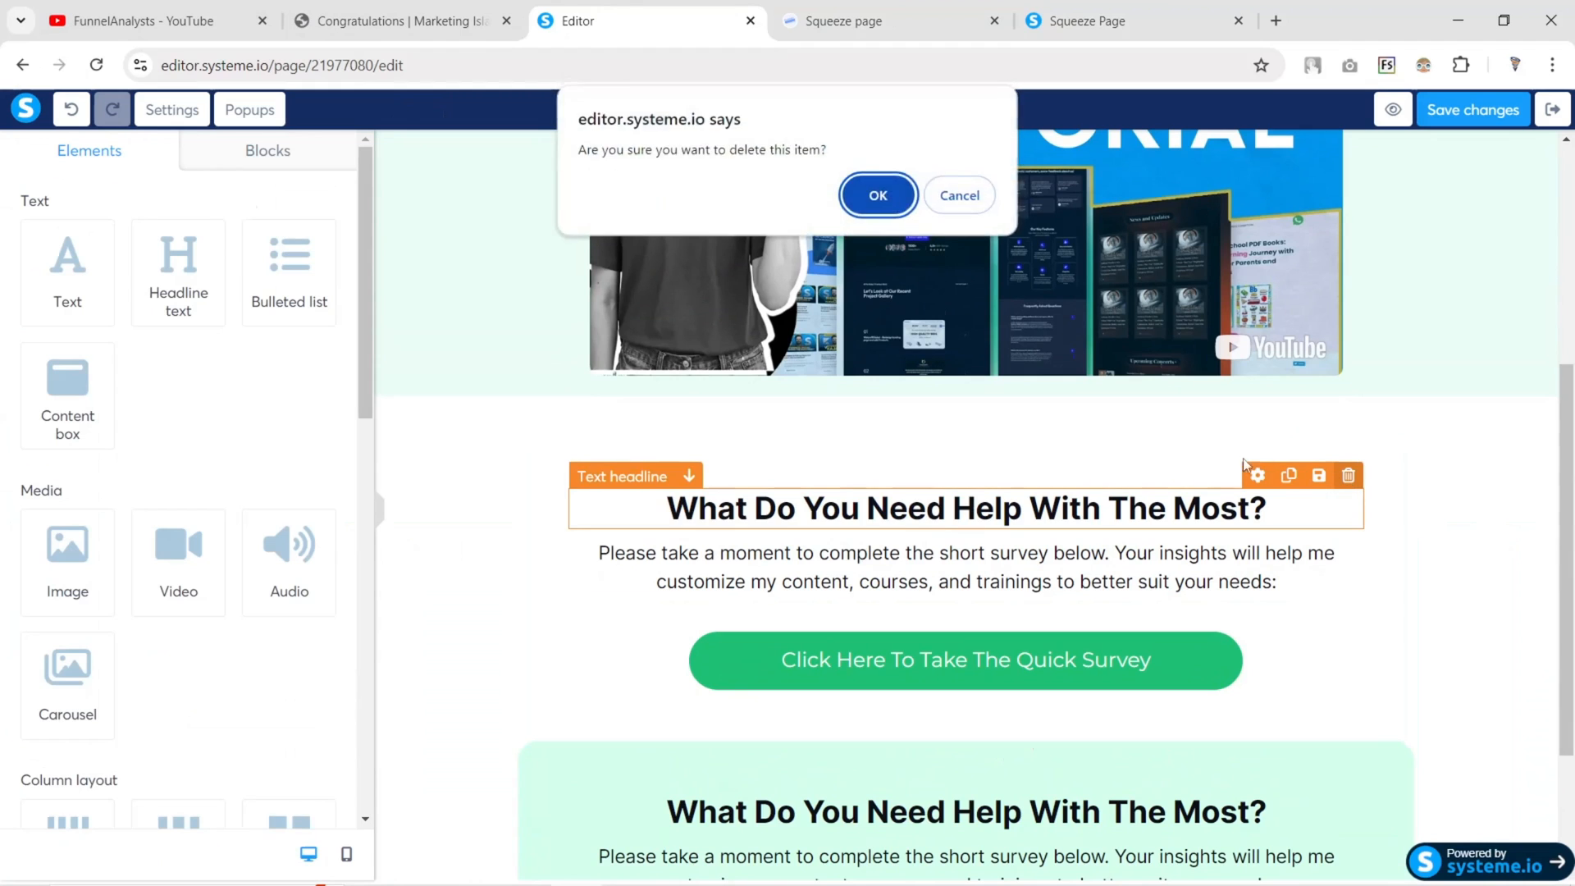
{"action": "key", "text": "Return"}
{"action": "left_click", "coordinate": [1348, 486]}
{"action": "key", "text": "Return"}
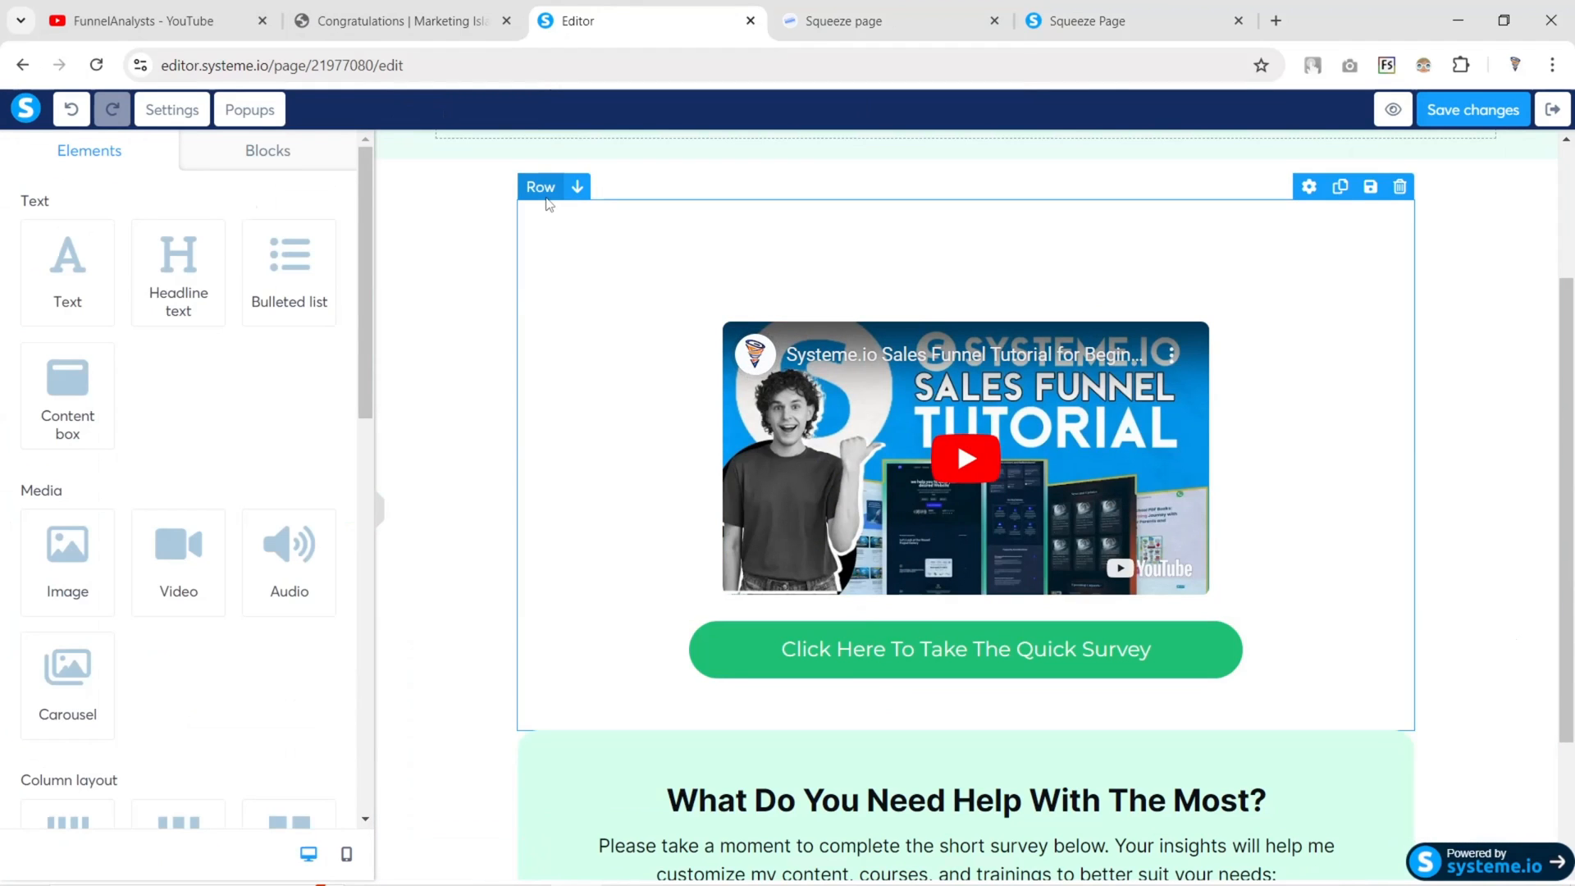
Set the video row's left and right margins and its side padding to 0
{"action": "left_click", "coordinate": [540, 187]}
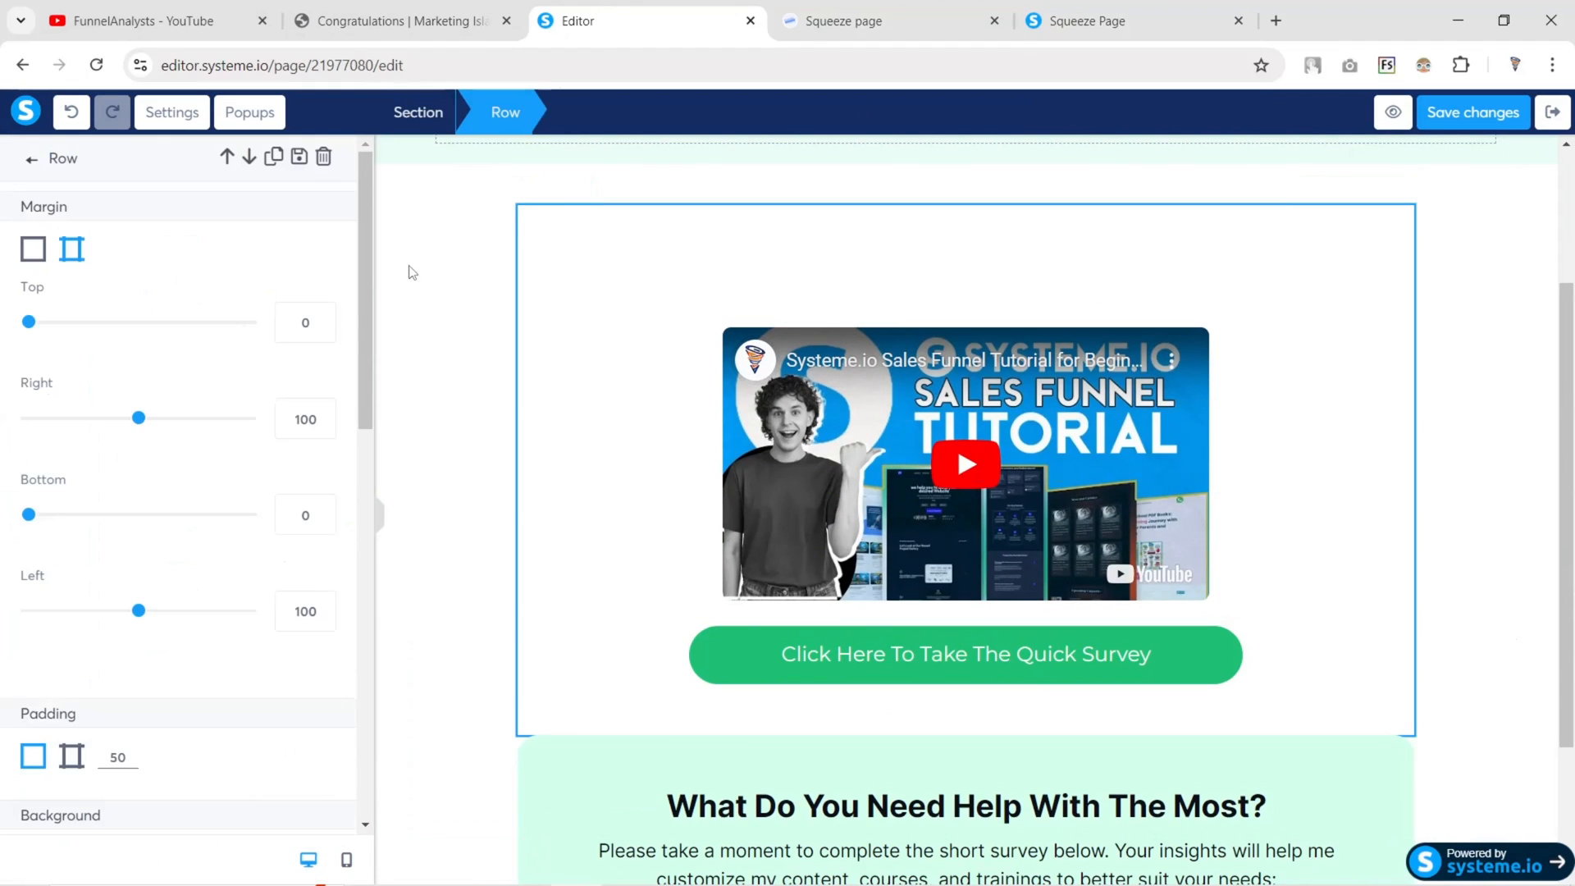
{"action": "left_click_drag", "start_coordinate": [139, 418], "coordinate": [3, 427]}
{"action": "left_click_drag", "start_coordinate": [137, 612], "coordinate": [12, 621]}
{"action": "scroll", "coordinate": [65, 566], "scroll_direction": "down", "scroll_amount": 2}
{"action": "left_click", "coordinate": [71, 551]}
{"action": "scroll", "coordinate": [103, 553], "scroll_direction": "down", "scroll_amount": 3}
{"action": "left_click_drag", "start_coordinate": [84, 412], "coordinate": [23, 418]}
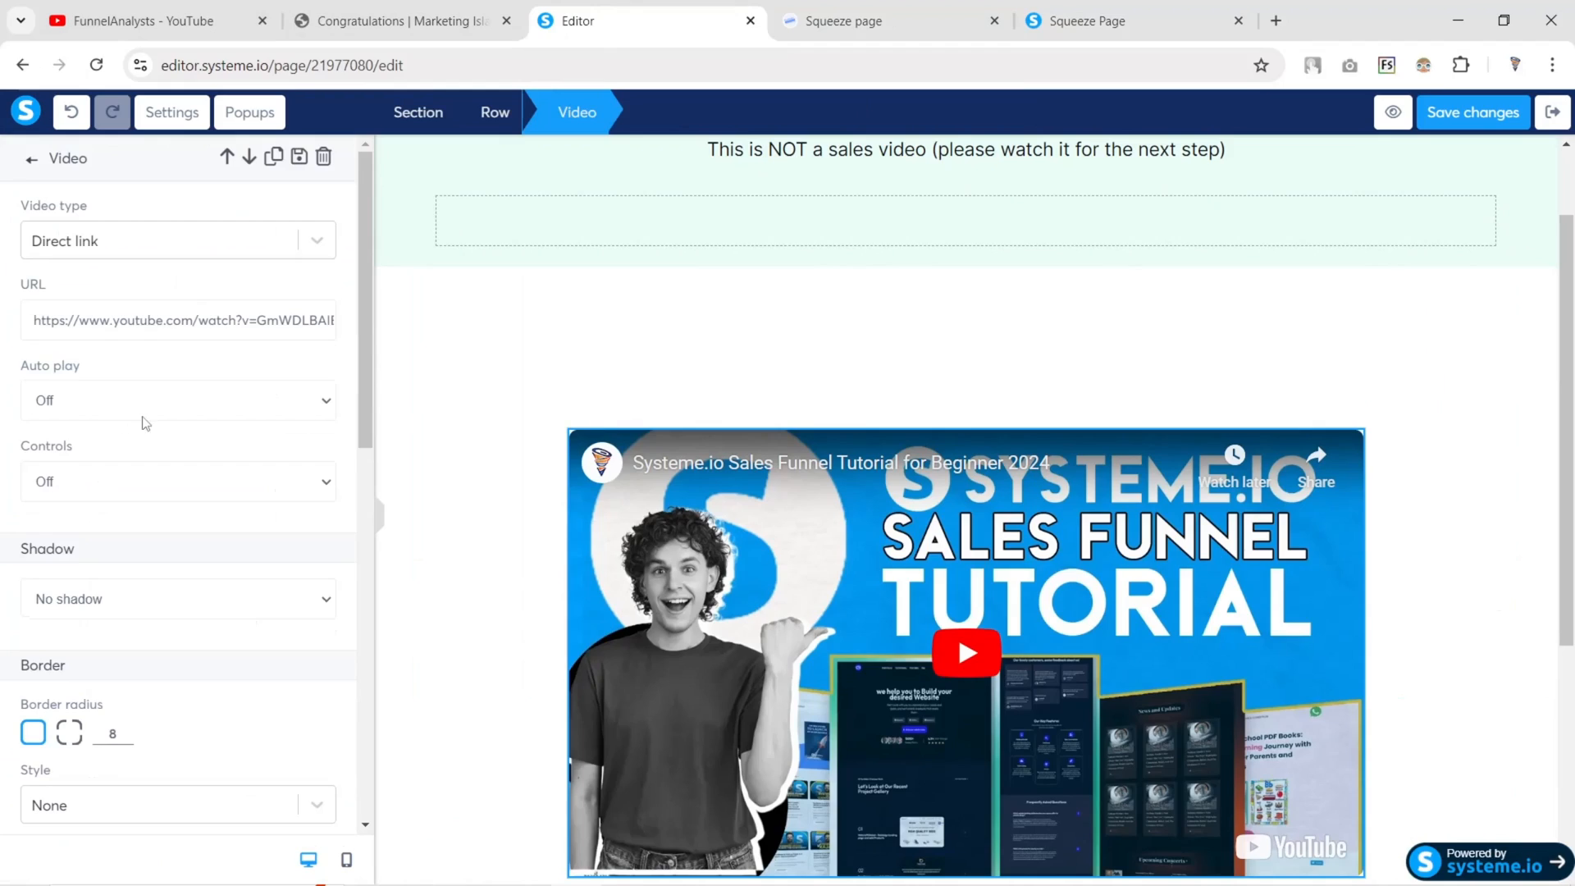
Set the video's right and top margins to 0
{"action": "scroll", "coordinate": [189, 492], "scroll_direction": "down", "scroll_amount": 6}
{"action": "left_click_drag", "start_coordinate": [194, 569], "coordinate": [27, 569]}
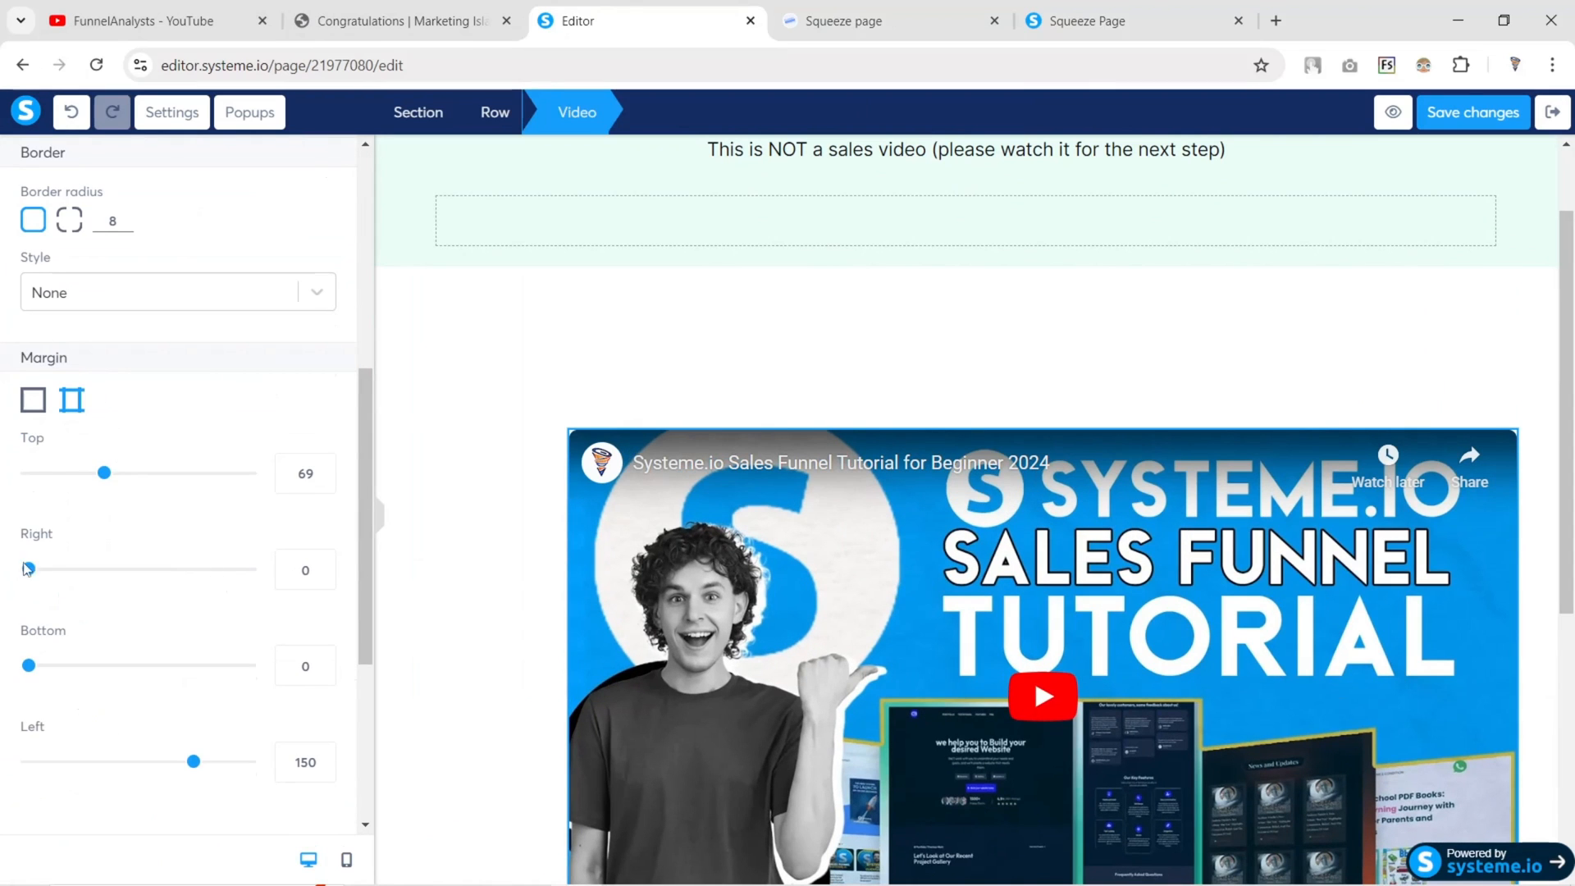
{"action": "left_click_drag", "start_coordinate": [100, 476], "coordinate": [24, 474]}
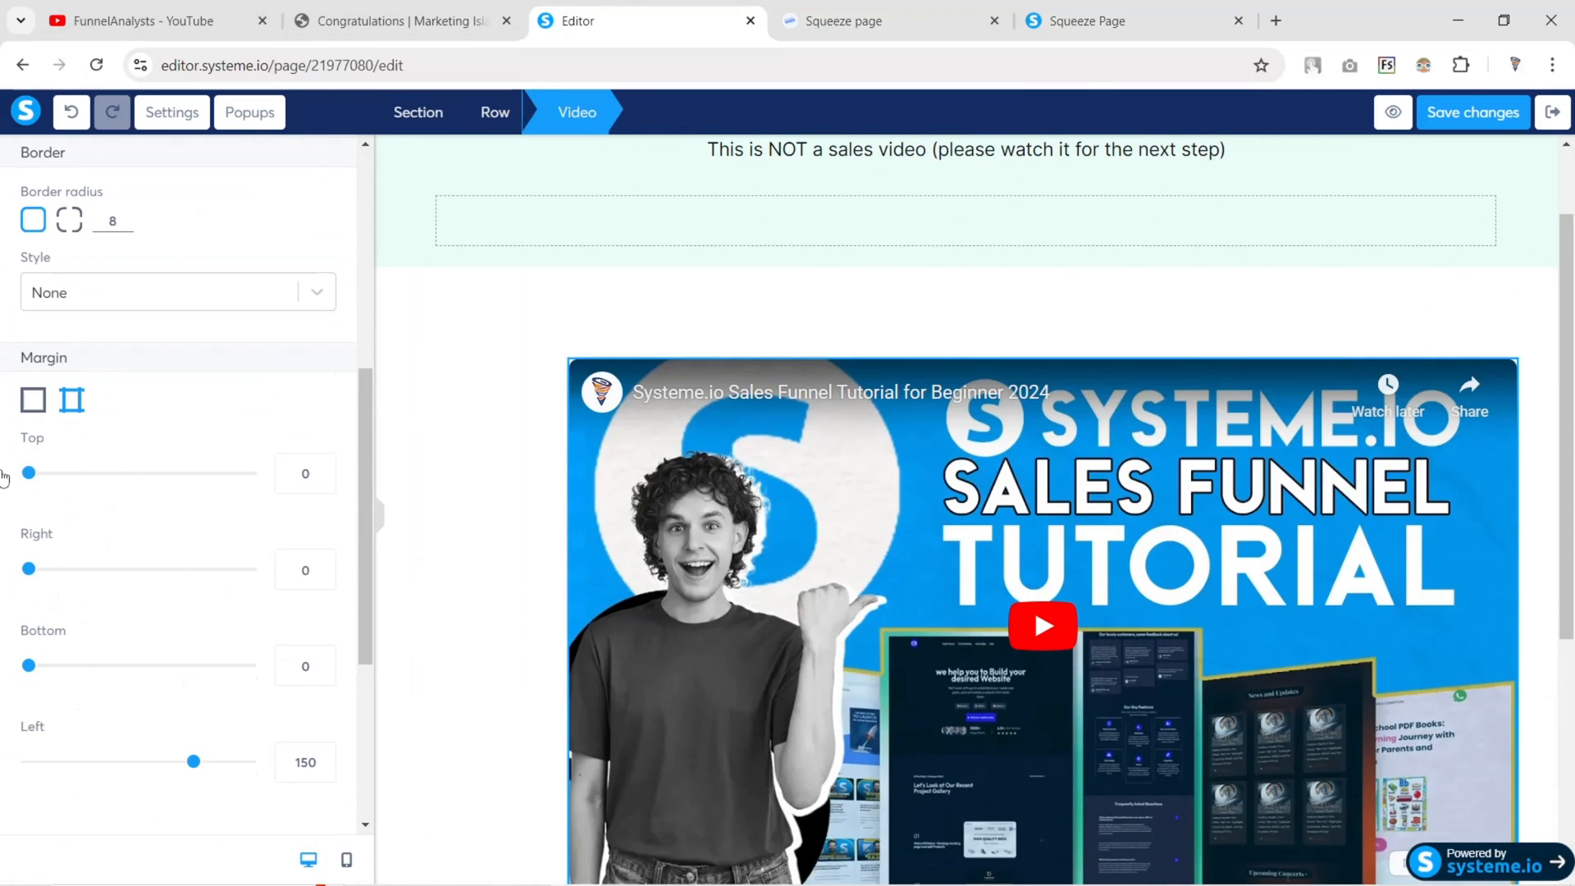
Set the video row's right and left padding to 30
{"action": "left_click", "coordinate": [441, 332]}
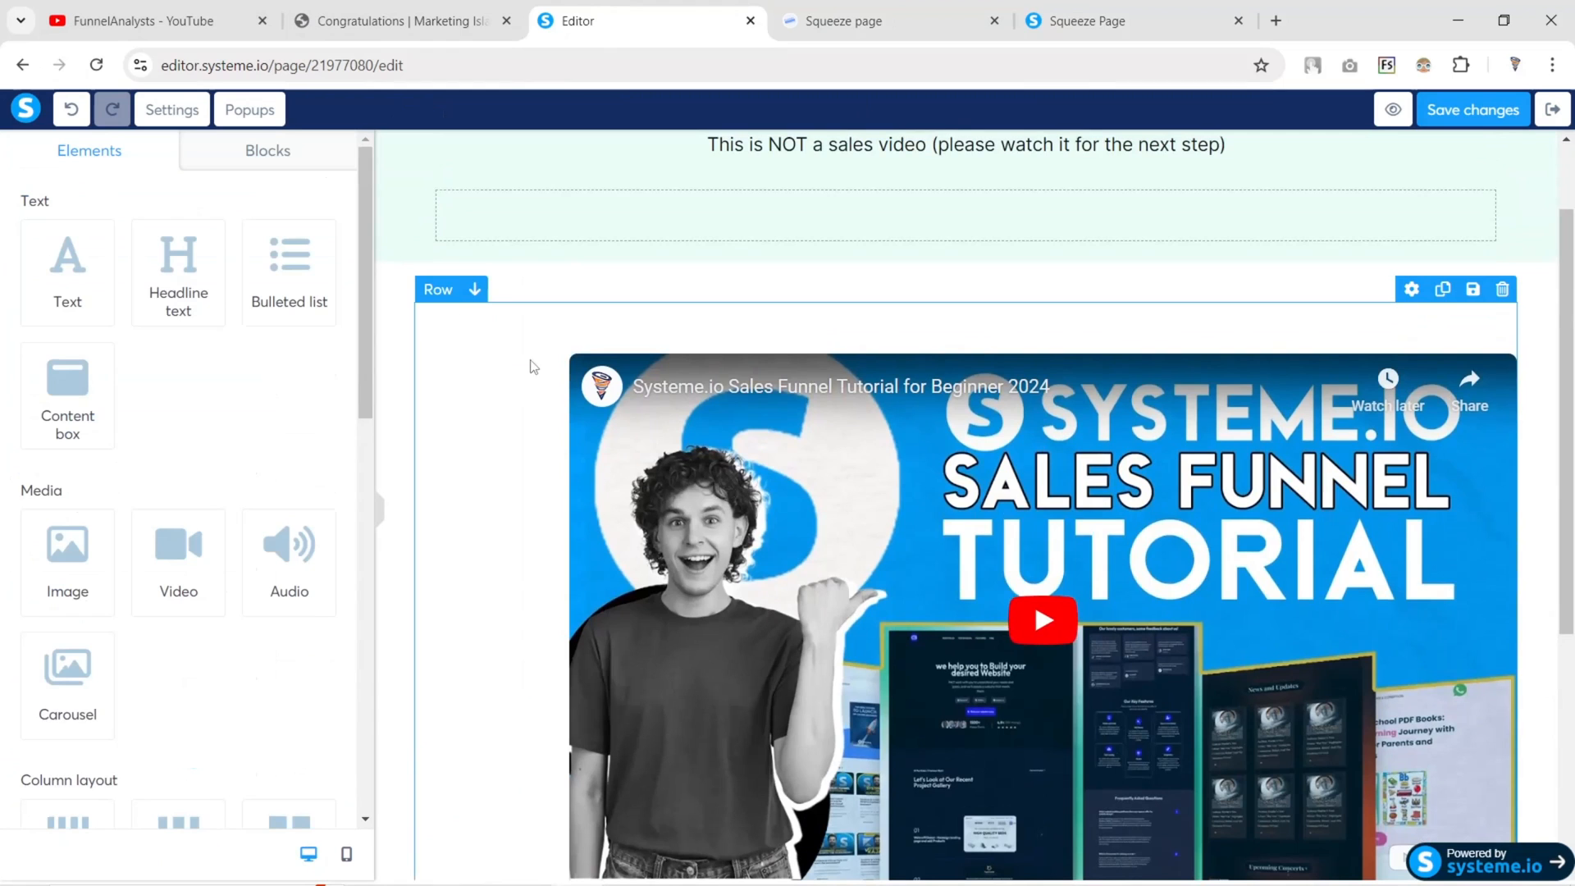
{"action": "left_click", "coordinate": [463, 294]}
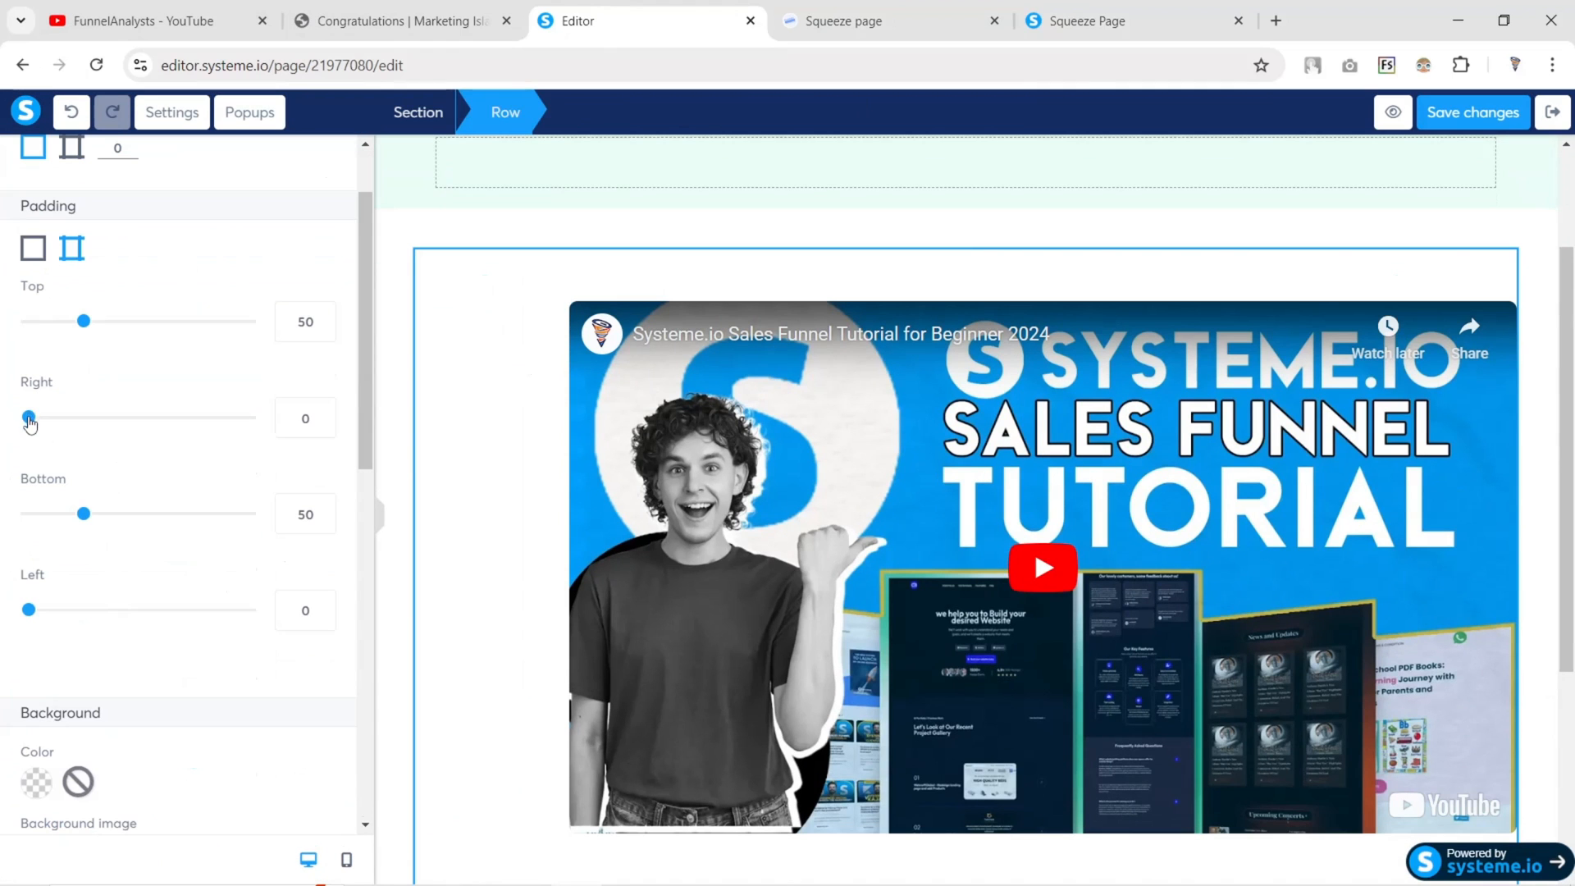
{"action": "left_click_drag", "start_coordinate": [30, 423], "coordinate": [85, 428]}
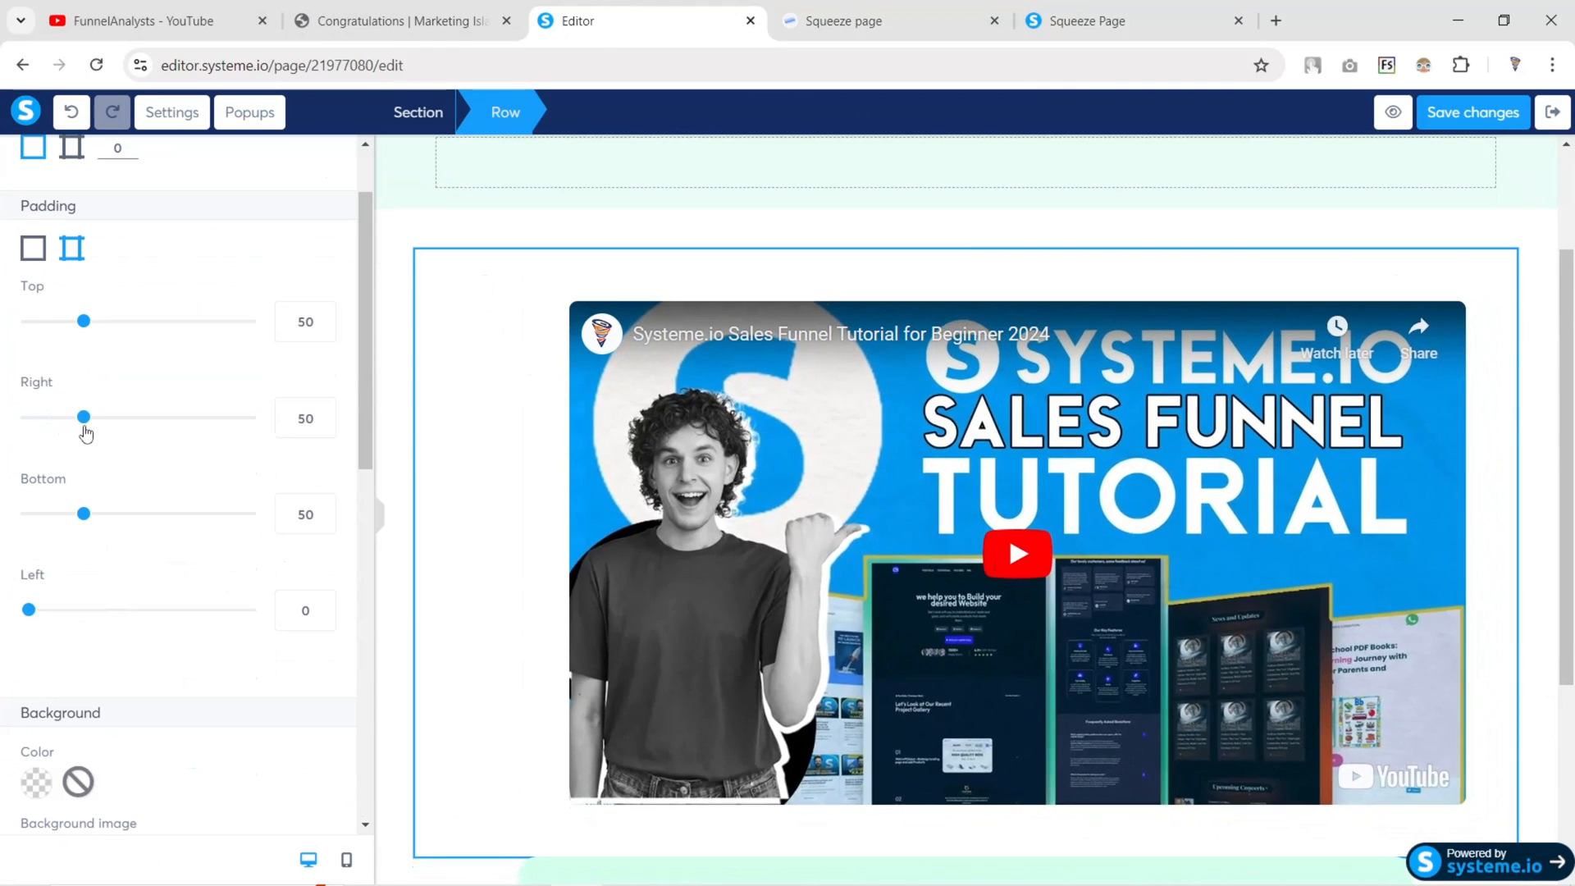
{"action": "left_click_drag", "start_coordinate": [29, 610], "coordinate": [90, 611]}
{"action": "left_click_drag", "start_coordinate": [314, 425], "coordinate": [249, 426]}
{"action": "type", "text": "30"}
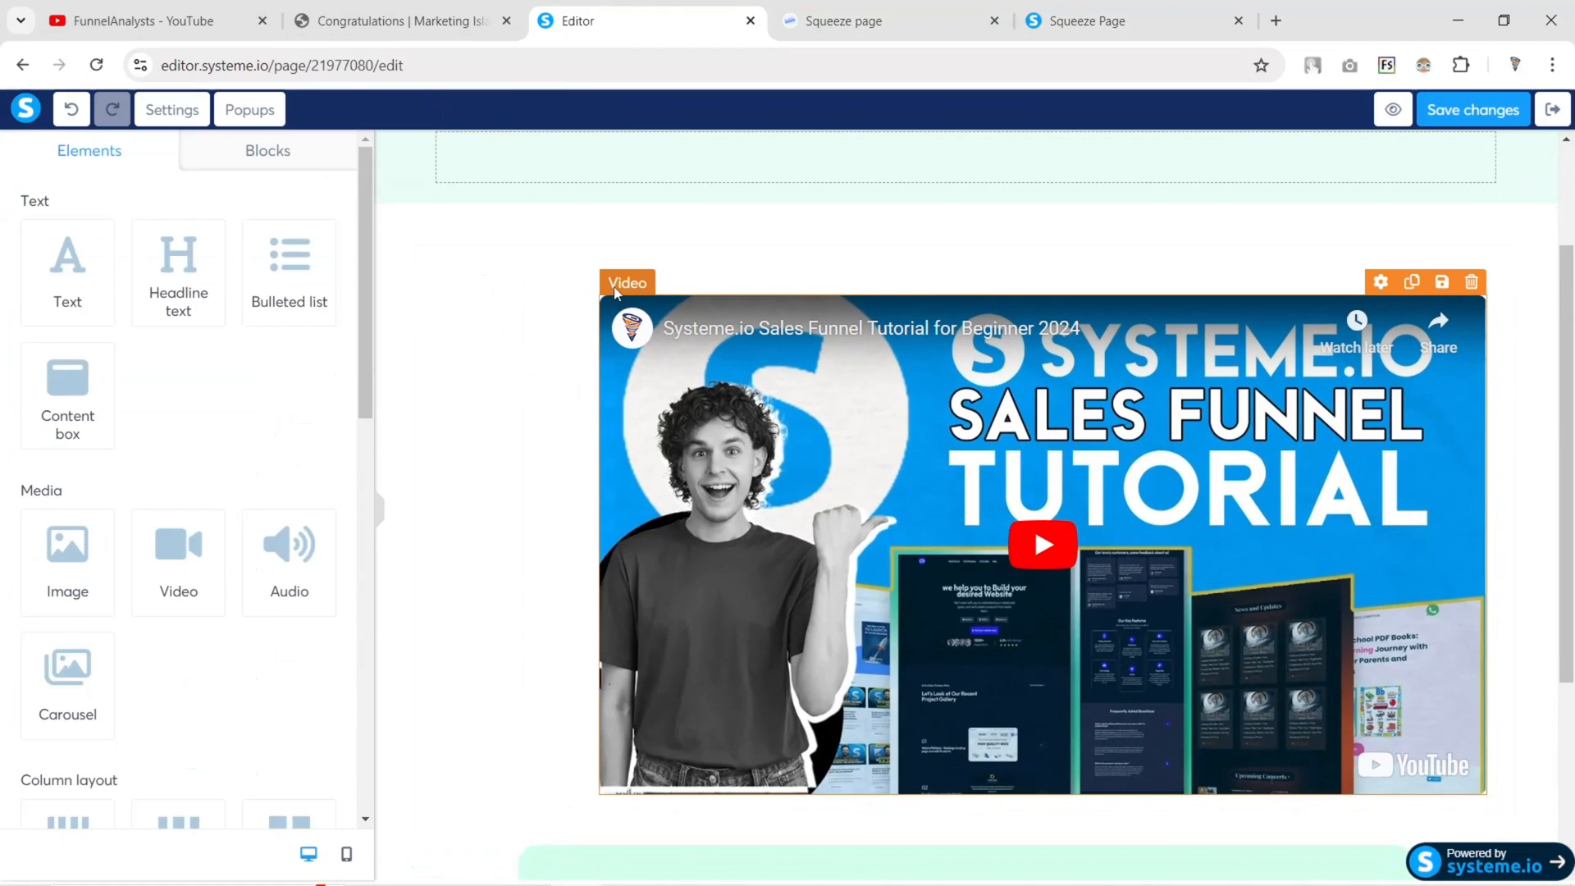
Give the video a negative top margin so it overlaps the light green header section
{"action": "left_click", "coordinate": [616, 289]}
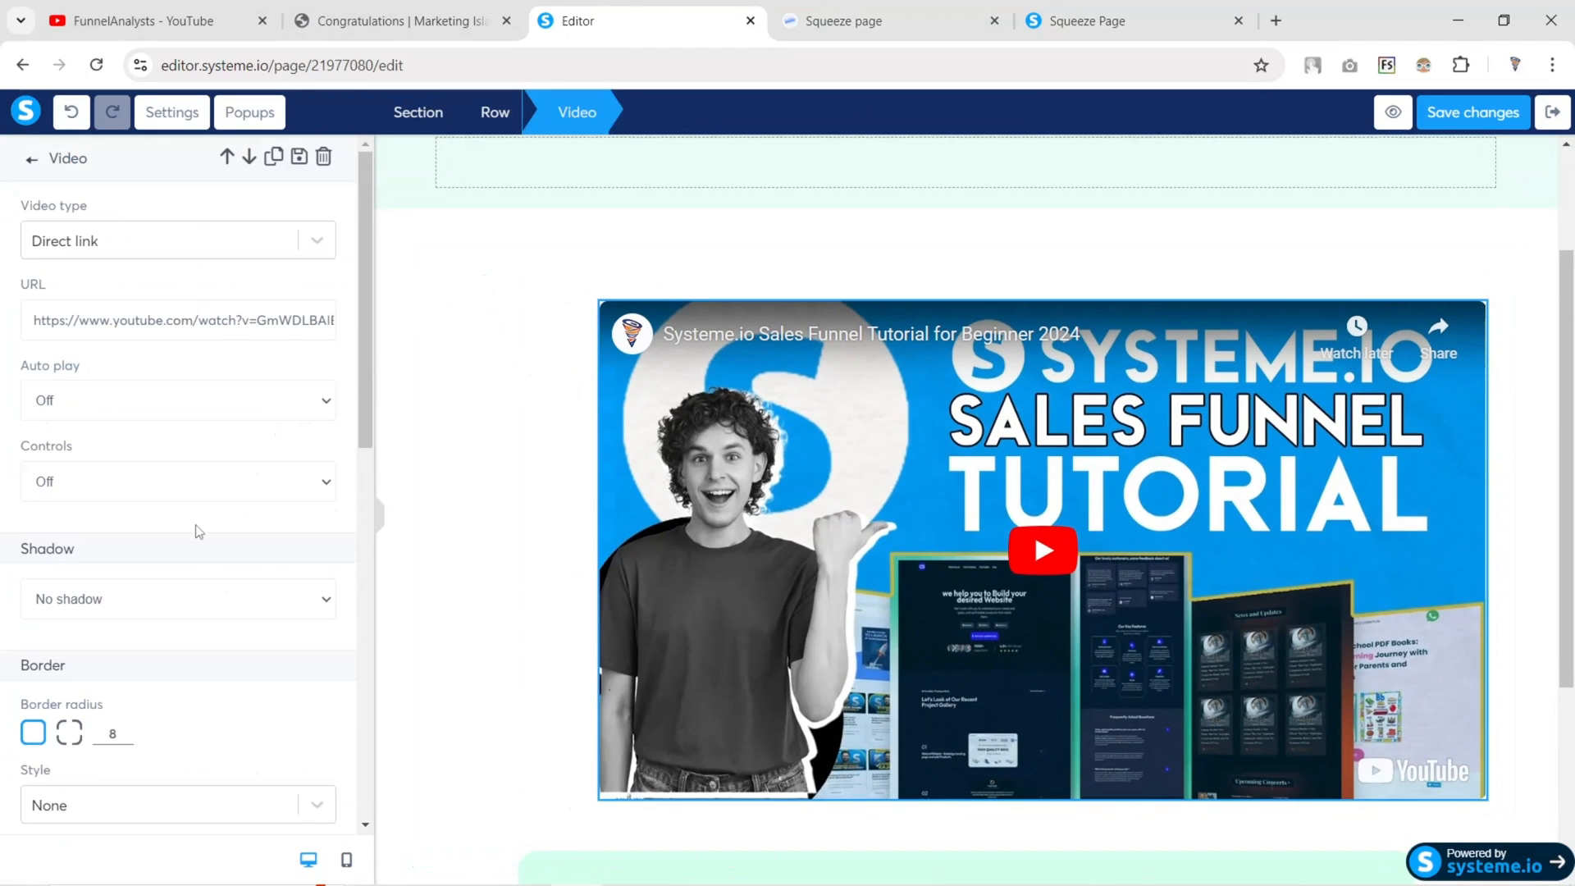
{"action": "scroll", "coordinate": [91, 535], "scroll_direction": "down", "scroll_amount": 3}
{"action": "scroll", "coordinate": [120, 603], "scroll_direction": "down", "scroll_amount": 3}
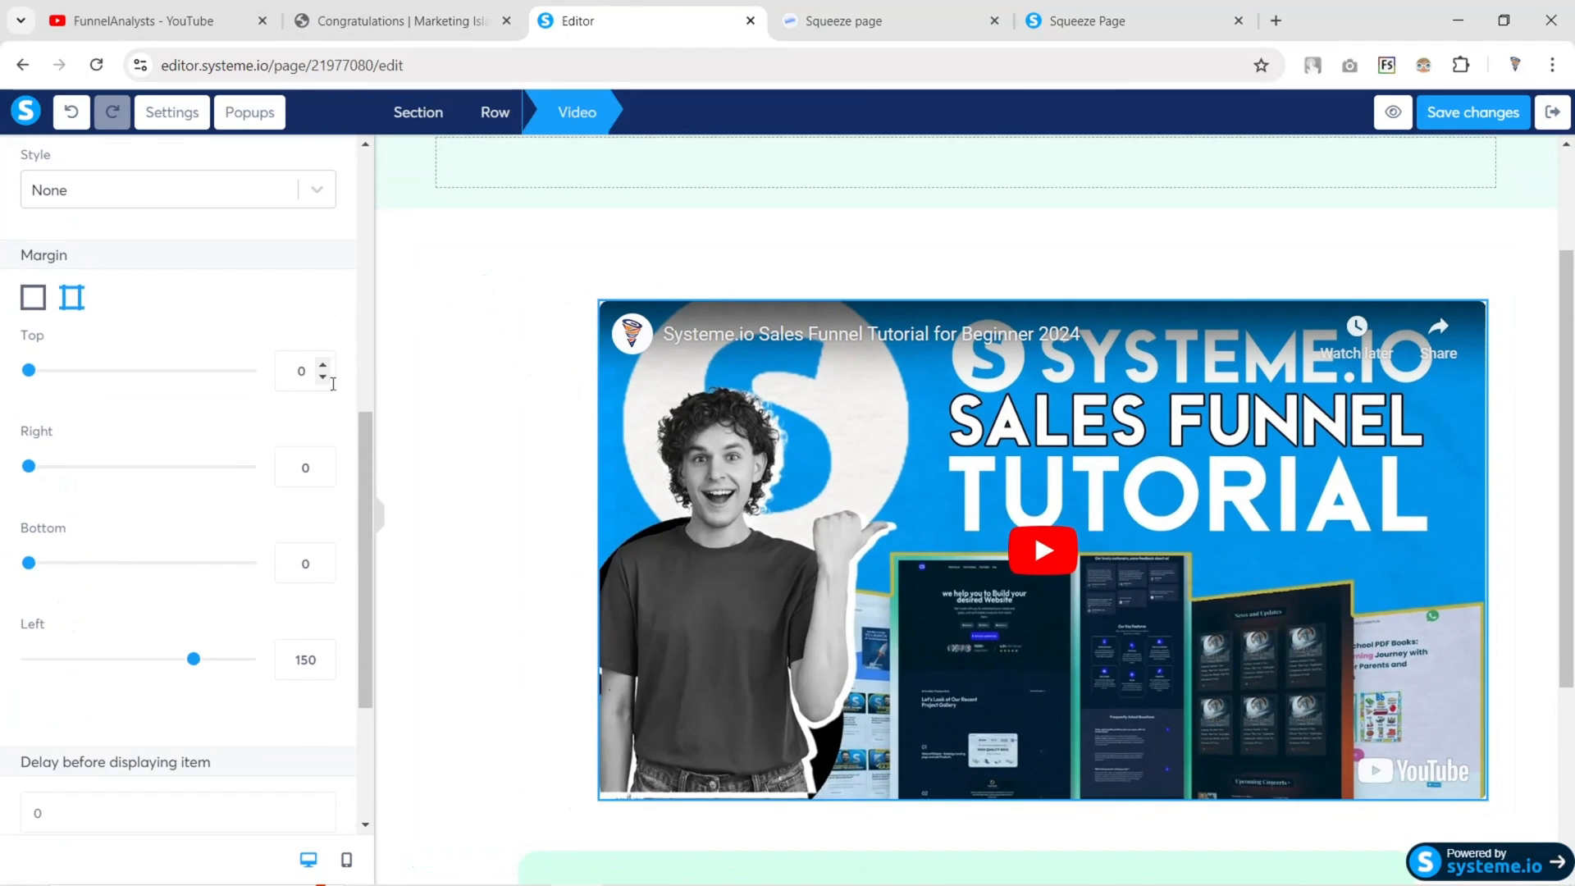
{"action": "left_click", "coordinate": [324, 379]}
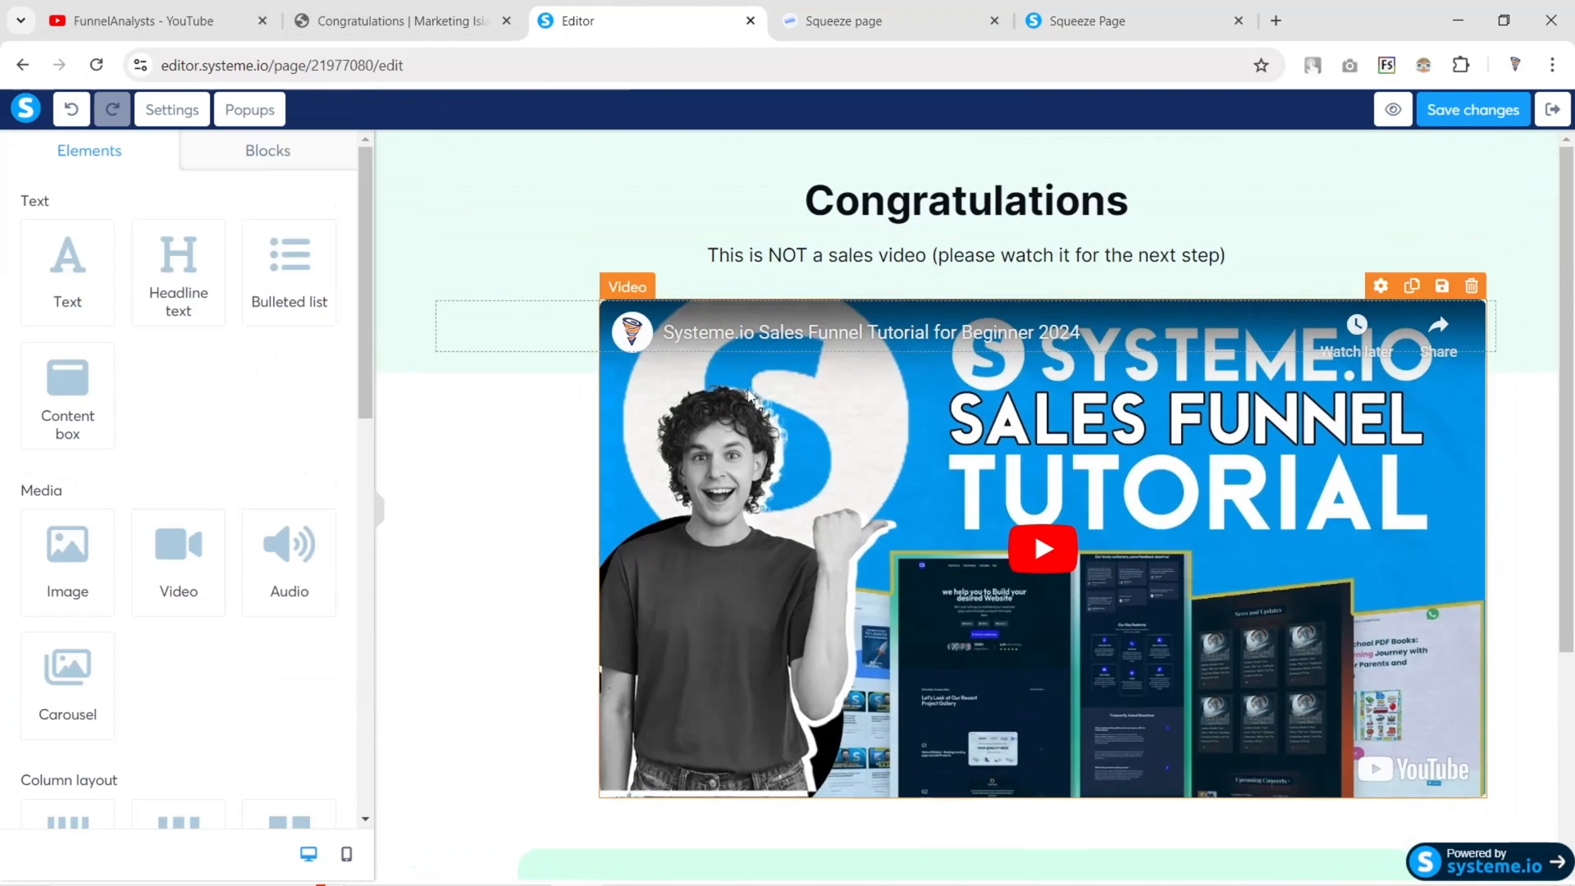
Increase the bottom padding of the light green header section to 200
{"action": "left_click", "coordinate": [405, 144]}
{"action": "scroll", "coordinate": [152, 474], "scroll_direction": "down", "scroll_amount": 3}
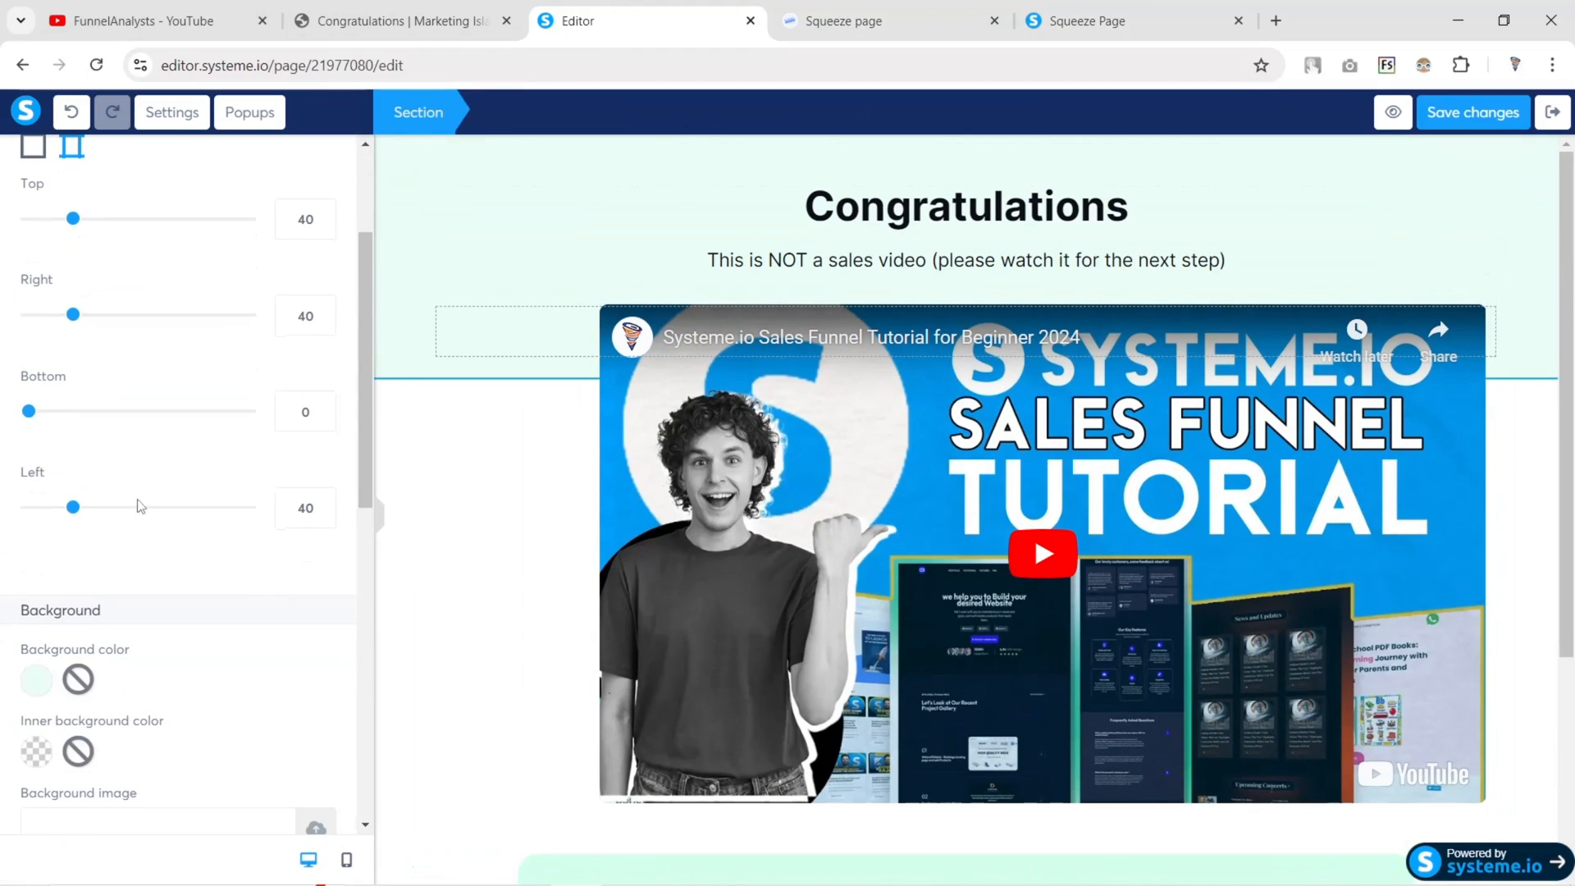
{"action": "left_click_drag", "start_coordinate": [31, 411], "coordinate": [293, 418]}
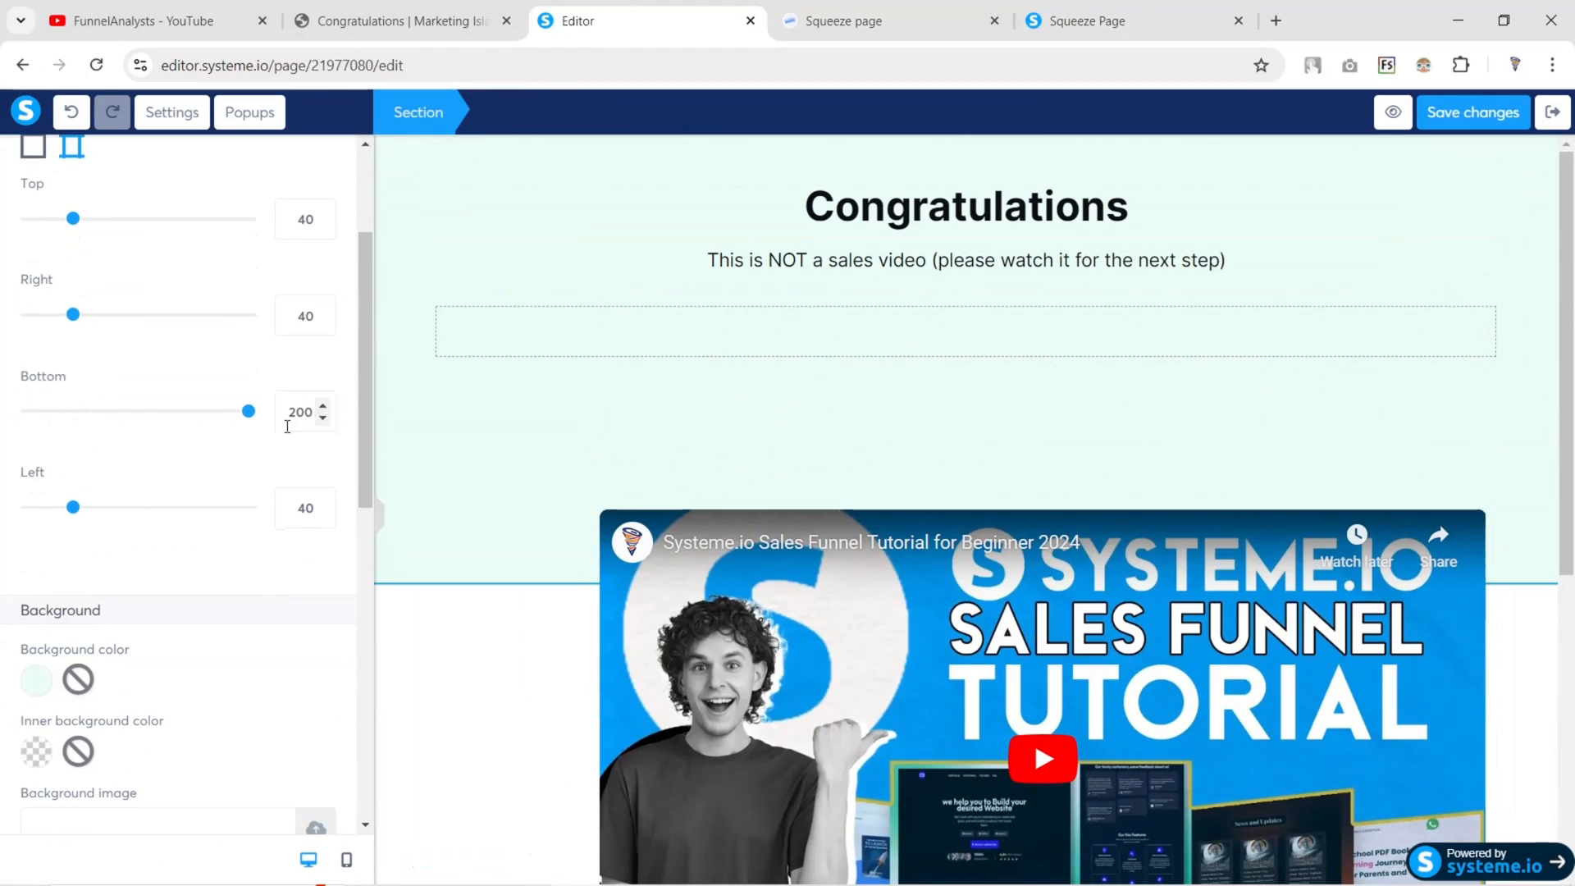
Make the video's top margin more negative so it moves further up over the enlarged header section
{"action": "left_click", "coordinate": [755, 529]}
{"action": "scroll", "coordinate": [764, 556], "scroll_direction": "down", "scroll_amount": 2}
{"action": "scroll", "coordinate": [229, 492], "scroll_direction": "down", "scroll_amount": 5}
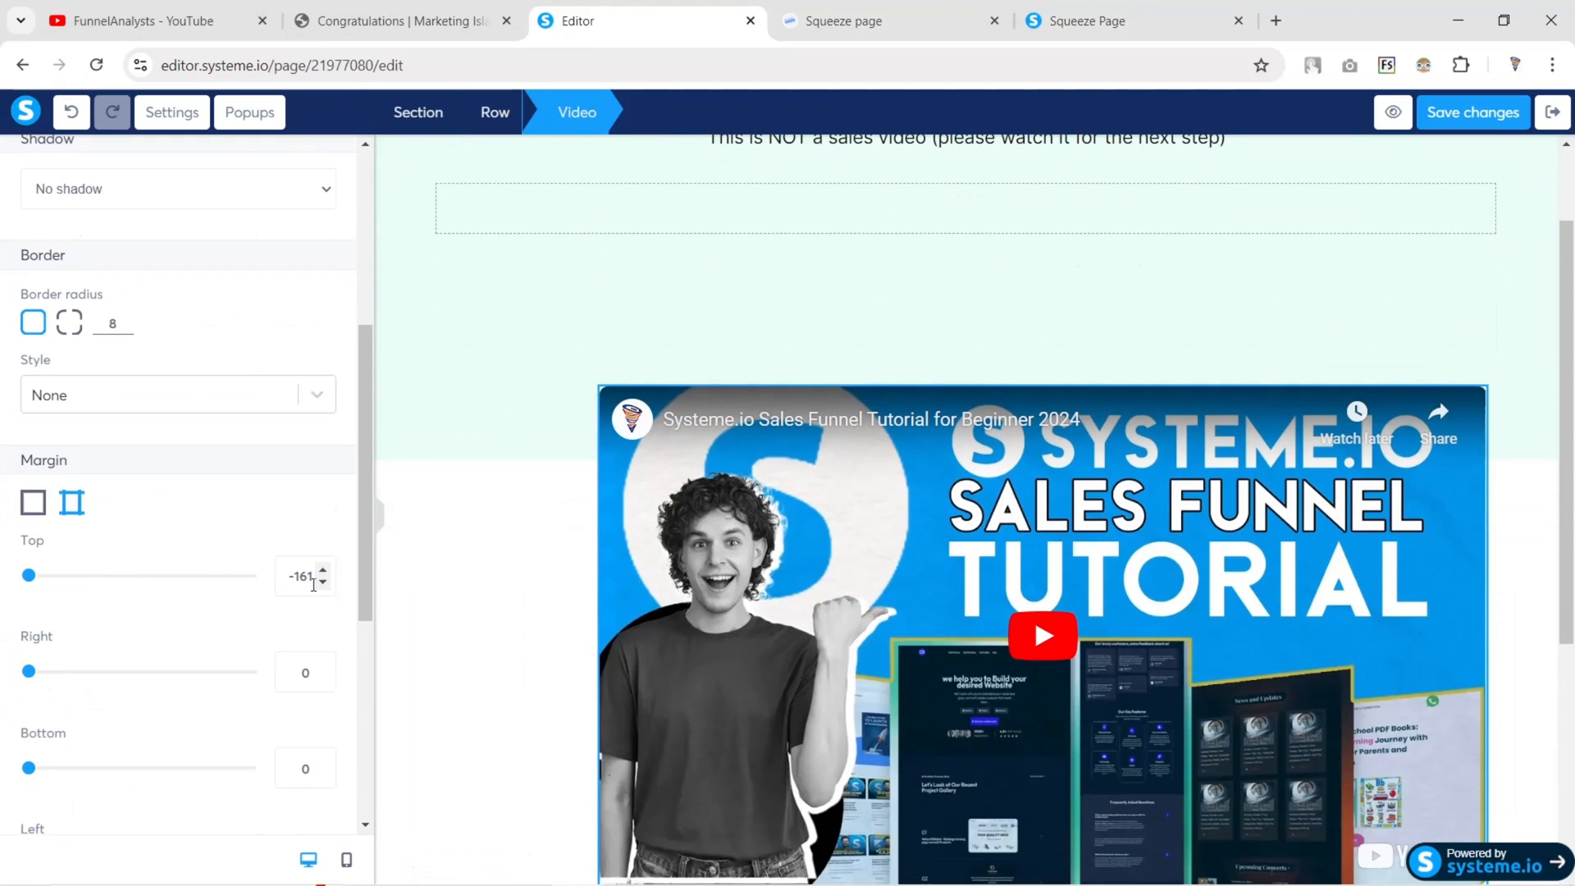
{"action": "left_click_drag", "start_coordinate": [322, 582], "coordinate": [325, 581]}
{"action": "left_click", "coordinate": [381, 533]}
{"action": "scroll", "coordinate": [164, 513], "scroll_direction": "up", "scroll_amount": 2}
Compare the video placement with the reference congratulations page and review the layout down to the survey box
{"action": "left_click", "coordinate": [394, 20]}
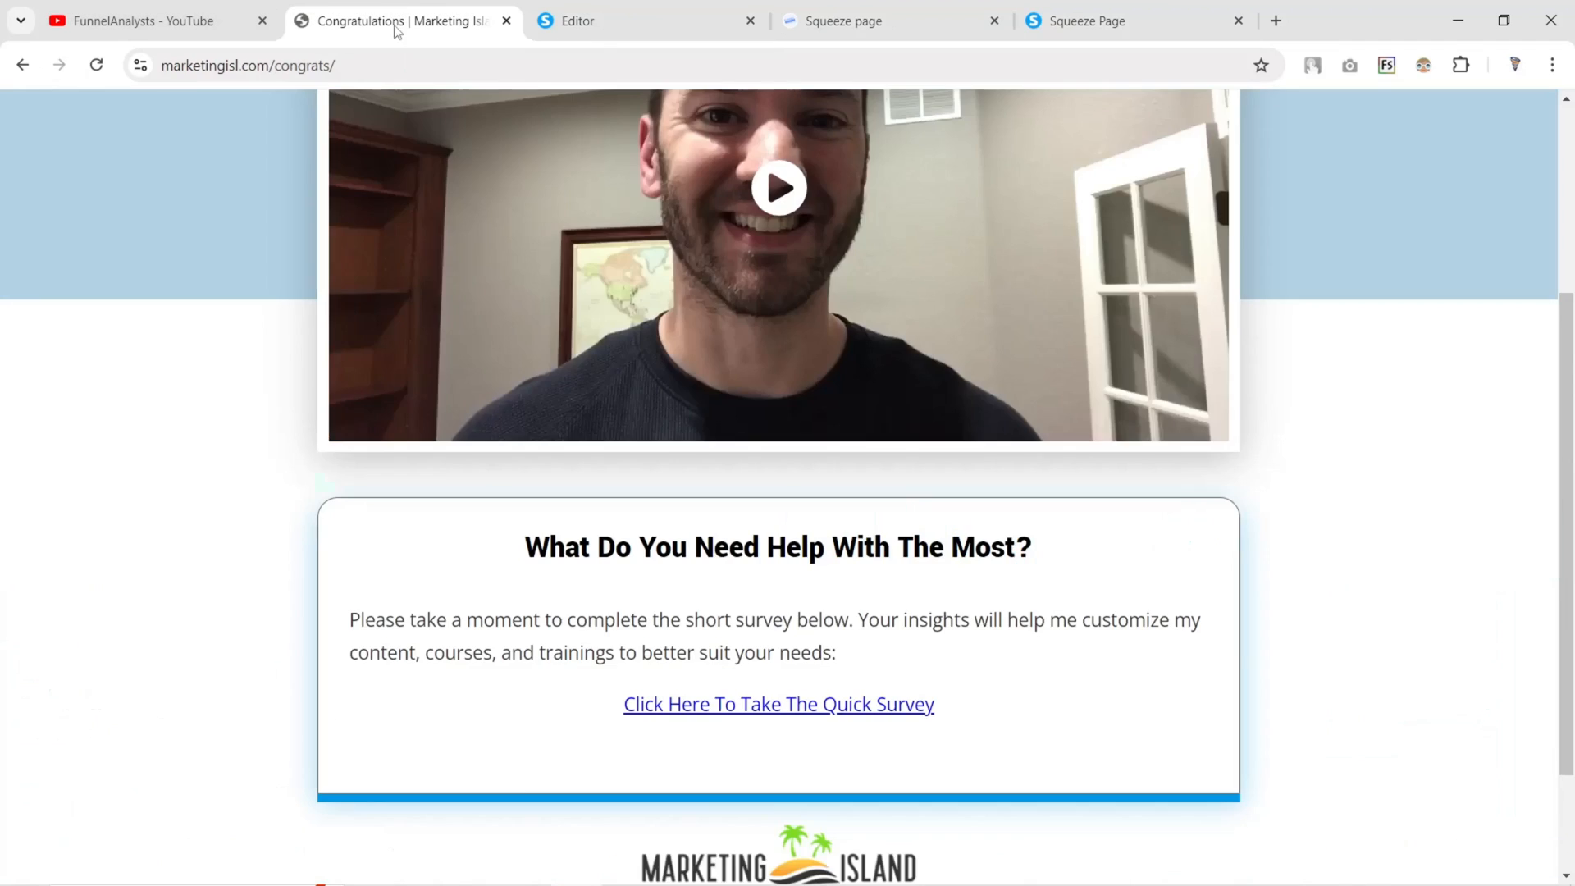
{"action": "left_click", "coordinate": [575, 21]}
{"action": "left_click", "coordinate": [628, 432]}
{"action": "scroll", "coordinate": [197, 443], "scroll_direction": "down", "scroll_amount": 7}
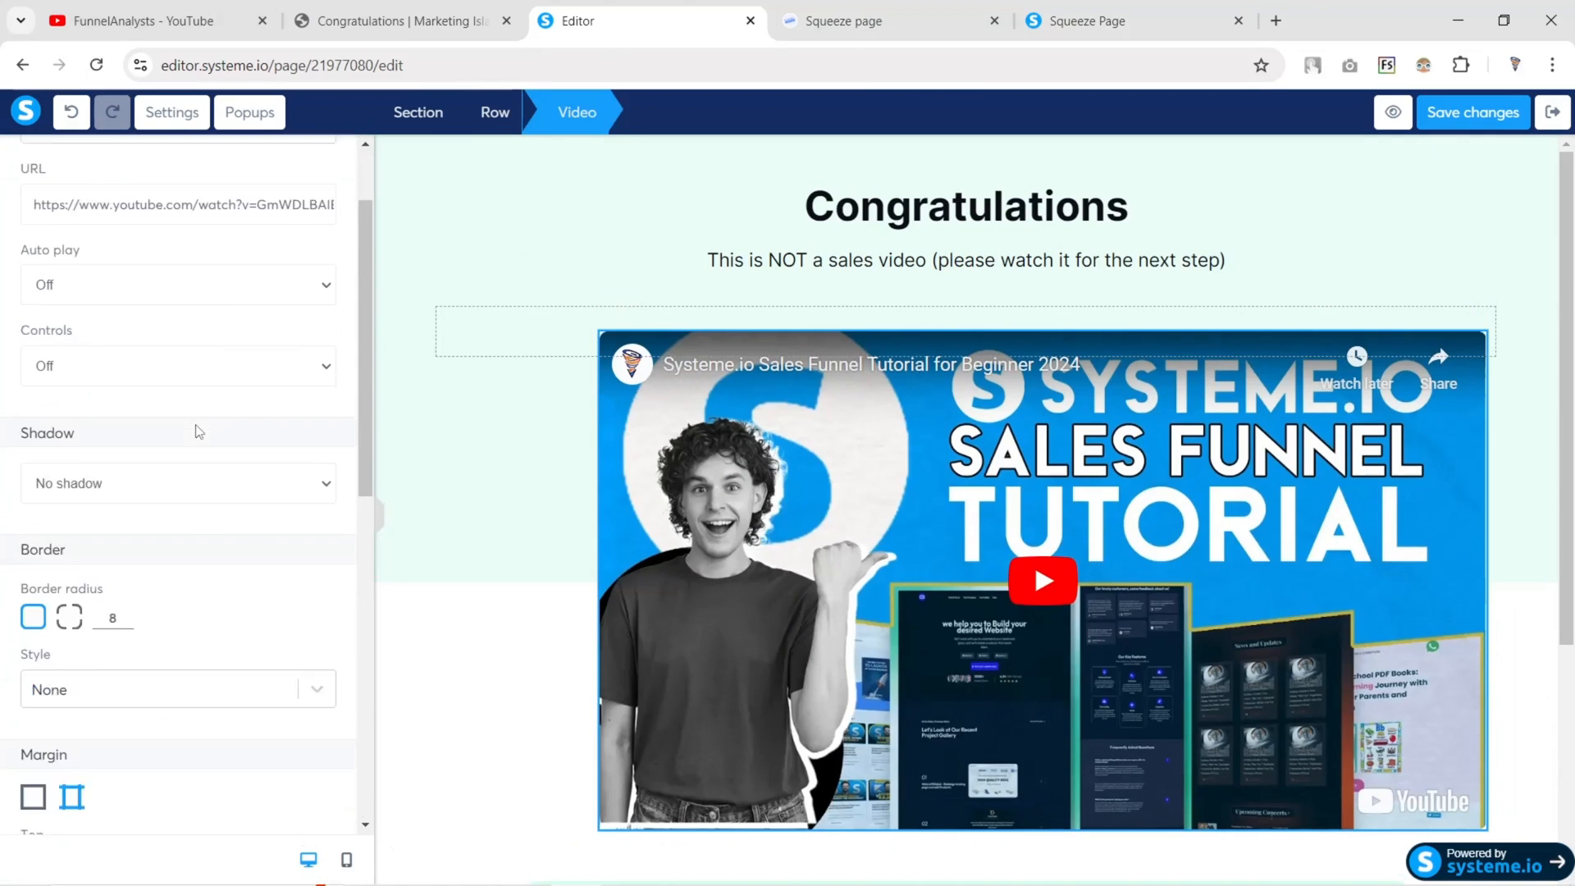
{"action": "left_click", "coordinate": [379, 516]}
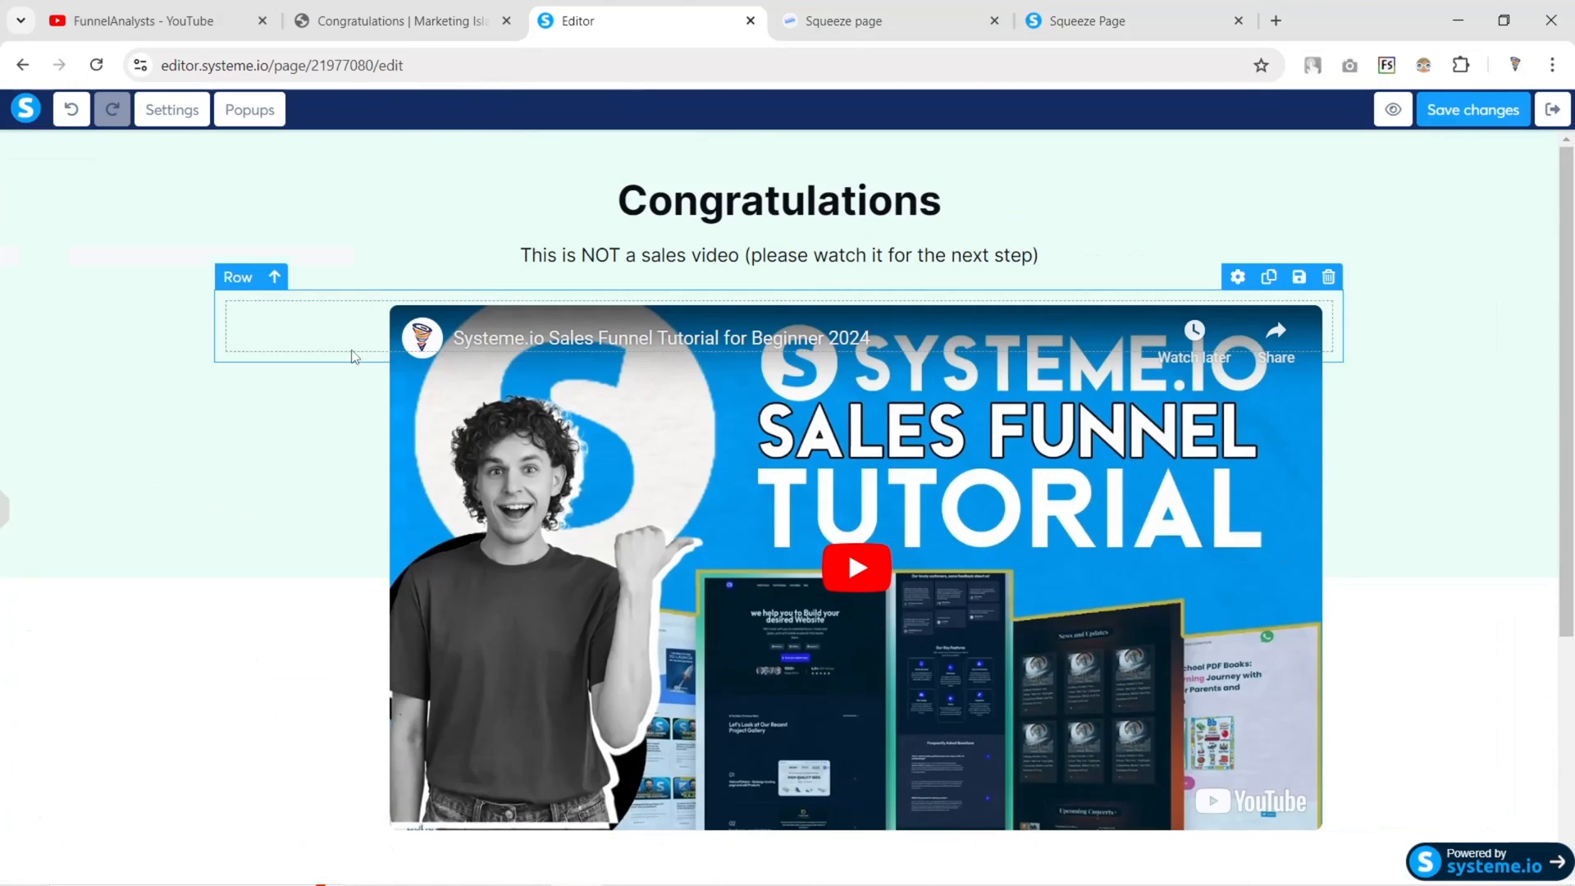
{"action": "scroll", "coordinate": [618, 500], "scroll_direction": "down", "scroll_amount": 3}
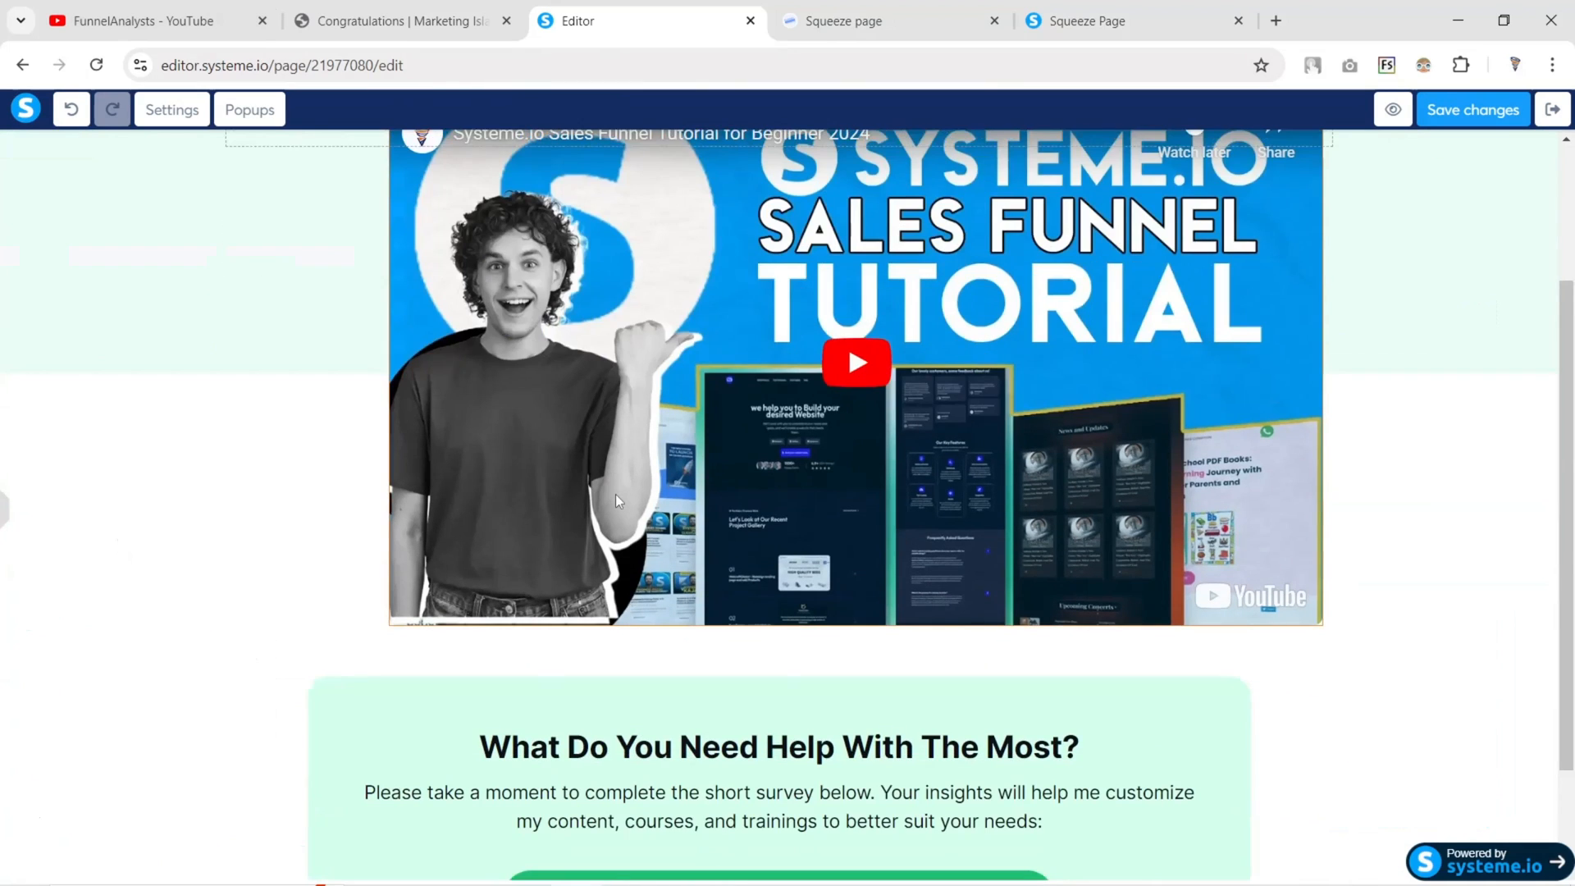
{"action": "scroll", "coordinate": [615, 494], "scroll_direction": "up", "scroll_amount": 3}
{"action": "scroll", "coordinate": [492, 492], "scroll_direction": "down", "scroll_amount": 4}
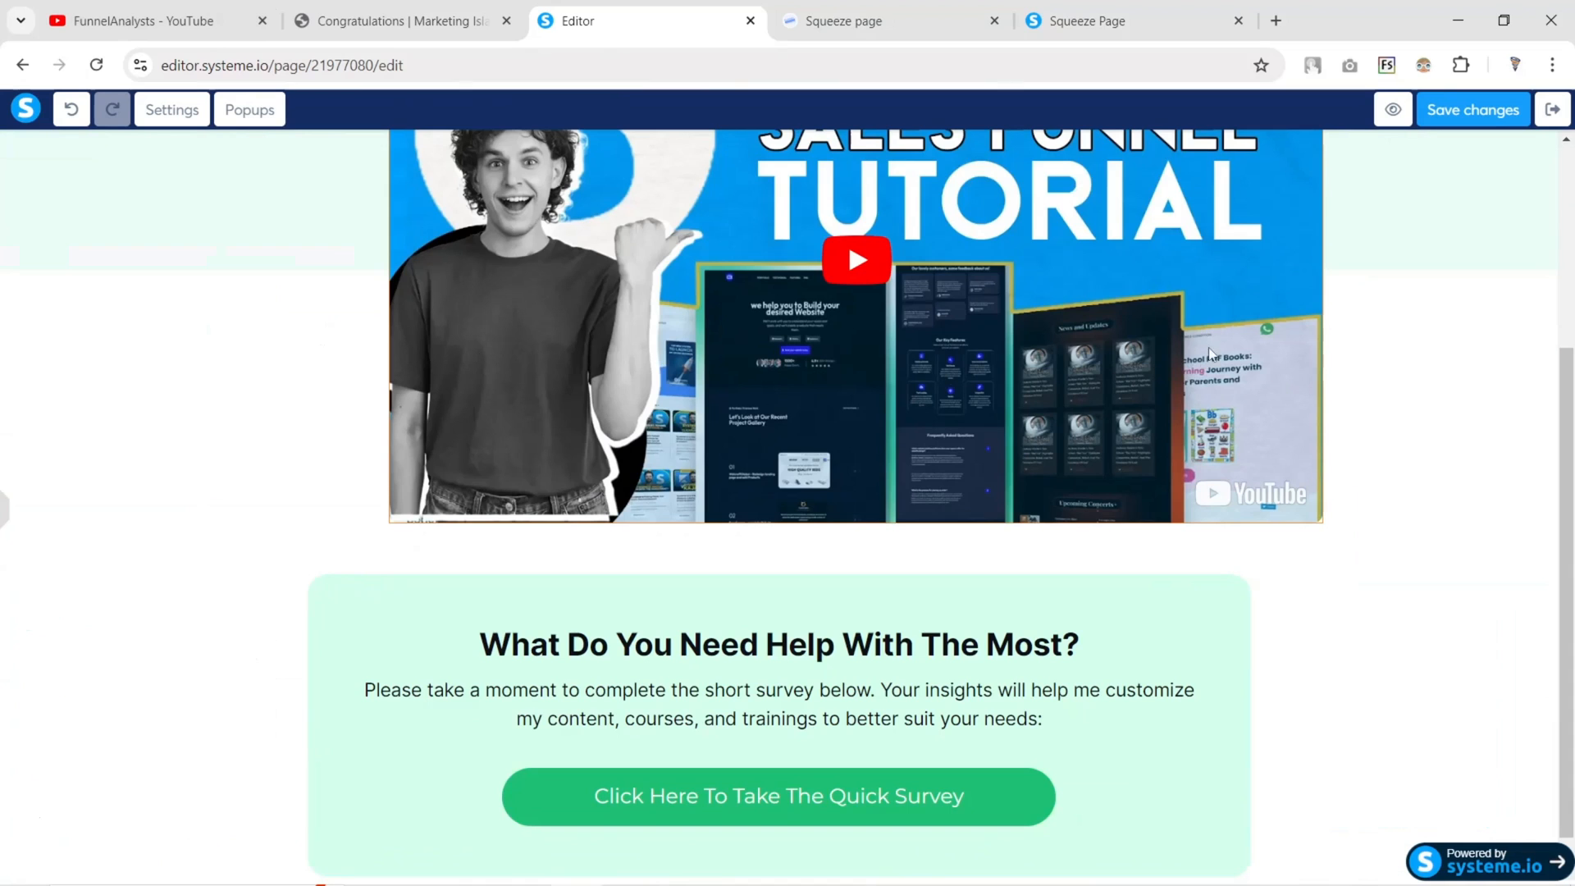
Set the video's top margin to -355 and its left margin to 50, with a matching right margin to centre it
{"action": "left_click", "coordinate": [1268, 326]}
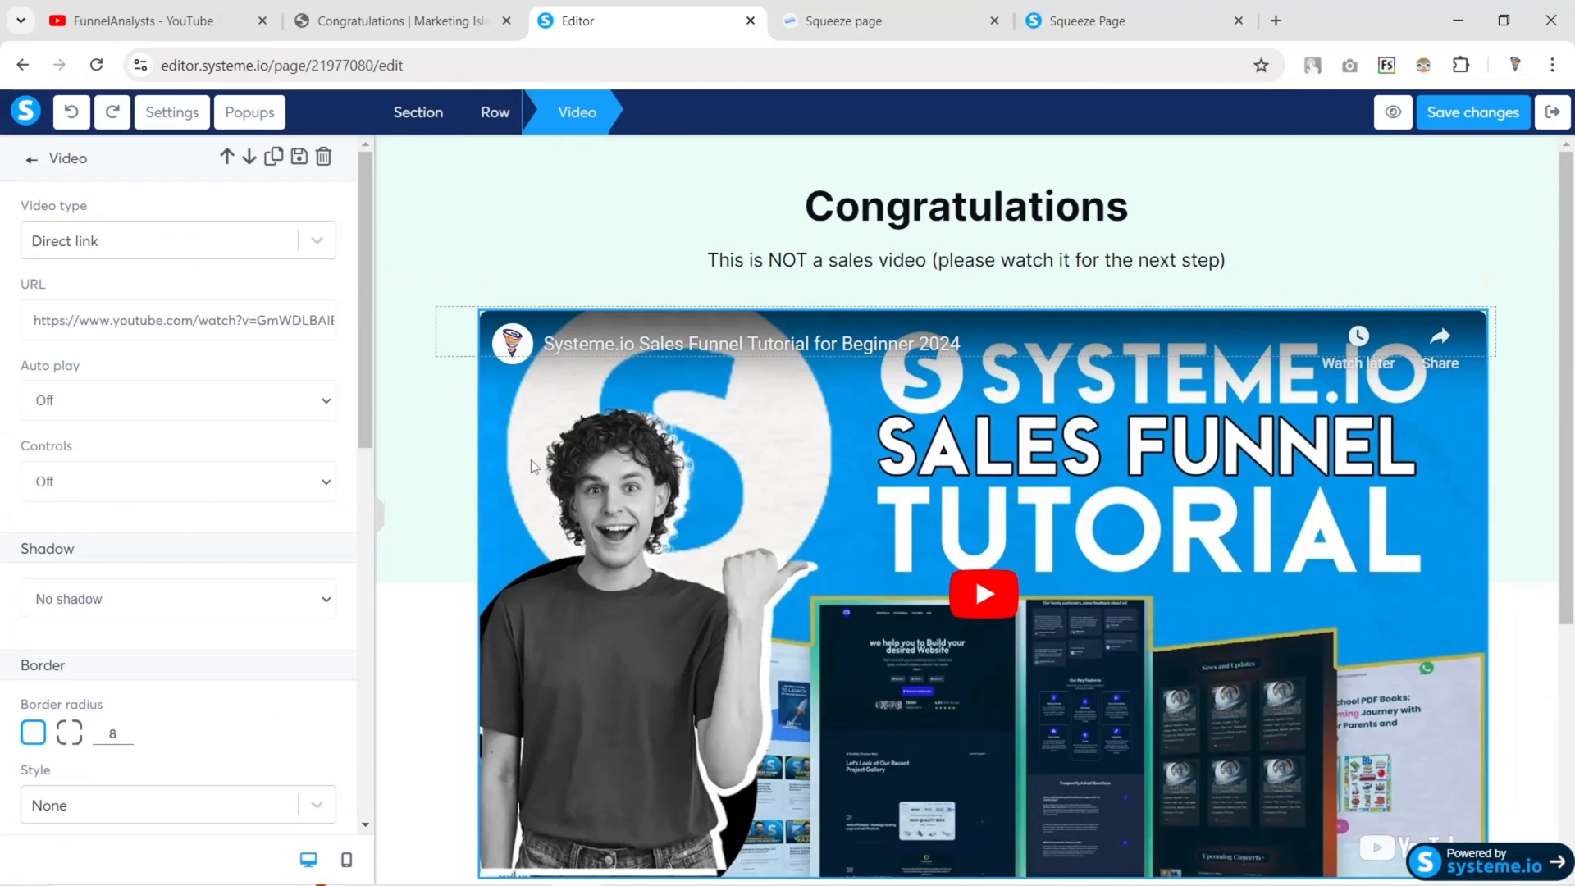
{"action": "scroll", "coordinate": [216, 481], "scroll_direction": "down", "scroll_amount": 8}
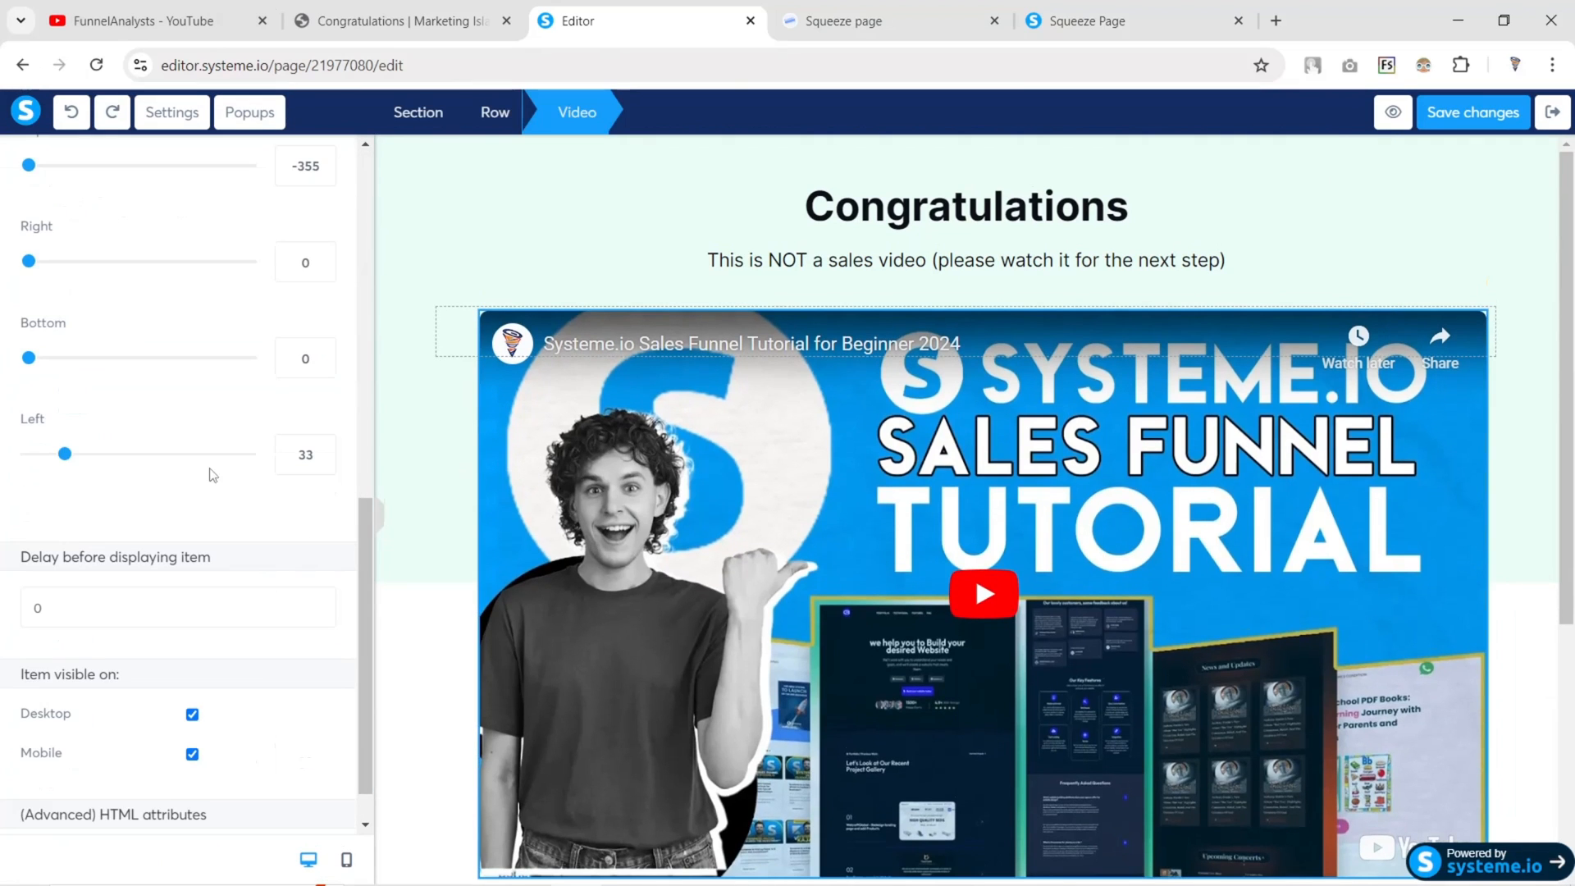
{"action": "left_click_drag", "start_coordinate": [319, 456], "coordinate": [261, 460]}
{"action": "type", "text": "50"}
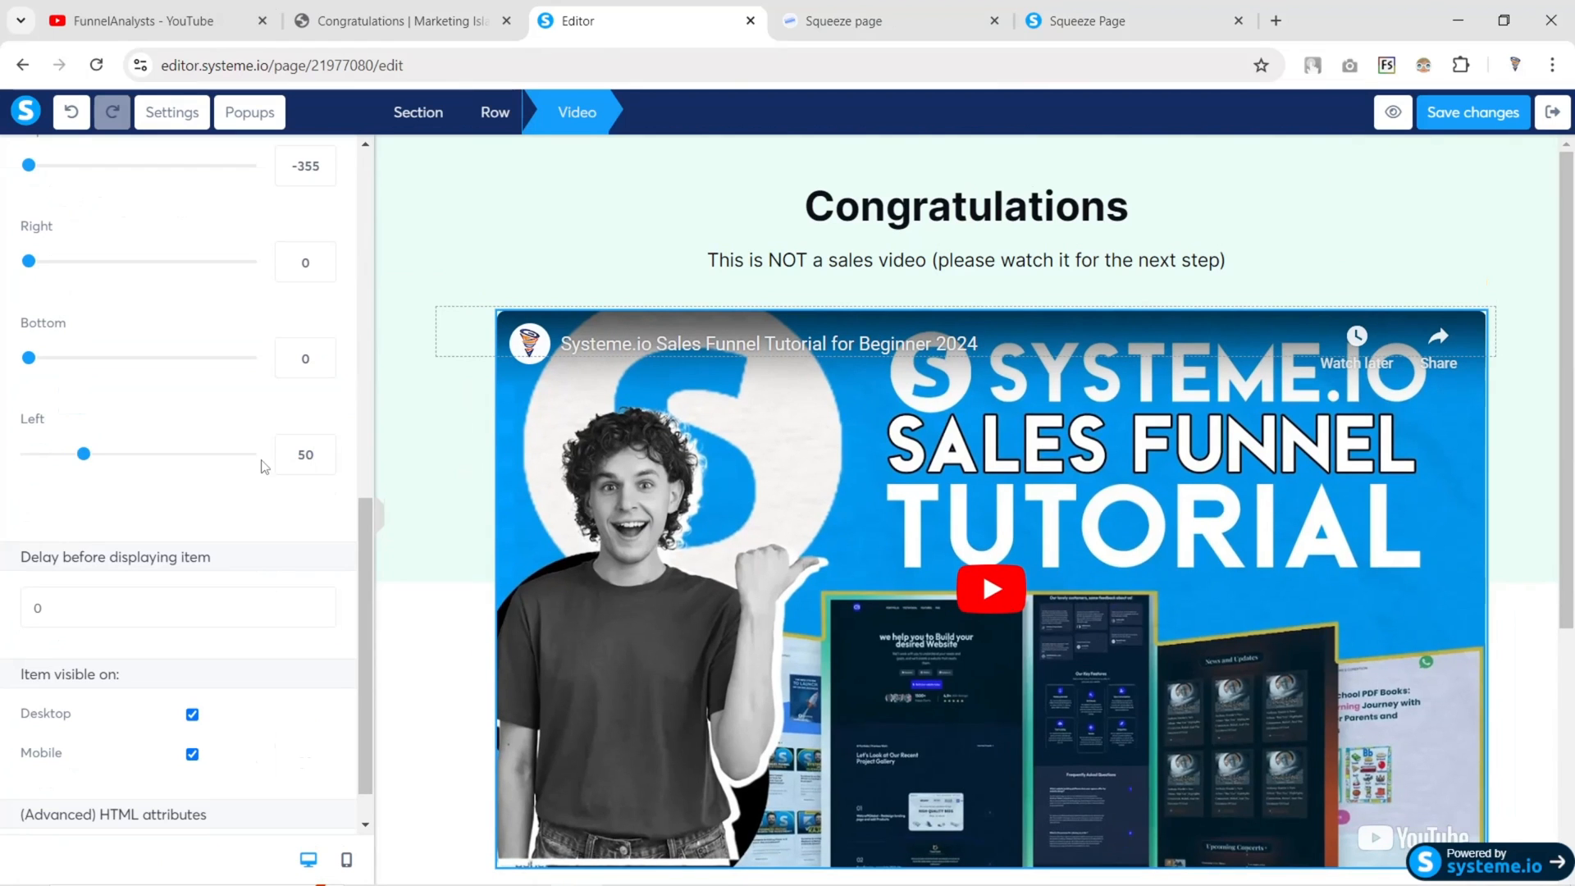
{"action": "scroll", "coordinate": [261, 524], "scroll_direction": "up", "scroll_amount": 4}
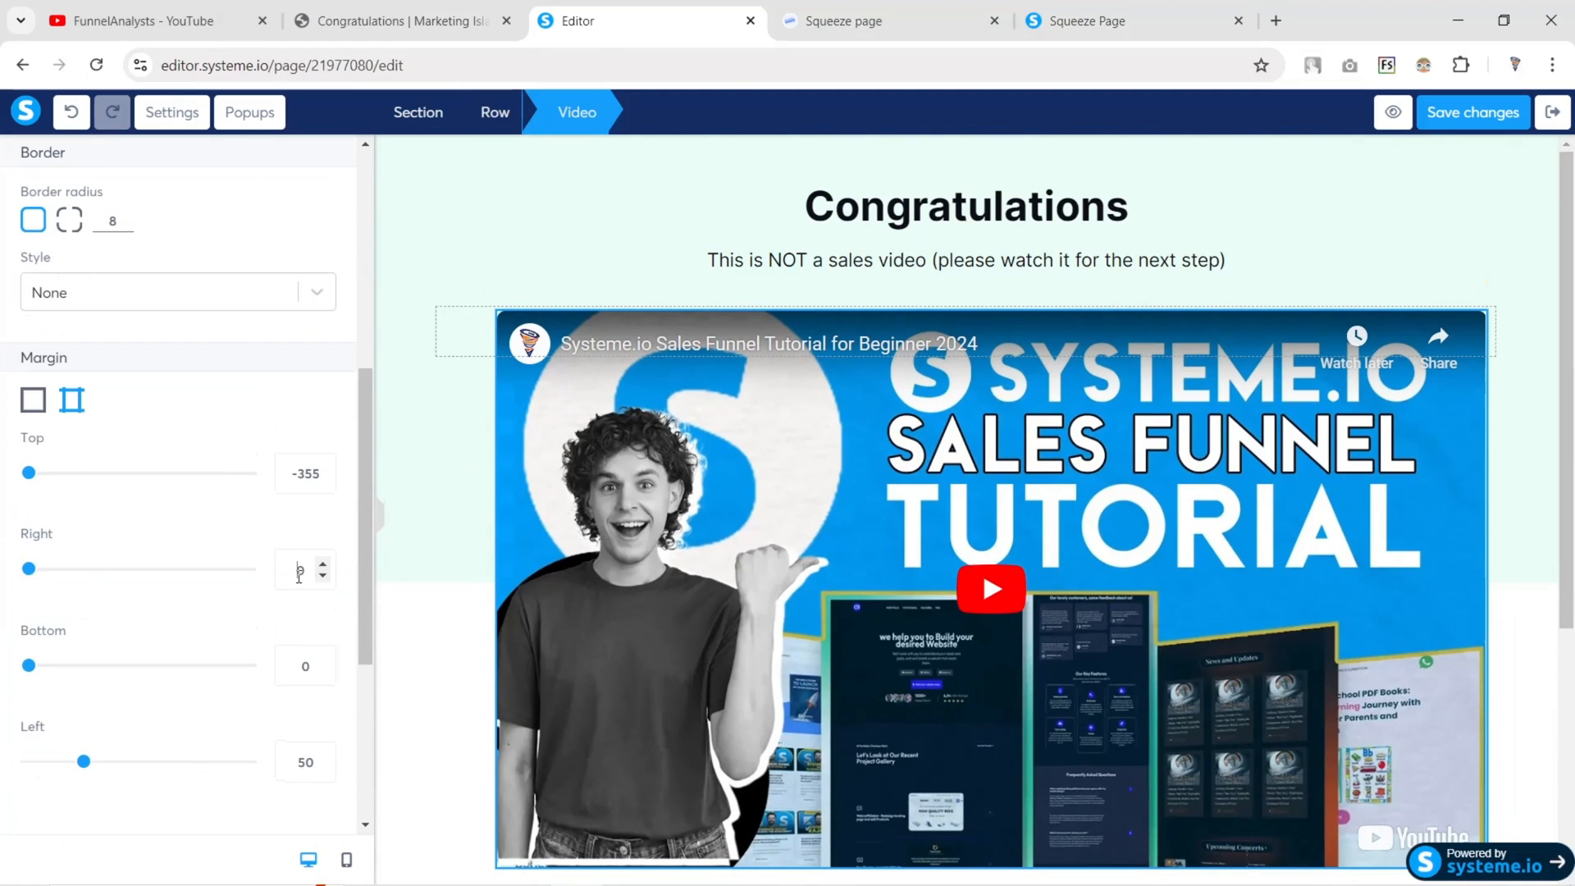
{"action": "left_click", "coordinate": [380, 525]}
Save the page and preview the centred video, then return to the editor
{"action": "left_click", "coordinate": [1473, 115]}
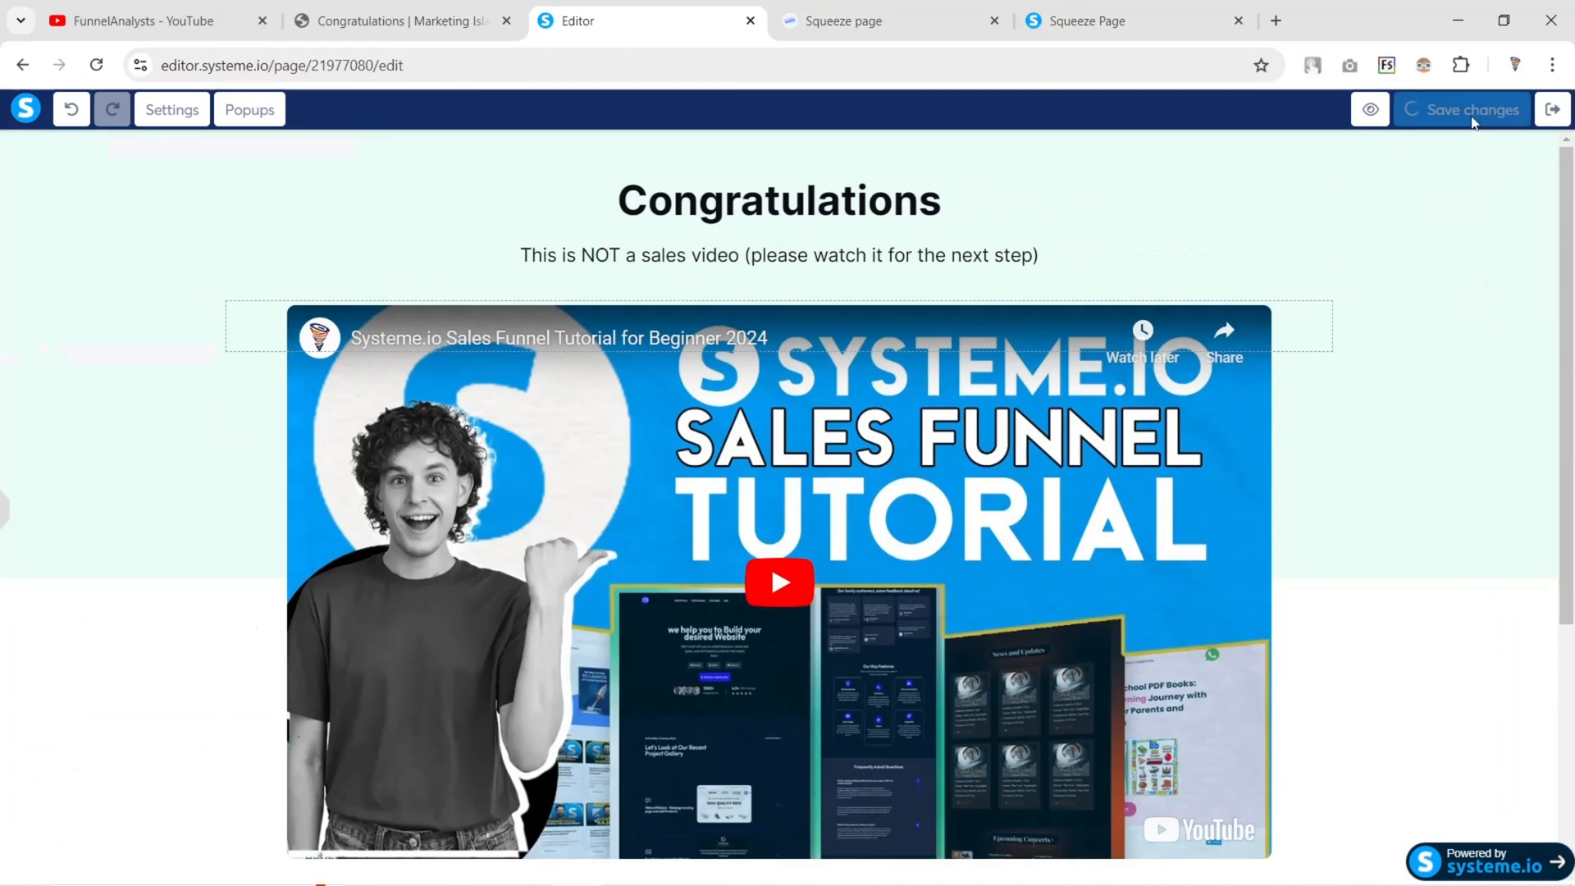
{"action": "left_click", "coordinate": [1372, 110]}
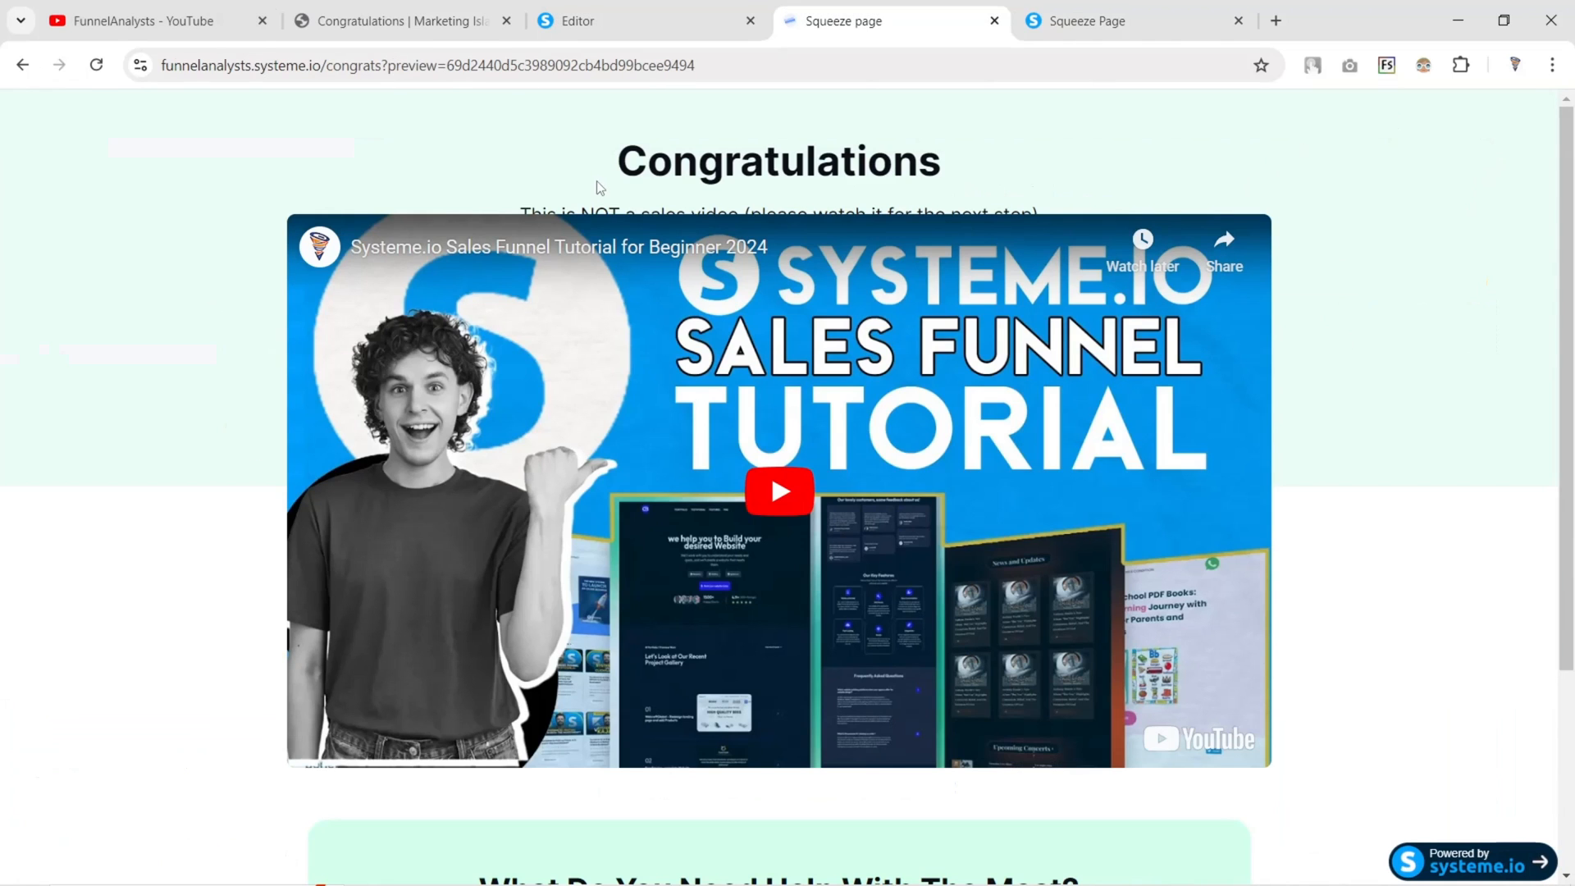
{"action": "left_click", "coordinate": [578, 21]}
Add a small bottom margin to the header section to push the video down from the subheadline
{"action": "scroll", "coordinate": [160, 393], "scroll_direction": "down", "scroll_amount": 4}
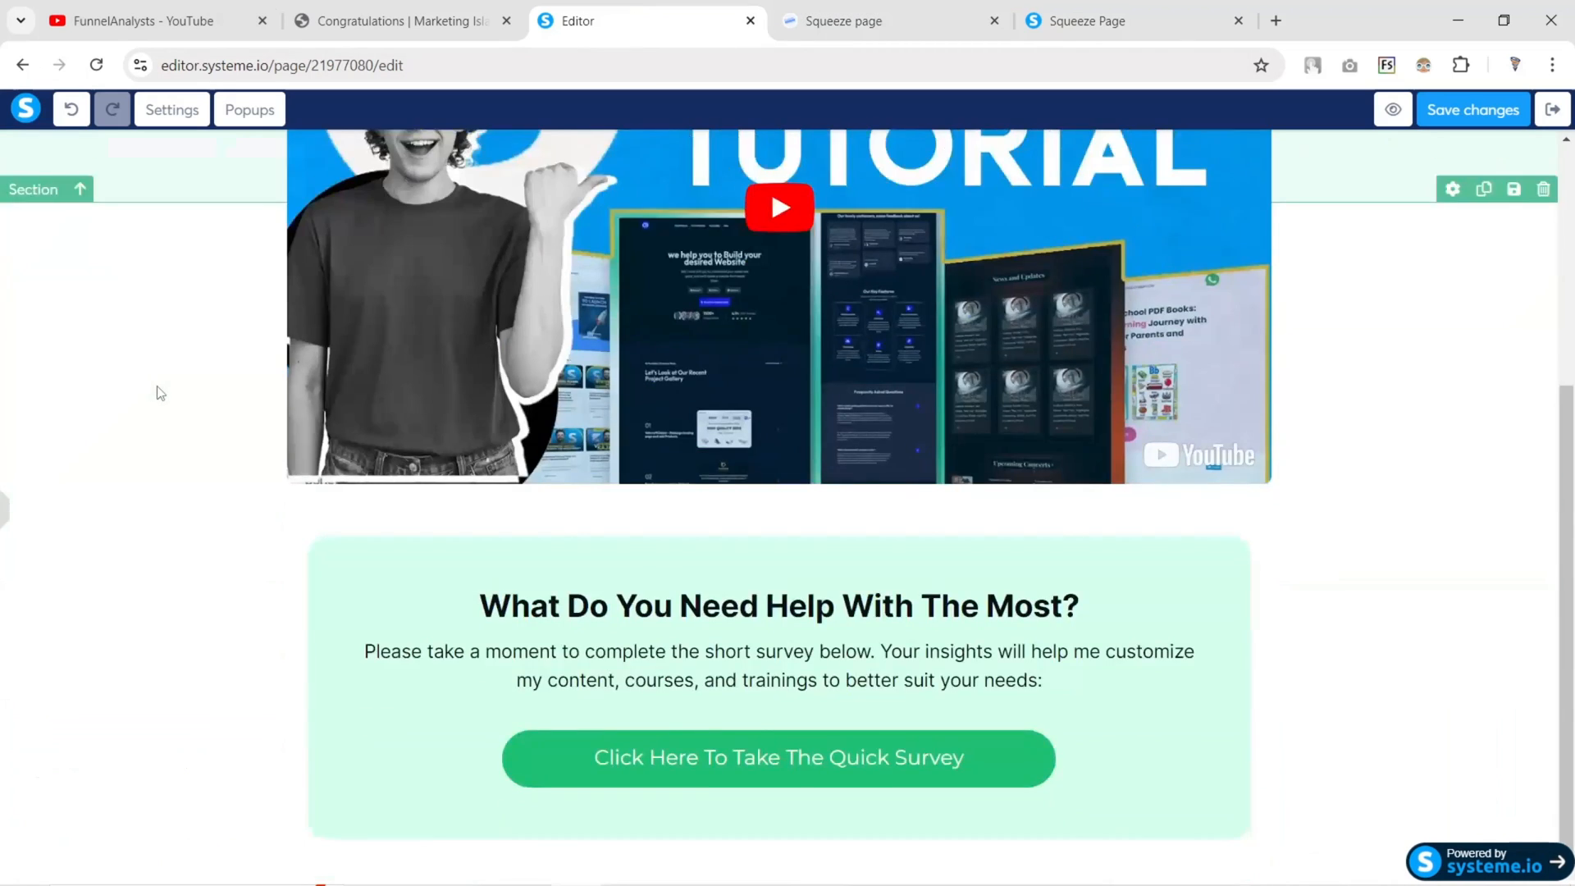
{"action": "left_click", "coordinate": [160, 393]}
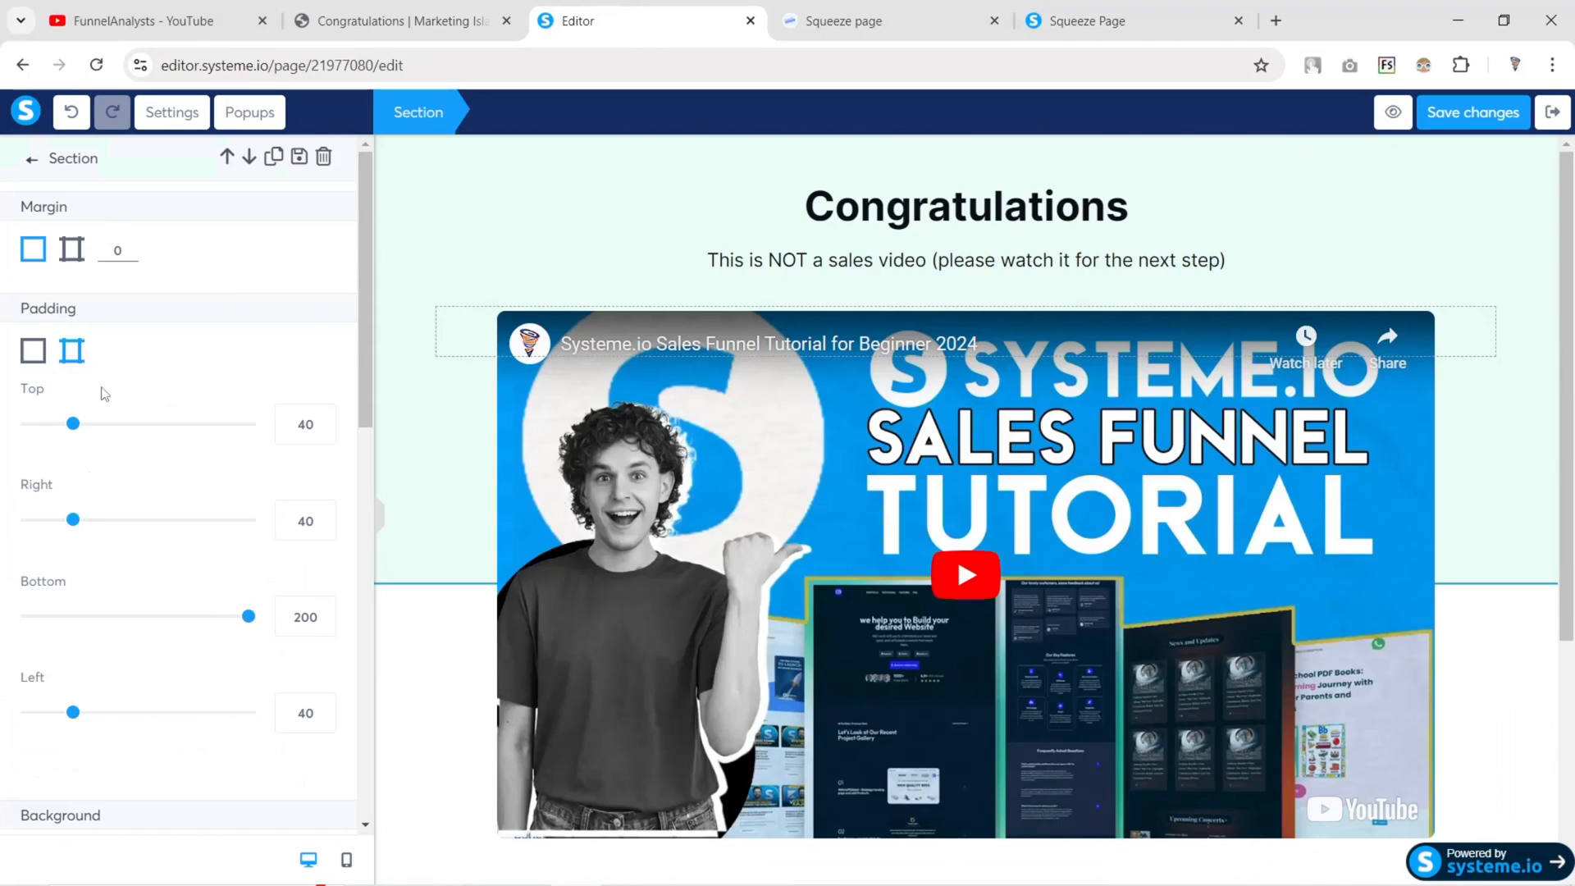
{"action": "left_click", "coordinate": [73, 255]}
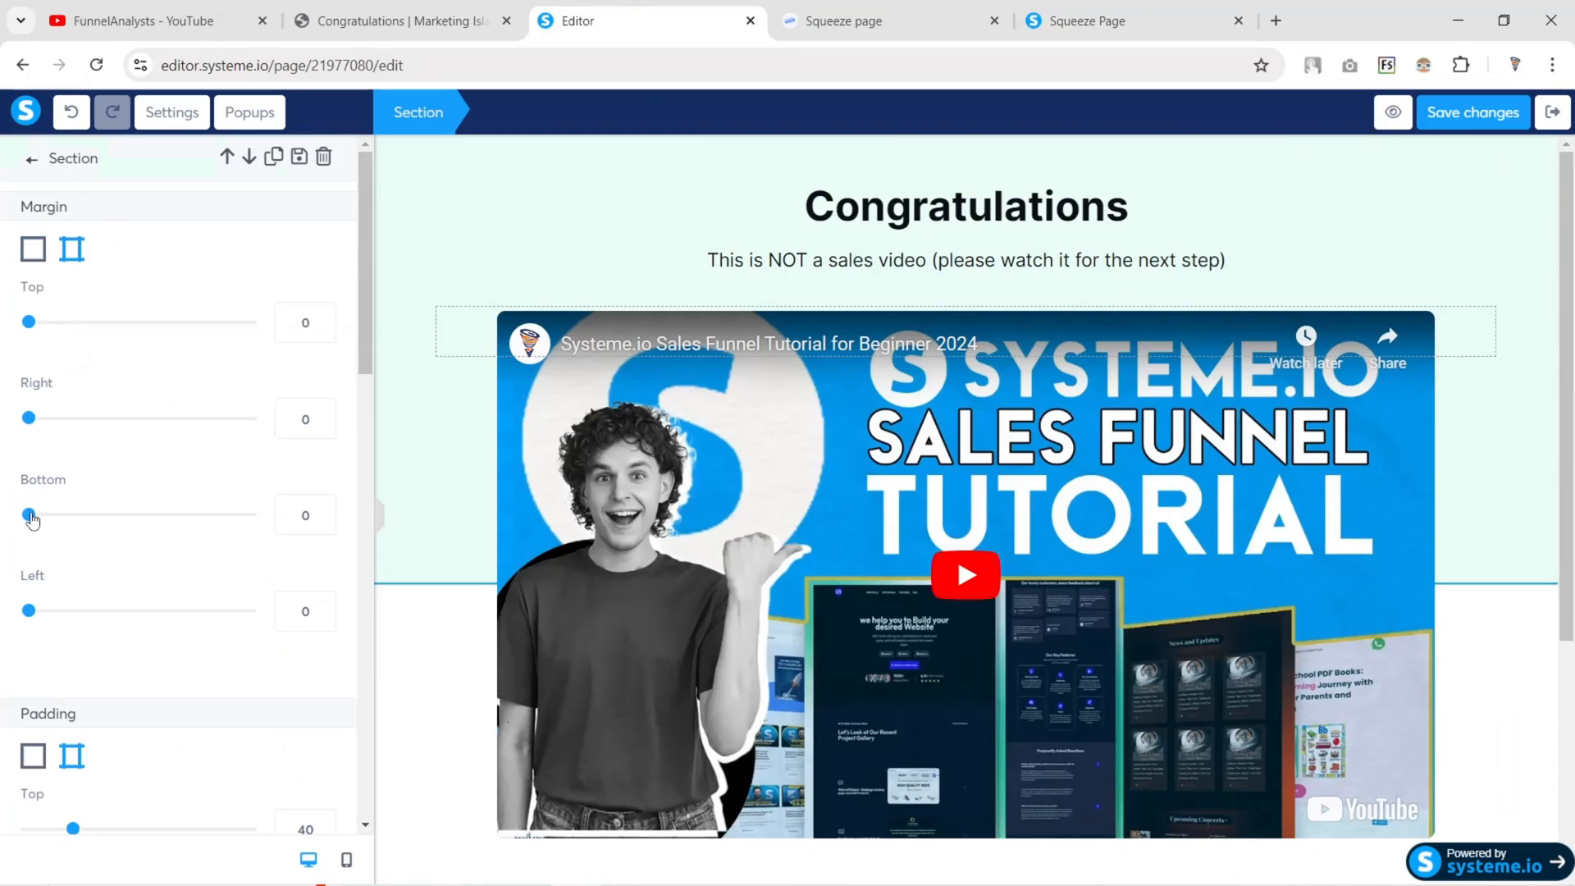
{"action": "left_click_drag", "start_coordinate": [29, 515], "coordinate": [65, 515]}
Save the new header spacing, check it in the page preview and return to the editor
{"action": "left_click", "coordinate": [1436, 115]}
{"action": "left_click", "coordinate": [1370, 112]}
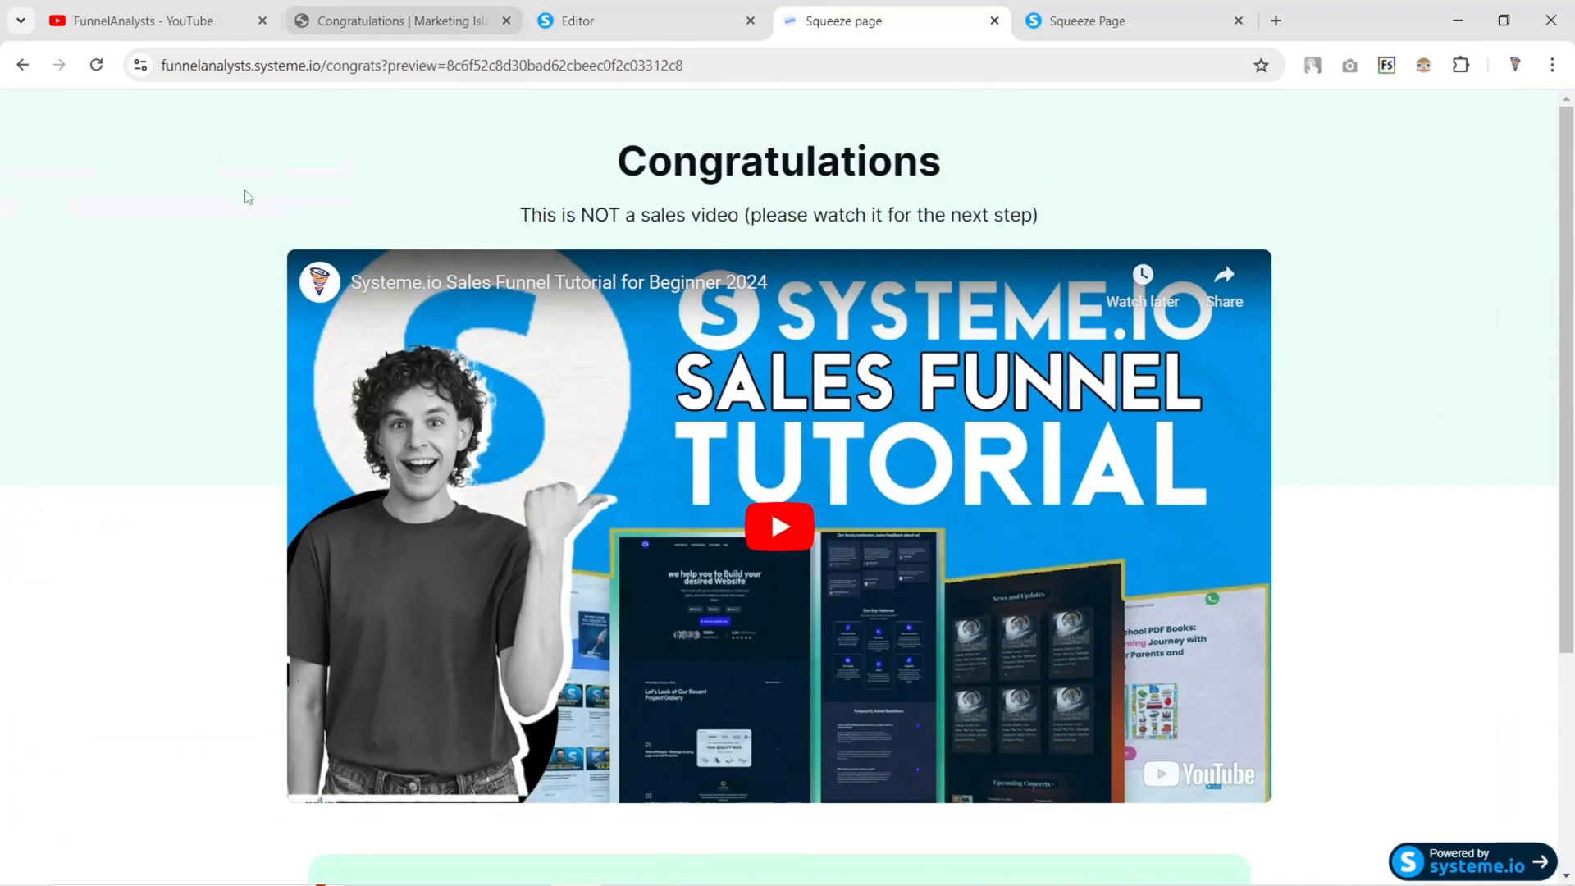
{"action": "left_click", "coordinate": [644, 21]}
Give the survey box a solid full border in fully opaque black
{"action": "left_click", "coordinate": [462, 319]}
{"action": "scroll", "coordinate": [525, 336], "scroll_direction": "down", "scroll_amount": 5}
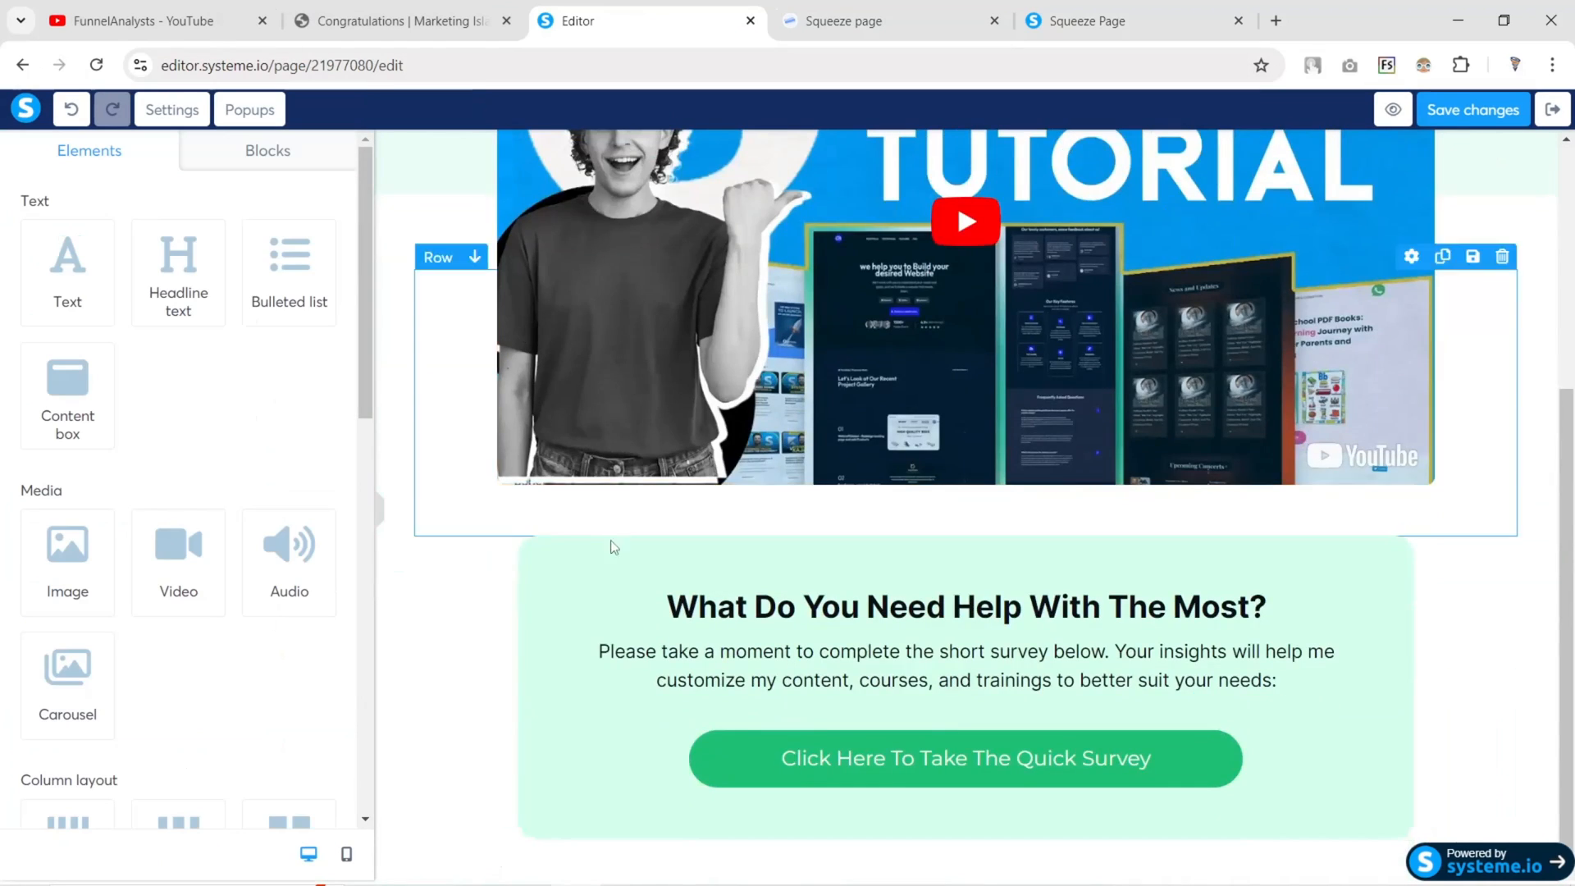
{"action": "left_click", "coordinate": [549, 573]}
{"action": "scroll", "coordinate": [186, 535], "scroll_direction": "down", "scroll_amount": 10}
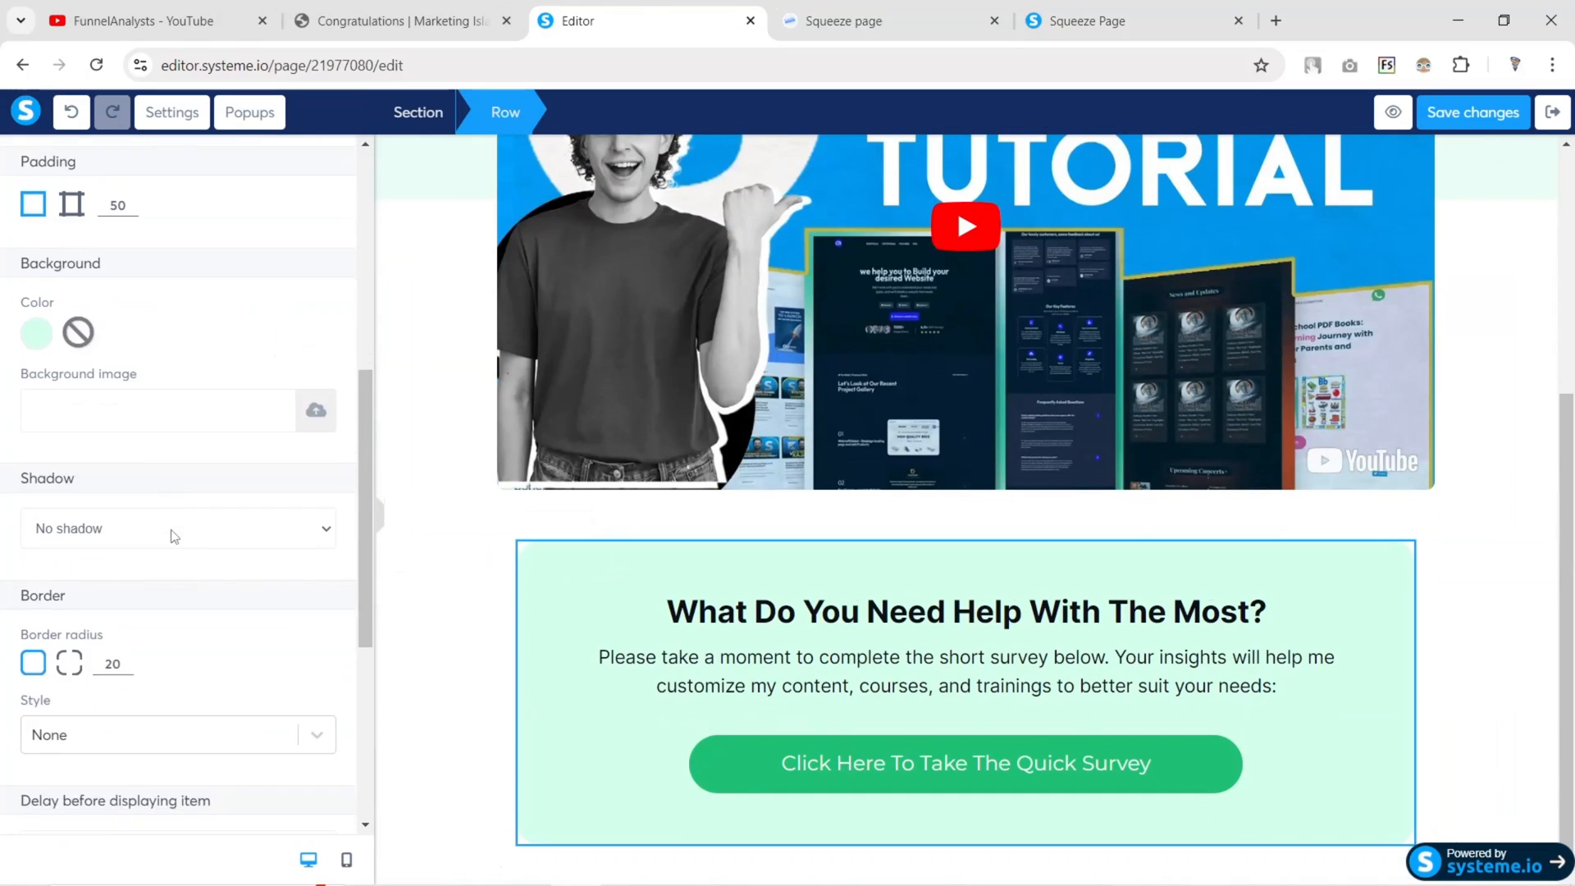
{"action": "left_click", "coordinate": [74, 365]}
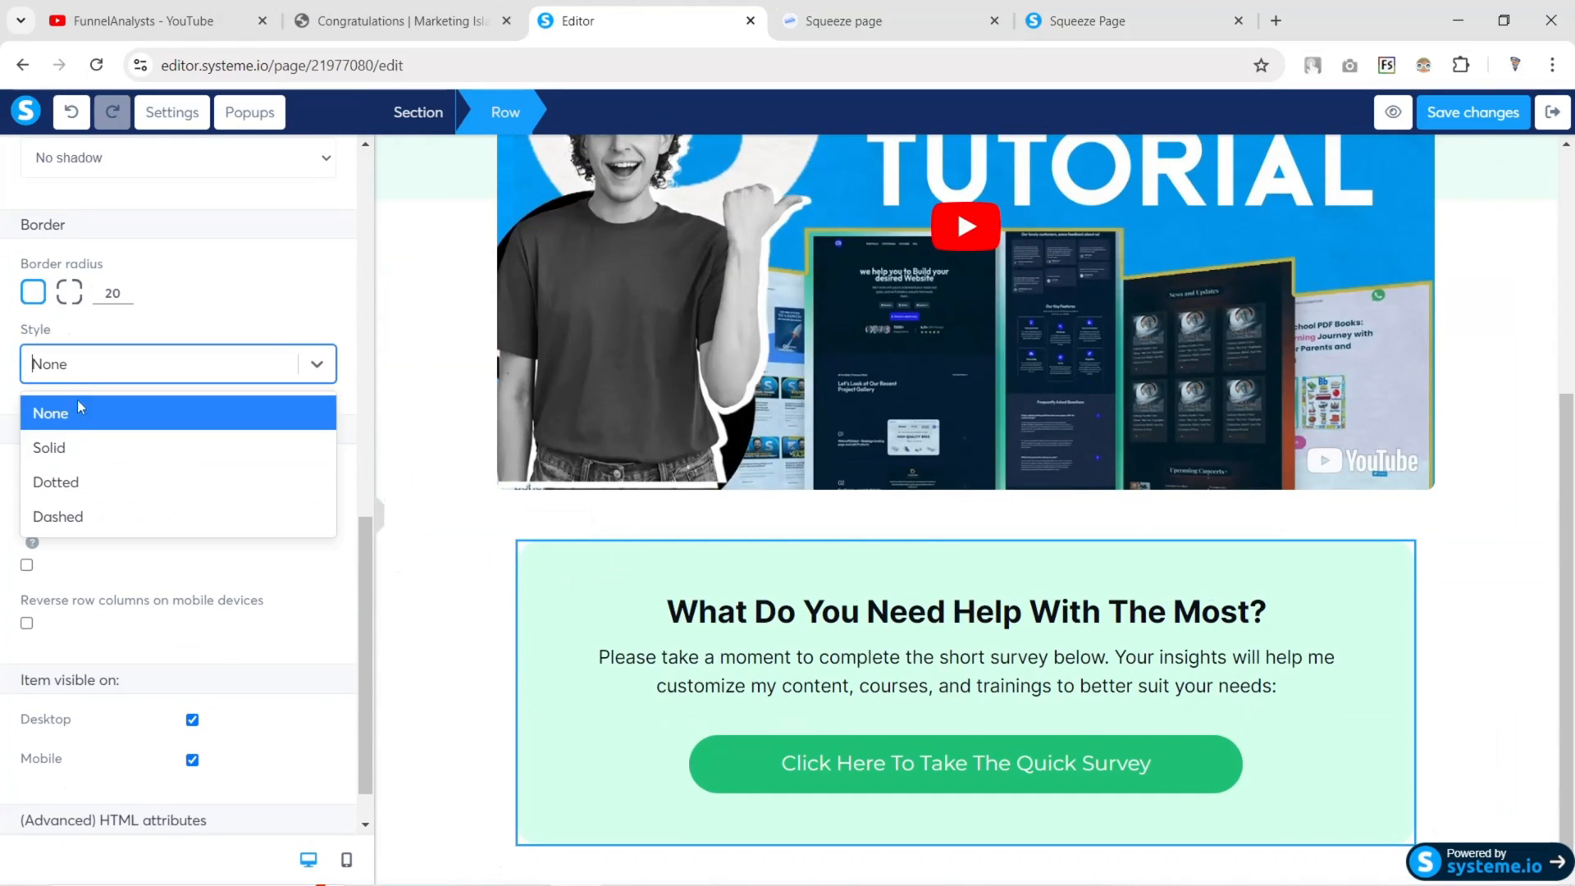
{"action": "left_click", "coordinate": [74, 447]}
{"action": "left_click", "coordinate": [37, 441]}
{"action": "left_click_drag", "start_coordinate": [183, 233], "coordinate": [82, 333]}
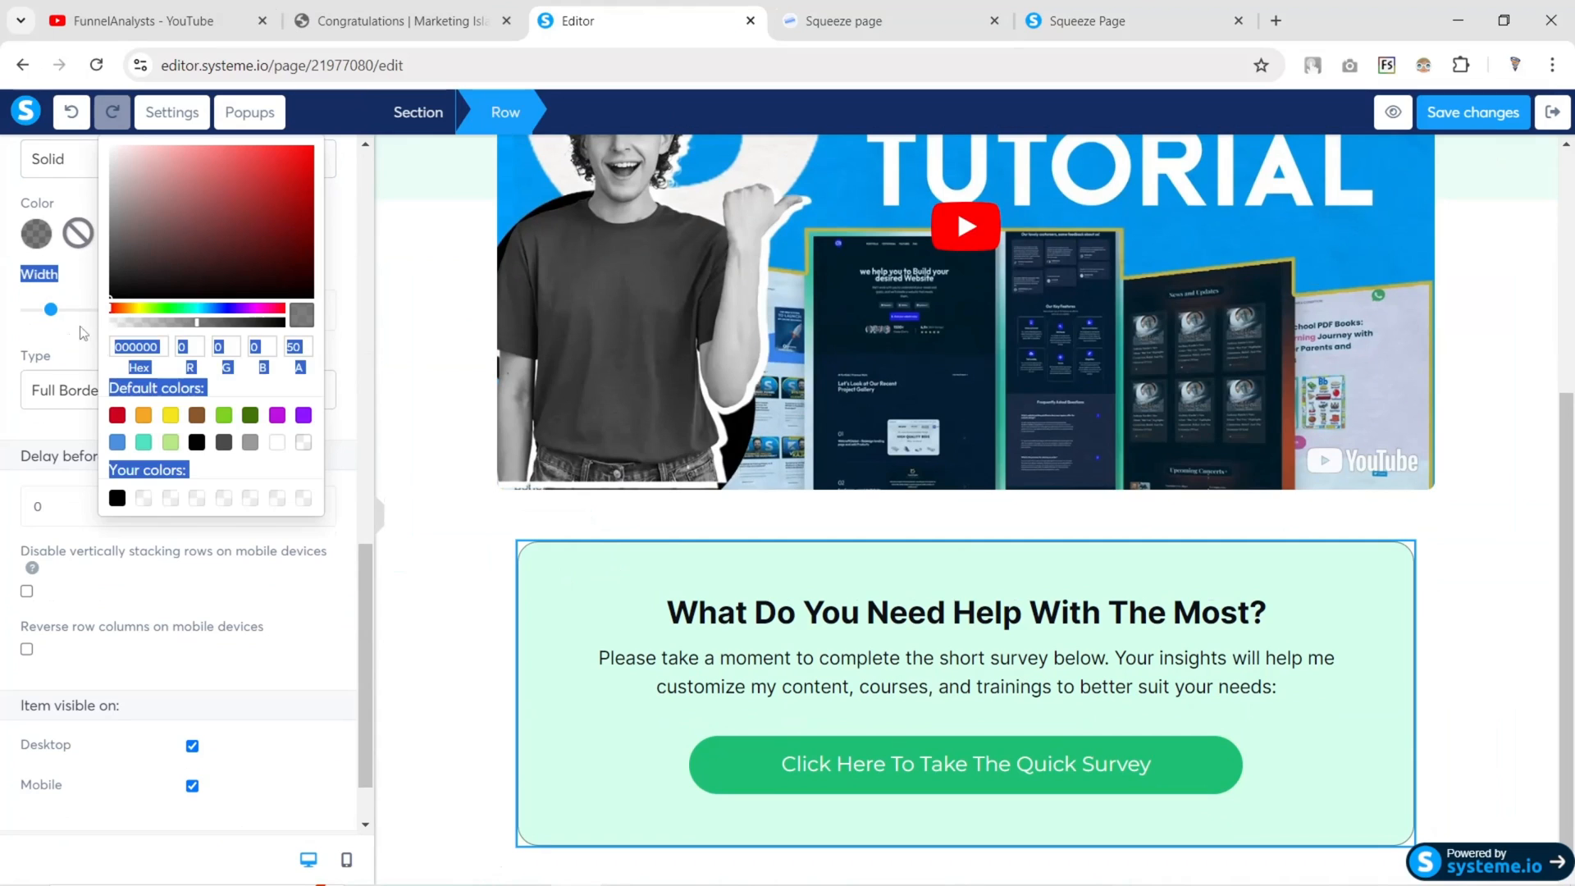
{"action": "left_click", "coordinate": [4, 365]}
{"action": "scroll", "coordinate": [33, 328], "scroll_direction": "up", "scroll_amount": 1}
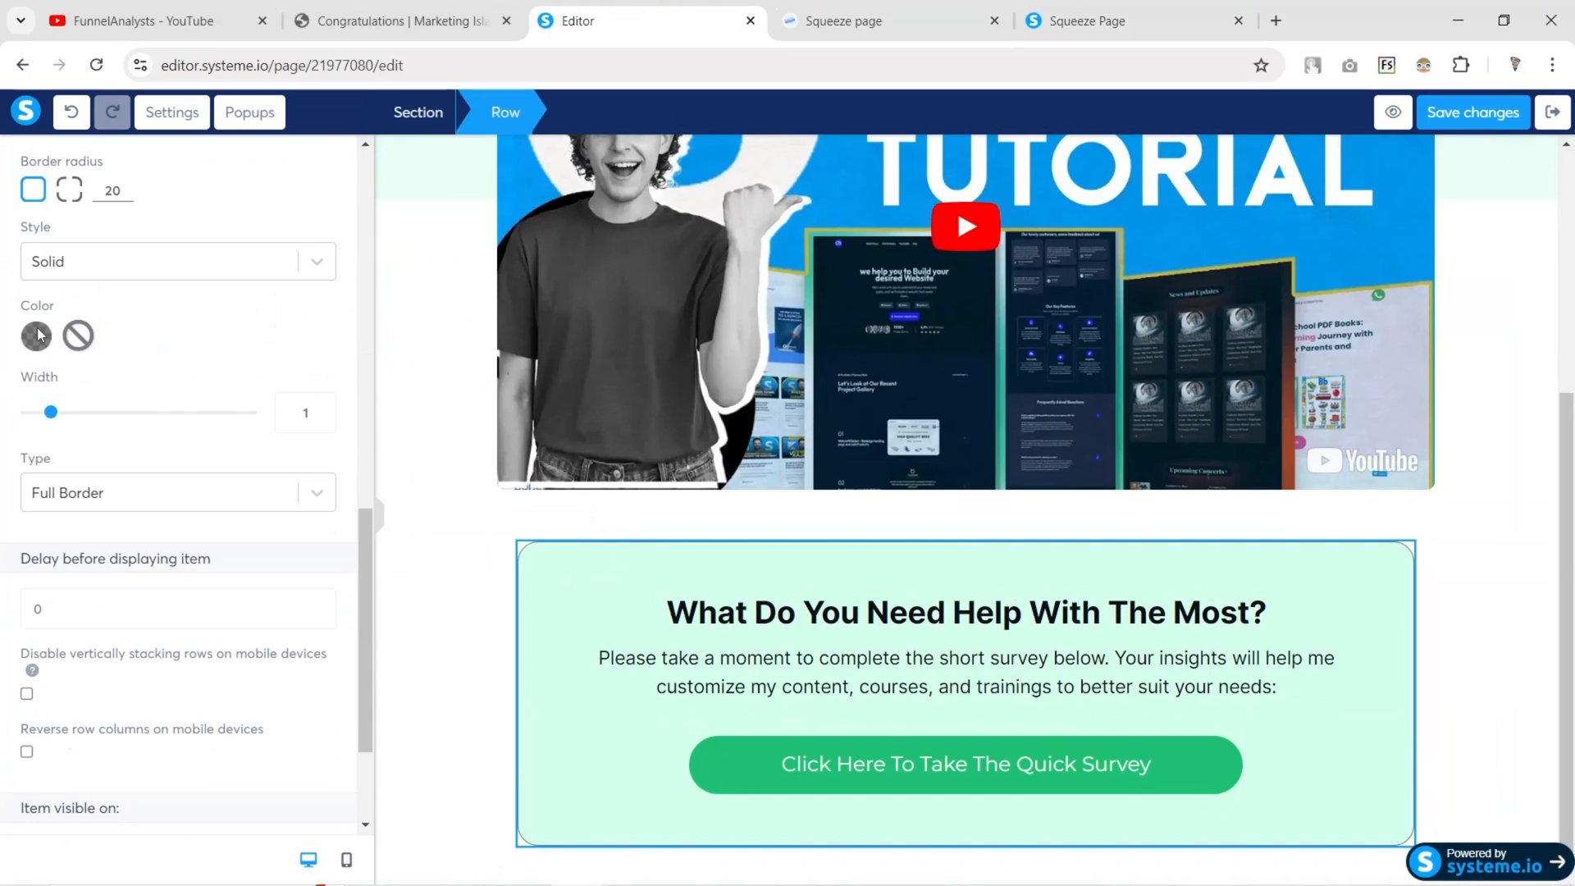
{"action": "left_click", "coordinate": [36, 336]}
{"action": "left_click_drag", "start_coordinate": [197, 332], "coordinate": [281, 333]}
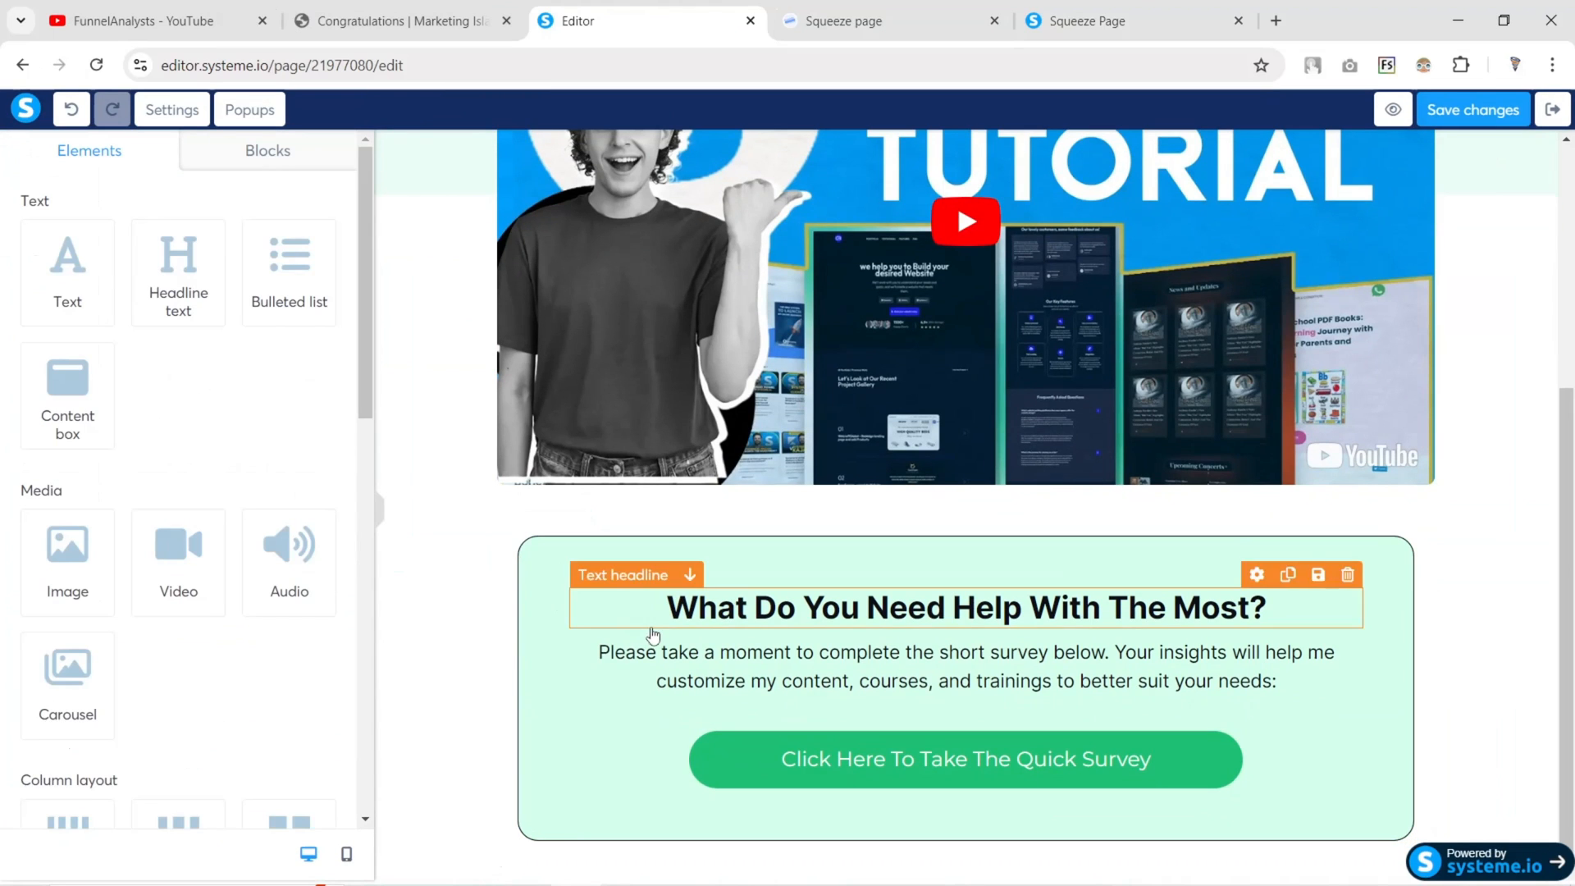
Clear the border colour of the survey box
{"action": "left_click", "coordinate": [532, 535]}
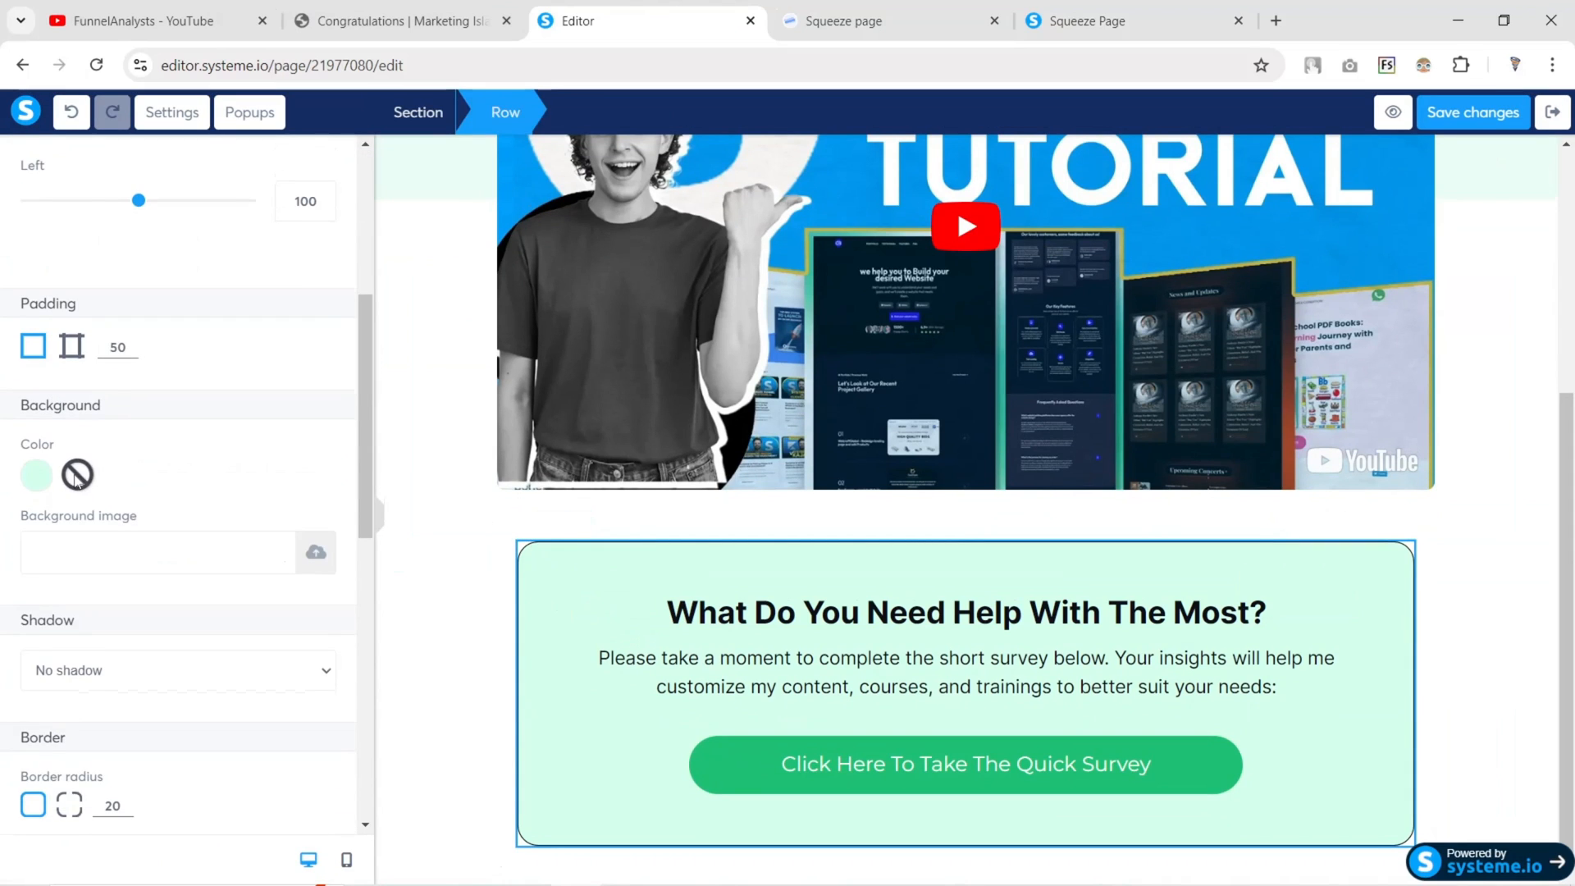
{"action": "scroll", "coordinate": [133, 457], "scroll_direction": "down", "scroll_amount": 3}
{"action": "left_click", "coordinate": [78, 653]}
{"action": "left_click", "coordinate": [378, 514]}
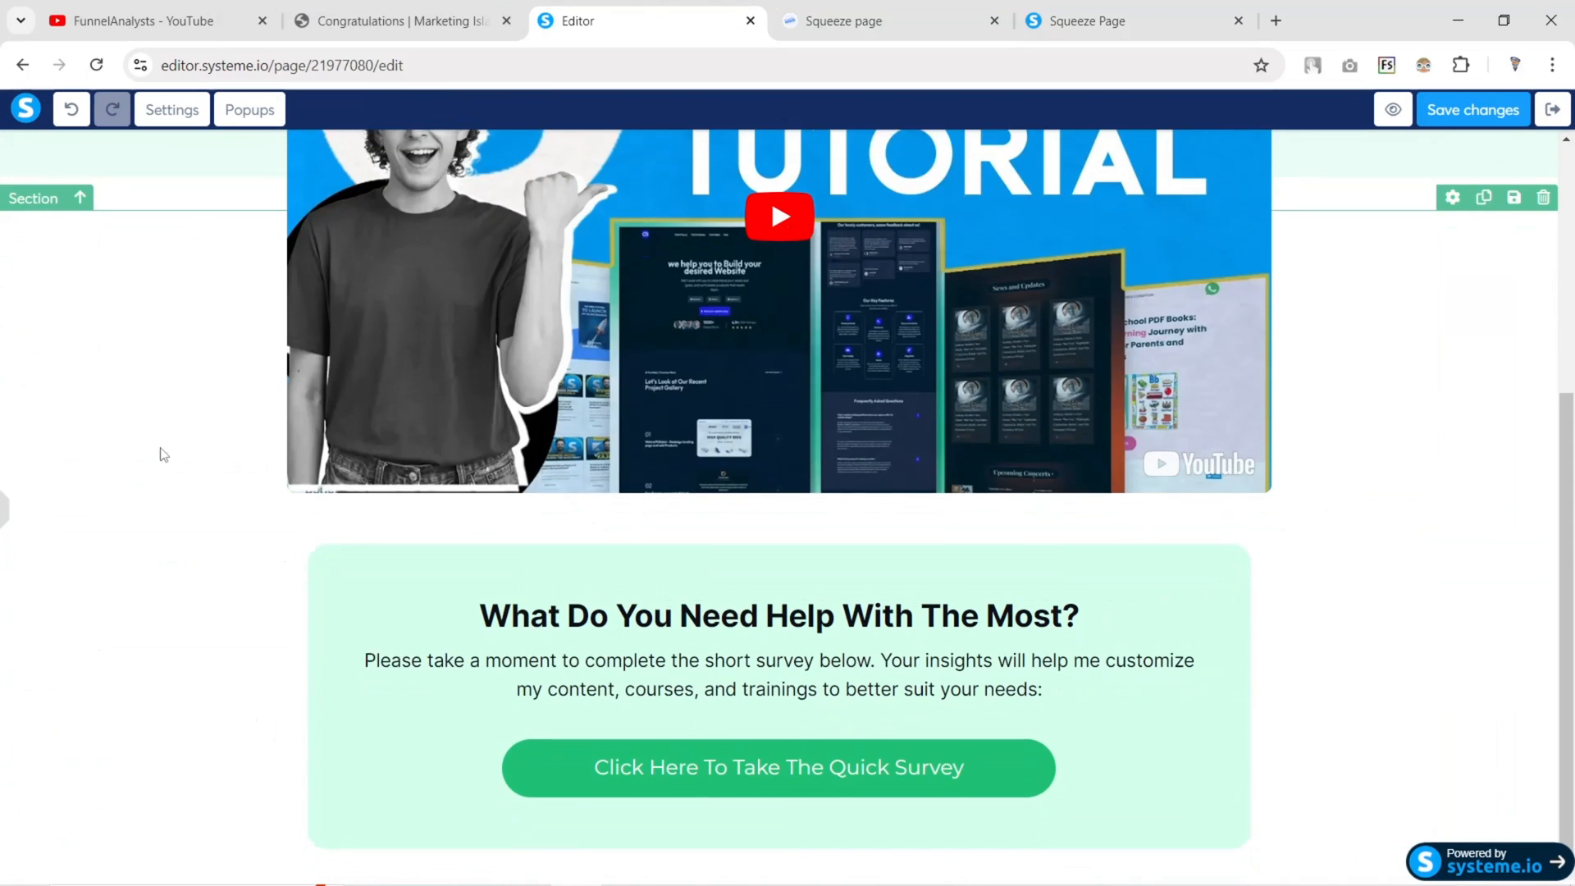
Open the quick survey linked on the reference congratulations page and examine its questions
{"action": "left_click", "coordinate": [402, 23]}
{"action": "scroll", "coordinate": [792, 589], "scroll_direction": "down", "scroll_amount": 1}
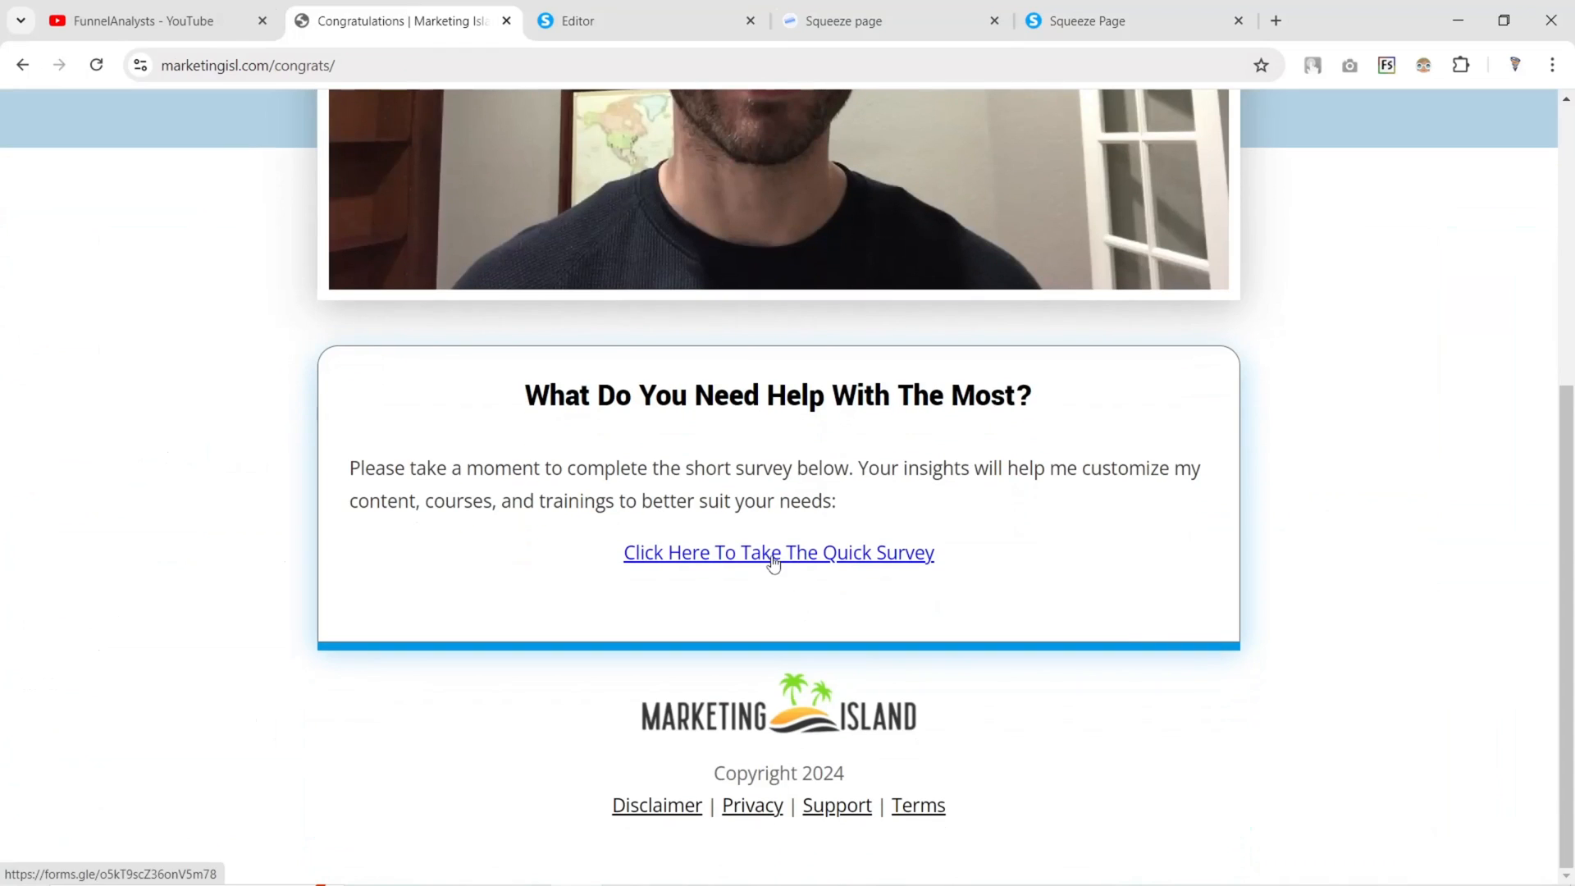
{"action": "left_click", "coordinate": [772, 557]}
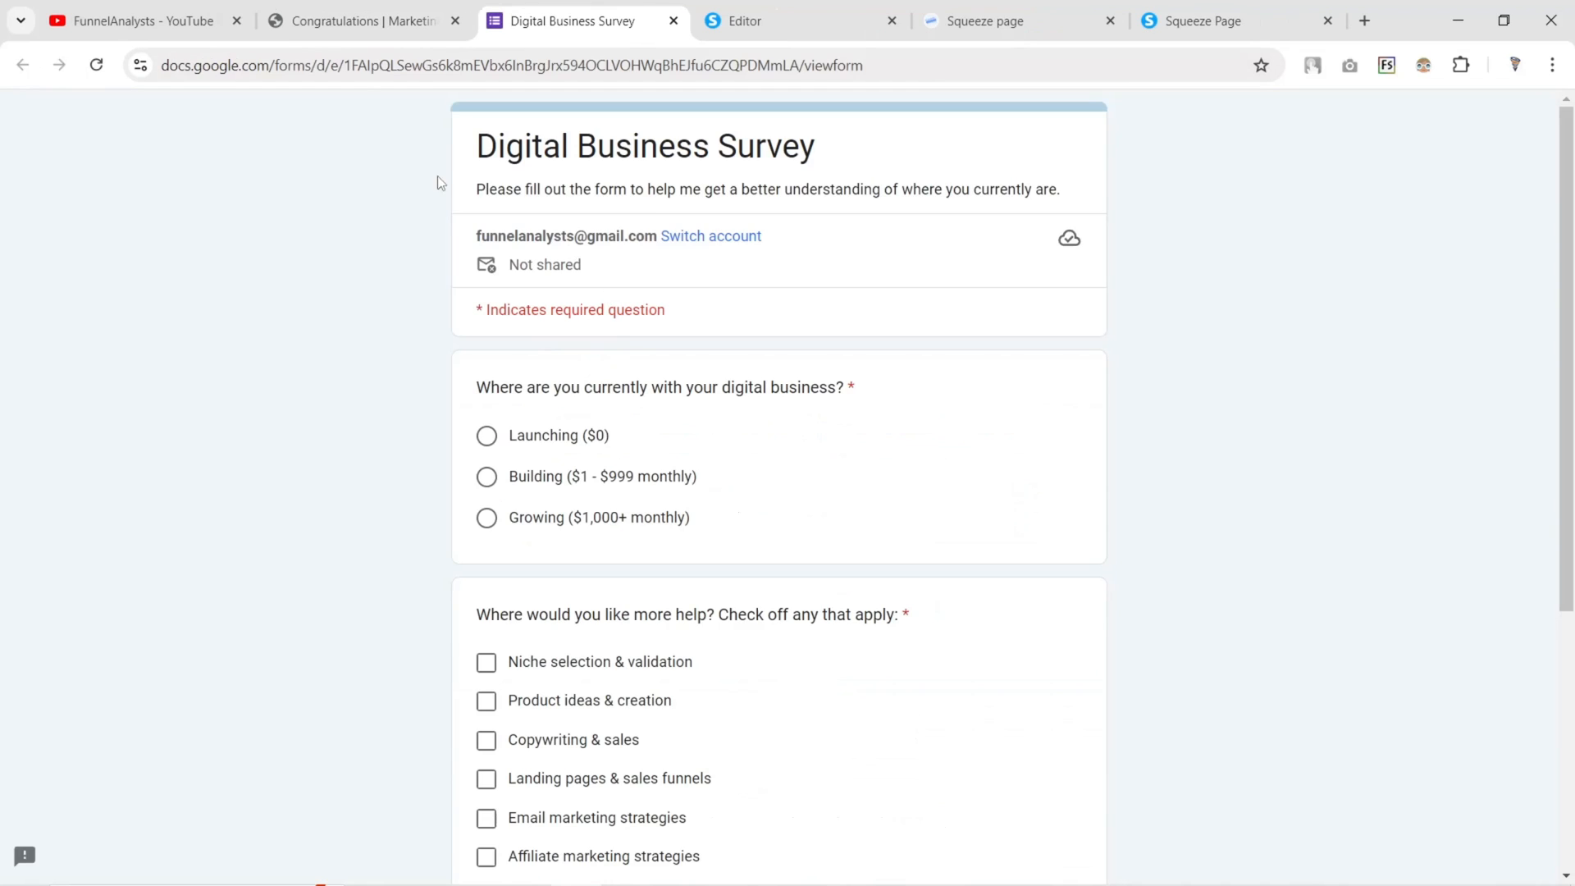
{"action": "scroll", "coordinate": [636, 328], "scroll_direction": "down", "scroll_amount": 5}
{"action": "scroll", "coordinate": [647, 365], "scroll_direction": "up", "scroll_amount": 5}
Find Google Forms through a web search in a new browser tab and create a new blank form
{"action": "key", "text": "ctrl+t"}
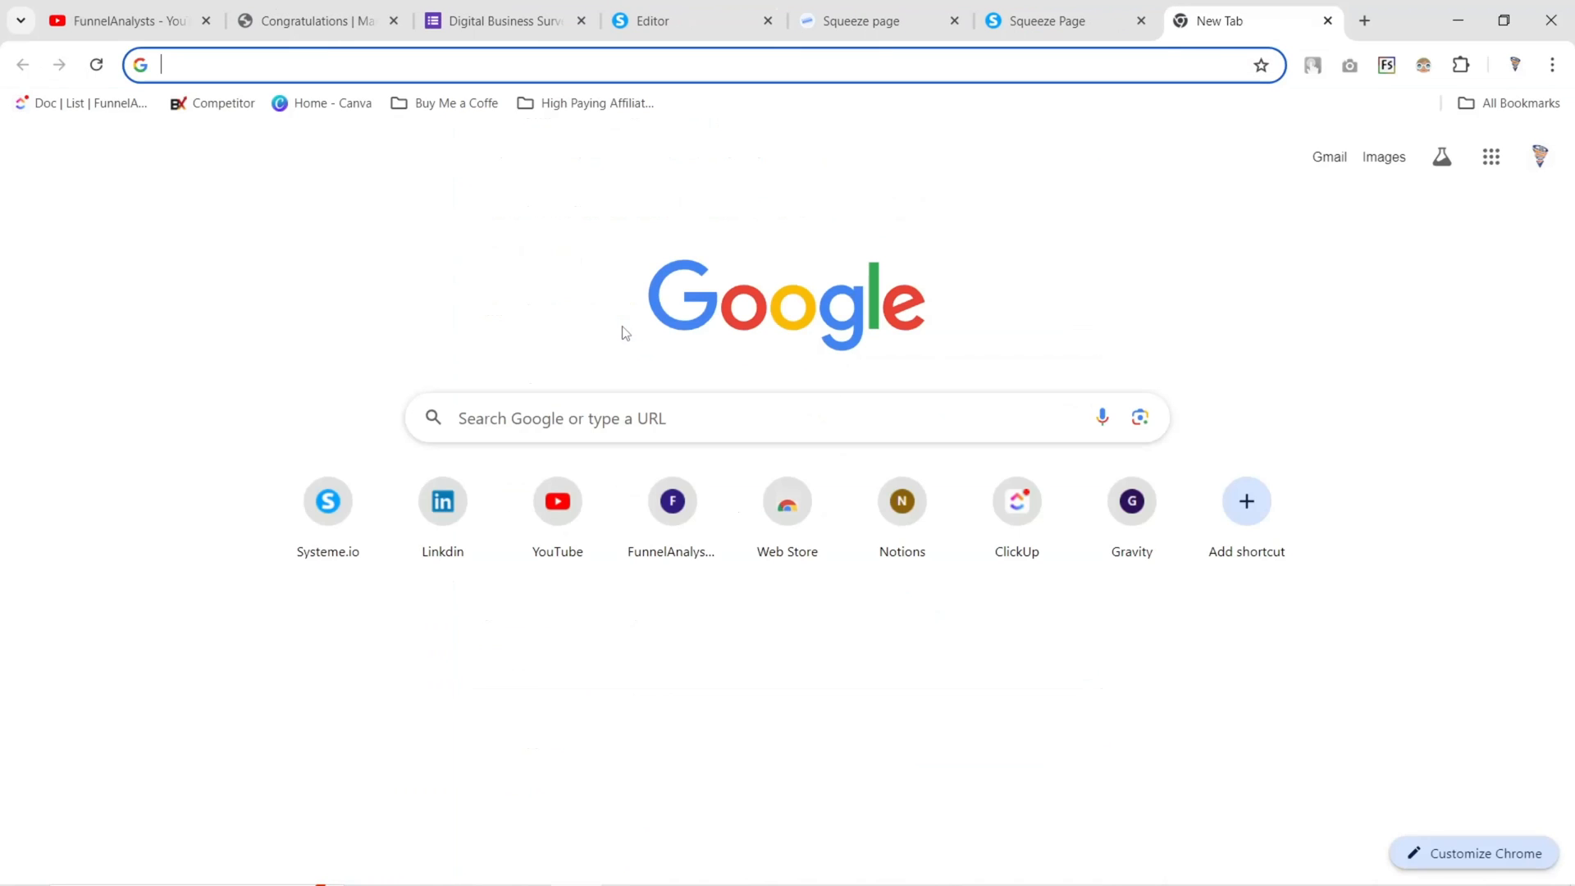
{"action": "type", "text": "google forms"}
{"action": "key", "text": "Return"}
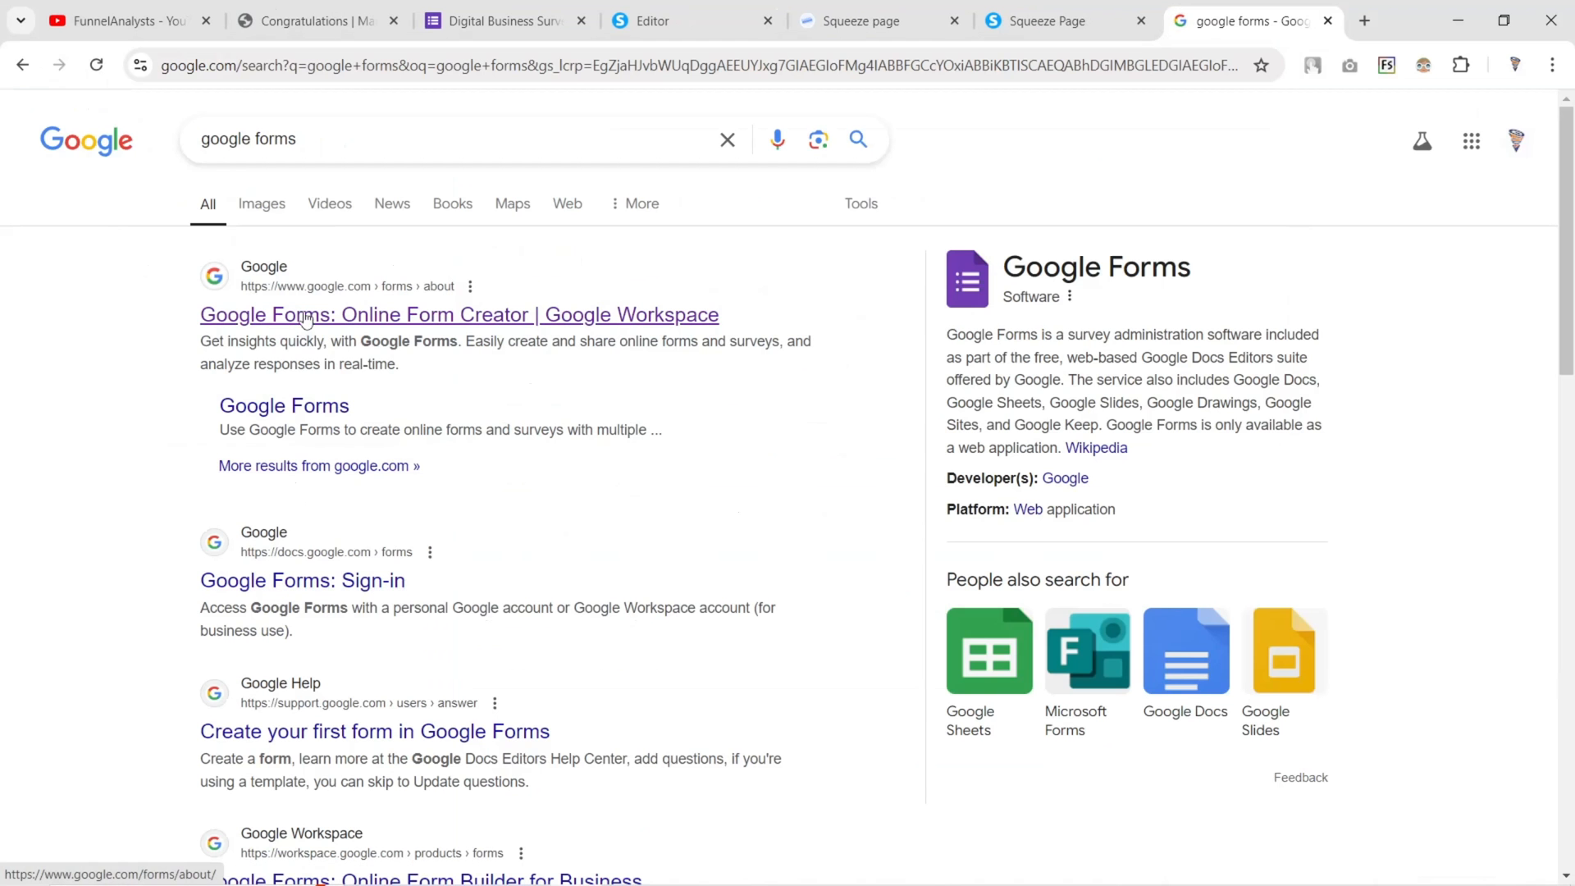
{"action": "left_click", "coordinate": [319, 325]}
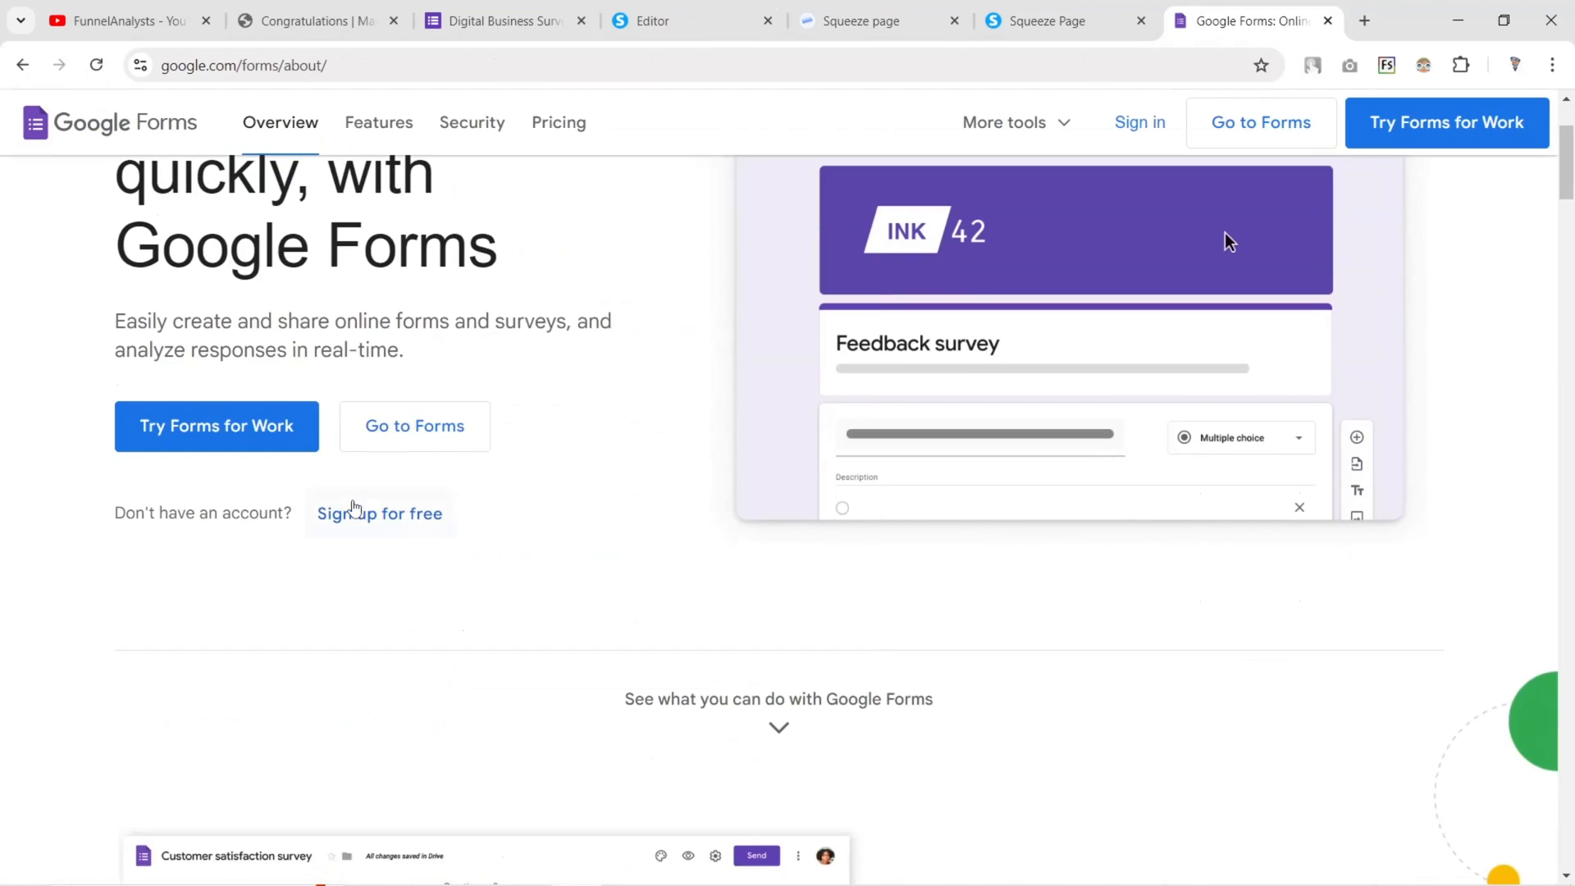
{"action": "left_click", "coordinate": [408, 428]}
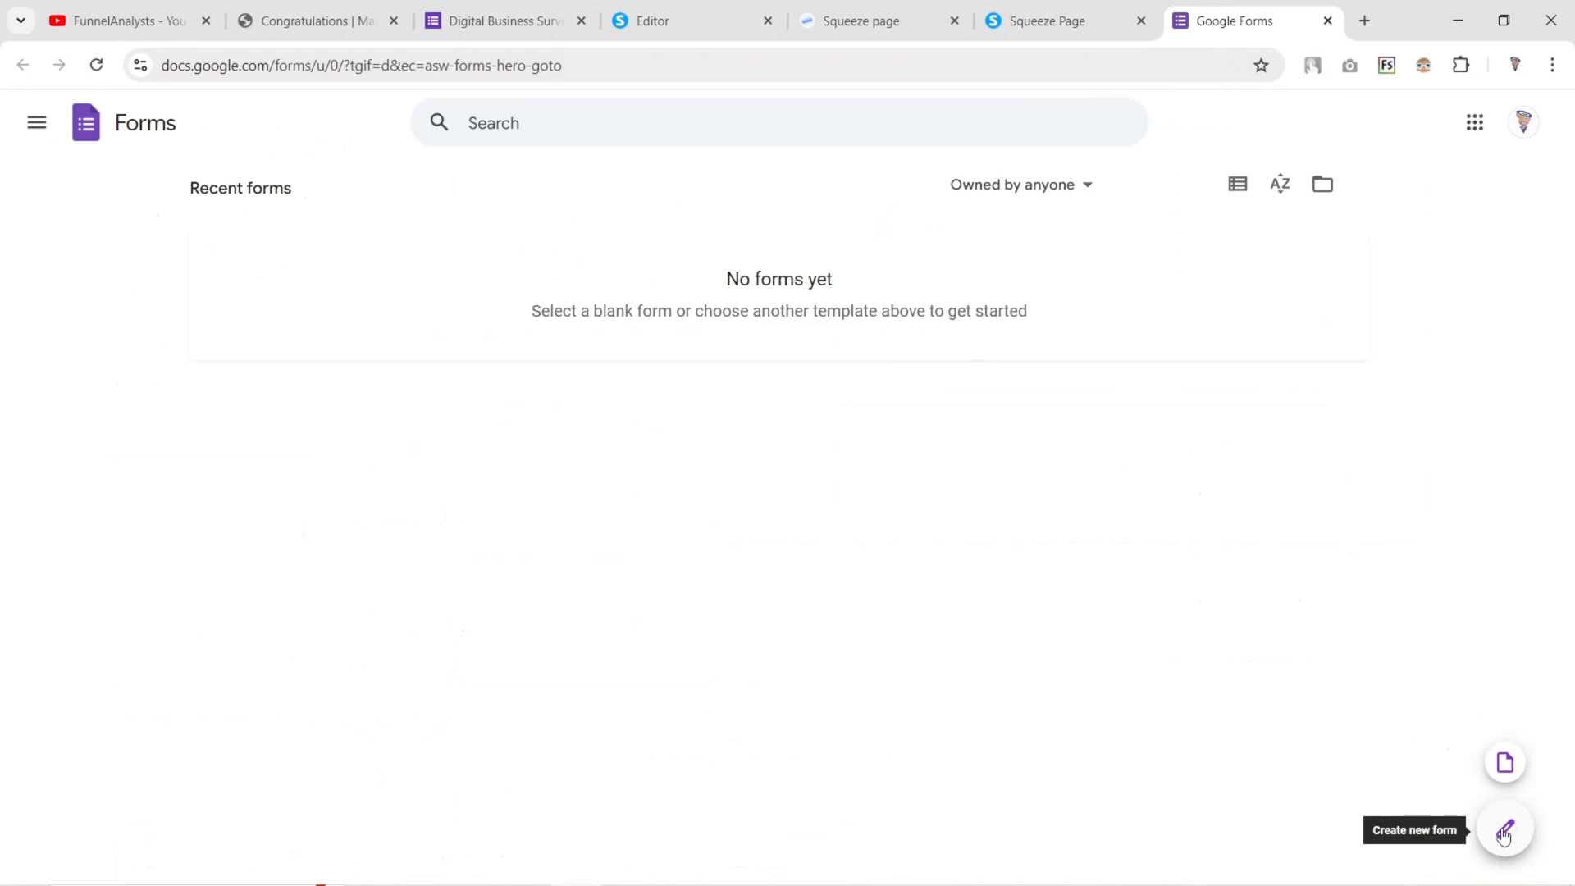
{"action": "left_click", "coordinate": [1504, 833]}
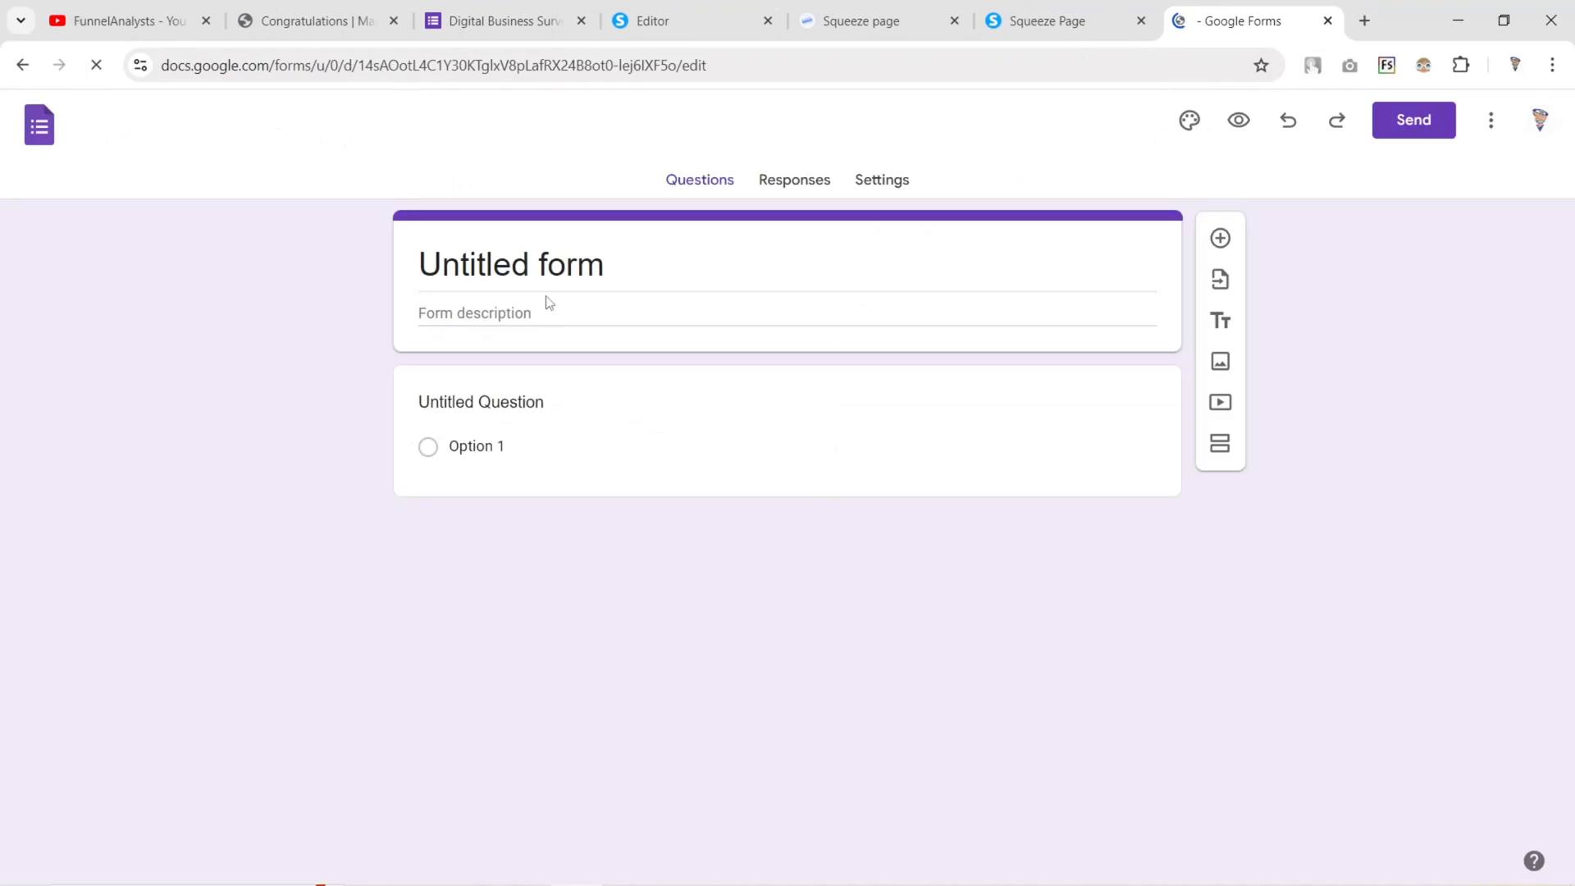
Title the blank form "Digital Business Survey", copying the title from the reference survey
{"action": "left_click", "coordinate": [493, 18]}
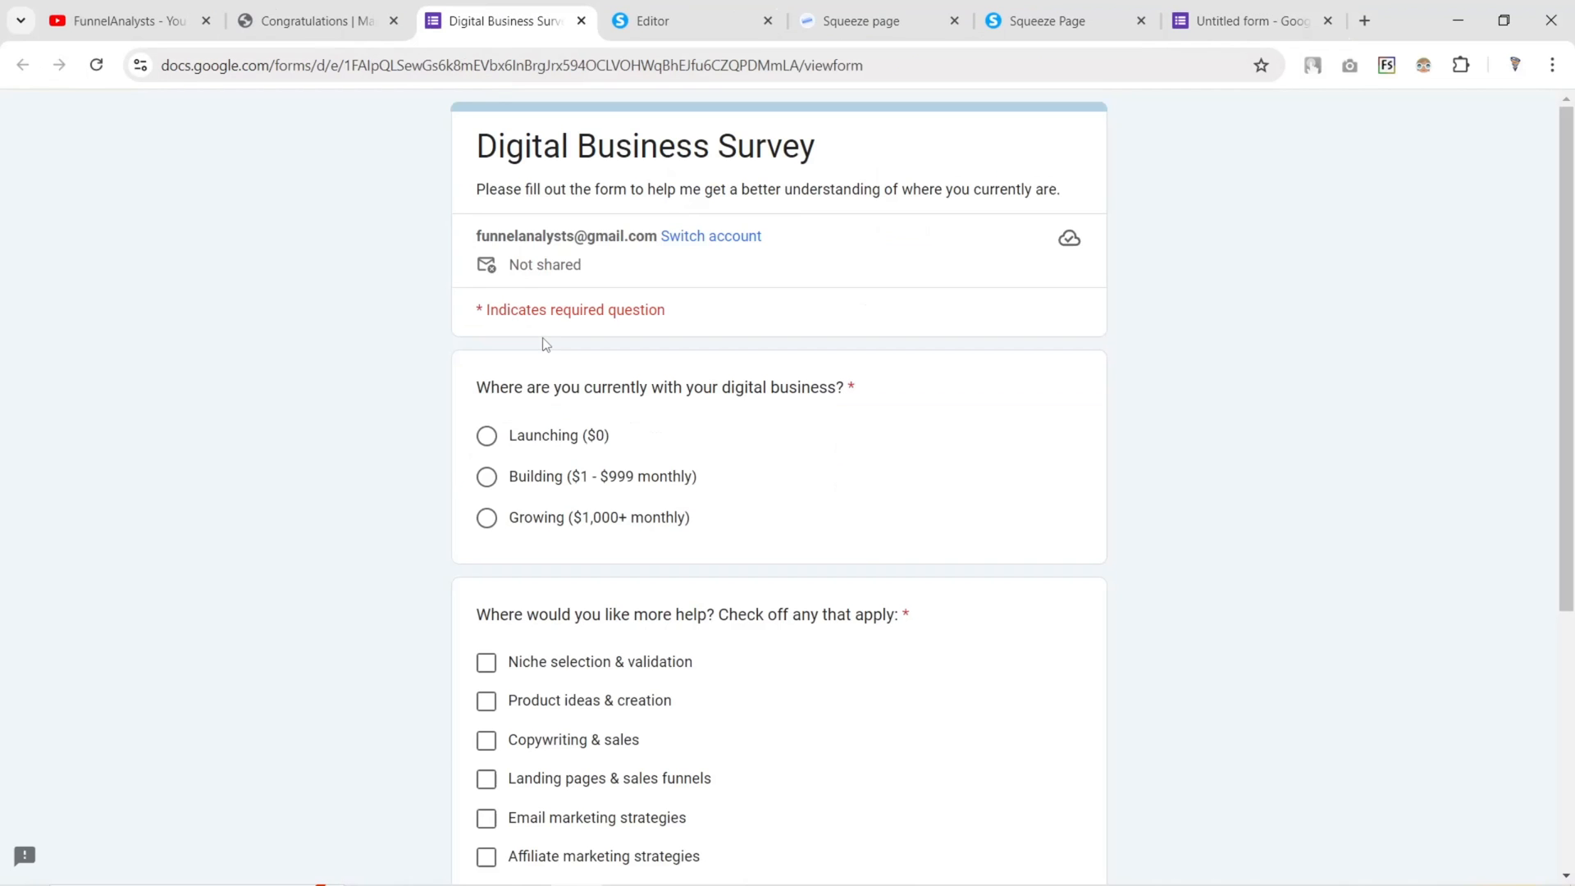
{"action": "scroll", "coordinate": [574, 283], "scroll_direction": "down", "scroll_amount": 1}
{"action": "scroll", "coordinate": [503, 327], "scroll_direction": "up", "scroll_amount": 1}
{"action": "left_click_drag", "start_coordinate": [477, 146], "coordinate": [825, 156]}
{"action": "key", "text": "ctrl+c"}
{"action": "left_click", "coordinate": [1280, 18]}
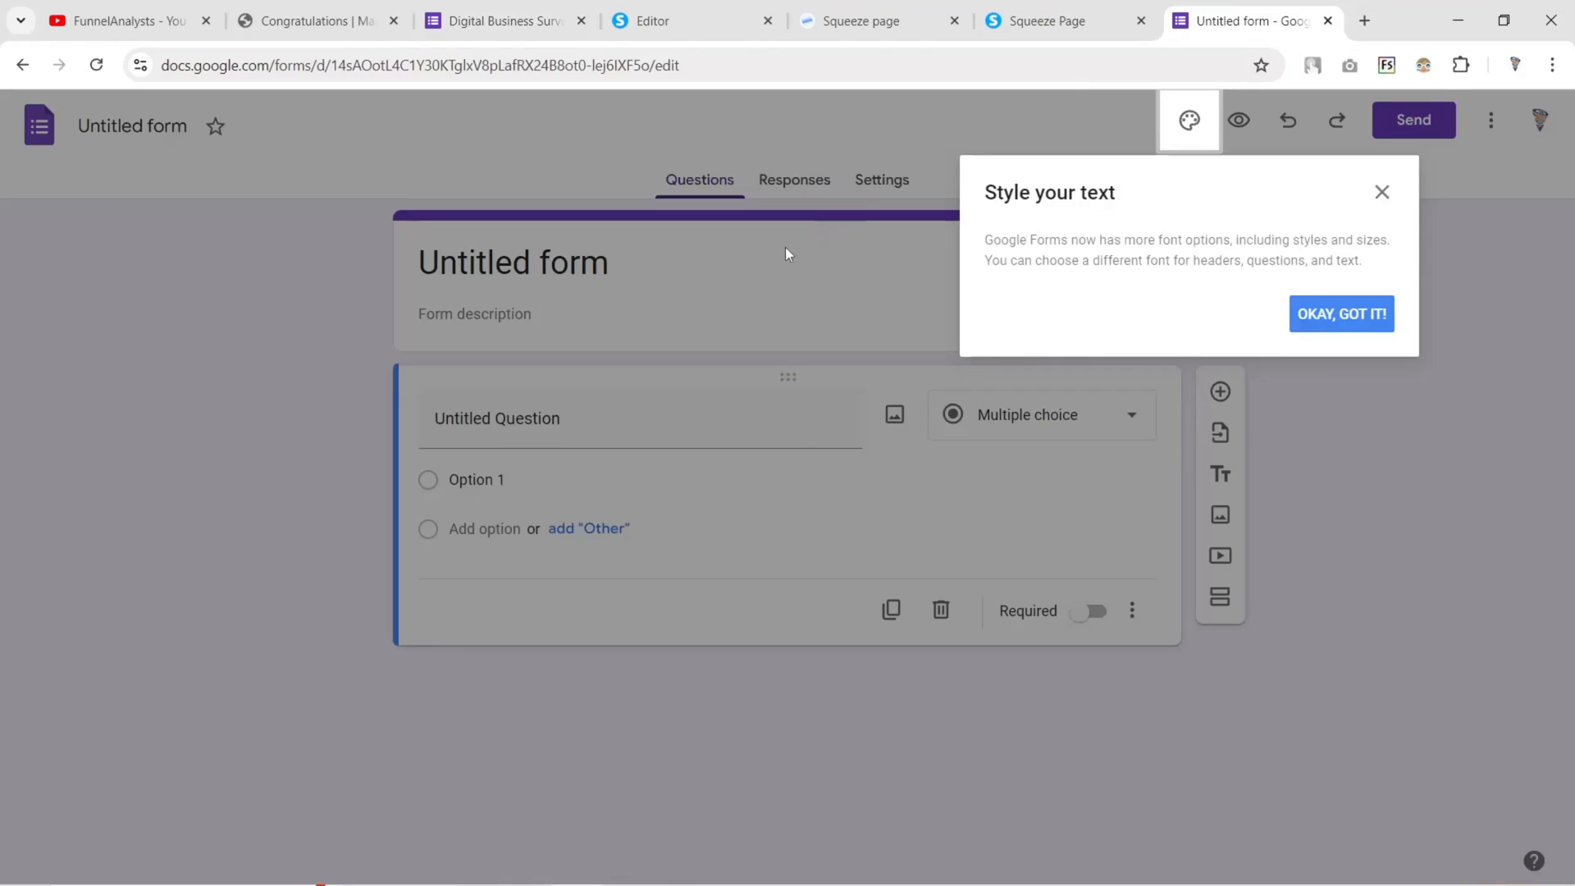
{"action": "left_click", "coordinate": [148, 132]}
{"action": "key", "text": "ctrl+v"}
Set the first question's text to "Where are you currently with your digital business?*", copied from the reference survey
{"action": "left_click", "coordinate": [517, 18]}
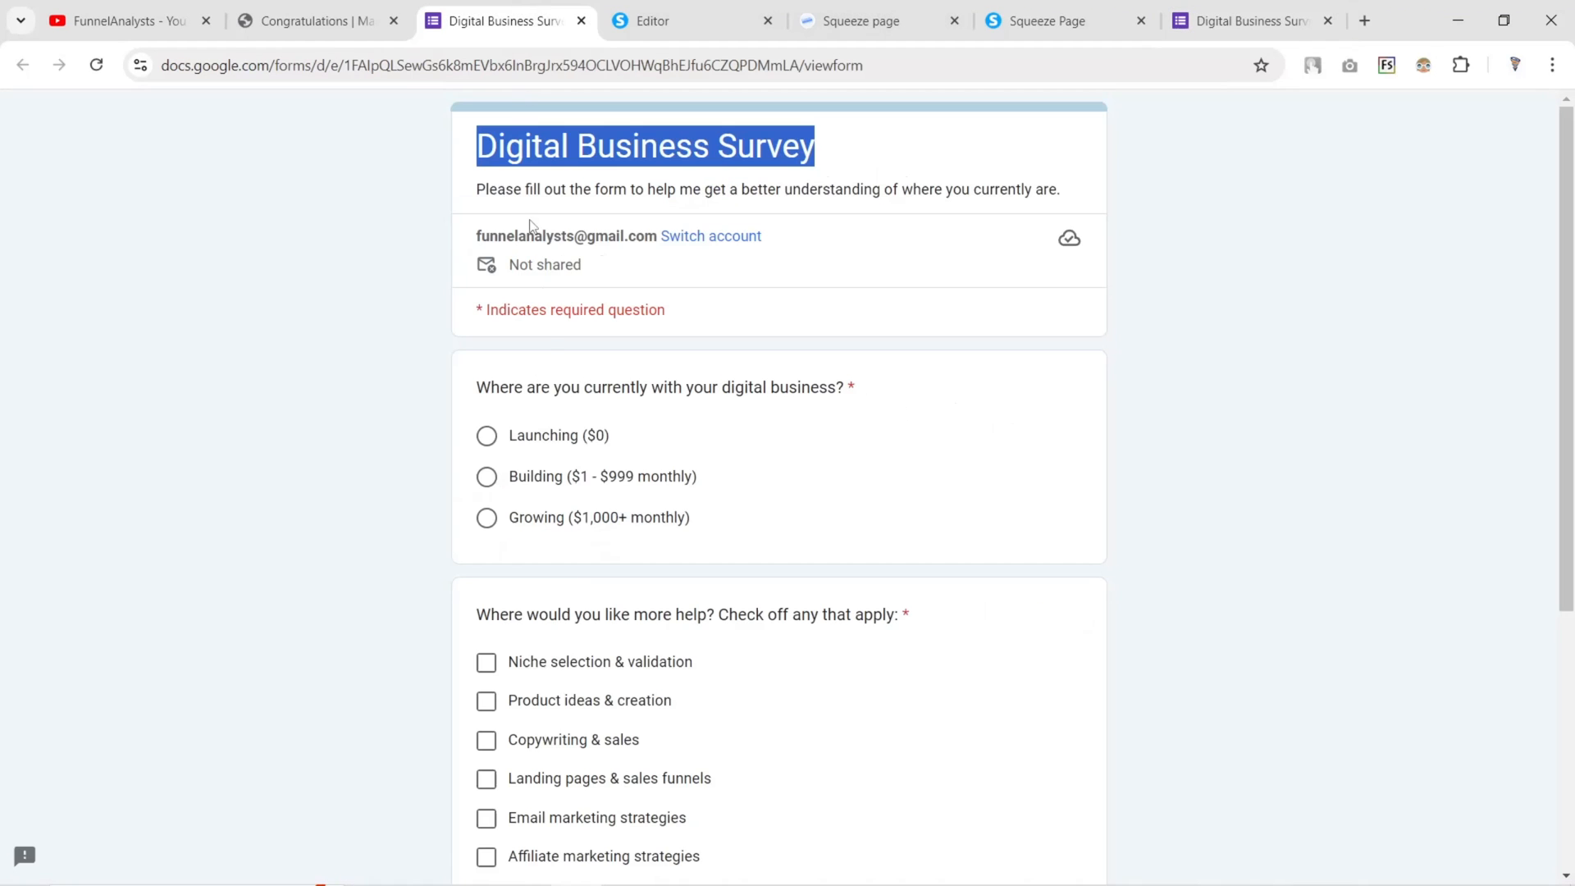
{"action": "left_click_drag", "start_coordinate": [477, 393], "coordinate": [858, 404]}
{"action": "left_click", "coordinate": [1251, 20]}
{"action": "left_click", "coordinate": [504, 420]}
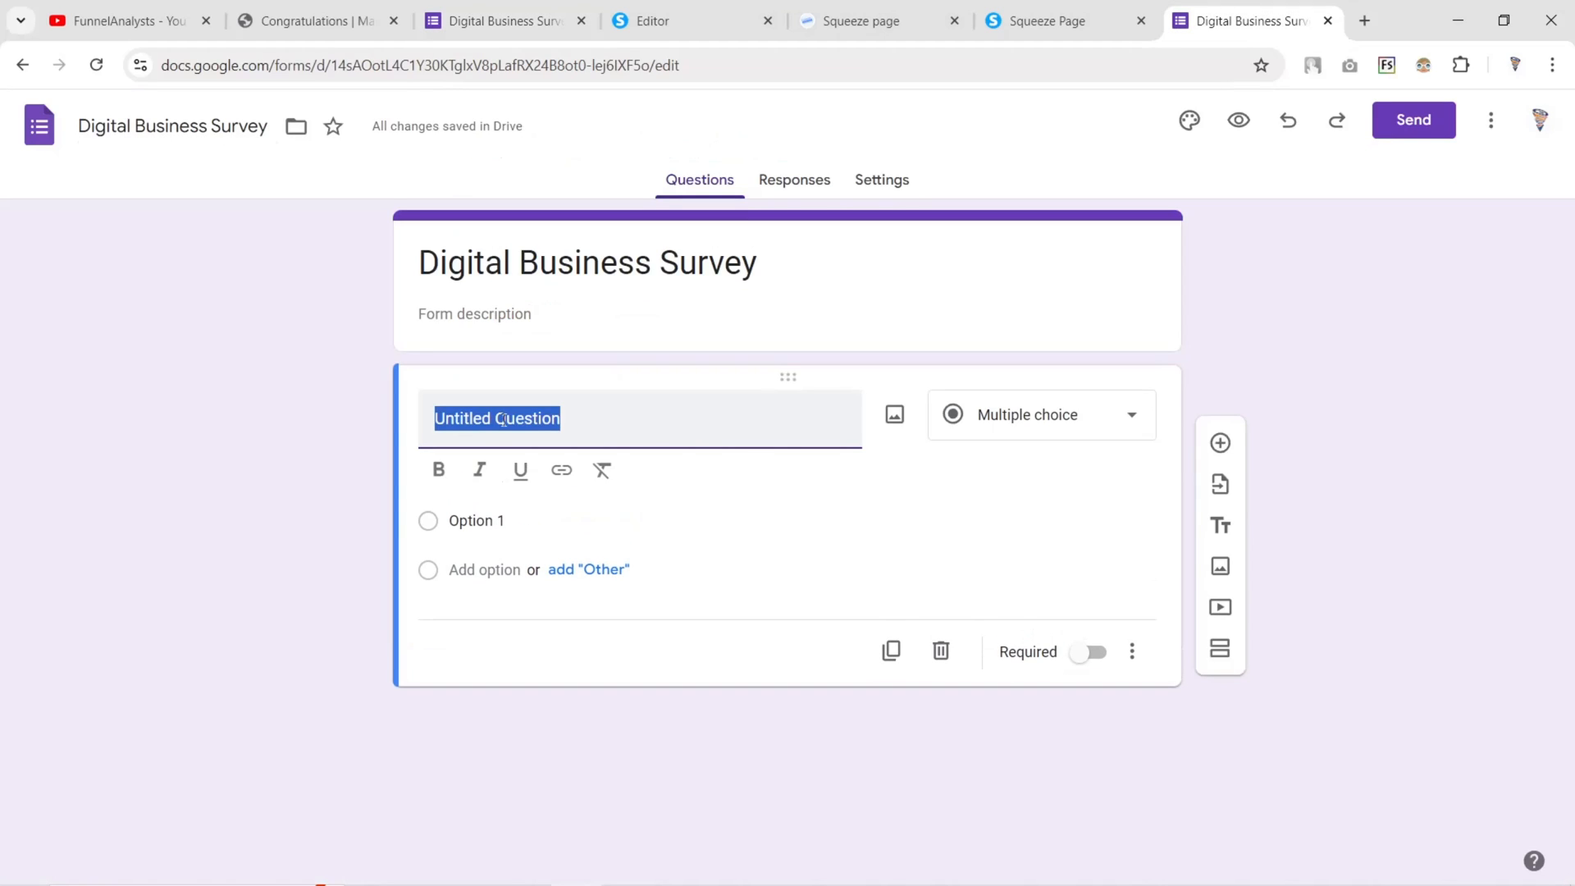
{"action": "key", "text": "ctrl+v"}
{"action": "key", "text": "ctrl+a"}
Place the new form's browser tab beside the reference survey and choose Multiple choice as the first question's type
{"action": "left_click", "coordinate": [524, 10]}
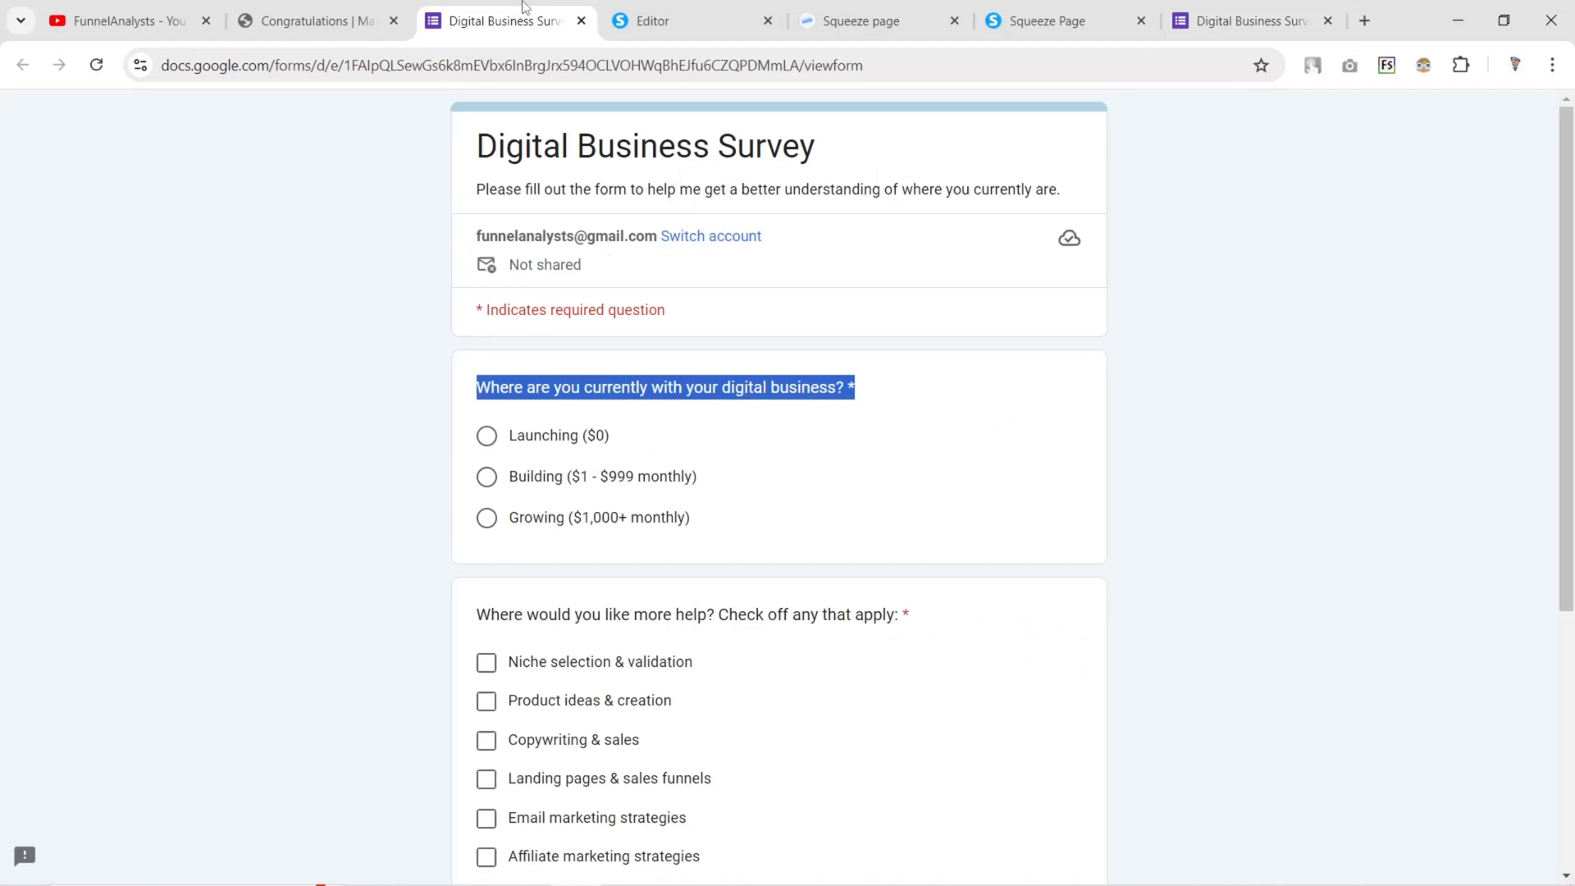
{"action": "left_click", "coordinate": [548, 408]}
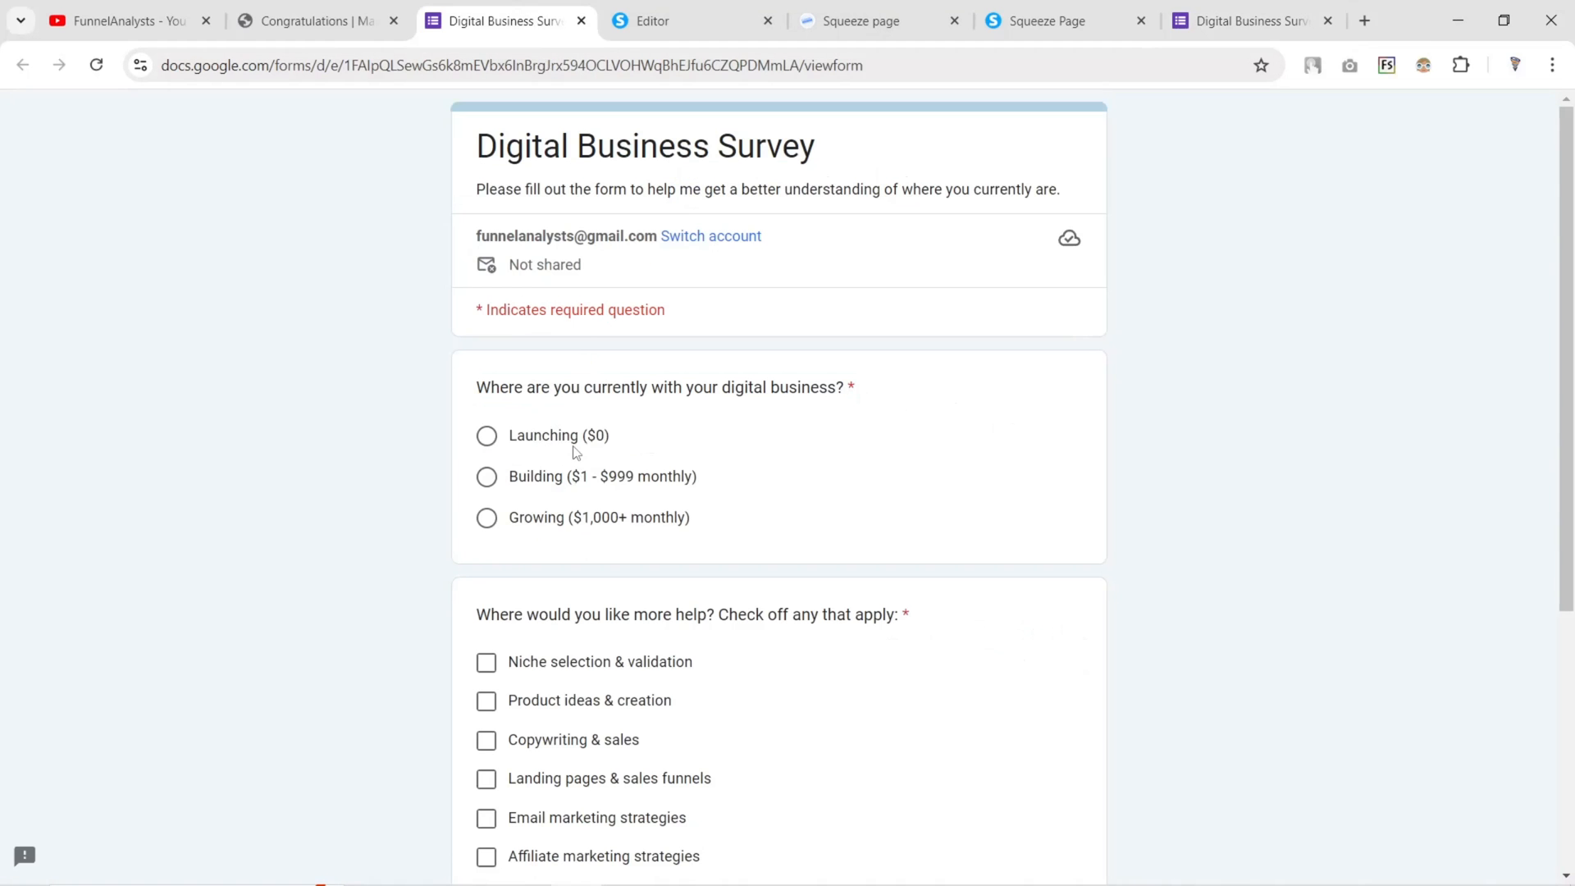
{"action": "left_click", "coordinate": [1247, 20]}
{"action": "left_click_drag", "start_coordinate": [1247, 20], "coordinate": [693, 21]}
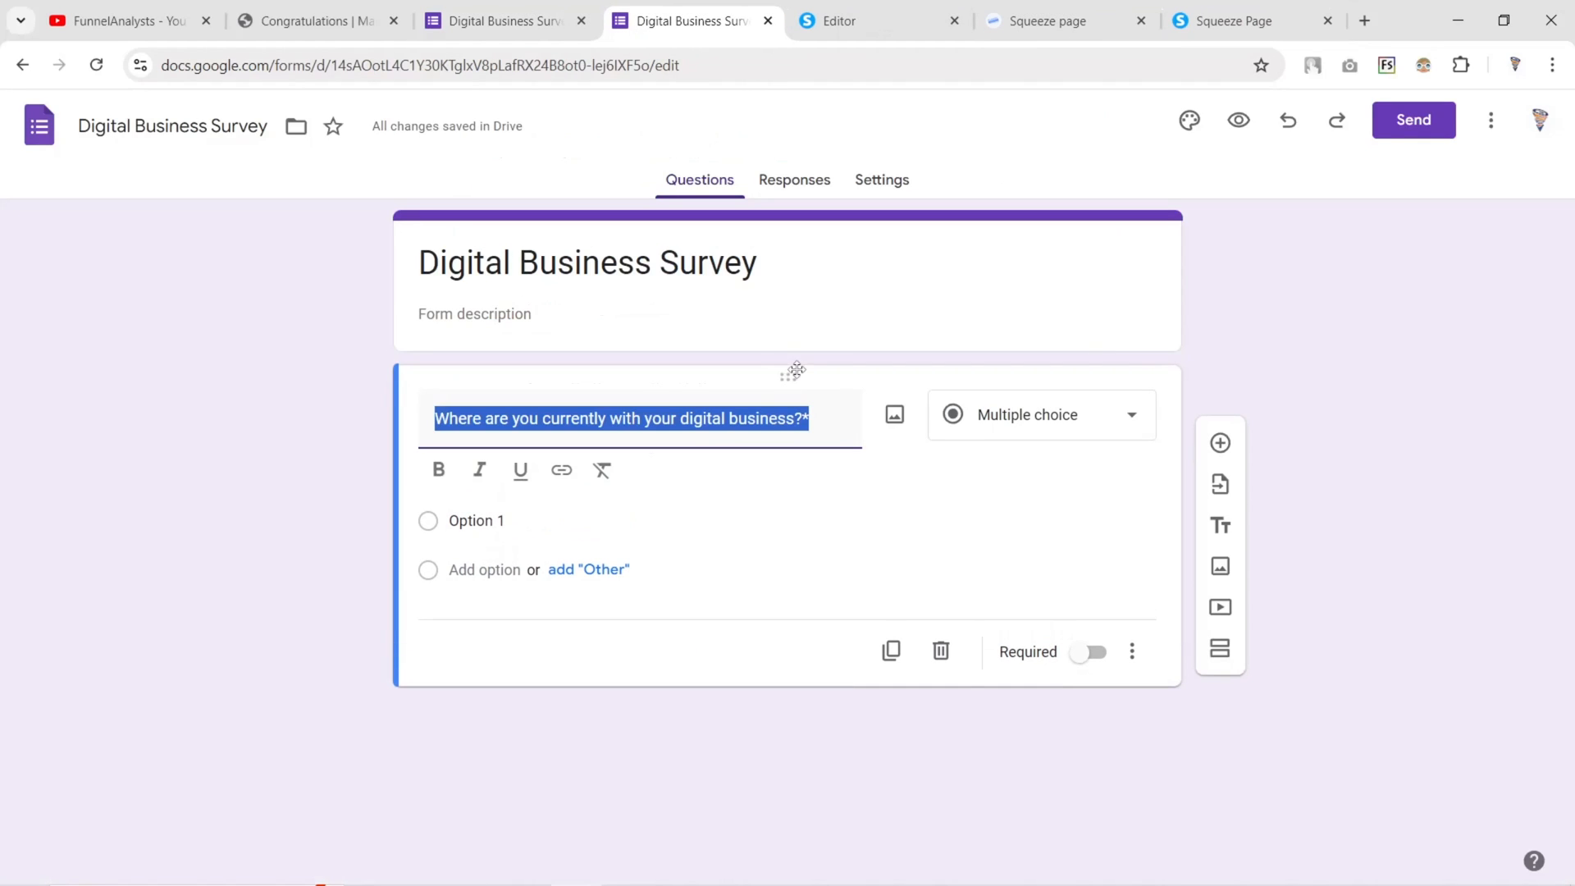
{"action": "left_click", "coordinate": [990, 435]}
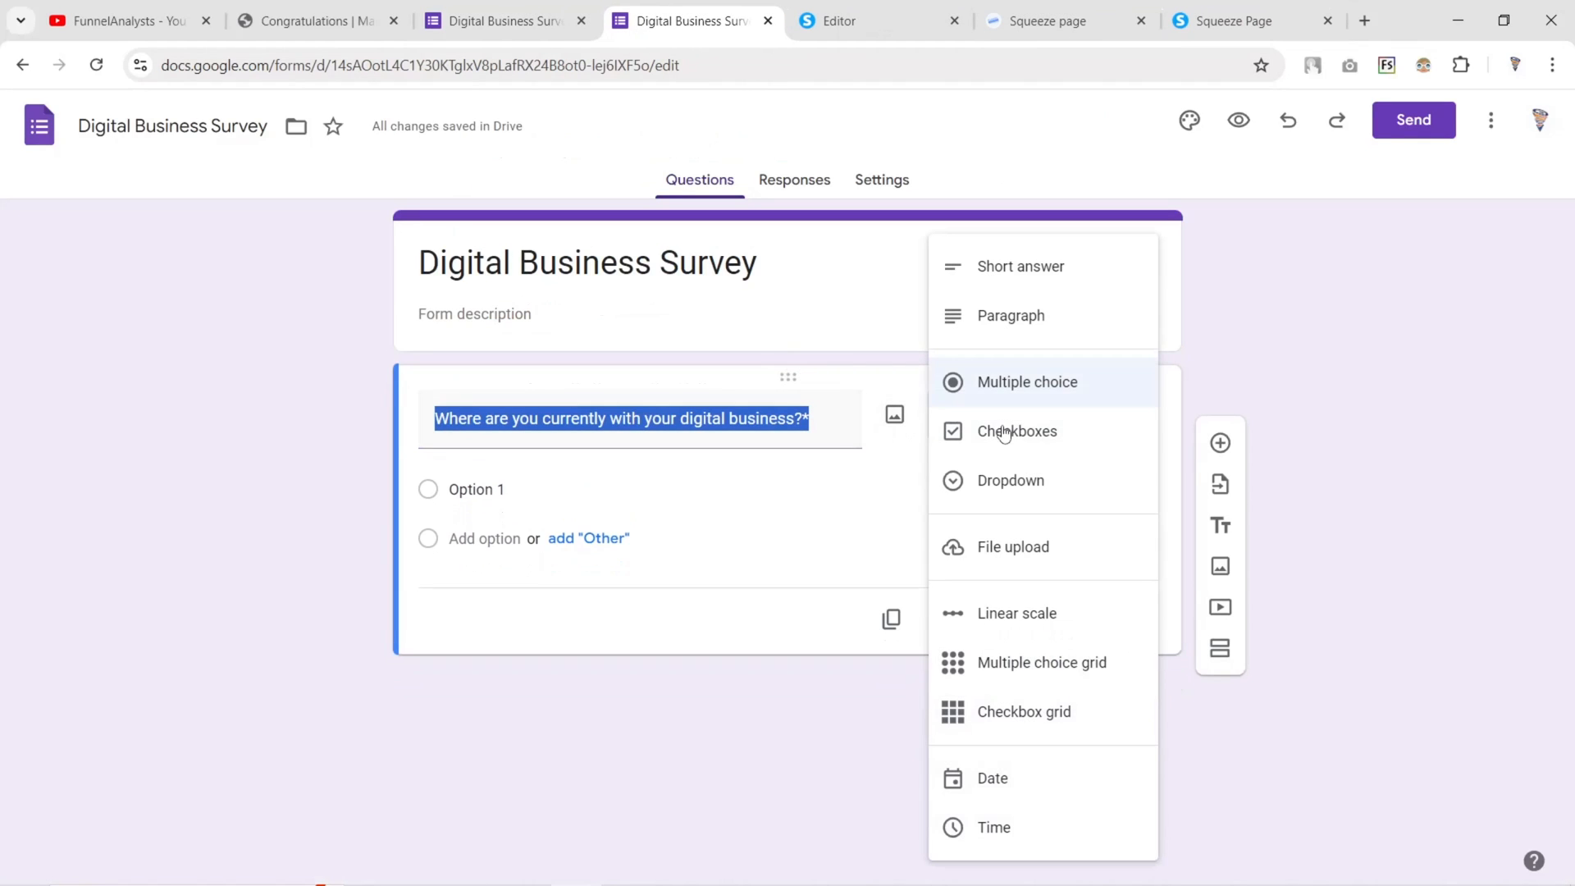
{"action": "left_click", "coordinate": [1013, 384]}
Replace the first question's text with "Launching ($0)" copied from the reference survey
{"action": "left_click", "coordinate": [503, 20]}
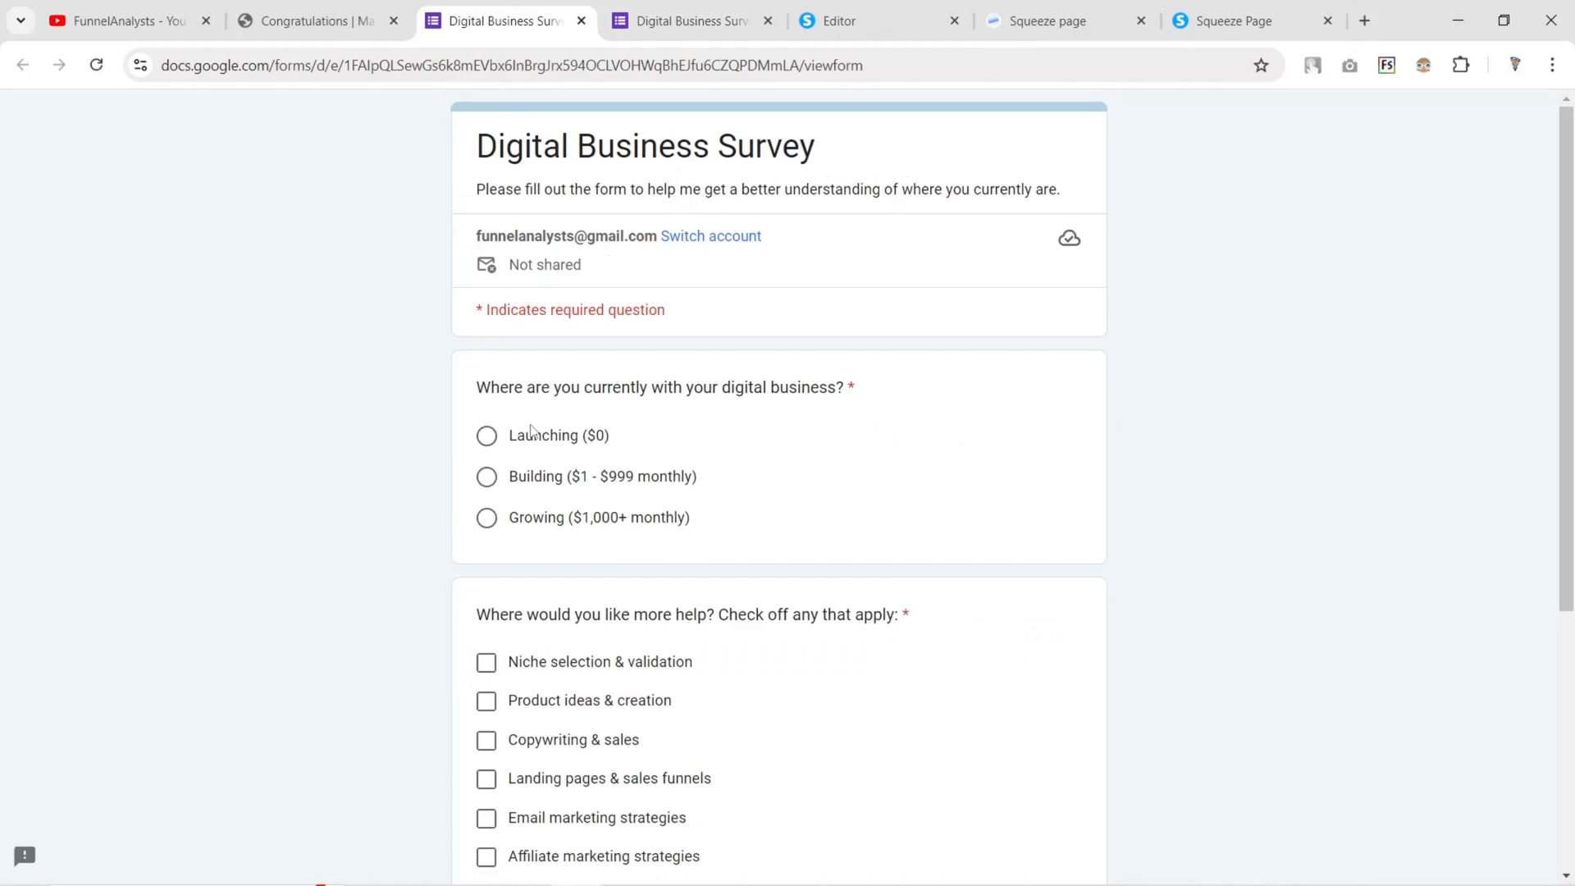
{"action": "left_click_drag", "start_coordinate": [510, 436], "coordinate": [648, 453]}
{"action": "key", "text": "ctrl+c"}
{"action": "left_click", "coordinate": [691, 21]}
{"action": "triple_click", "coordinate": [573, 414]}
{"action": "key", "text": "ctrl+v"}
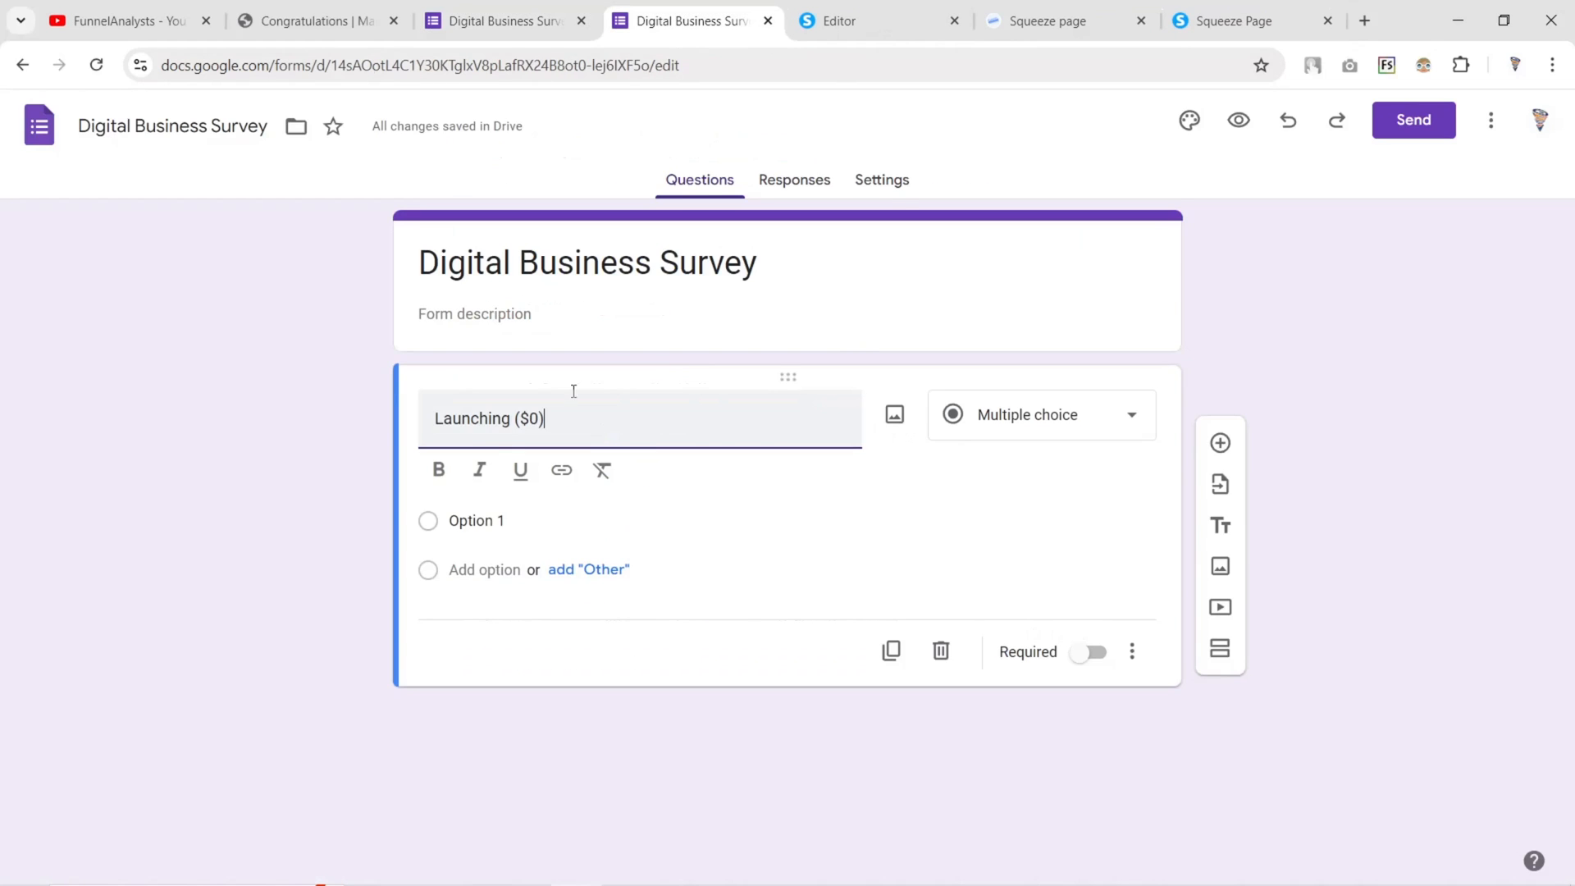
Copy the "Building ($1 - $999 monthly)" answer from the reference survey and set the new form's question type to Multiple choice
{"action": "left_click", "coordinate": [504, 20]}
{"action": "left_click_drag", "start_coordinate": [510, 478], "coordinate": [739, 488]}
{"action": "key", "text": "ctrl+c"}
{"action": "left_click", "coordinate": [691, 21]}
{"action": "left_click", "coordinate": [1013, 414]}
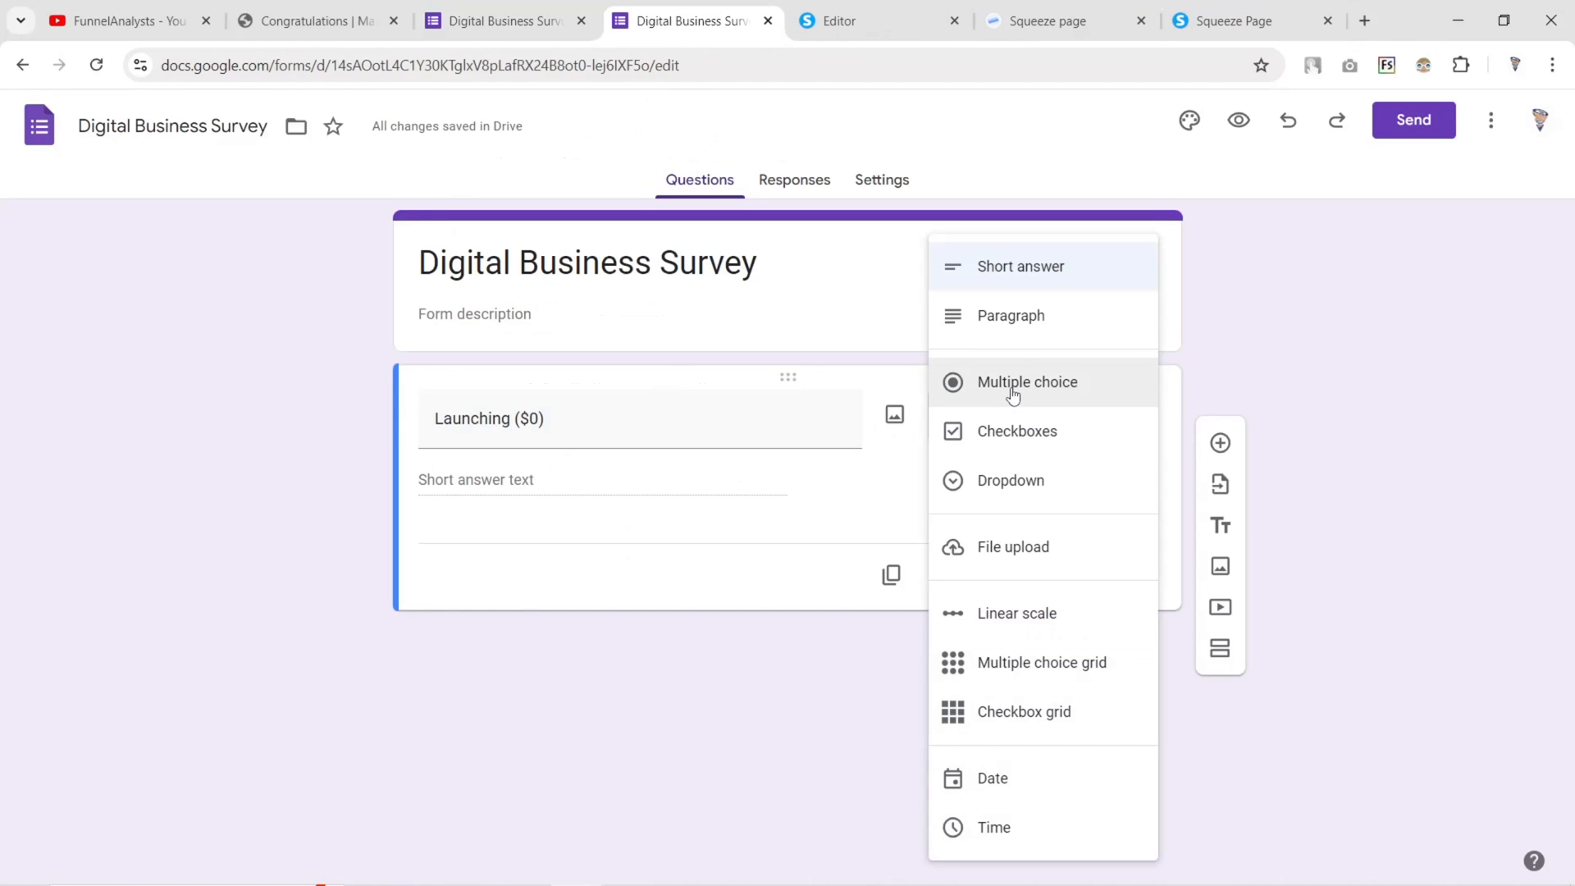
{"action": "left_click", "coordinate": [1013, 383]}
Set the first answer option of the multiple choice question to "Launching ($0)", removing the wrongly pasted text
{"action": "left_click", "coordinate": [503, 20]}
{"action": "left_click", "coordinate": [691, 20]}
{"action": "key", "text": "ctrl+v"}
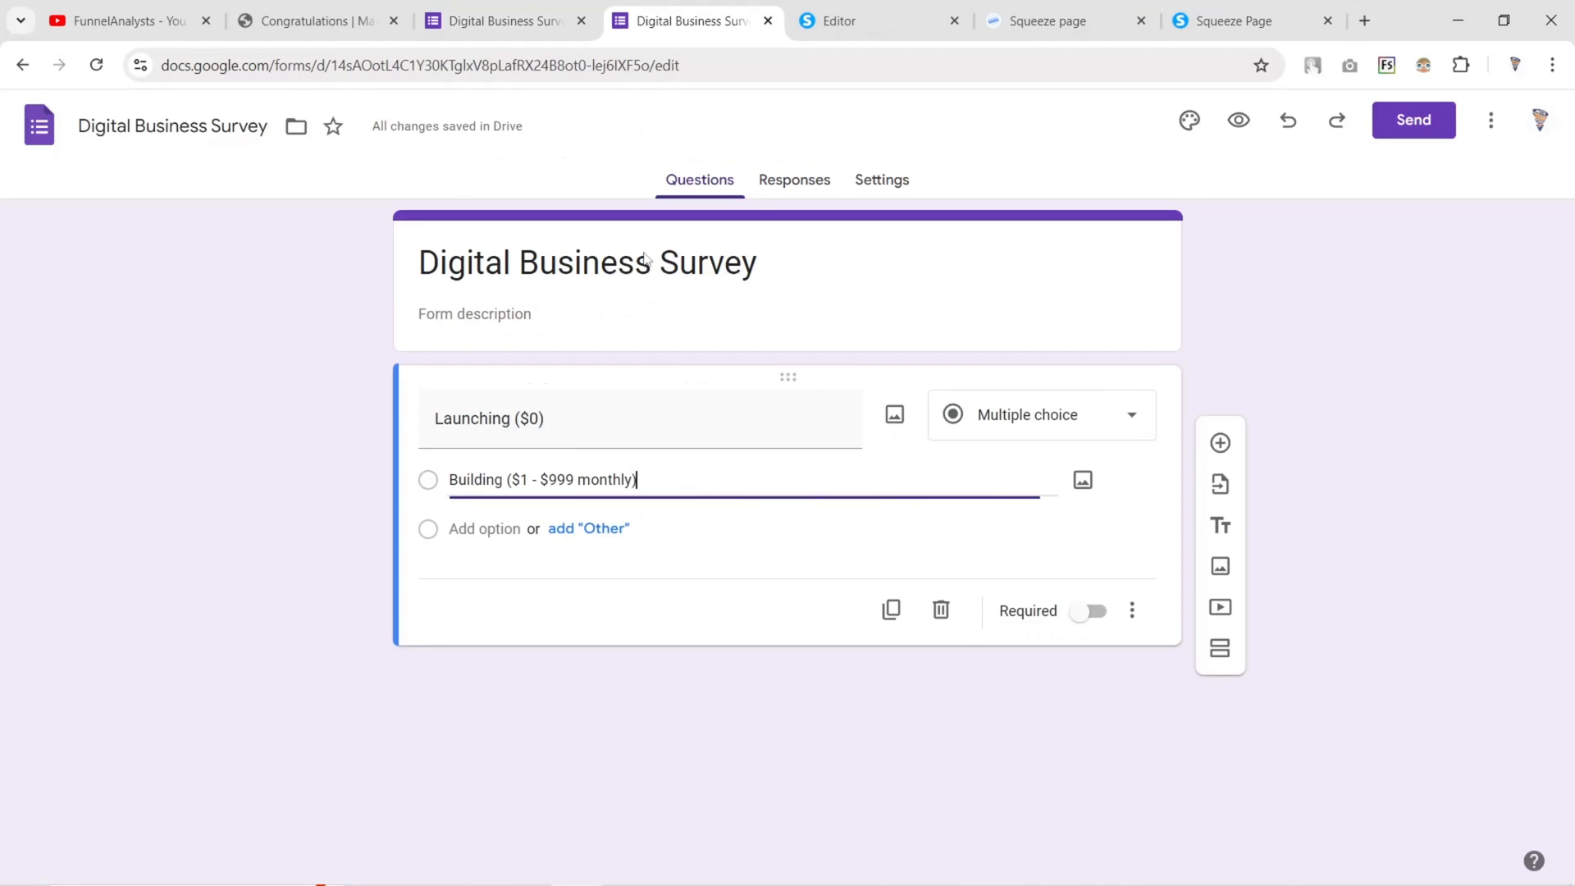
{"action": "key", "text": "ctrl+v"}
{"action": "left_click_drag", "start_coordinate": [633, 483], "coordinate": [450, 486]}
{"action": "key", "text": "BackSpace"}
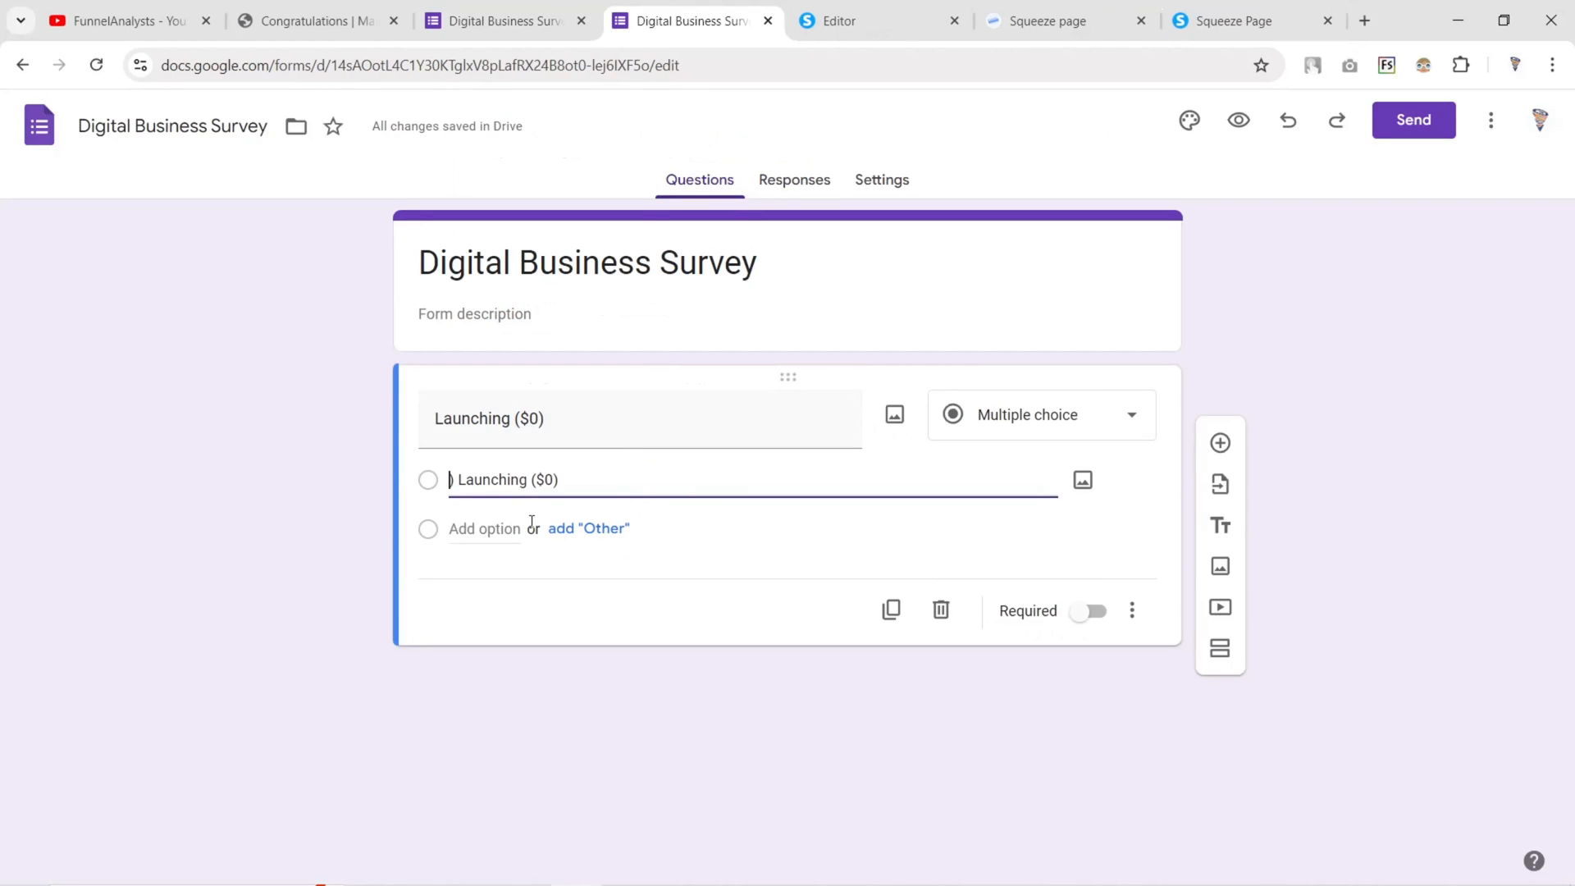
{"action": "key", "text": "Delete"}
{"action": "key", "text": "Delete"}
Add the answer options "Building ($1 - $999 monthly" and "Growing ($1,000+ monthly)" and remove the "Other" option
{"action": "left_click", "coordinate": [578, 528]}
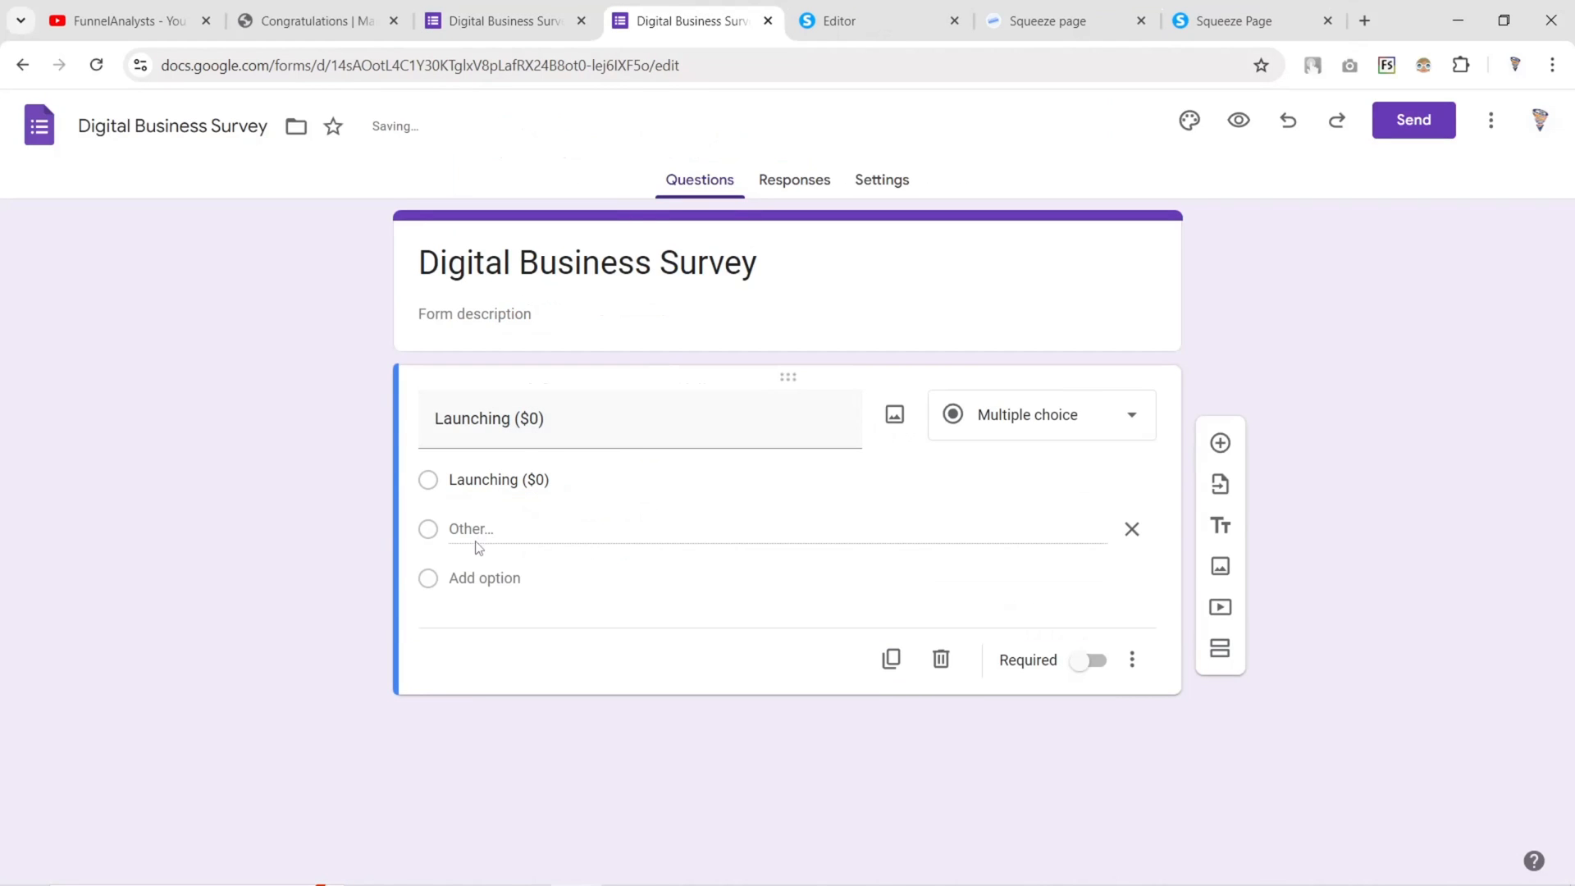
{"action": "key", "text": "ctrl+shift+Tab"}
{"action": "left_click", "coordinate": [640, 517]}
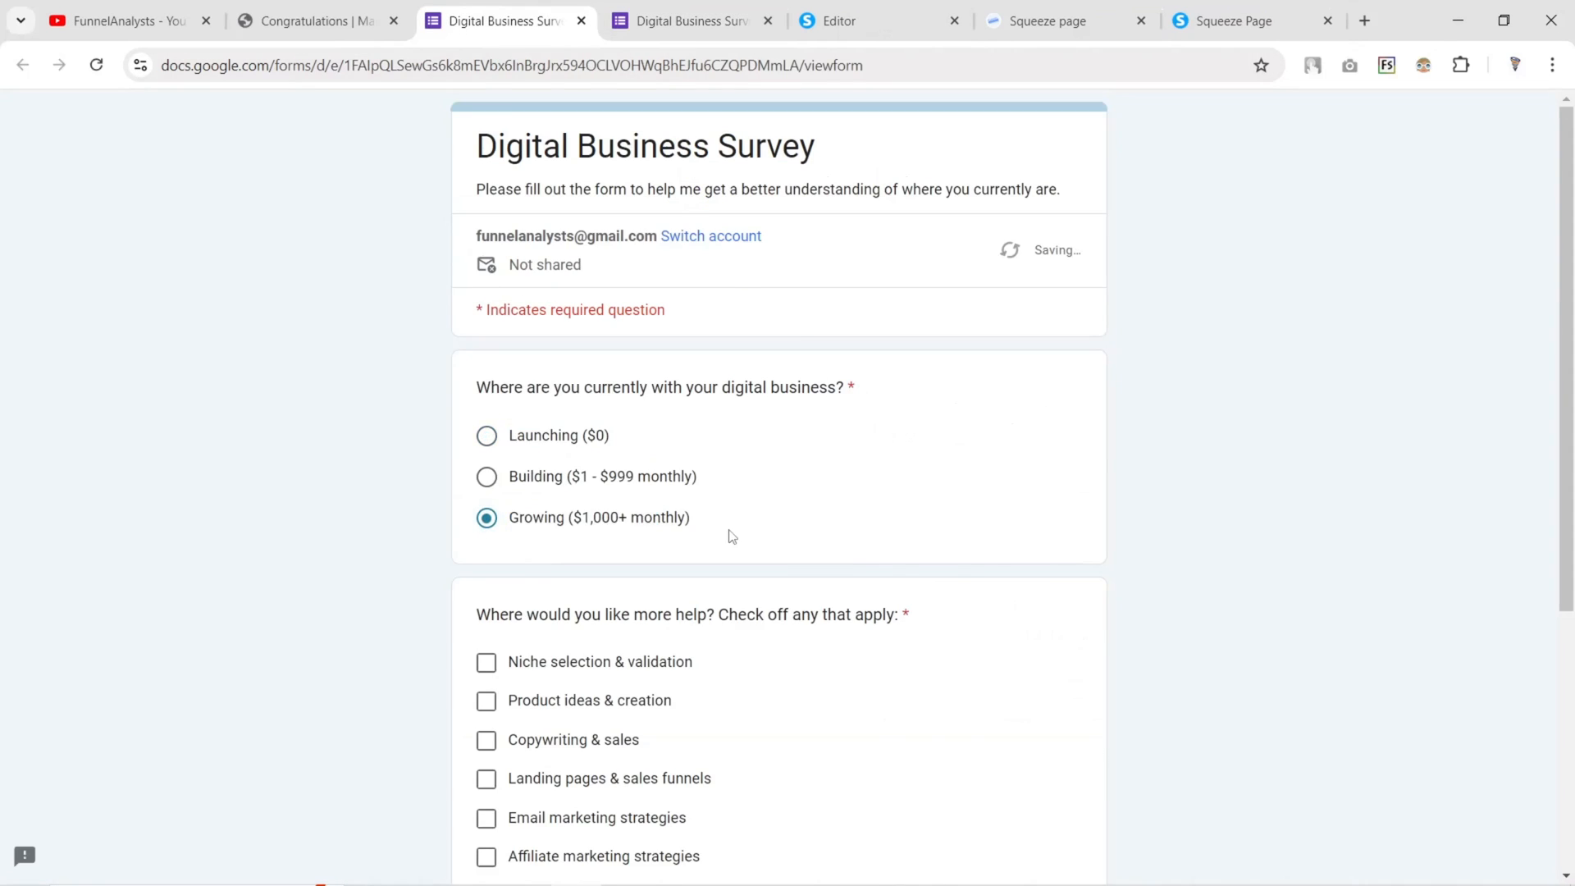
{"action": "key", "text": "ctrl+Tab"}
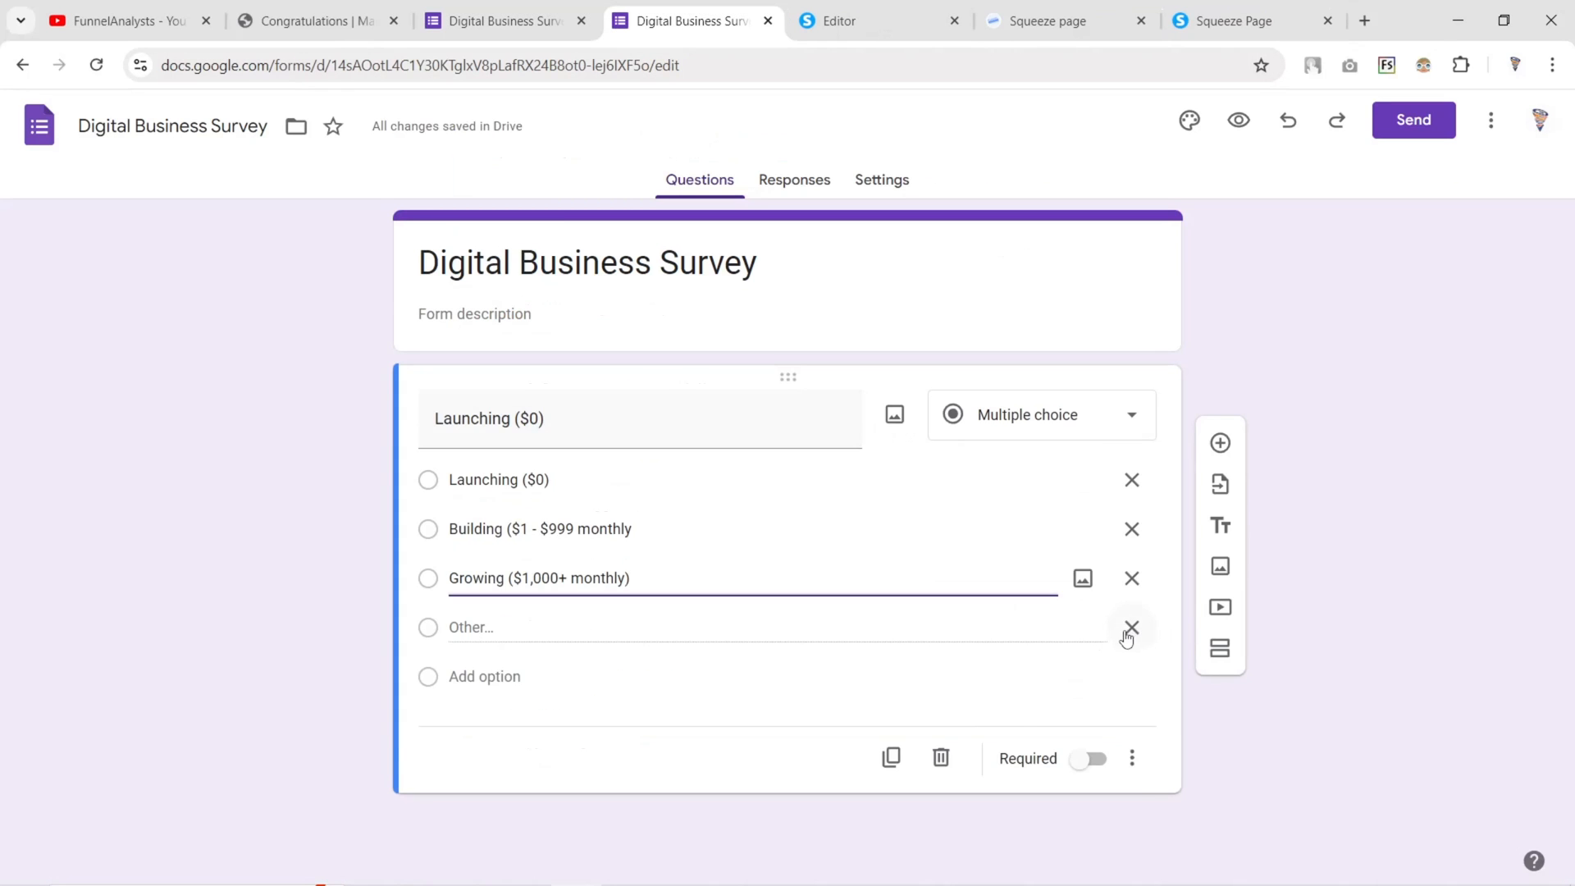
{"action": "left_click", "coordinate": [1132, 629]}
Replace the first question's text with "Where are you currently with your digital business?*" from the reference survey
{"action": "left_click", "coordinate": [517, 479]}
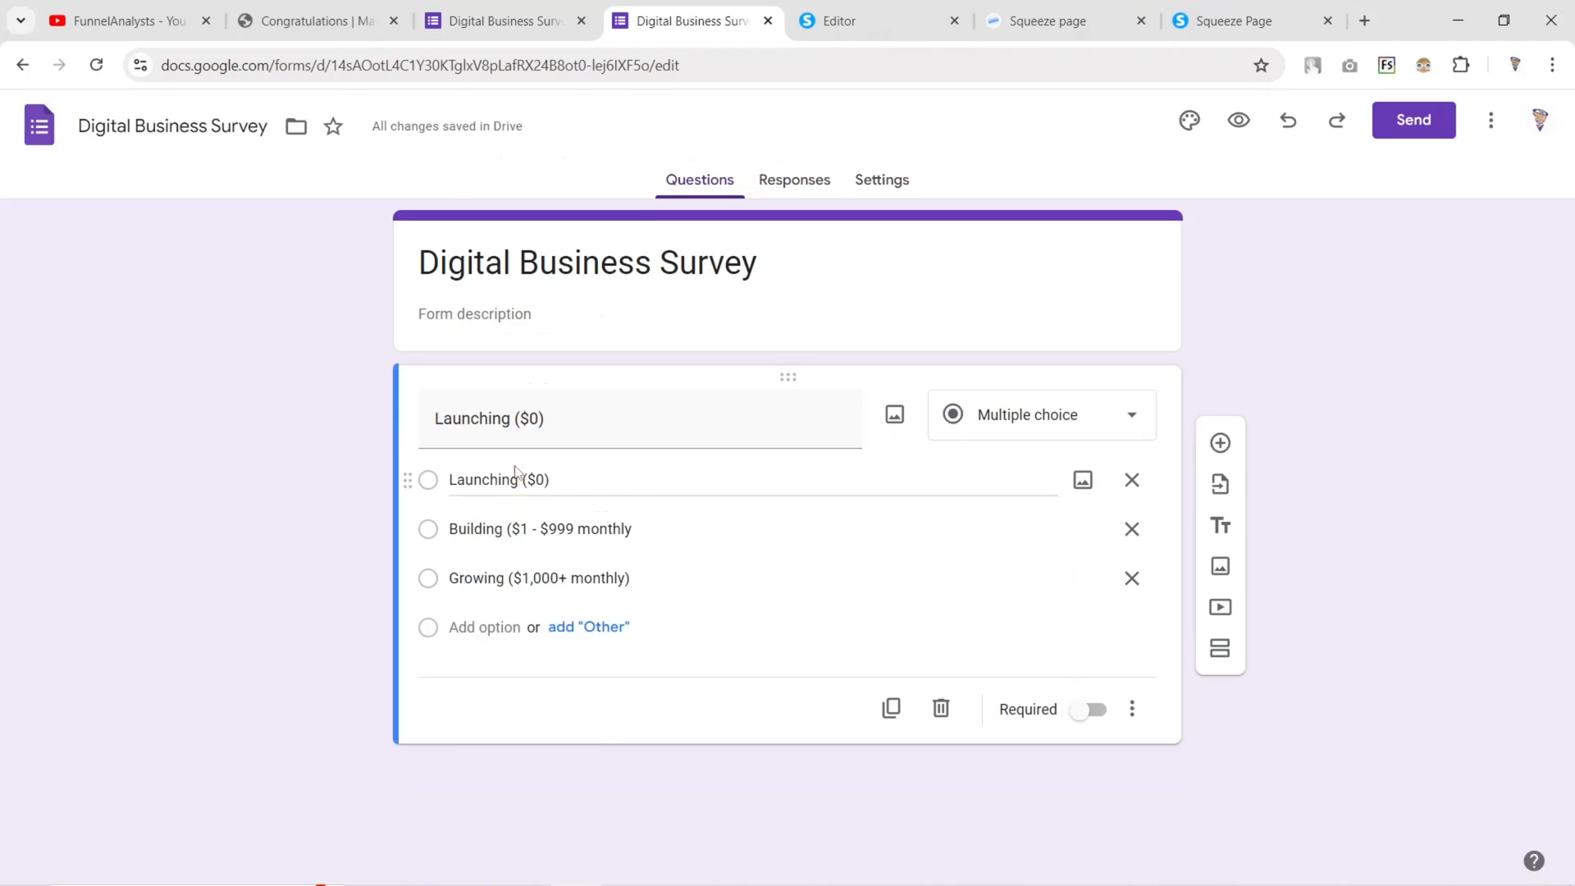
{"action": "key", "text": "ctrl+shift+Tab"}
{"action": "left_click_drag", "start_coordinate": [476, 388], "coordinate": [865, 402]}
{"action": "key", "text": "ctrl+c"}
{"action": "key", "text": "ctrl+Tab"}
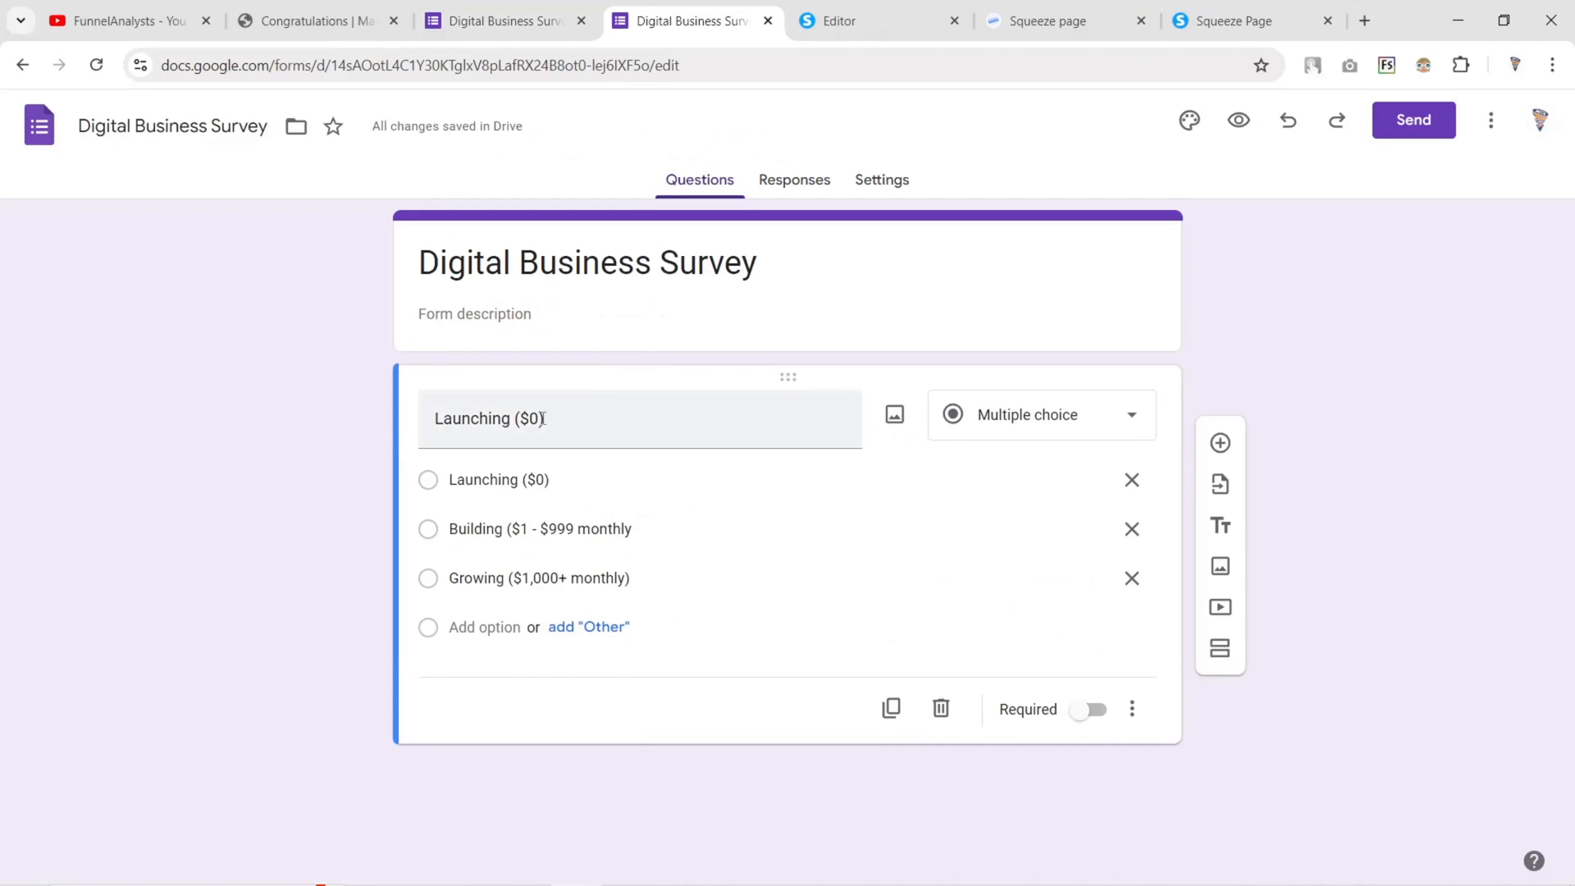
{"action": "left_click", "coordinate": [554, 410]}
{"action": "key", "text": "ctrl+a"}
{"action": "key", "text": "ctrl+v"}
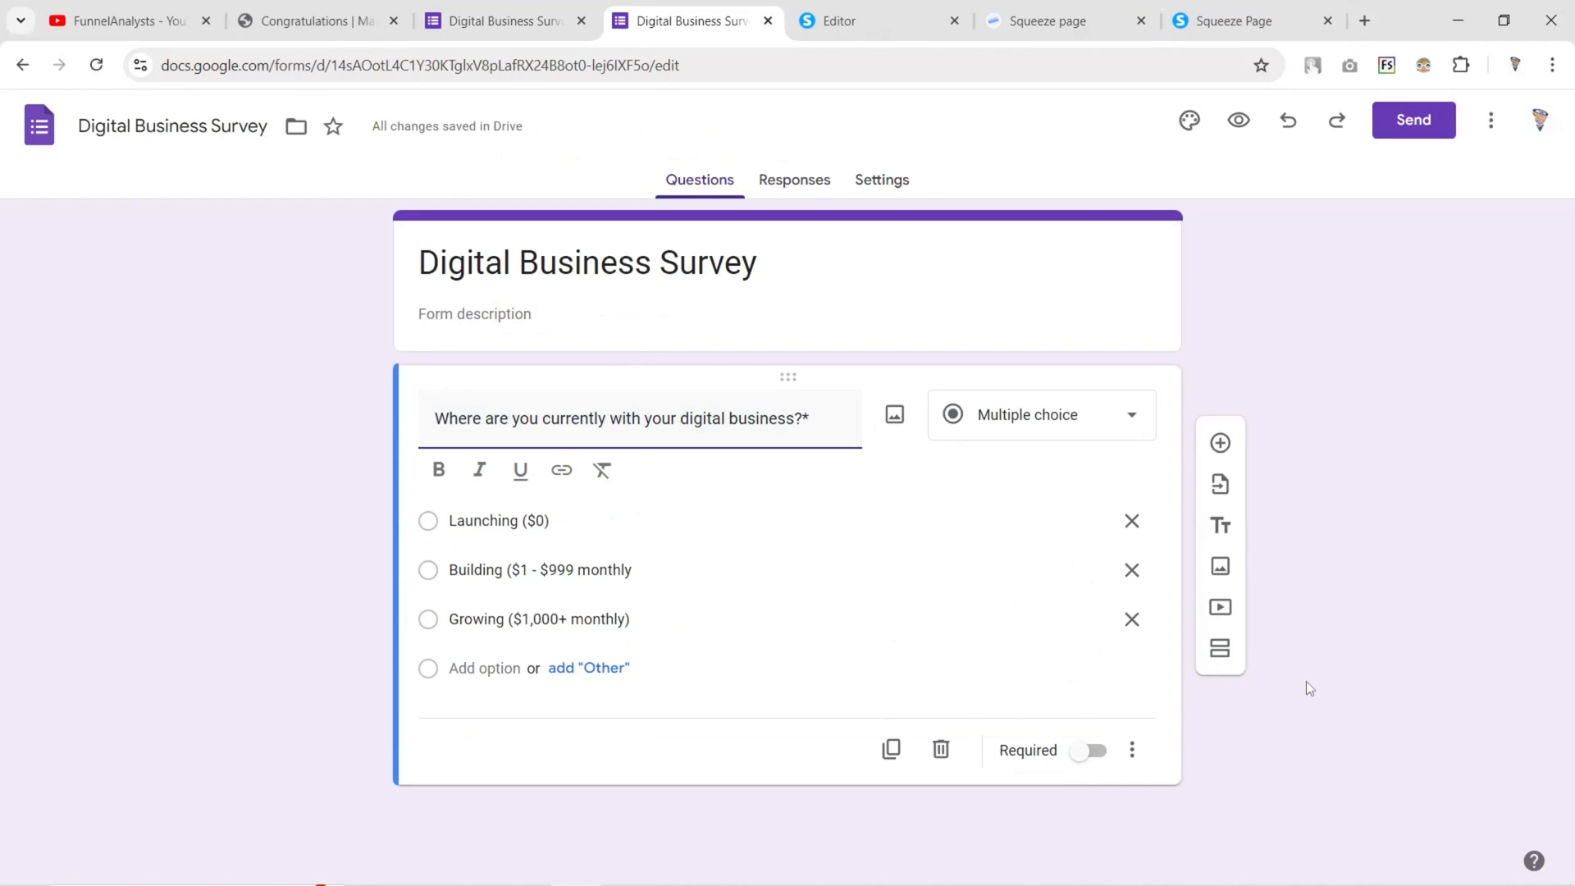
Add a second question, "Where would you like more help? Check off any that apply:*", with the Checkboxes type
{"action": "left_click", "coordinate": [1220, 445]}
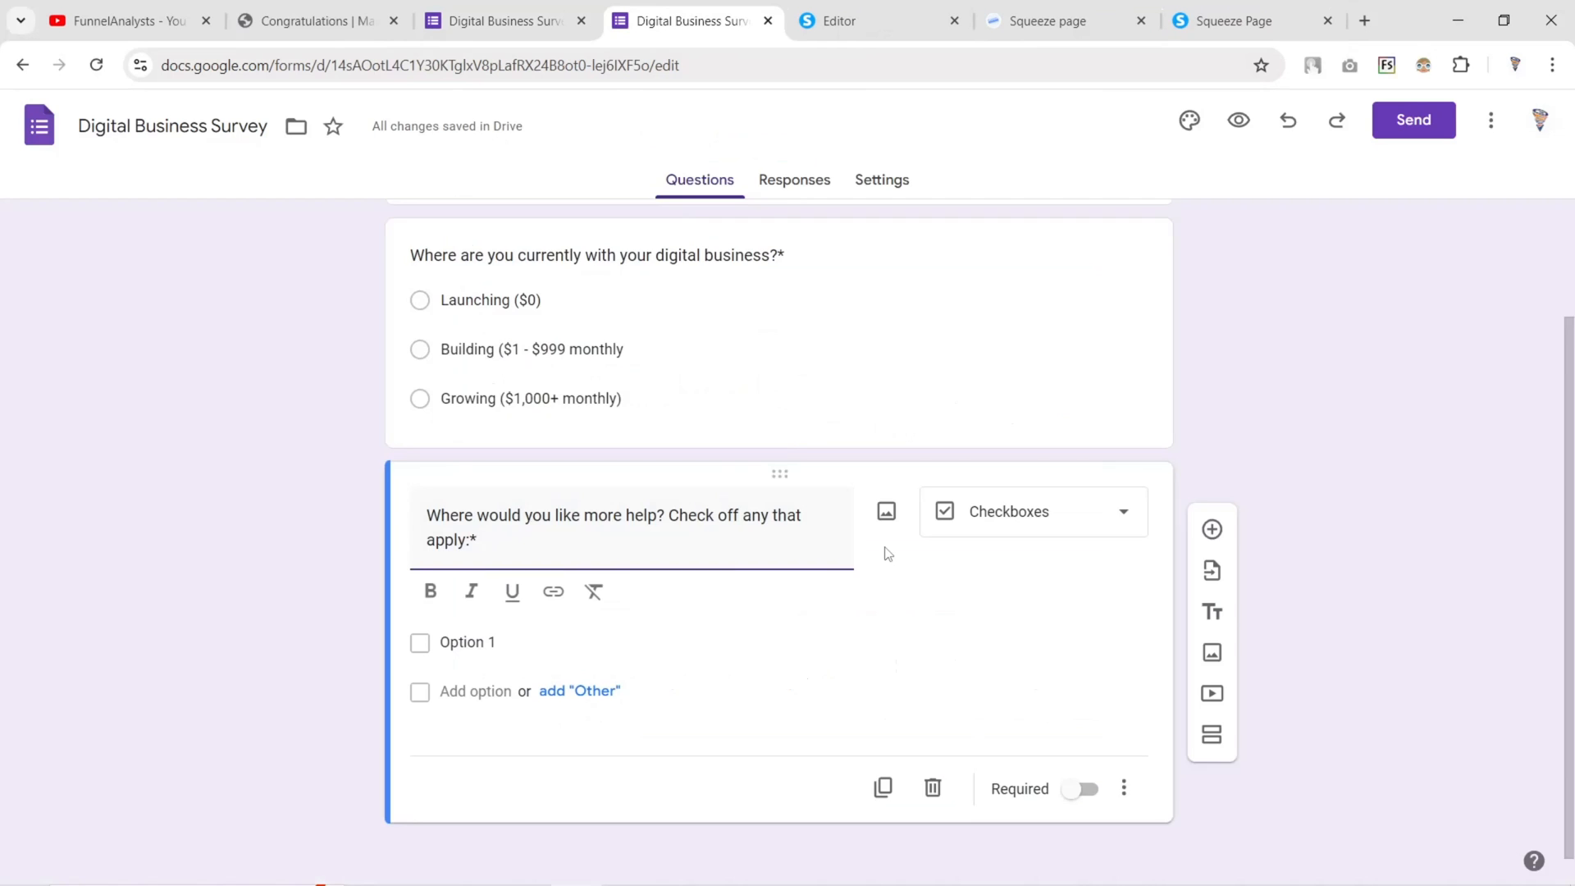
{"action": "left_click", "coordinate": [1001, 503]}
{"action": "left_click", "coordinate": [996, 443]}
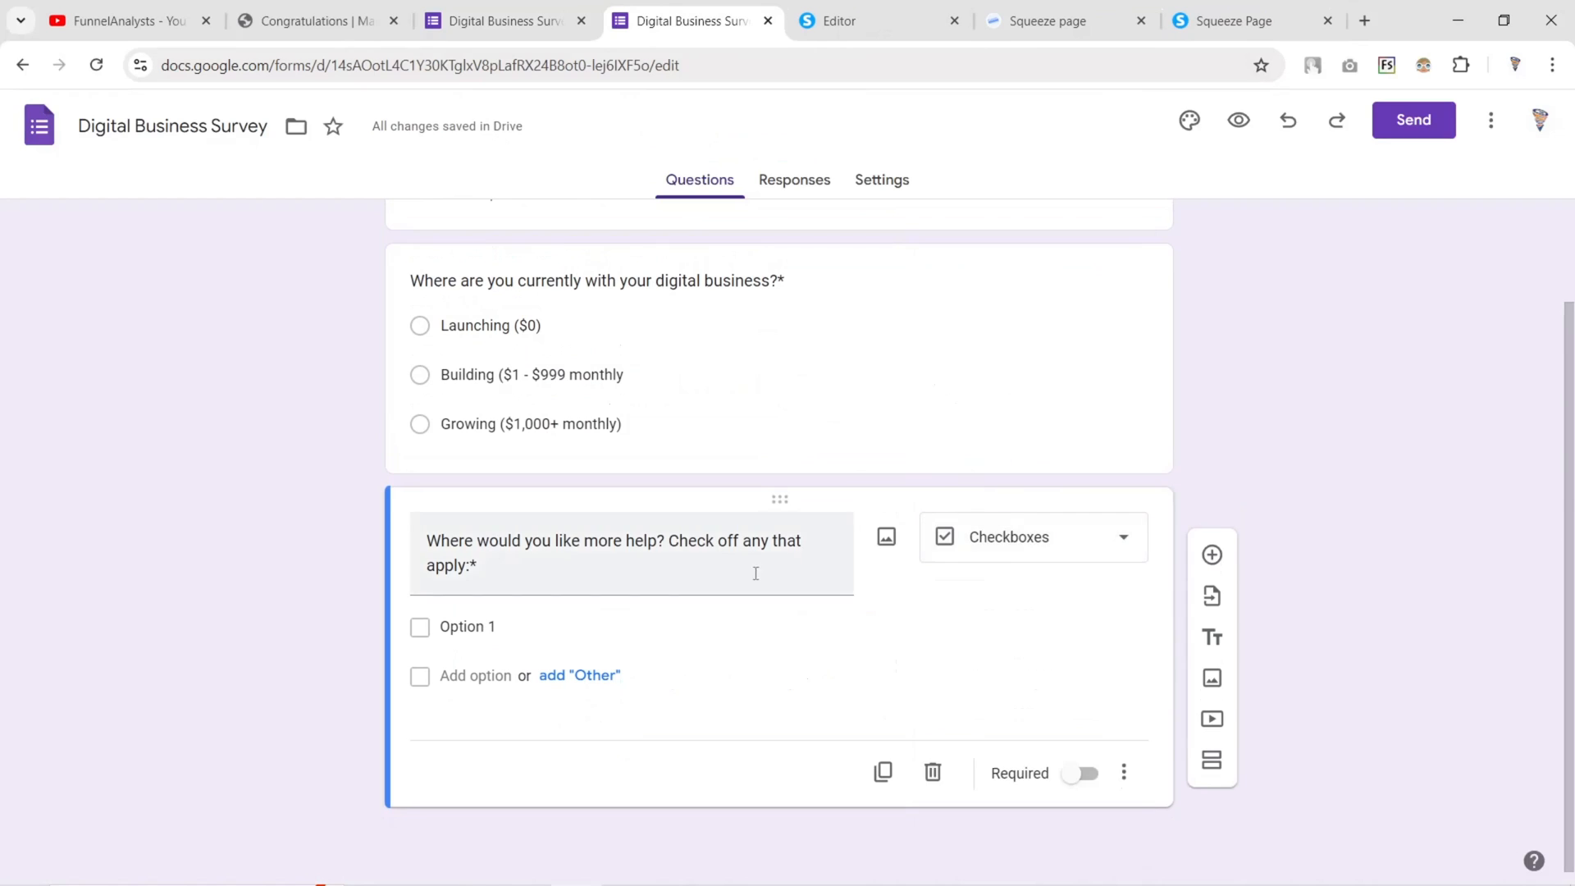
Set the checkbox question's first option to "Niche selection & validation", copied from the reference survey
{"action": "left_click", "coordinate": [502, 18]}
{"action": "scroll", "coordinate": [542, 279], "scroll_direction": "down", "scroll_amount": 2}
{"action": "left_click", "coordinate": [689, 20]}
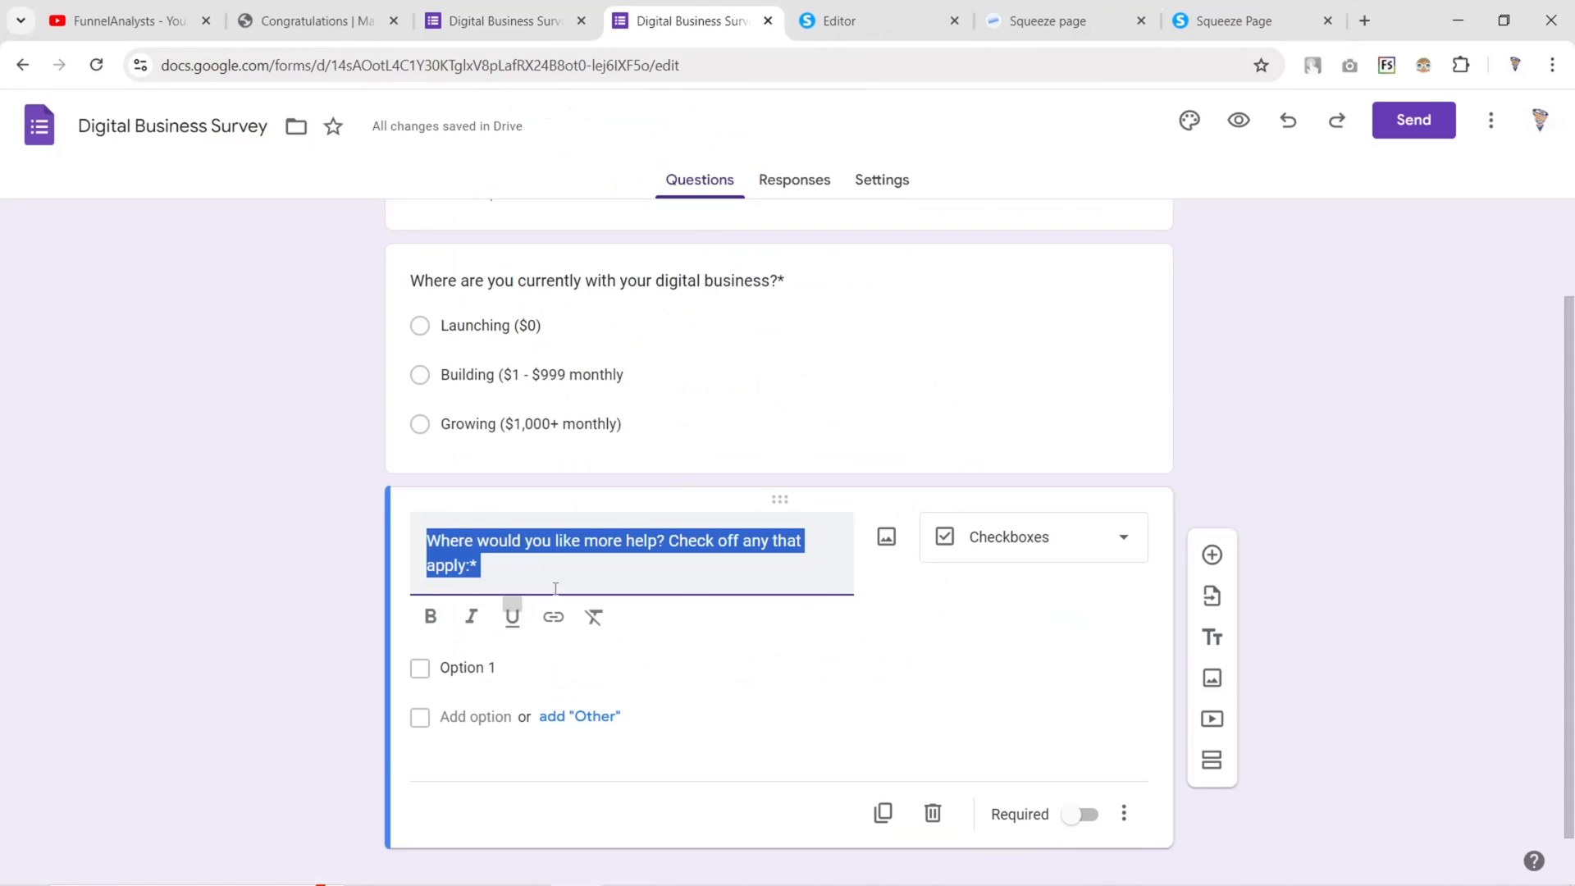
{"action": "left_click", "coordinate": [535, 666]}
{"action": "key", "text": "ctrl+v"}
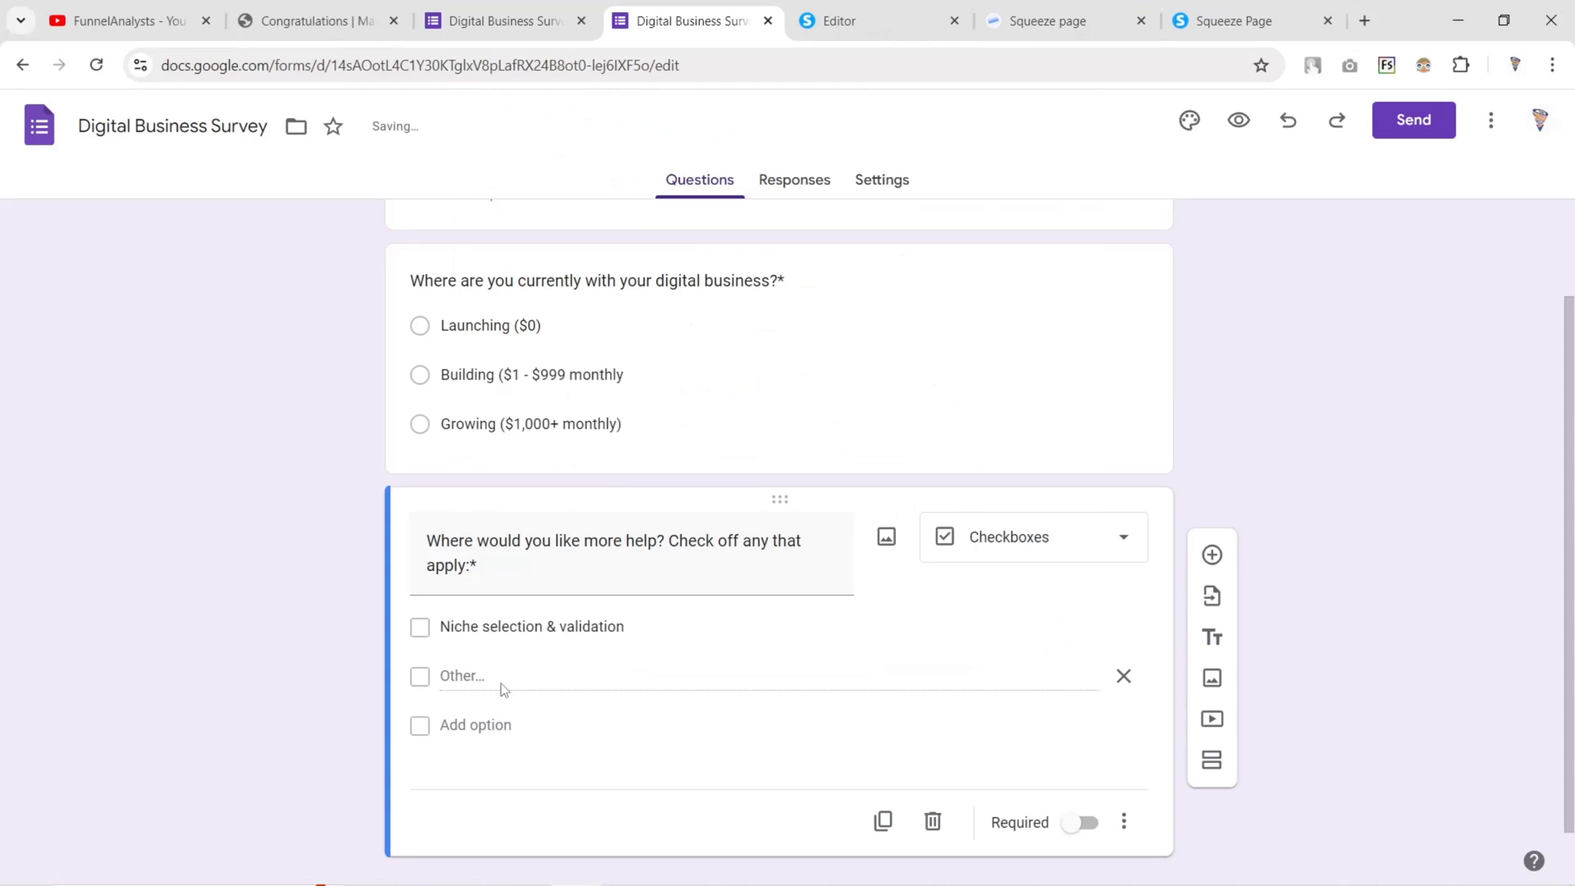
Add the checkbox options "Product ideas & creation" and "Copywriting & sales" and remove the "Other" option
{"action": "left_click", "coordinate": [497, 724]}
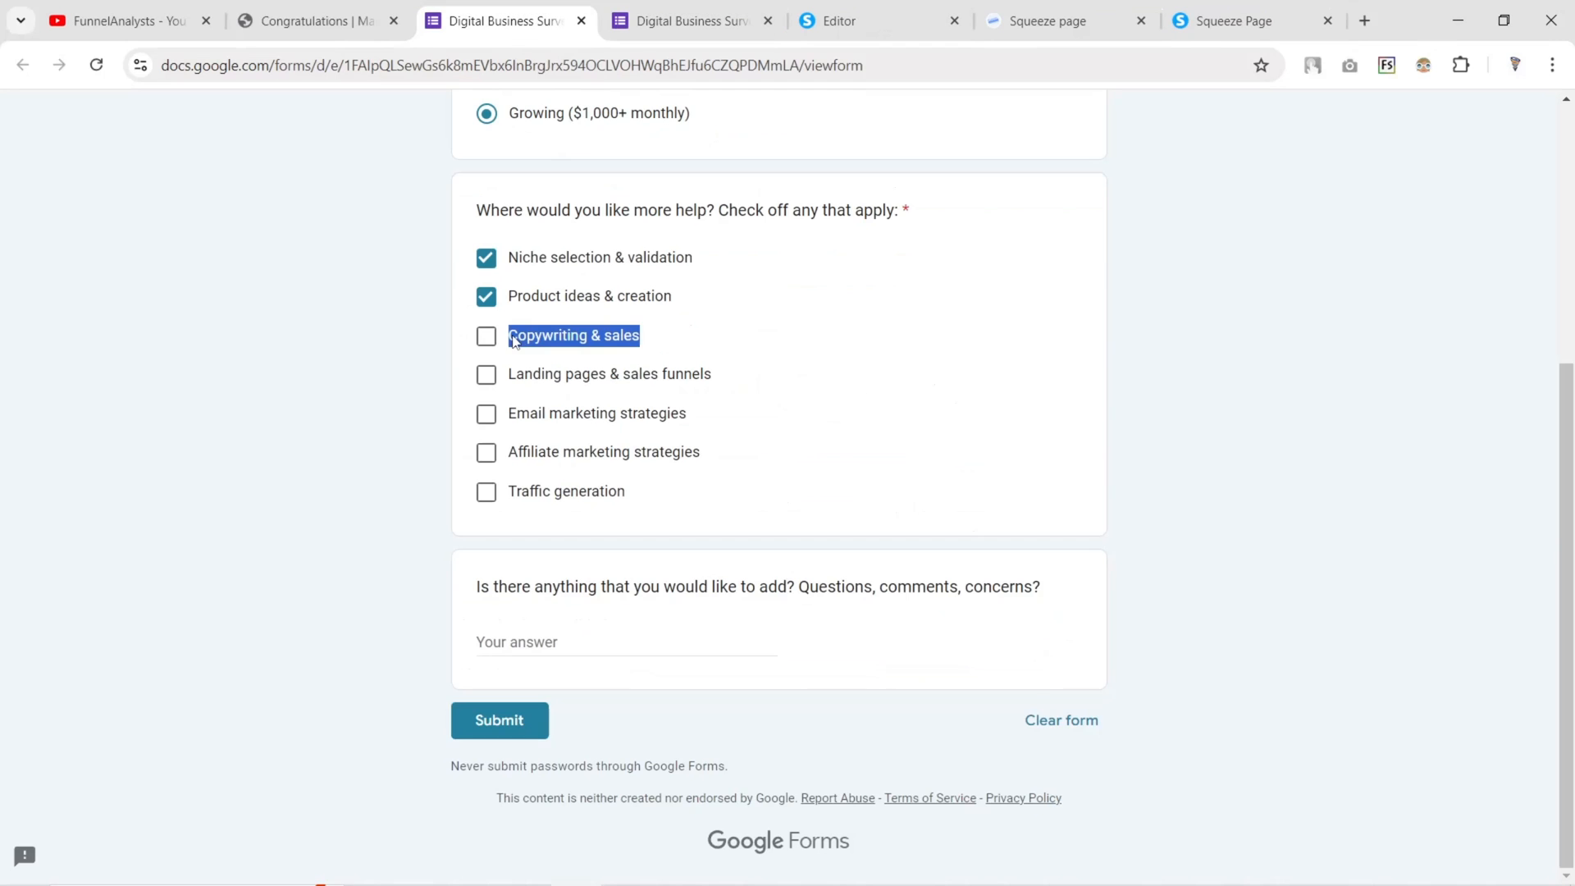
{"action": "left_click", "coordinate": [689, 20]}
{"action": "left_click", "coordinate": [505, 676]}
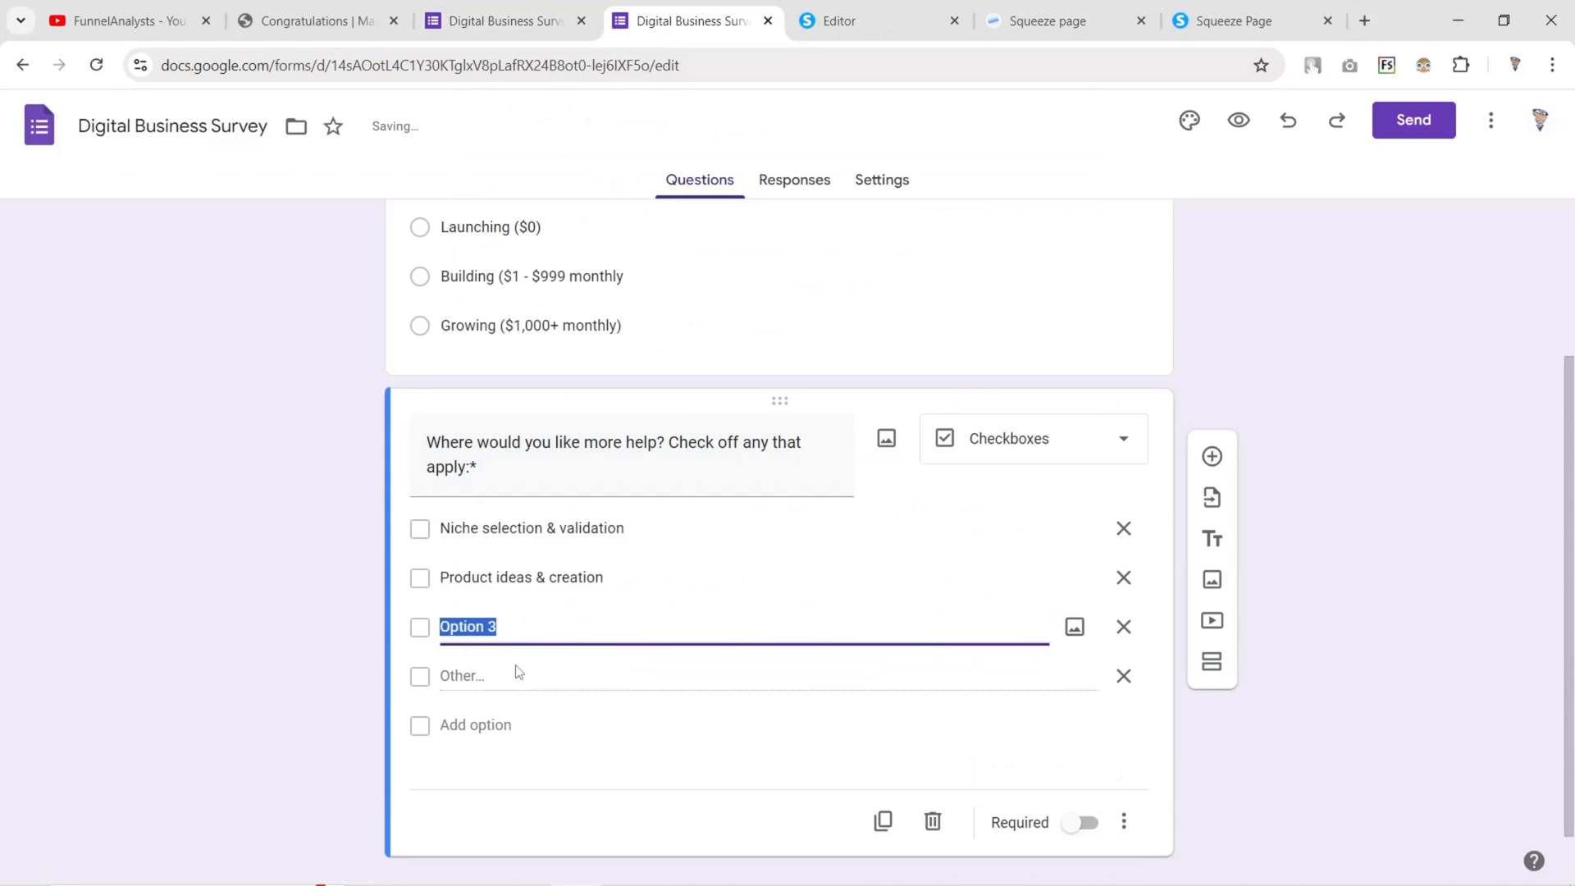
{"action": "key", "text": "ctrl+v"}
{"action": "left_click", "coordinate": [1125, 628]}
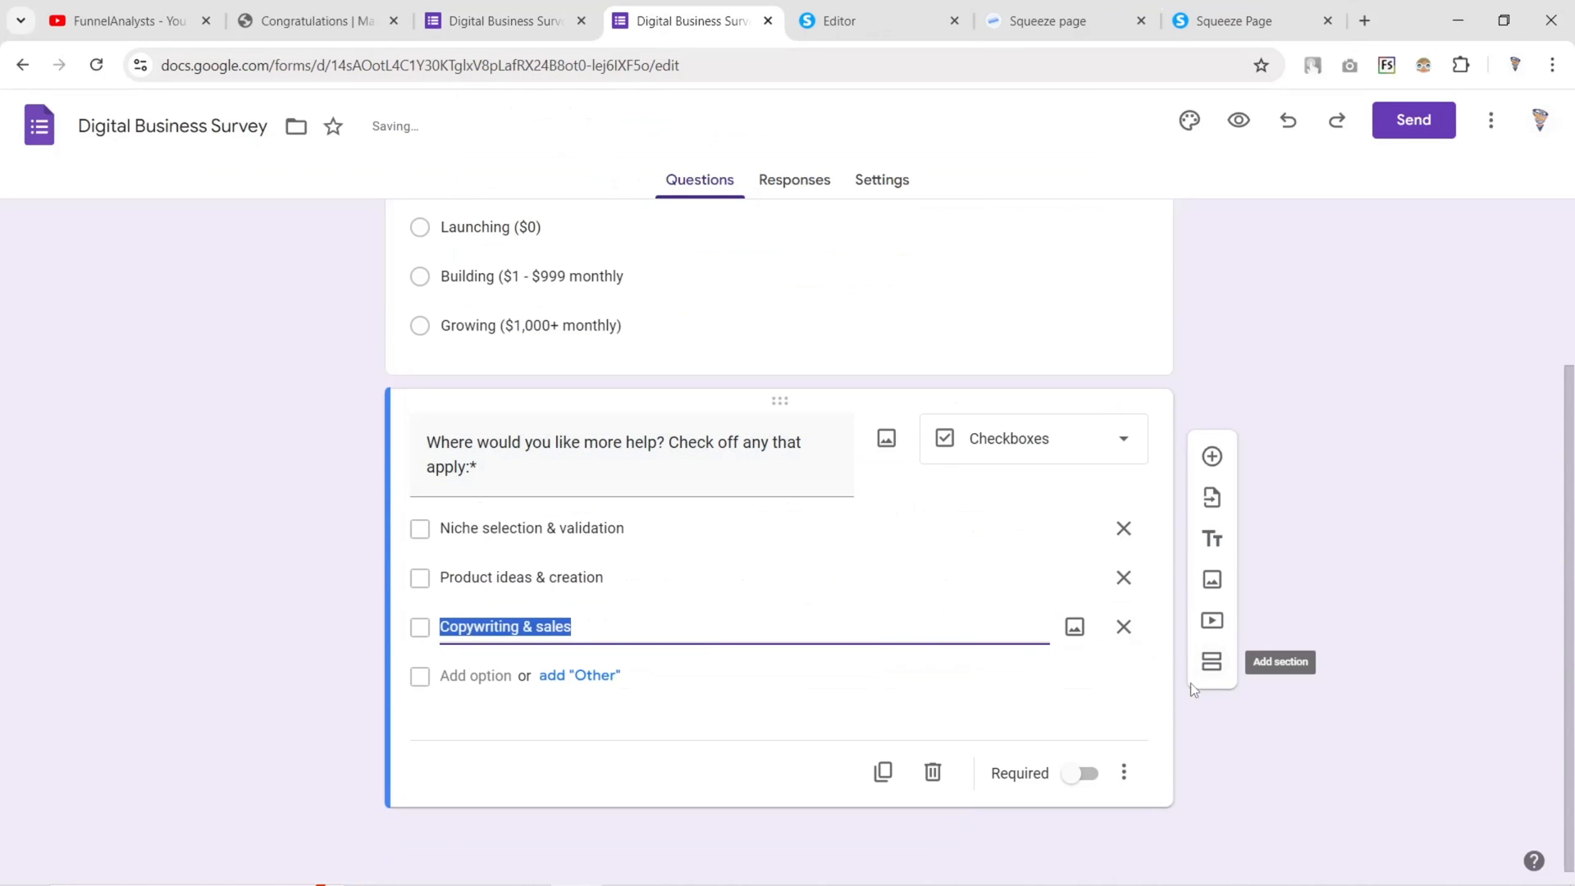
Add a third question, "Is there anything that you would like to add? Questions, comments, concerns?", with the Paragraph type
{"action": "left_click", "coordinate": [1211, 456]}
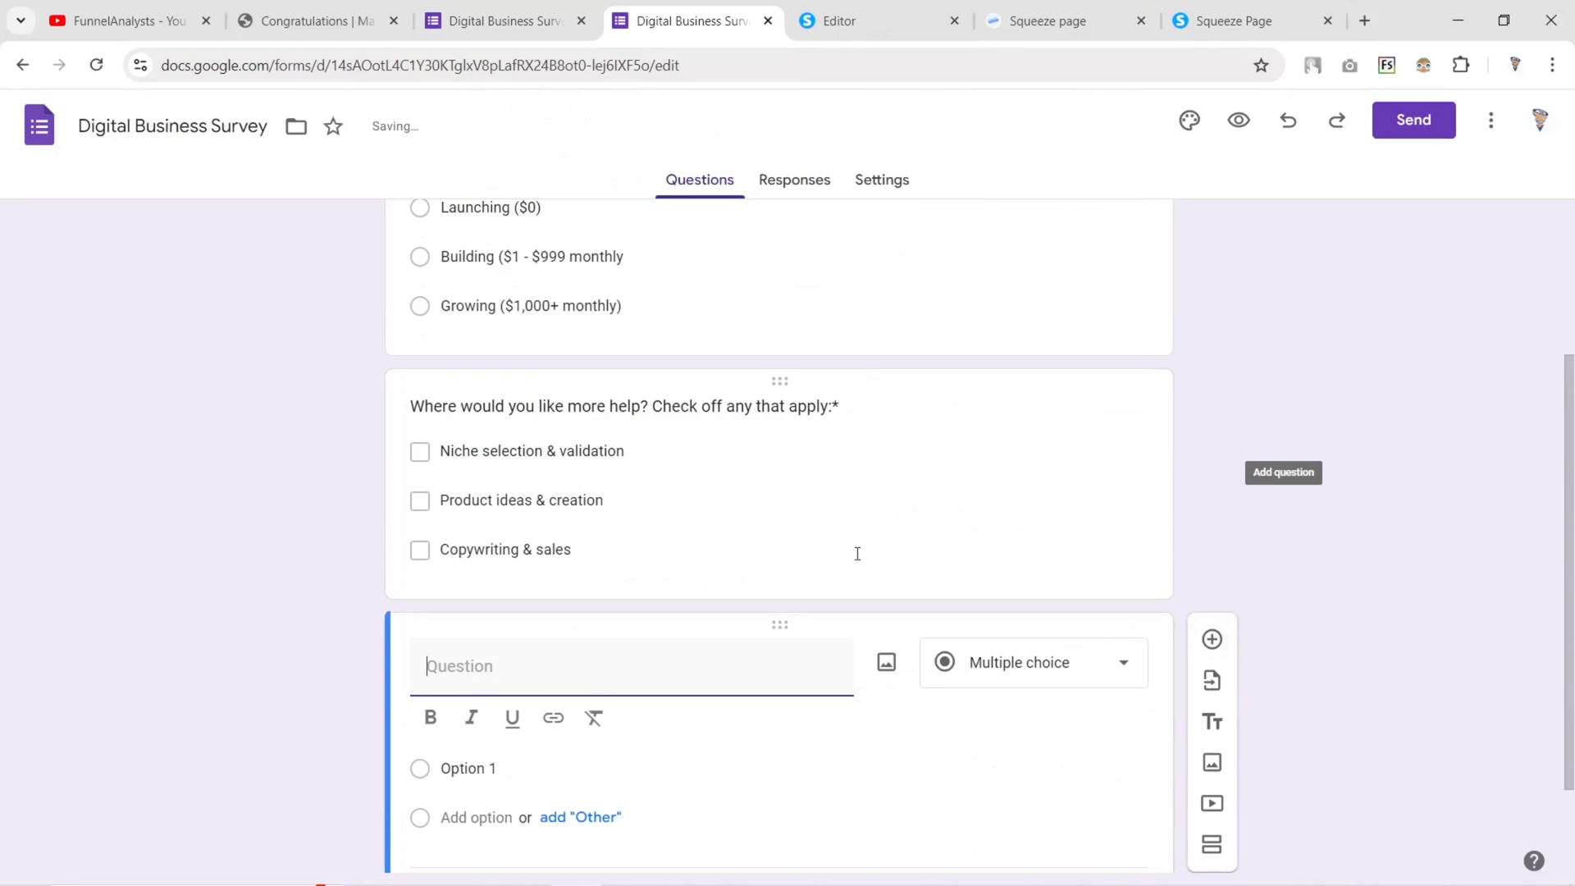
{"action": "left_click_drag", "start_coordinate": [477, 585], "coordinate": [1062, 603]}
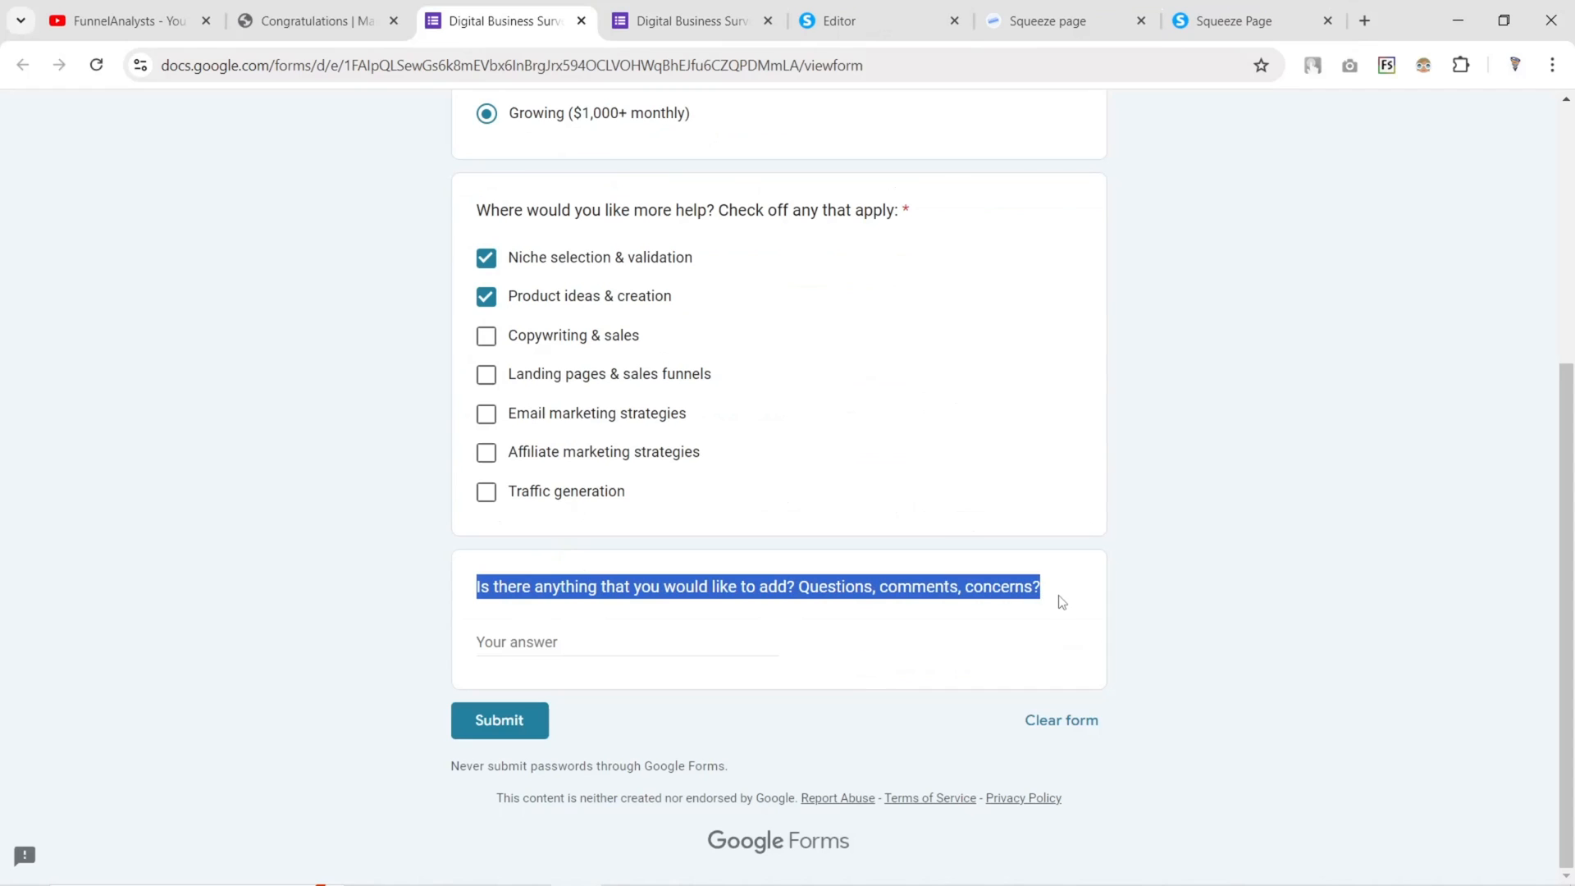
{"action": "key", "text": "ctrl+c"}
{"action": "left_click", "coordinate": [622, 10]}
{"action": "left_click", "coordinate": [516, 634]}
{"action": "key", "text": "ctrl+v"}
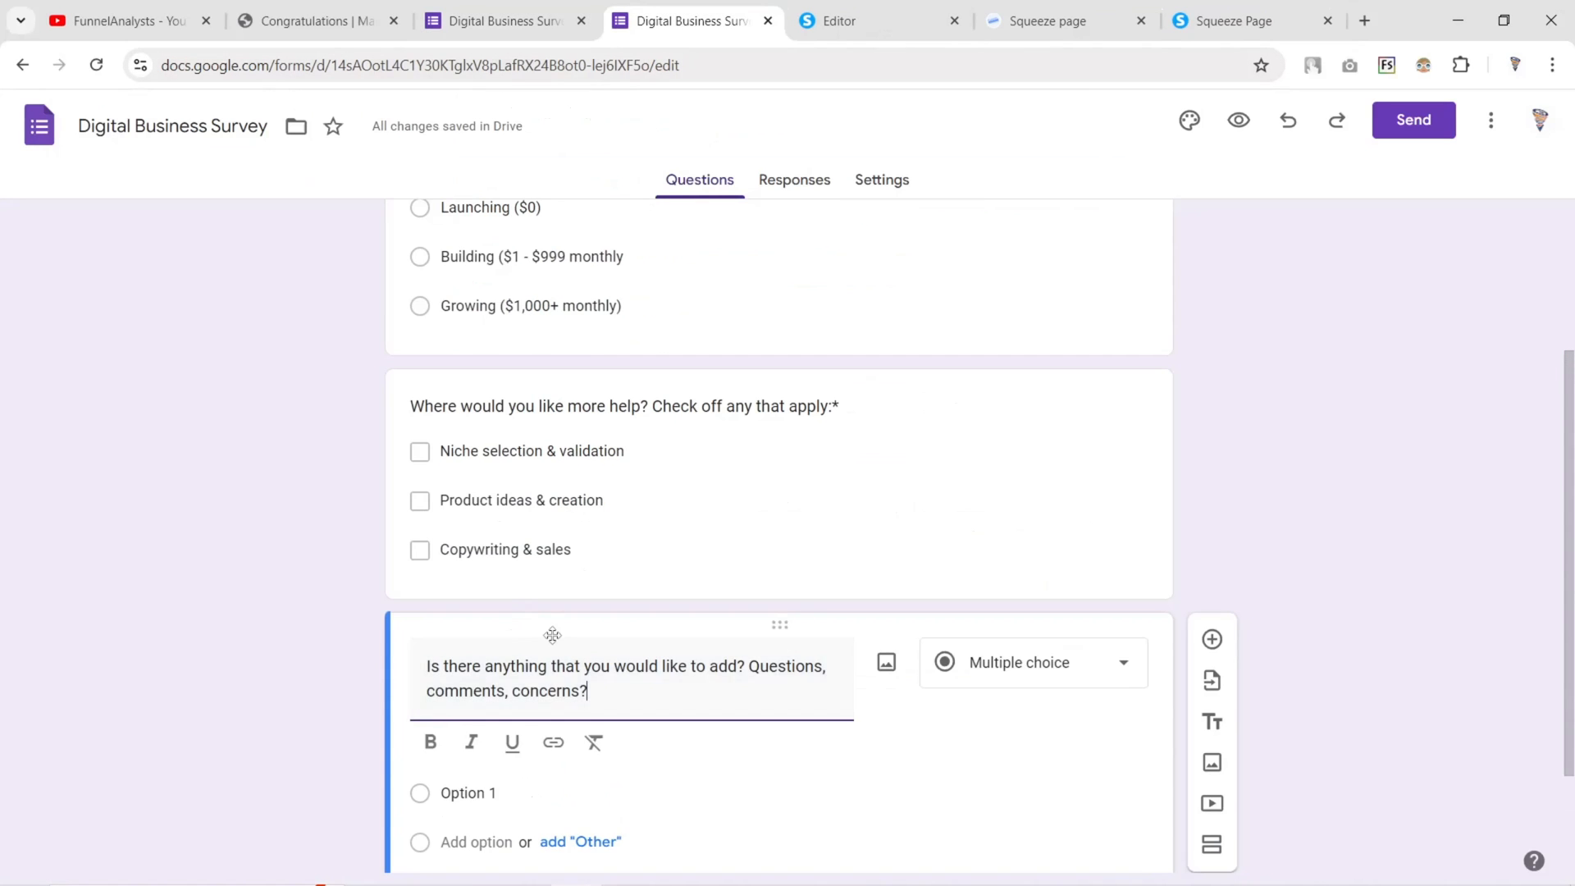
{"action": "left_click", "coordinate": [1041, 550]}
{"action": "left_click", "coordinate": [1001, 324]}
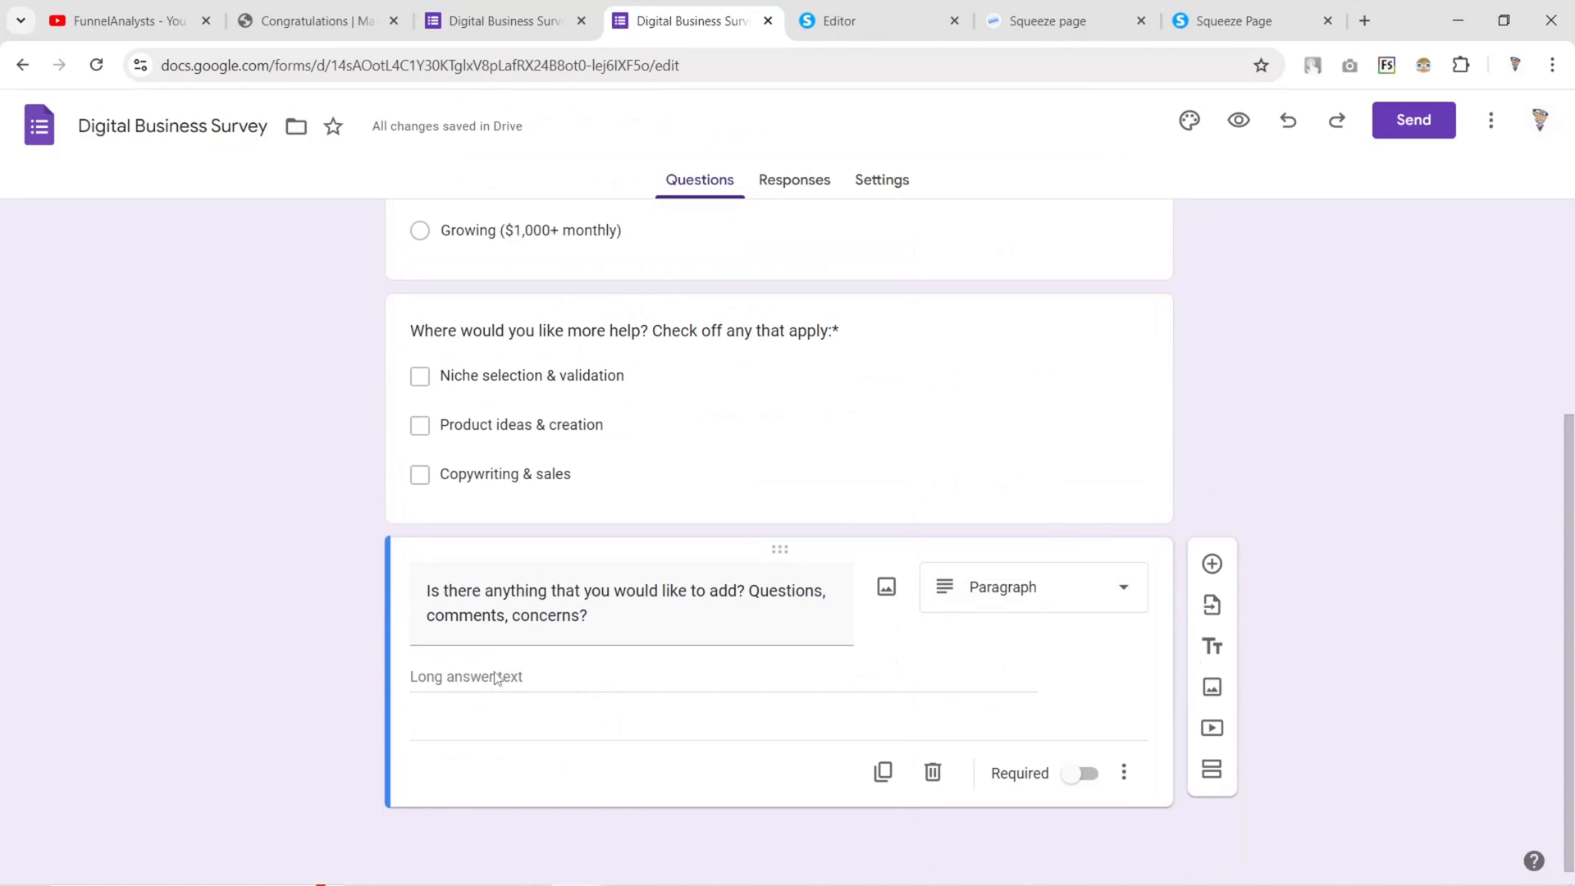
Compare the reference survey's questions and required markers with those in the new form
{"action": "key", "text": "ctrl+shift+Tab"}
{"action": "scroll", "coordinate": [501, 463], "scroll_direction": "up", "scroll_amount": 5}
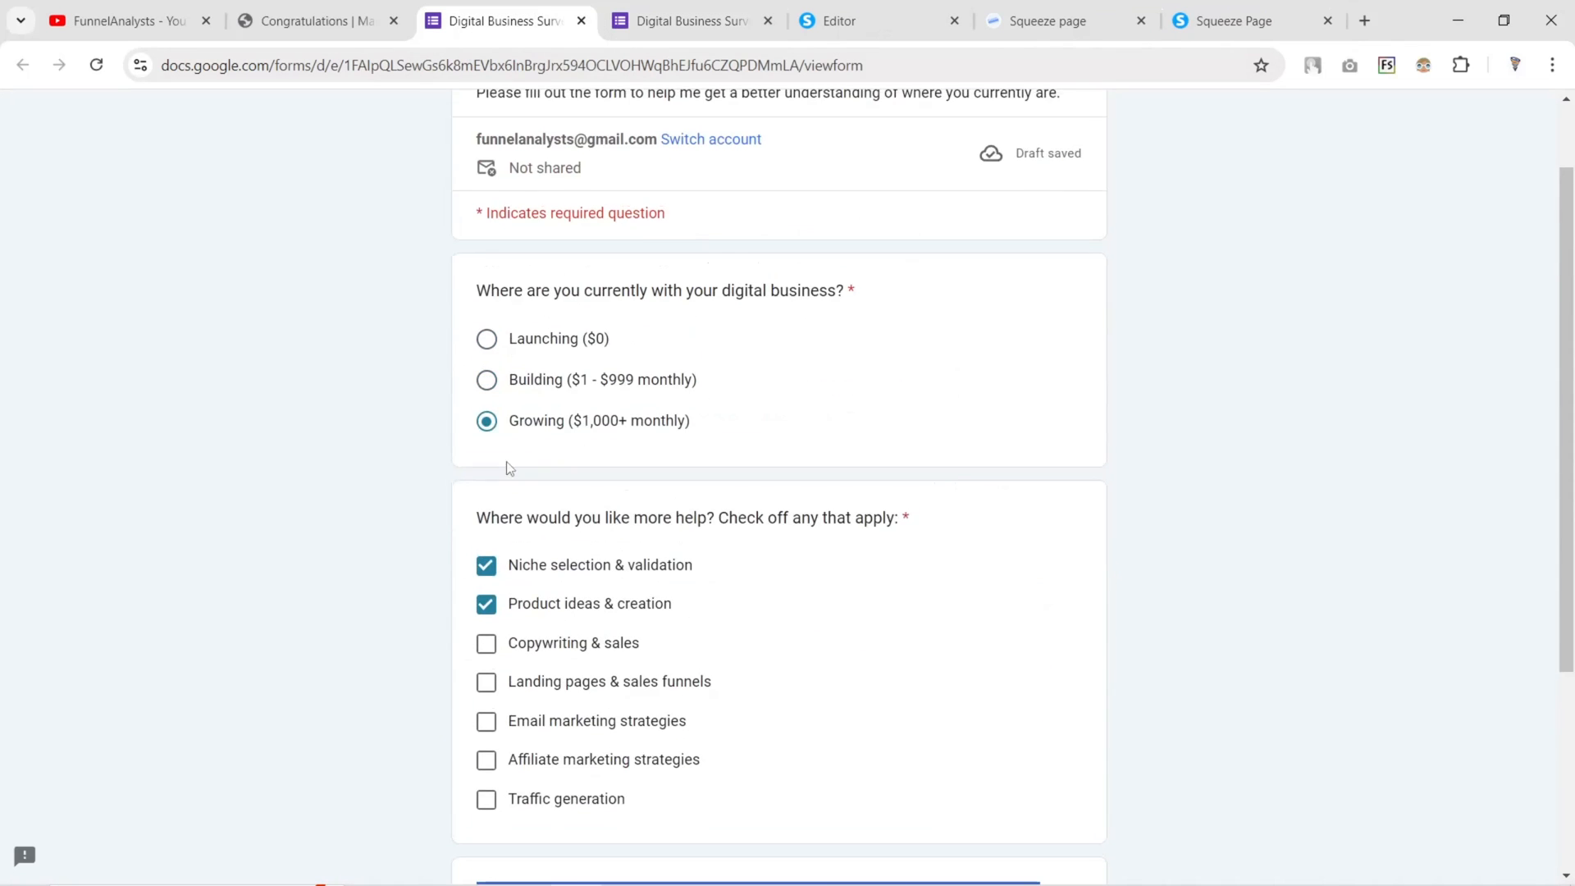
{"action": "scroll", "coordinate": [909, 456], "scroll_direction": "down", "scroll_amount": 4}
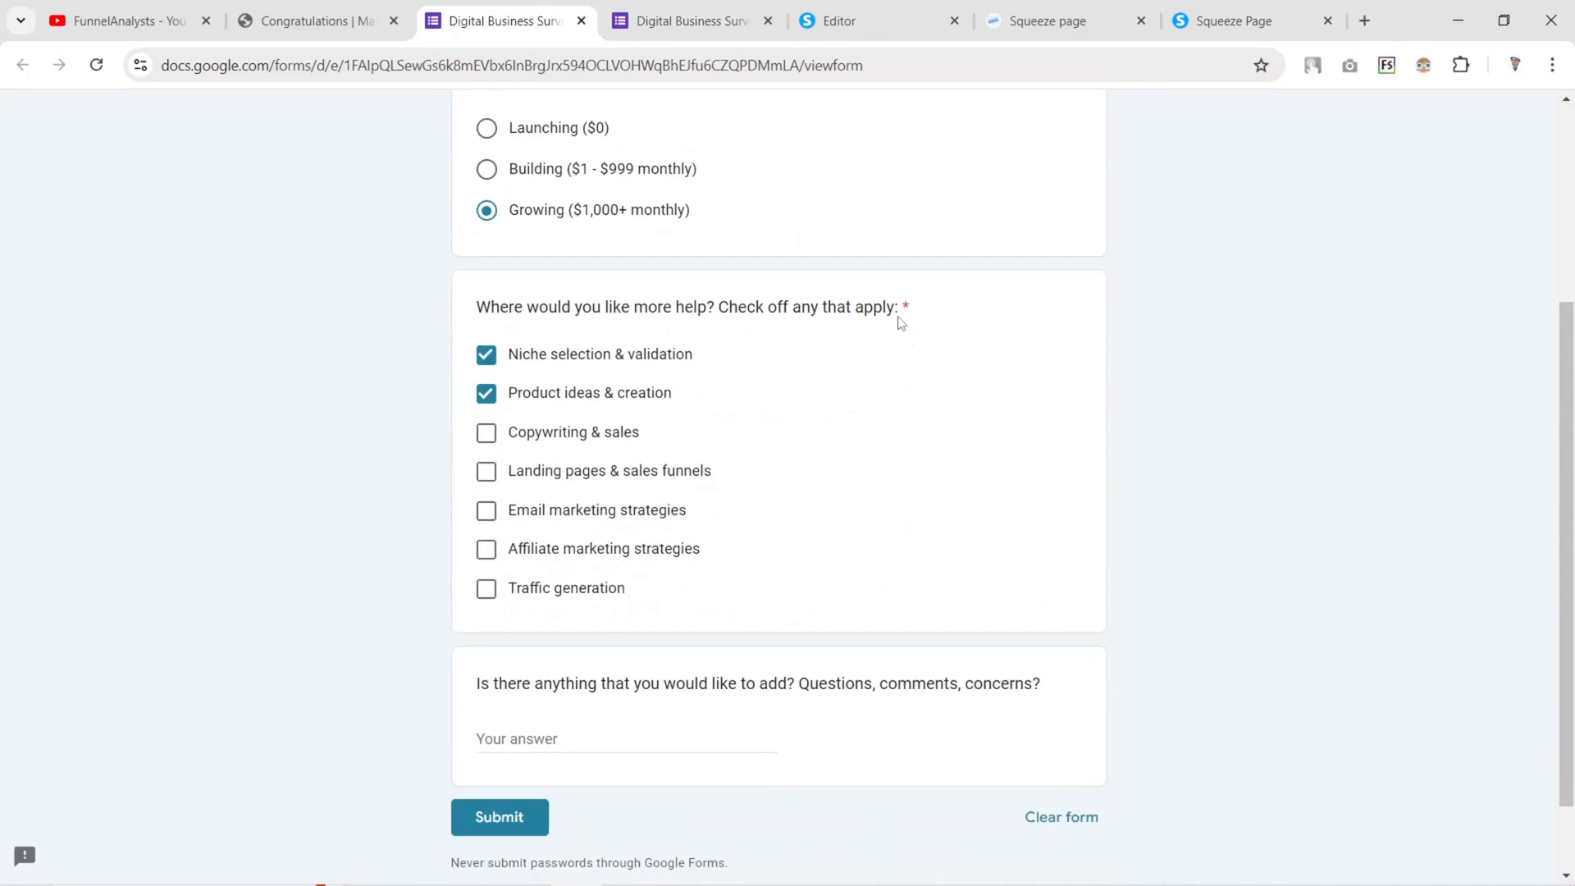
{"action": "scroll", "coordinate": [675, 324], "scroll_direction": "up", "scroll_amount": 3}
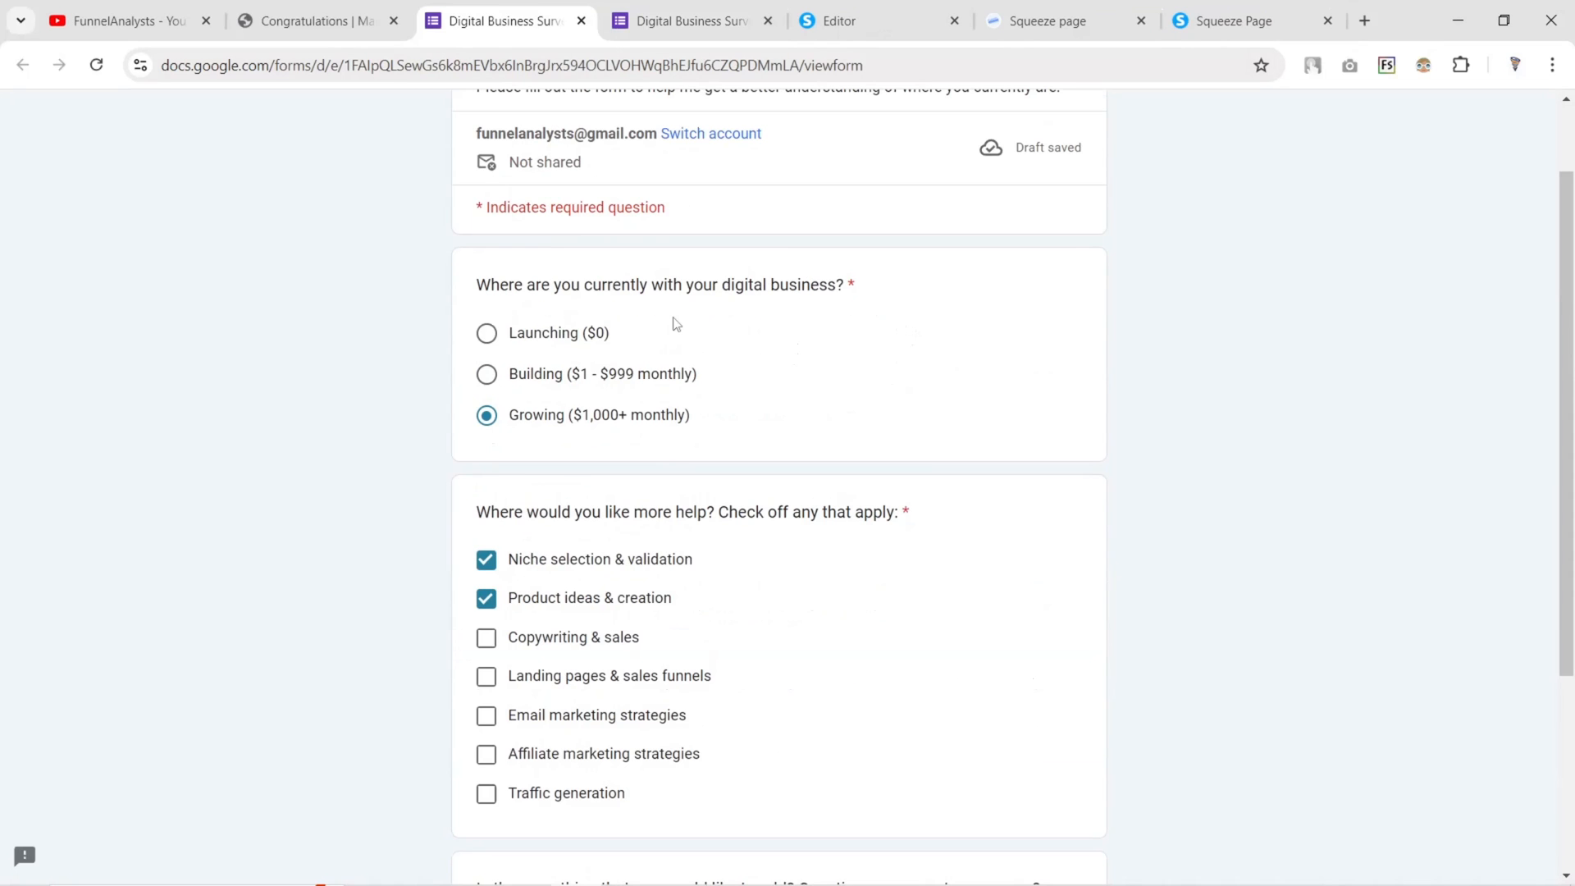
{"action": "scroll", "coordinate": [622, 402], "scroll_direction": "down", "scroll_amount": 4}
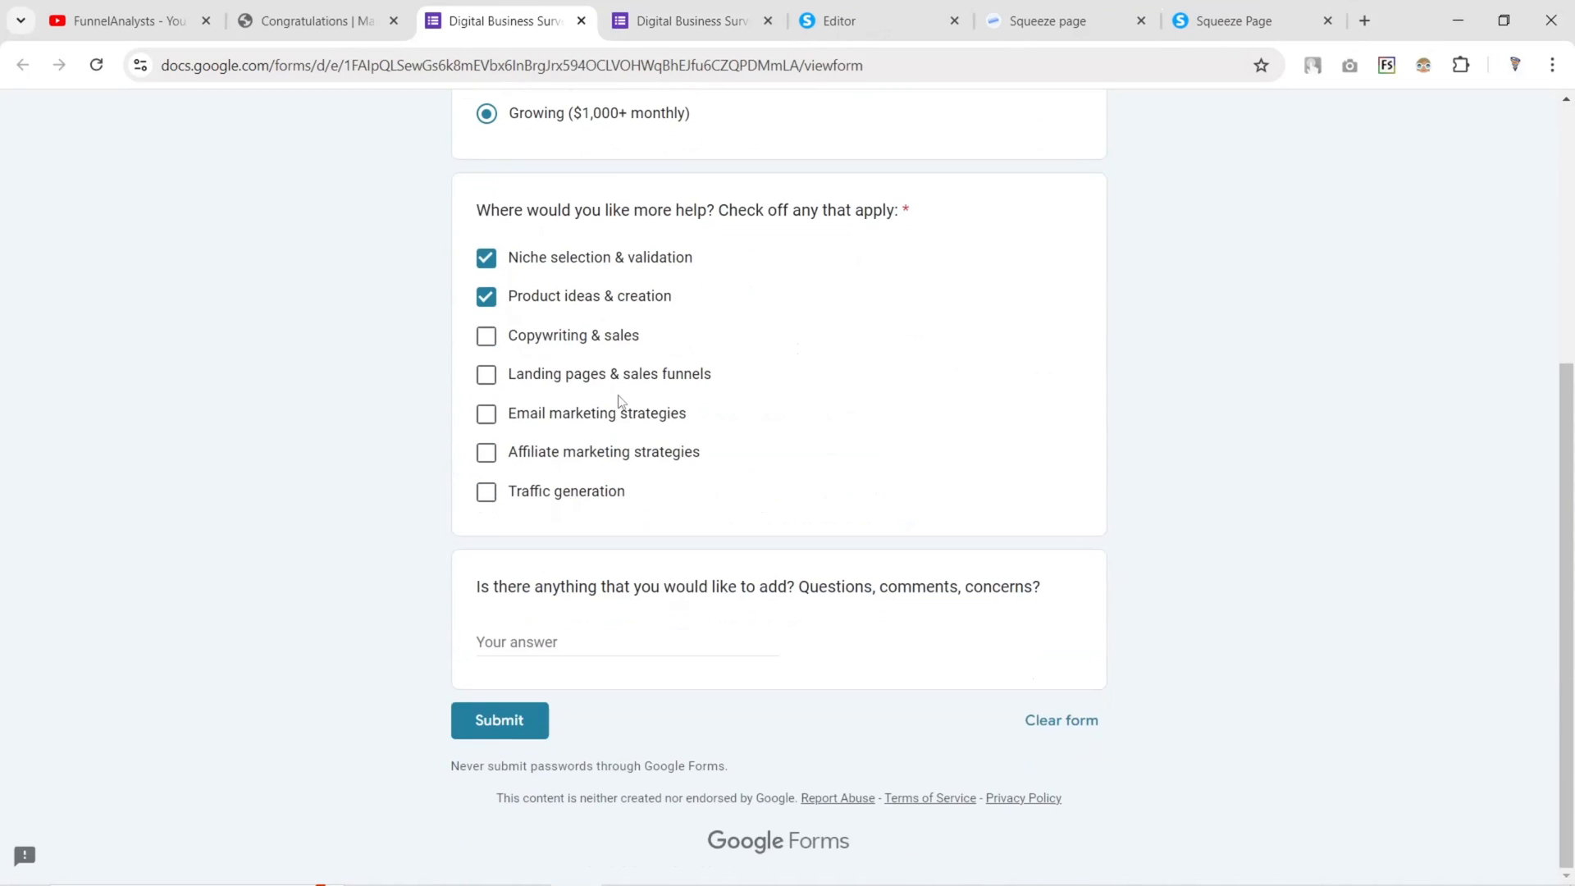
{"action": "left_click", "coordinate": [628, 7]}
{"action": "scroll", "coordinate": [679, 378], "scroll_direction": "up", "scroll_amount": 3}
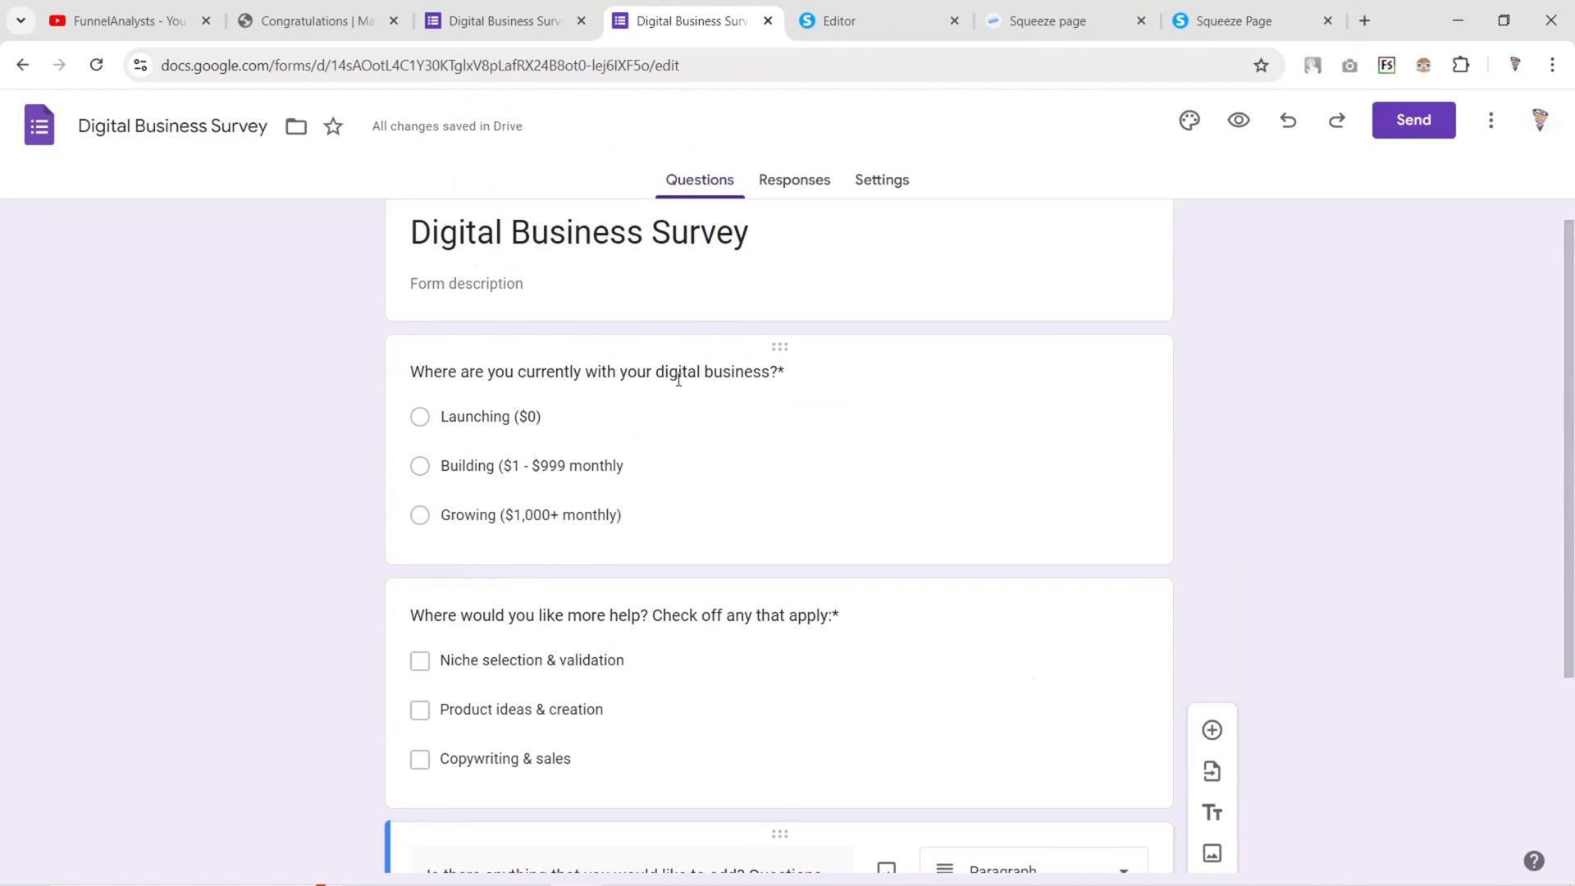
Make the digital business stage question and the help-needed checkbox question required, then check the reference survey's required markers
{"action": "left_click", "coordinate": [615, 419]}
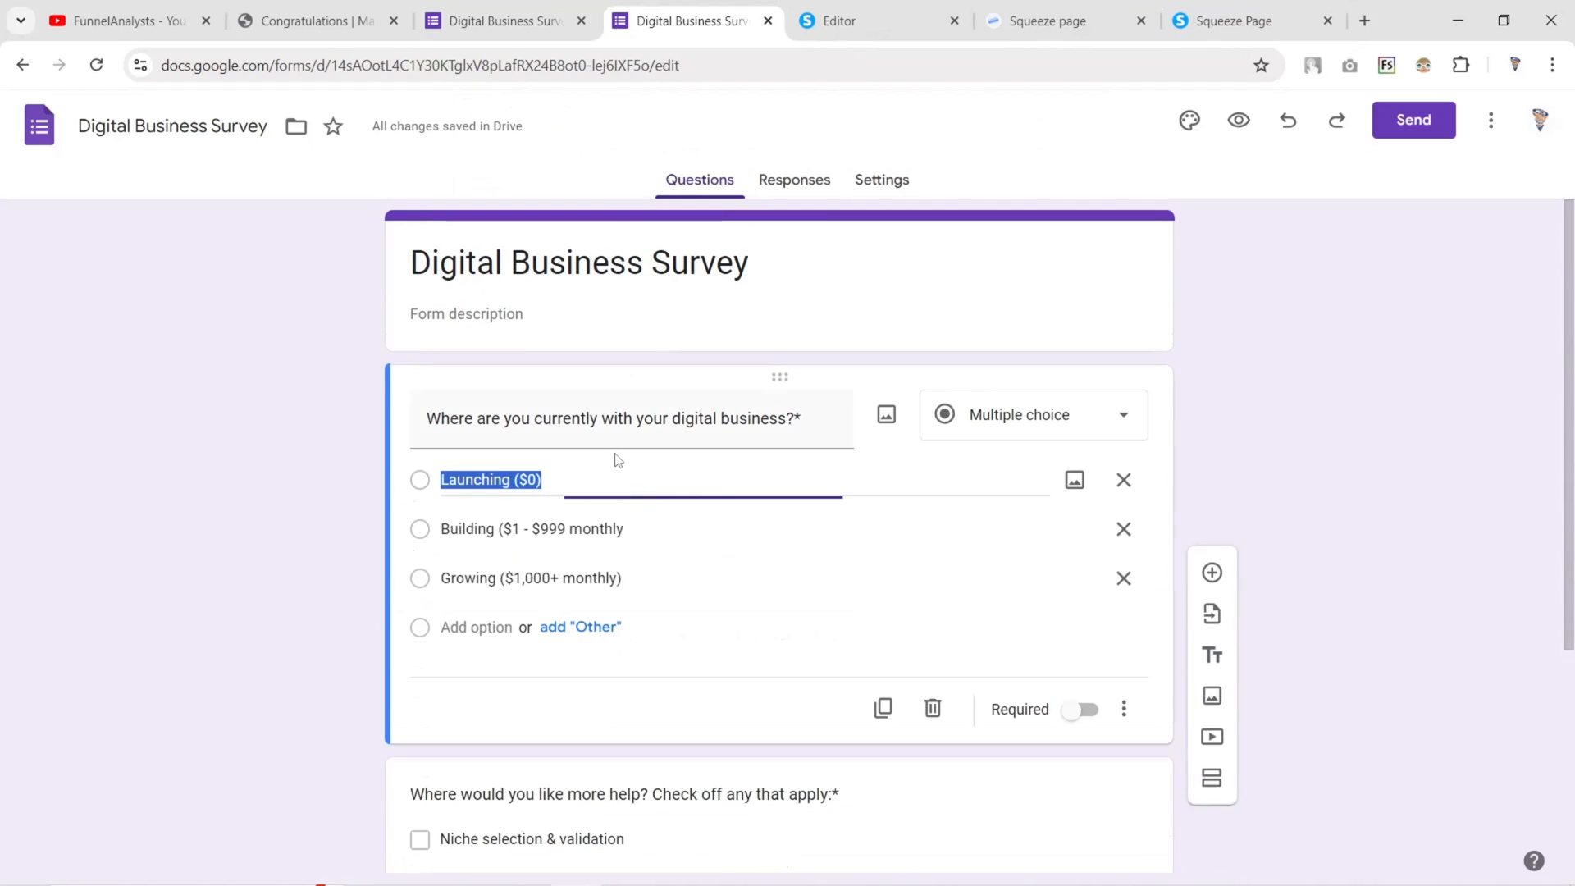
{"action": "left_click", "coordinate": [1078, 711]}
{"action": "scroll", "coordinate": [656, 649], "scroll_direction": "down", "scroll_amount": 2}
{"action": "left_click", "coordinate": [656, 650]}
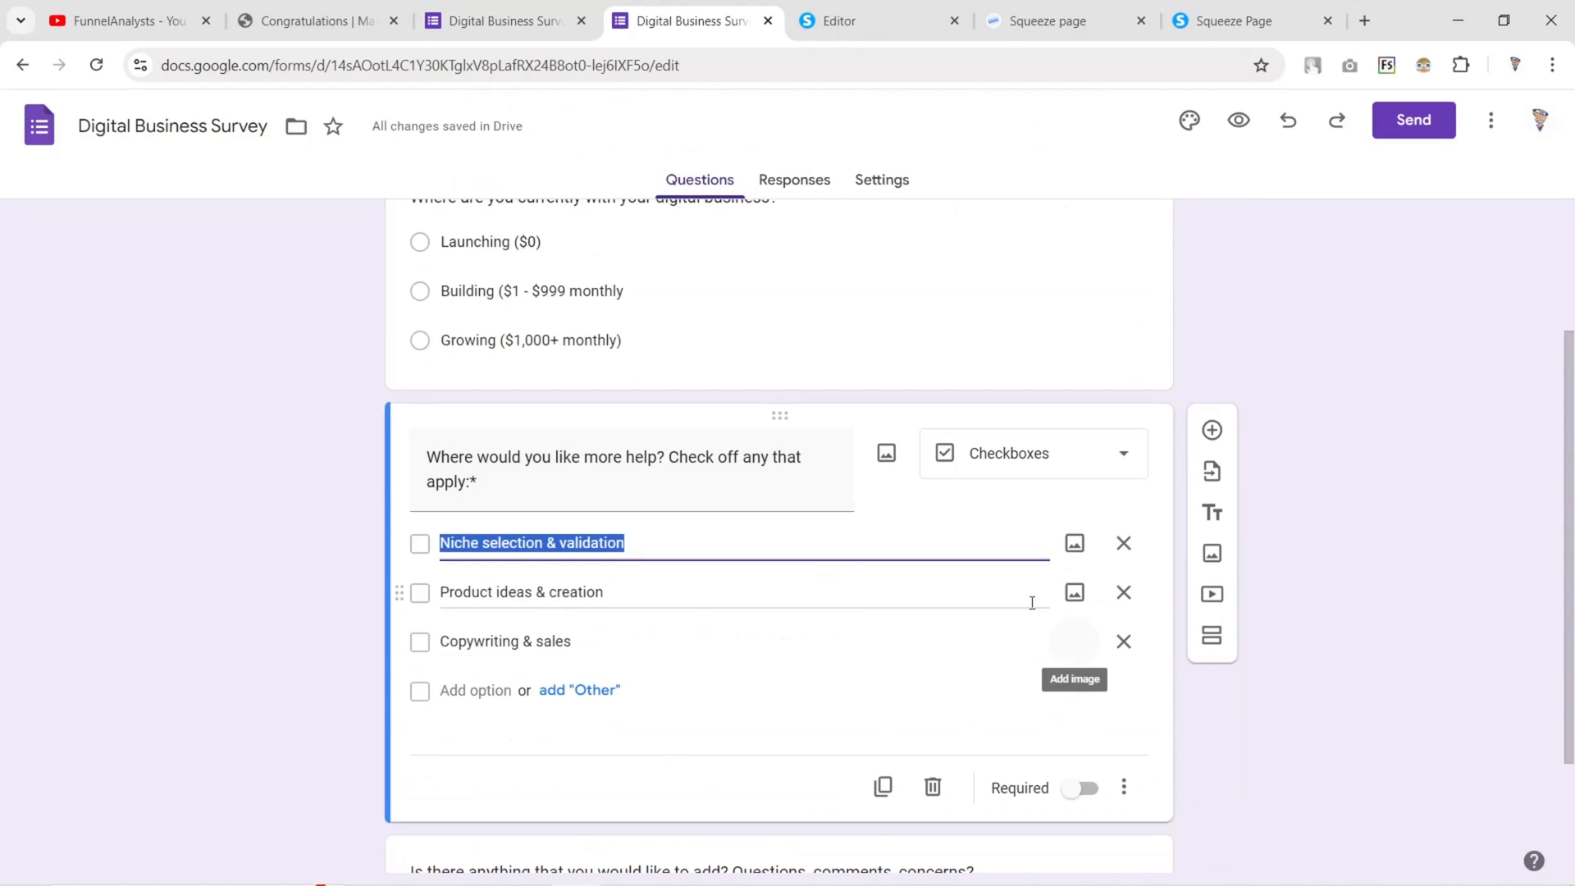
{"action": "scroll", "coordinate": [1058, 607], "scroll_direction": "down", "scroll_amount": 2}
{"action": "left_click", "coordinate": [1083, 621]}
{"action": "left_click", "coordinate": [538, 22]}
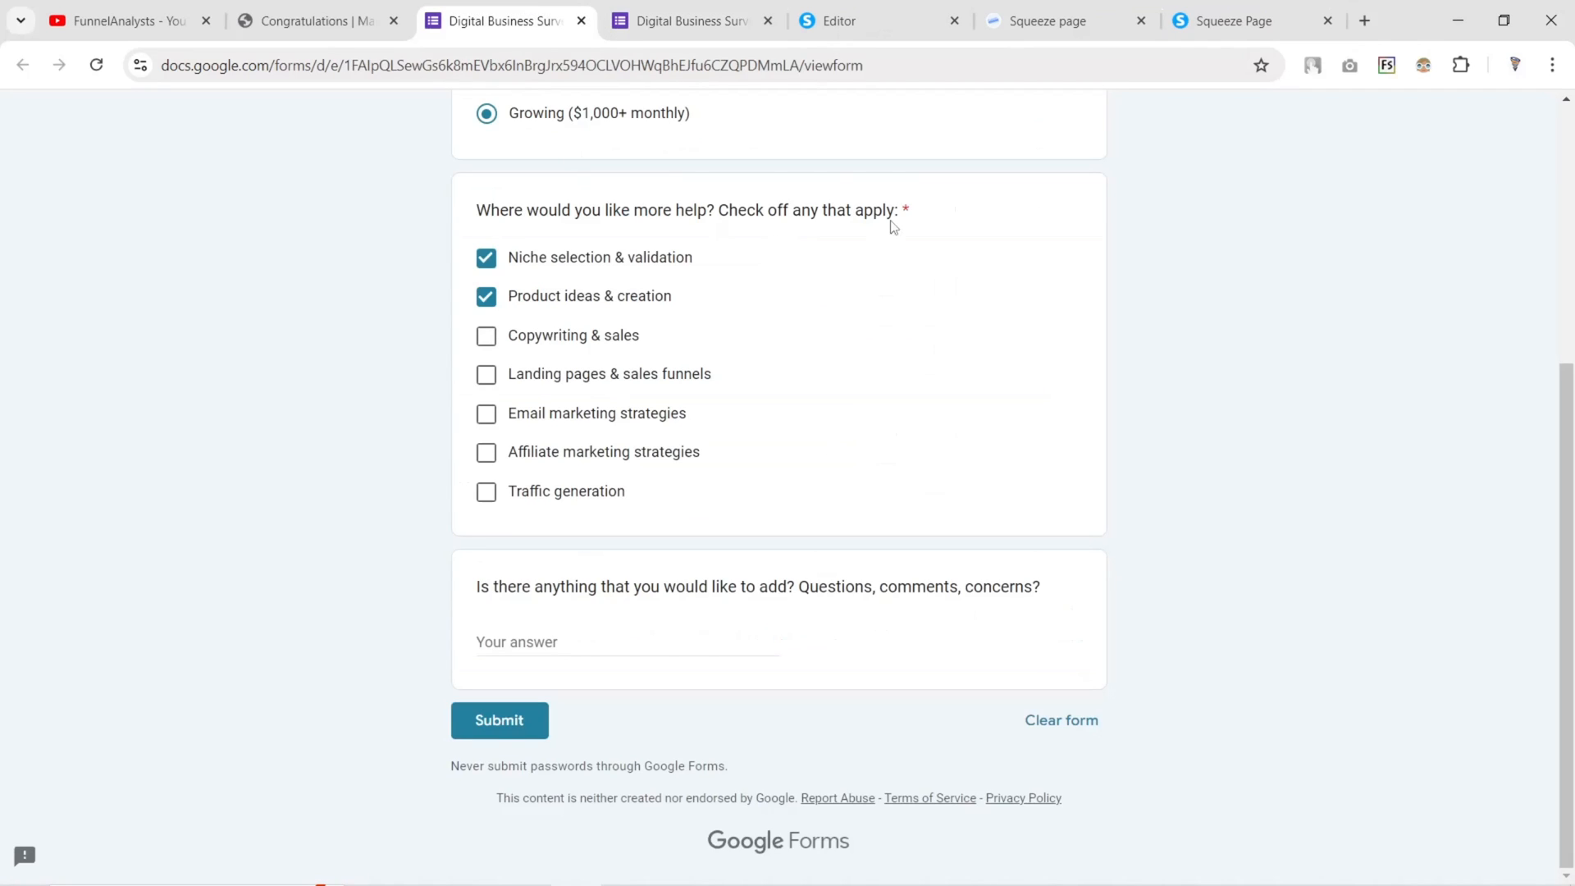
{"action": "left_click", "coordinate": [689, 21]}
Copy the Digital Business Survey's shareable link from its send options
{"action": "left_click", "coordinate": [1410, 120]}
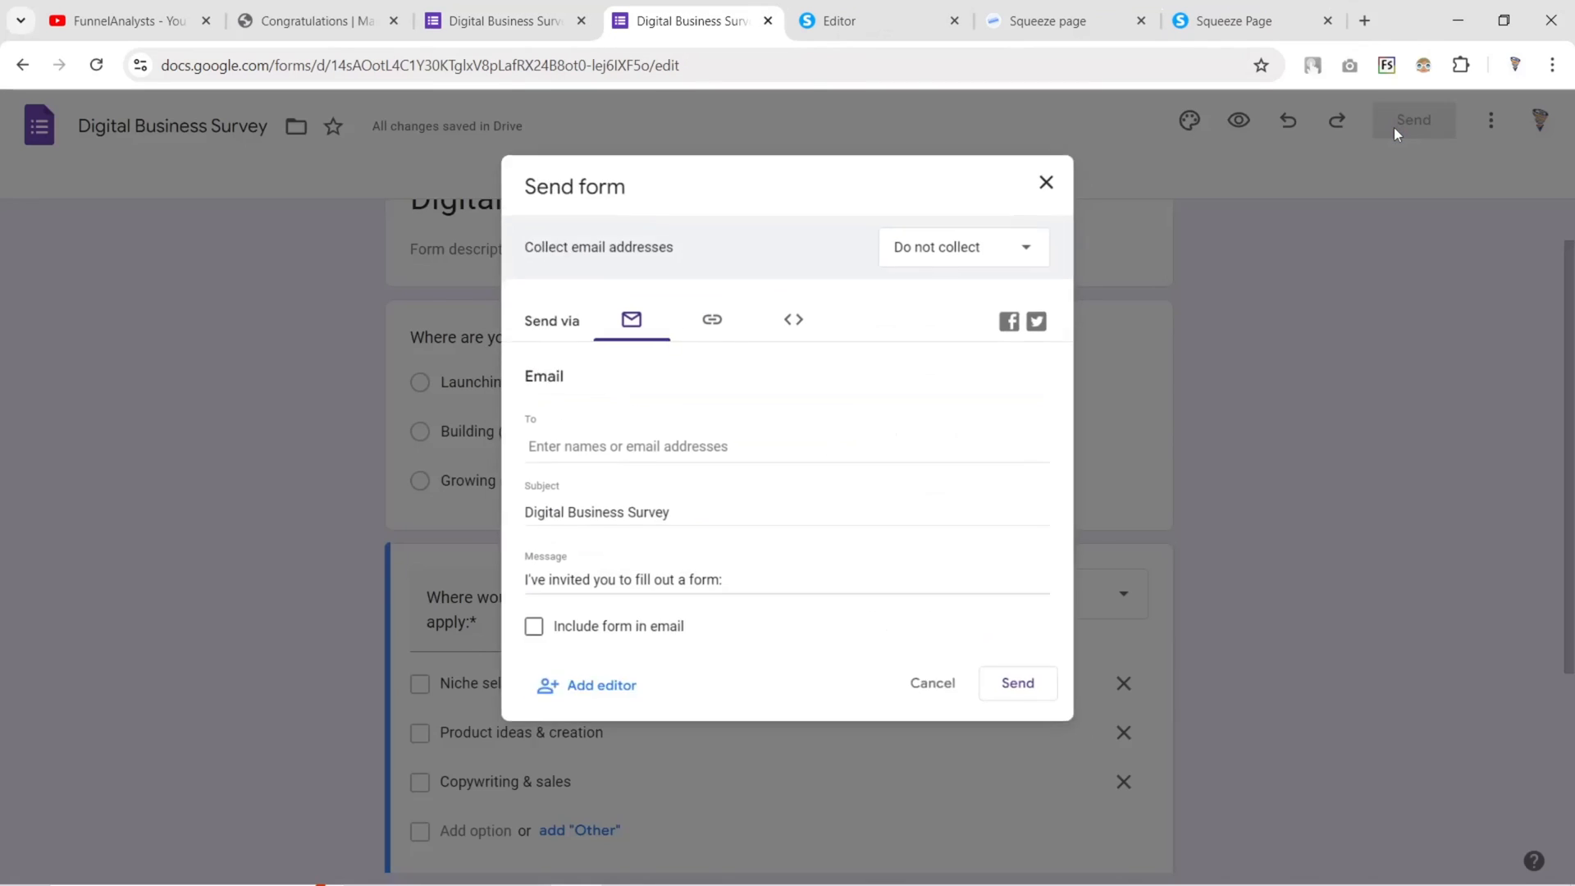
{"action": "left_click", "coordinate": [709, 314]}
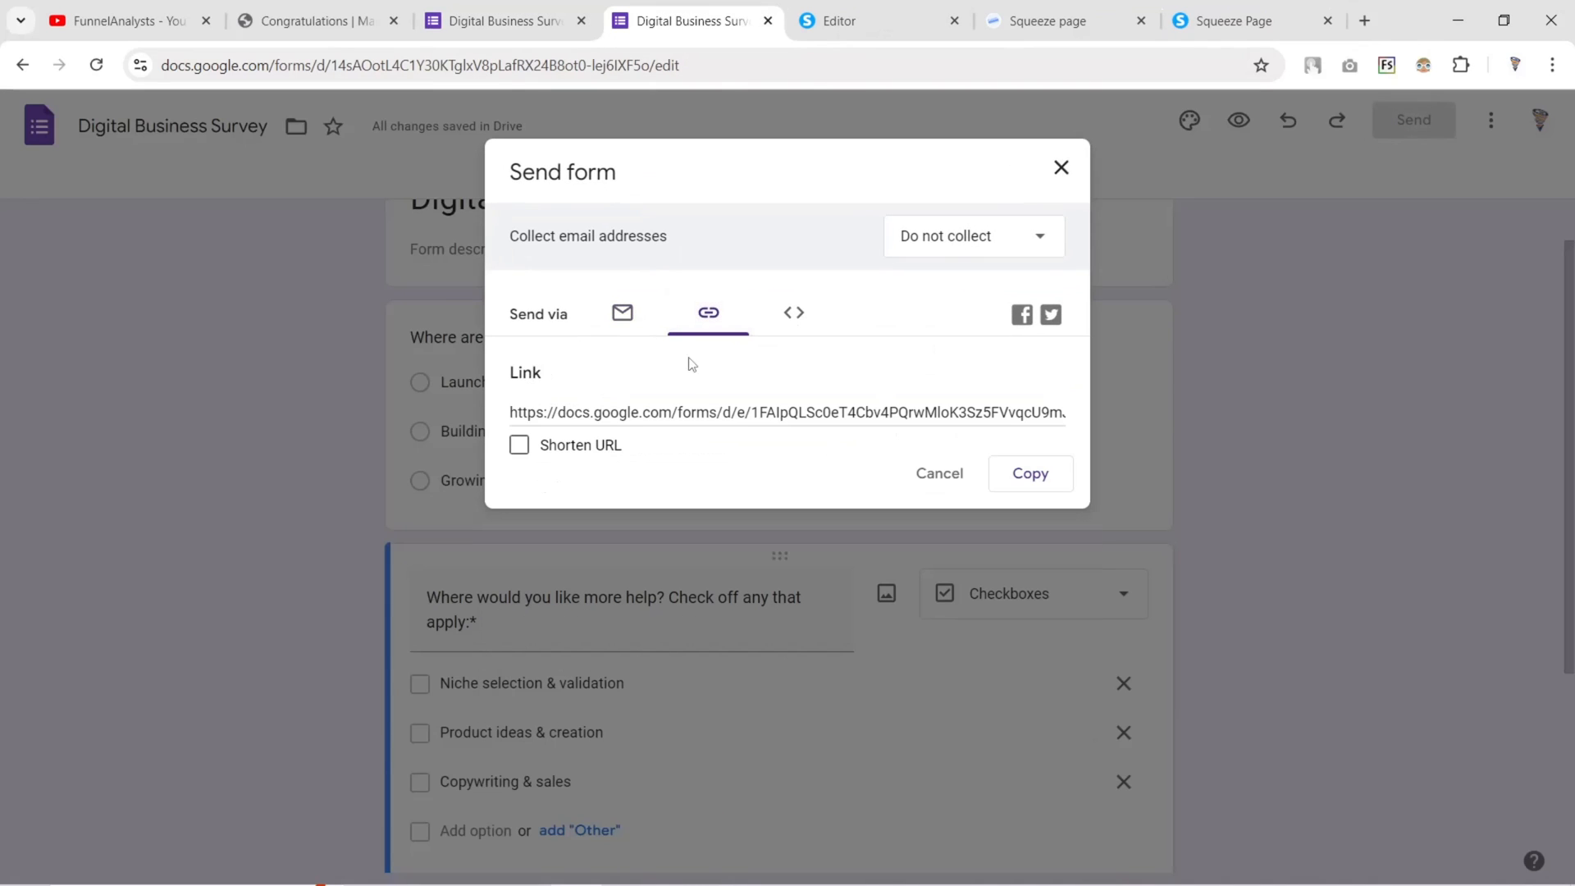
{"action": "left_click", "coordinate": [788, 314]}
{"action": "left_click", "coordinate": [714, 316]}
{"action": "left_click", "coordinate": [1030, 473]}
In the systeme.io editor, set the "Click Here To Take The Quick Survey" button to Open URL in the same window with the copied survey link
{"action": "left_click", "coordinate": [870, 21]}
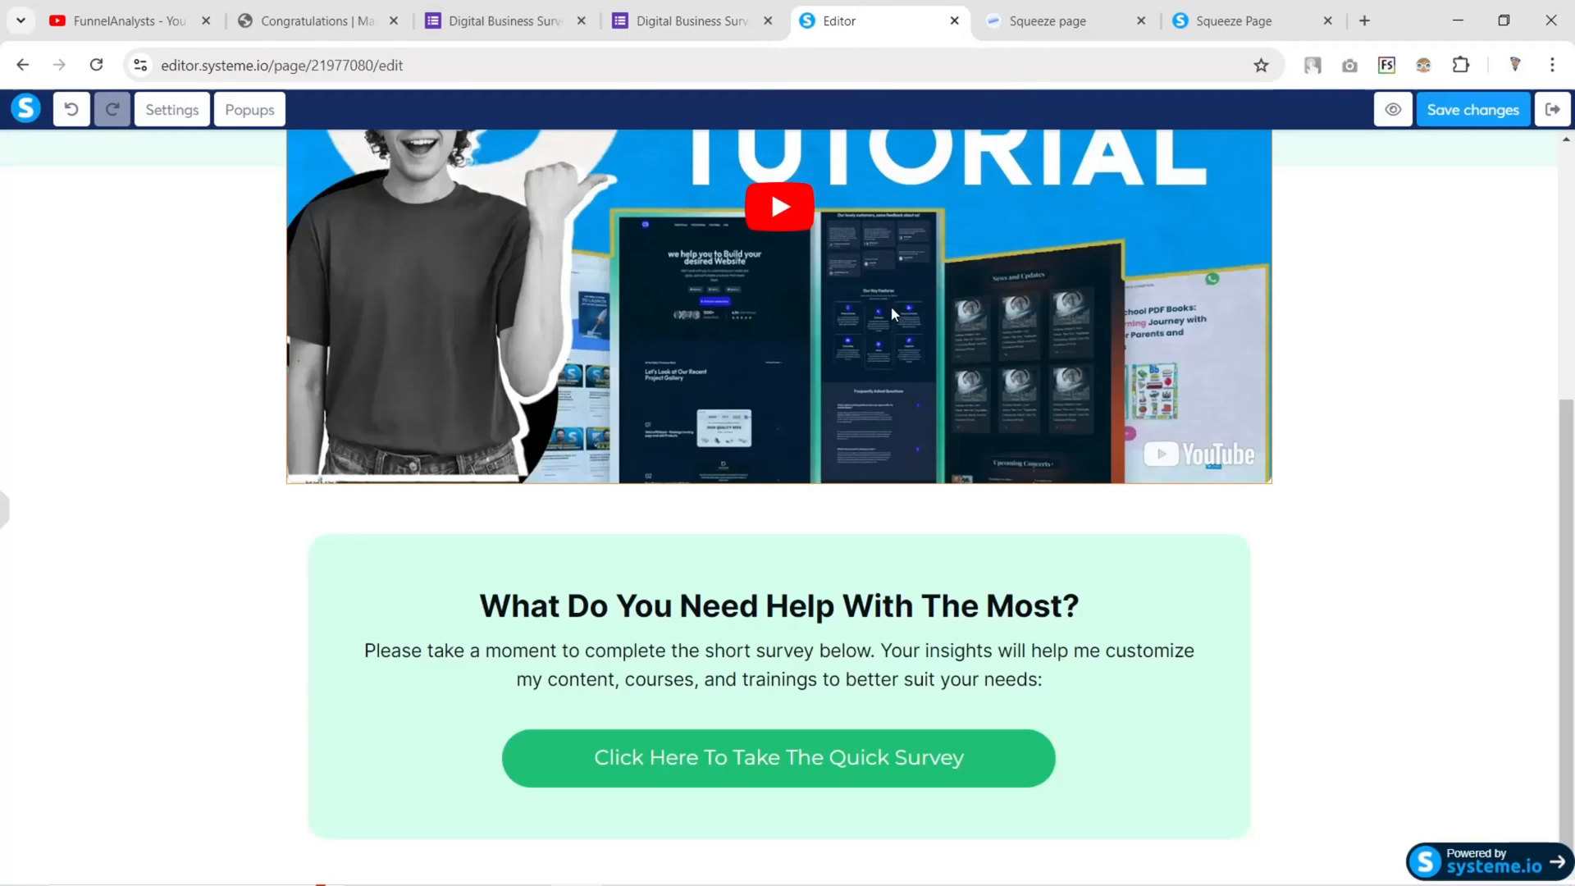
{"action": "left_click", "coordinate": [678, 738]}
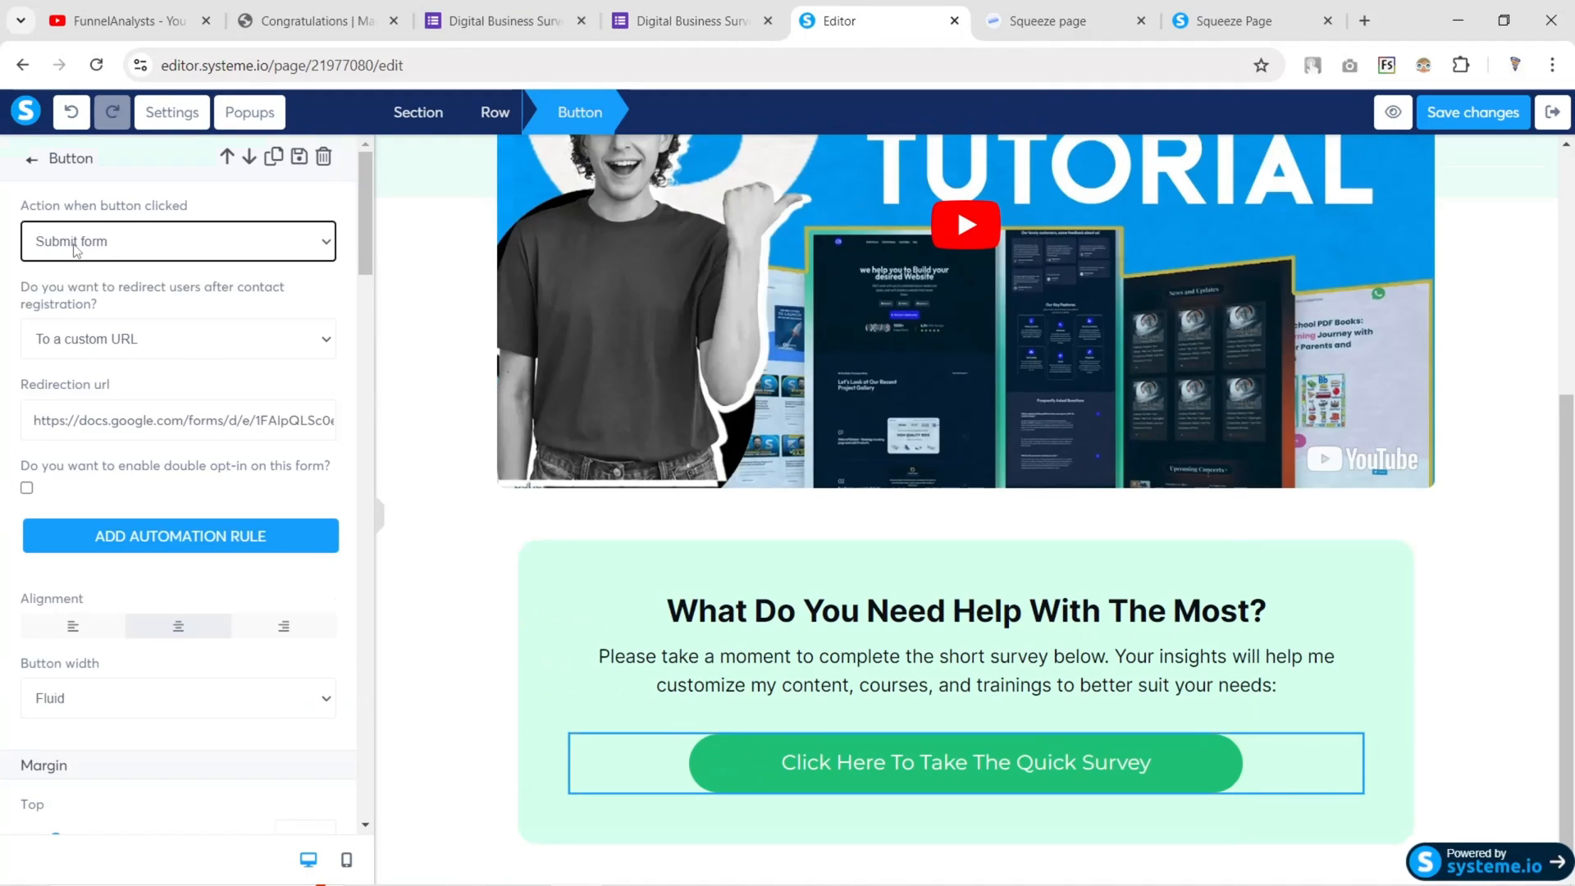
{"action": "left_click", "coordinate": [74, 249]}
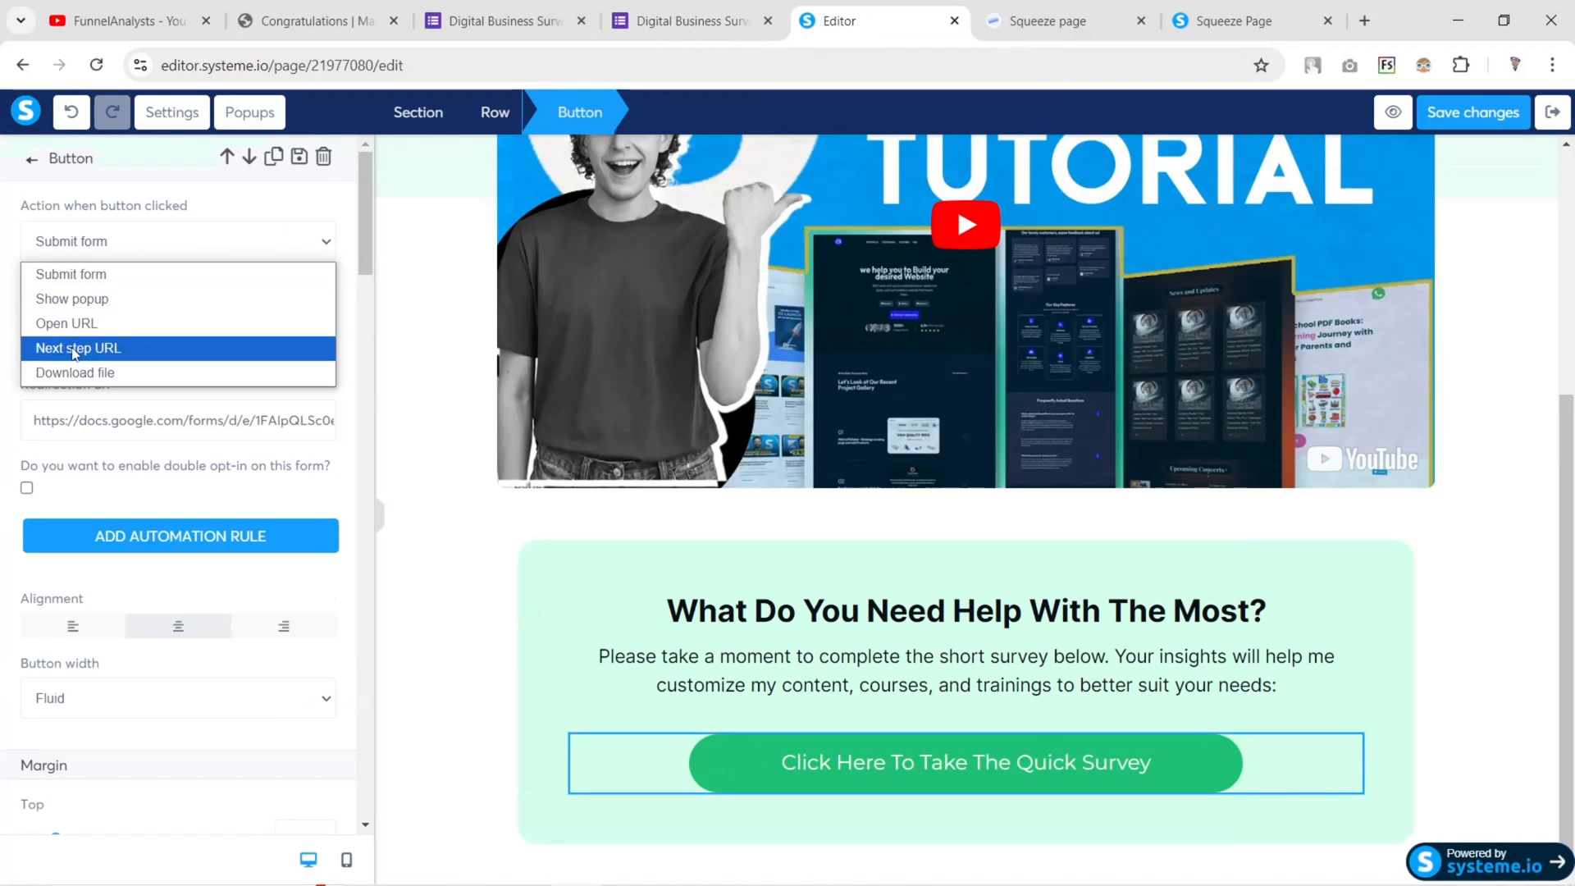
{"action": "left_click", "coordinate": [78, 319]}
{"action": "left_click", "coordinate": [81, 322]}
{"action": "key", "text": "ctrl+v"}
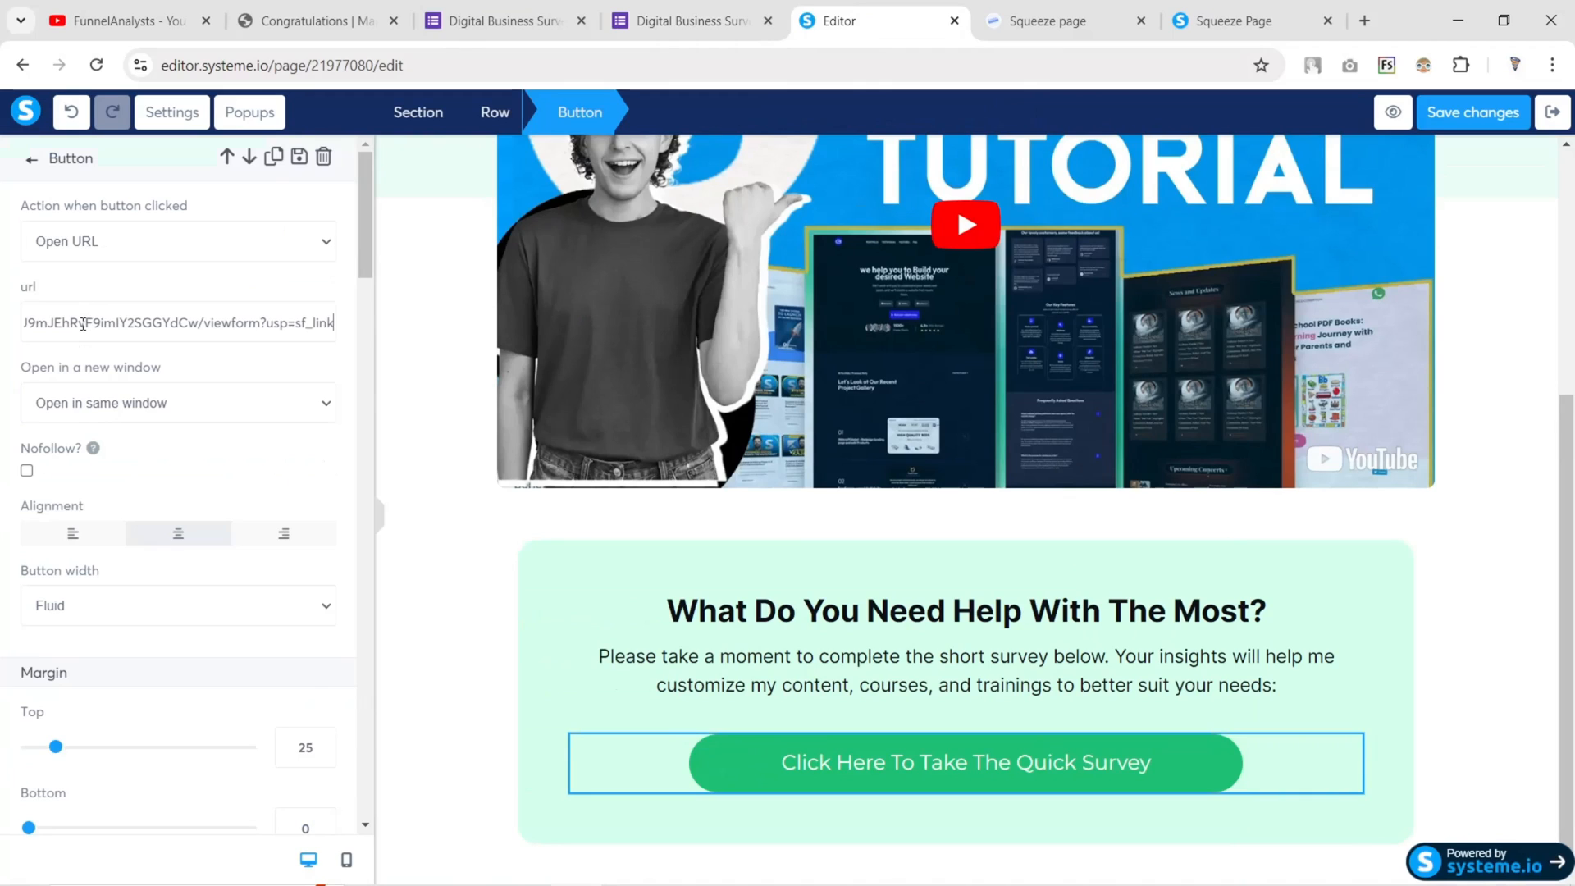
{"action": "left_click", "coordinate": [98, 404]}
{"action": "left_click", "coordinate": [105, 460]}
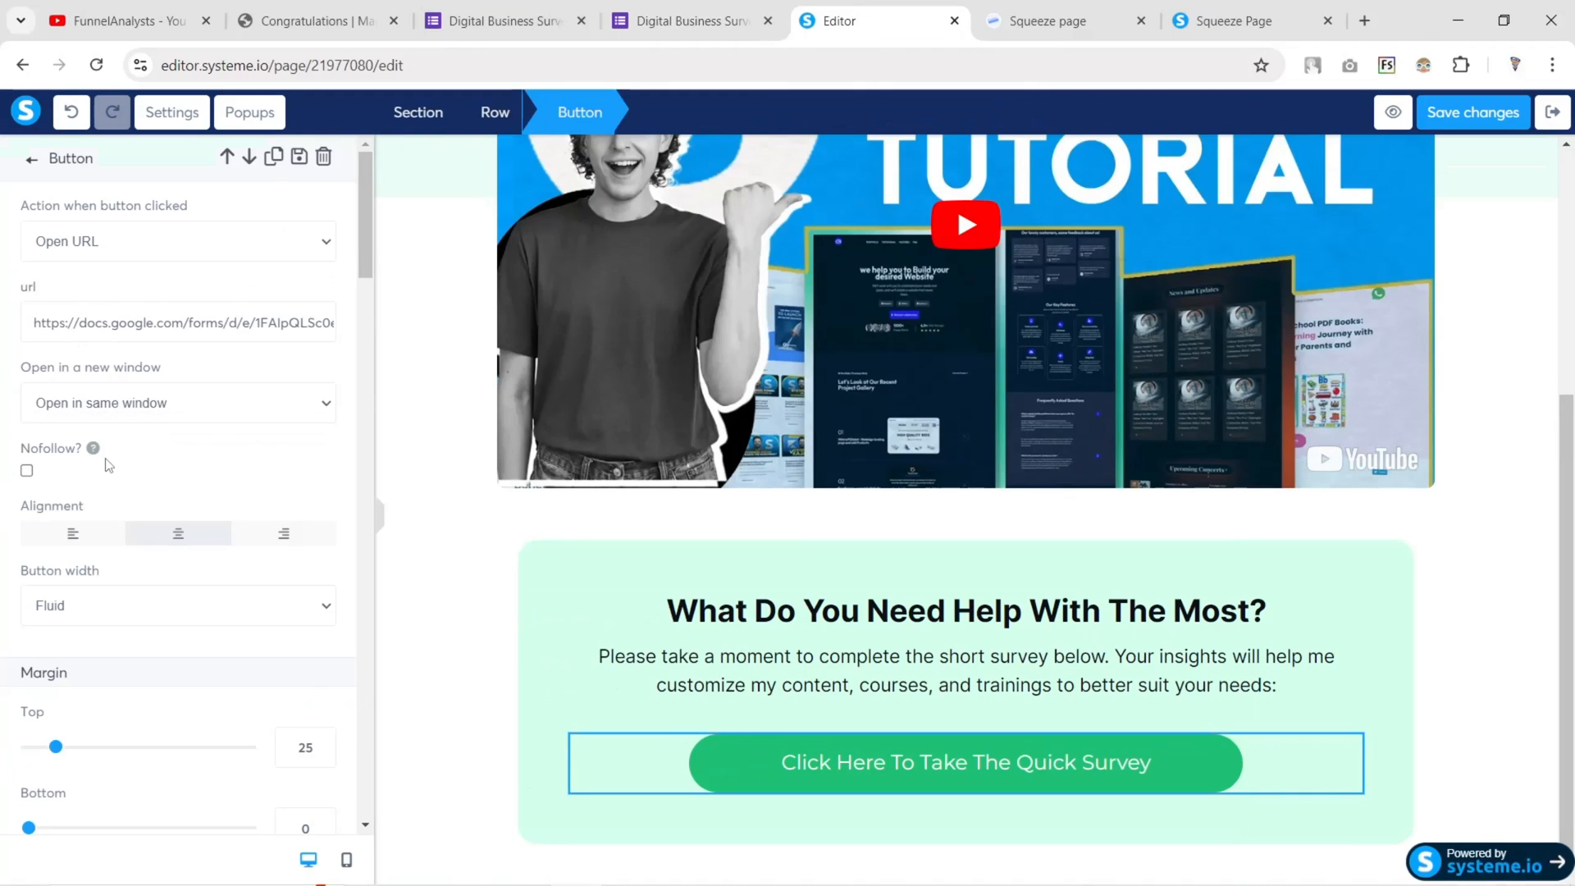
{"action": "scroll", "coordinate": [105, 422], "scroll_direction": "down", "scroll_amount": 5}
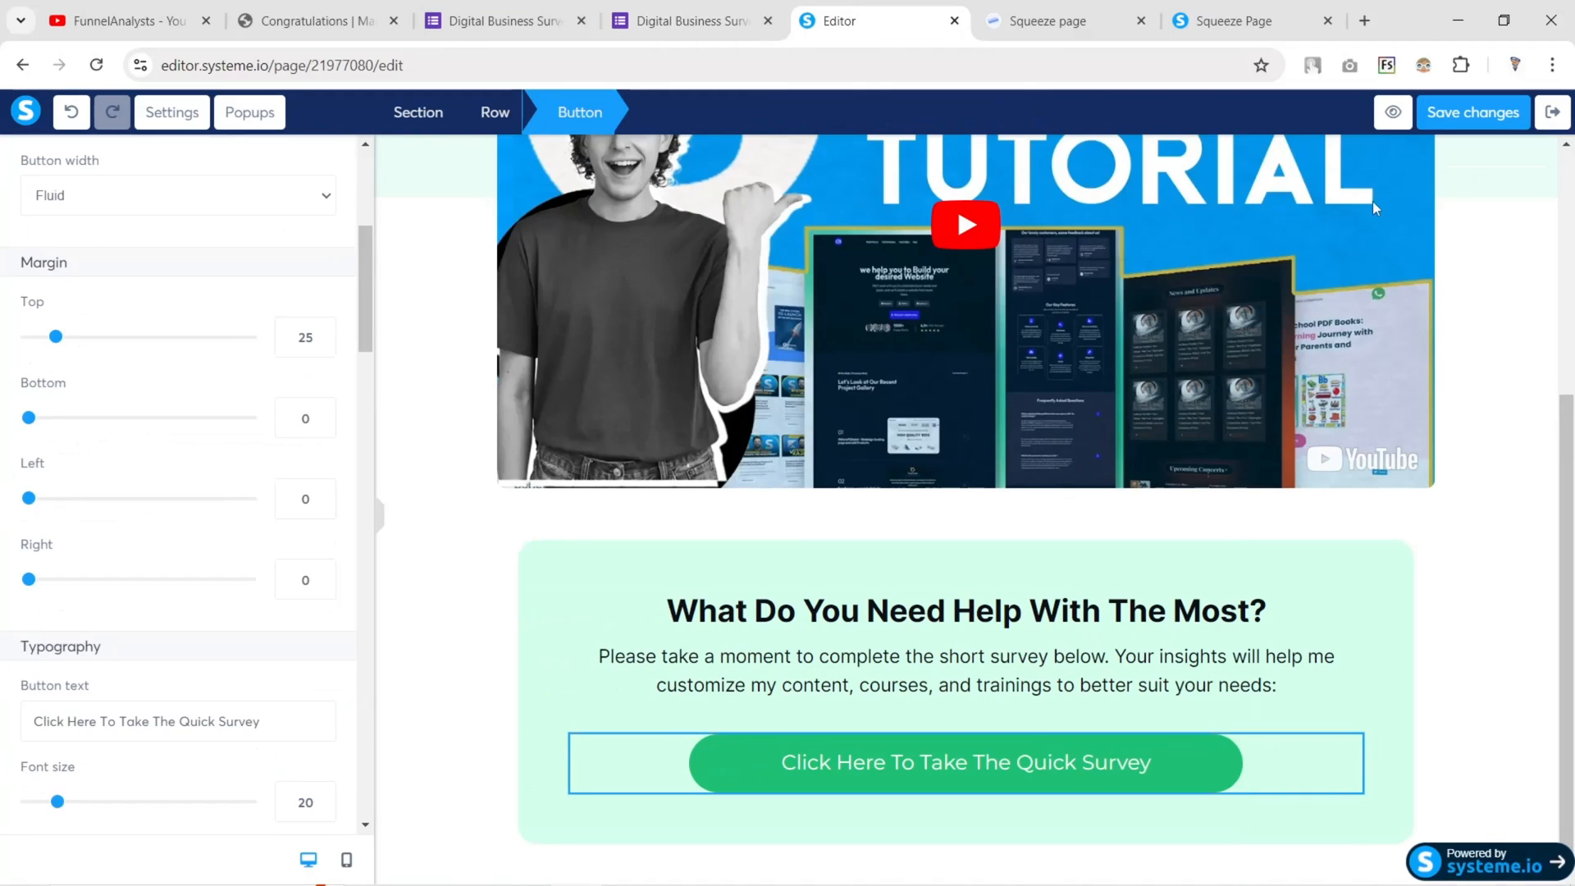
Preview the congratulations page, test its survey button, and open the survey link in an incognito window translated to English
{"action": "left_click", "coordinate": [1389, 119]}
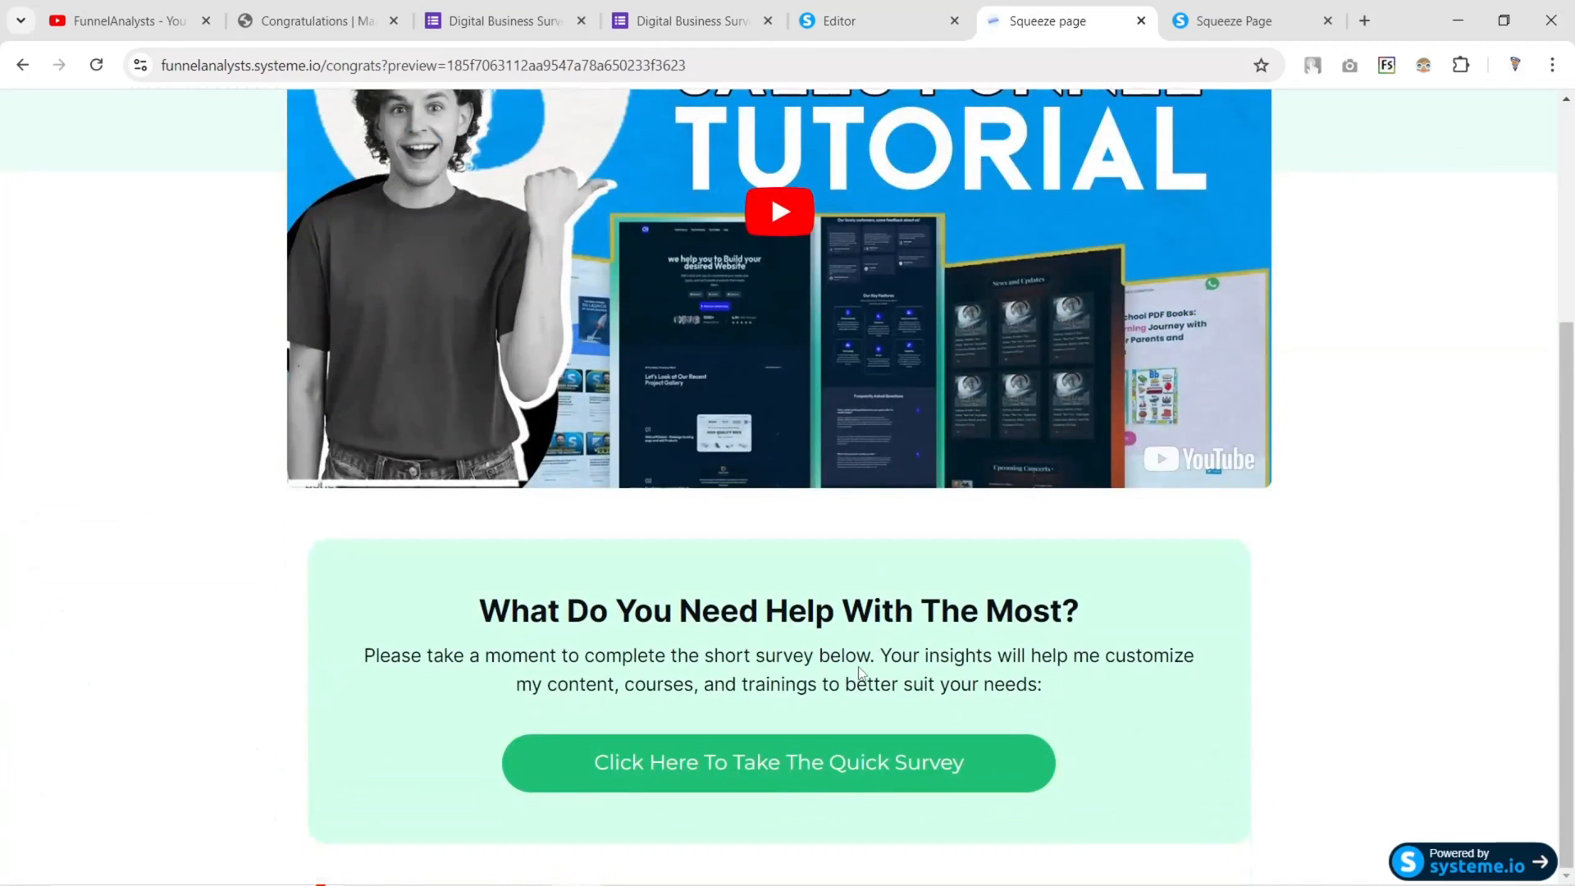
{"action": "left_click", "coordinate": [768, 786]}
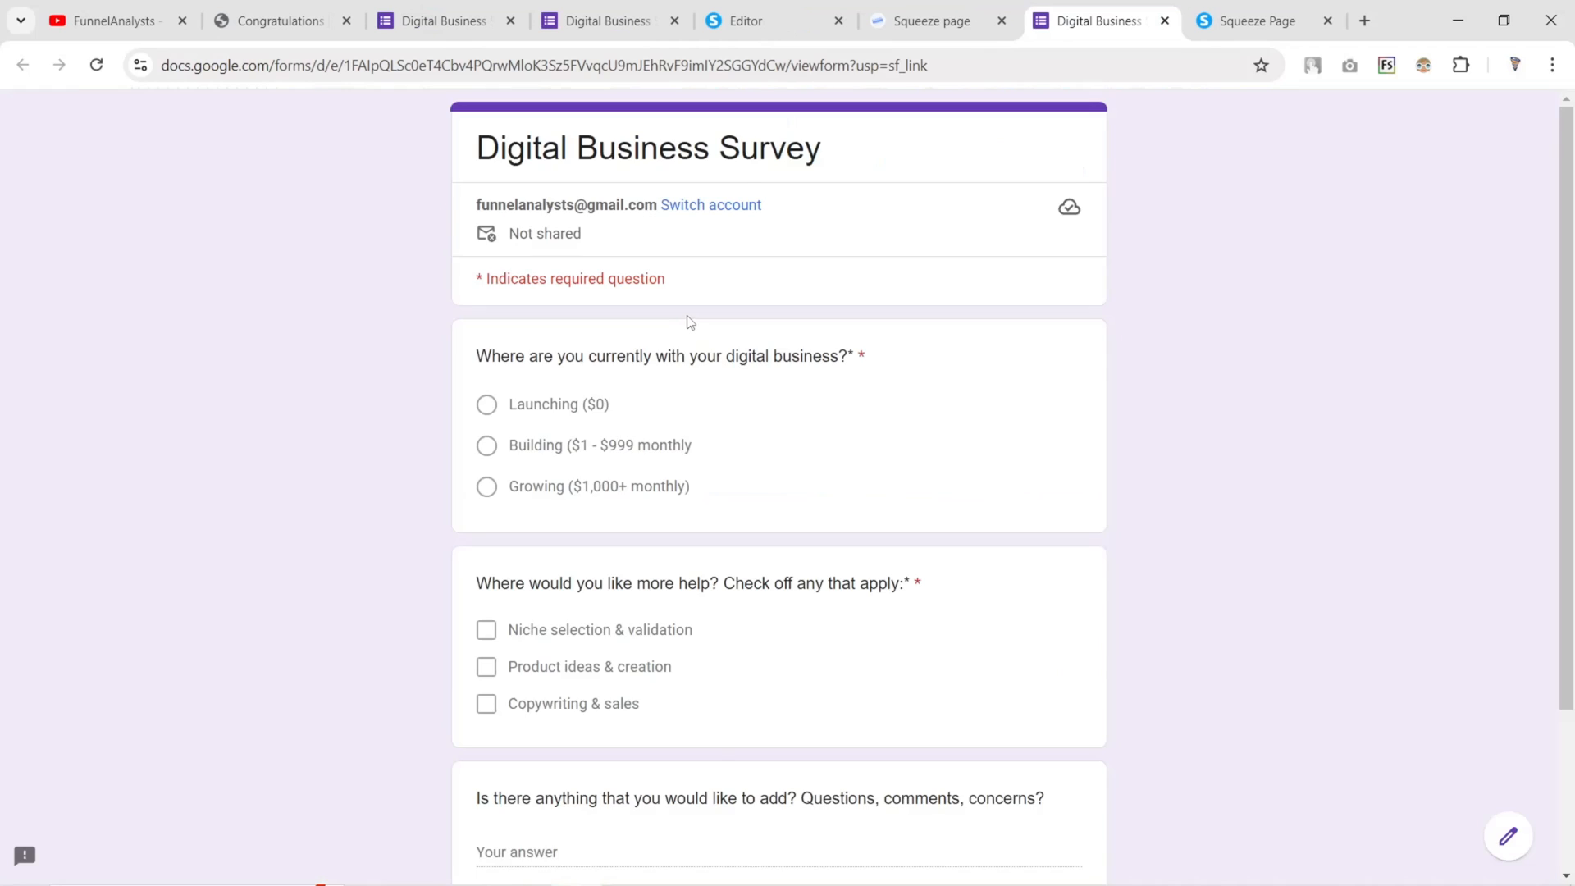
{"action": "key", "text": "ctrl+w"}
{"action": "right_click", "coordinate": [841, 754]}
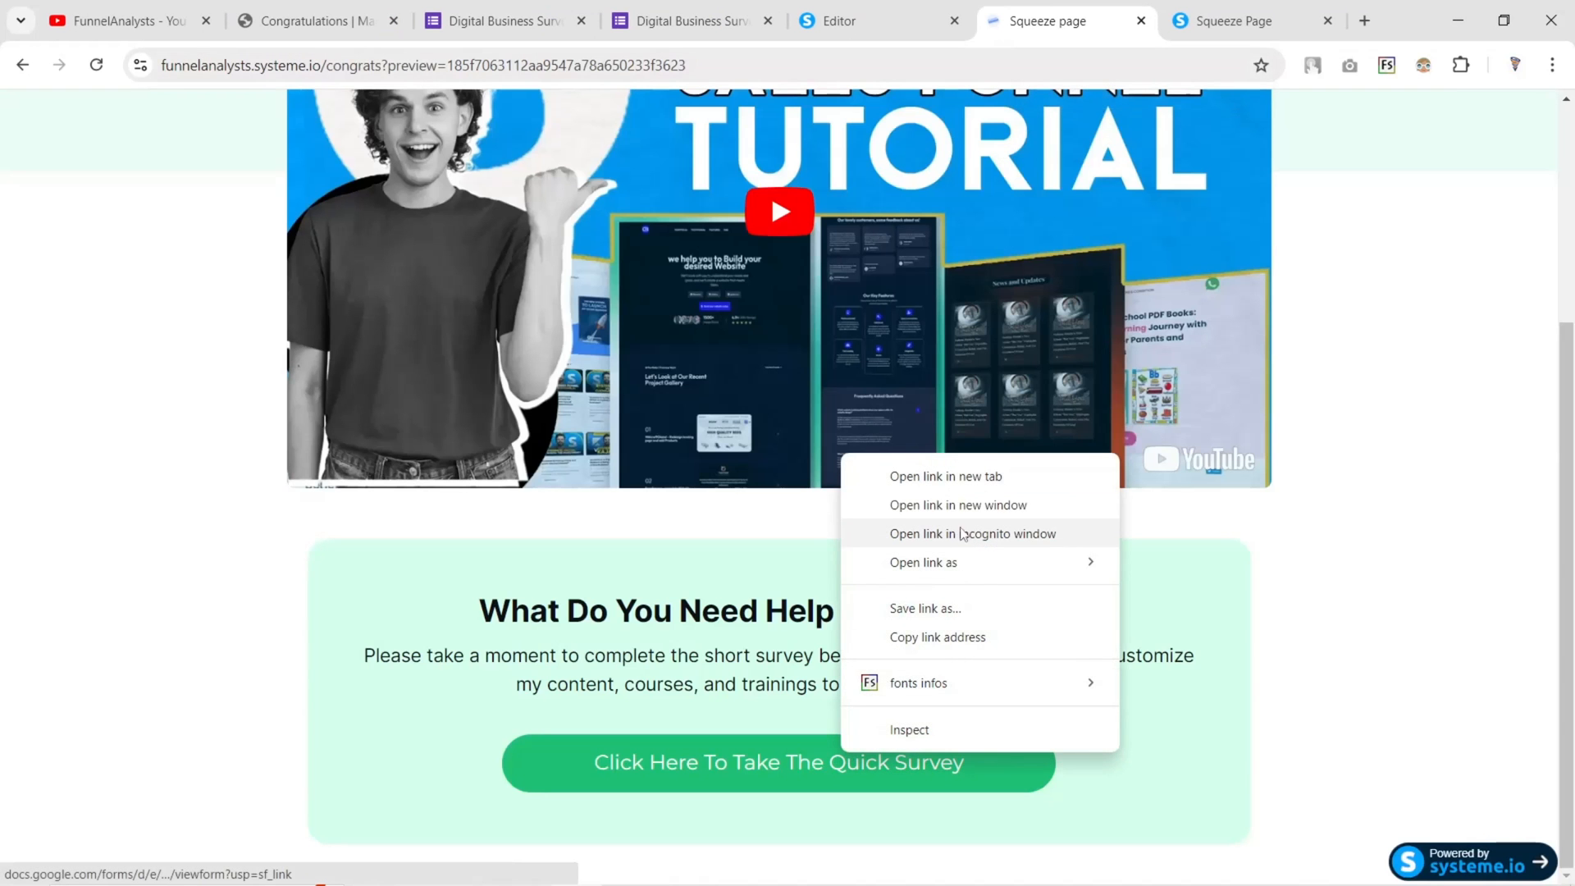
{"action": "left_click", "coordinate": [972, 534]}
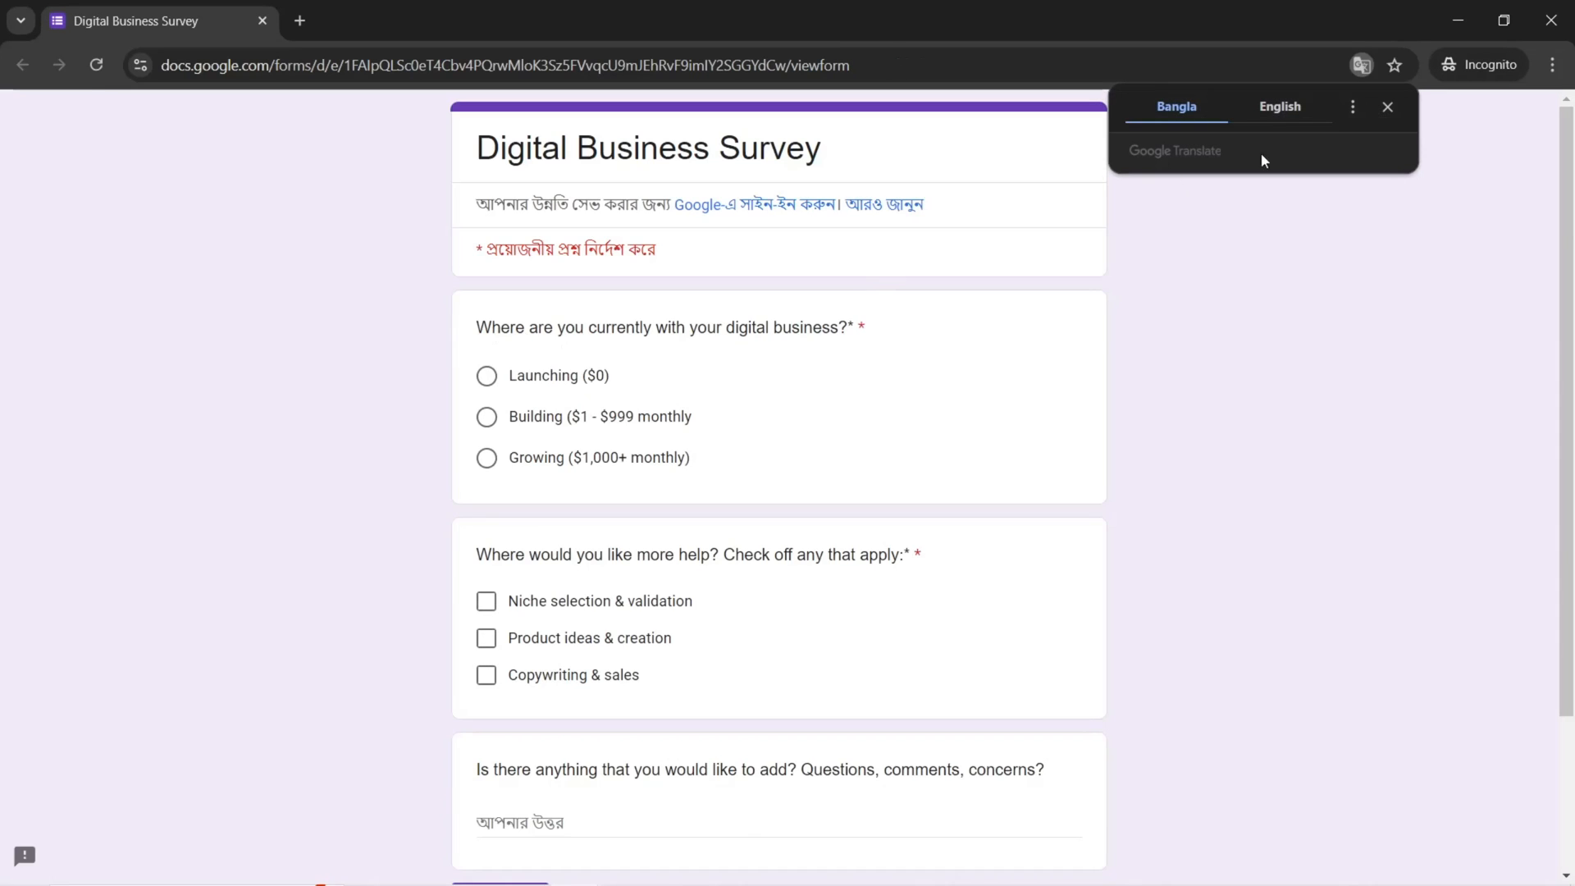
{"action": "left_click", "coordinate": [1280, 107]}
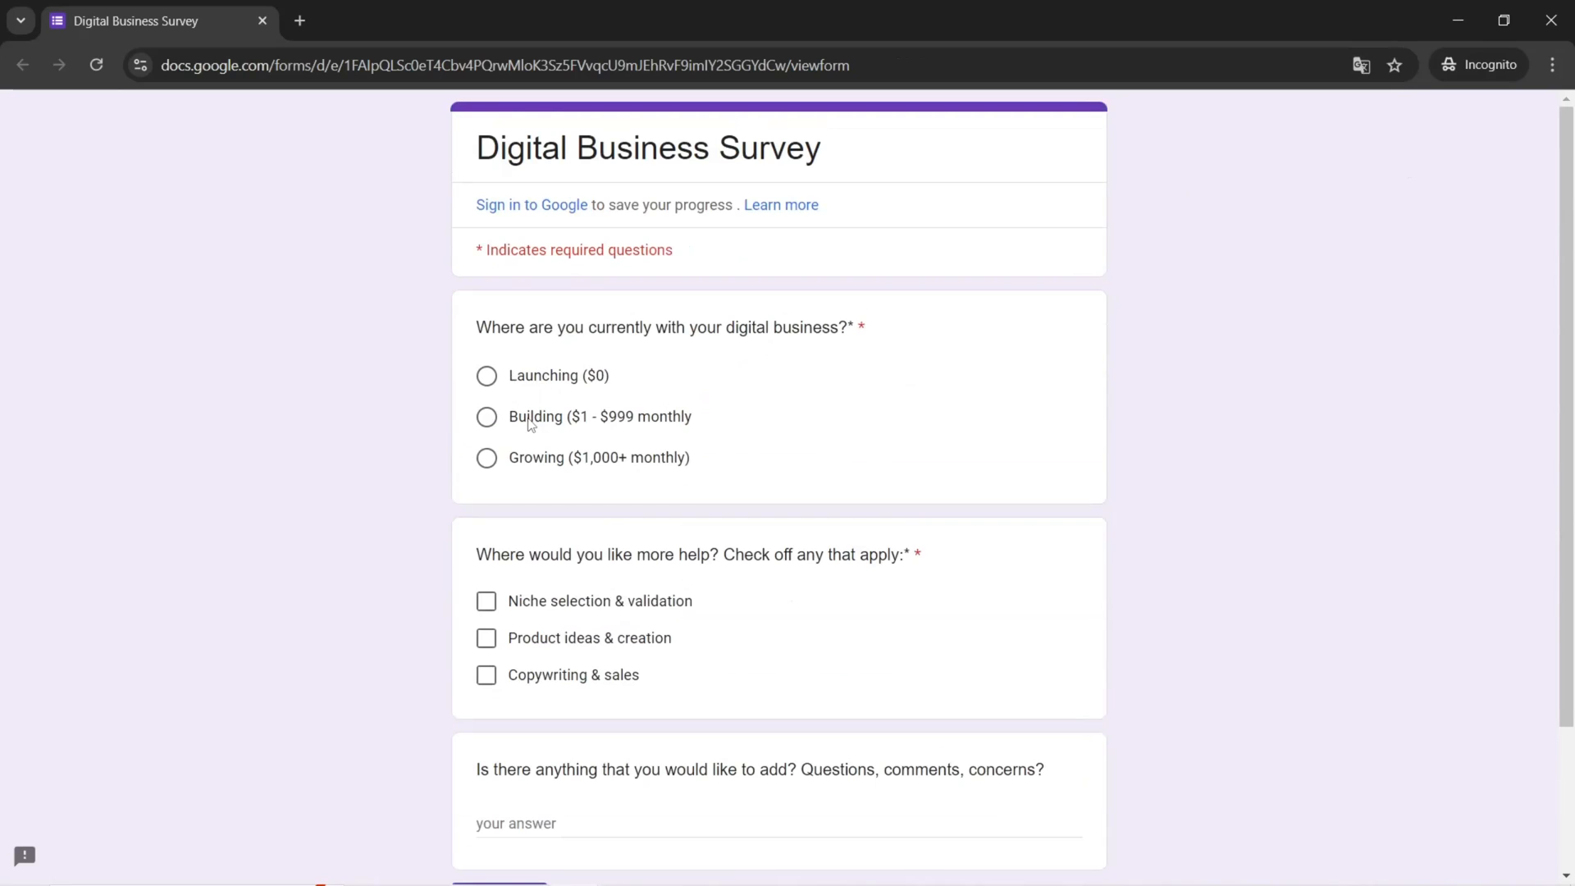
Submit a test response choosing "Building ($1 - $999 monthly" and "Product ideas & creation", and check the form editor for the new response
{"action": "left_click", "coordinate": [529, 420]}
{"action": "scroll", "coordinate": [574, 459], "scroll_direction": "down", "scroll_amount": 2}
{"action": "left_click", "coordinate": [575, 457]}
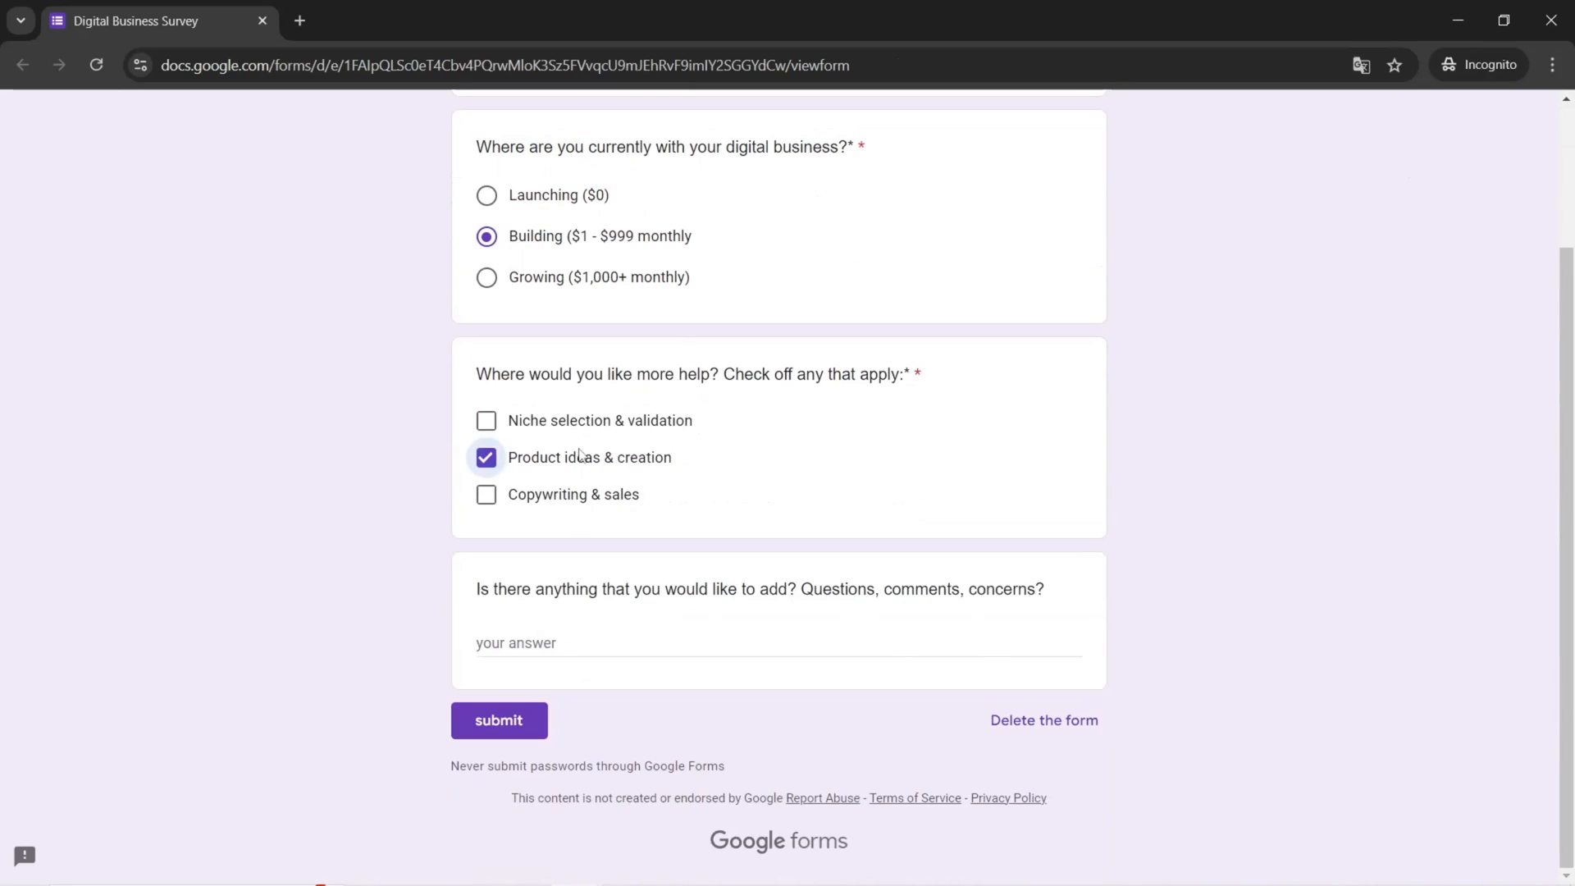
{"action": "left_click", "coordinate": [498, 722]}
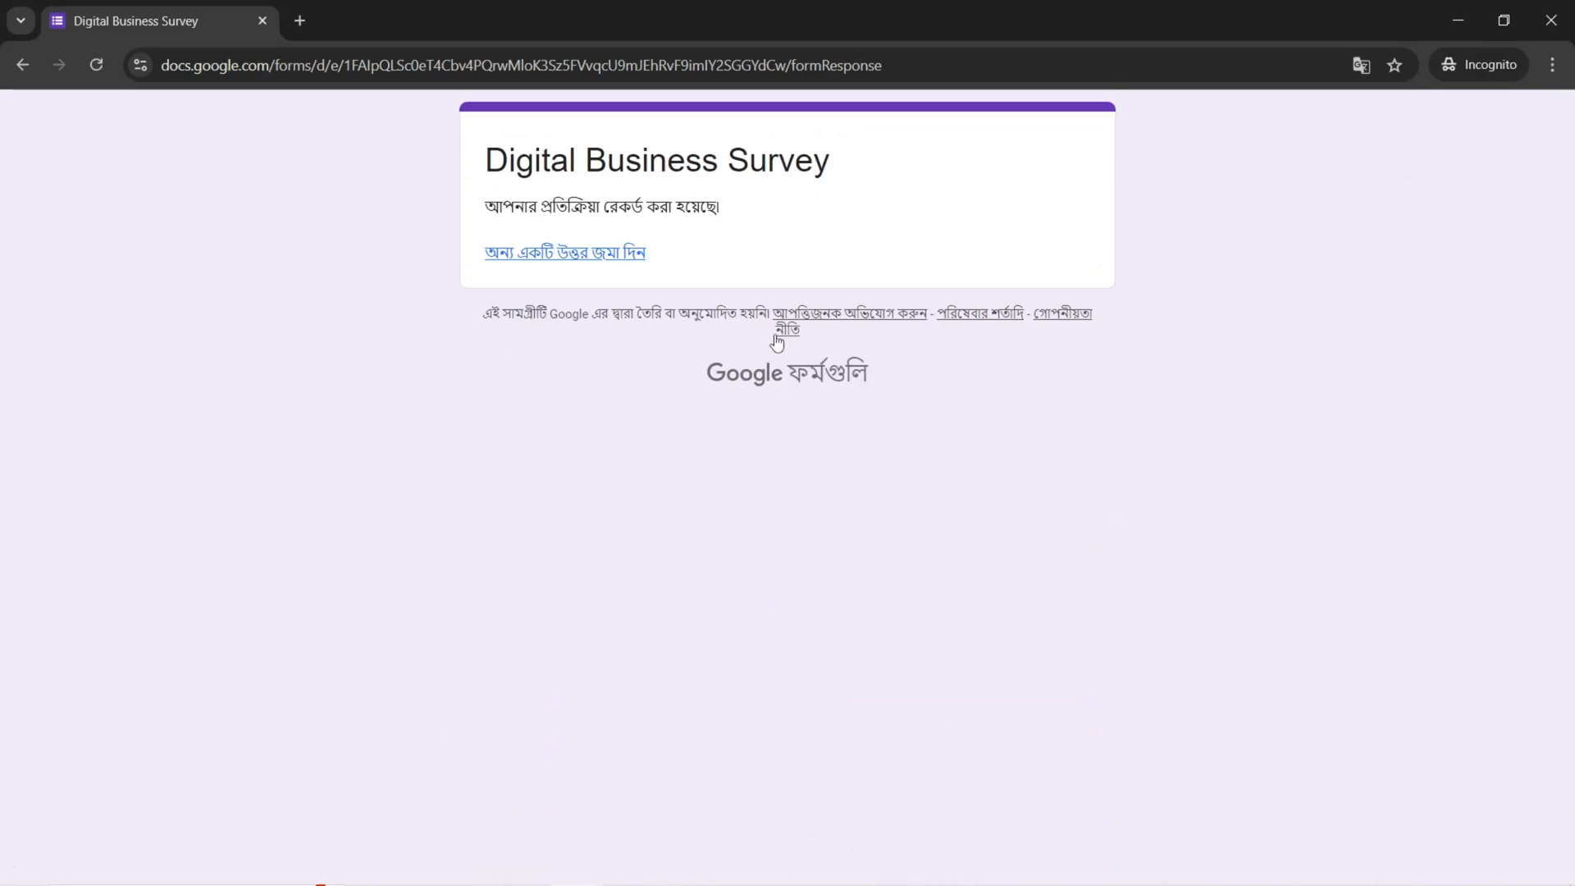
{"action": "key", "text": "alt+Tab"}
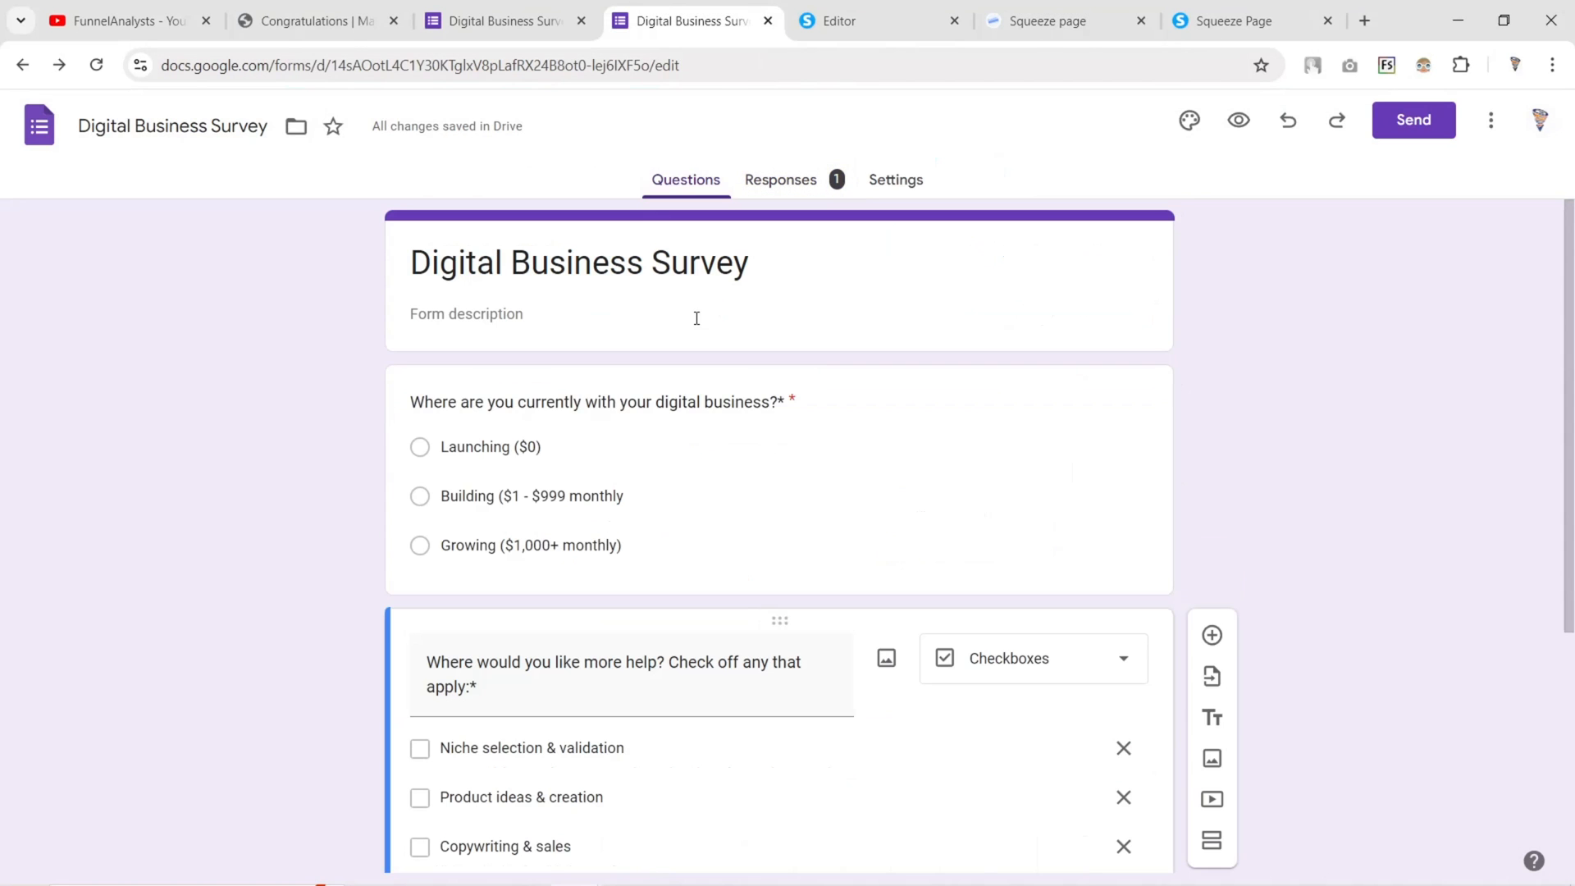
{"action": "key", "text": "alt+Tab"}
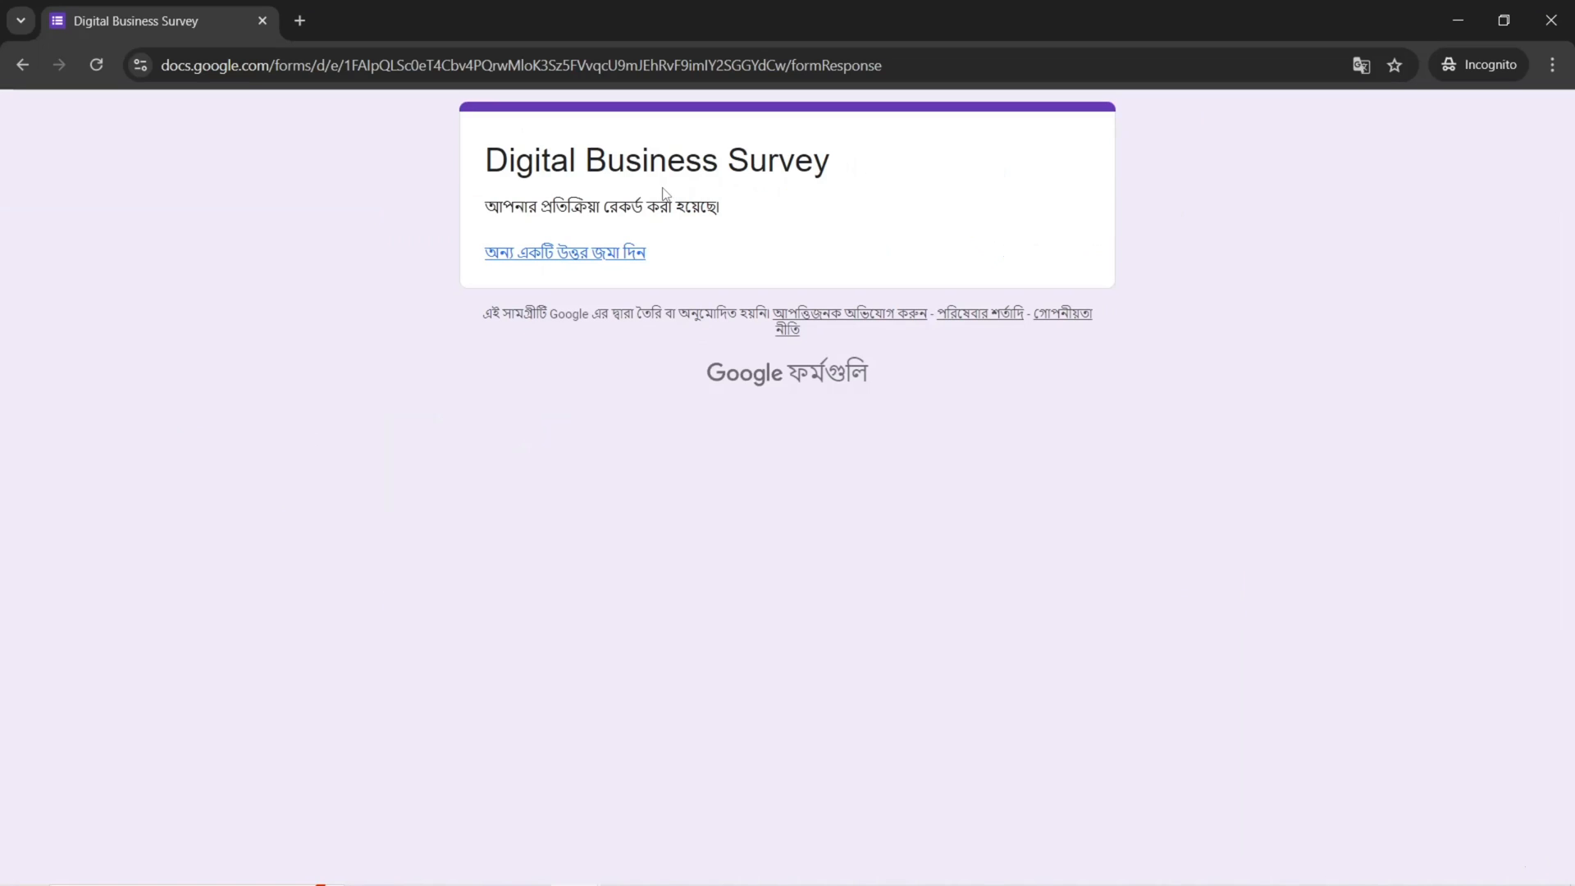
{"action": "key", "text": "alt+Tab"}
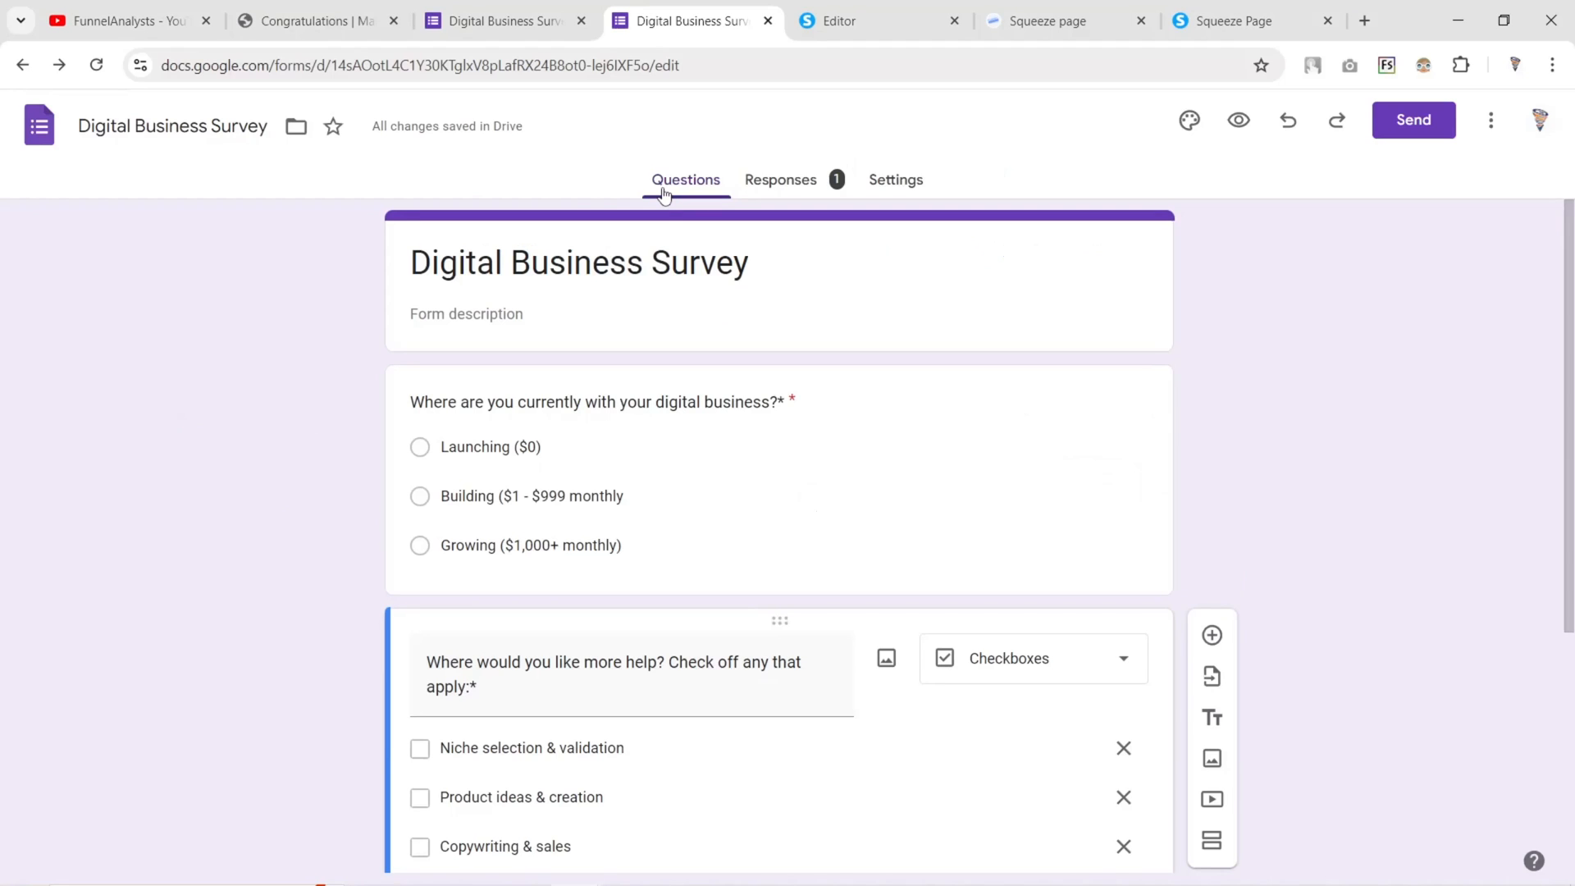
Try Verified email collection in the form's send settings, restore Do not collect, and close the settings
{"action": "left_click", "coordinate": [1434, 119]}
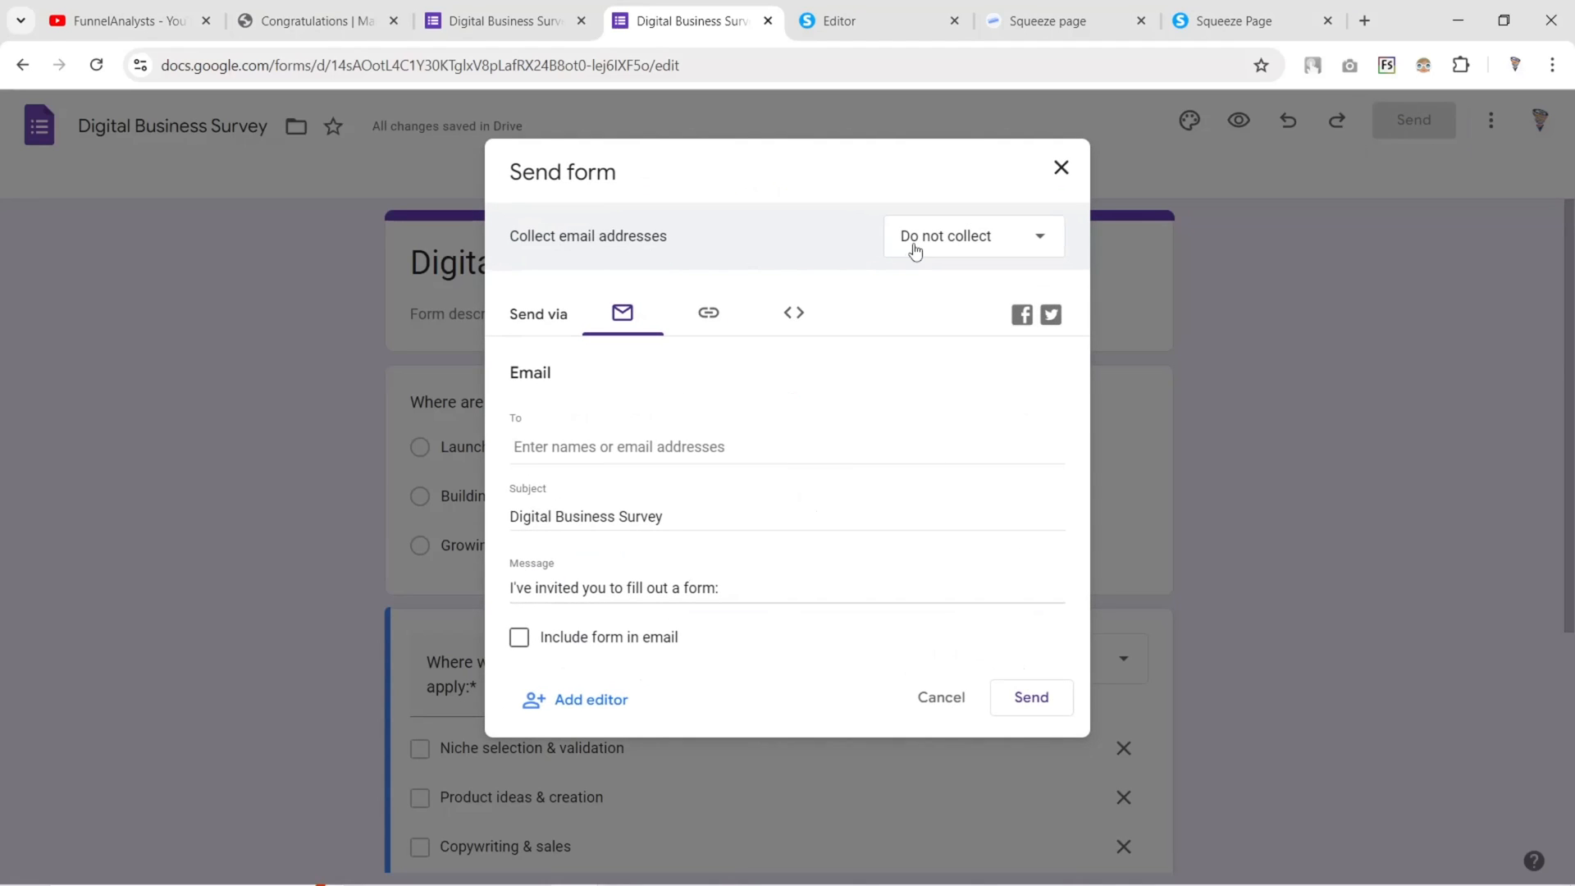
{"action": "left_click", "coordinate": [945, 240]}
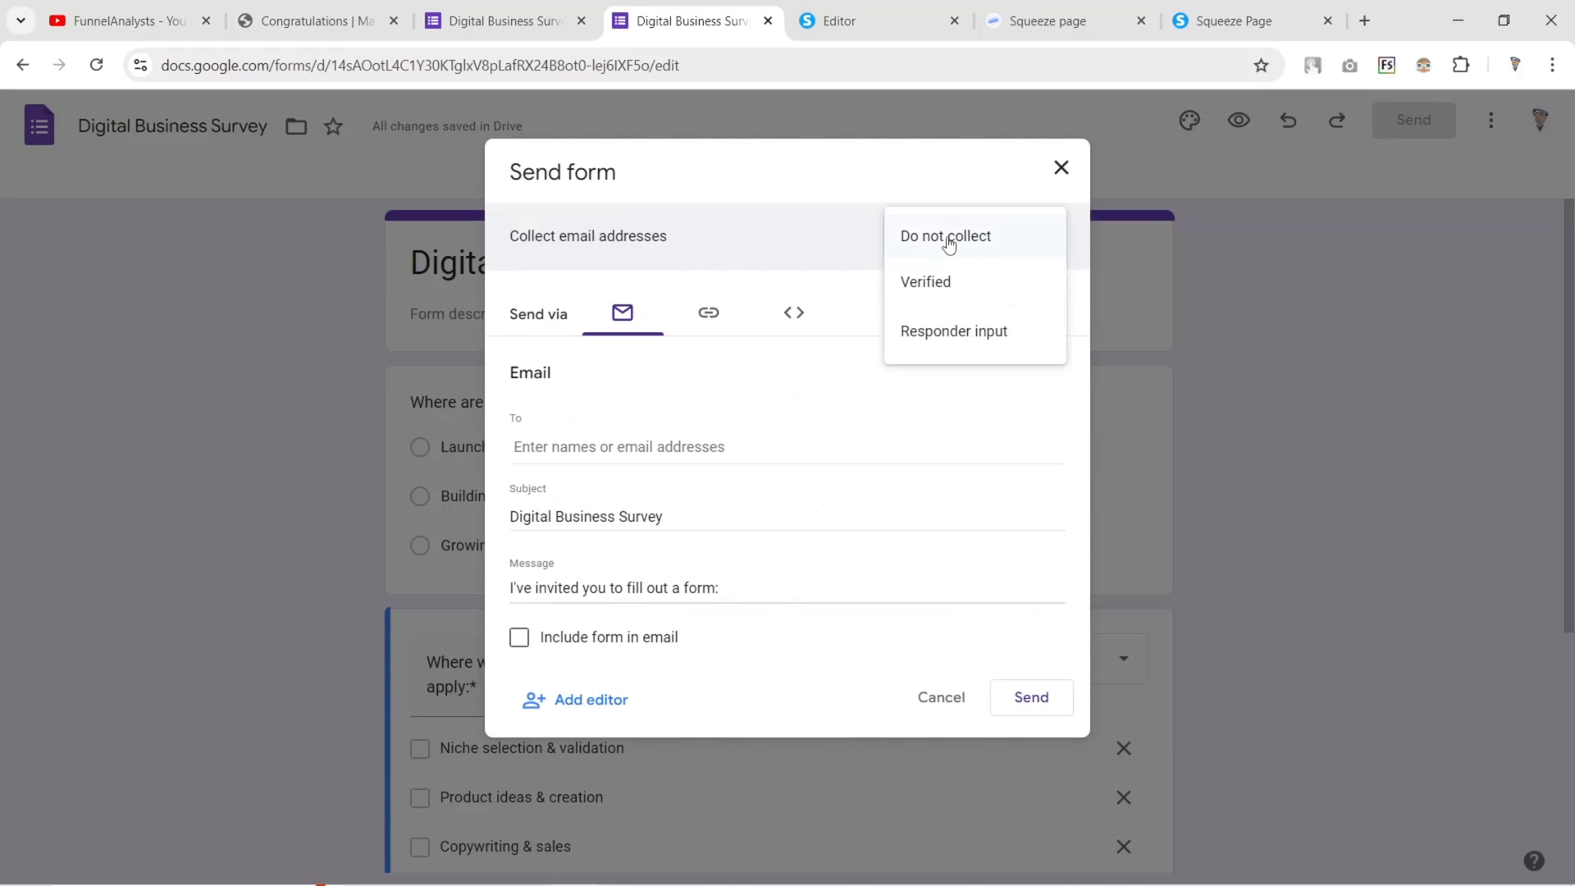
{"action": "left_click", "coordinate": [948, 288]}
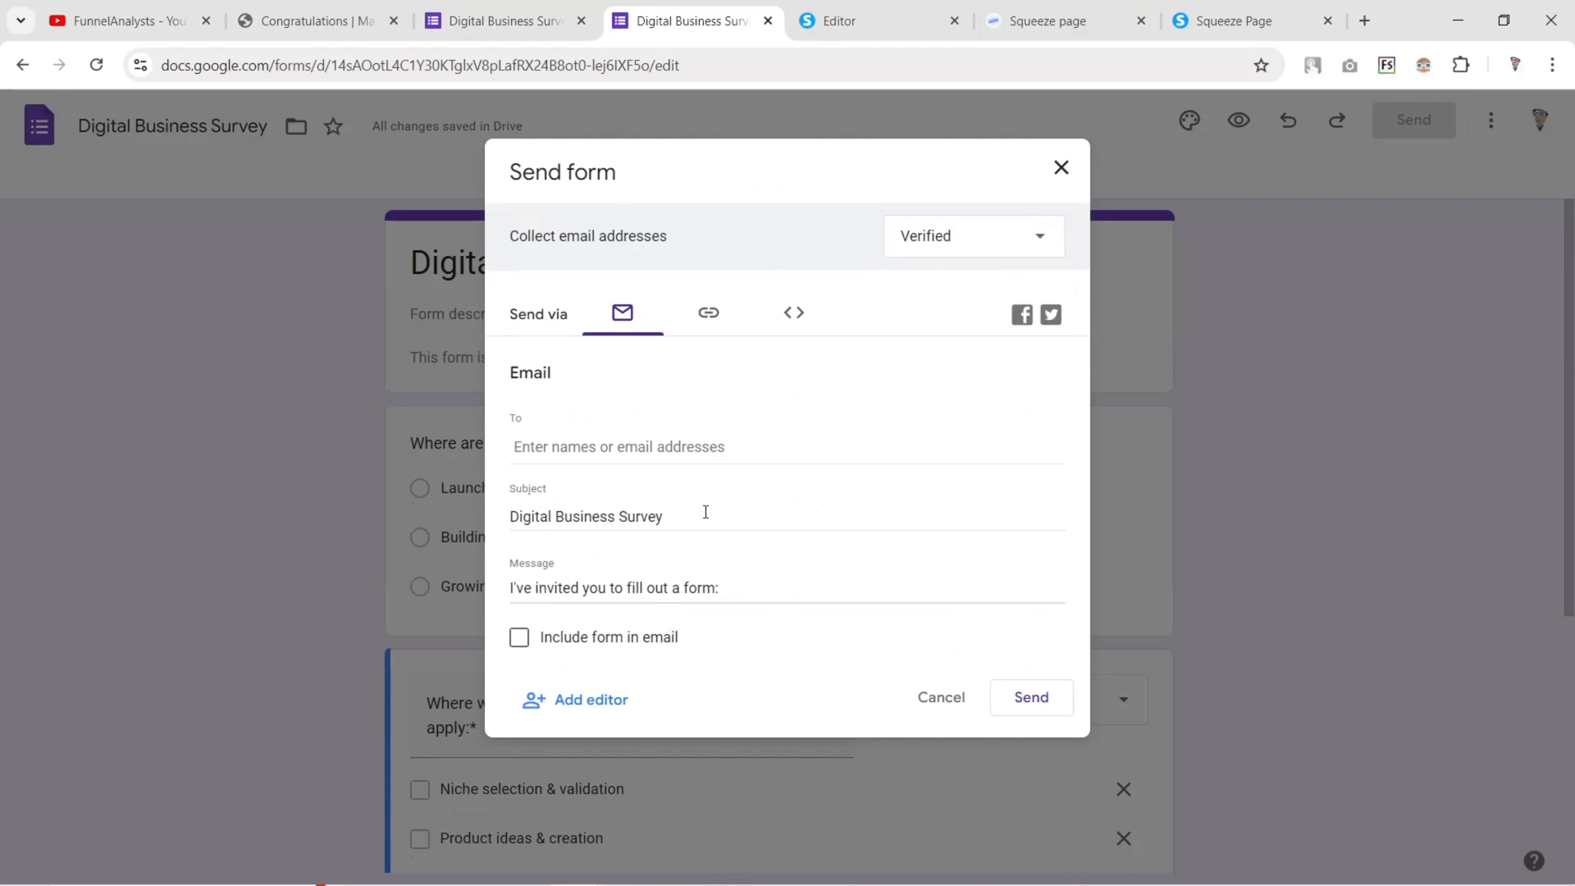
{"action": "left_click", "coordinate": [973, 236]}
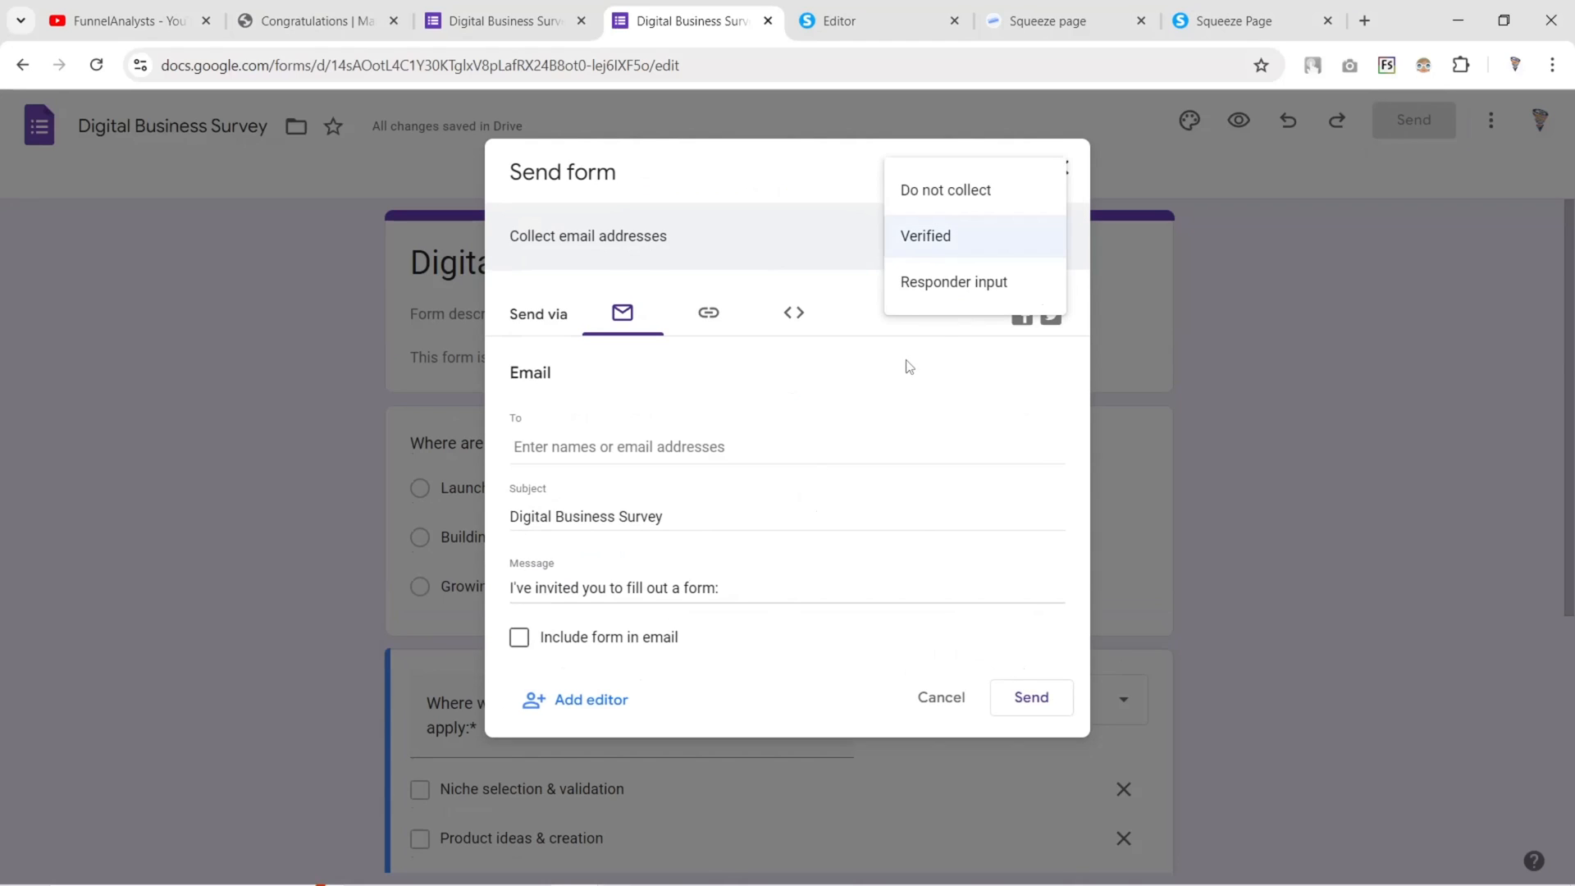
{"action": "left_click", "coordinate": [963, 197]}
{"action": "left_click", "coordinate": [709, 316]}
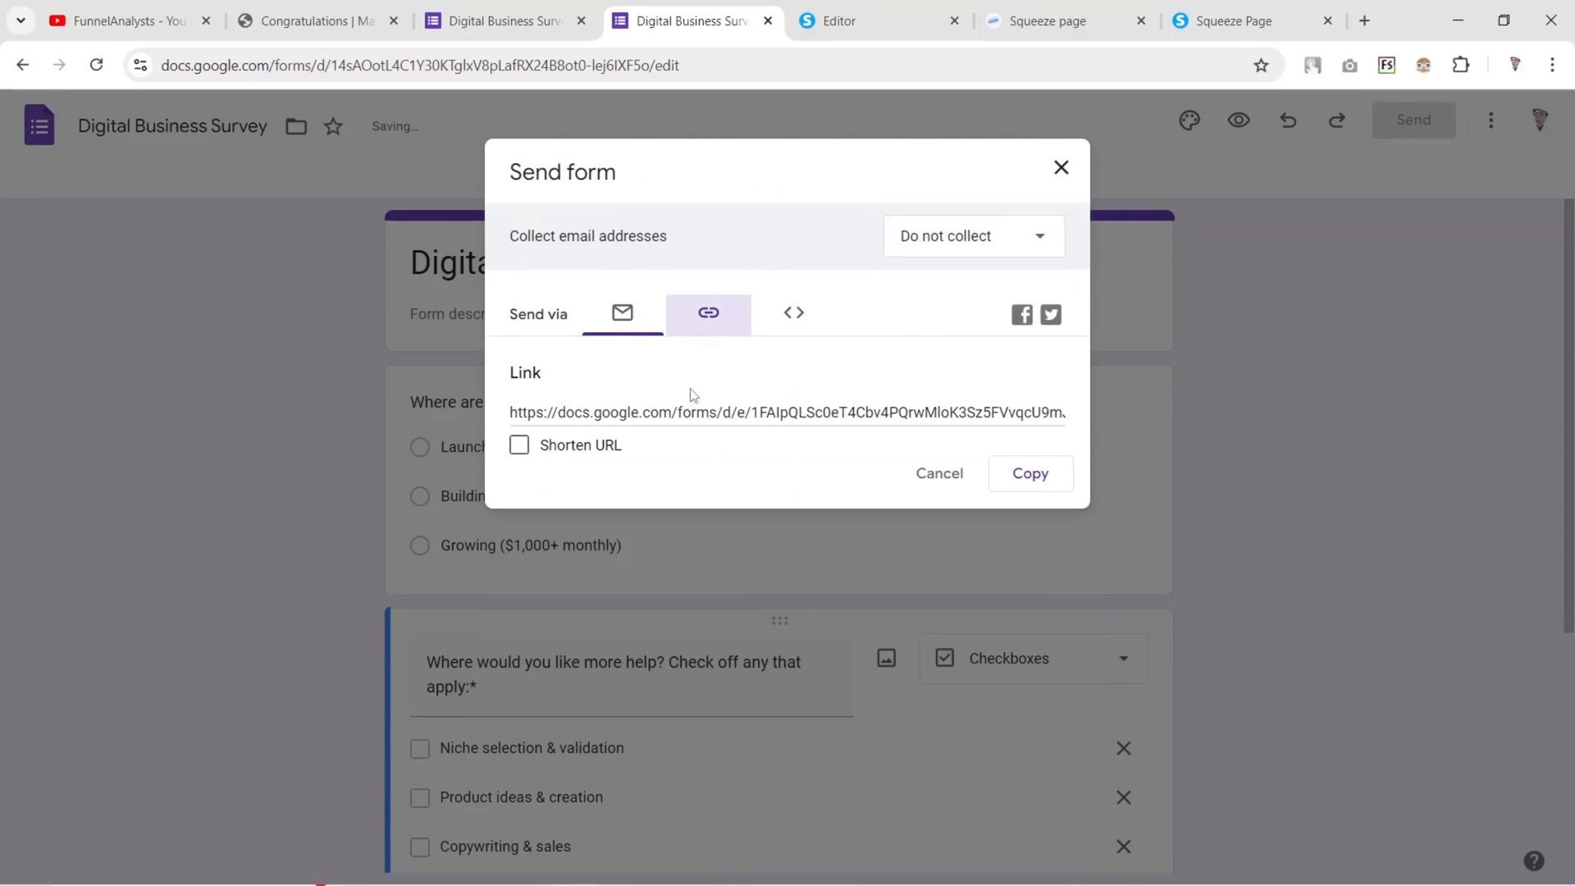
{"action": "left_click", "coordinate": [1061, 167]}
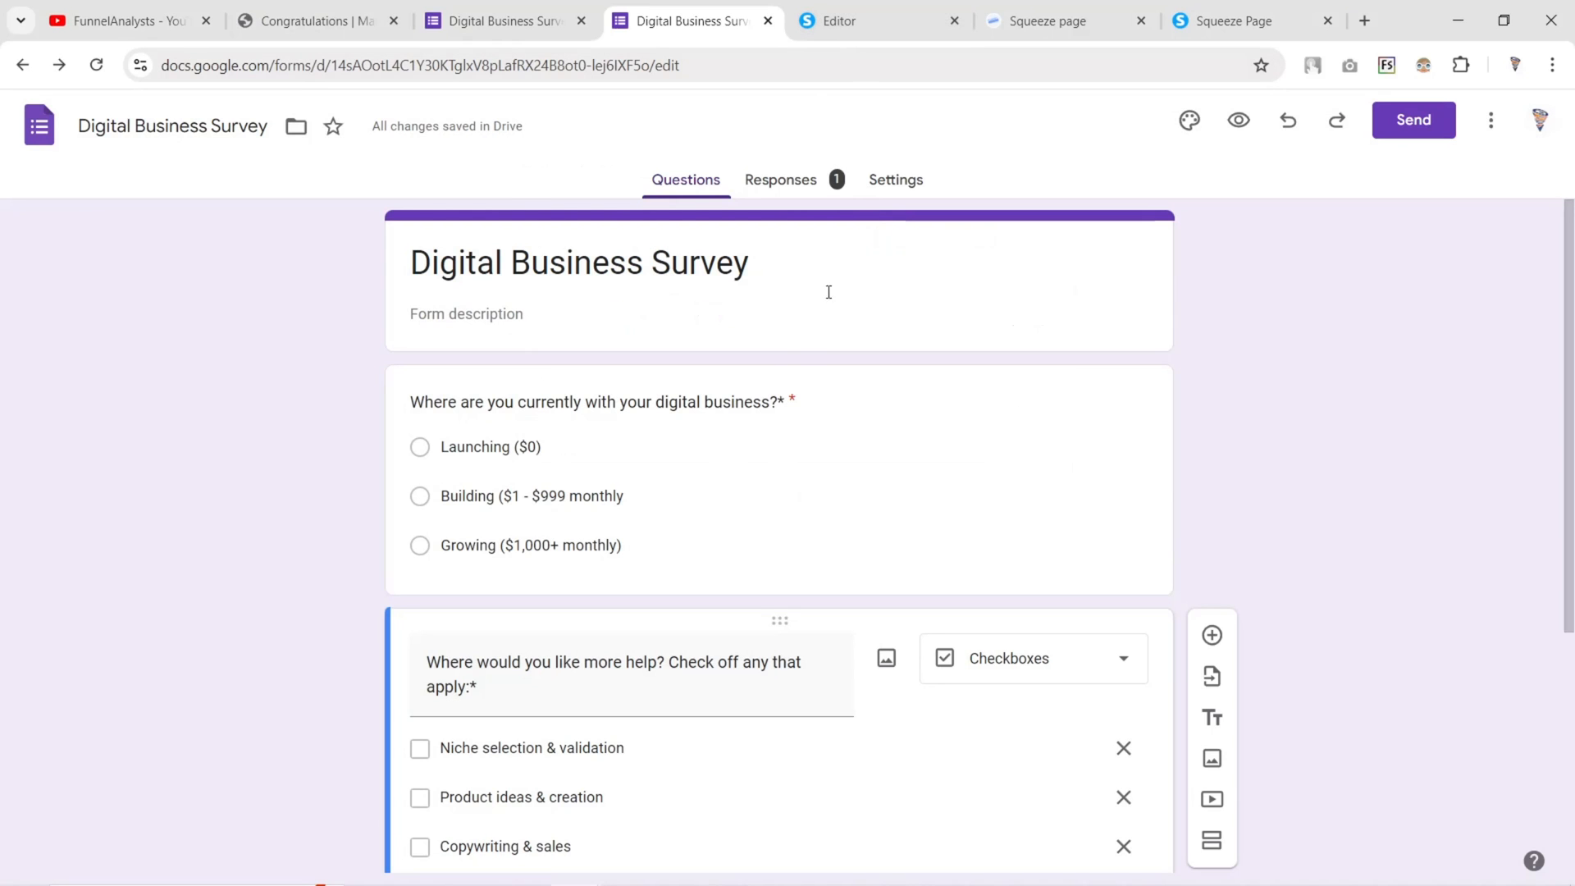
Save the congratulations page in the systeme.io editor and return to the start of its preview
{"action": "key", "text": "ctrl+Tab"}
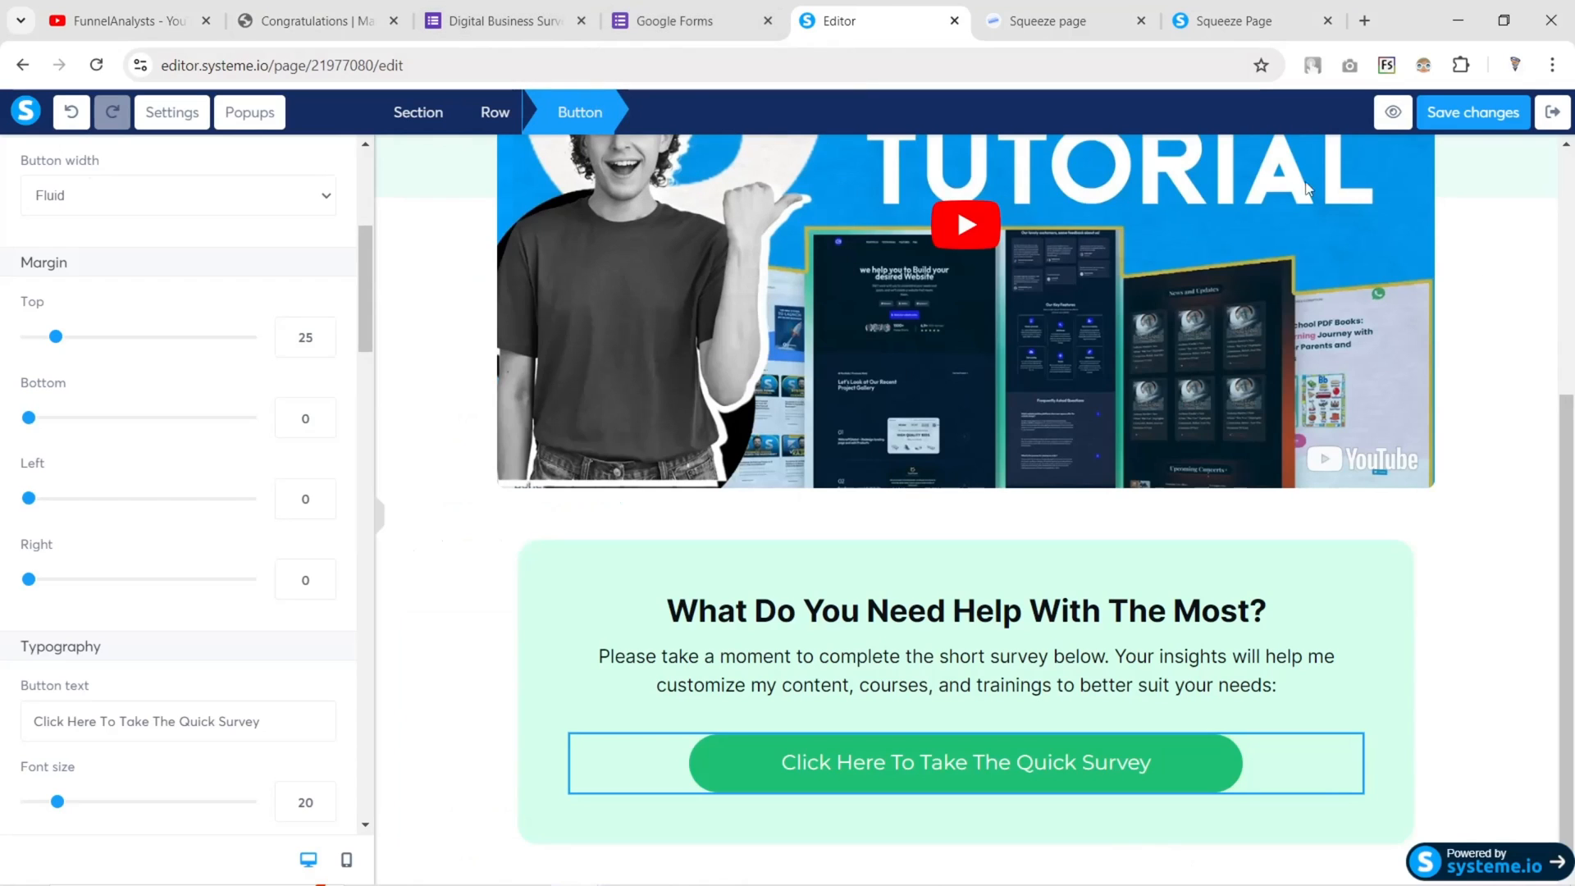
{"action": "left_click", "coordinate": [1472, 113]}
{"action": "left_click", "coordinate": [1478, 112]}
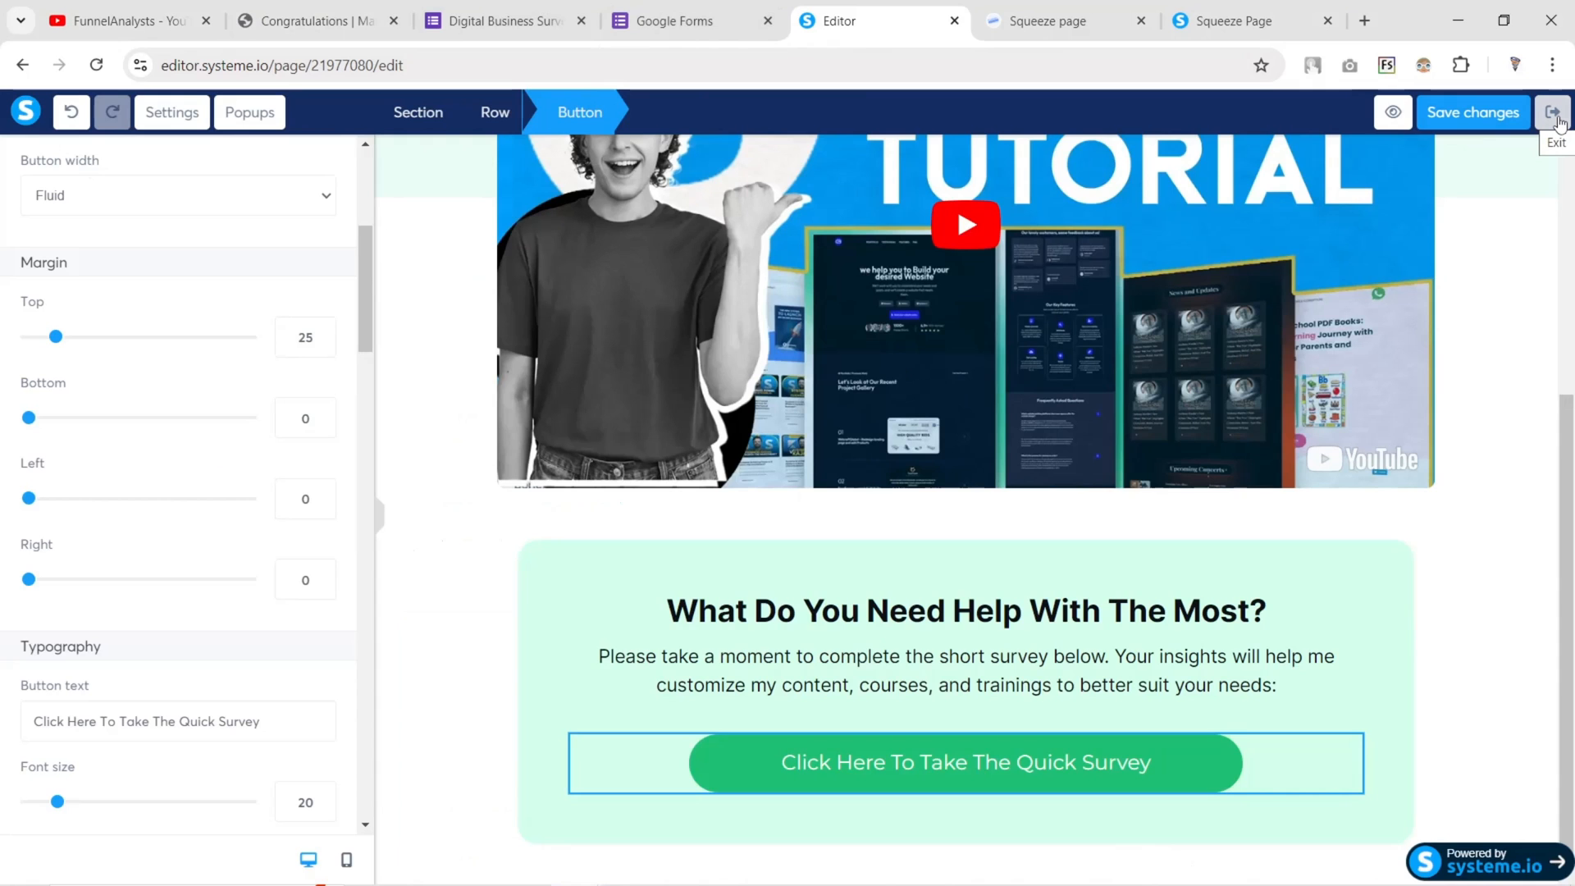
{"action": "left_click", "coordinate": [1052, 25]}
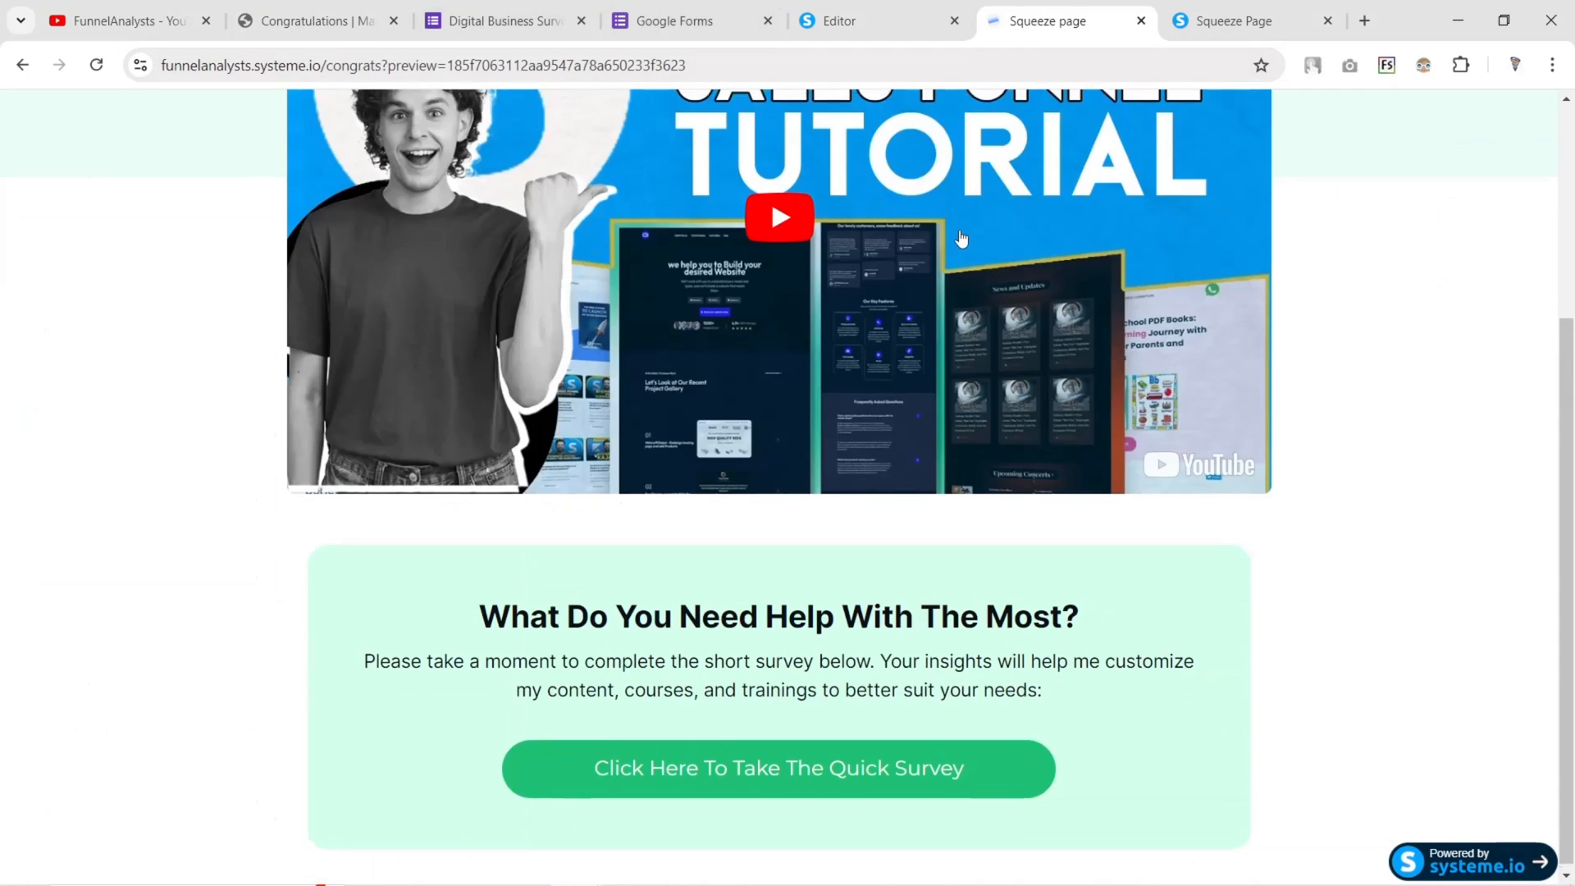
{"action": "scroll", "coordinate": [935, 303], "scroll_direction": "up", "scroll_amount": 4}
Open the systeme.io funnels list in a new browser tab and return to the congratulations page preview
{"action": "left_click", "coordinate": [1364, 21]}
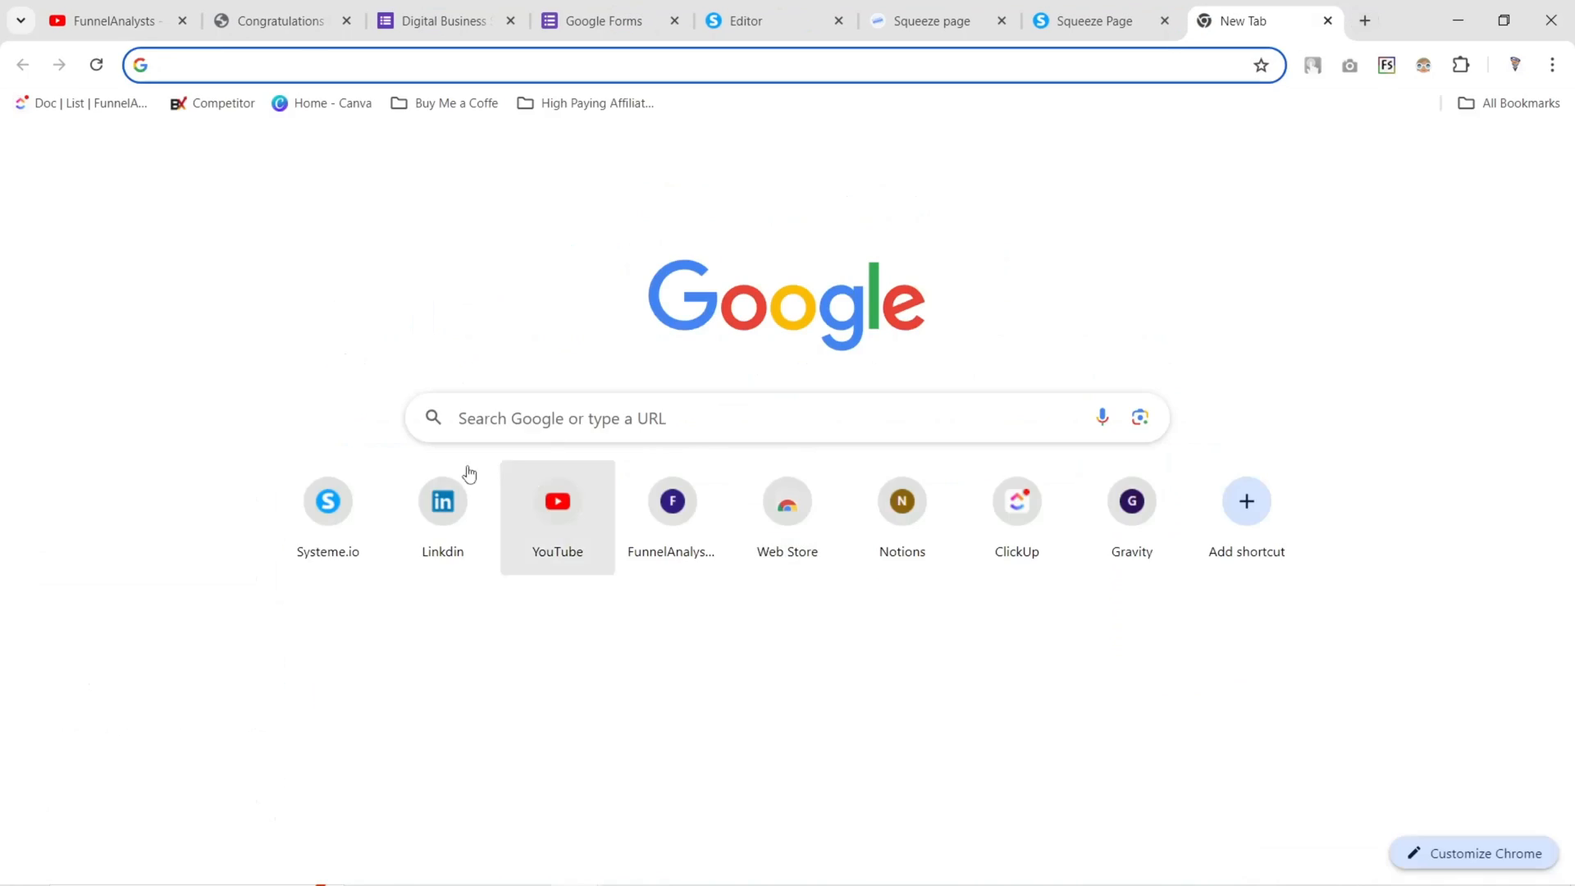
{"action": "left_click", "coordinate": [327, 502]}
{"action": "left_click", "coordinate": [849, 125]}
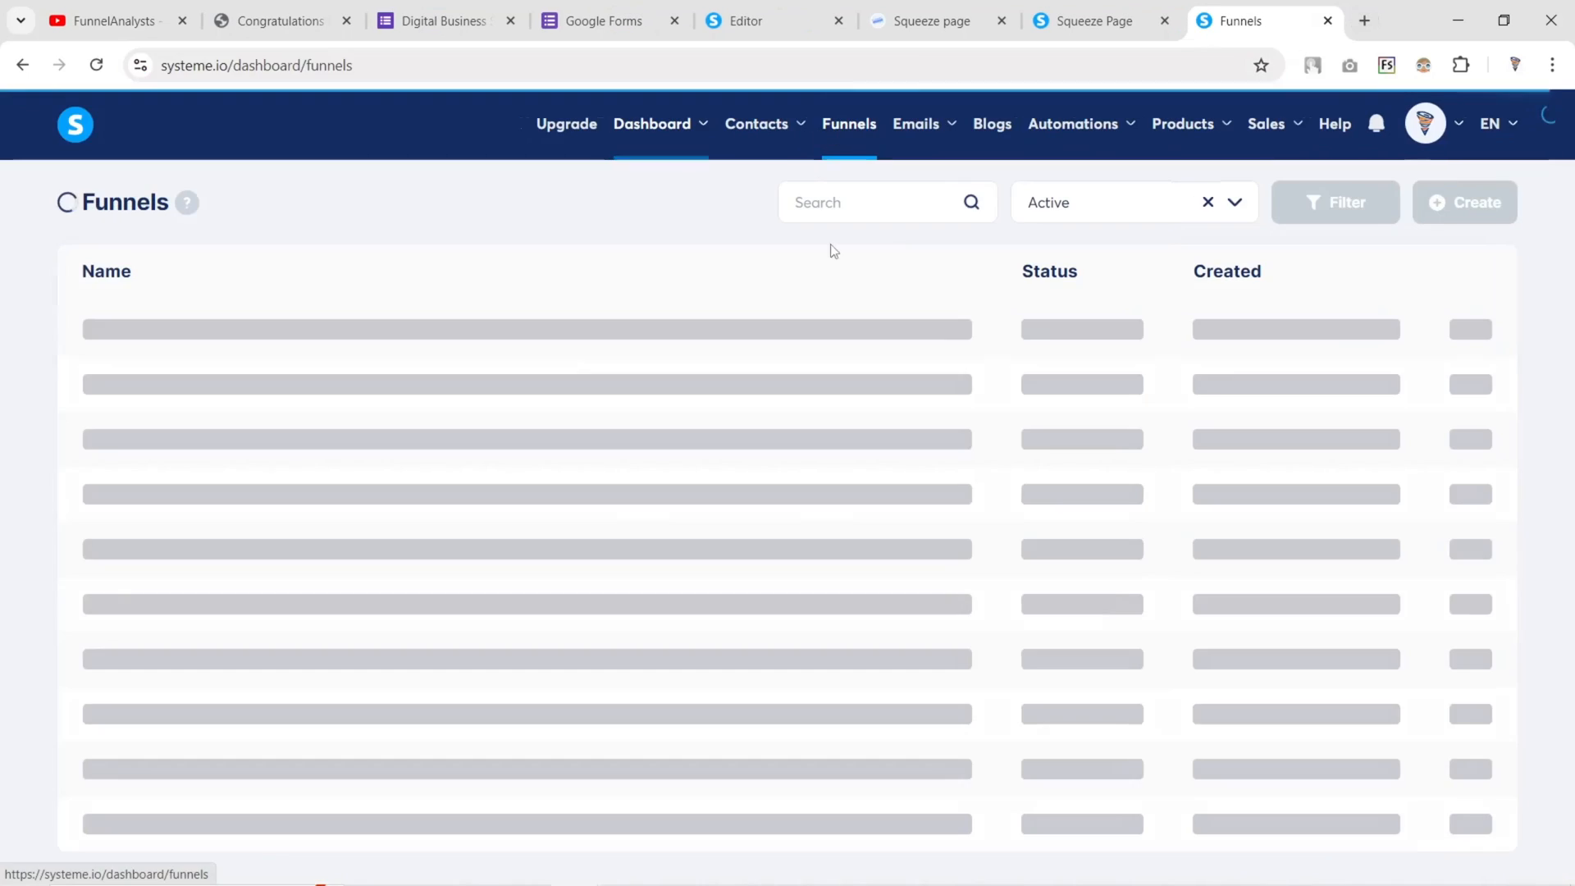
{"action": "left_click", "coordinate": [931, 20]}
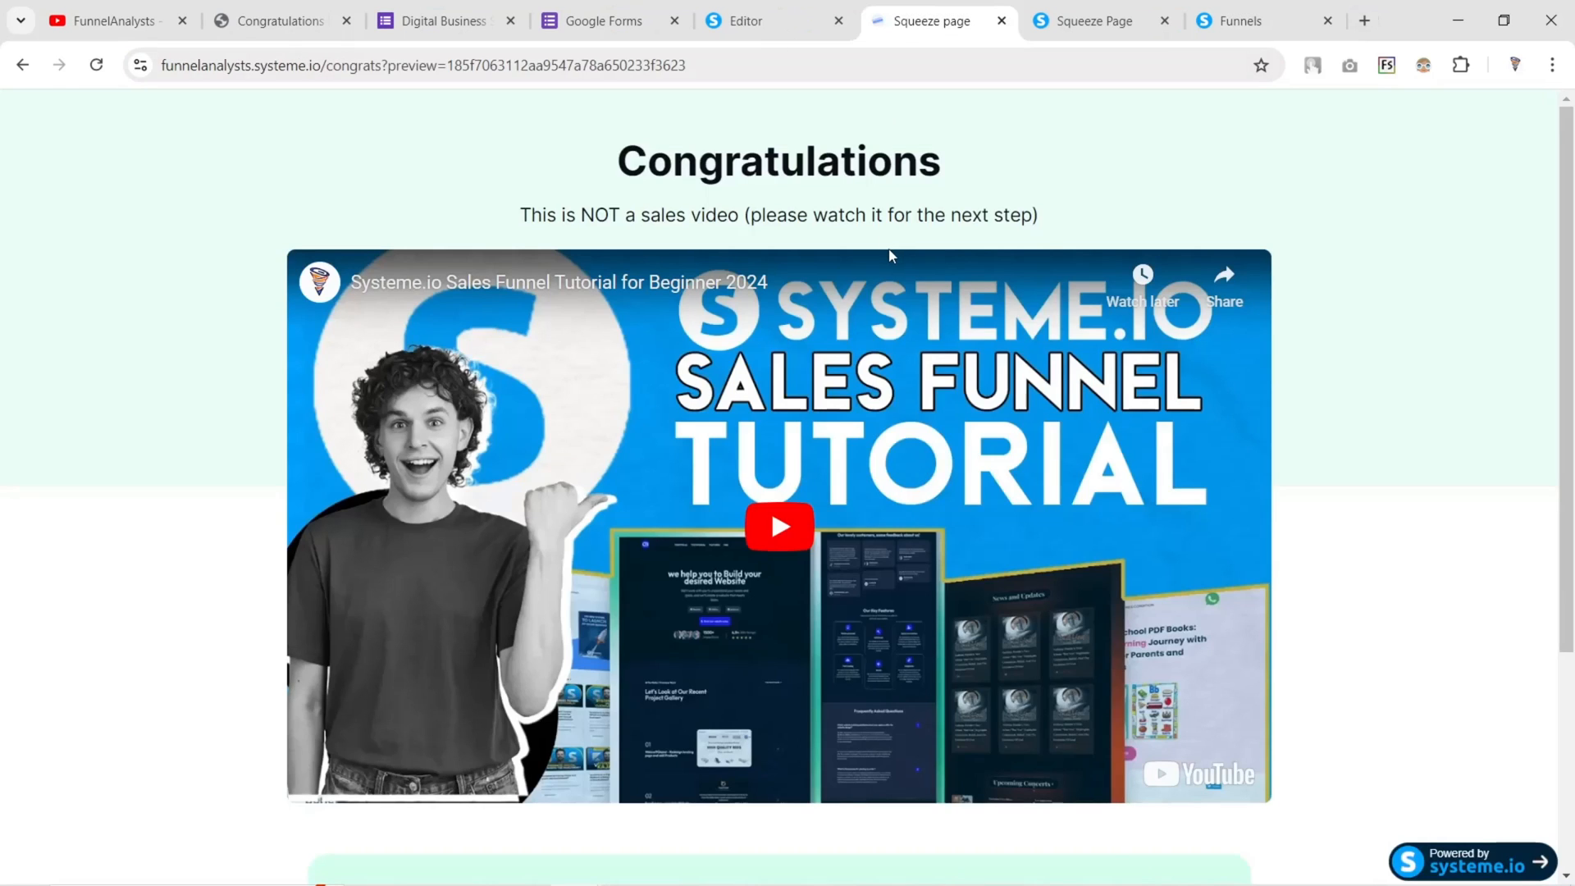